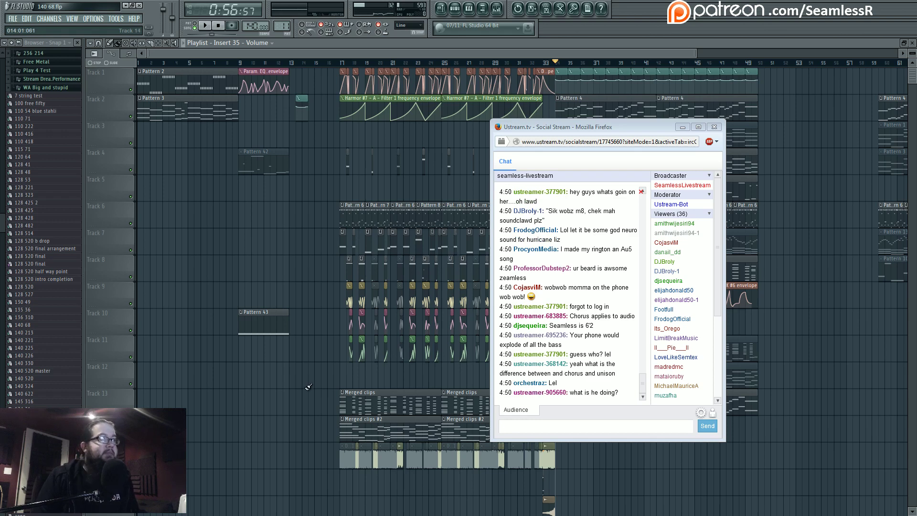
- Move the chat window off the playlist and play the arrangement from bar 17 to review it
drag(602, 129, 344, 515)
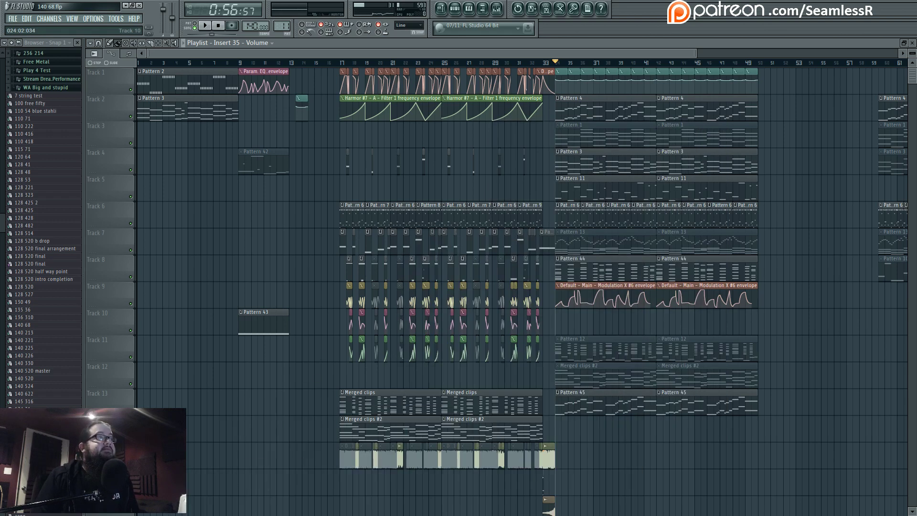
click(344, 63)
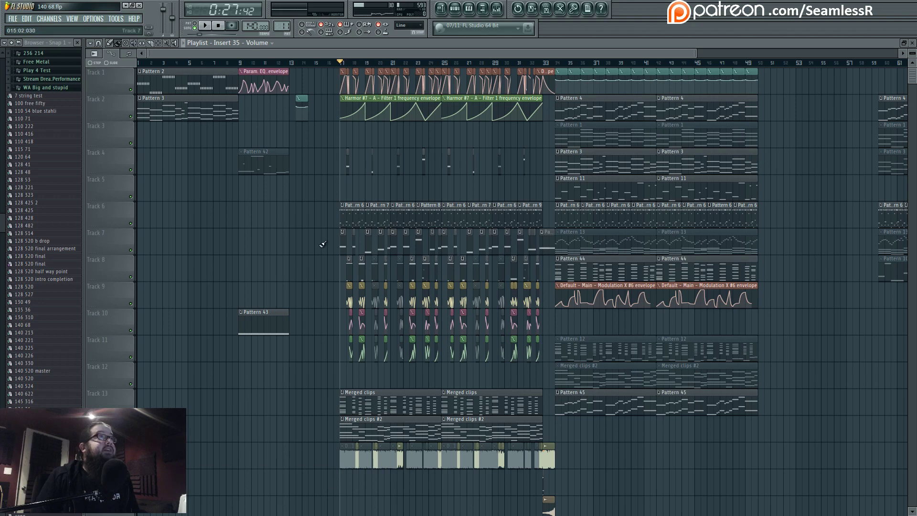
drag(323, 234, 304, 317)
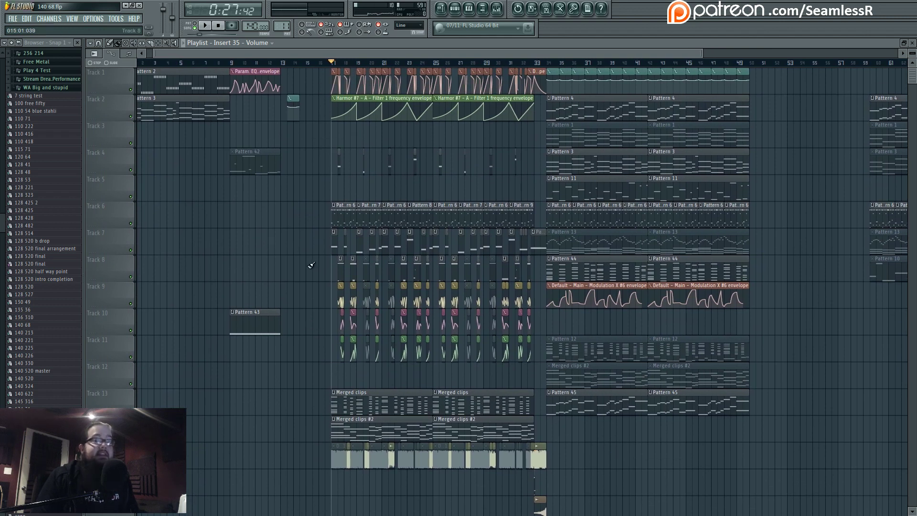
key(space)
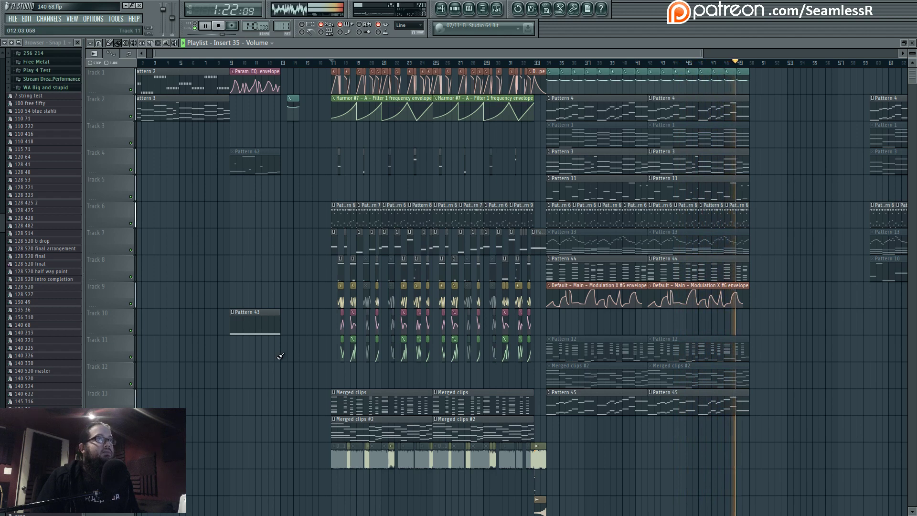
key(space)
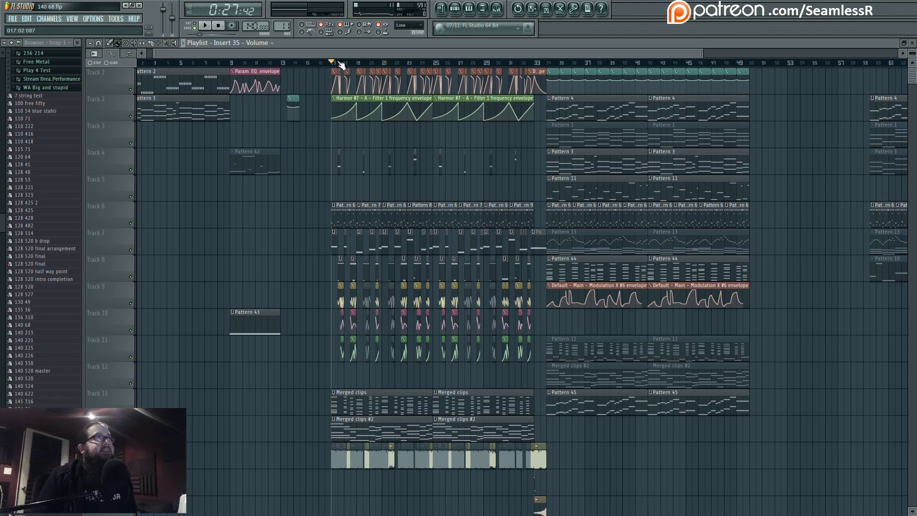
drag(333, 64, 539, 71)
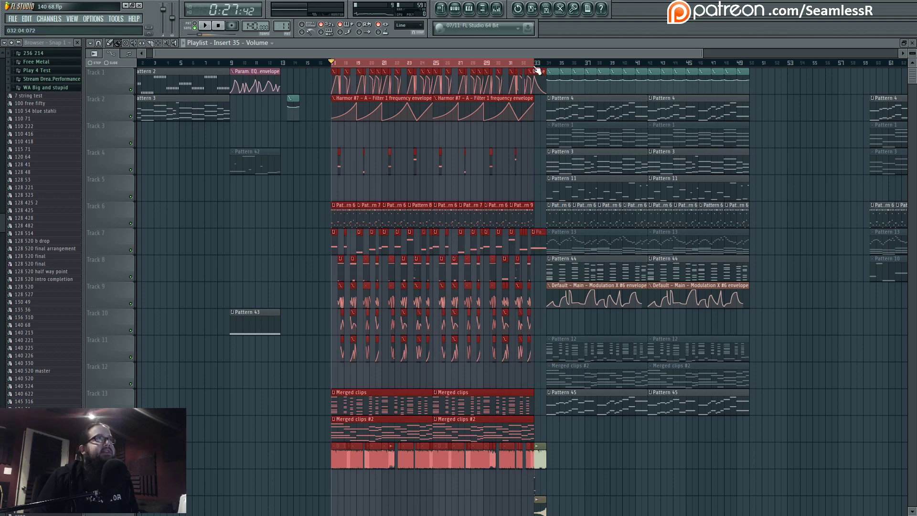
key(ctrl+d)
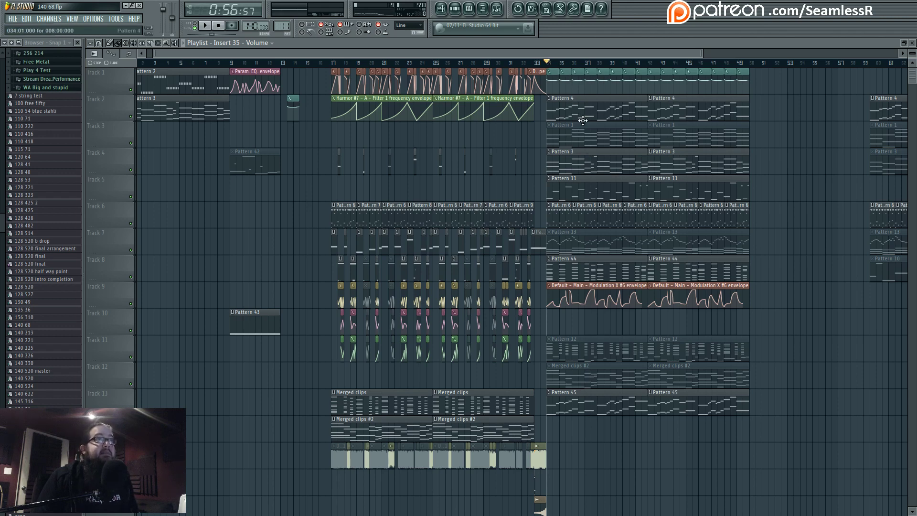
drag(834, 146, 787, 191)
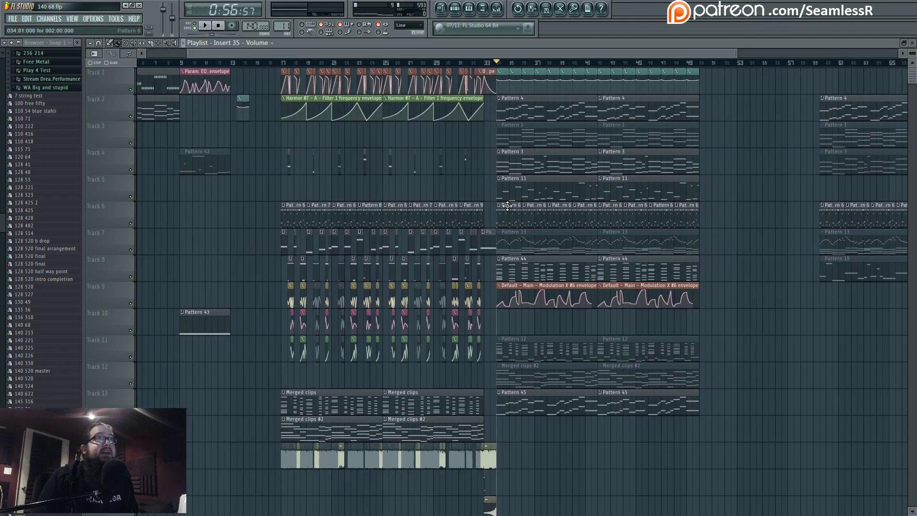
drag(497, 193, 553, 186)
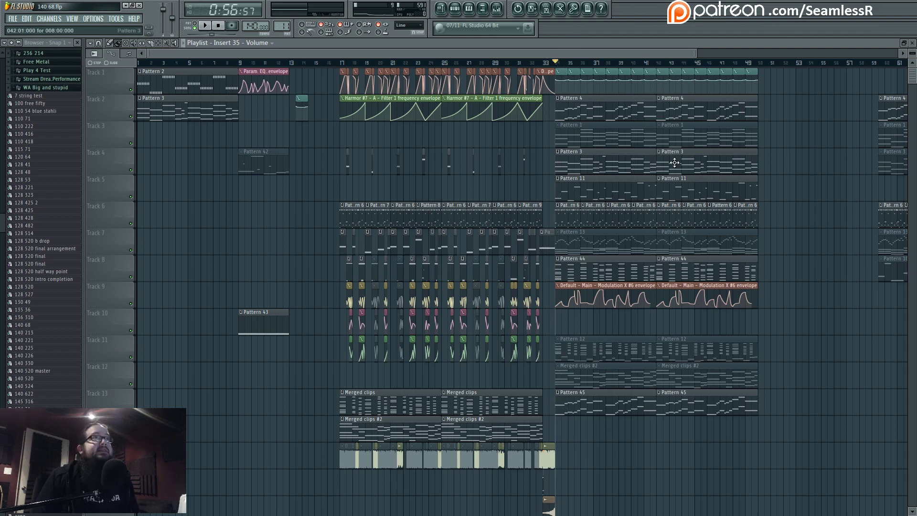
- Mute both Pattern 4 clips on Track 2 in the section starting at bar 34 and play that section
alt+right_click(567, 114)
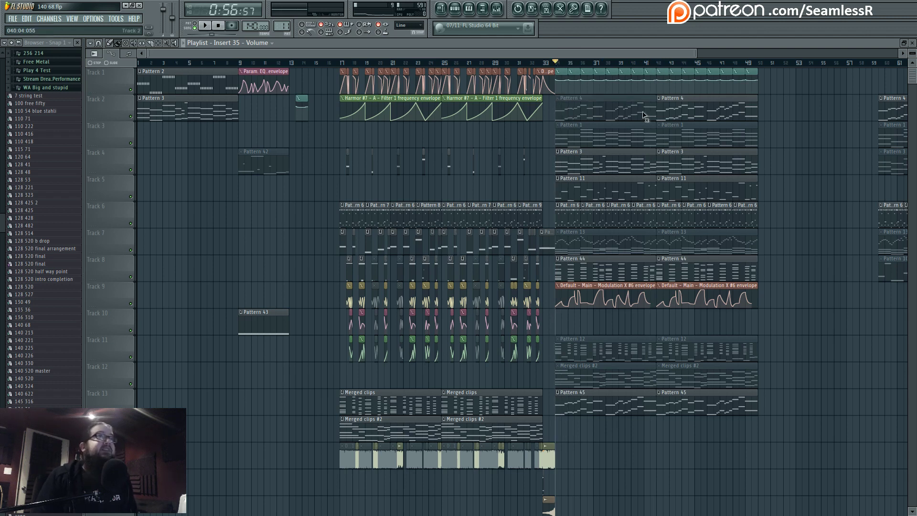
alt+right_click(683, 114)
key(space)
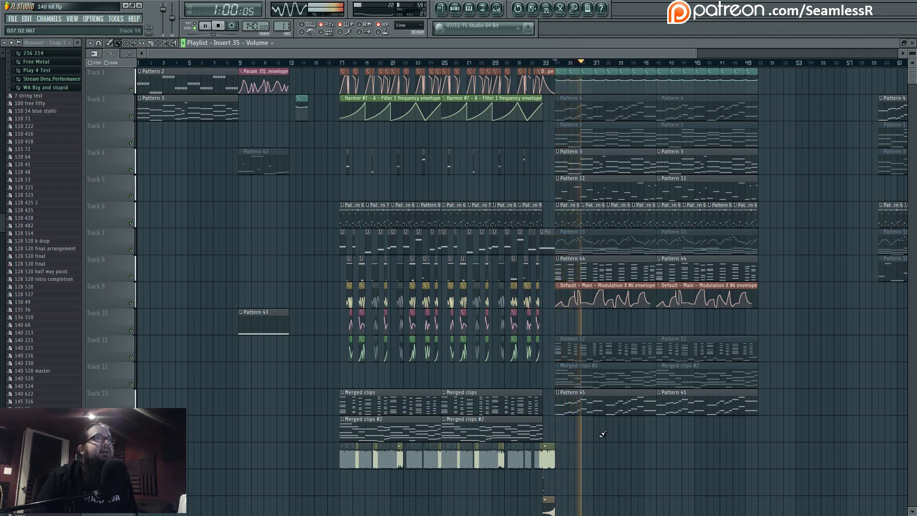
- Mute both Pattern 45 clips on Track 13 to compare the sound during playback, and unmute them again
alt+right_click(592, 406)
alt+right_click(693, 409)
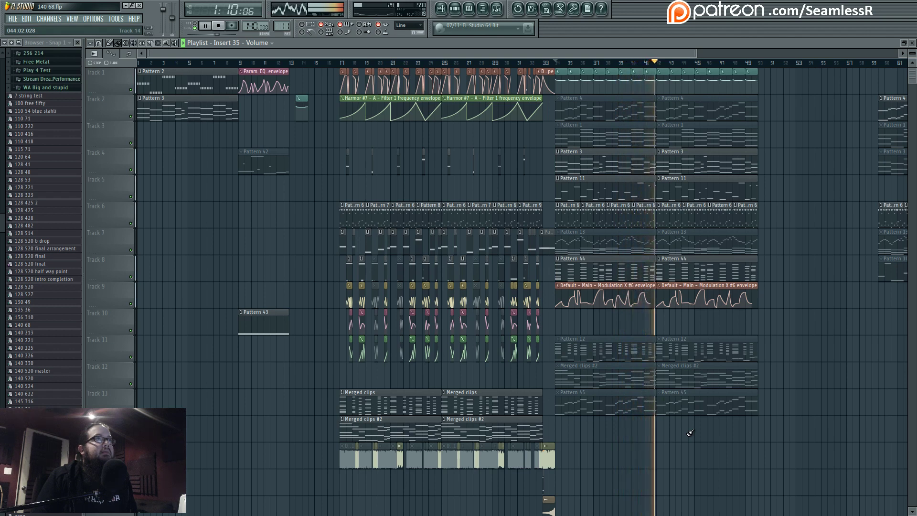
key(space)
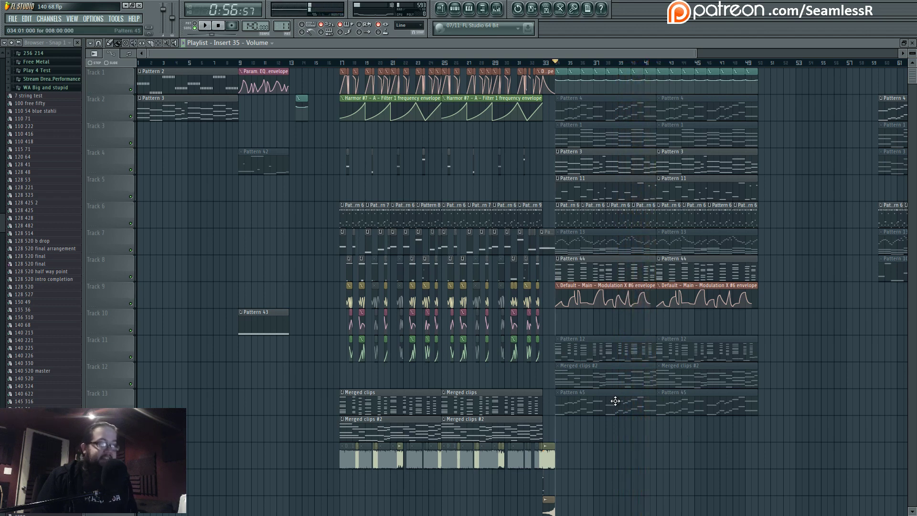
drag(616, 402, 707, 406)
drag(598, 120, 684, 117)
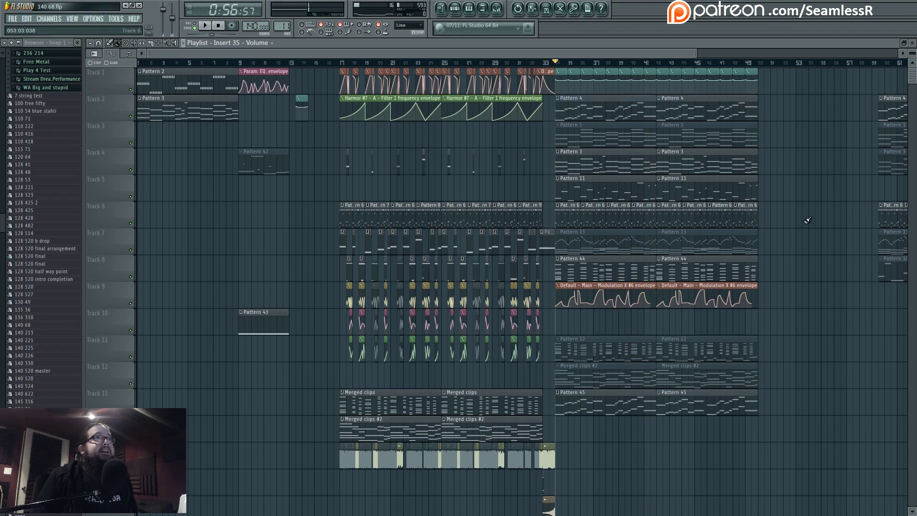
drag(603, 109, 707, 117)
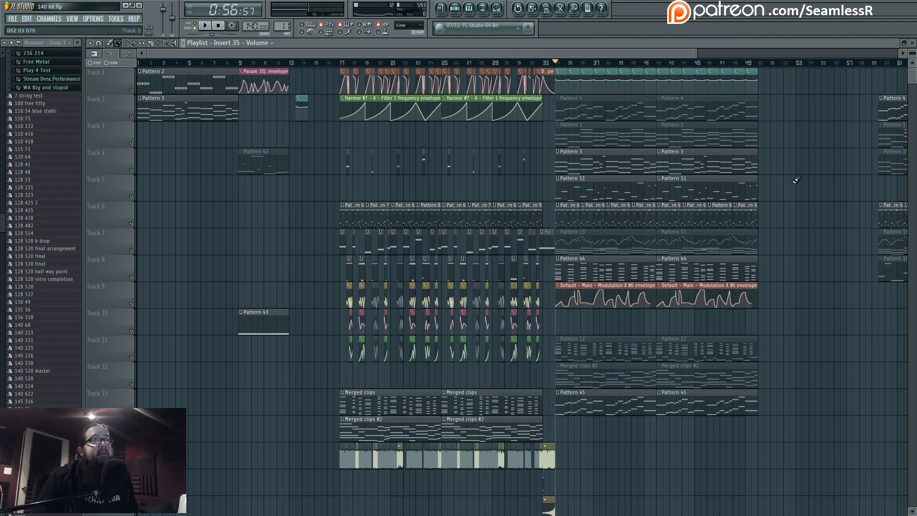
- Open Pattern 45 in the piano roll, play it, and bring up its Harmor #10 synth
double_click(586, 402)
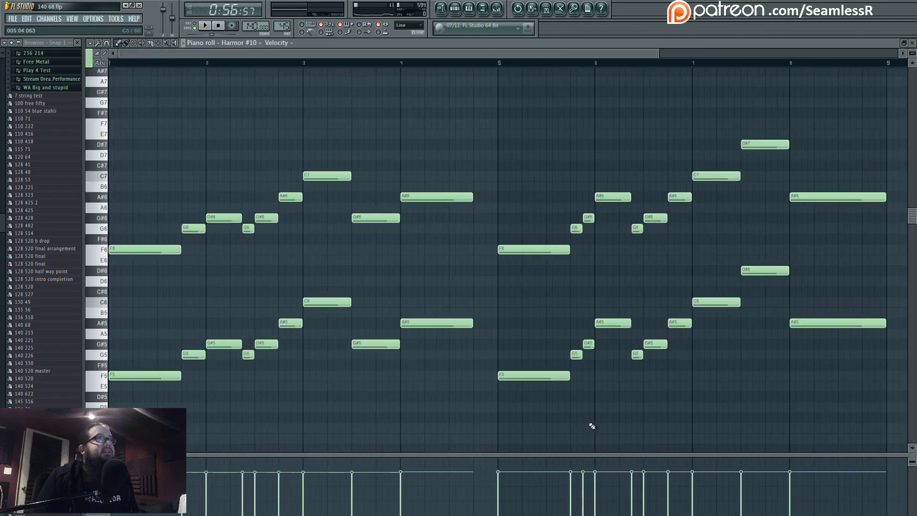
click(204, 26)
key(F6)
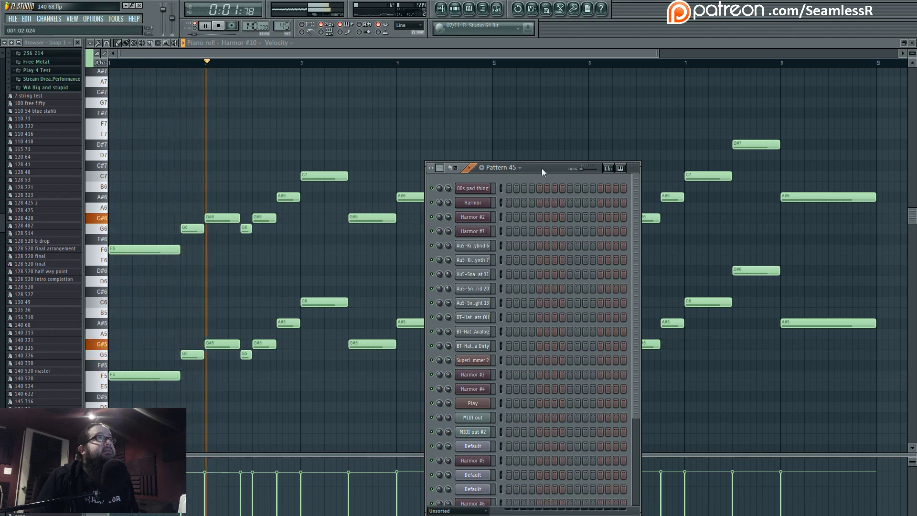
drag(541, 168, 547, 83)
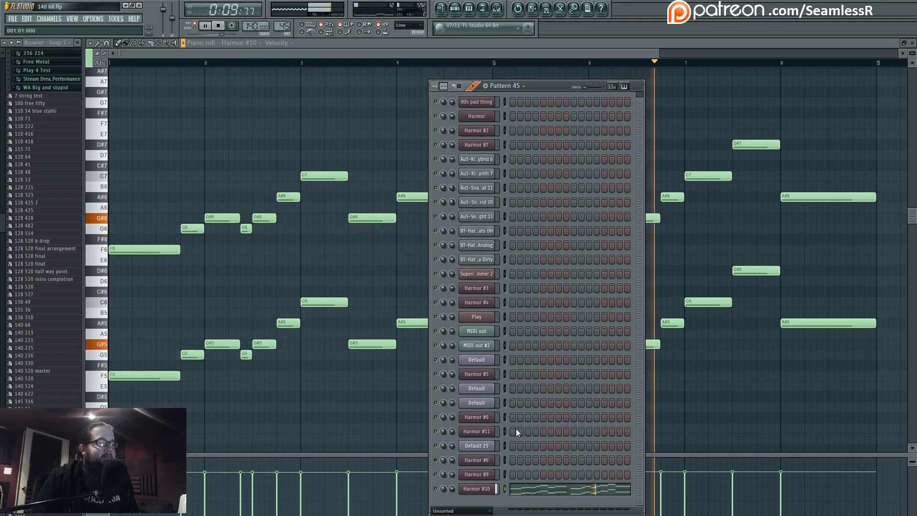
click(488, 488)
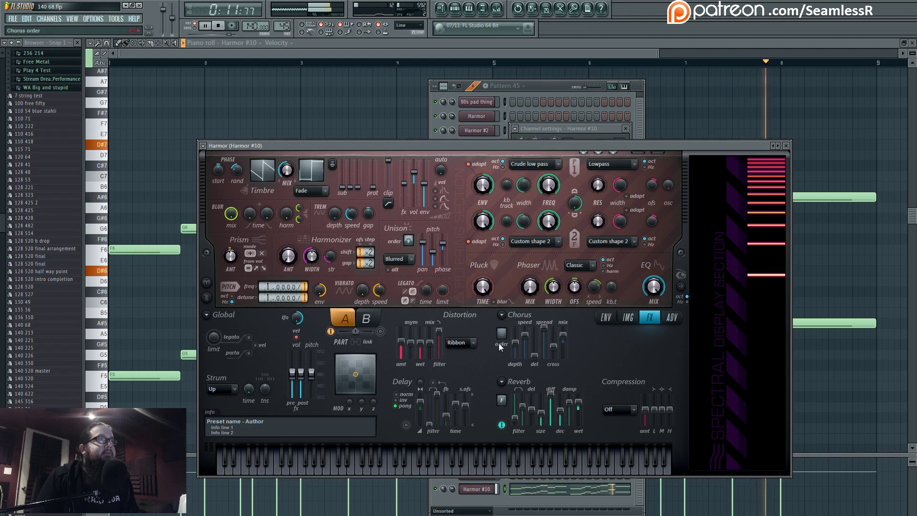
- Raise Harmor #10's unison pitch amount and reshape its Harmonic unison pitch envelope, with the second point at about +1 octave
mouse_move(432, 252)
mouse_down()
mouse_move(434, 240)
mouse_move(442, 241)
mouse_up()
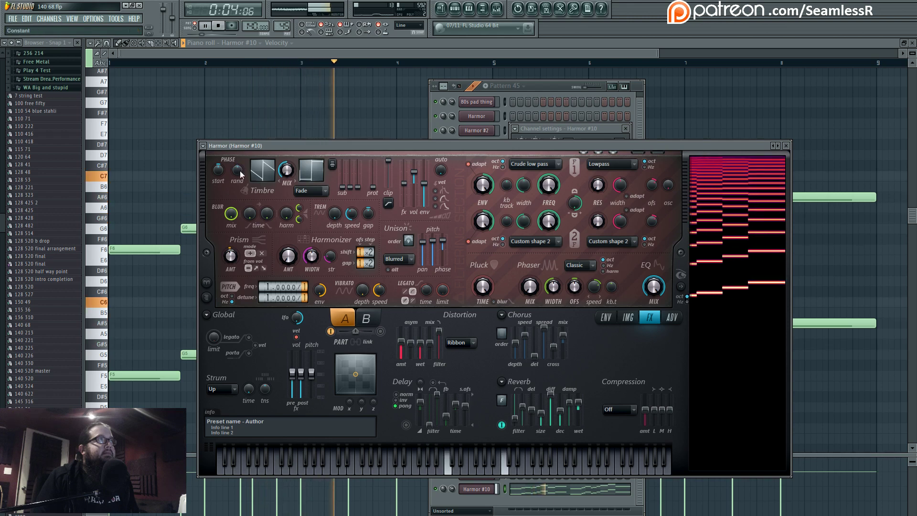
click(600, 320)
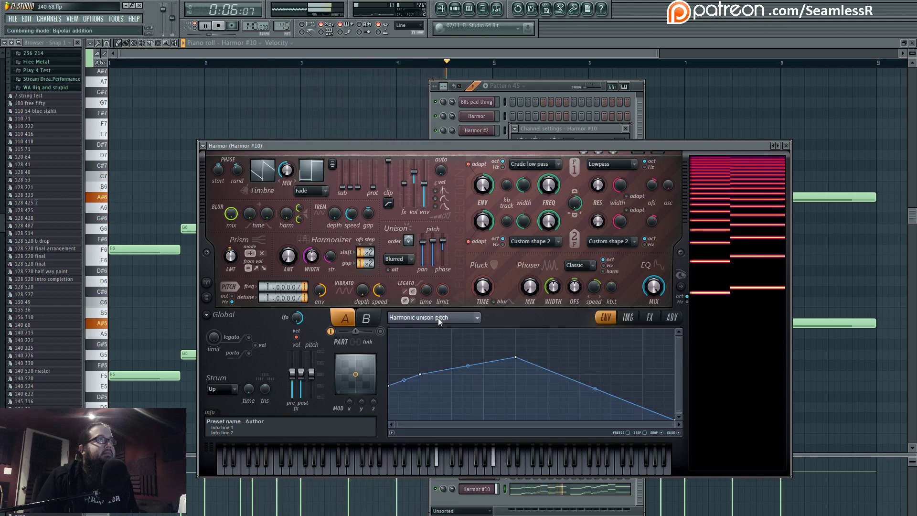
mouse_move(519, 360)
mouse_down()
mouse_move(516, 401)
mouse_move(516, 374)
mouse_up()
drag(595, 397, 595, 377)
drag(389, 386, 420, 368)
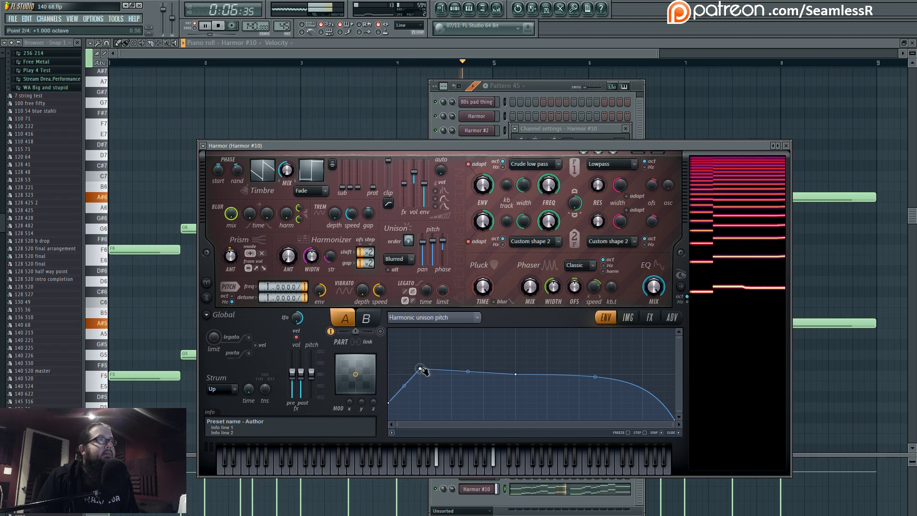
click(649, 317)
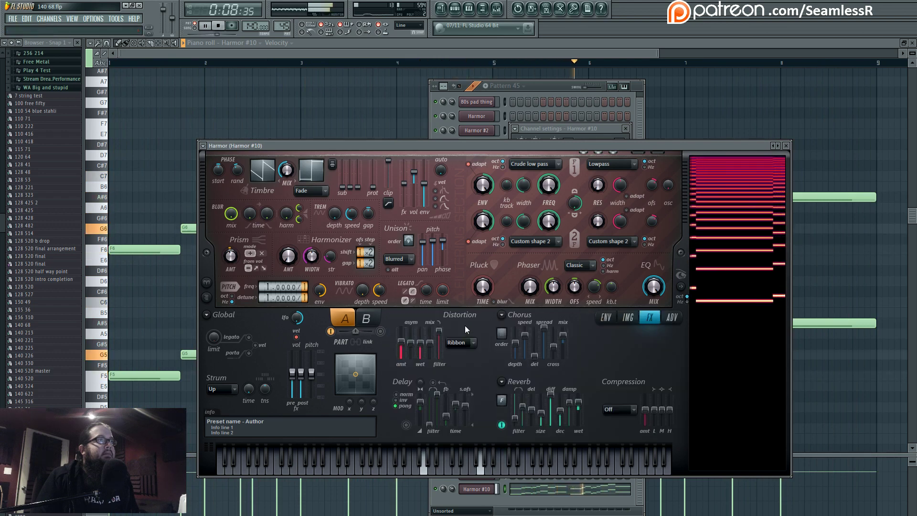
- Return to the playlist and select bars 34 through 41 as the looped range for song playback
key(F5)
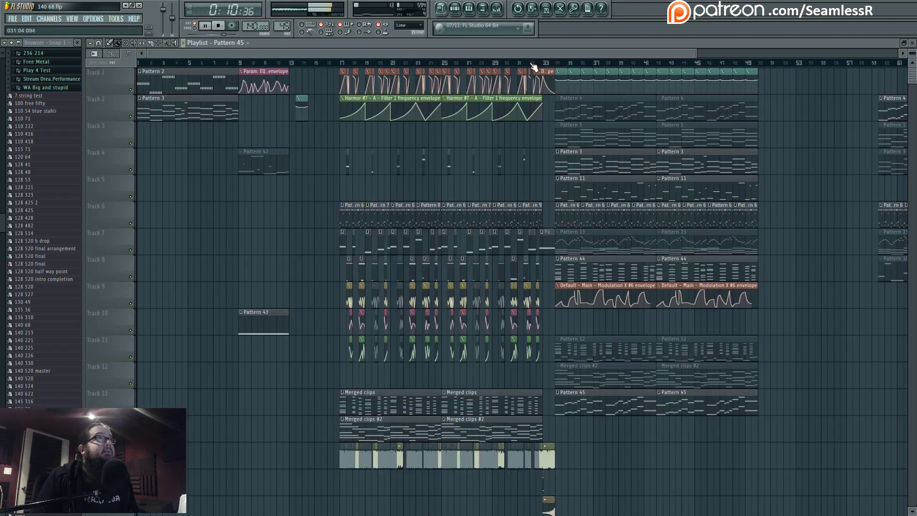
scroll(625, 319, up, 3)
drag(608, 330, 529, 377)
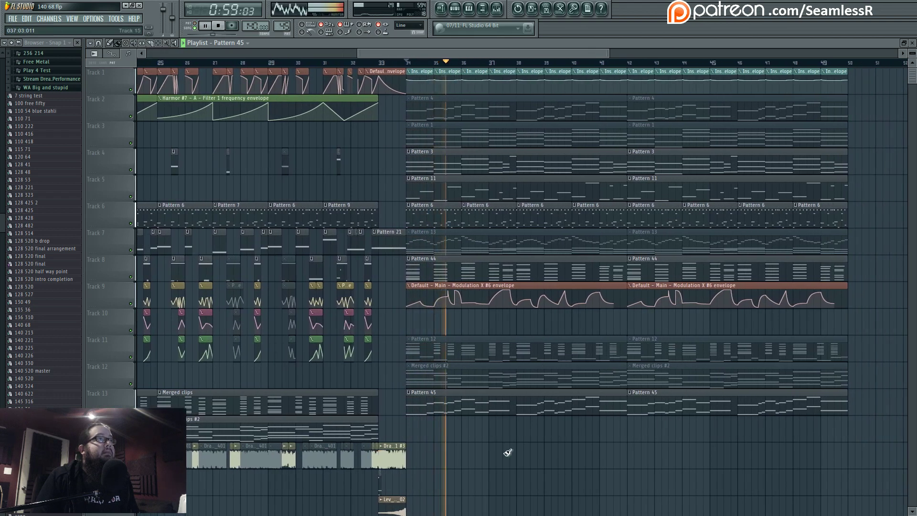
click(497, 9)
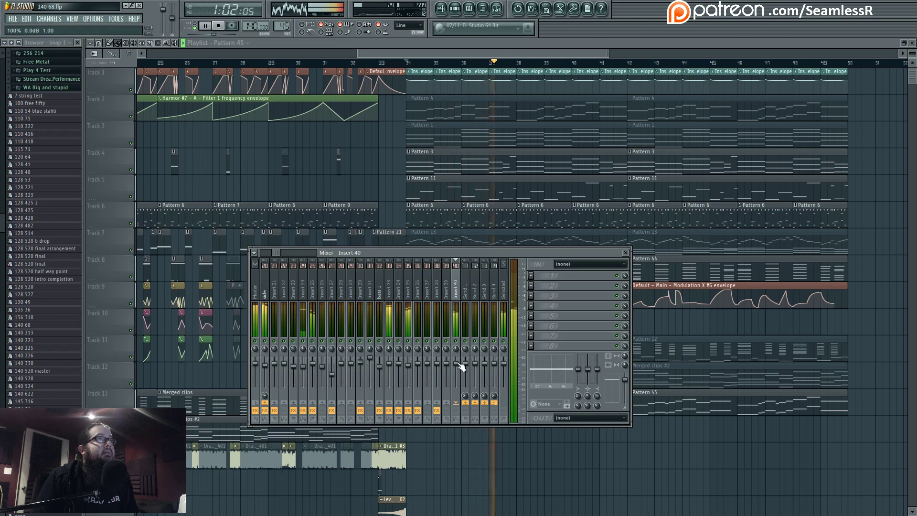
key(F9)
drag(521, 451, 515, 450)
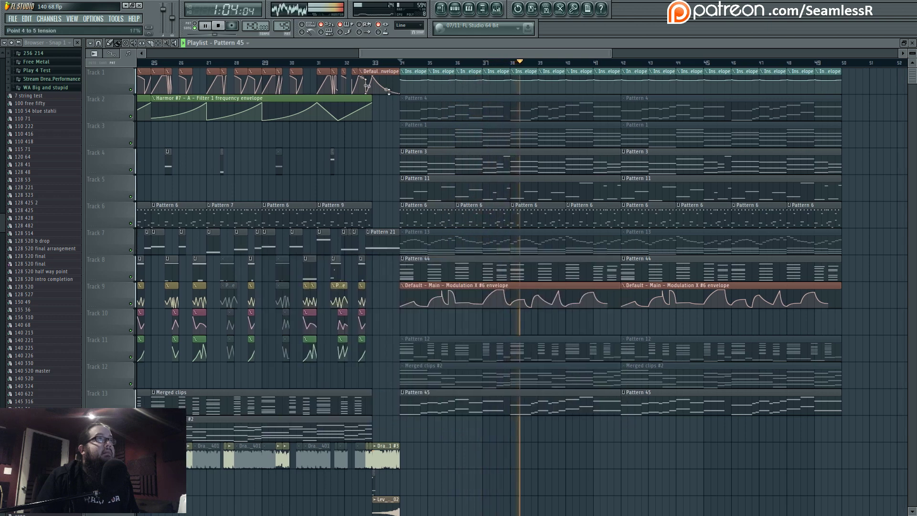
drag(404, 65, 621, 87)
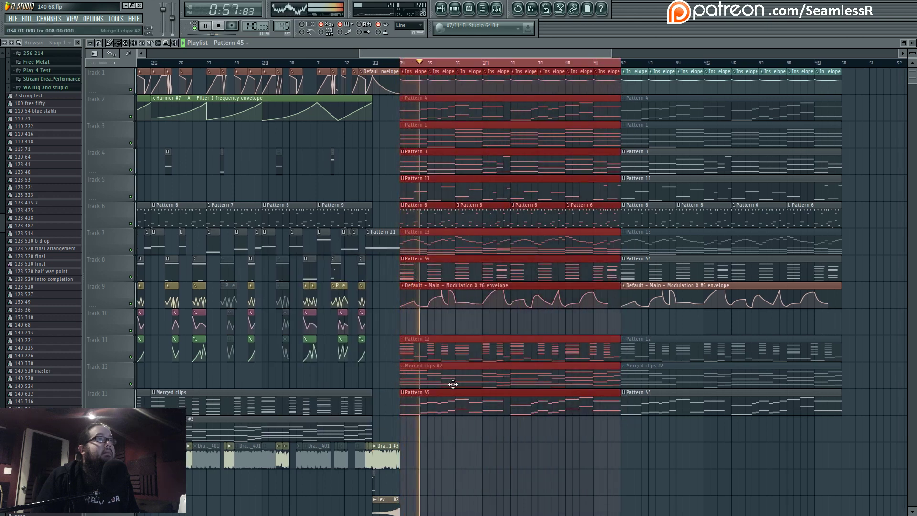
- Open Pattern 45 in the piano roll and replace bar 2's G#–G–G# run with one three-beat G# note in both octaves
double_click(453, 385)
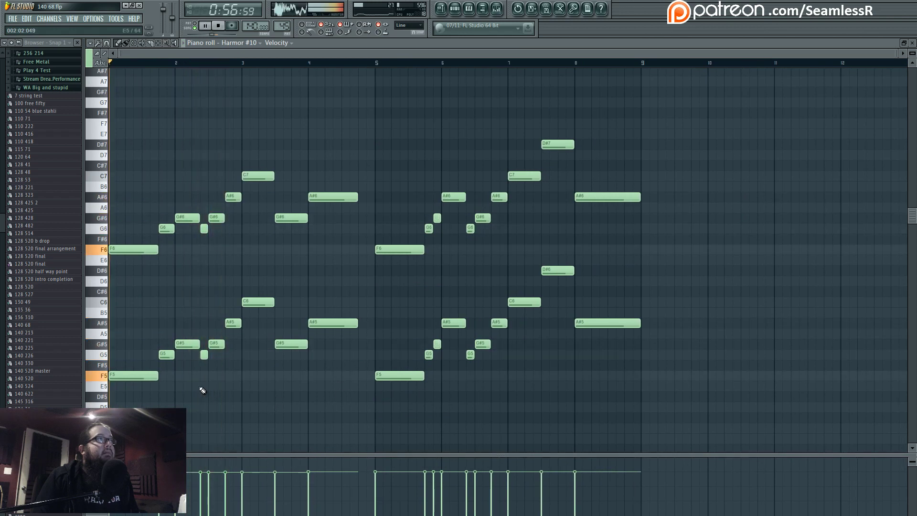
scroll(203, 391, up, 3)
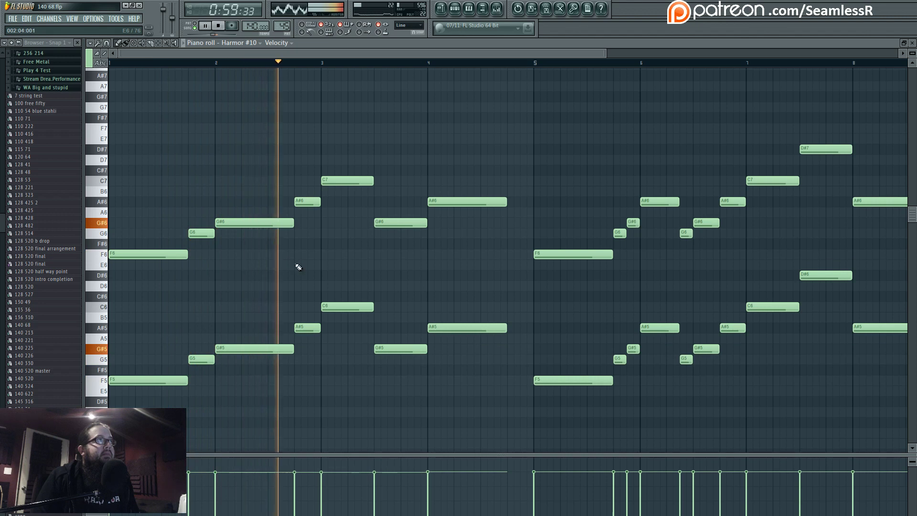
- Lengthen the bar 3 C notes to three beats and shorten the following G# notes to one beat in both octaves
drag(381, 264, 366, 264)
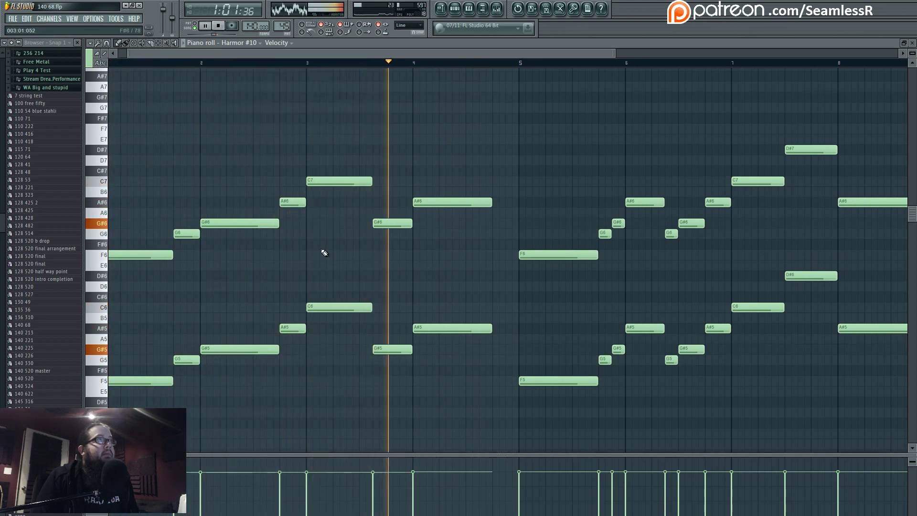
key(space)
drag(350, 156, 404, 395)
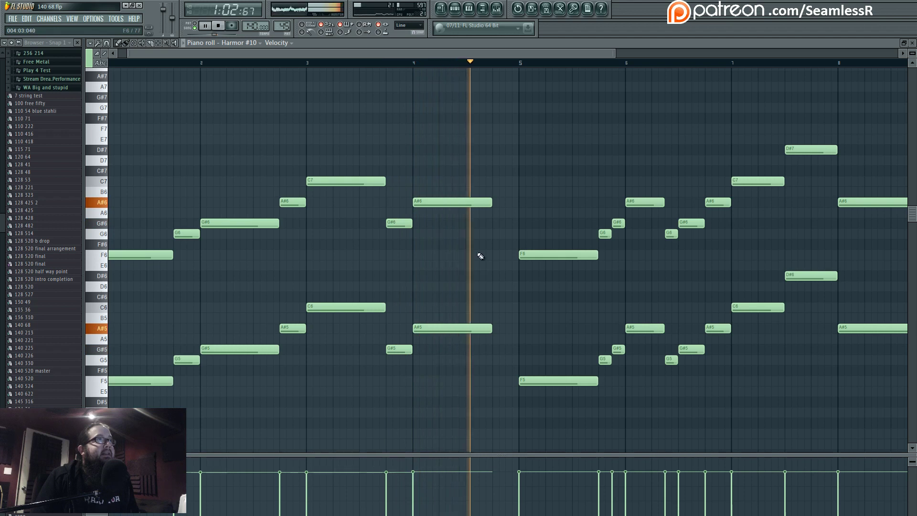
- Shorten the bar 4 A# notes to two beats in both octaves
drag(444, 184, 502, 342)
drag(490, 203, 466, 204)
click(461, 256)
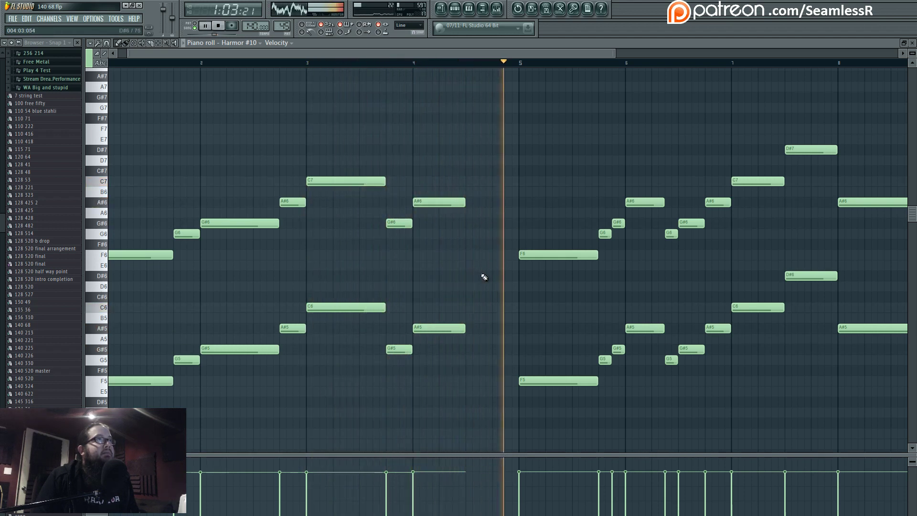
- Set the playback position to the start of bar 5 in the piano roll and stop playback
drag(568, 288, 452, 311)
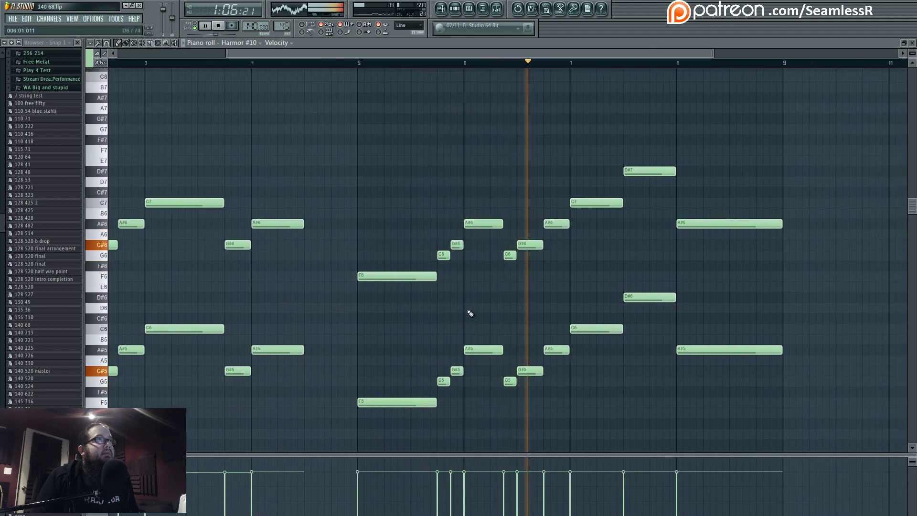
click(358, 71)
key(space)
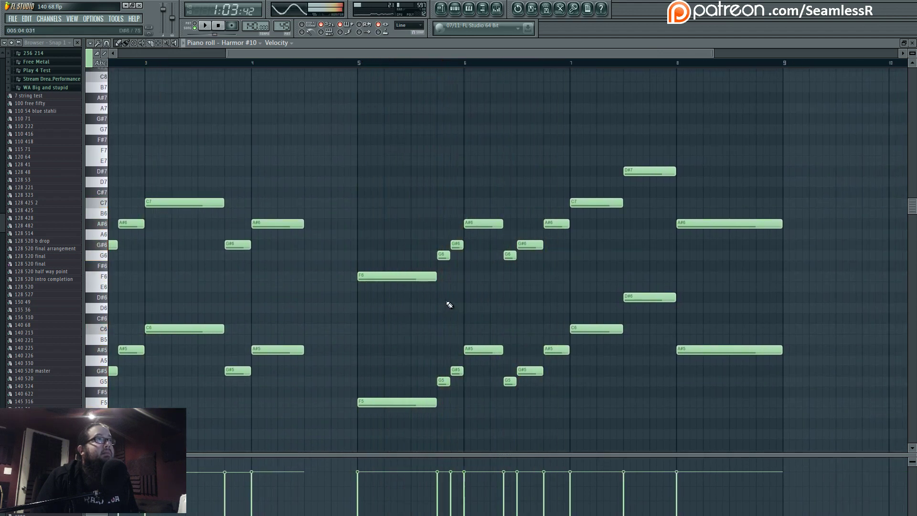
- Replace bar 5's short G and G# notes with a single one-beat G note on beat four in both octaves
key(space)
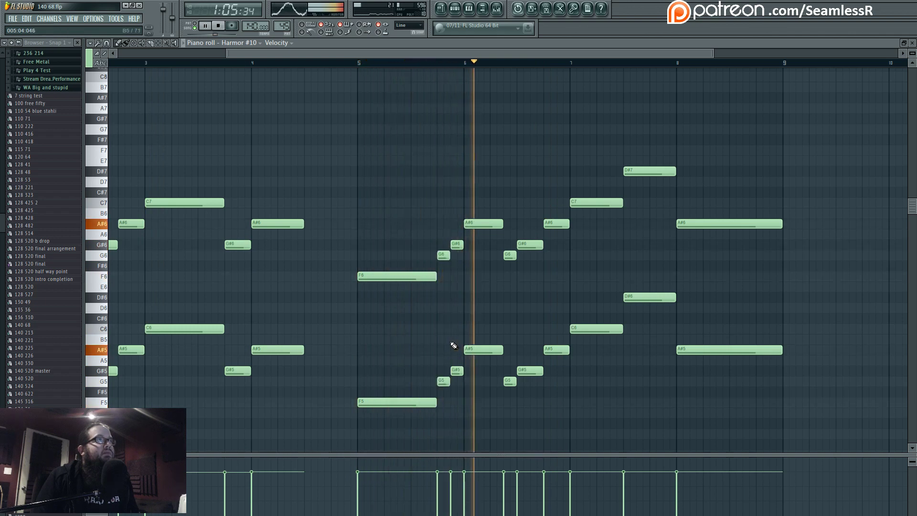
right_click(444, 381)
right_click(444, 256)
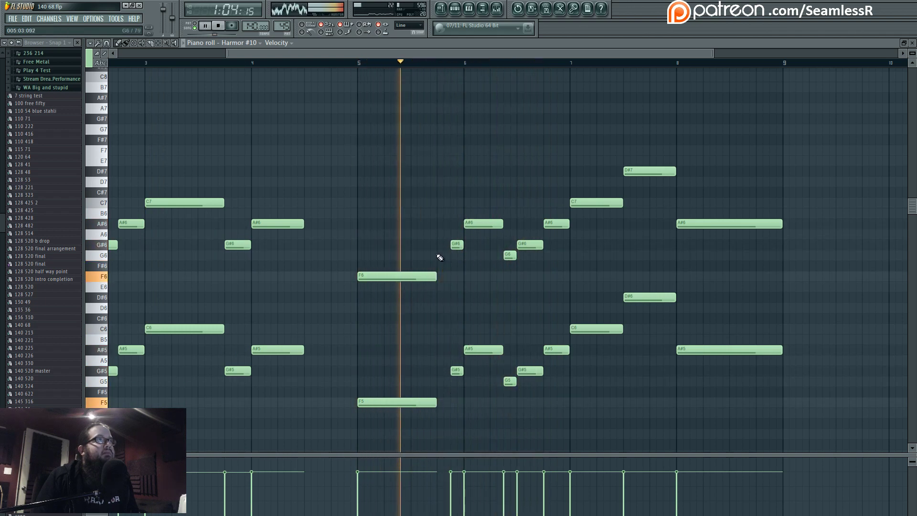
drag(448, 240, 438, 371)
key(space)
key(space)
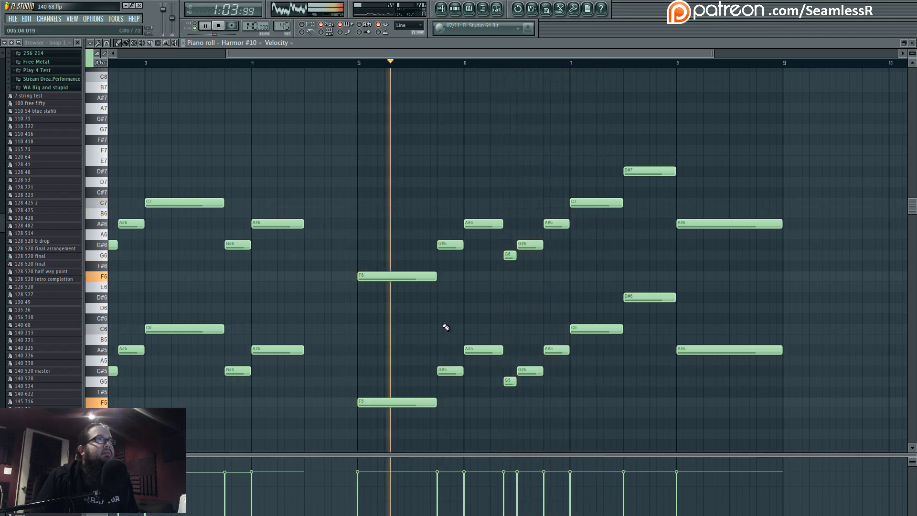
drag(448, 230, 449, 381)
key(space)
key(space)
ctrl+click(441, 341)
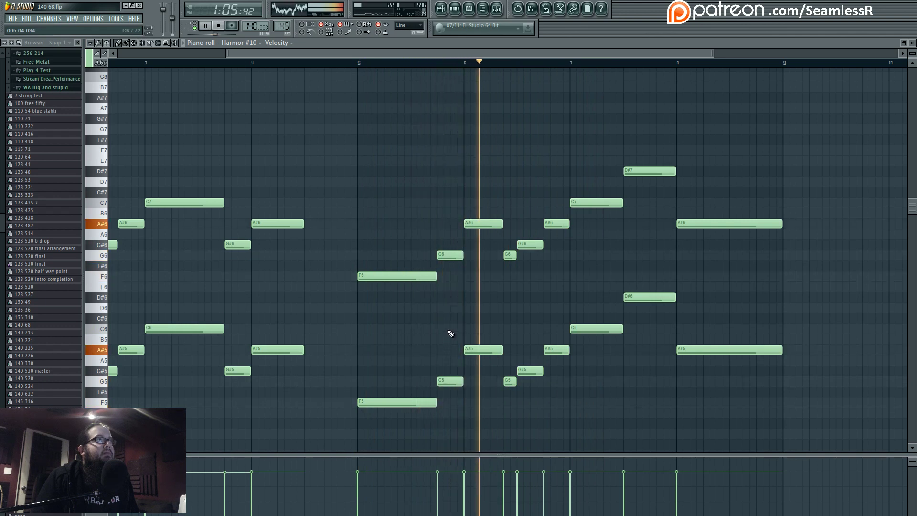
- Try lowering the first A# notes of bar 6 to A in both octaves and play back from bar 5
drag(477, 212, 483, 361)
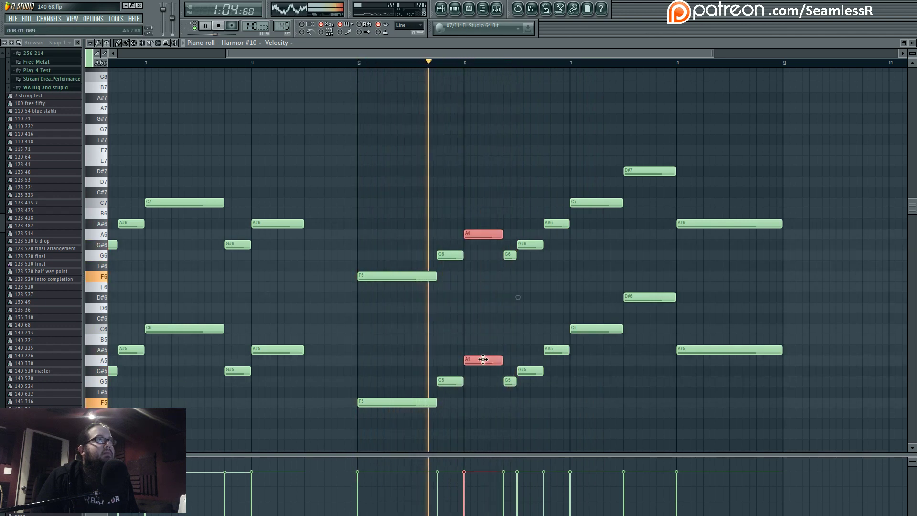
ctrl+click(479, 332)
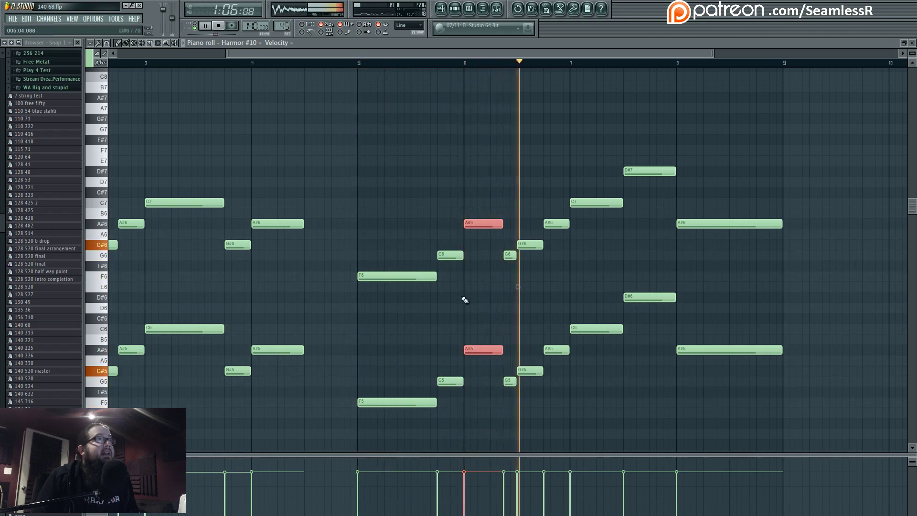
click(383, 62)
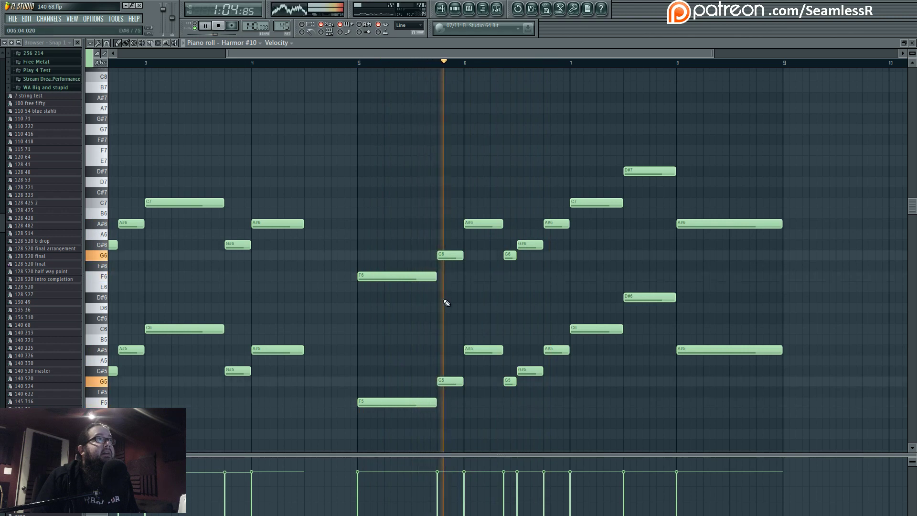
key(space)
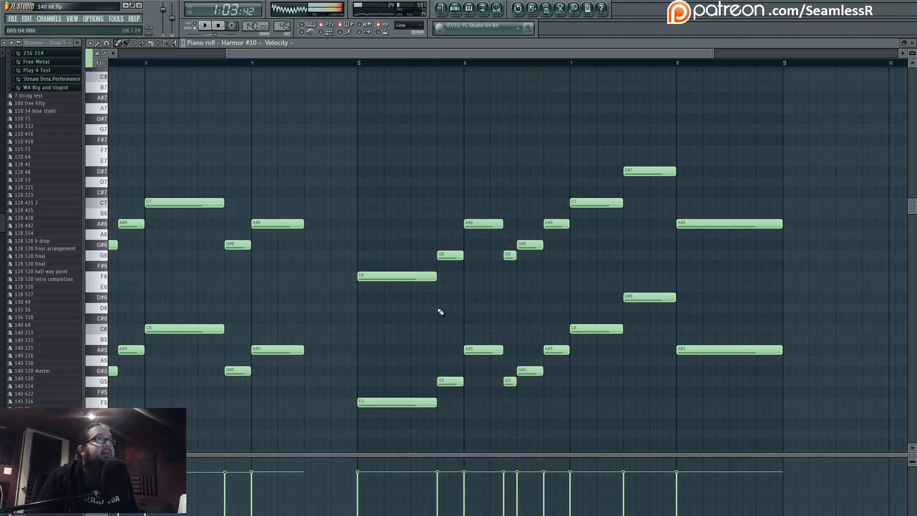
- Clear the clip selection in the playlist and reopen Pattern 45 in the piano roll
click(440, 8)
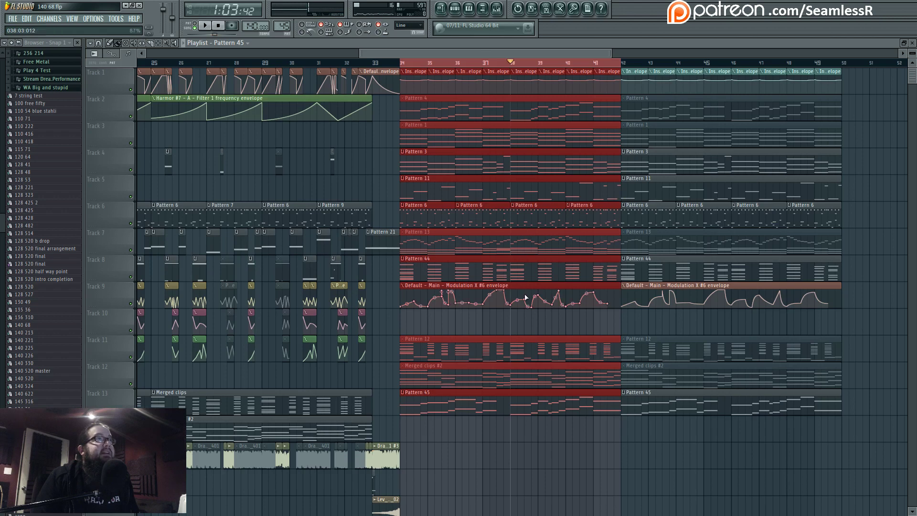
click(527, 318)
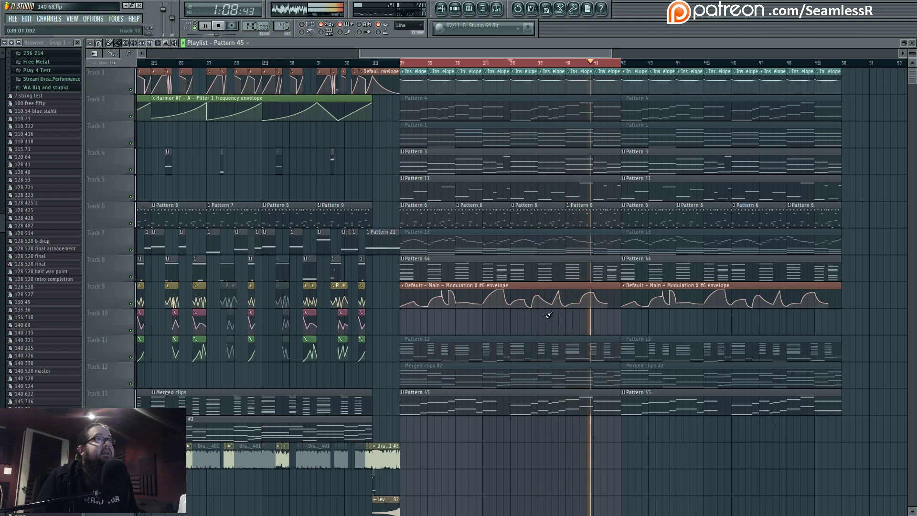
double_click(540, 401)
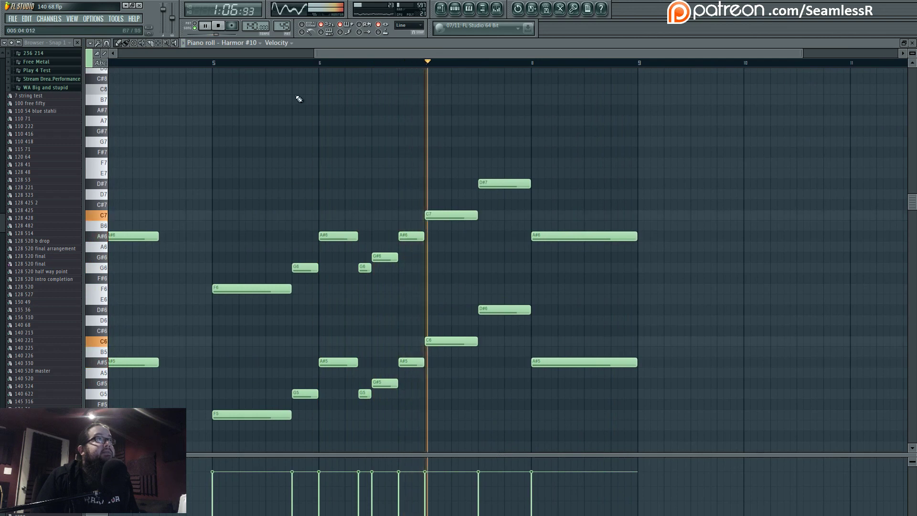
- Delete the short bar 6 G notes and lengthen the preceding A# notes to two beats in both octaves
click(215, 63)
drag(360, 327, 432, 304)
right_click(412, 264)
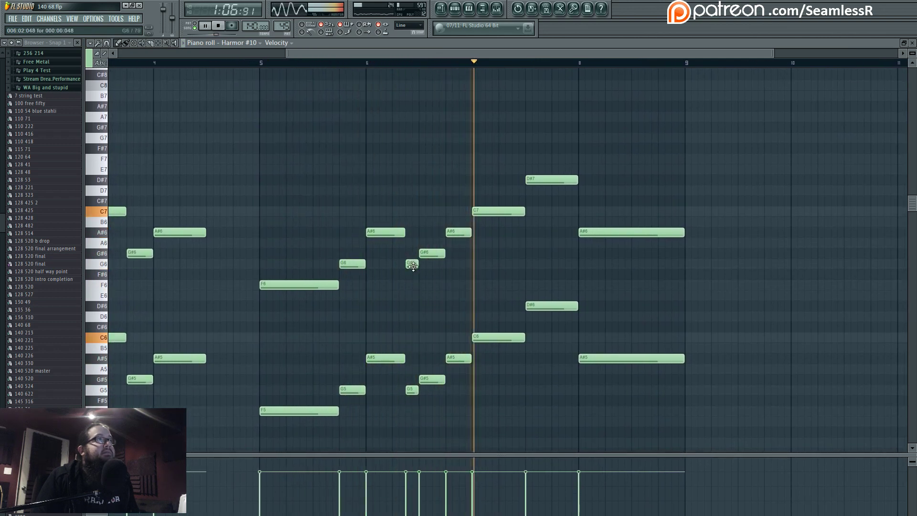
right_click(412, 390)
key(ctrl+z)
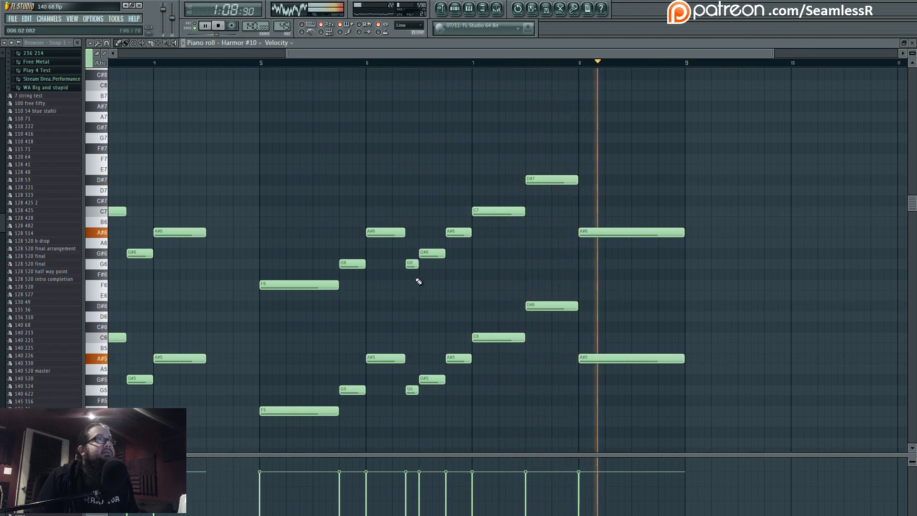
right_click(412, 264)
right_click(409, 389)
drag(391, 207, 404, 364)
drag(402, 234, 418, 254)
ctrl+click(421, 303)
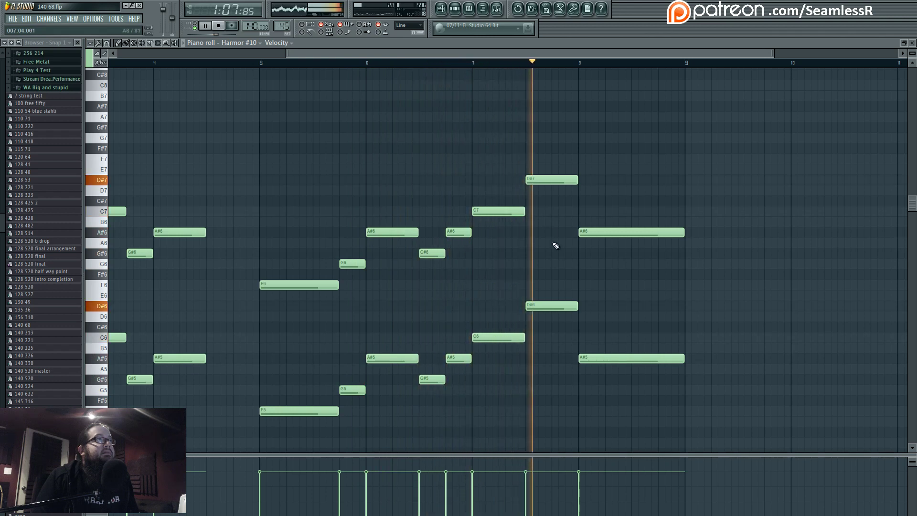
- Delete the bar 7 D# notes and shorten the bar 8 A# notes to two beats in both octaves
right_click(533, 180)
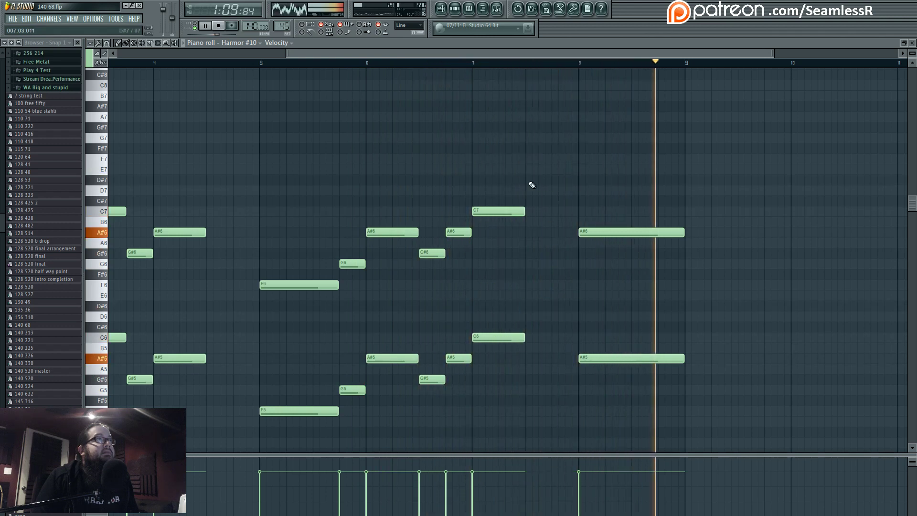
click(471, 63)
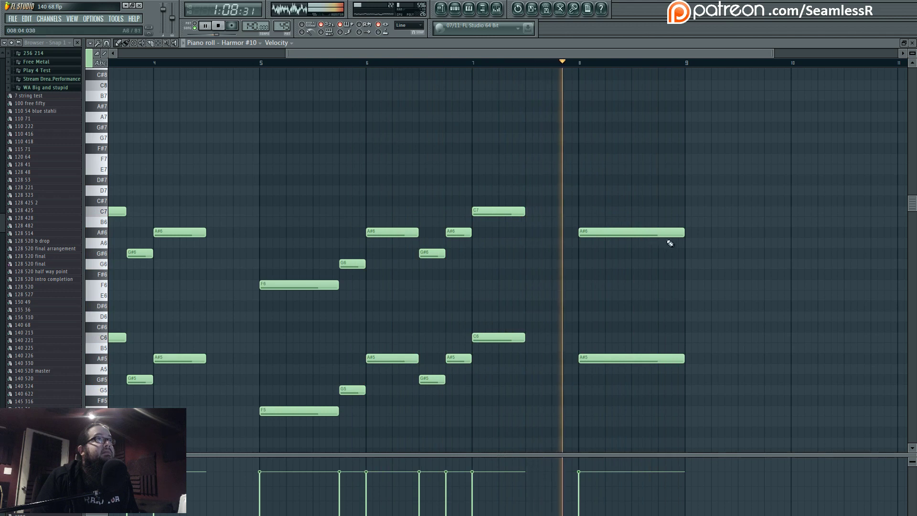
drag(656, 198, 666, 357)
drag(685, 233, 628, 244)
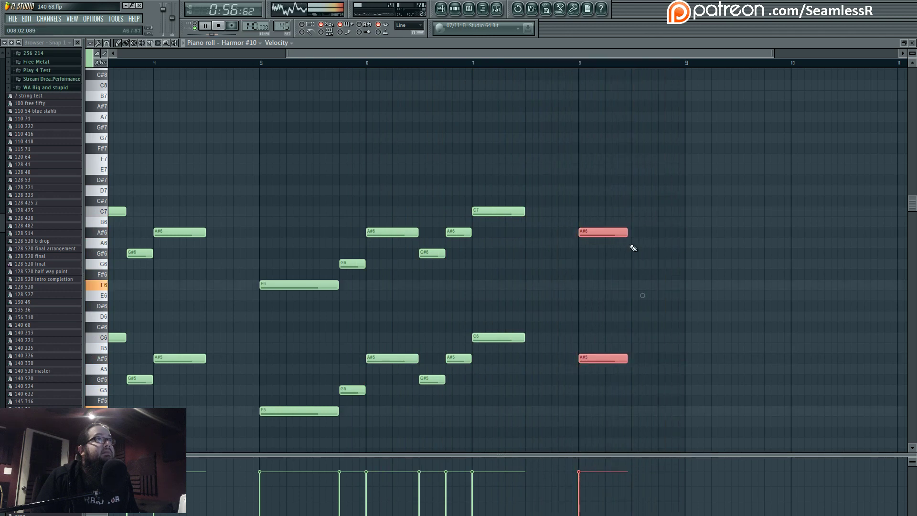
right_click(578, 156)
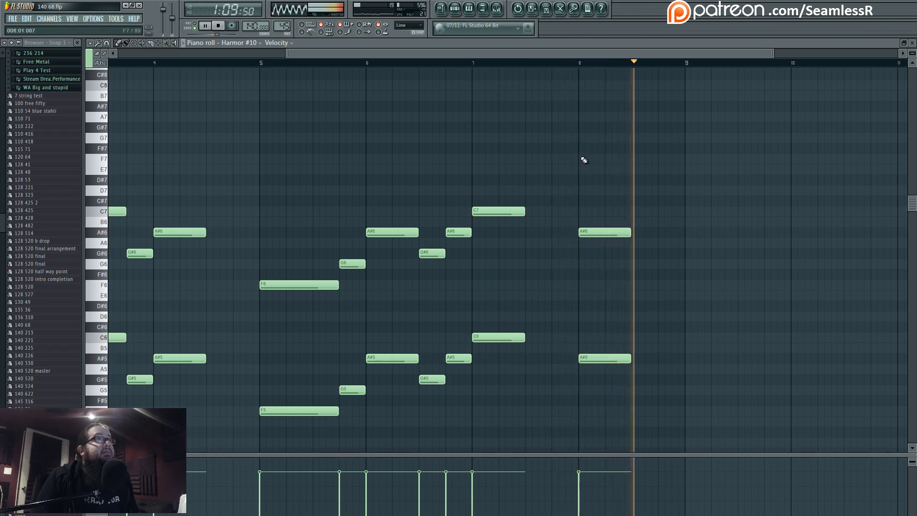
- Add a B note one and a half beats long after bar 8's A# in both octaves
click(467, 65)
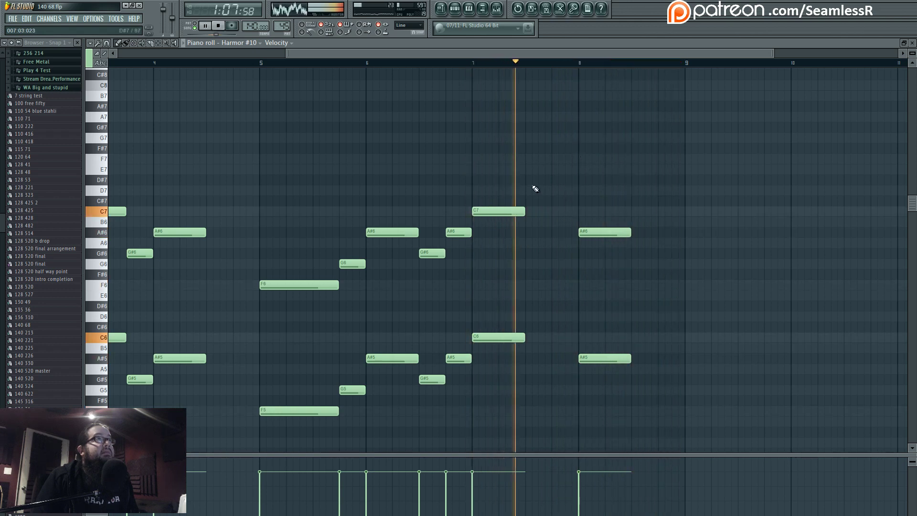
click(638, 222)
drag(685, 222, 659, 223)
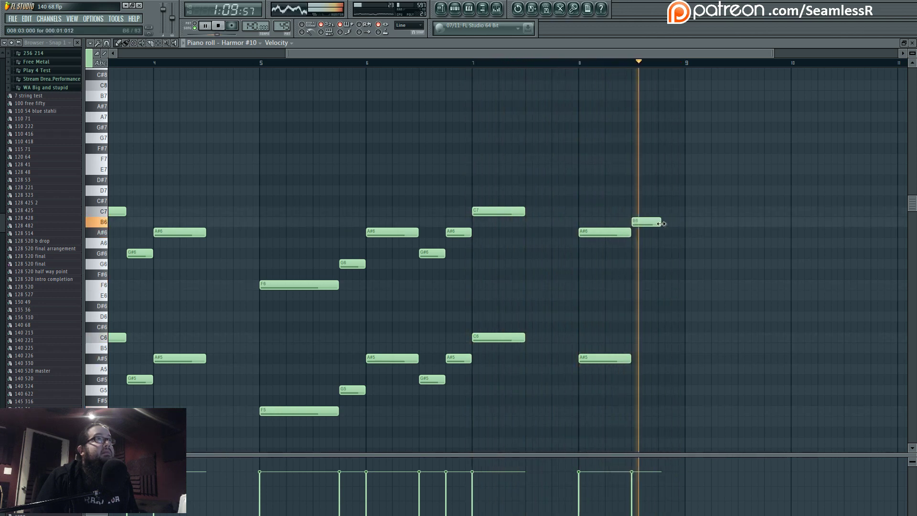
click(633, 348)
key(space)
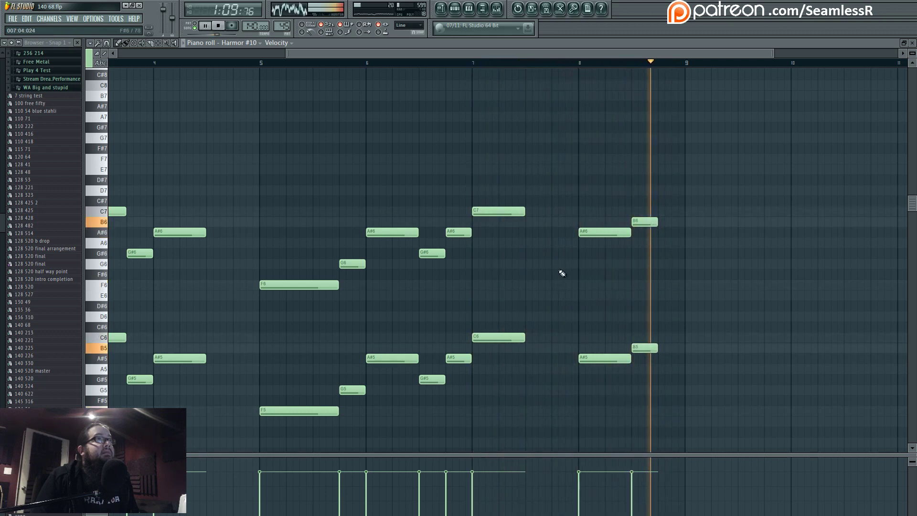
key(space)
drag(652, 219, 669, 350)
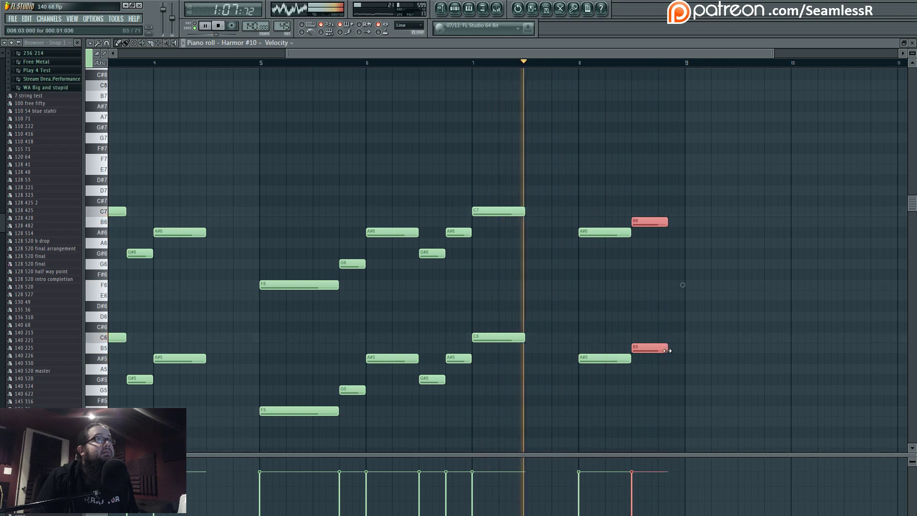
ctrl+click(666, 327)
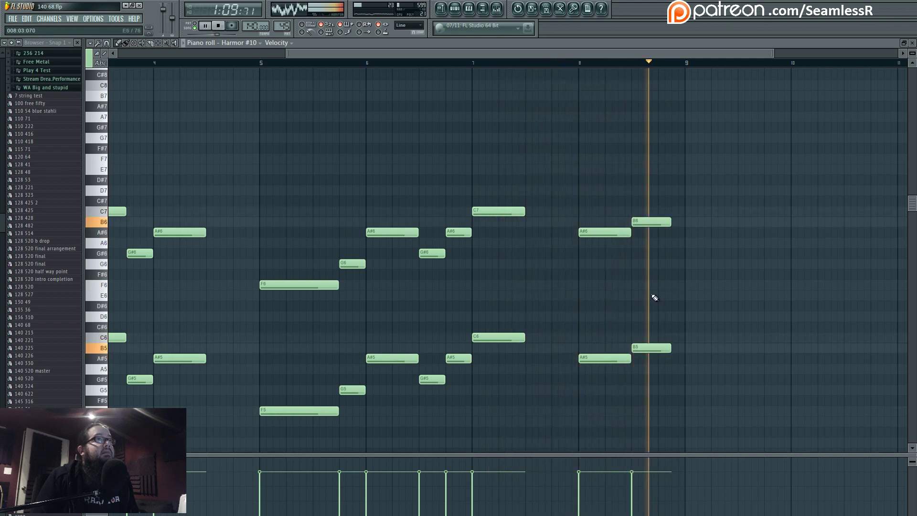
- Play the full eight-bar melody through in the piano roll and stop playback
drag(525, 295, 731, 331)
scroll(421, 344, down, 1)
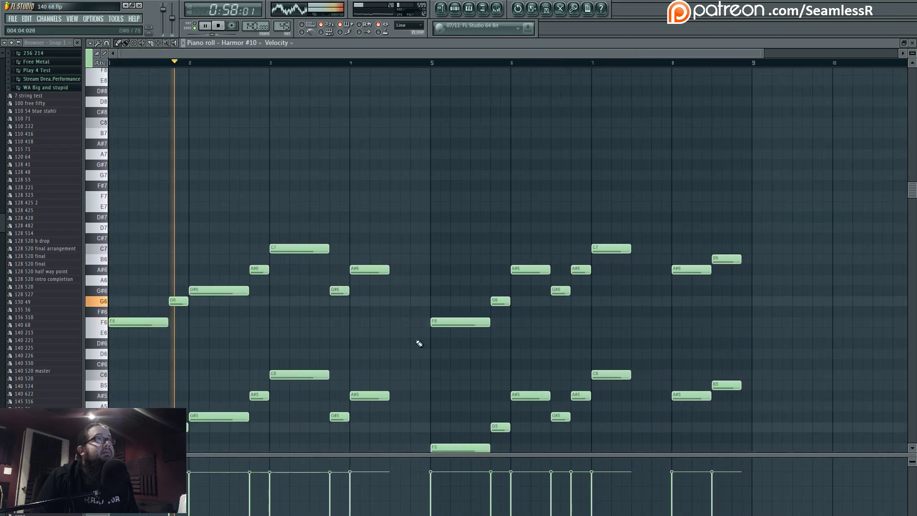
drag(417, 343, 408, 317)
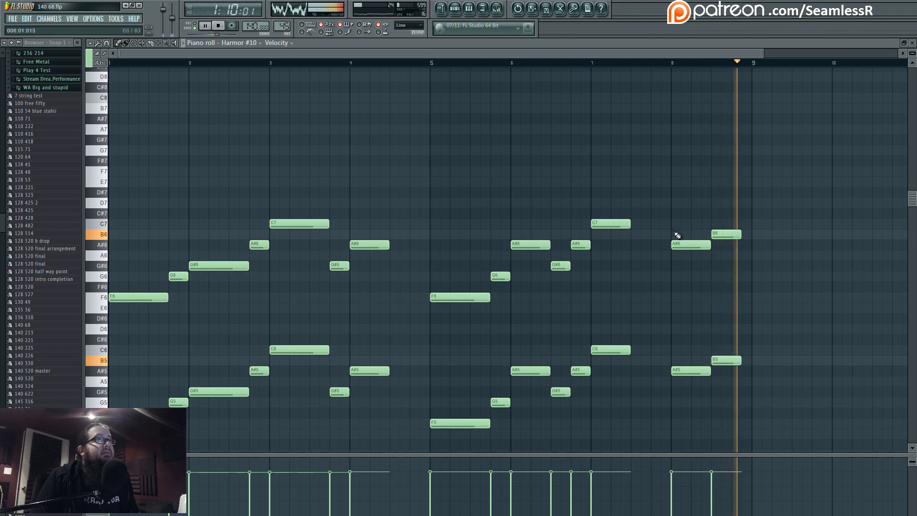
scroll(529, 285, down, 2)
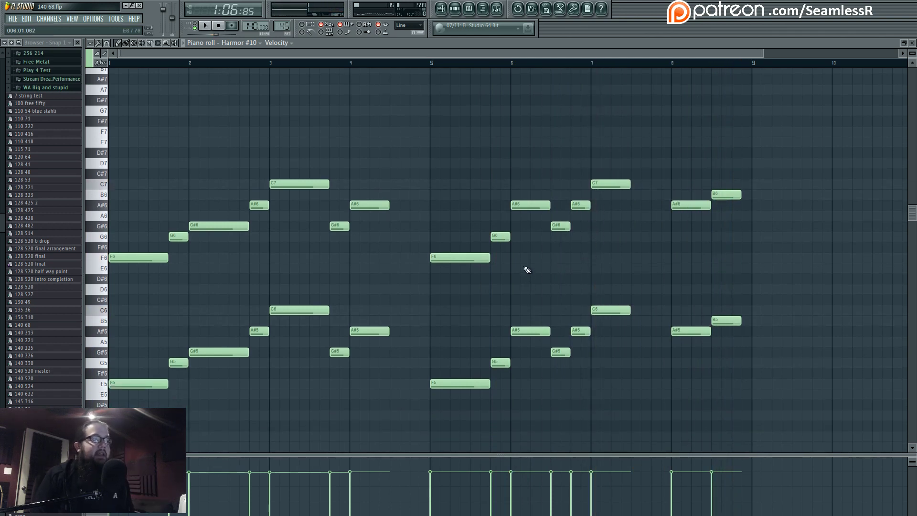
- Return to the playlist and play the arrangement from bar 25 into the section starting at bar 34
click(441, 10)
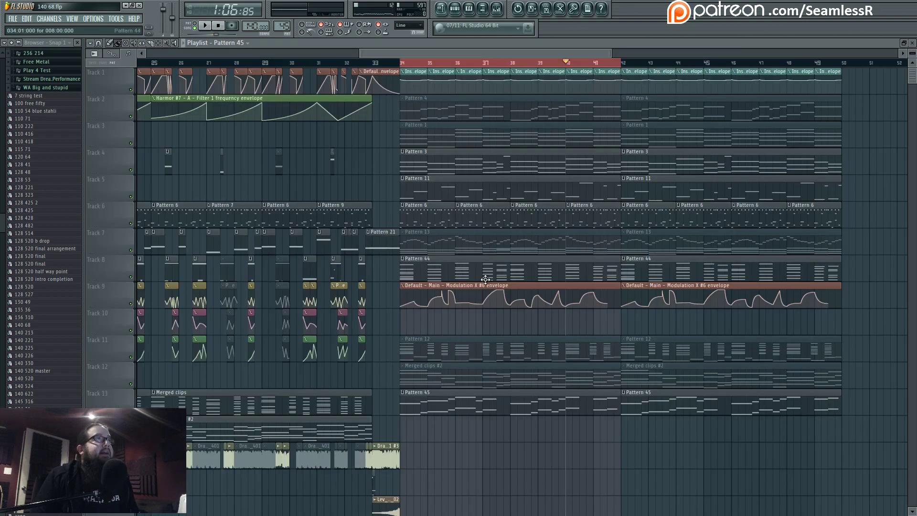
scroll(712, 305, left, 5)
scroll(712, 305, right, 1)
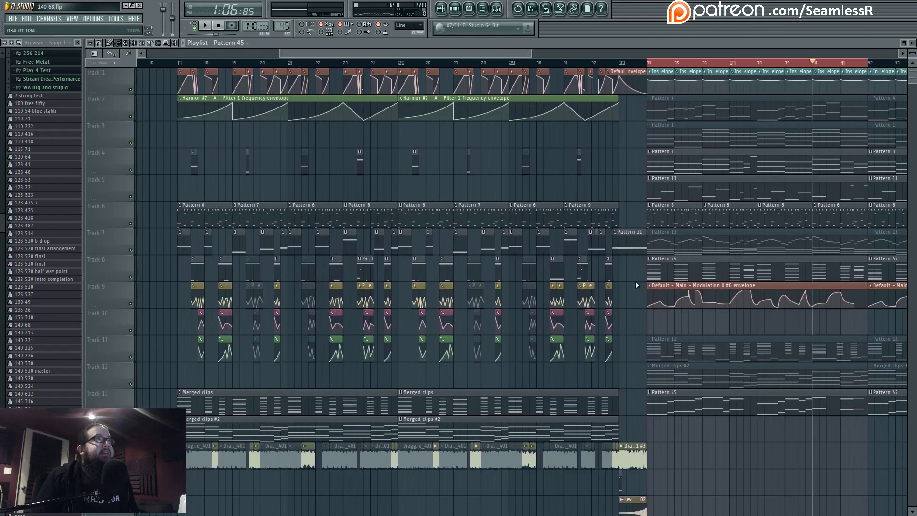
click(400, 63)
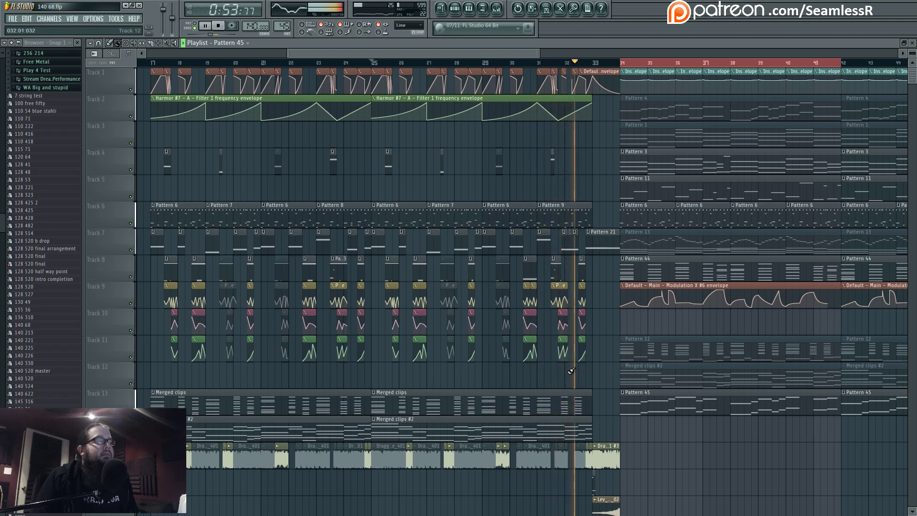
drag(586, 369, 426, 341)
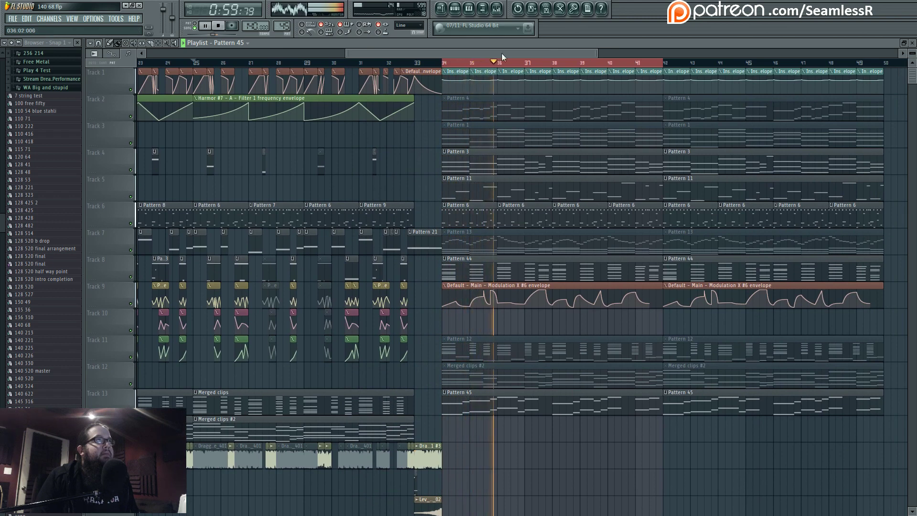
- In mixer Insert 40's Fruity Parametric EQ 2, make band 1 a steep high pass, boost bands 5 and 7, and cut band 6
click(498, 9)
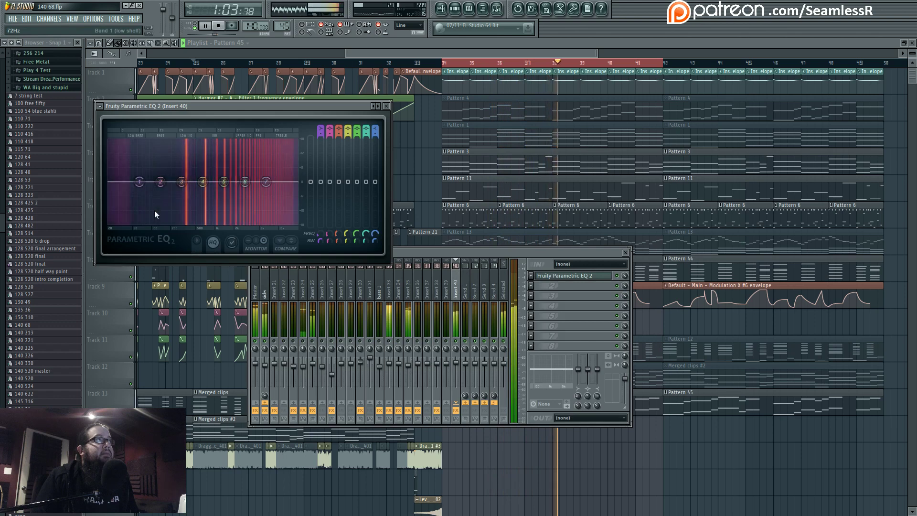
middle_click(140, 184)
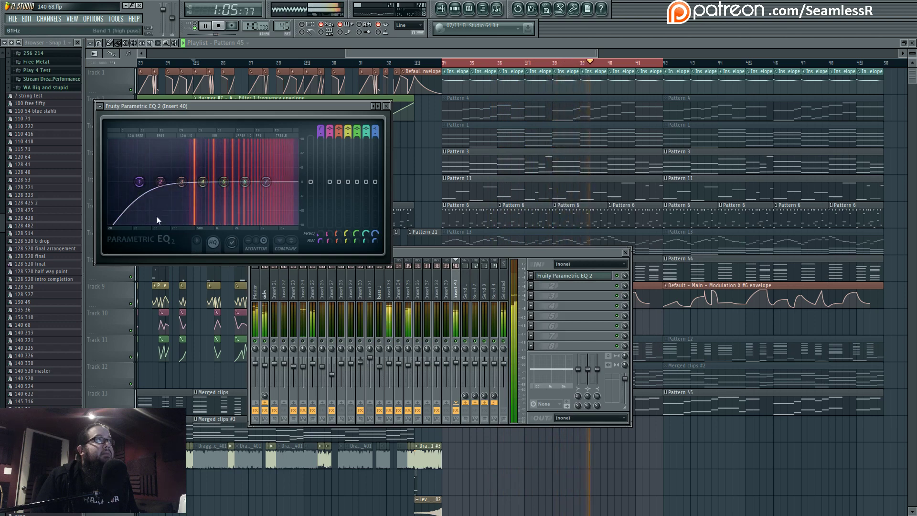
drag(139, 182, 257, 188)
drag(266, 181, 282, 179)
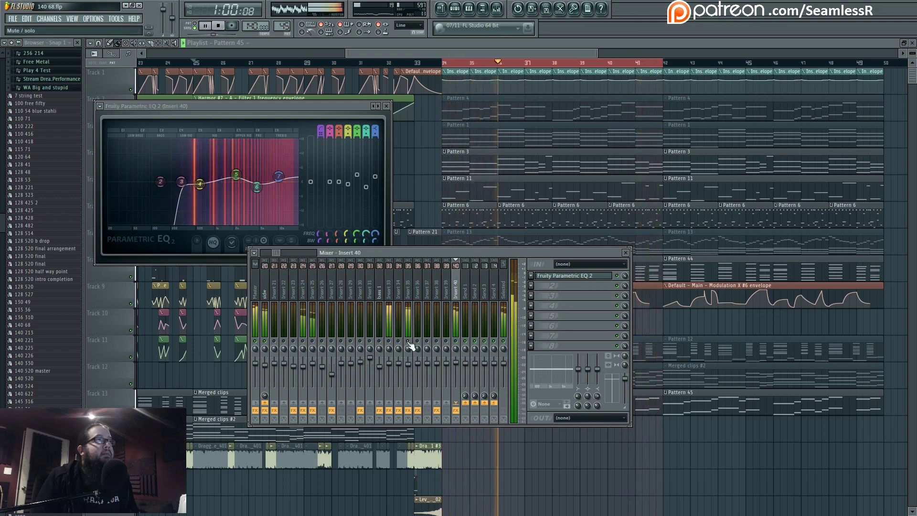
key(F12)
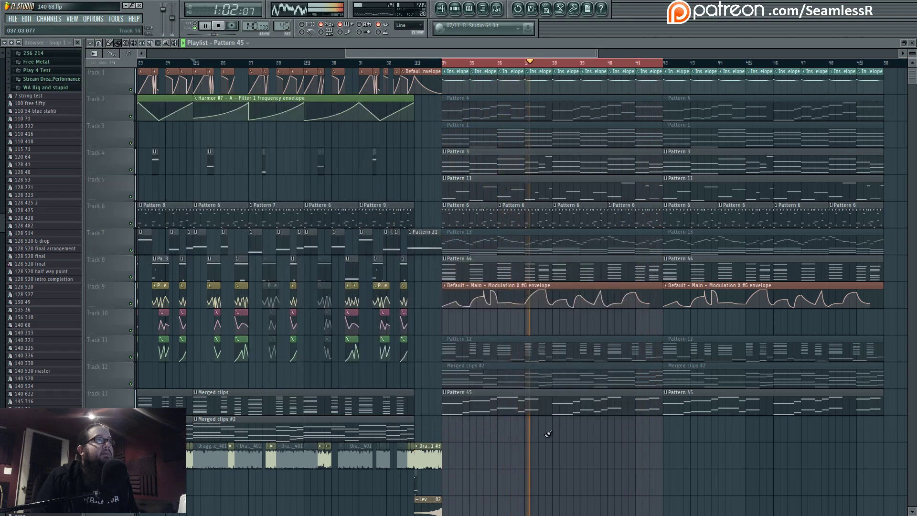
scroll(584, 430, right, 2)
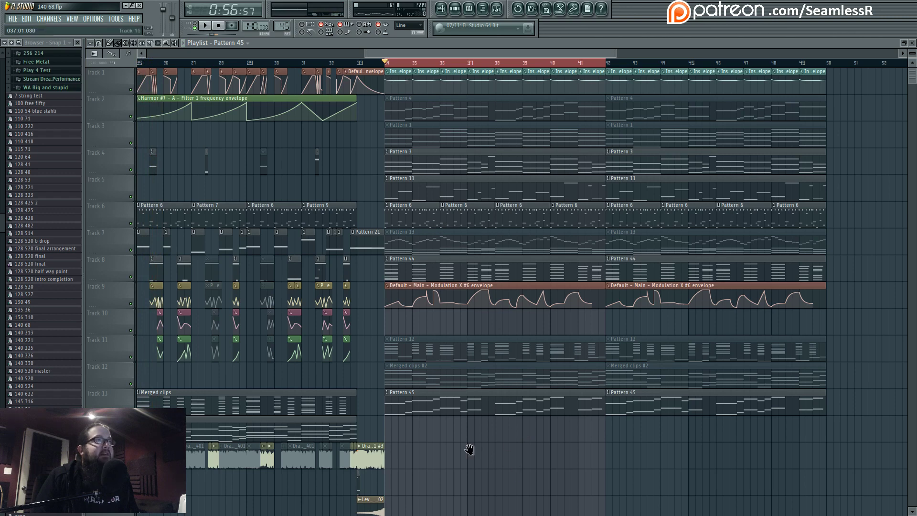
- Open Pattern 45 in the piano roll and play its lead melody along with the song
drag(469, 451, 557, 429)
double_click(552, 400)
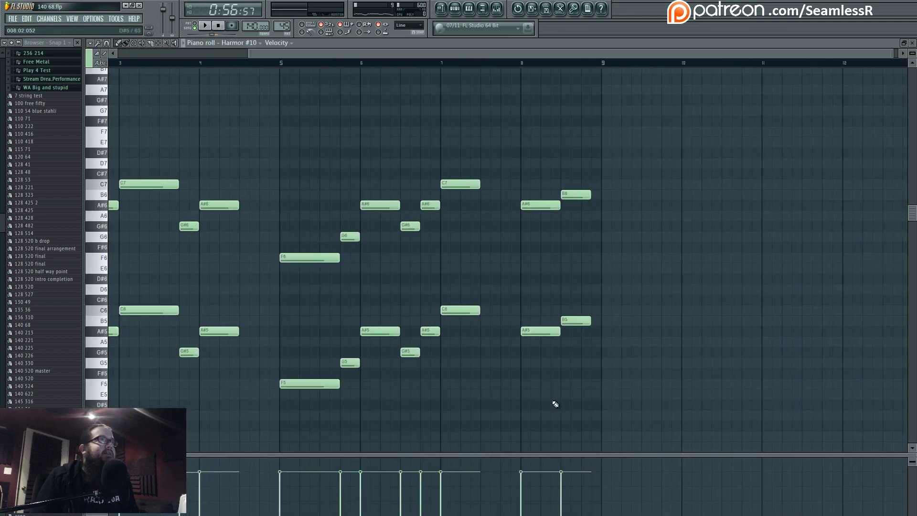
key(space)
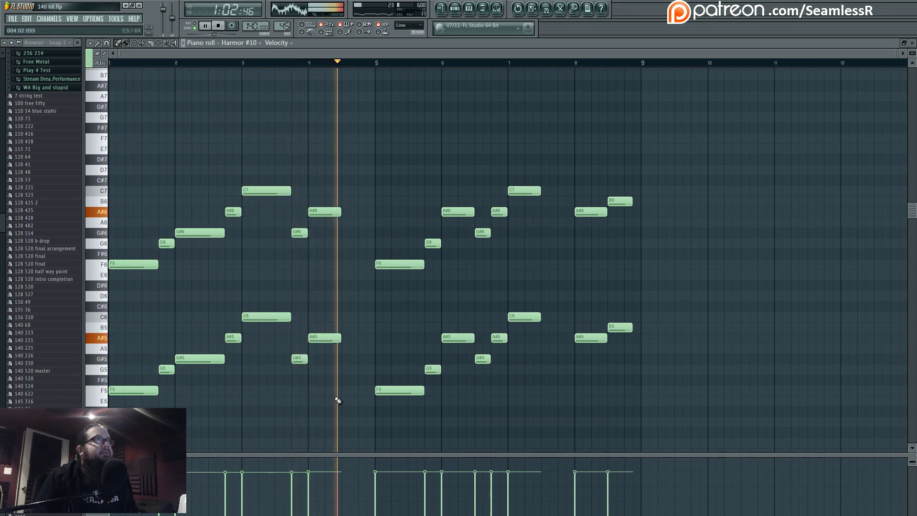
drag(380, 321, 401, 303)
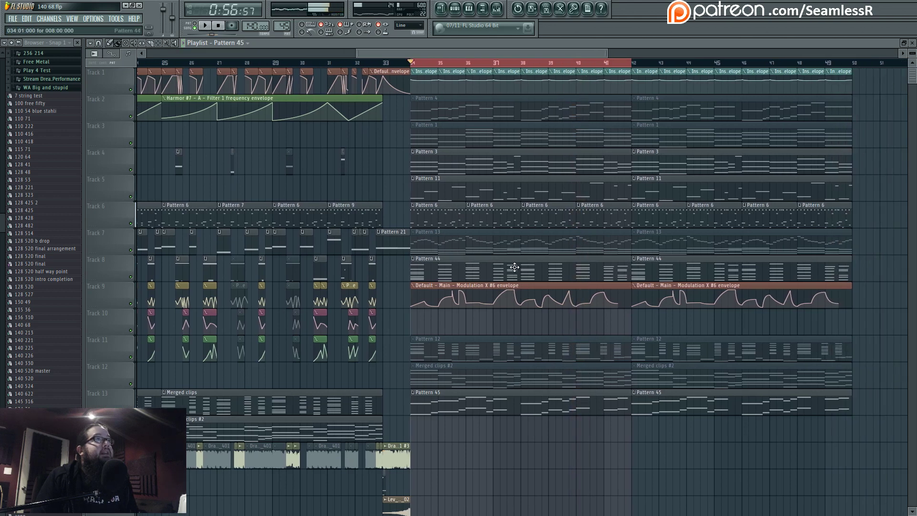
- Open Pattern 44 in the piano roll and audition its chords by playing from bars 1, 2, 3, 7 and 8
double_click(515, 267)
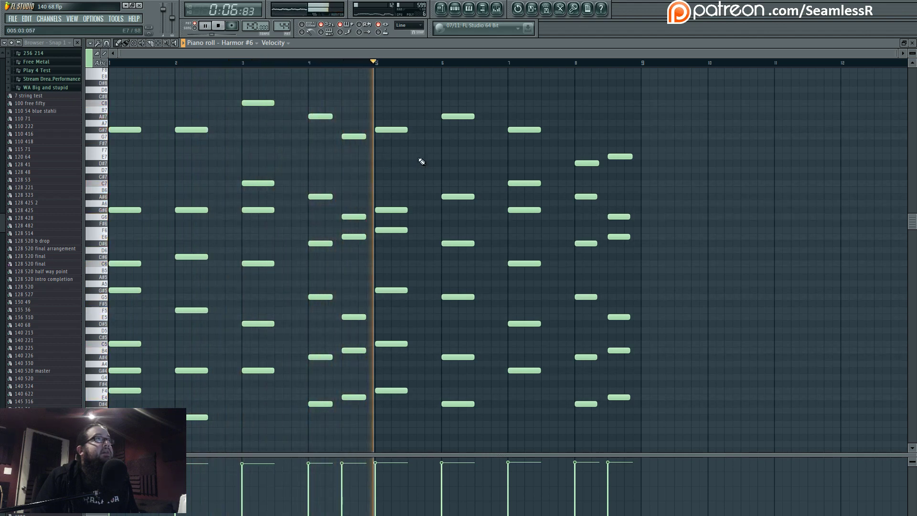
drag(461, 154, 423, 155)
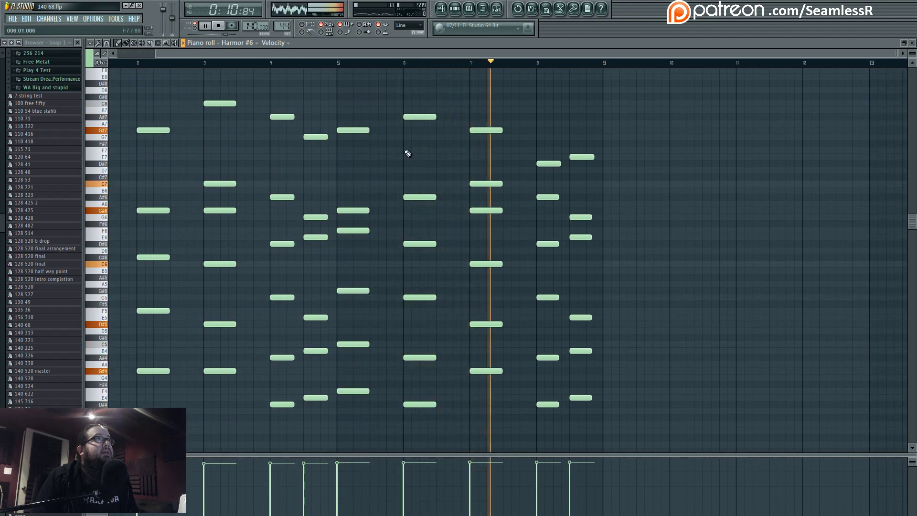
drag(399, 149, 571, 154)
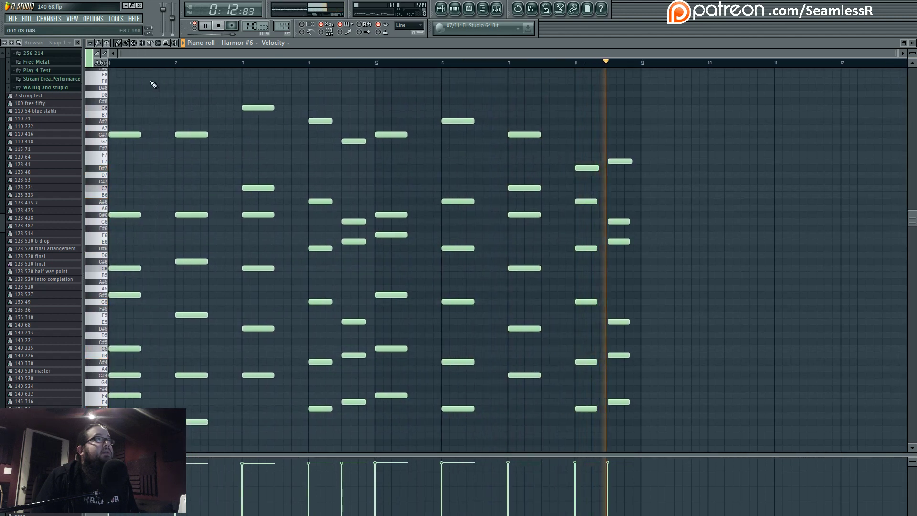
click(176, 63)
click(110, 63)
click(173, 62)
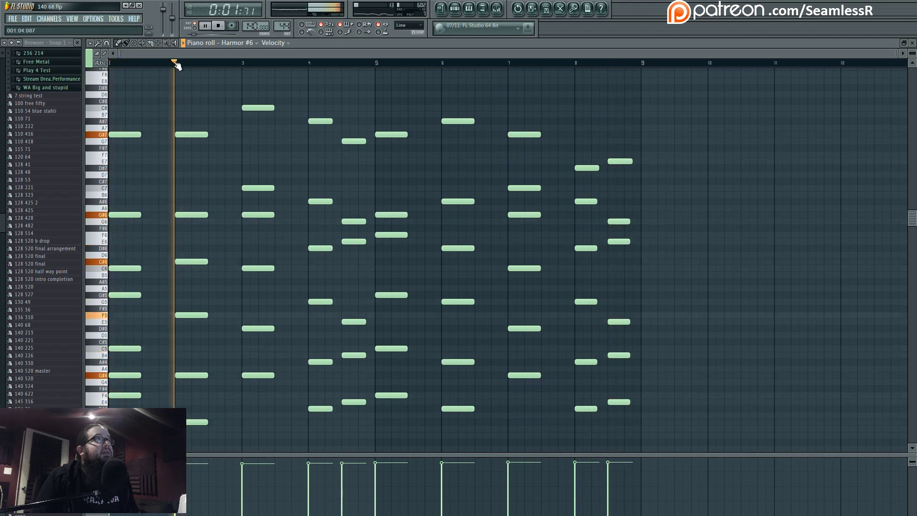
click(509, 62)
click(243, 62)
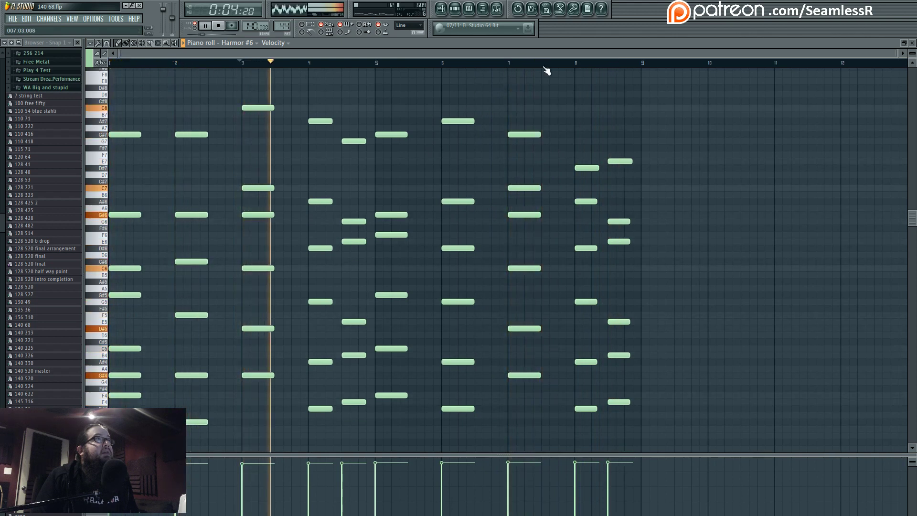
click(573, 63)
key(space)
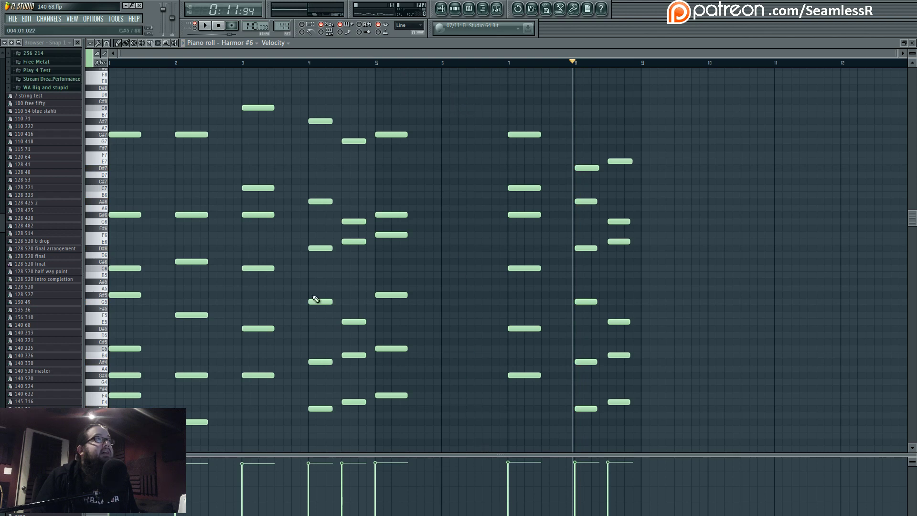
drag(190, 195, 222, 418)
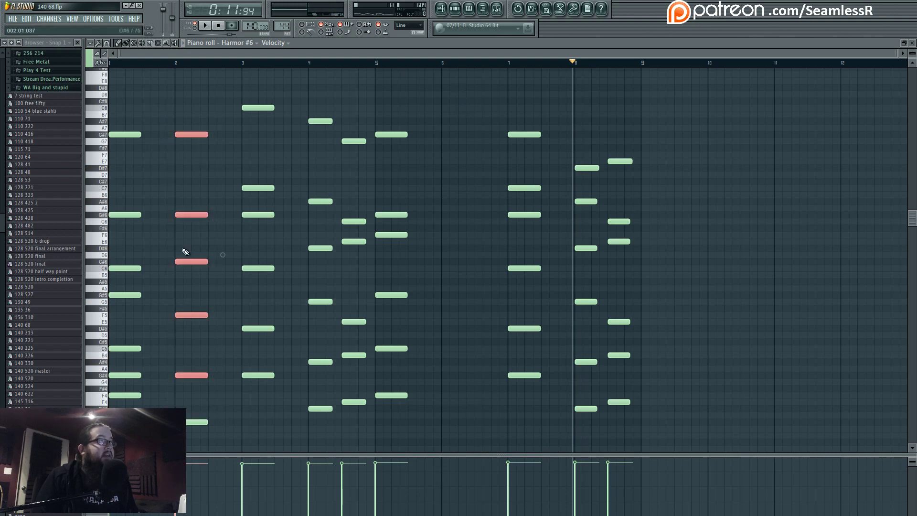
key(ctrl+alt+z)
key(ctrl+alt+z)
key(ctrl+alt+z)
key(ctrl+alt+z)
key(ctrl+alt+z)
key(ctrl+alt+z)
- Place a unique copy of Pattern 44 at bar 52 on Track 9 of the playlist as a backup
click(441, 9)
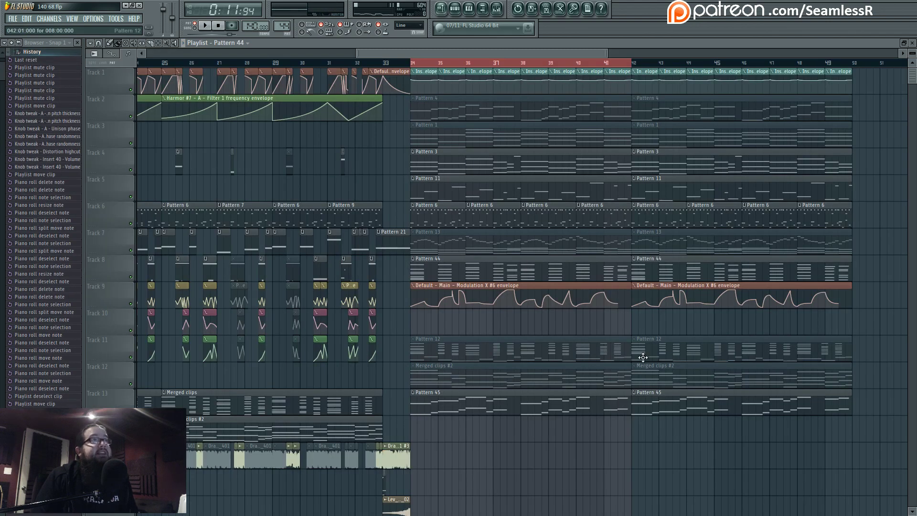
scroll(486, 296, right, 5)
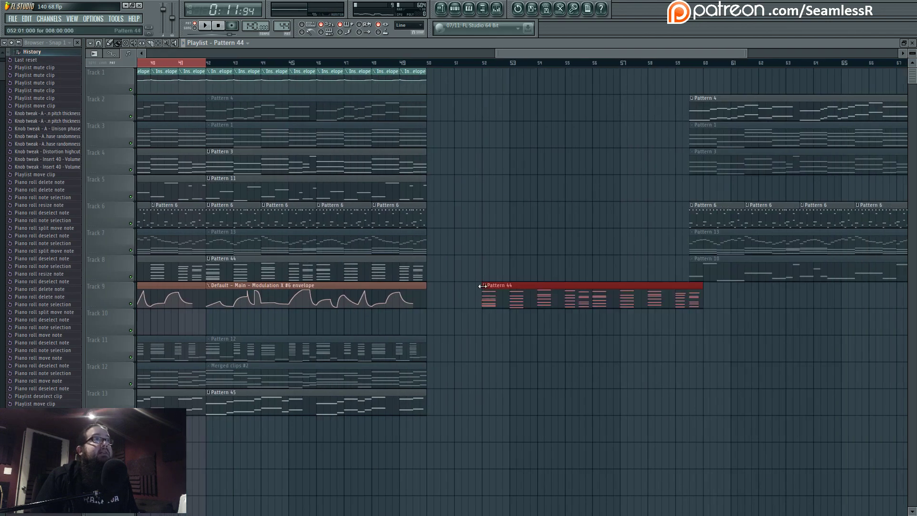
ctrl+click(495, 326)
scroll(477, 242, left, 4)
- In Pattern 44, replace the bar 6 chord with a copy of the bar 2 chord and play from bar 5
double_click(340, 273)
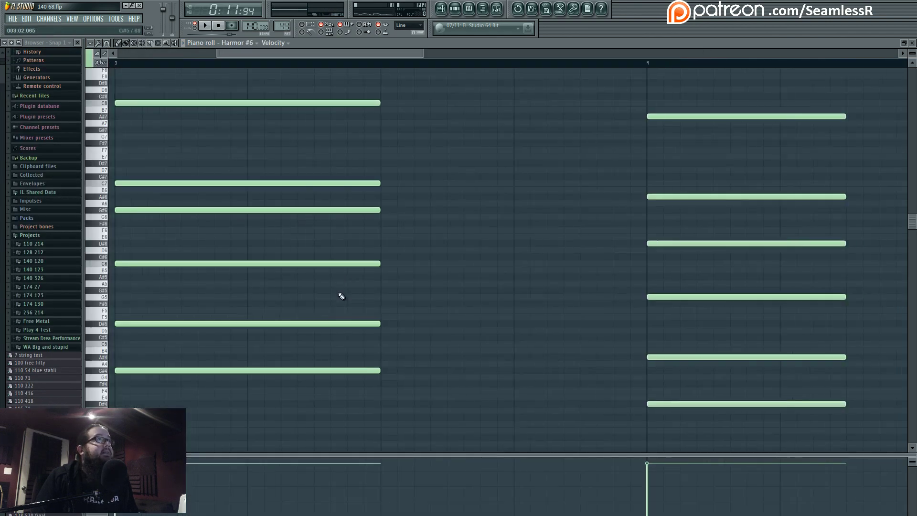
scroll(342, 295, down, 5)
scroll(347, 324, down, 2)
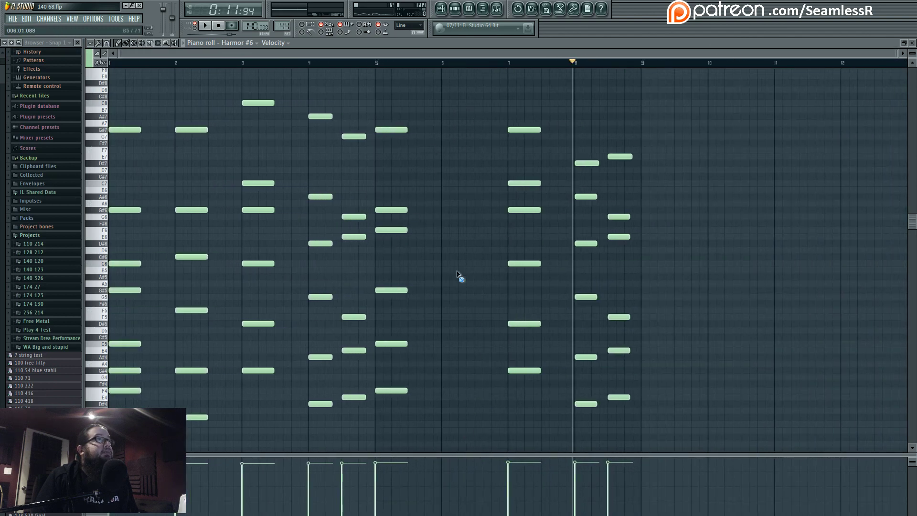
key(ctrl+b)
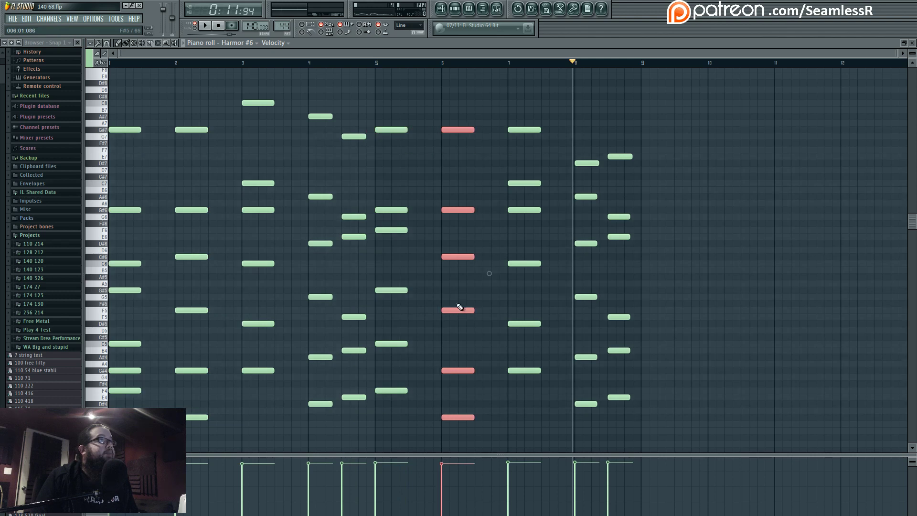
click(372, 64)
key(space)
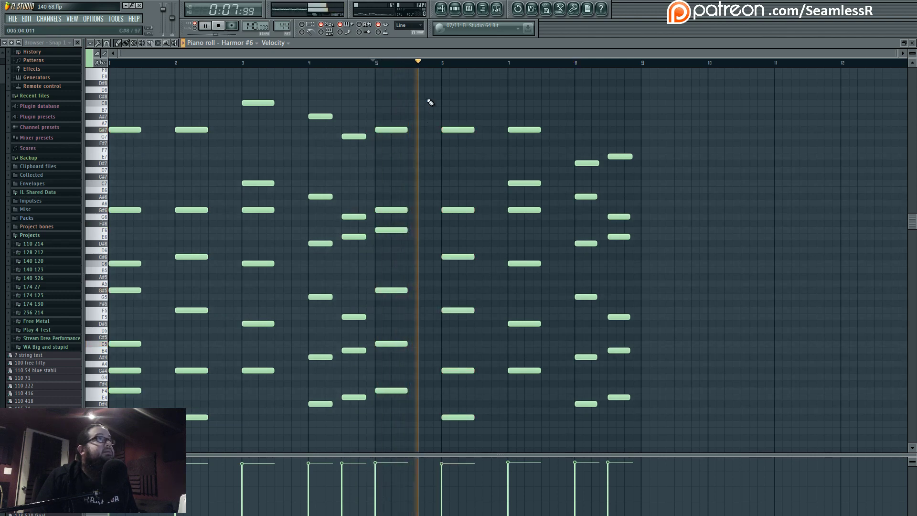
- In Pattern 11's Default bass part, lower the note at the start of bar 6 to C#1 and return to the playlist
key(F5)
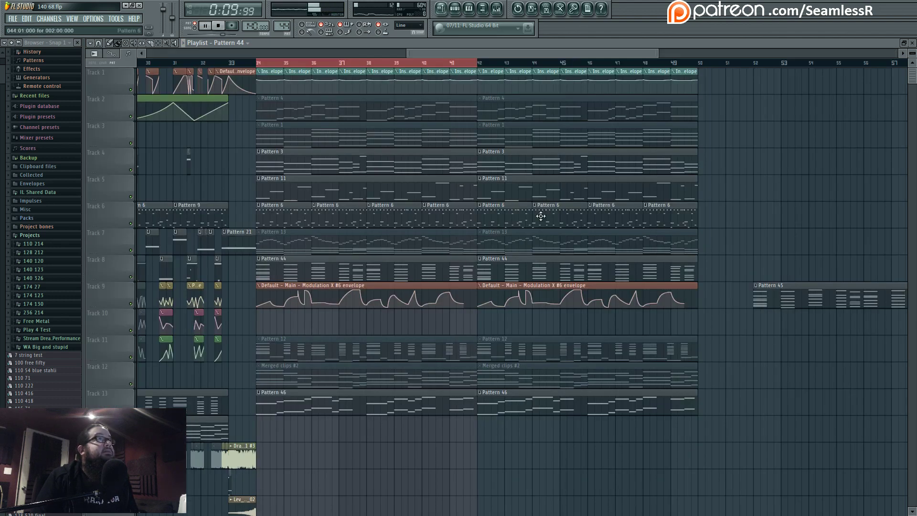
drag(402, 234, 461, 277)
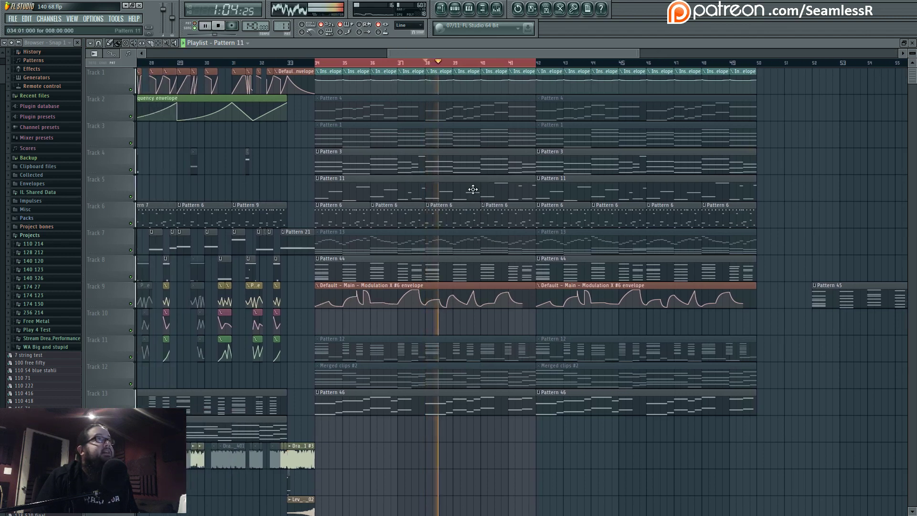
double_click(453, 192)
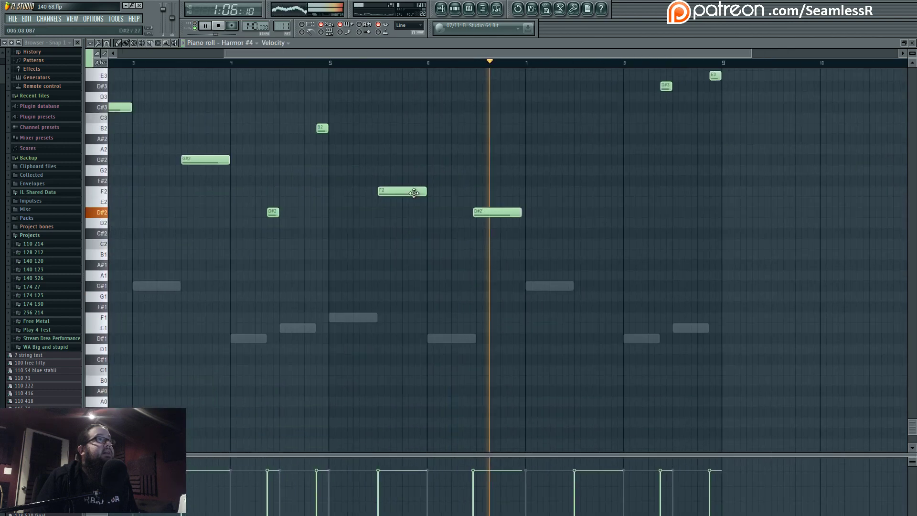
double_click(456, 313)
drag(459, 311, 462, 335)
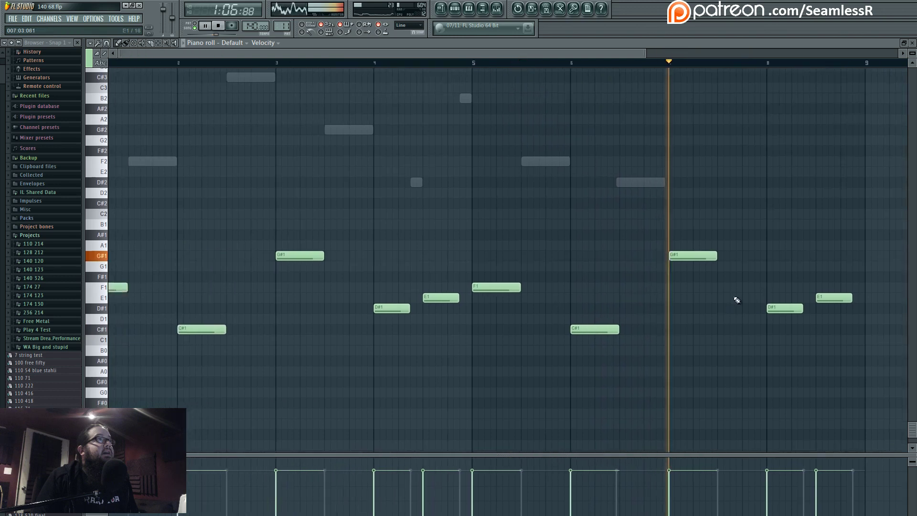
key(space)
key(F5)
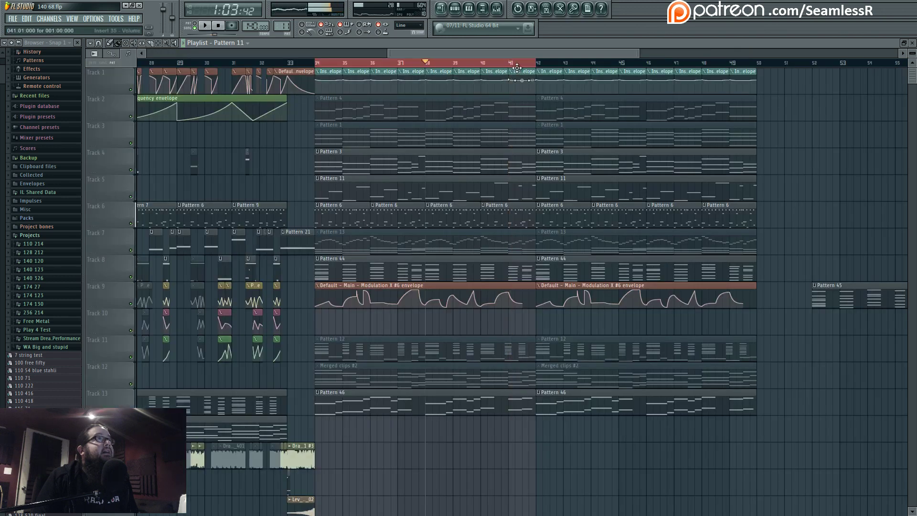
- Try moving the first bar 6 note of Pattern 46's melody to A in both octaves while playing
double_click(454, 411)
key(space)
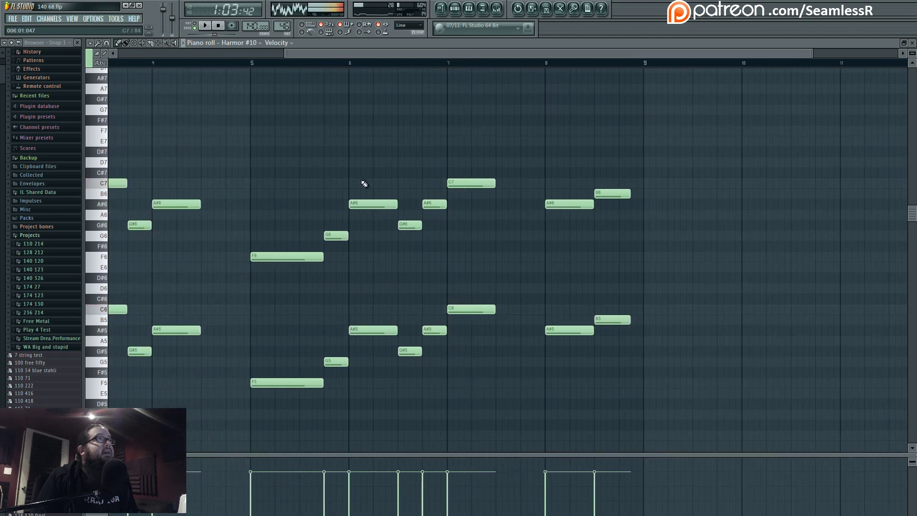
key(space)
drag(366, 168, 381, 337)
ctrl+click(382, 304)
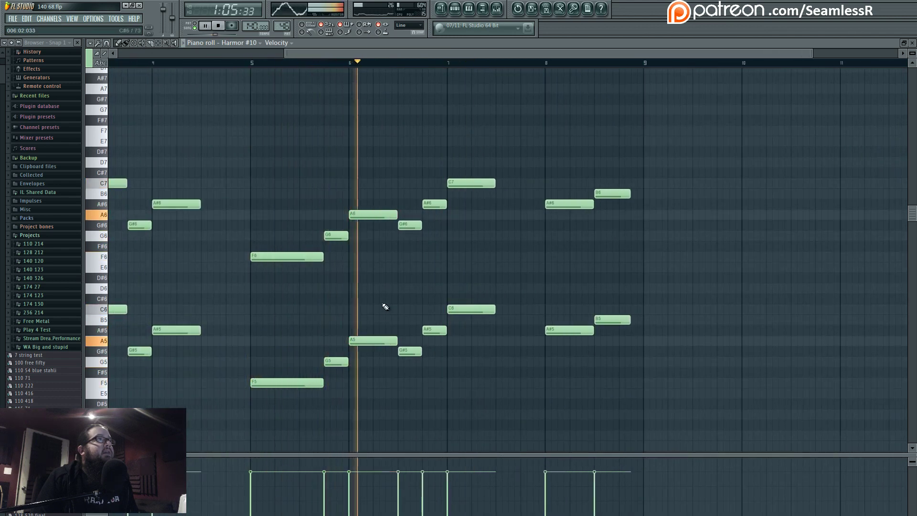
key(space)
- Raise the melody's first bar 6 note to C# in both octaves and listen to the change
key(space)
drag(366, 189, 371, 300)
drag(461, 322, 790, 331)
scroll(771, 333, down, 1)
ctrl+click(675, 282)
drag(675, 277, 535, 306)
key(space)
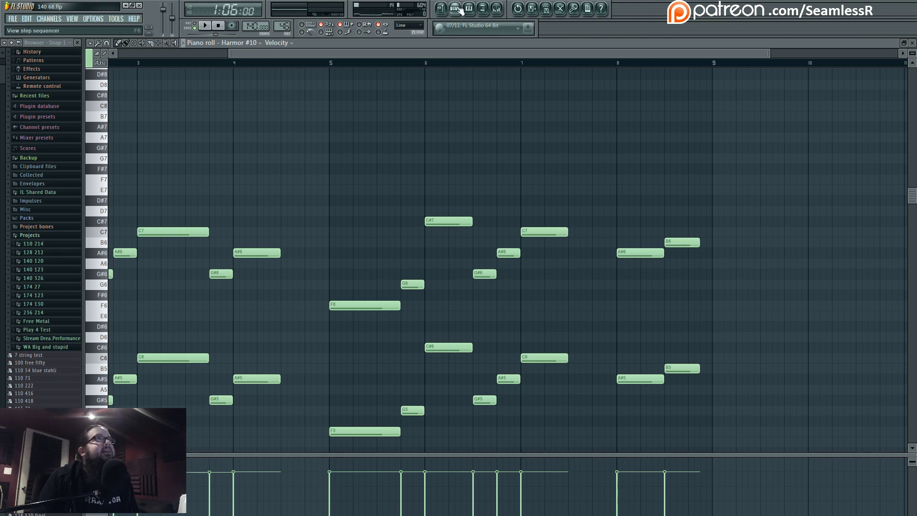
- Open Pattern 11's Harmor #4 part and check its notes around bar 6 during playback, then return to the playlist
key(F5)
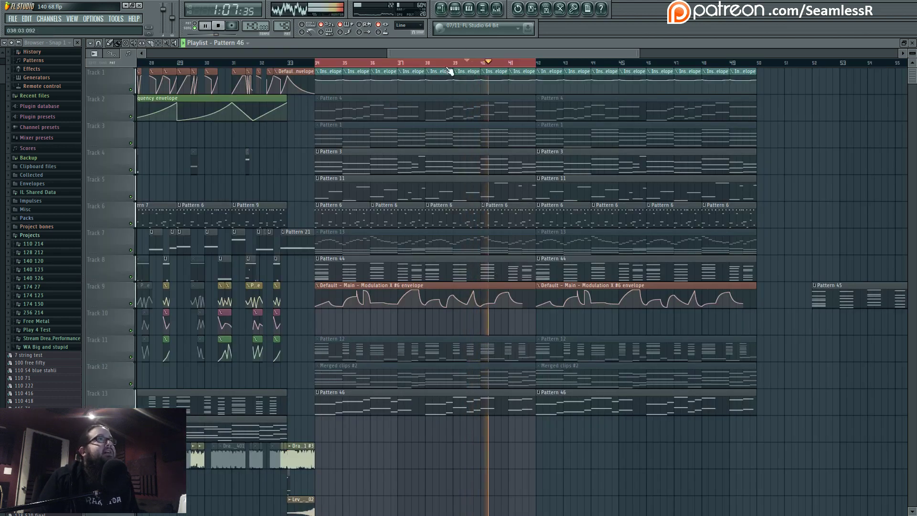
double_click(460, 194)
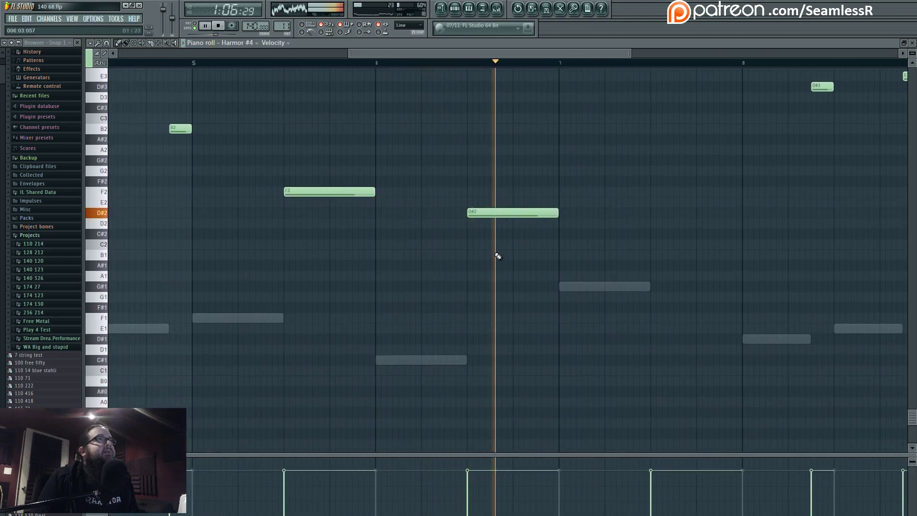
drag(494, 248, 504, 281)
scroll(334, 246, down, 1)
scroll(354, 246, down, 5)
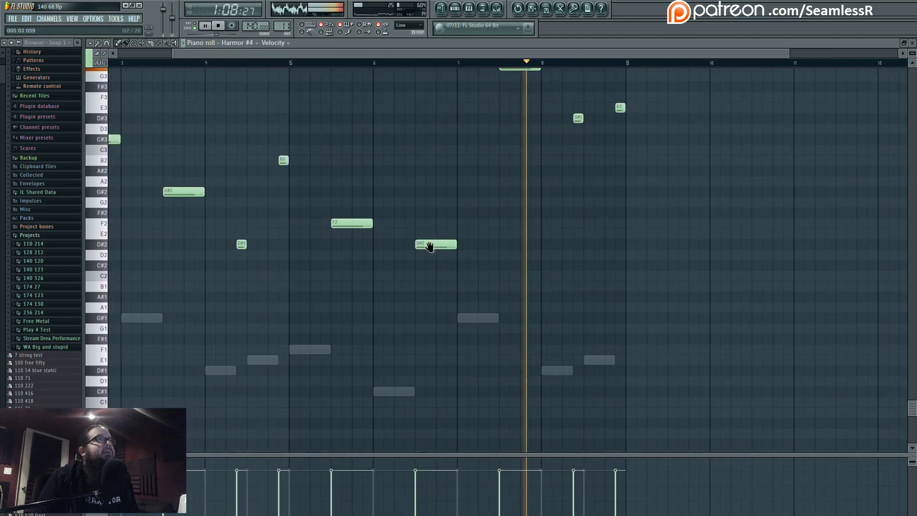
drag(428, 247, 530, 303)
scroll(540, 326, down, 1)
click(441, 8)
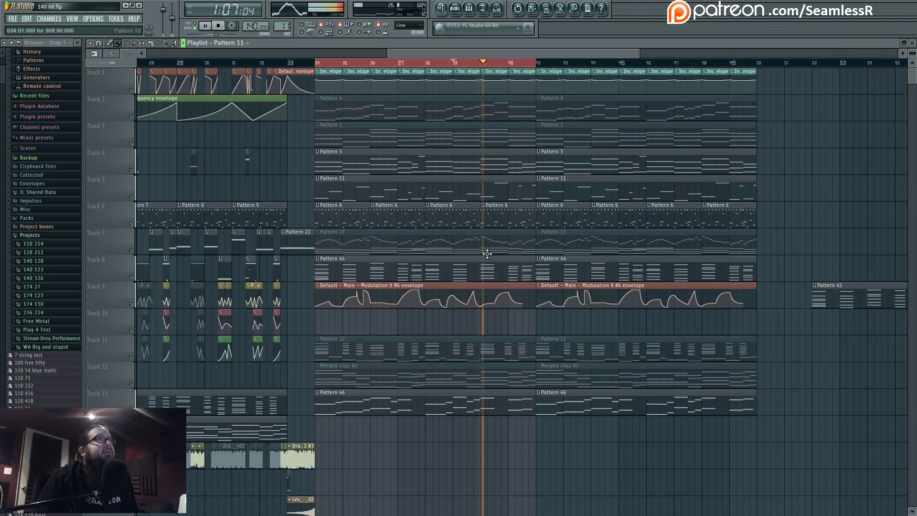
- Reopen Pattern 46 in the piano roll, play its melody from bar 5 and through the loop, and stop playback
double_click(463, 400)
drag(482, 310, 555, 291)
scroll(526, 301, down, 4)
key(space)
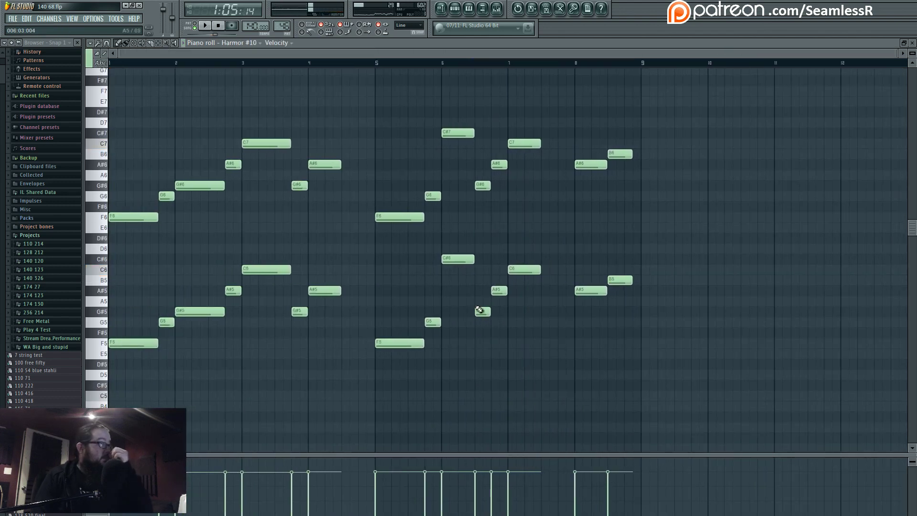
click(377, 65)
key(space)
key(space)
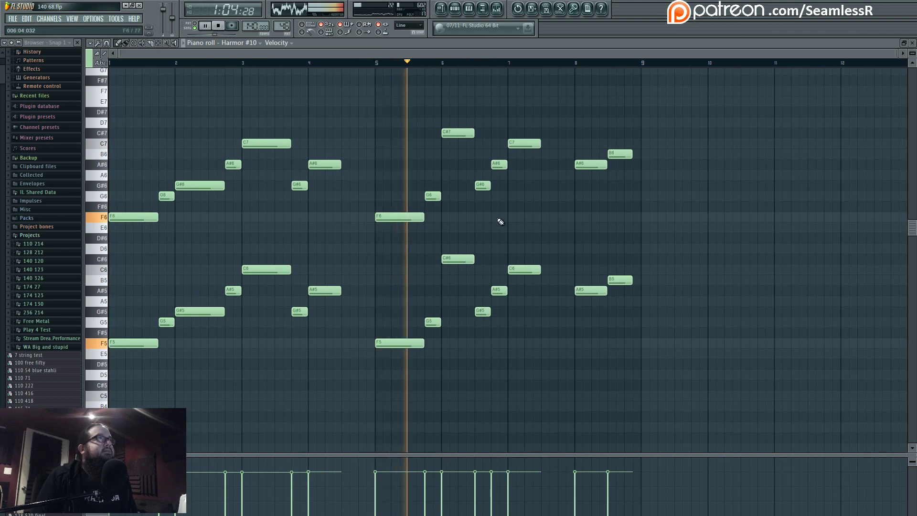
scroll(511, 228, up, 3)
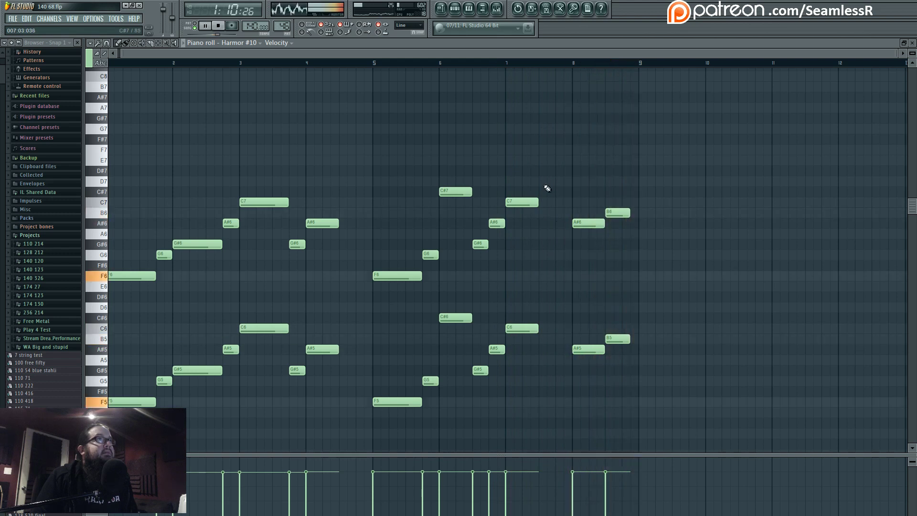
key(space)
drag(525, 321, 553, 264)
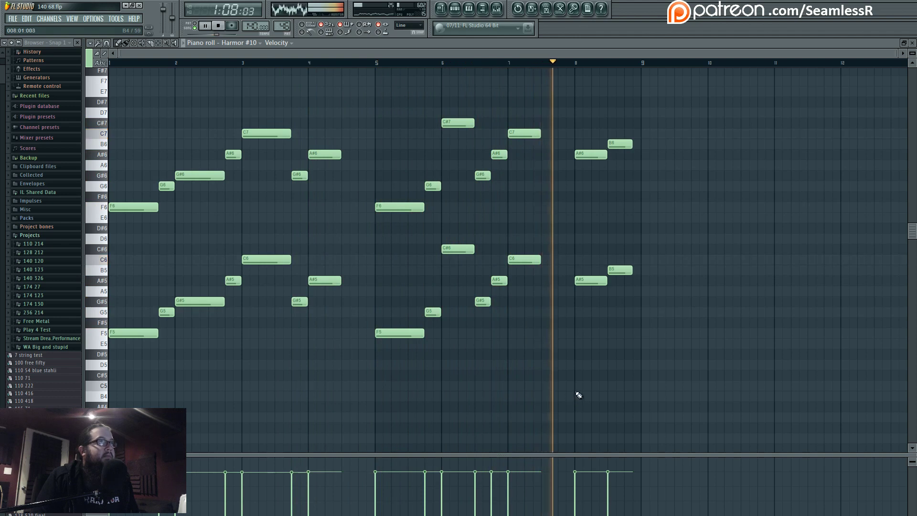
scroll(552, 394, up, 3)
key(space)
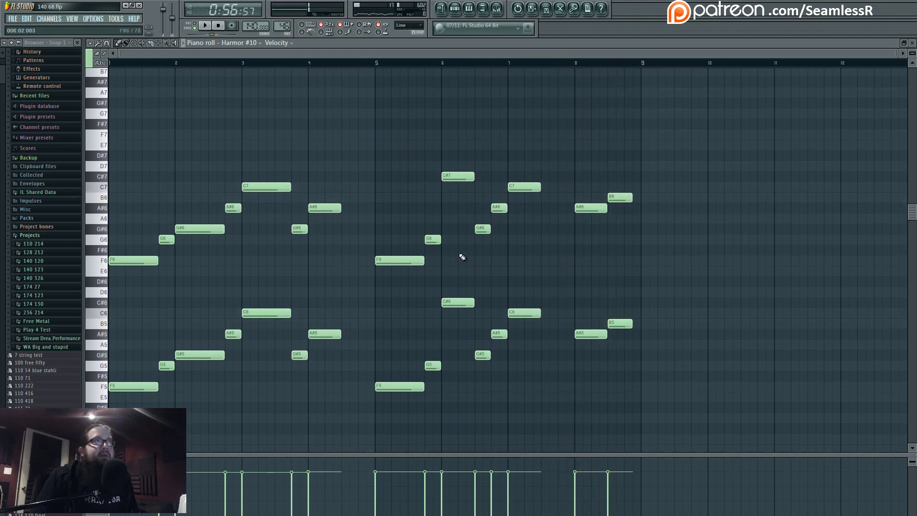
- Move the Pattern 46 clip from bar 34 on Track 13 to bar 42 on Track 14 in the playlist
click(440, 14)
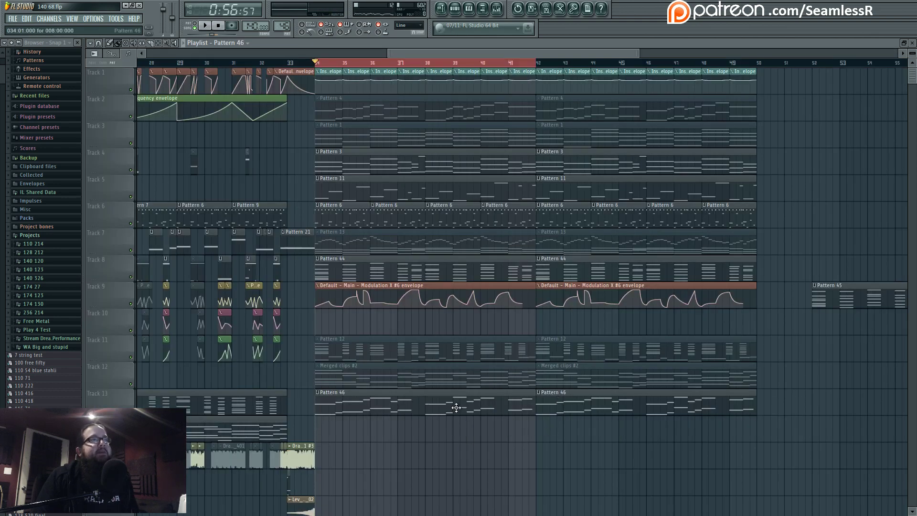
drag(456, 408, 684, 429)
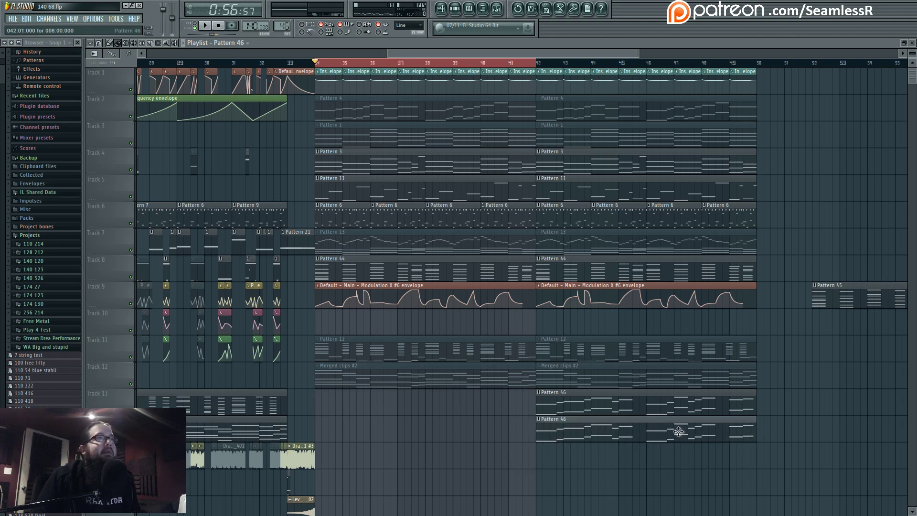
- Place a unique copy of Pattern 46 at bar 34 on Track 13, and replace Pattern 44 at bar 34 on Track 8 with Pattern 45
drag(678, 432, 450, 408)
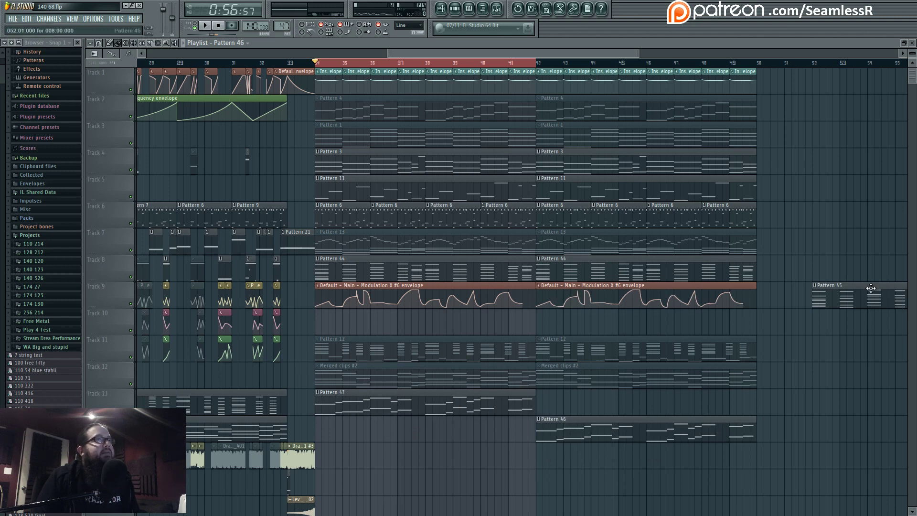
drag(871, 288, 368, 264)
right_click(366, 268)
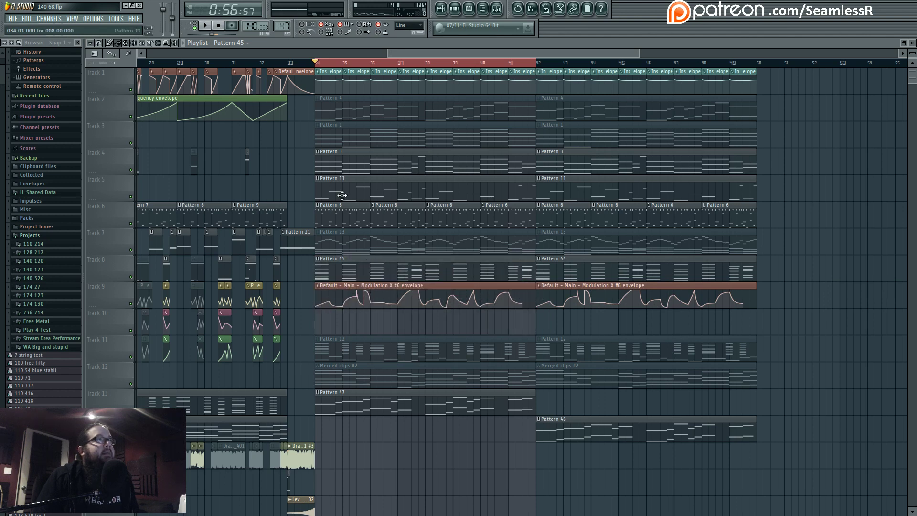
- Make the bar 34 Pattern 11 clip unique, raise the Default bass note at the start of bar 6 to A#1, and return to the playlist
click(339, 231)
double_click(436, 183)
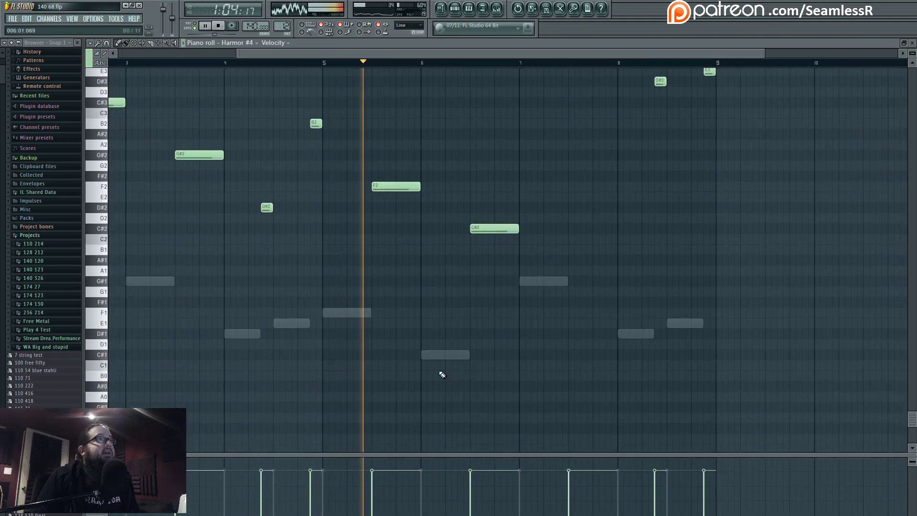
right_click(437, 356)
drag(437, 356, 439, 261)
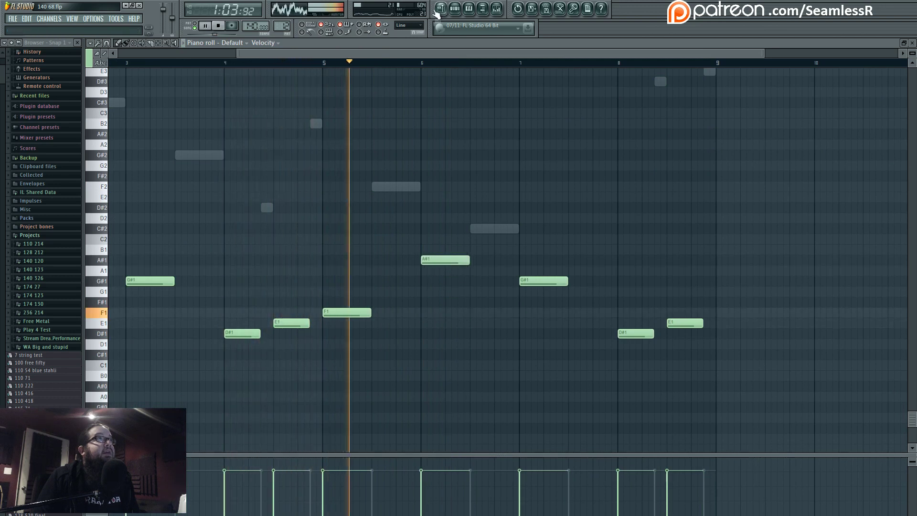
key(space)
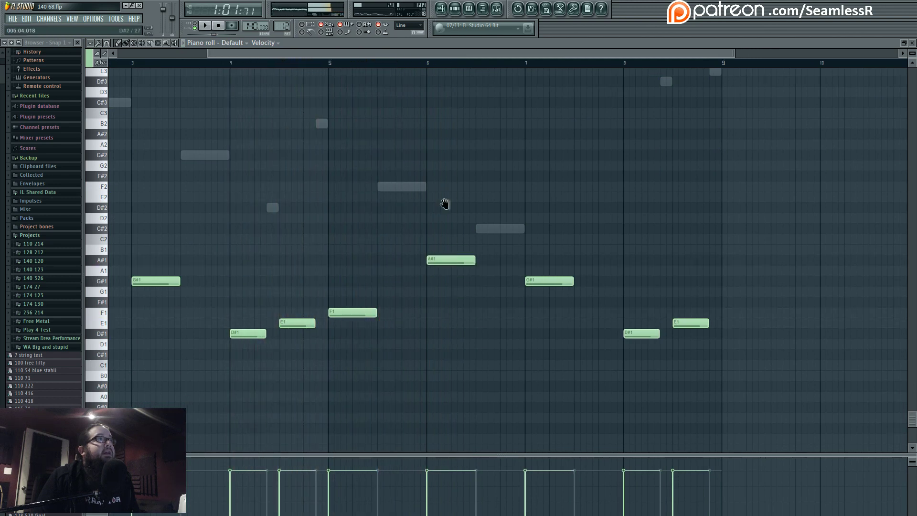
drag(445, 204, 522, 225)
click(441, 9)
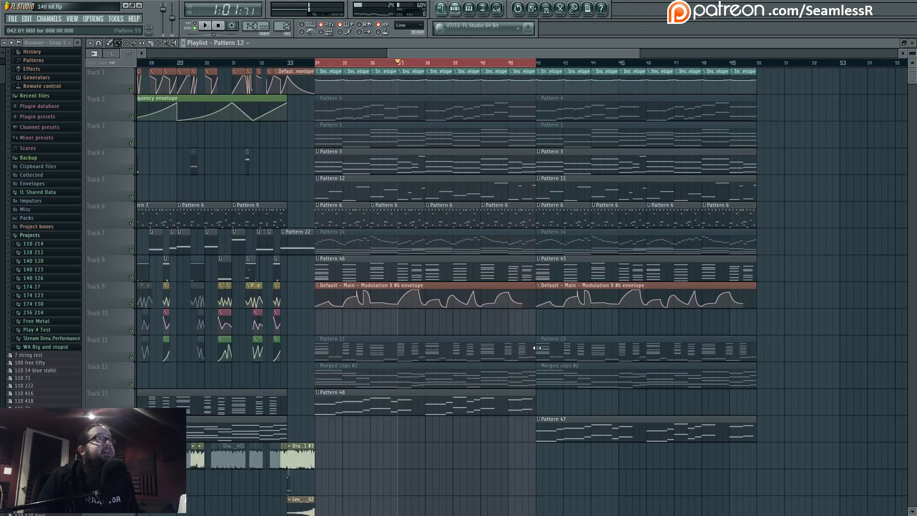
- Open the Harmor #6 chords of Pattern 46 on Track 8, play them from bars 5, 6 and 7, and return to the playlist
double_click(397, 269)
scroll(371, 321, down, 5)
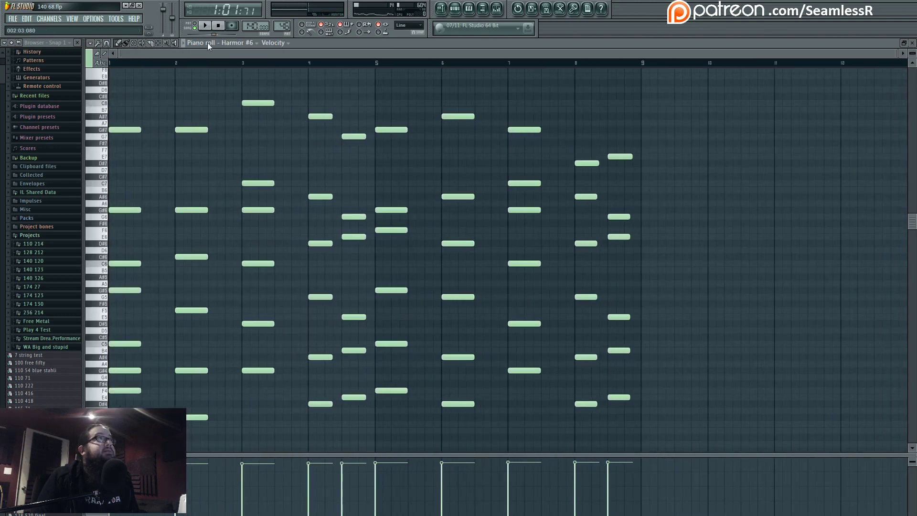
click(374, 61)
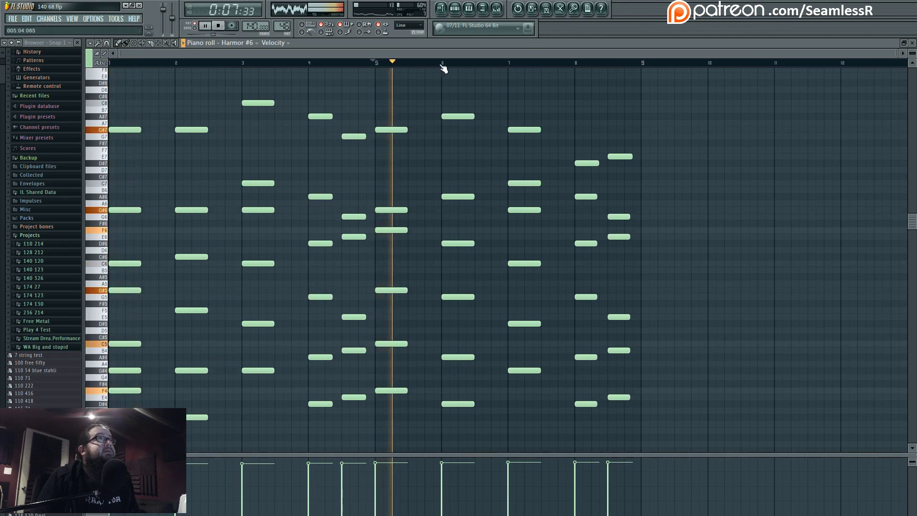
click(440, 61)
click(515, 62)
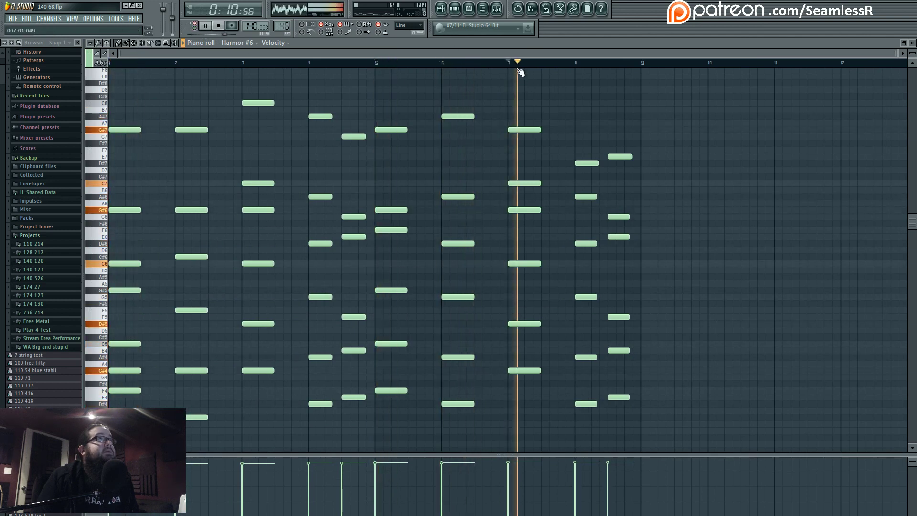
click(374, 61)
key(space)
click(441, 8)
- Reopen Pattern 12 and lower the Default bass note at the start of bar 6 to D#1, listening to the change
scroll(499, 321, left, 2)
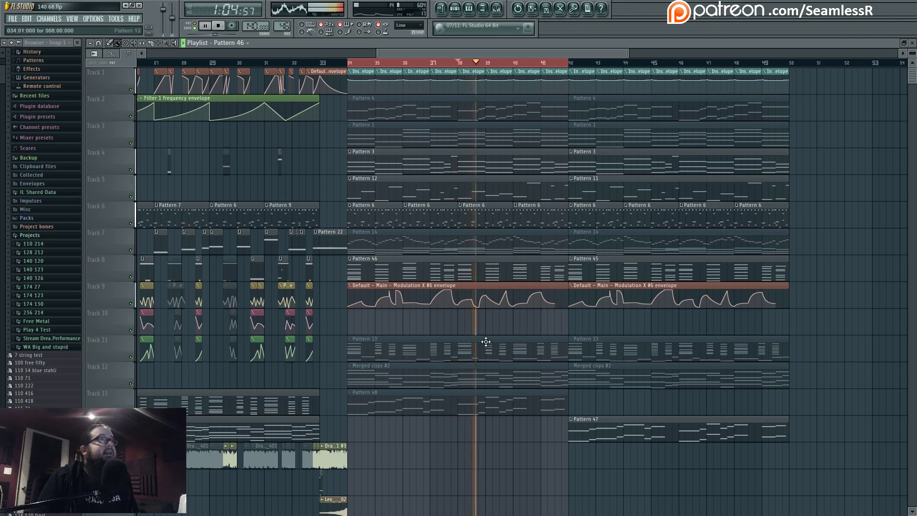
double_click(494, 196)
key(space)
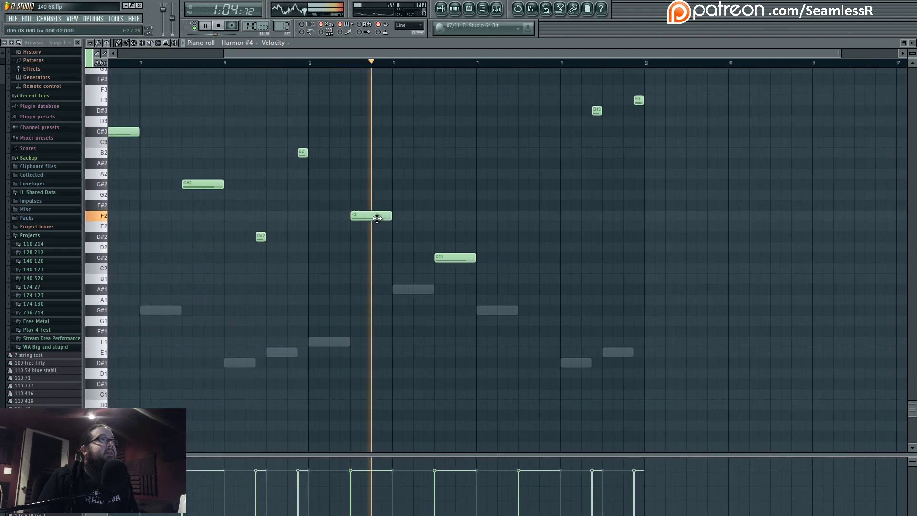
drag(408, 289, 410, 363)
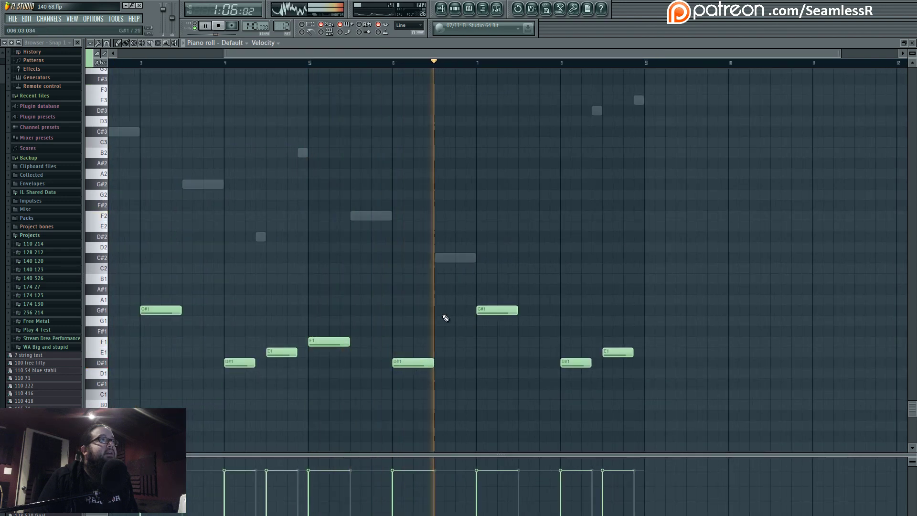
key(space)
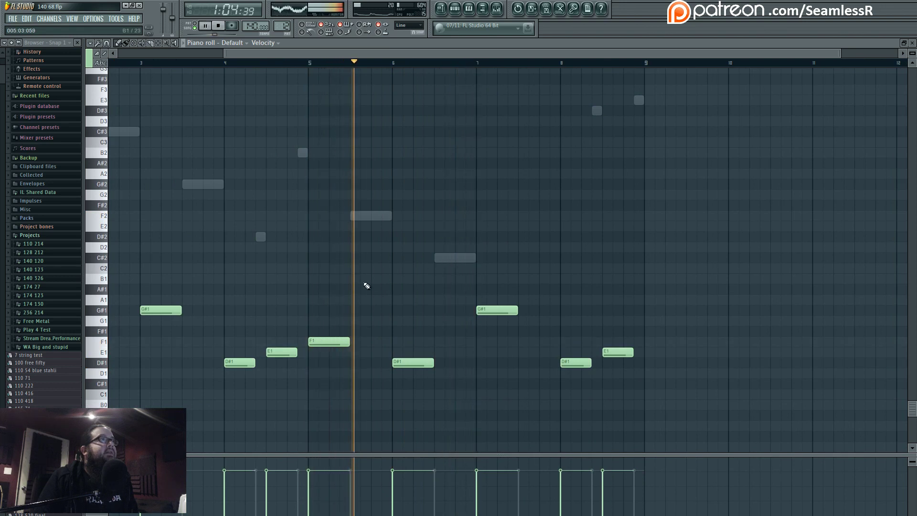
- Raise the Harmor #4 note in the second half of bar 6 to D#2 and return to the playlist
double_click(487, 264)
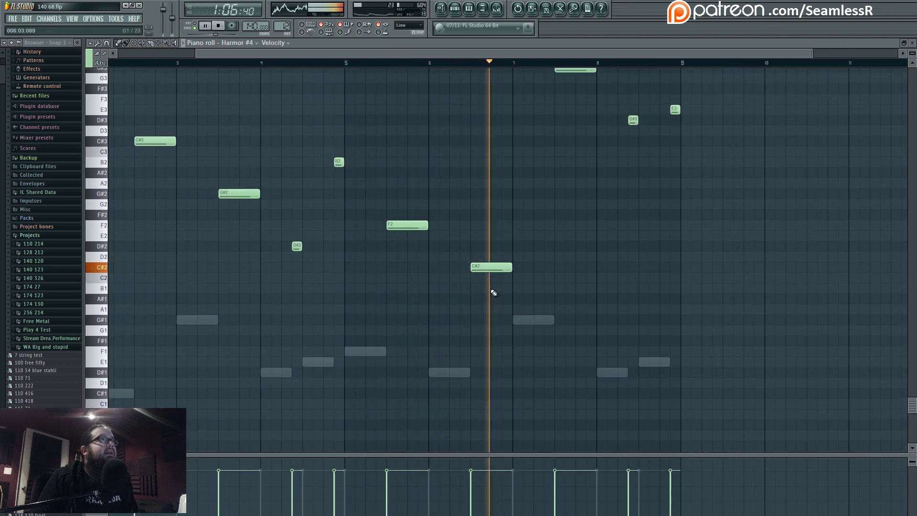
drag(443, 298, 451, 279)
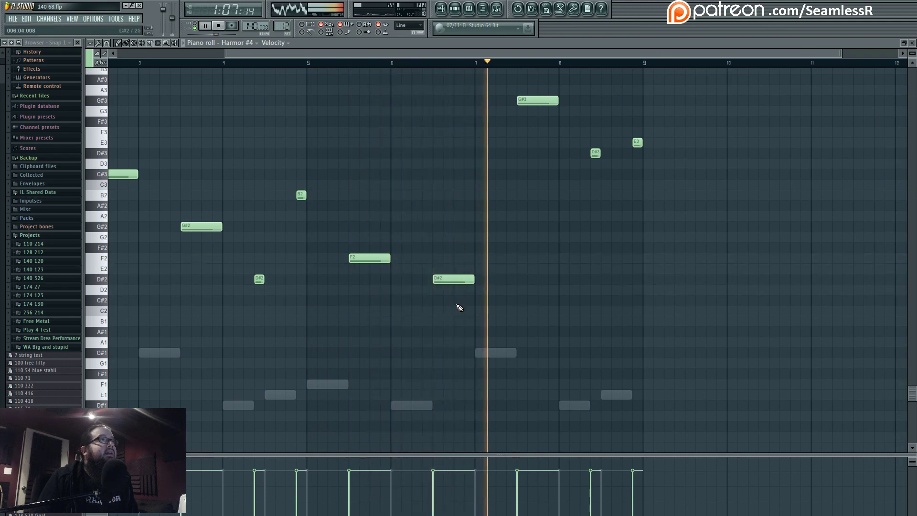
click(442, 9)
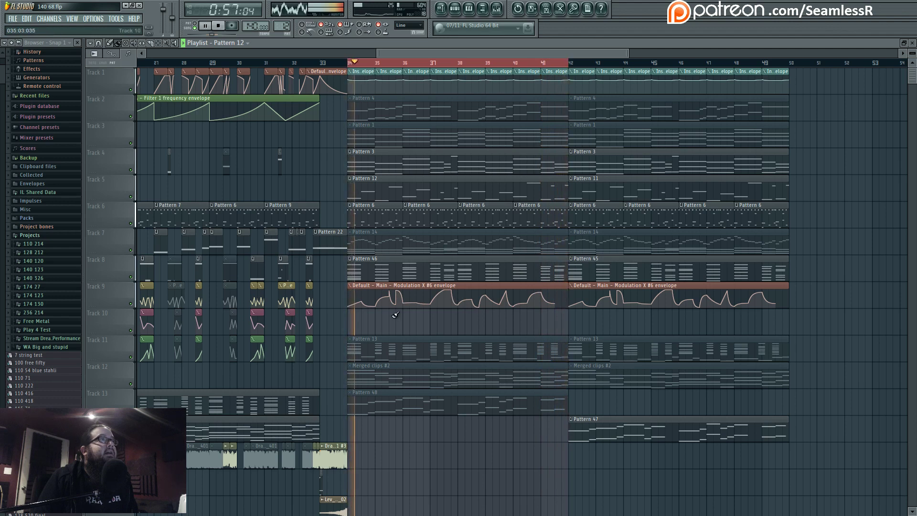
- Unmute the Pattern 48 clip at bar 34 and move the Pattern 47 clip at bar 42 from Track 14 to Track 13
click(414, 410)
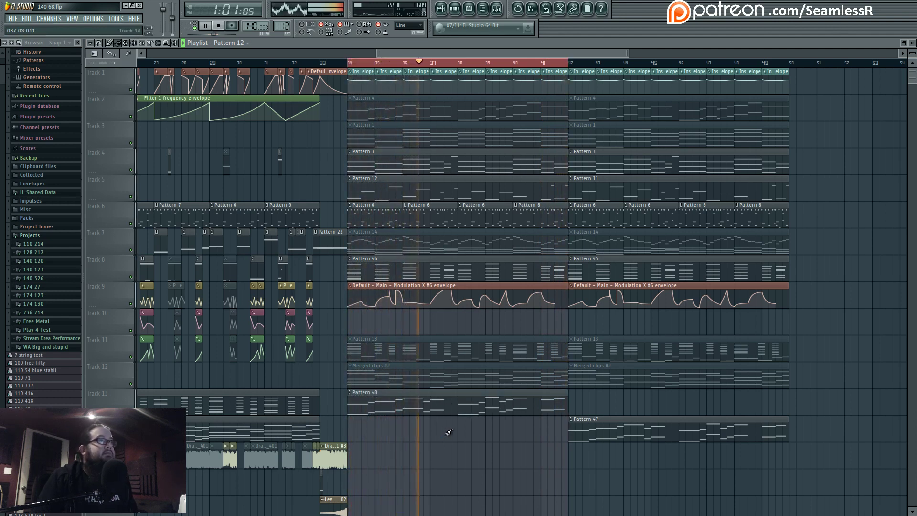
drag(607, 425, 607, 398)
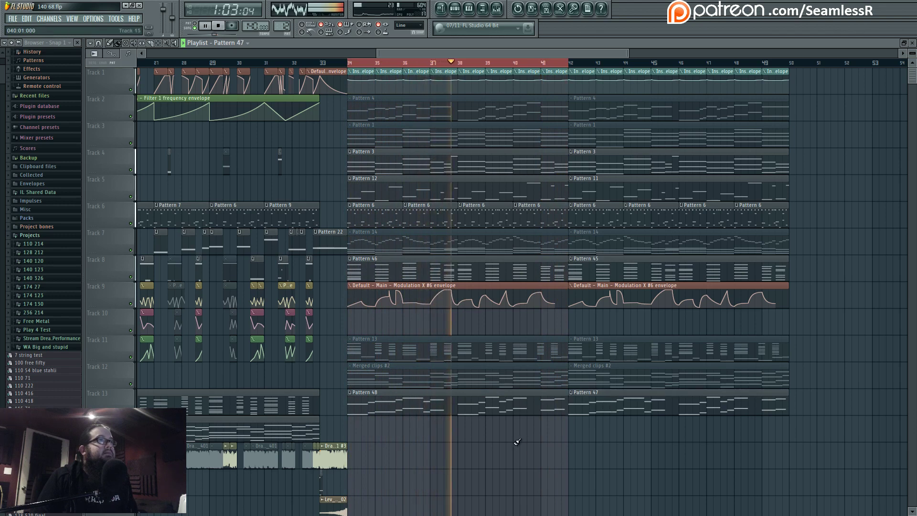
double_click(494, 402)
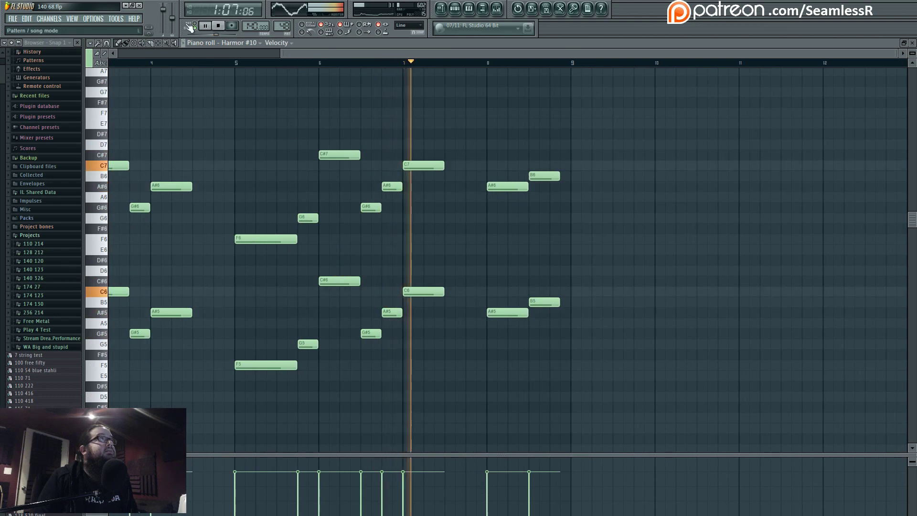
click(442, 9)
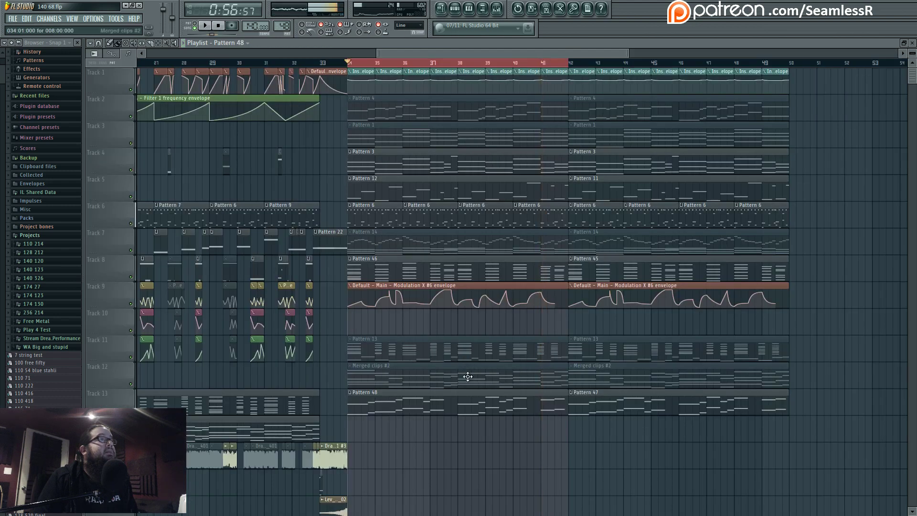
- Lower the first bar 6 note of the Harmor #10 melody to A# in both octaves and play it back from bar 6
double_click(591, 394)
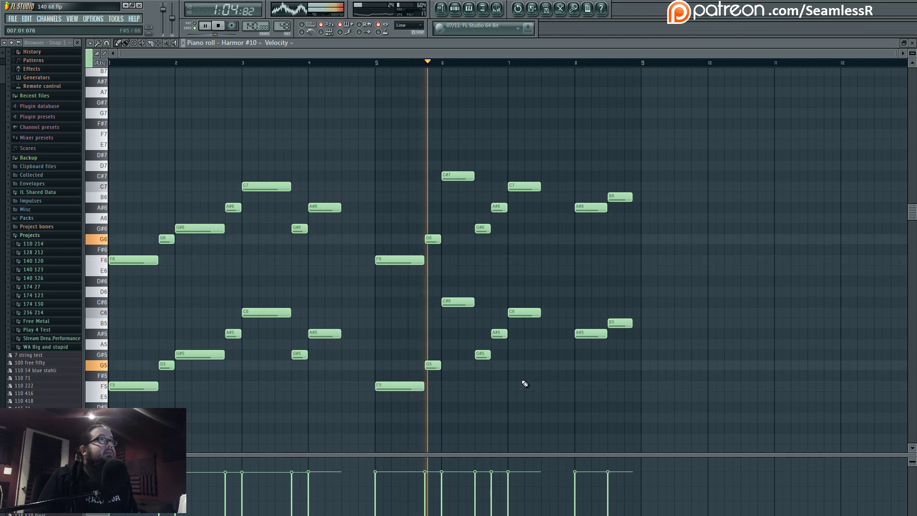
scroll(497, 313, up, 2)
drag(440, 160, 430, 300)
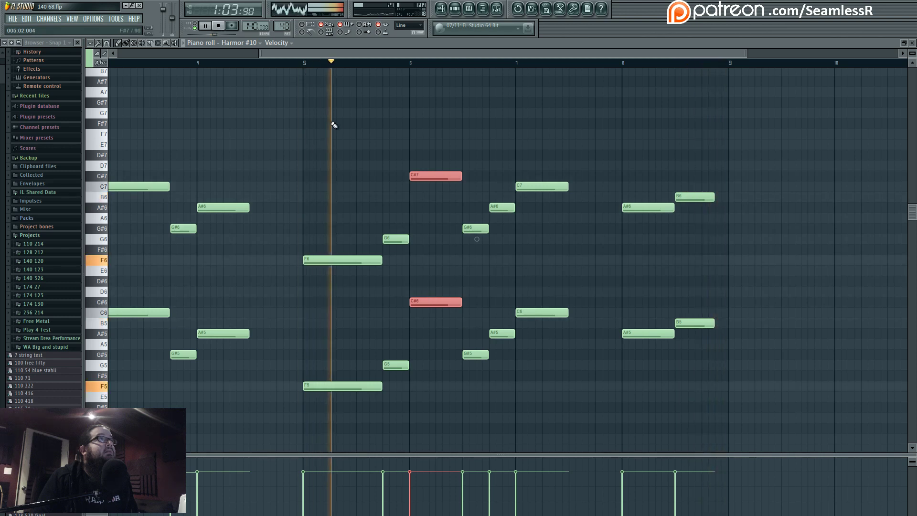
key(c)
drag(430, 140, 432, 336)
key(space)
click(440, 282)
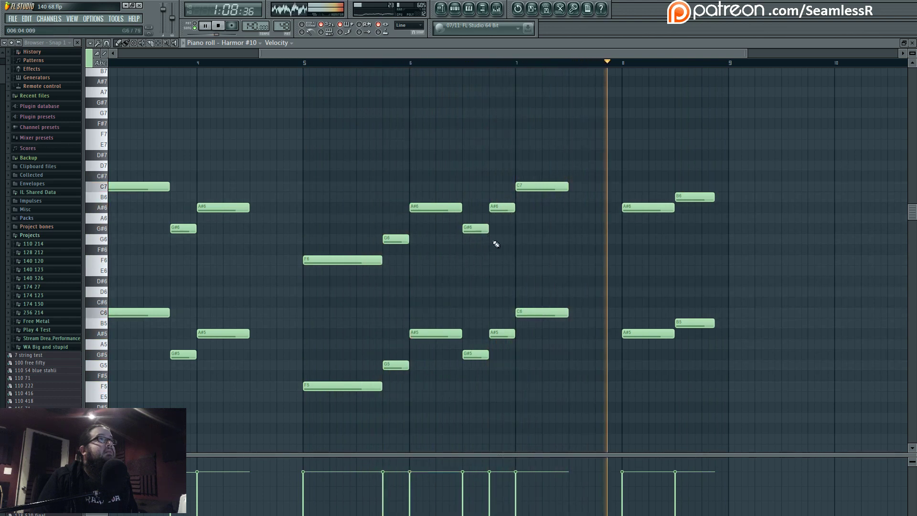
click(410, 63)
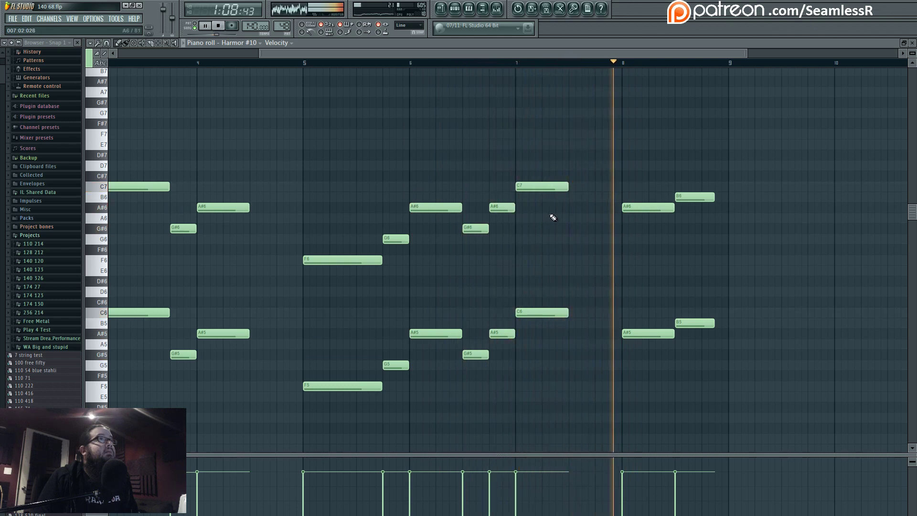
click(413, 63)
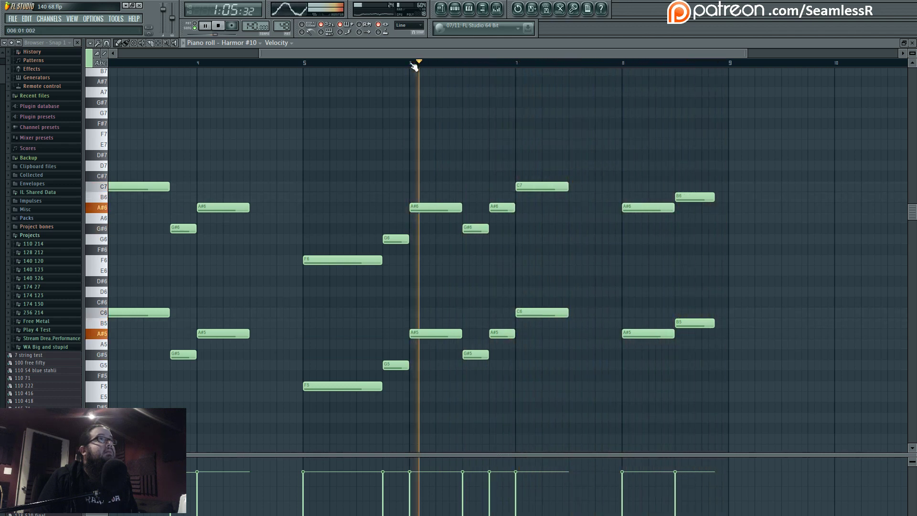
key(space)
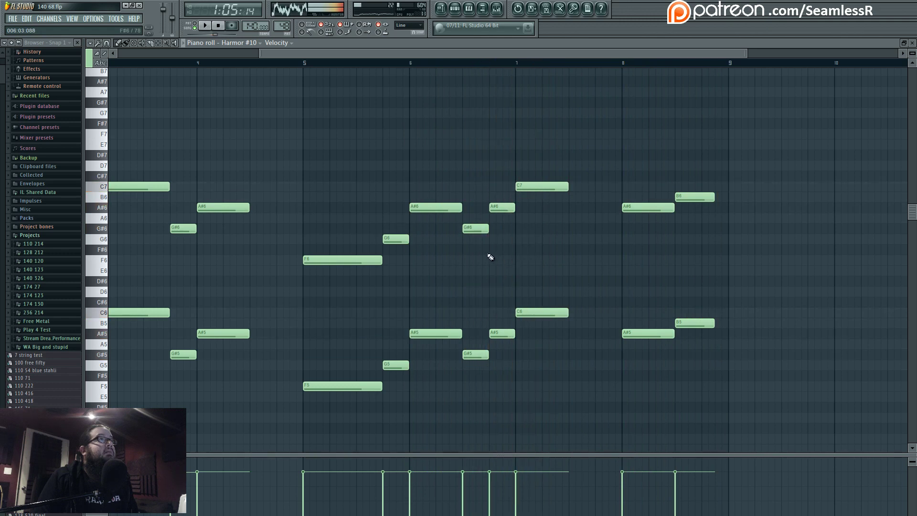
- Lower the melody's second bar 6 note to G in both octaves and listen to the change
key(space)
drag(473, 215, 479, 359)
drag(474, 356, 474, 366)
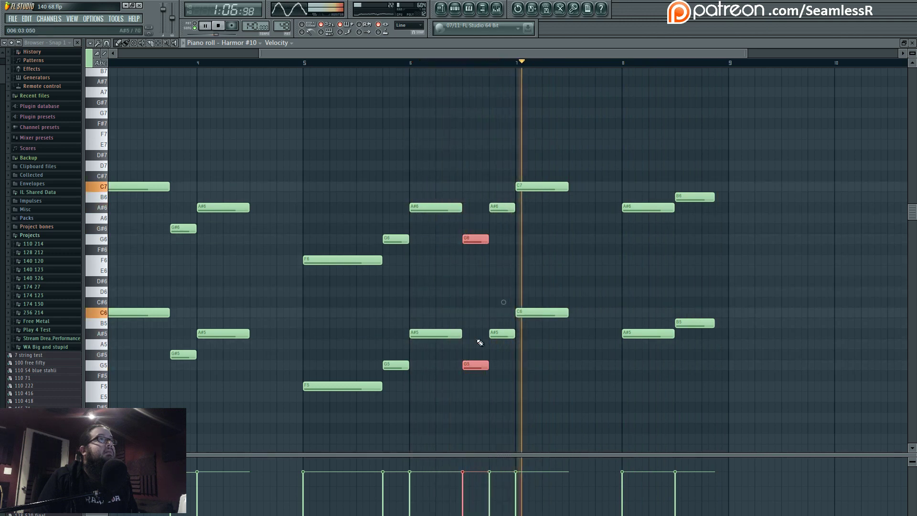
key(space)
key(space)
- Lower the melody's last bar 6 note to G# in both octaves and play it back
drag(498, 200, 505, 356)
key(space)
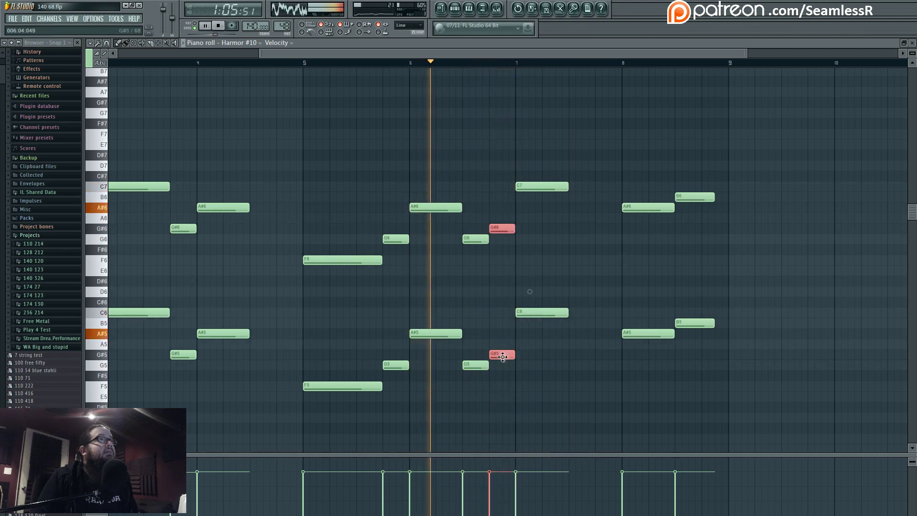
key(space)
key(space)
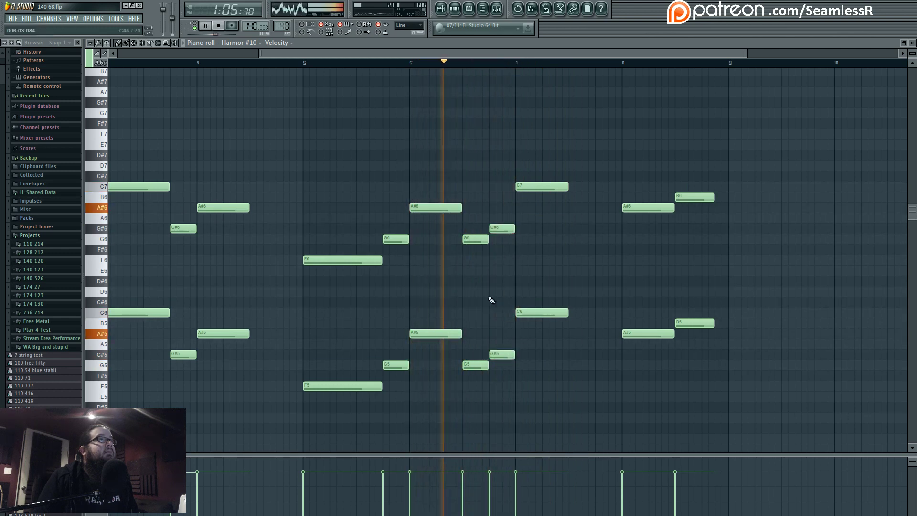
- Try the melody's bar 7 note at G in both octaves during playback
drag(528, 171, 566, 343)
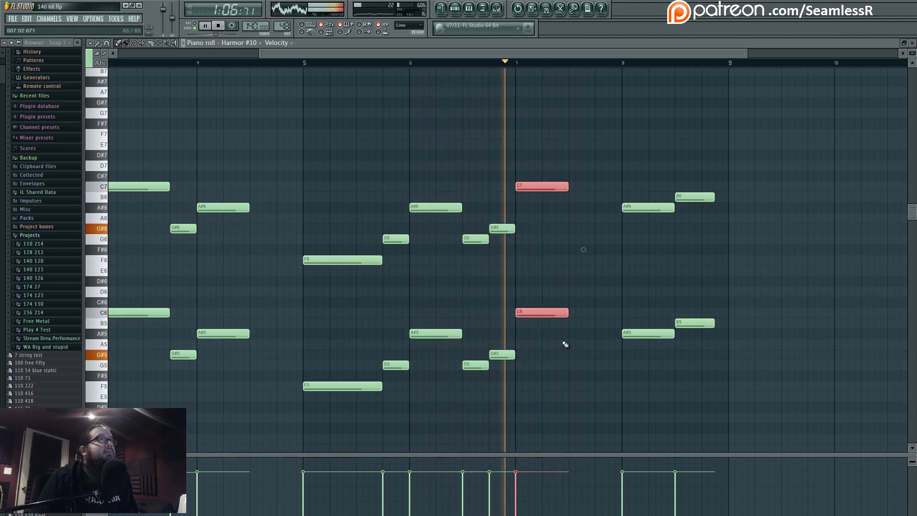
drag(547, 313, 547, 367)
key(space)
key(space)
click(545, 311)
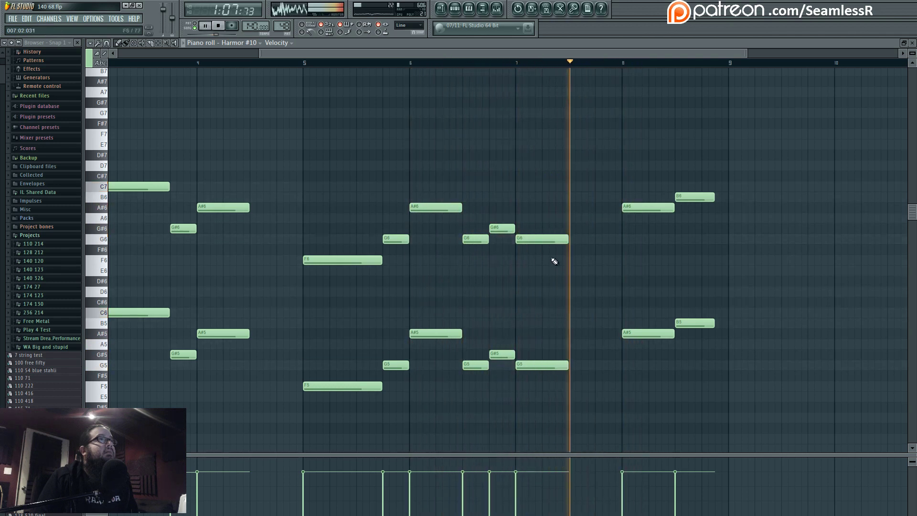
- Try the melody's bar 7 note at A in both octaves and replay bar 7
drag(546, 221, 552, 354)
right_click(554, 354)
drag(538, 210, 540, 344)
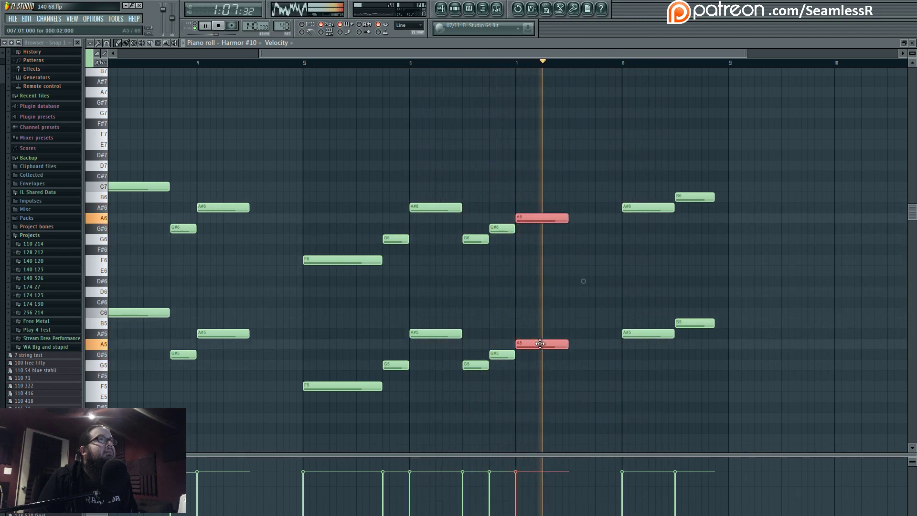
click(522, 62)
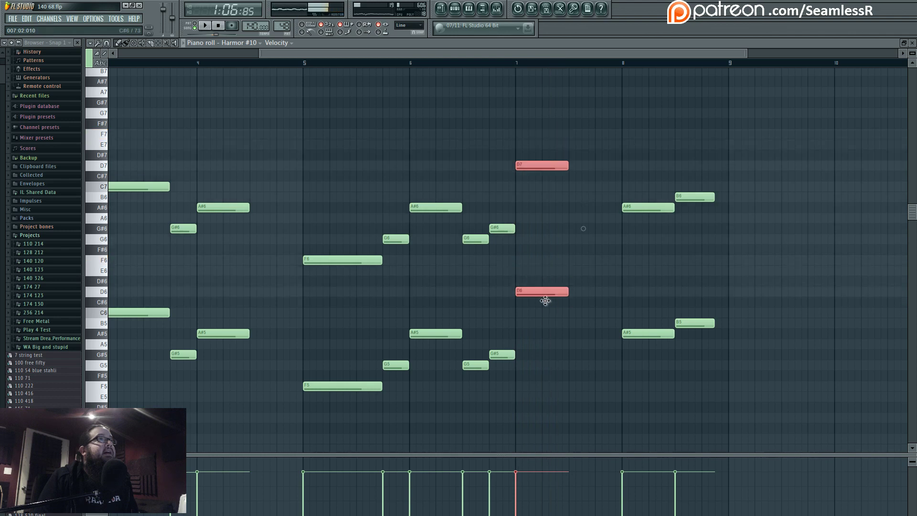
- Try the melody's bar 7 note at C, and move it to B in both octaves
drag(545, 301, 551, 324)
key(space)
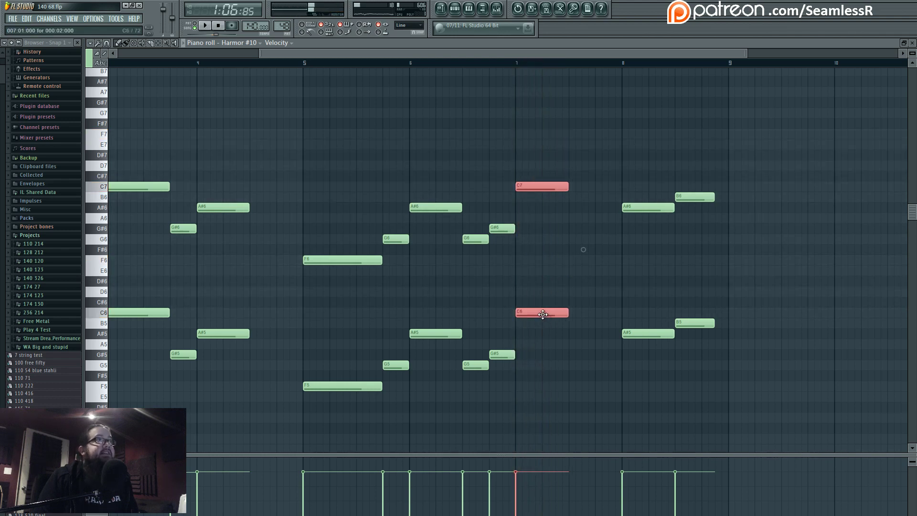
drag(541, 312, 542, 327)
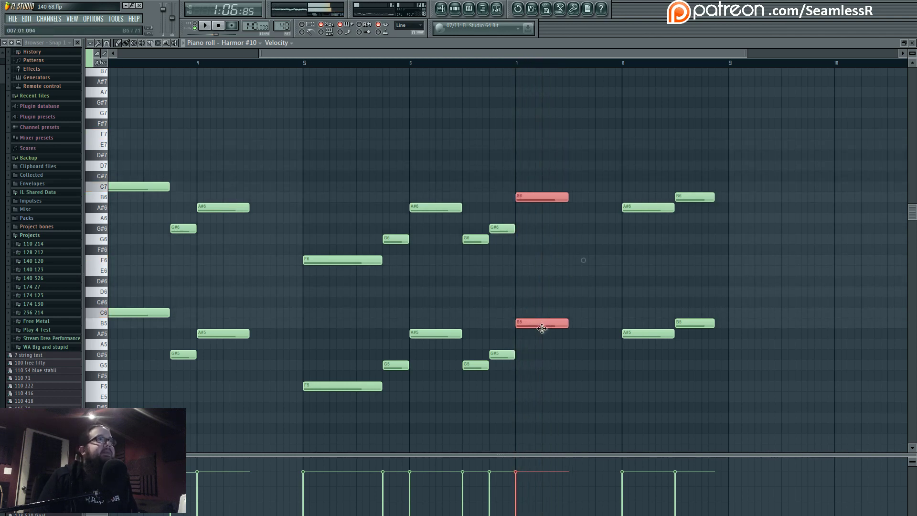
- Try the melody's bar 7 note at A#, and raise it to C in both octaves
click(411, 64)
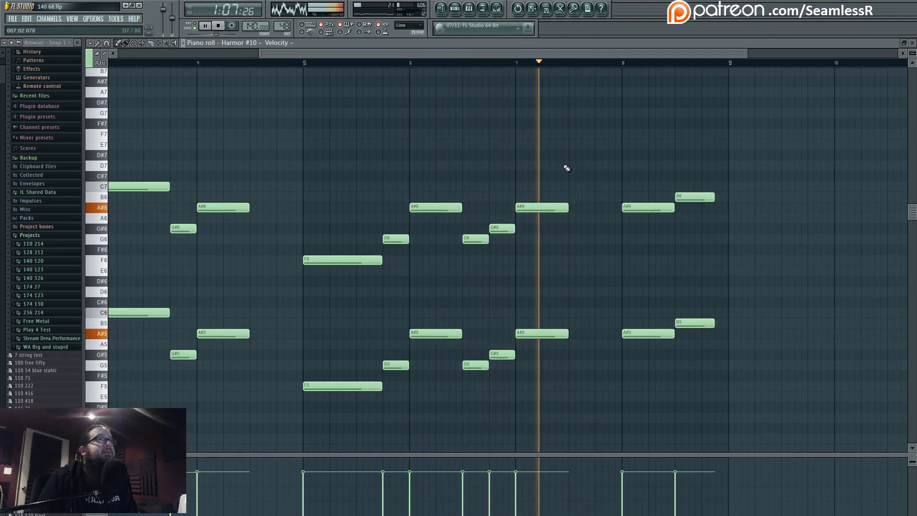
key(space)
key(space)
drag(535, 182, 543, 313)
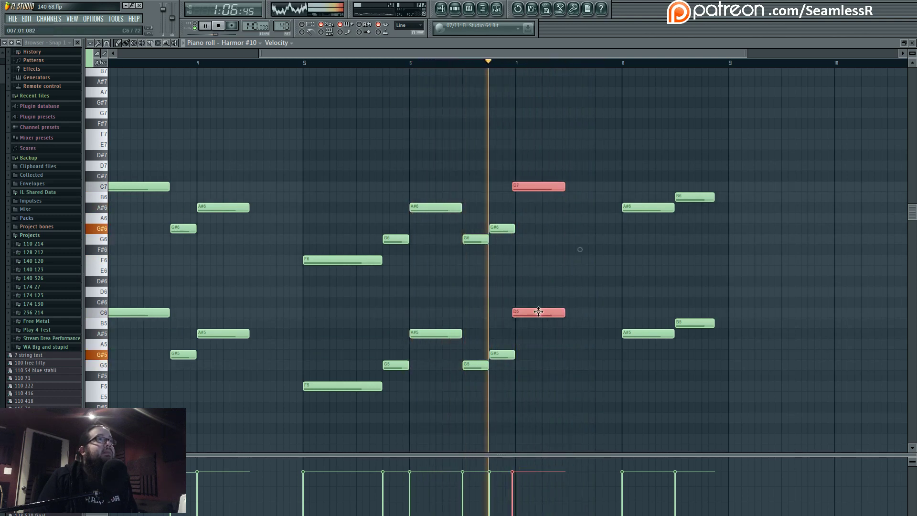
- Add an A# after the bar 7 C and lower the melody's last bar 8 note to G, in both octaves
ctrl+click(566, 334)
click(569, 335)
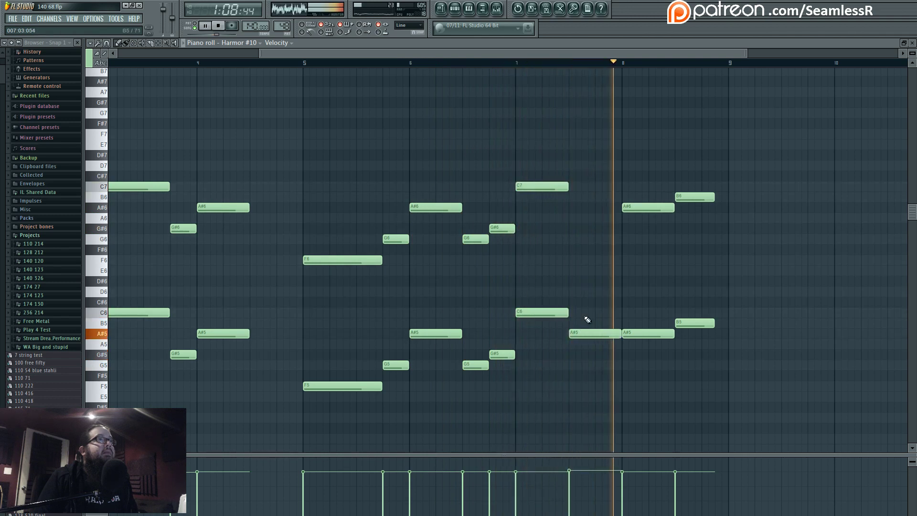
click(569, 209)
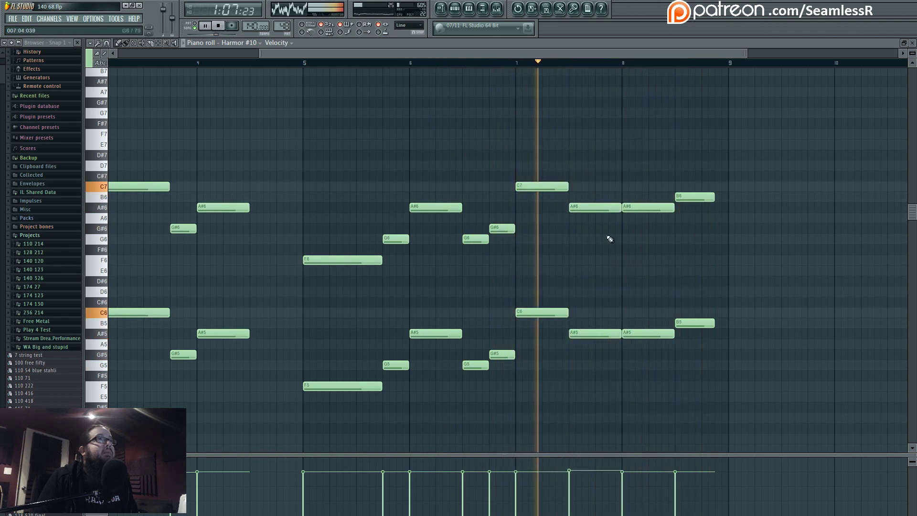
drag(693, 172, 694, 366)
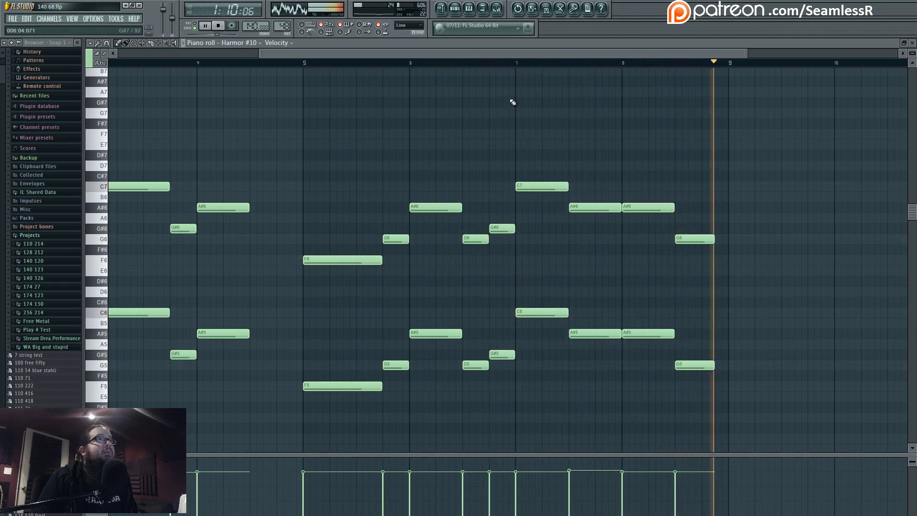
- Return to the playlist, clear the time selection and play on into the second half of the section
key(F5)
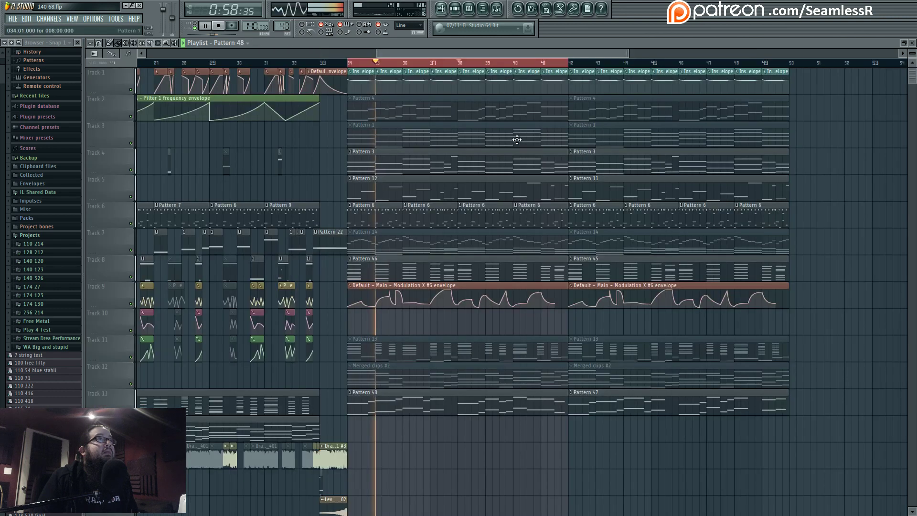
ctrl+click(439, 62)
scroll(586, 454, down, 3)
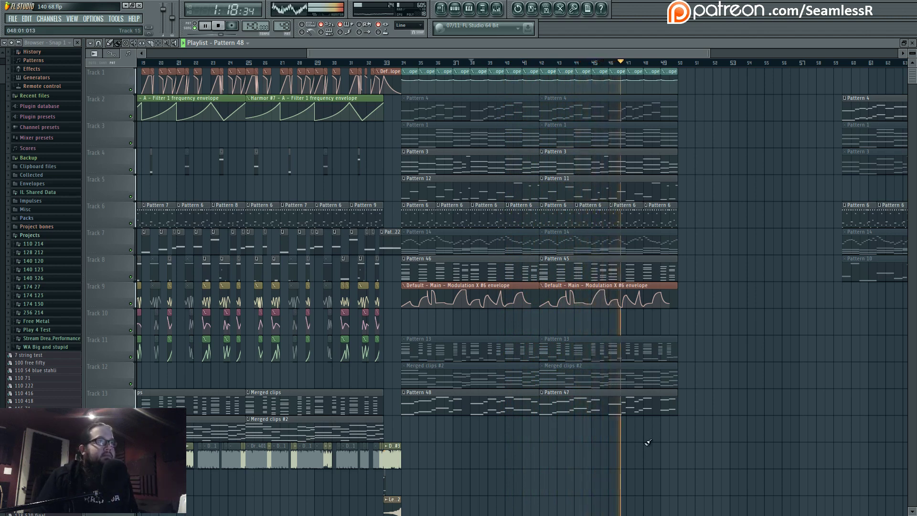
- Open the second half's melody, Pattern 47, and raise bar 6's beat 3 note to F in both octaves
double_click(640, 406)
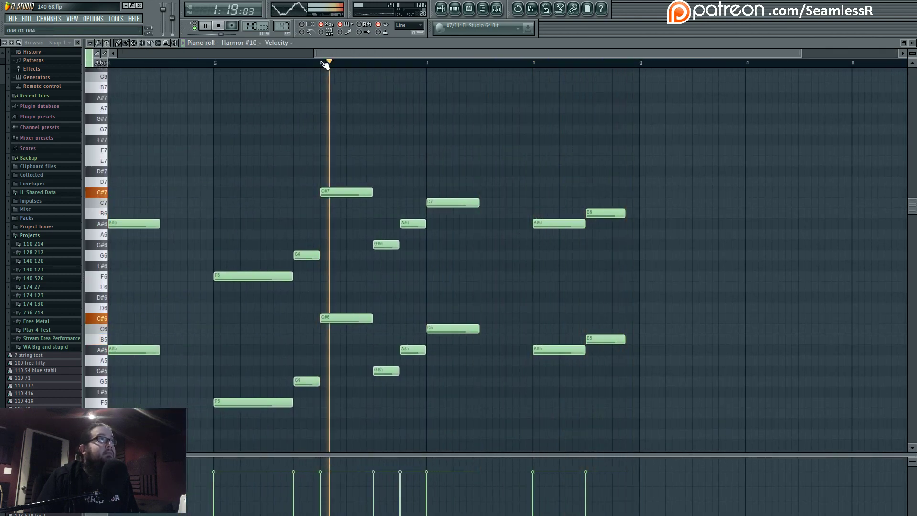
drag(435, 154, 492, 208)
drag(360, 54, 198, 55)
drag(568, 125, 299, 86)
click(250, 63)
drag(376, 232, 395, 305)
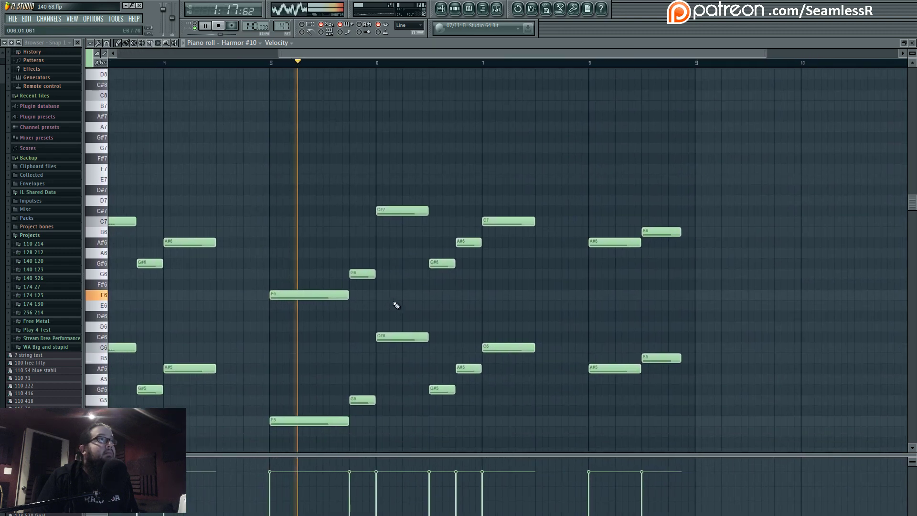
drag(431, 241, 445, 308)
click(377, 62)
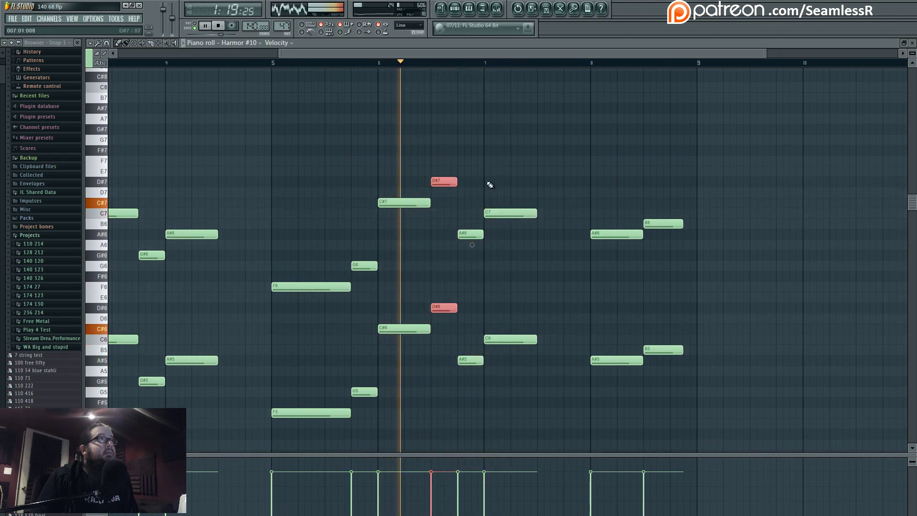
ctrl+click(489, 185)
drag(443, 177, 445, 281)
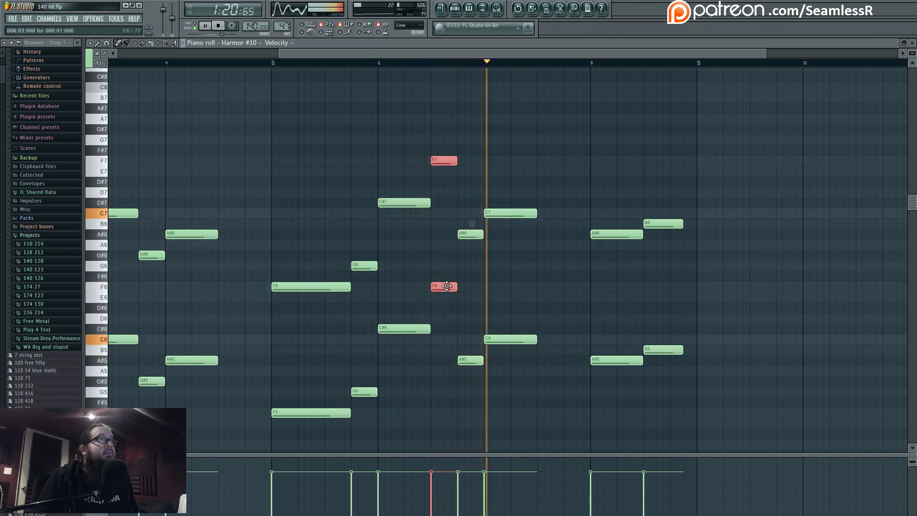
- Raise the last note of bar 6 to D# in both octaves and listen to it
click(468, 234)
drag(467, 234, 471, 301)
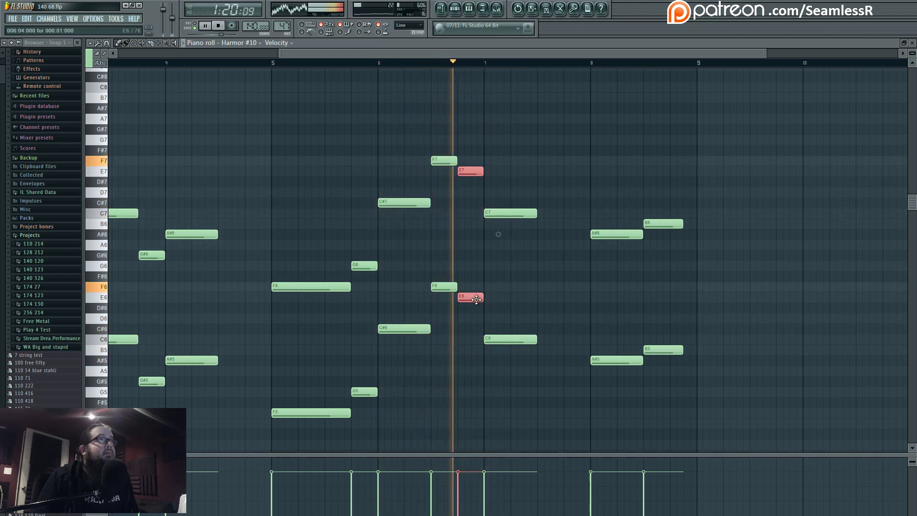
drag(473, 306, 471, 309)
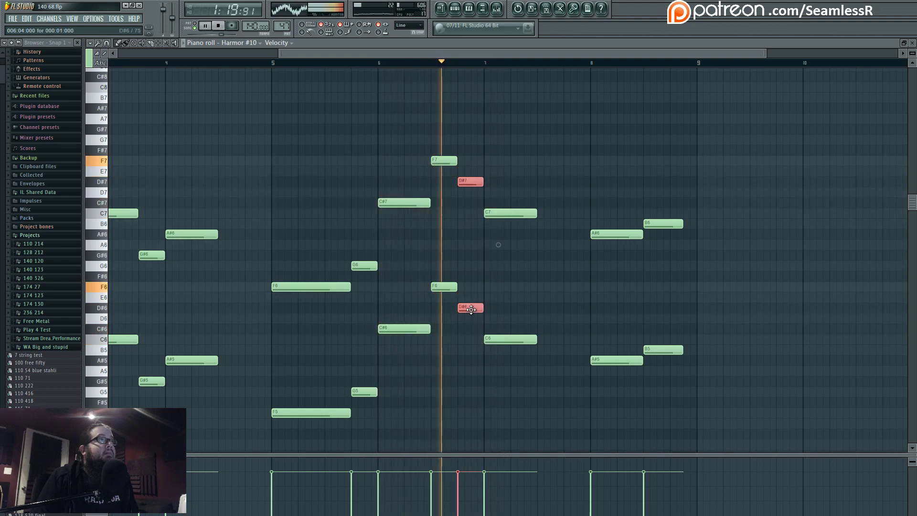
ctrl+click(517, 289)
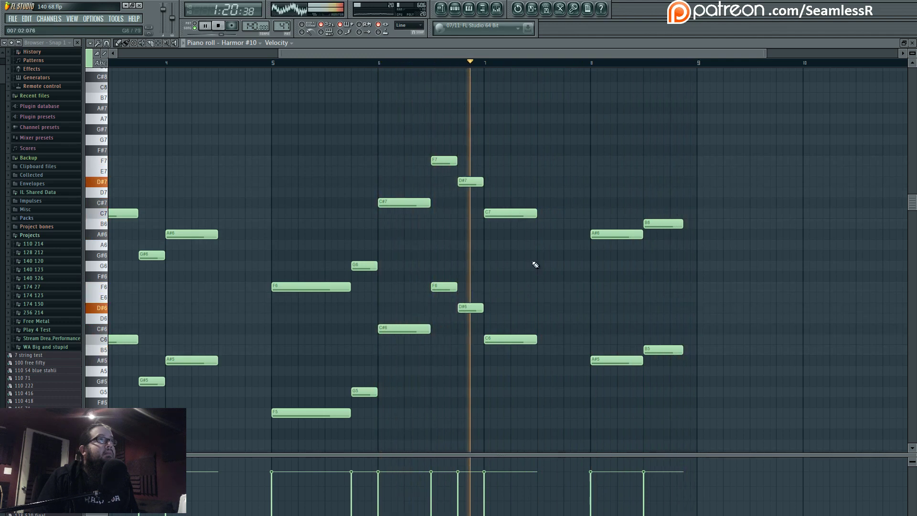
- Lengthen bar 7's C to three beats and add an A# from beat 4 through bar 8's second beat, in both octaves
drag(515, 206, 560, 344)
click(568, 360)
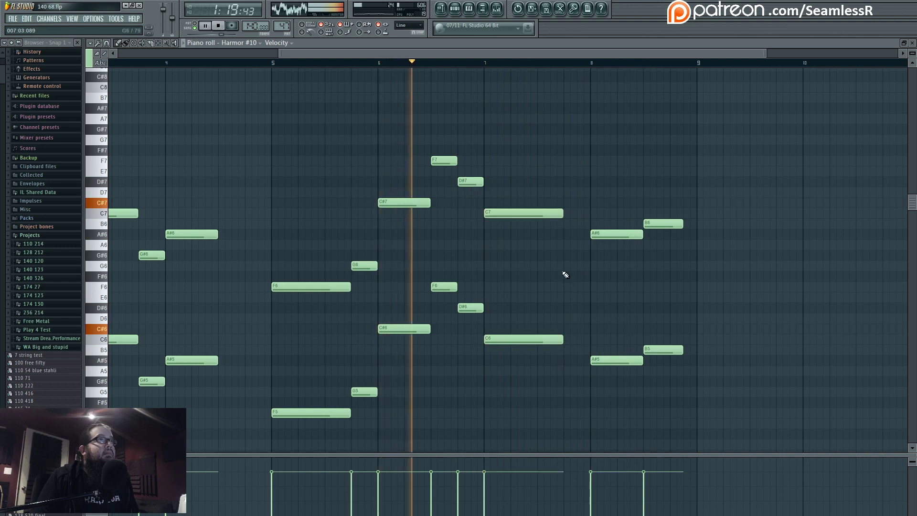
click(565, 245)
mouse_move(643, 245)
mouse_down()
mouse_move(599, 249)
mouse_move(569, 371)
mouse_move(578, 360)
mouse_up()
click(577, 370)
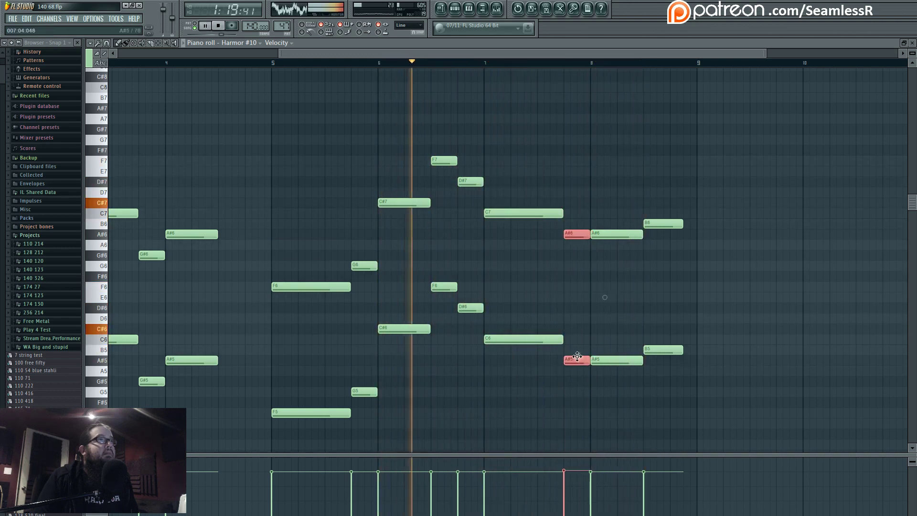
ctrl+click(569, 298)
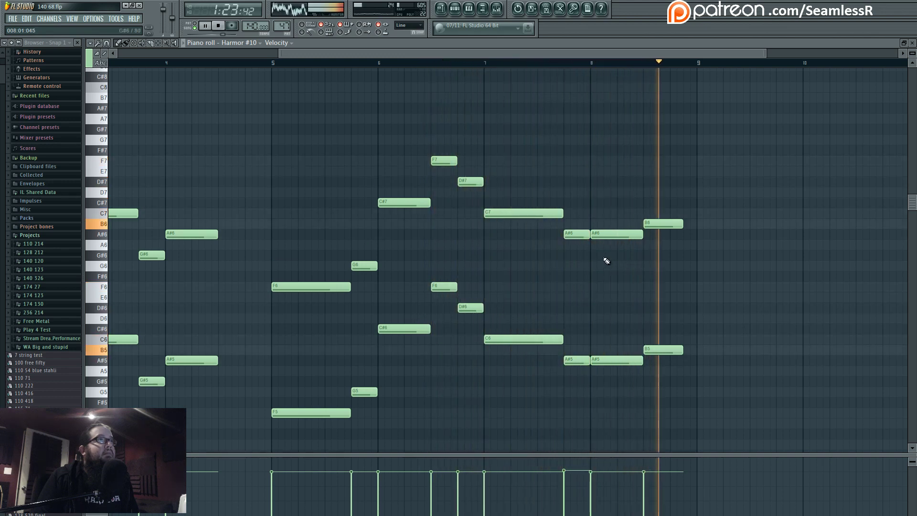
drag(590, 358, 643, 358)
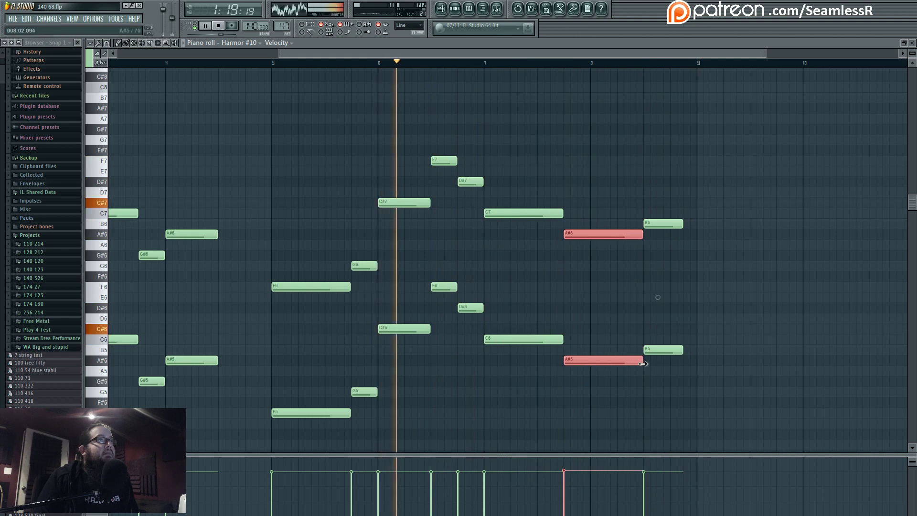
ctrl+click(567, 297)
- Extend the D# notes through bar 7's second beat, shortening the C notes to start on beat 3
drag(478, 179, 498, 377)
drag(483, 310, 509, 311)
key(space)
key(space)
ctrl+click(499, 271)
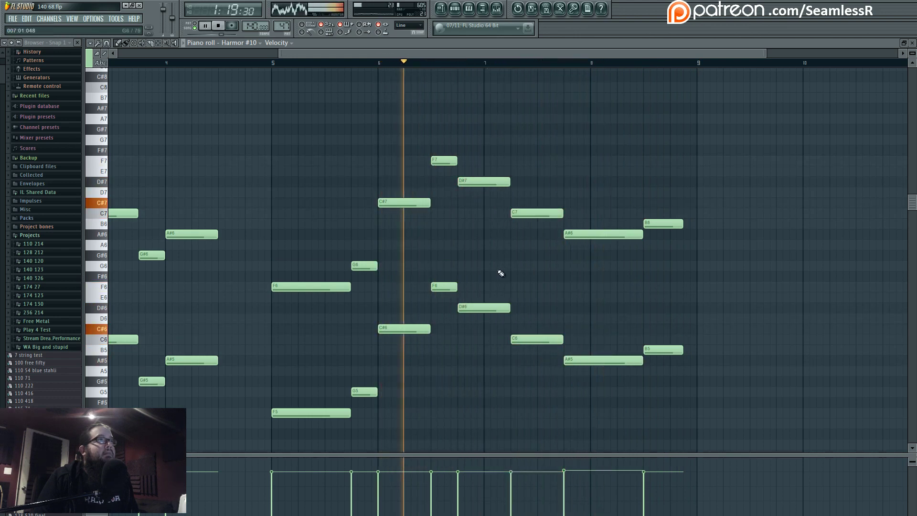
drag(497, 155, 537, 316)
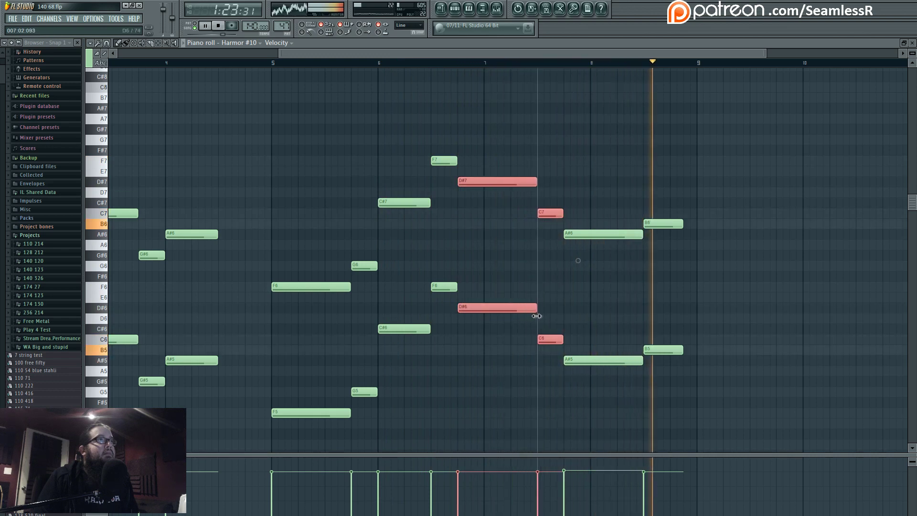
ctrl+click(540, 285)
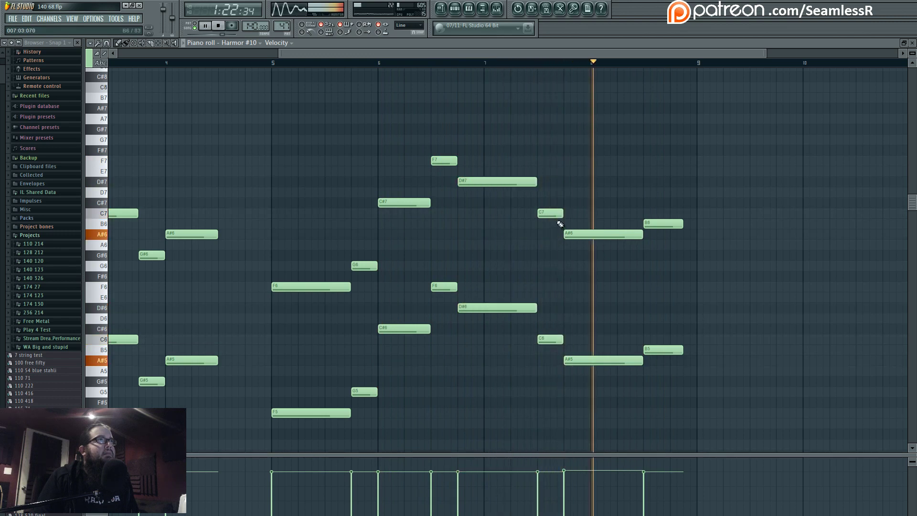
- Extend the C notes to the end of bar 7 so the A# notes start at bar 8, and play it back
drag(556, 199, 571, 385)
drag(563, 339, 590, 344)
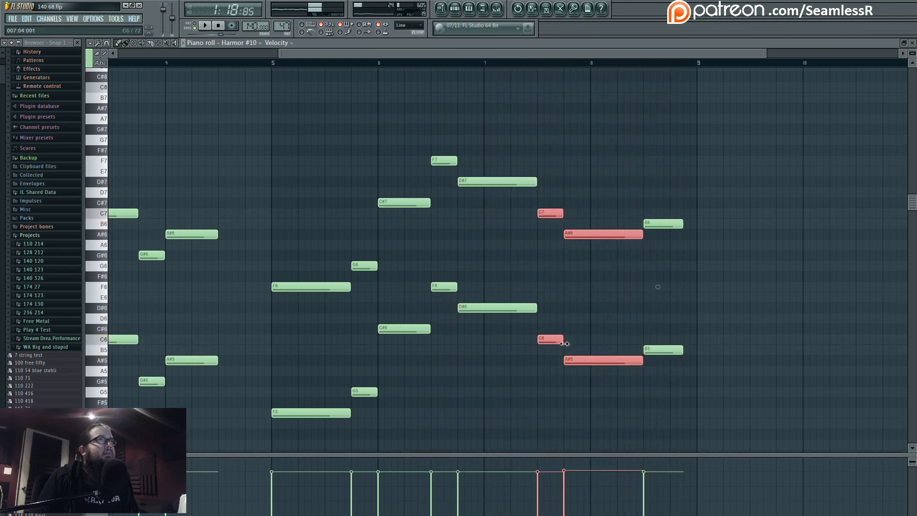
drag(564, 343, 590, 346)
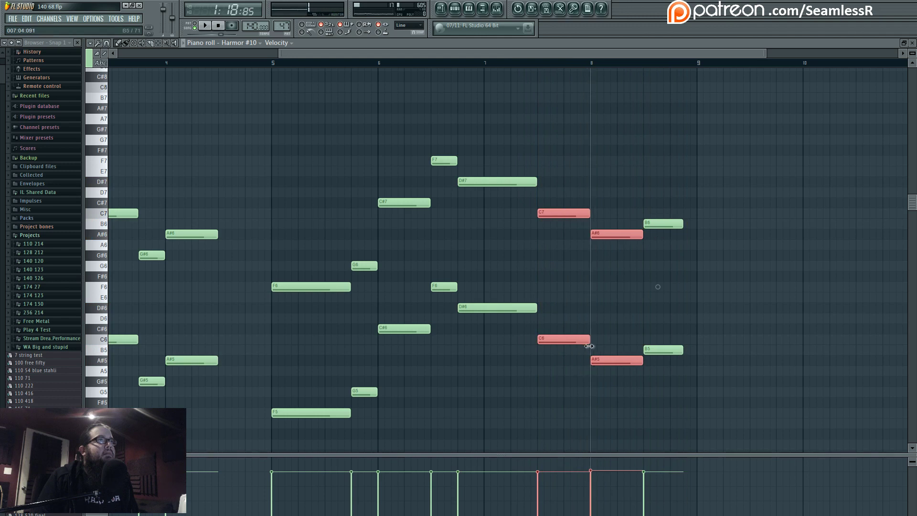
click(568, 302)
key(space)
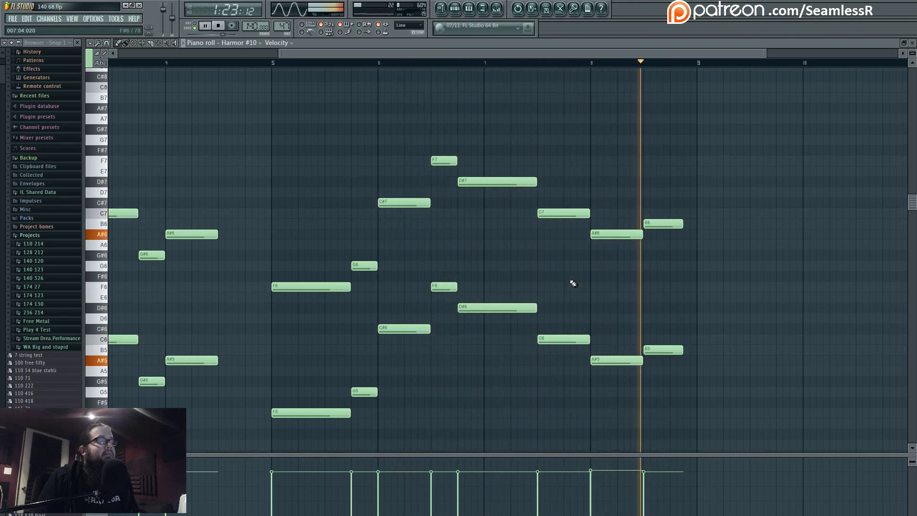
- Review both halves of the melody in the piano roll and play it through to bar 8
key(space)
drag(472, 400, 507, 402)
scroll(509, 404, down, 1)
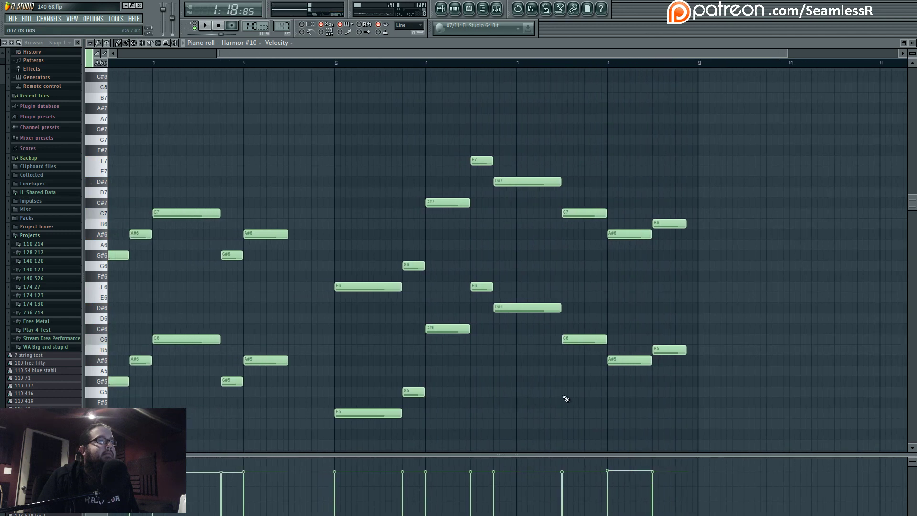
mouse_move(568, 395)
mouse_down()
mouse_move(547, 404)
mouse_move(569, 418)
mouse_move(561, 372)
mouse_move(598, 377)
mouse_move(528, 381)
mouse_up()
drag(444, 319, 586, 333)
click(429, 65)
key(space)
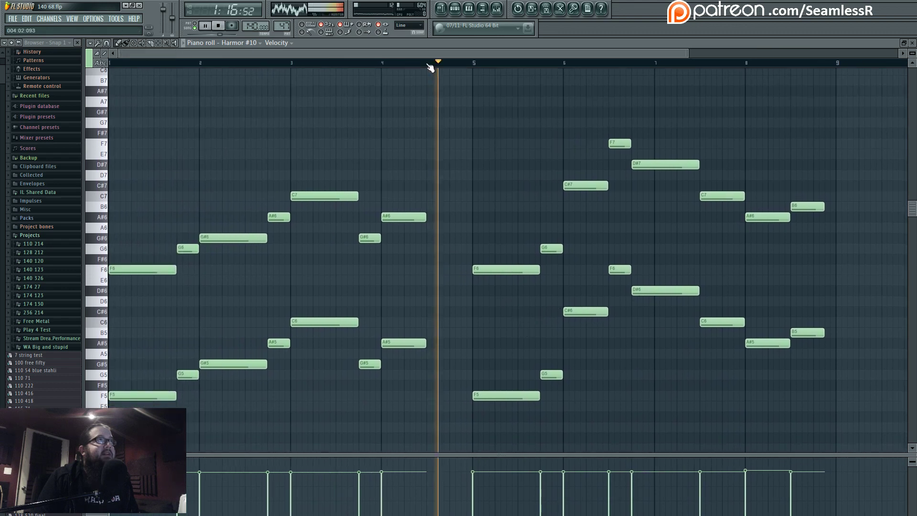
key(space)
drag(607, 375, 465, 388)
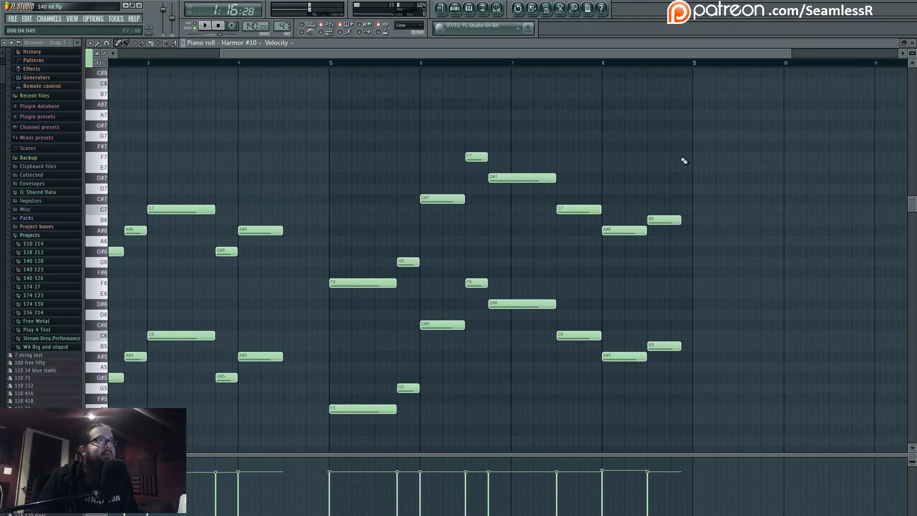
drag(667, 165, 641, 389)
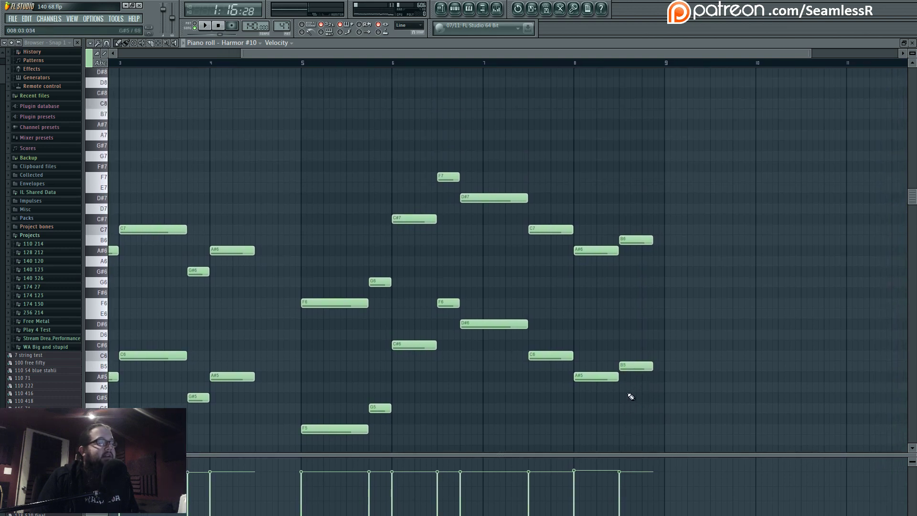
mouse_move(534, 396)
mouse_down()
mouse_move(613, 421)
mouse_move(538, 398)
mouse_move(554, 421)
mouse_move(566, 419)
mouse_move(520, 403)
mouse_move(585, 385)
mouse_up()
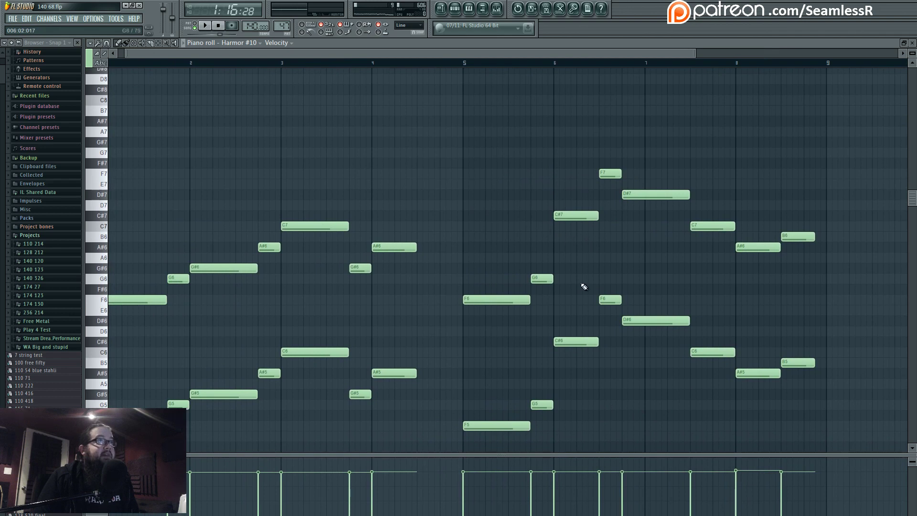
drag(676, 345, 530, 366)
key(space)
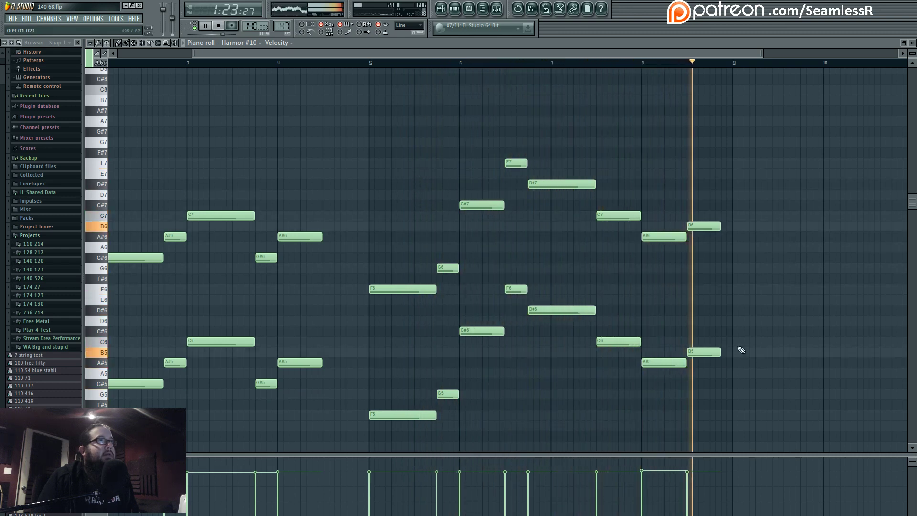
- Delete the melody's last B notes in bar 8 in both octaves and replay bar 8
right_click(712, 226)
right_click(712, 352)
click(645, 63)
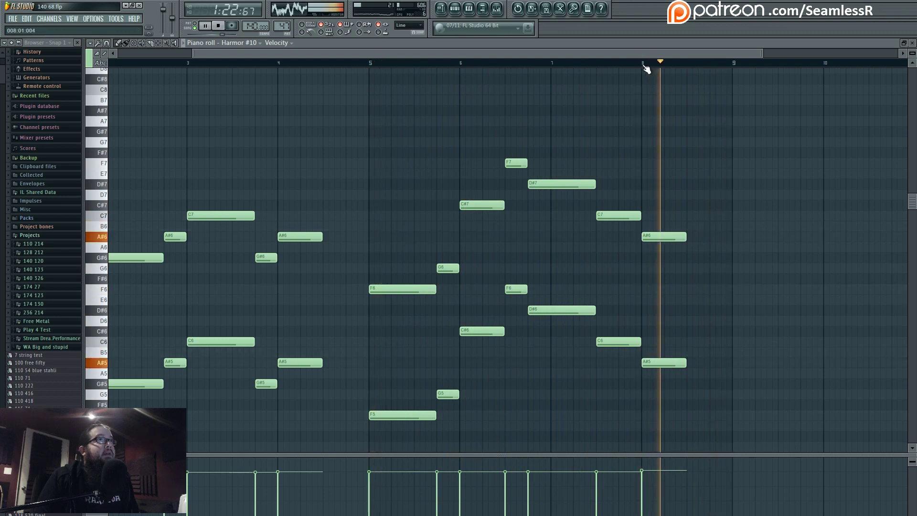
key(space)
- Open the Harmor #6 chord pattern from the playlist and play its last bars on their own
click(443, 9)
drag(544, 341, 607, 333)
double_click(573, 268)
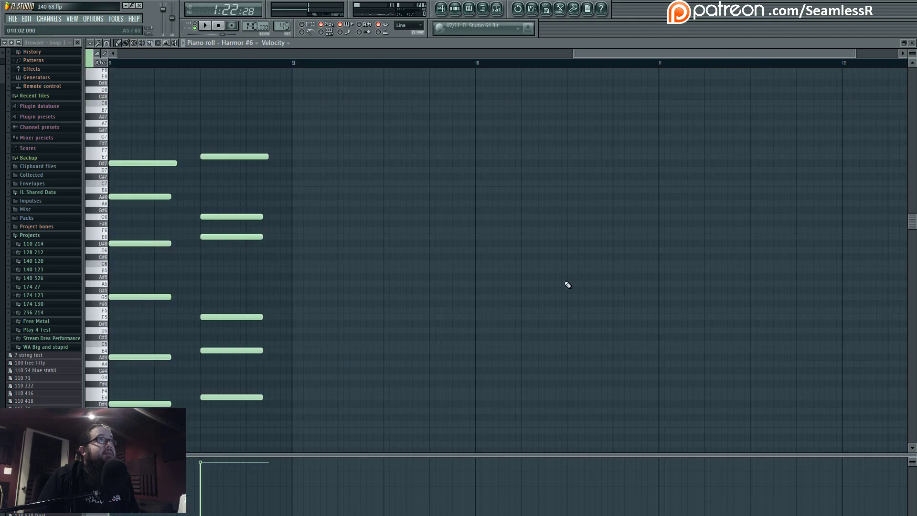
click(205, 27)
click(507, 63)
drag(578, 191, 461, 242)
scroll(469, 242, up, 2)
scroll(572, 177, down, 1)
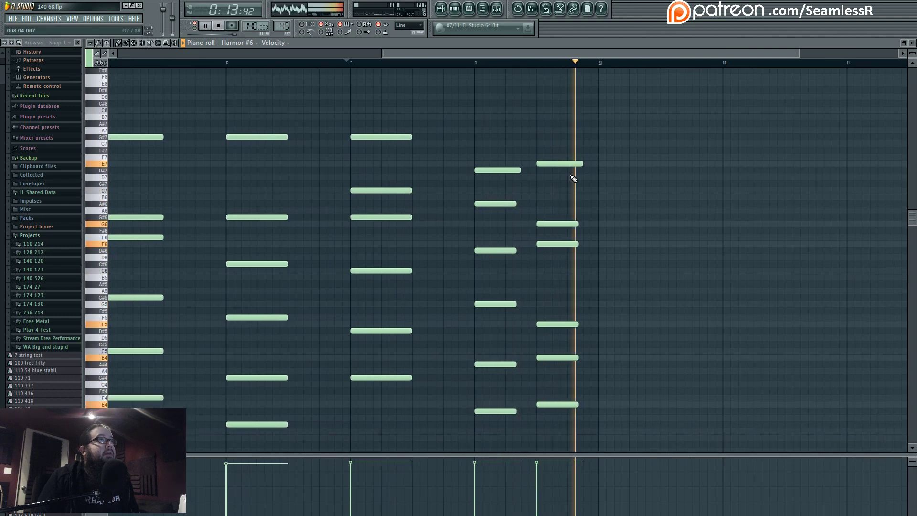
key(space)
key(space)
- Delete the Harmor #6 chord on beat 3 of bar 8 and stop playback
mouse_move(563, 163)
mouse_down()
mouse_move(558, 254)
mouse_move(572, 425)
mouse_up()
drag(560, 318, 566, 266)
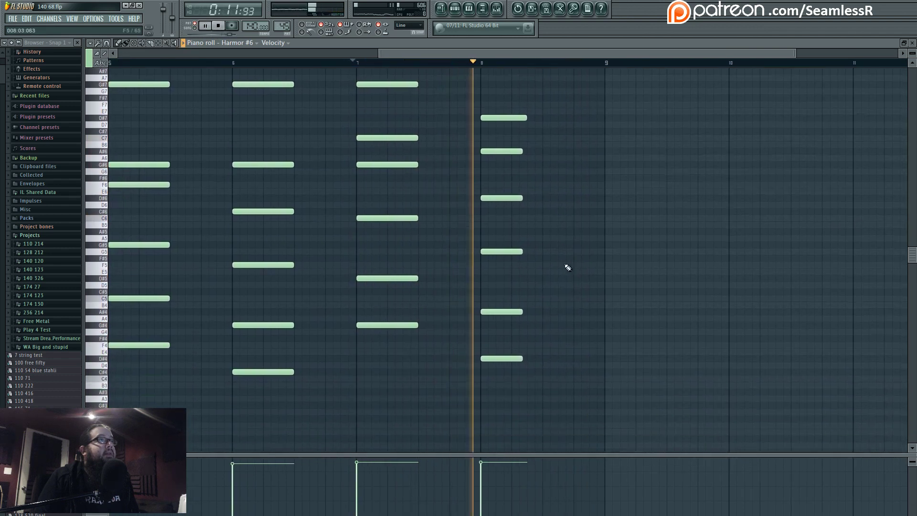
key(space)
scroll(564, 301, up, 2)
- Start a replacement chord on beat 3 of bar 8 with the notes A#3, F4 and F5, shortened to end before bar 9
click(543, 417)
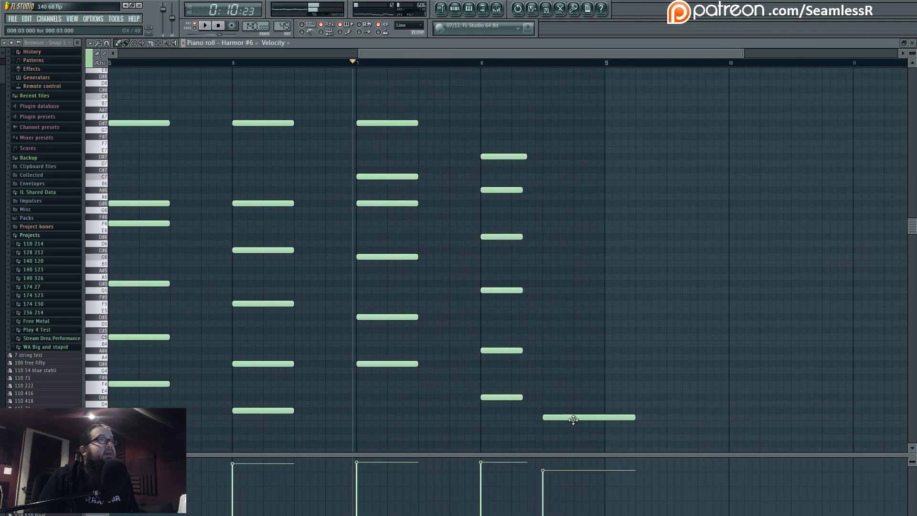
right_click(575, 419)
scroll(554, 420, down, 1)
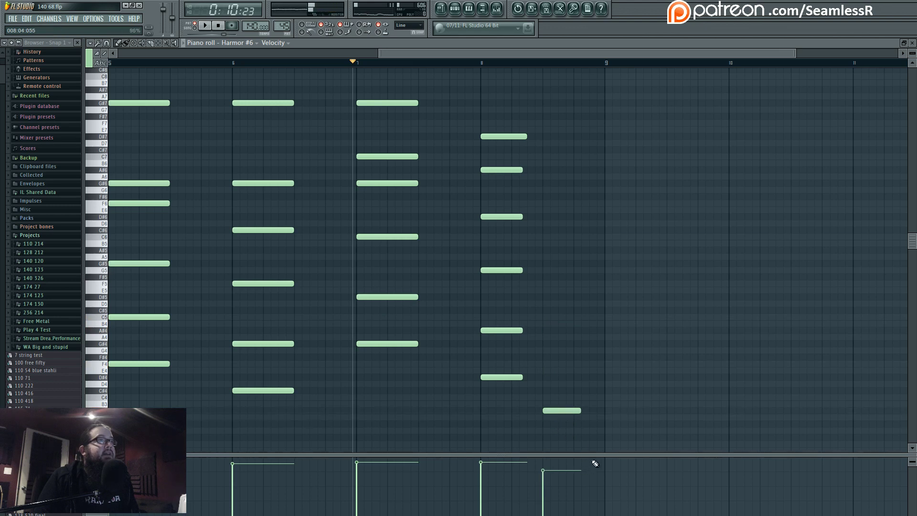
drag(545, 419, 603, 468)
scroll(713, 404, down, 2)
scroll(632, 418, up, 3)
scroll(631, 417, down, 1)
click(560, 417)
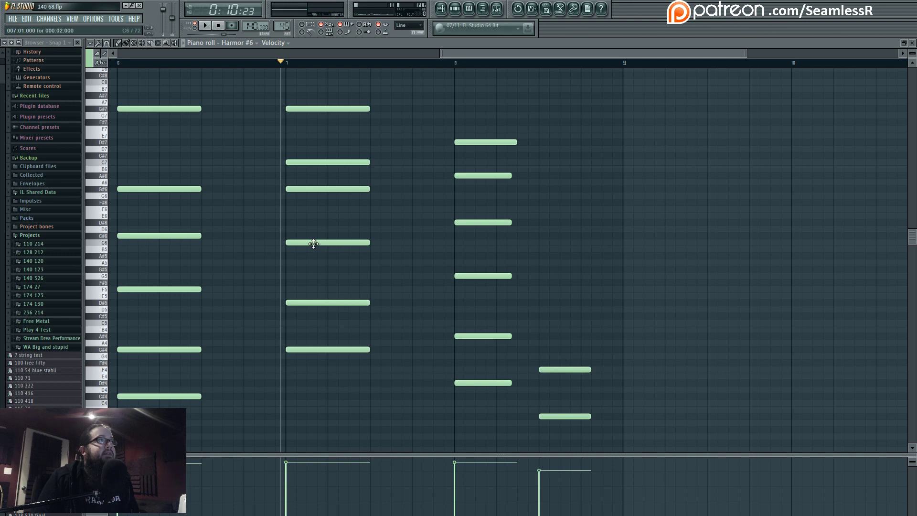
scroll(504, 317, up, 2)
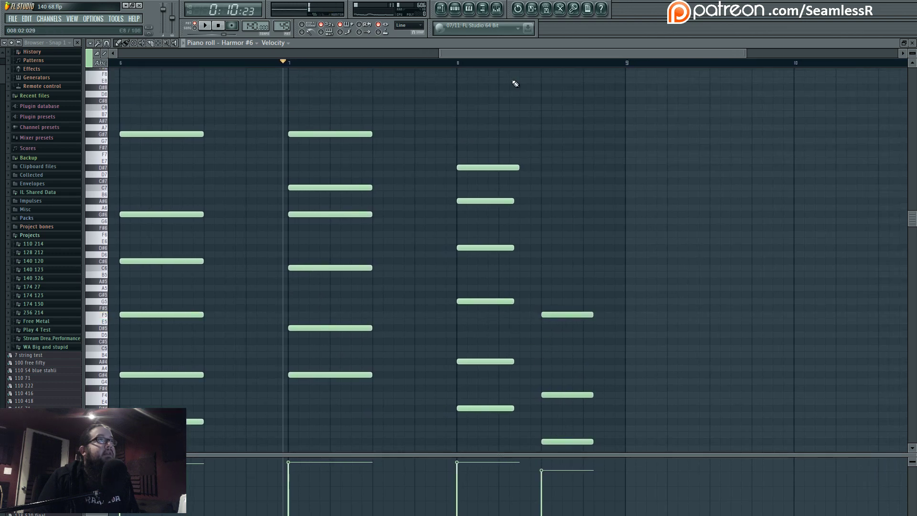
- Play back bar 8 and add A#5, F6 and F7 to the chord on beat 3
click(455, 64)
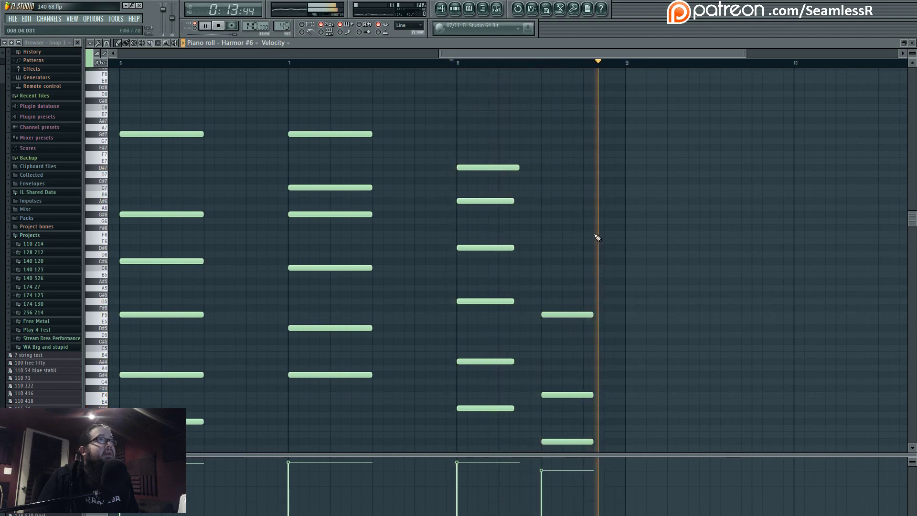
drag(557, 279, 557, 303)
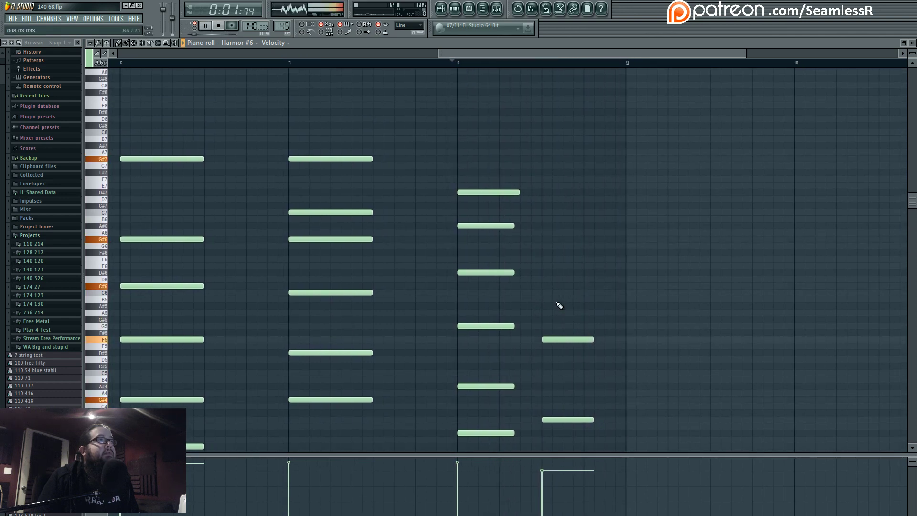
click(545, 306)
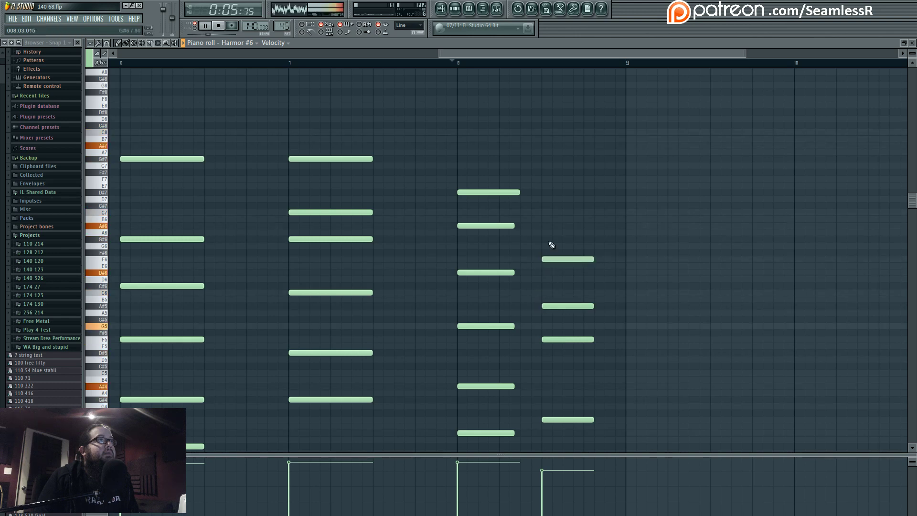
click(544, 179)
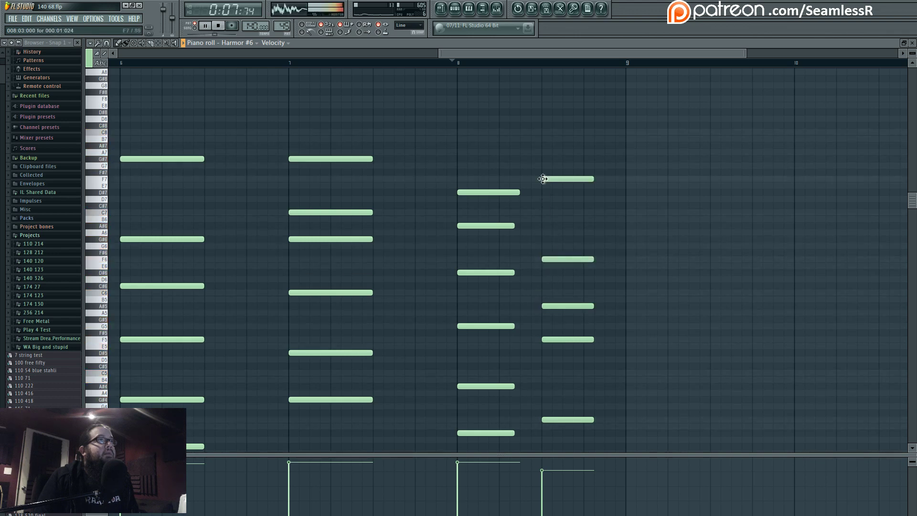
click(454, 64)
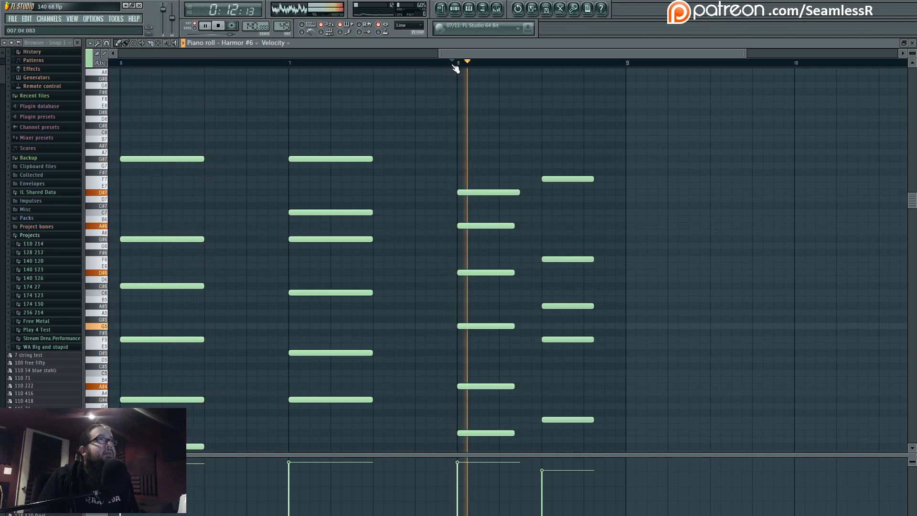
- Raise the new chord's velocity to the level of the preceding chord, lower its top note to C#7, and replay bar 8
key(space)
scroll(538, 354, down, 3)
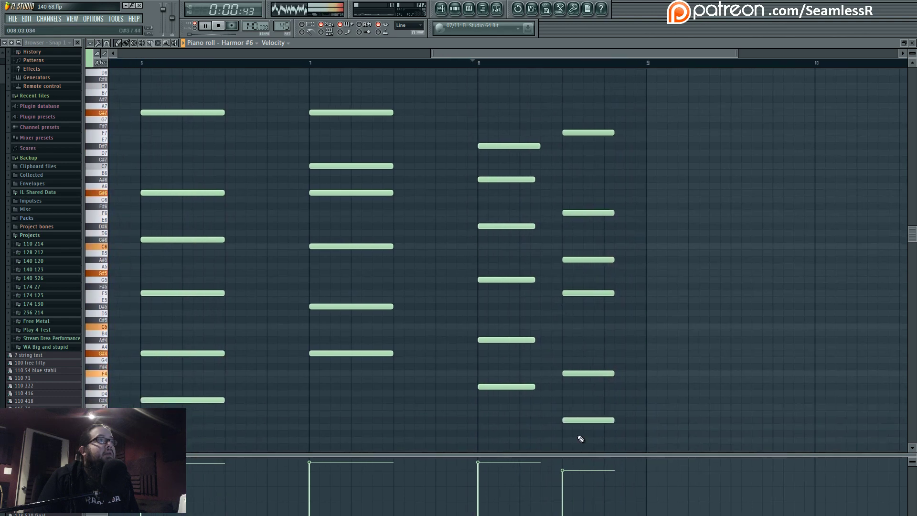
drag(569, 473, 569, 466)
key(space)
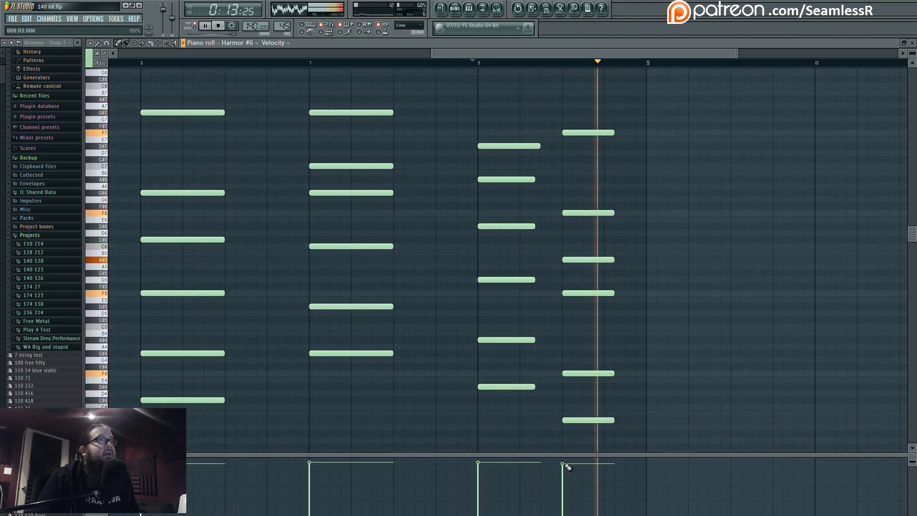
key(space)
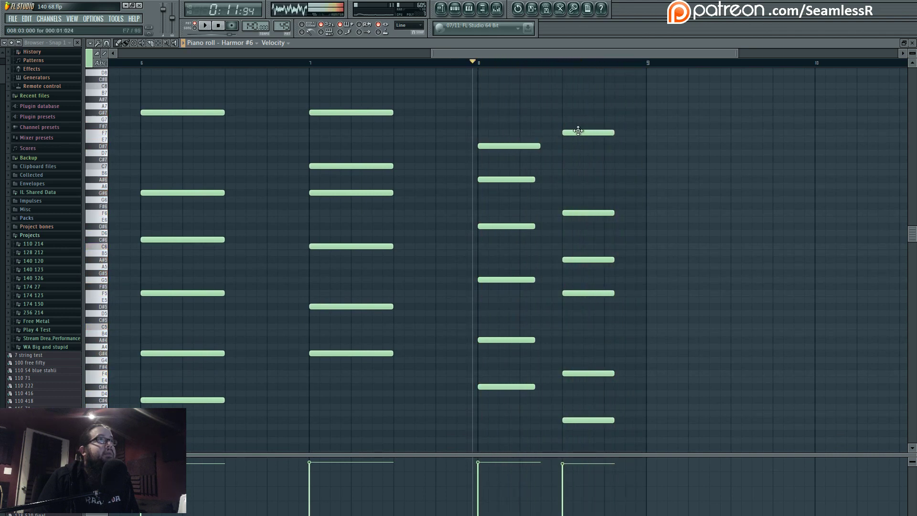
drag(580, 133, 580, 160)
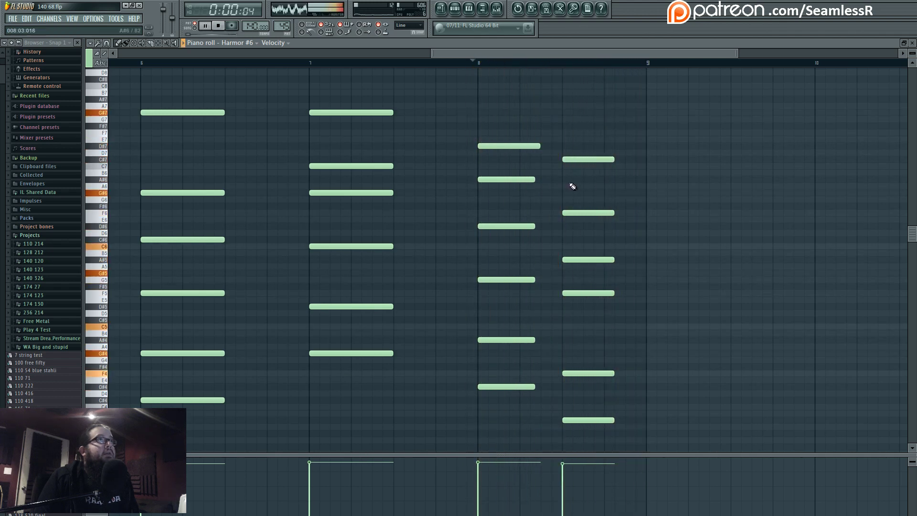
key(space)
- Open the Pattern 11 bass from the playlist and play its last bar
click(442, 9)
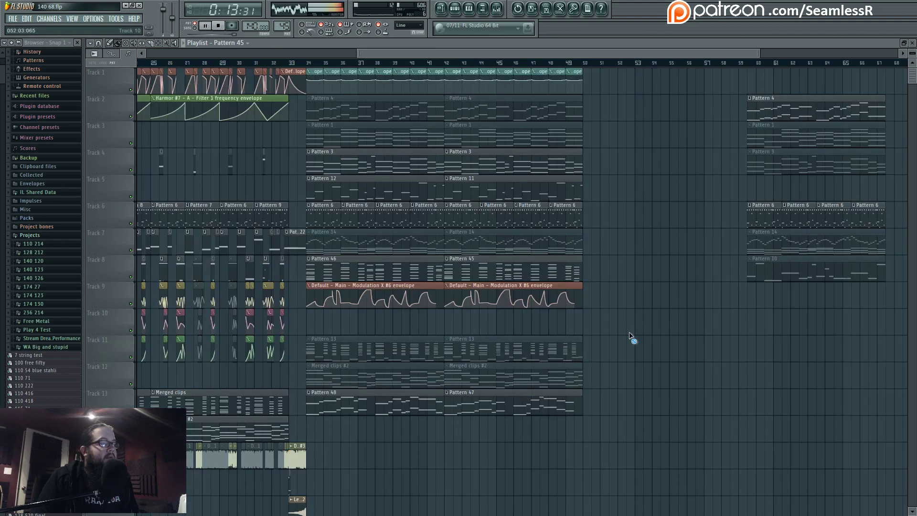
scroll(636, 334, right, 2)
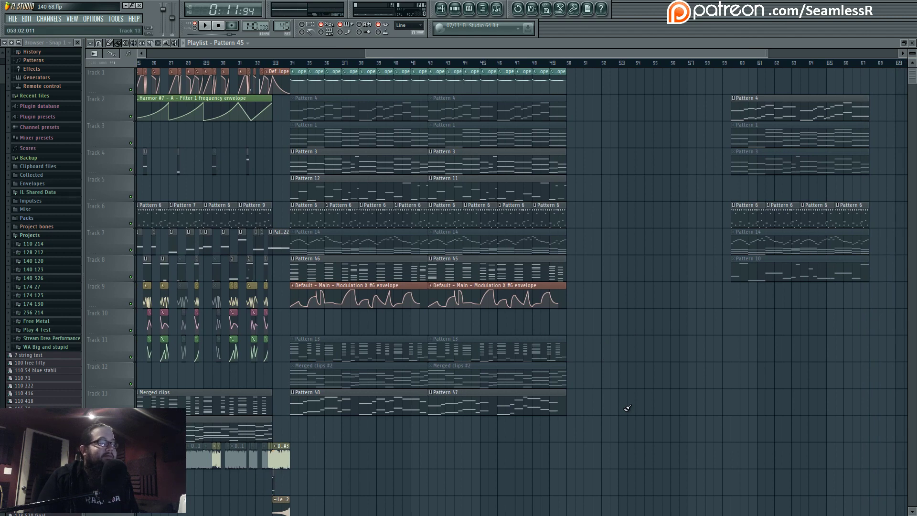
scroll(526, 446, right, 1)
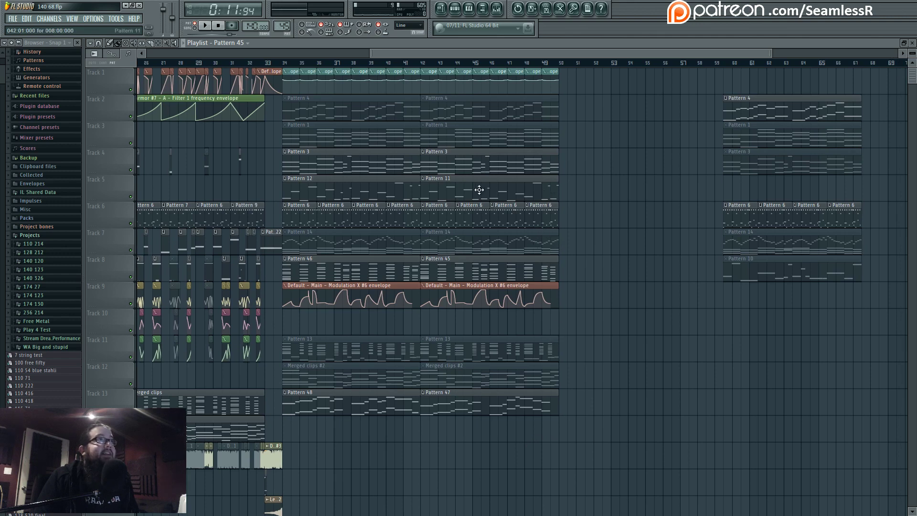
double_click(535, 192)
key(space)
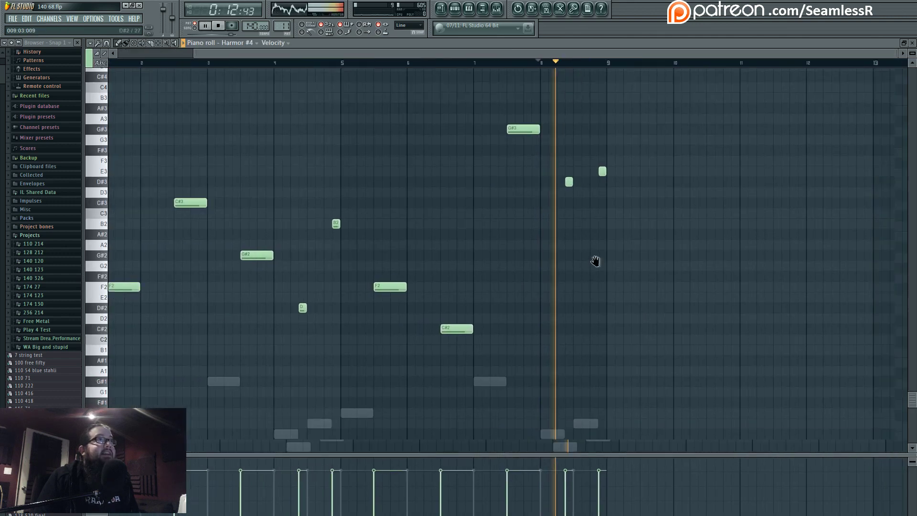
- Switch to the Default channel's notes and lower its last bass note in bar 8 to A#0
drag(544, 264, 550, 293)
right_click(535, 390)
right_click(535, 389)
drag(546, 382, 542, 332)
drag(527, 340, 529, 405)
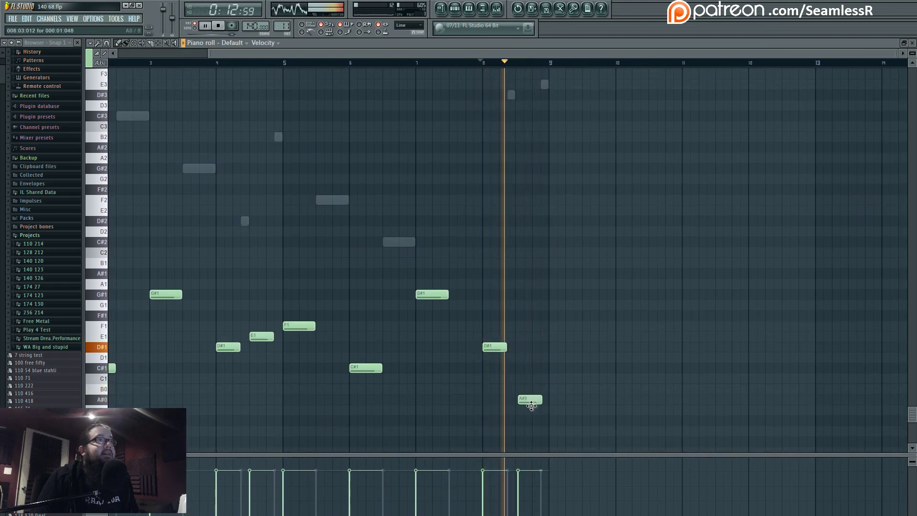
- Switch to the Harmor #4 notes and raise the last short note in bar 8 to F3
scroll(535, 373, up, 4)
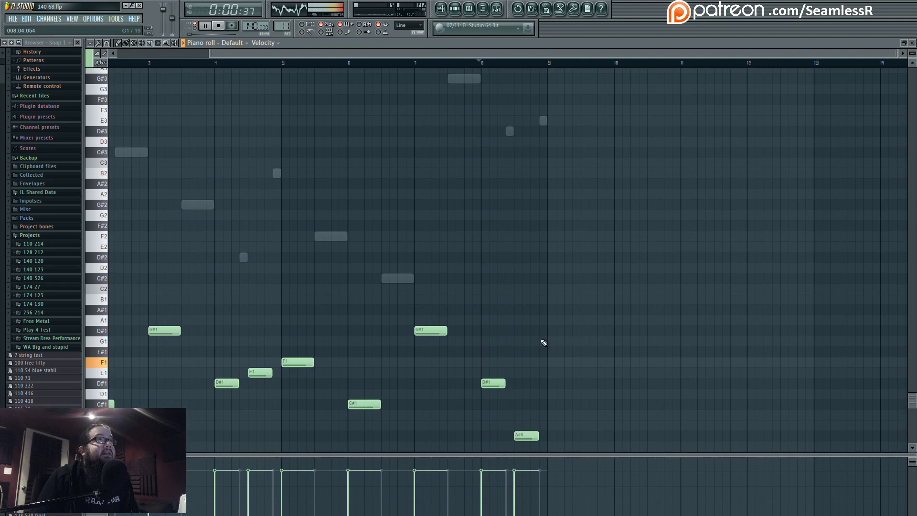
double_click(543, 123)
click(543, 115)
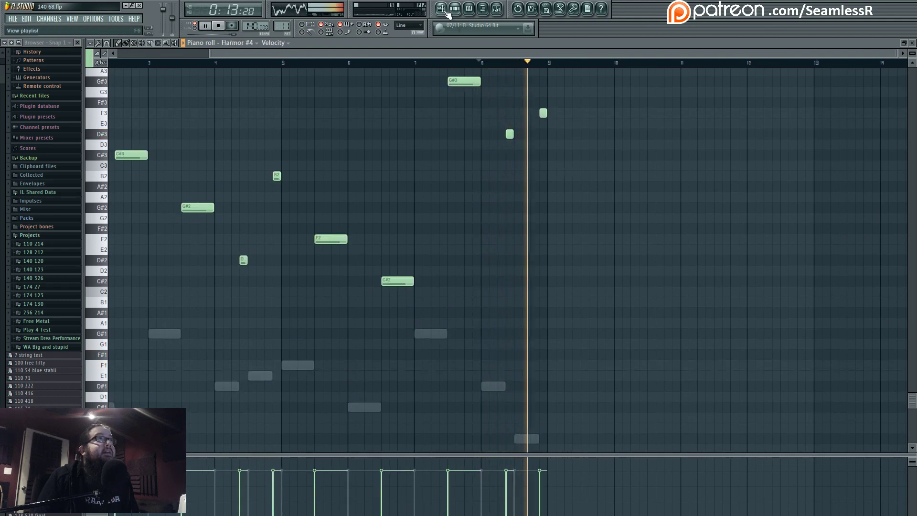
- Play the full arrangement from bar 48 in the playlist, and again from a start point within bar 49
click(444, 9)
scroll(548, 325, left, 1)
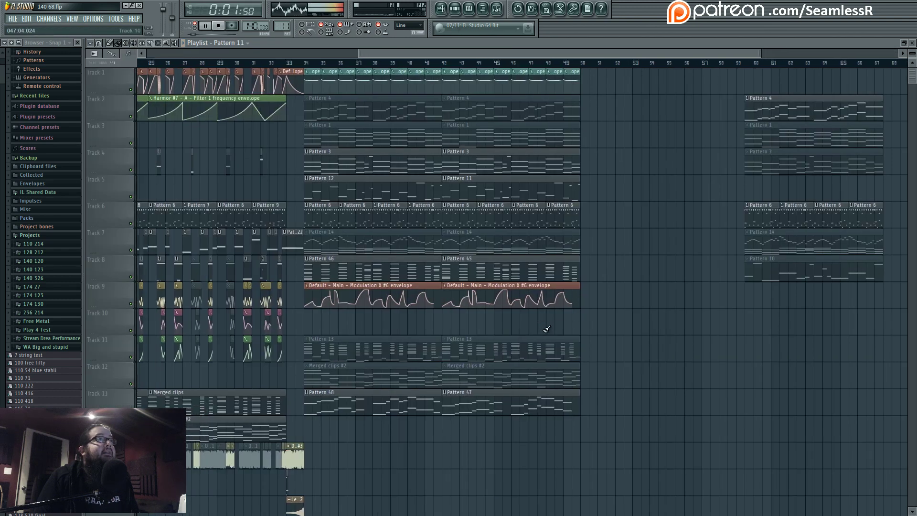
click(544, 63)
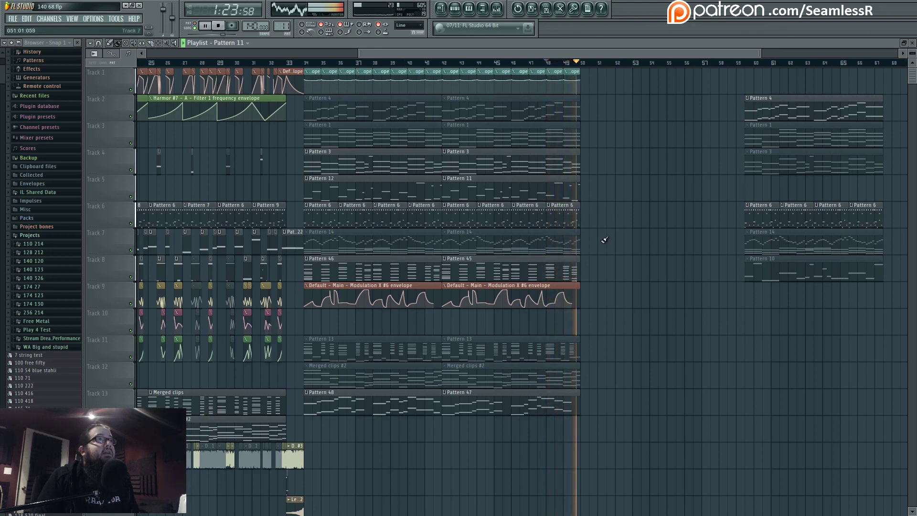
key(space)
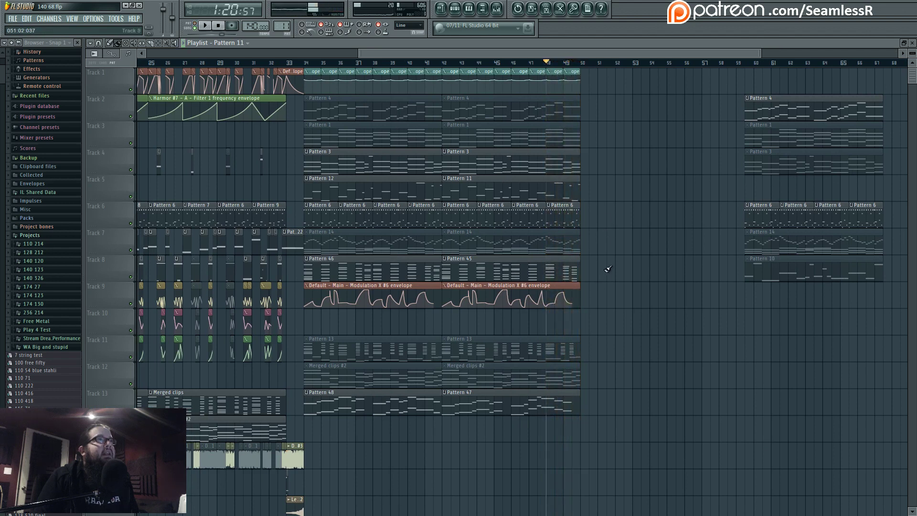
click(572, 62)
key(space)
key(space)
- Reopen the Pattern 11 bass, play its ending, and check the Default and Harmor #4 notes in bar 8
double_click(563, 188)
mouse_move(253, 364)
mouse_down()
mouse_move(369, 270)
mouse_move(449, 272)
mouse_up()
key(space)
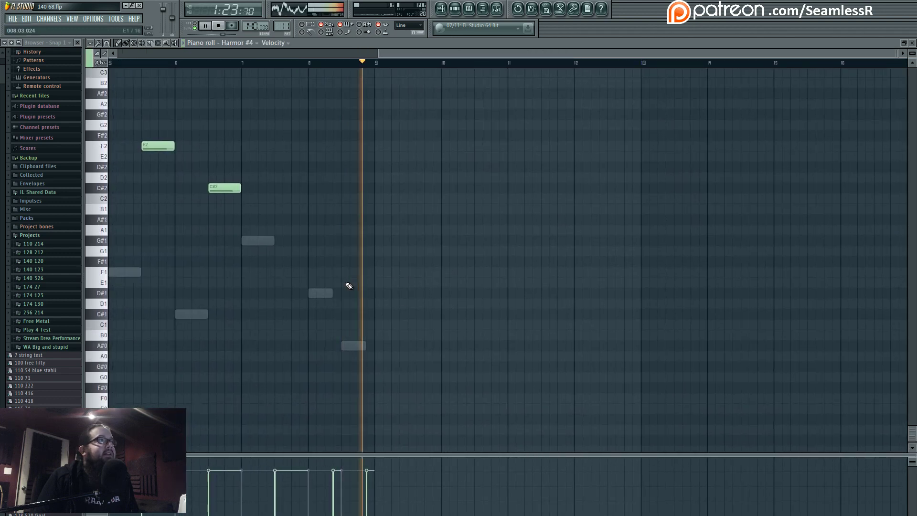
double_click(352, 346)
scroll(381, 212, up, 4)
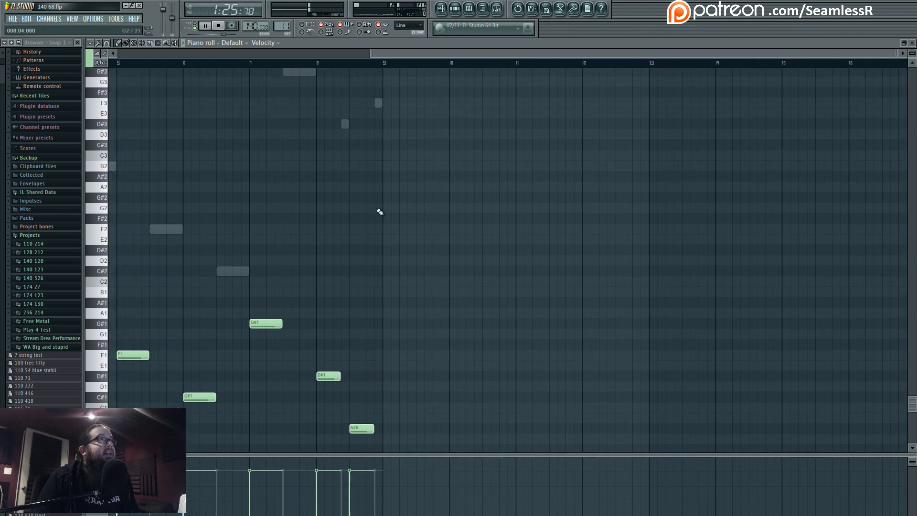
double_click(381, 103)
scroll(389, 151, up, 4)
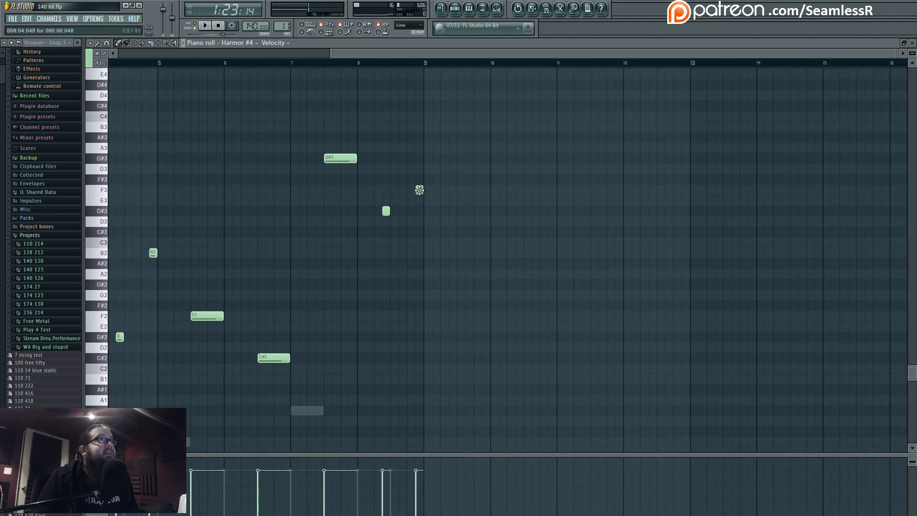
- Try the last Harmor #4 note of bar 8 at D#3, and settle it on A#3 while replaying the ending
key(space)
click(419, 211)
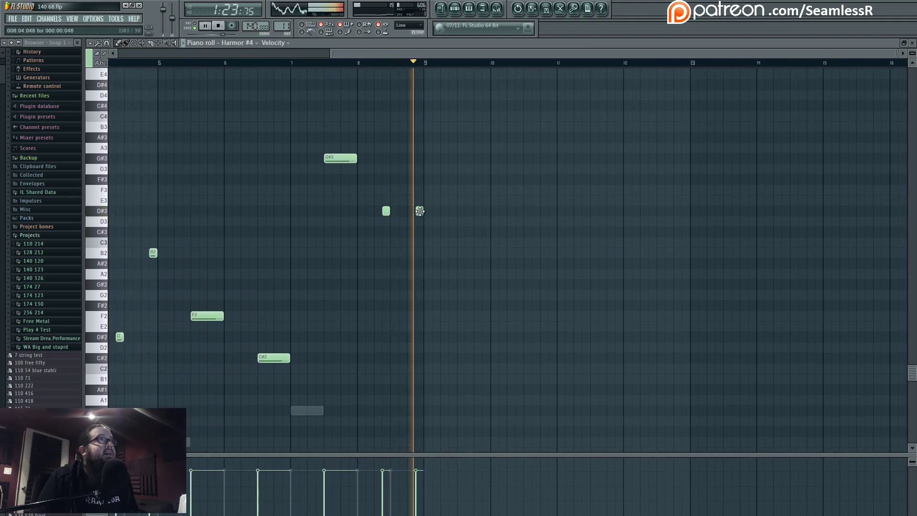
drag(419, 210, 420, 265)
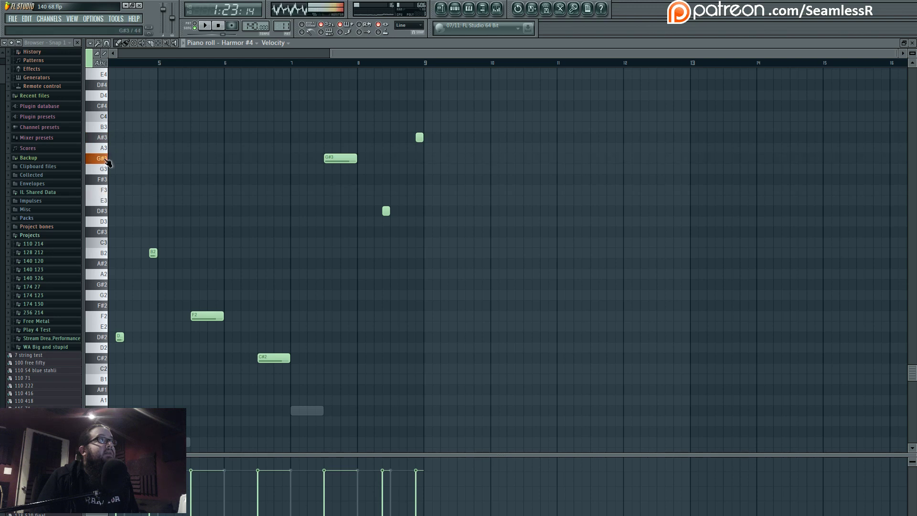
key(space)
- Raise the Default channel's last bass note in bar 8 an octave to A#1 and replay the ending
drag(420, 263, 454, 141)
key(space)
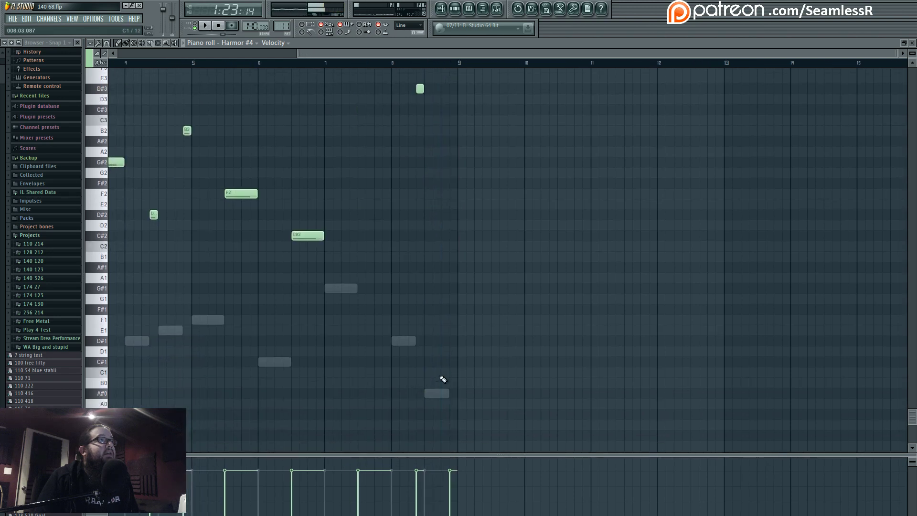
right_click(442, 397)
right_click(441, 398)
drag(437, 394, 437, 267)
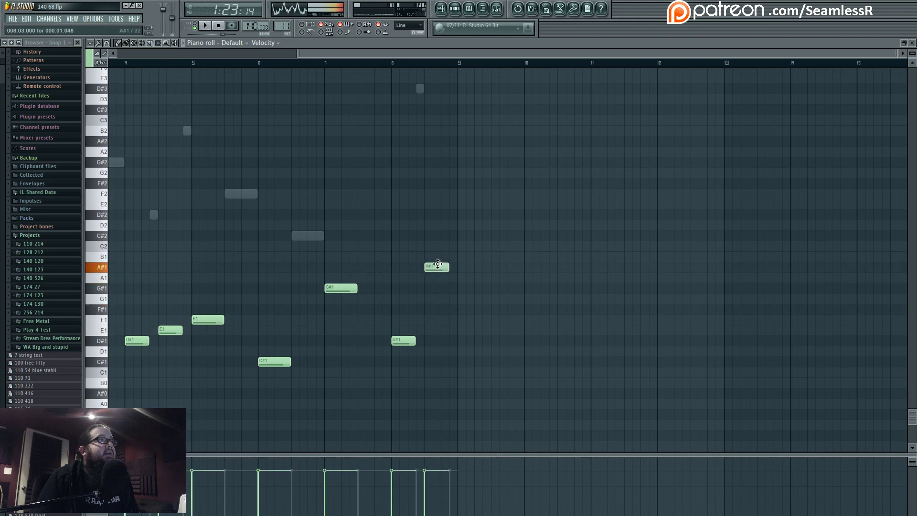
key(space)
scroll(458, 311, up, 5)
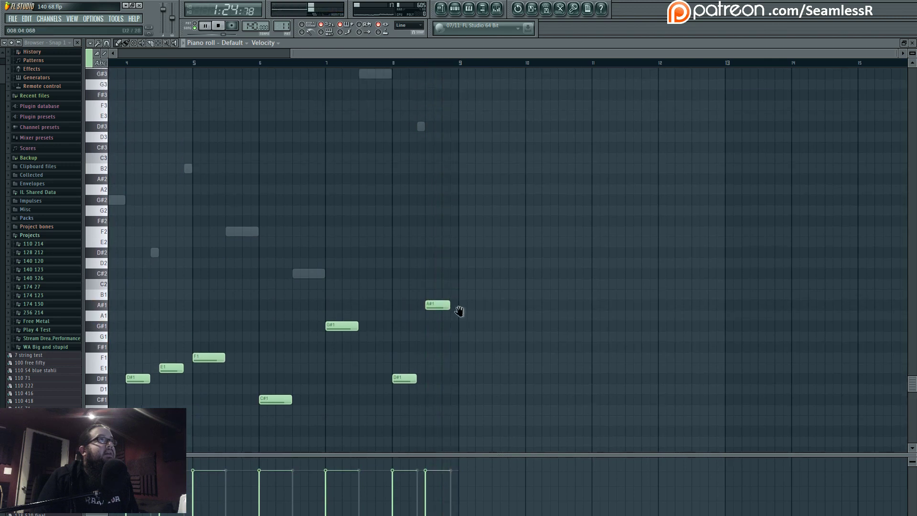
key(space)
- Isolate the Track 5 bass and the Track 8 chords in the playlist for checking the section's ending
click(442, 9)
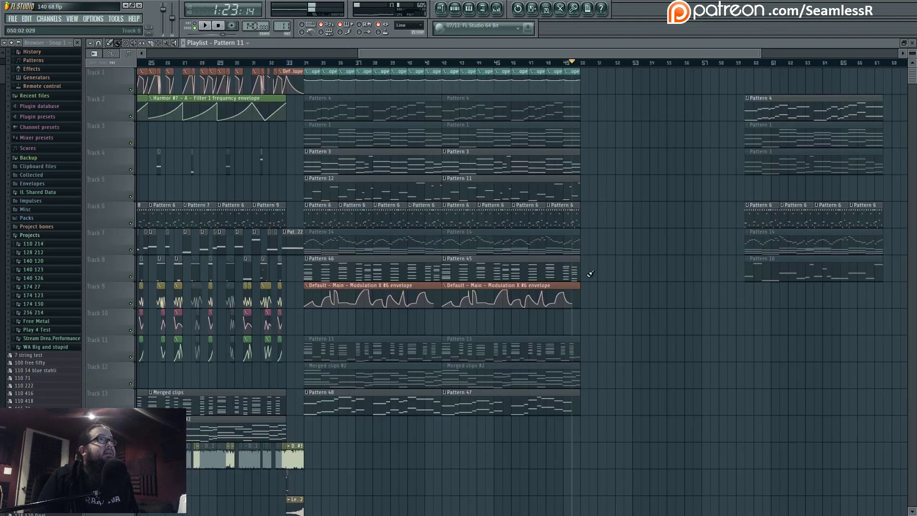
scroll(591, 273, up, 3)
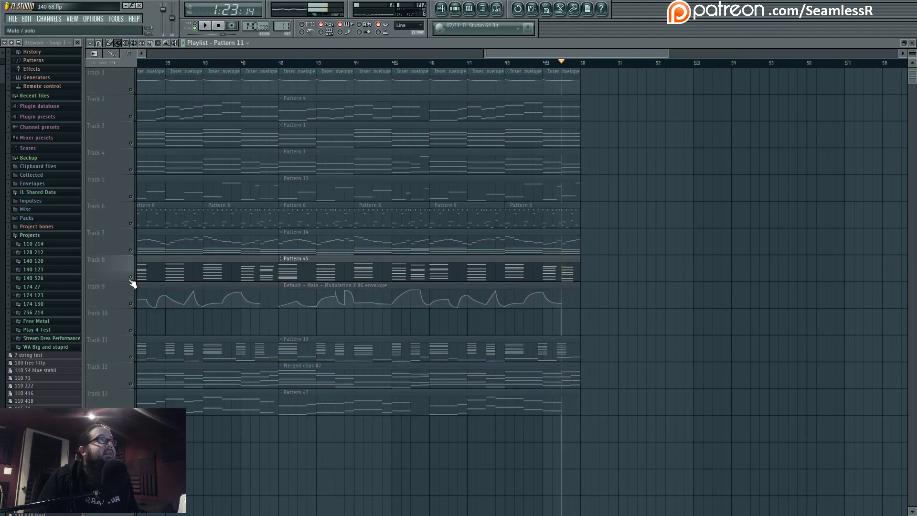
key(space)
right_click(131, 197)
click(132, 277)
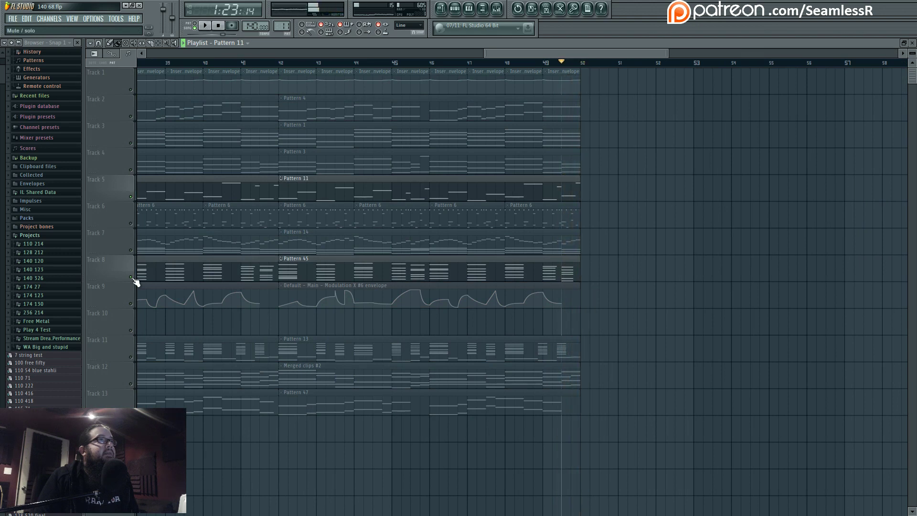
- Isolate Track 4 and try Pattern 3's last half-bar chord in bar 8 as A#2, F3, A#3 and D#4
click(132, 170)
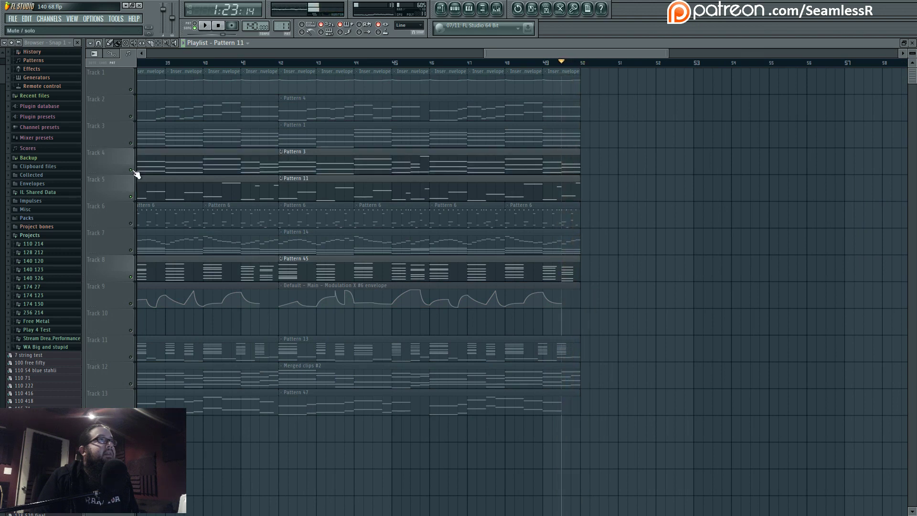
right_click(131, 170)
key(space)
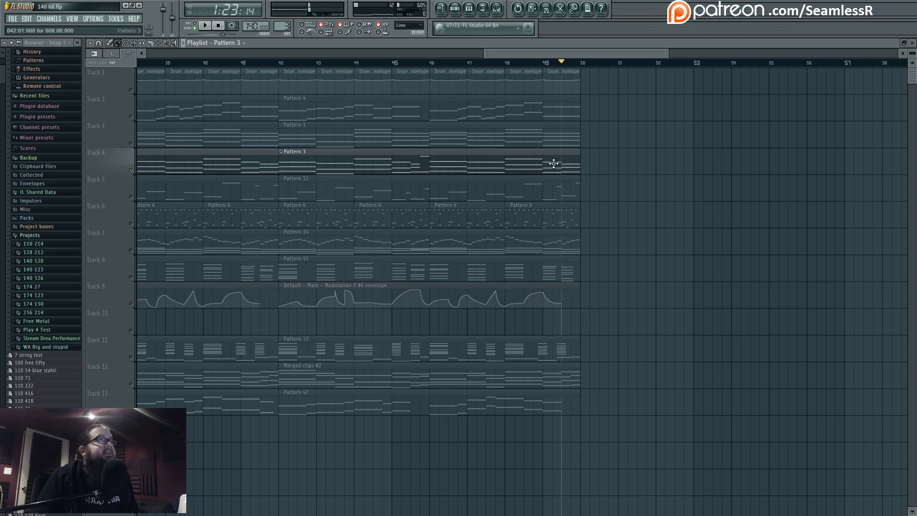
double_click(554, 164)
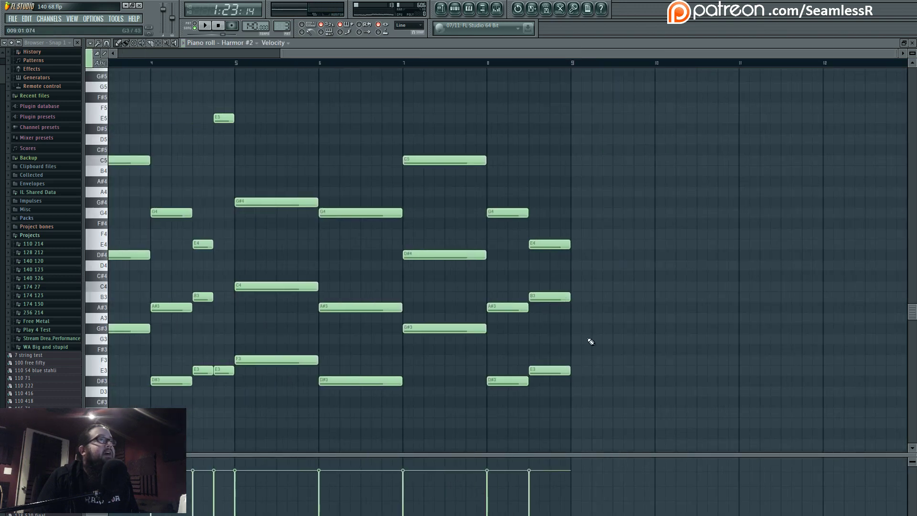
scroll(591, 341, down, 2)
drag(535, 331, 535, 399)
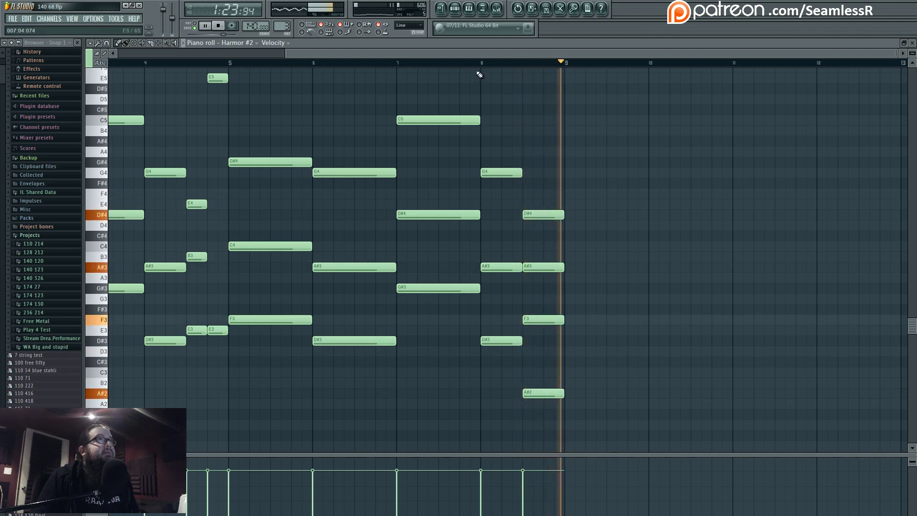
- Replay the section's ending from bar 49, first with Track 4 alone and again with the other tracks restored
click(440, 9)
click(543, 62)
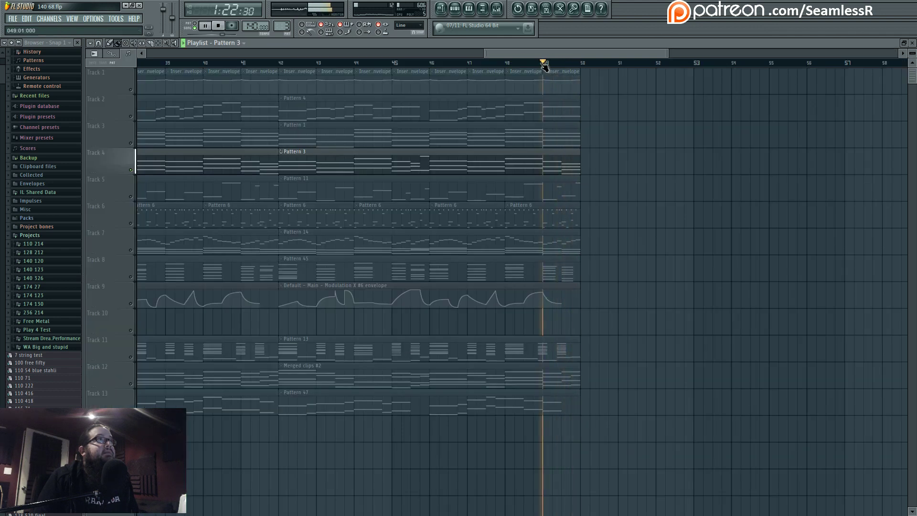
key(space)
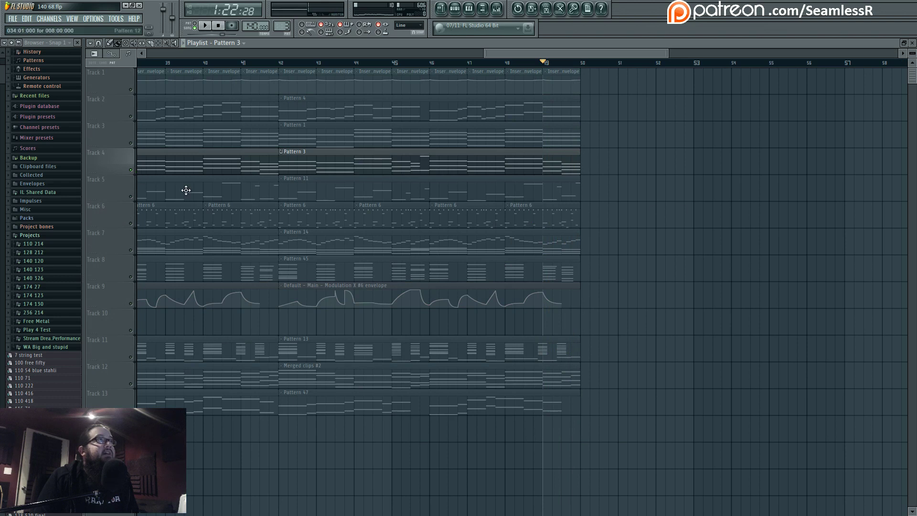
key(space)
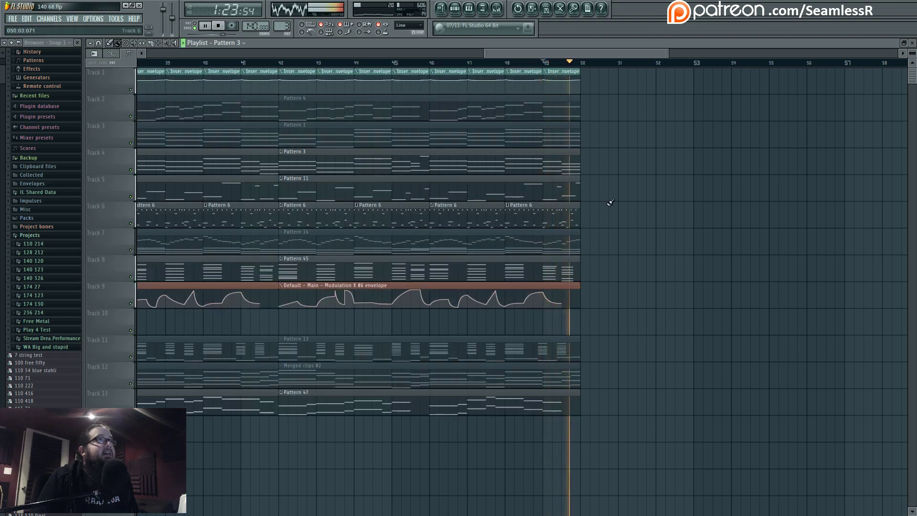
key(space)
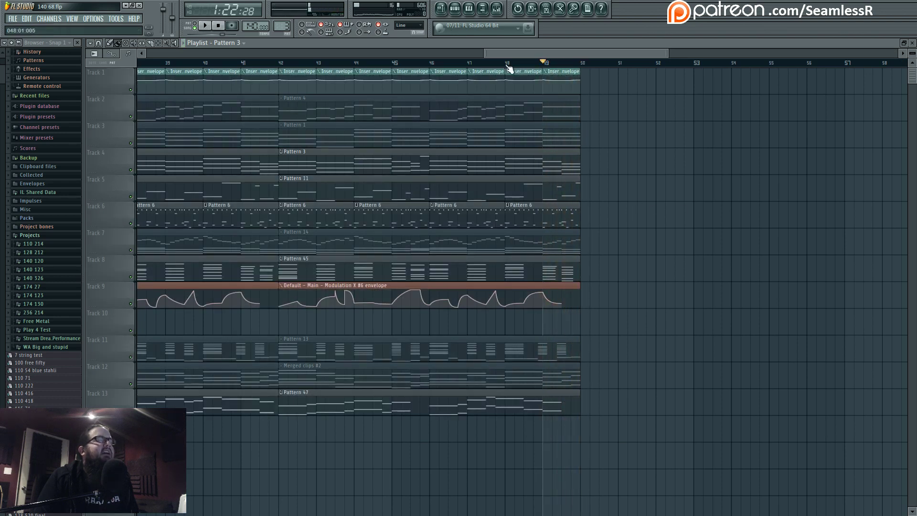
- Delete the last half-bar chord of bar 8 from Pattern 45 and from Pattern 3
double_click(570, 274)
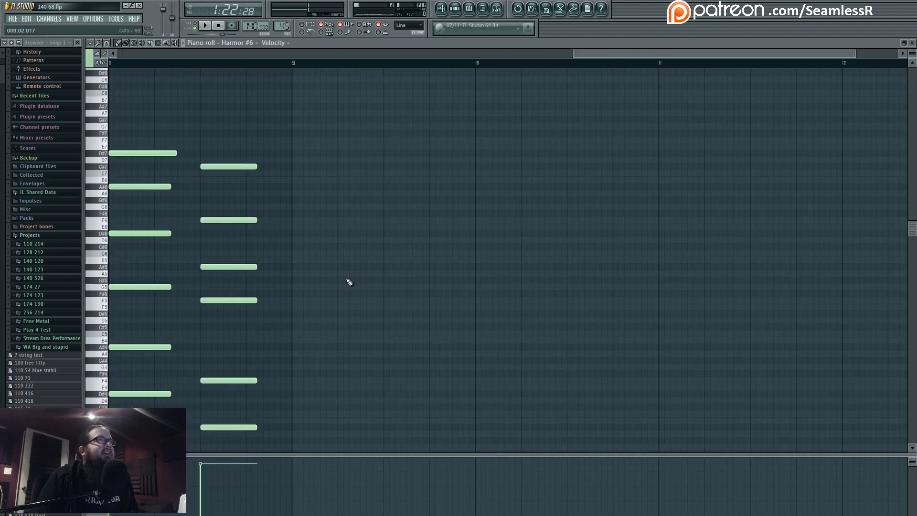
click(440, 10)
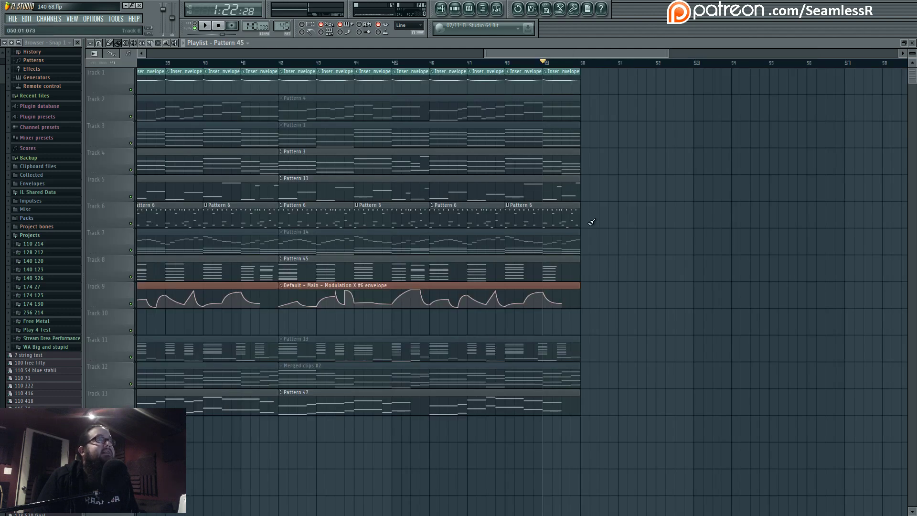
double_click(562, 168)
key(ctrl+z)
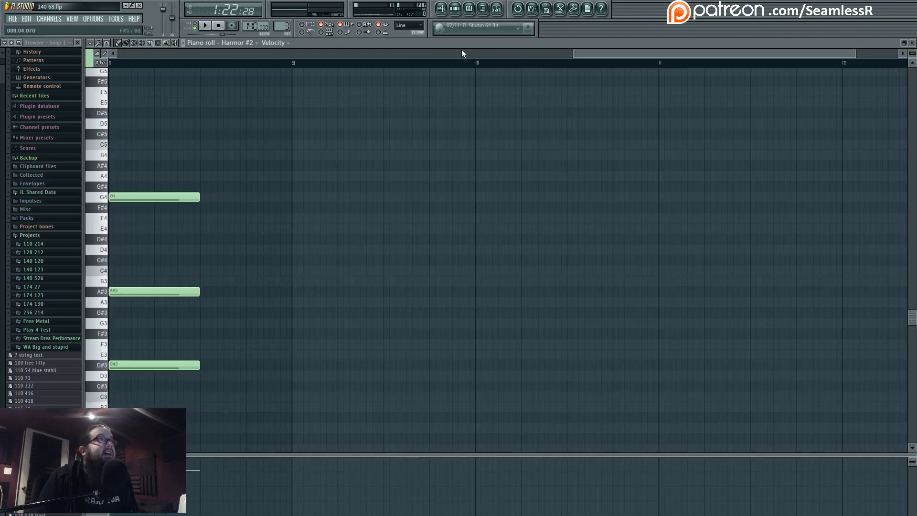
click(444, 10)
- Delete the Default and Harmor #4 bass notes in the second half of bar 8 in Pattern 11
double_click(568, 195)
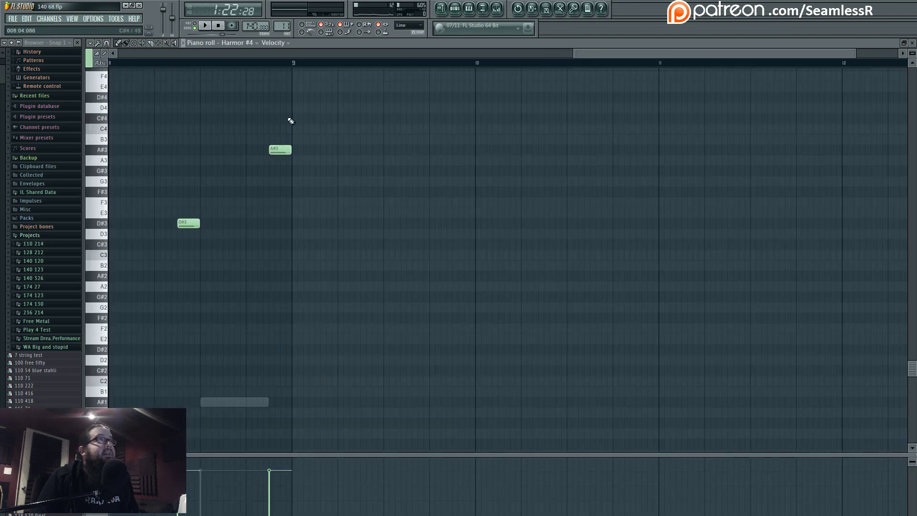
click(441, 9)
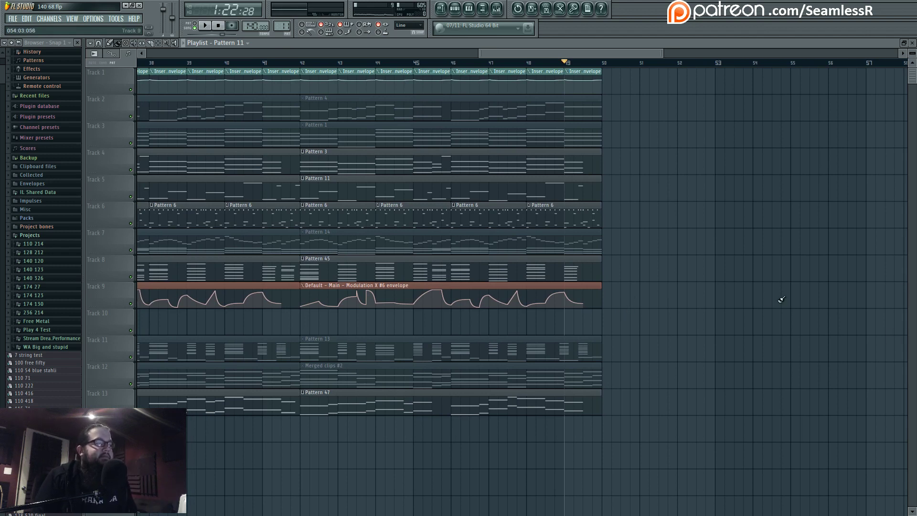
key(space)
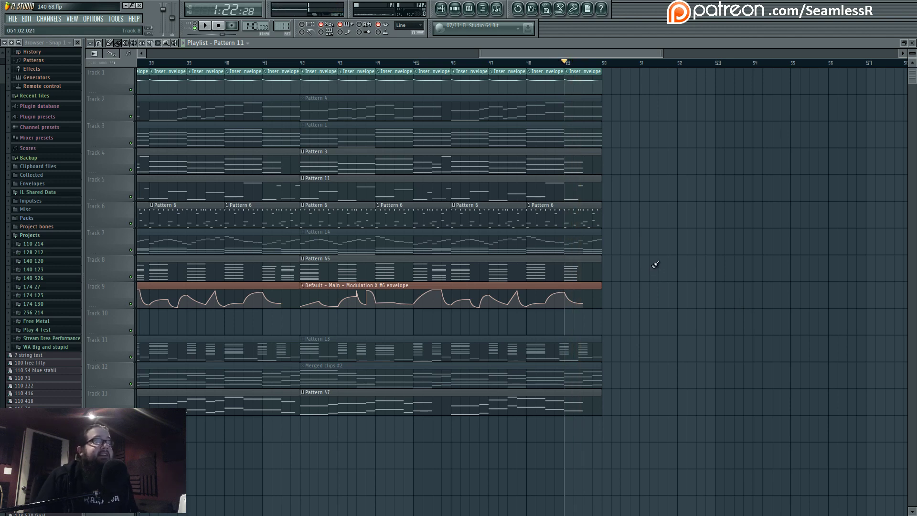
- Play the section through from bar 34 and check the Harmor #10 melody in Pattern 48
drag(591, 68, 597, 69)
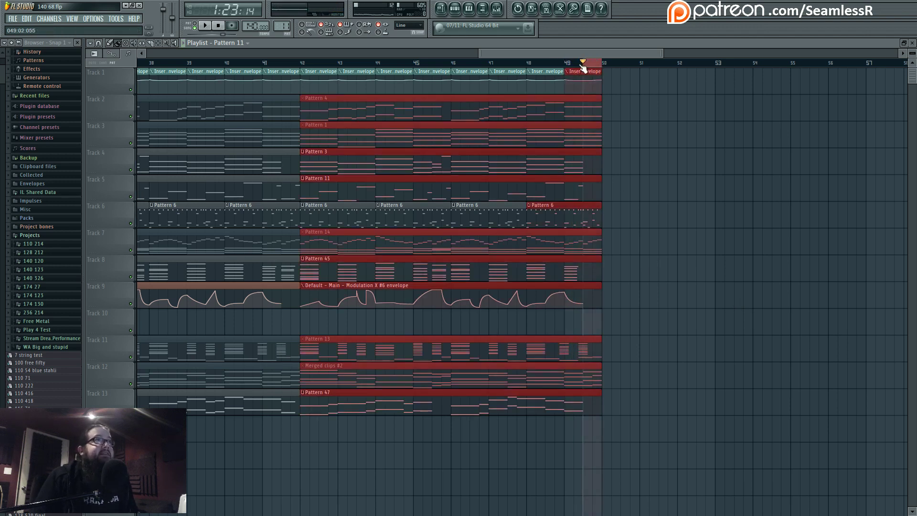
click(583, 71)
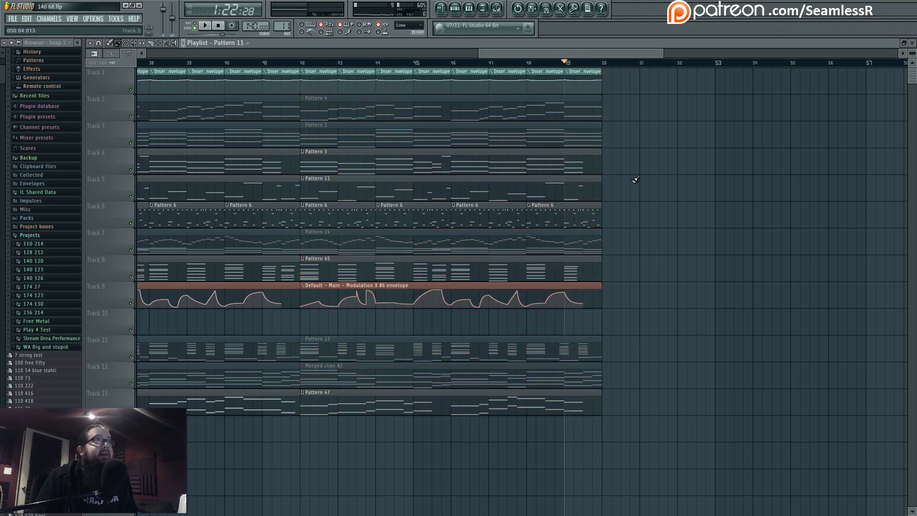
scroll(661, 280, down, 4)
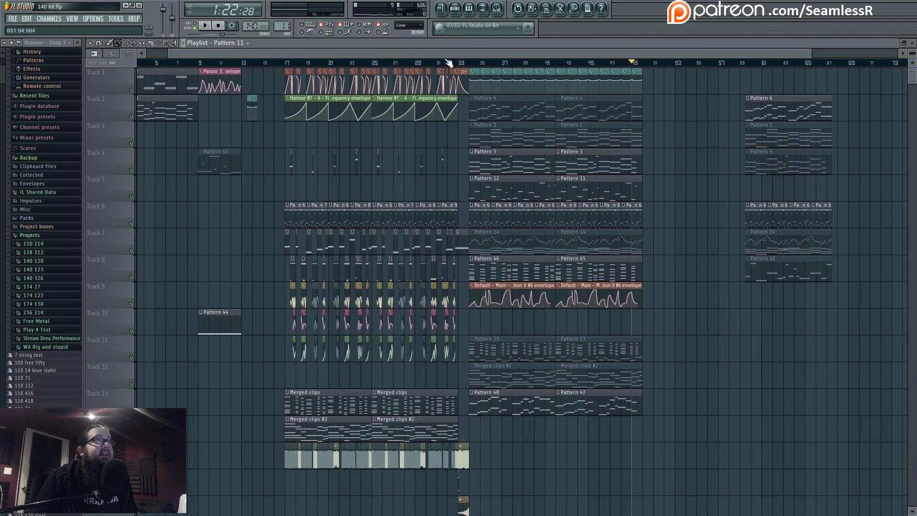
key(space)
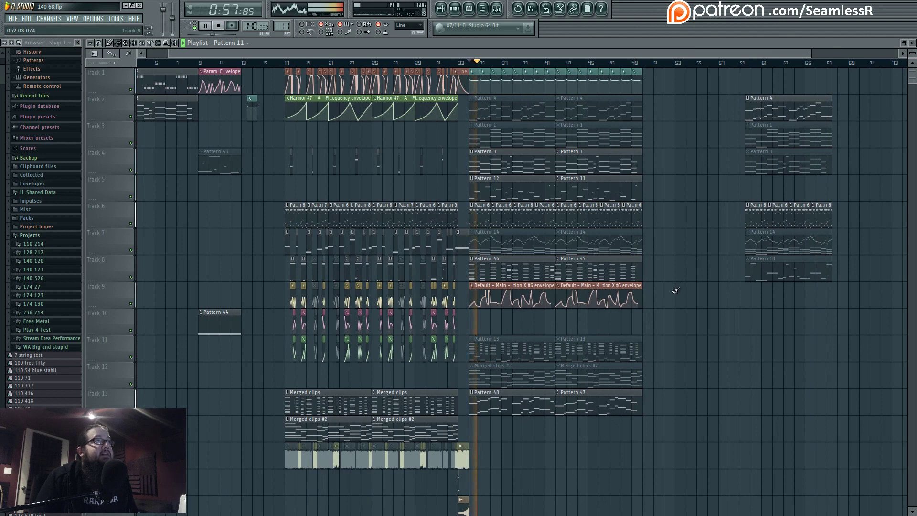
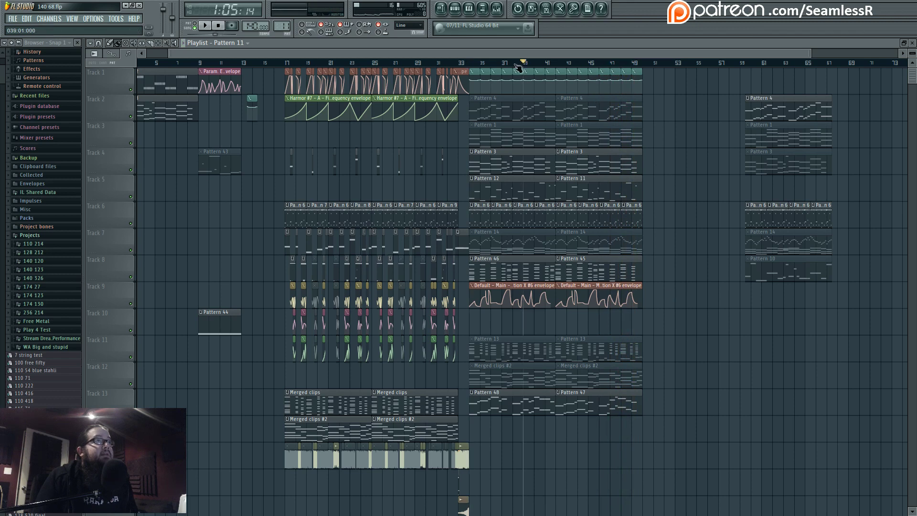
double_click(521, 382)
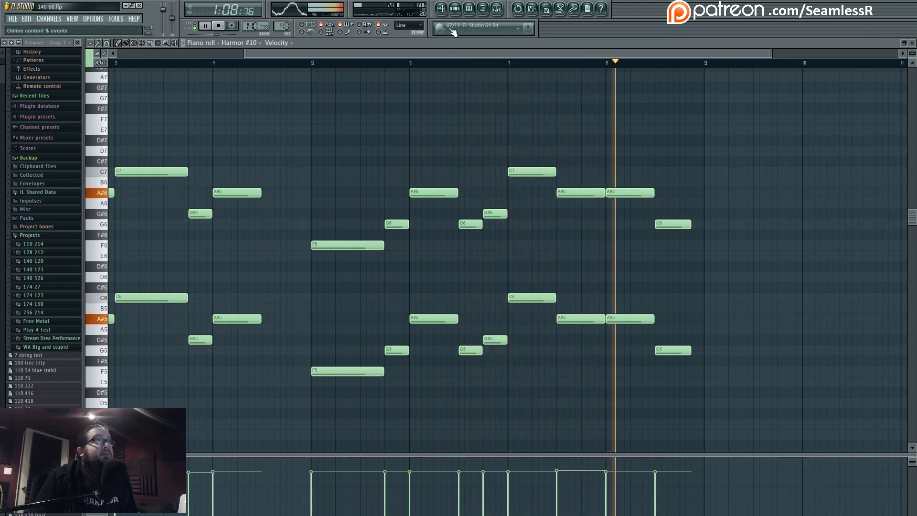
click(442, 9)
- Slice the Track 8 chord clips: Pattern 45 at bars 47 and 48, and Pattern 46 at bars 39 and 40
scroll(546, 370, up, 5)
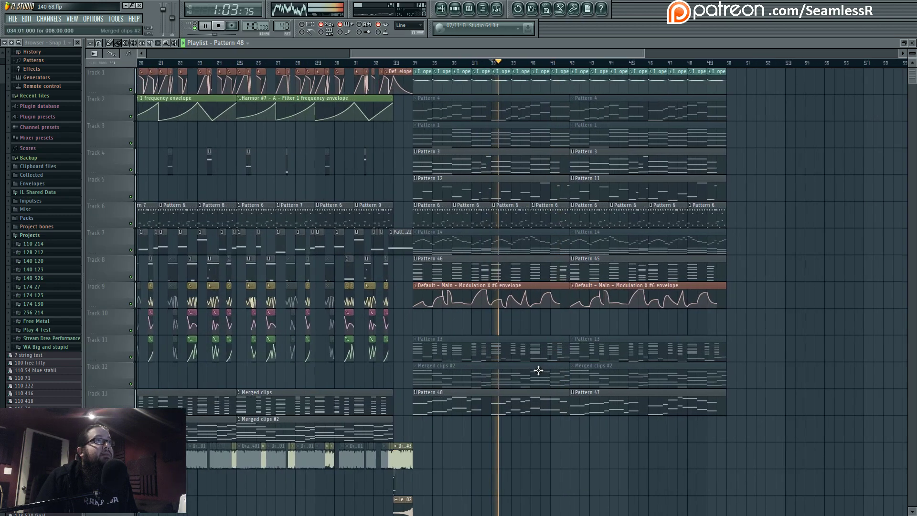
click(151, 43)
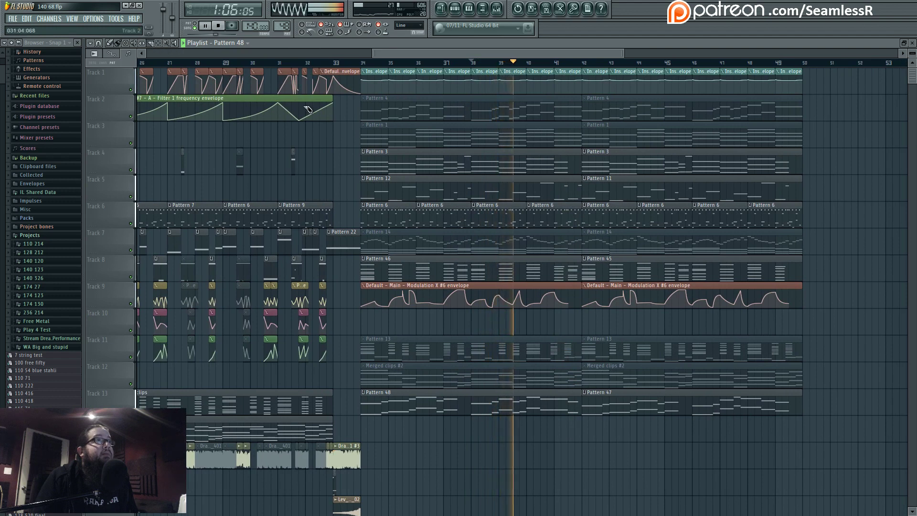
click(719, 266)
click(748, 269)
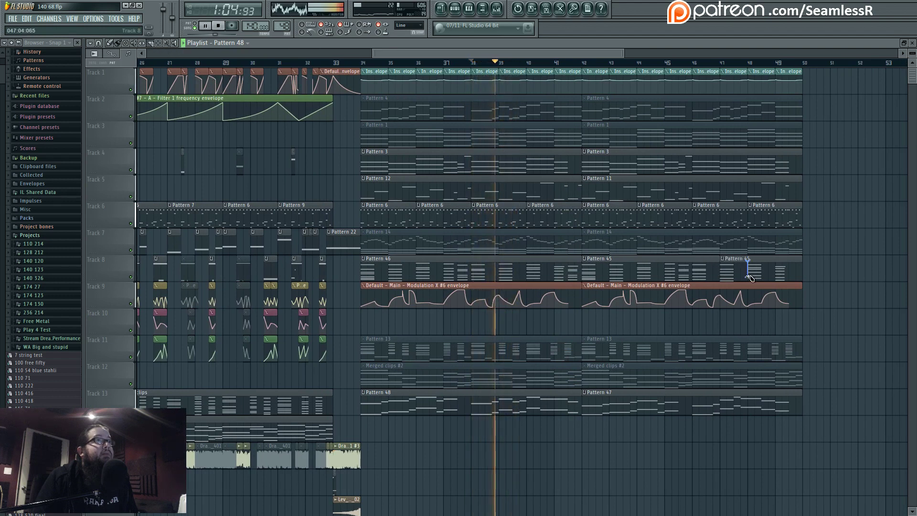
click(500, 271)
click(527, 271)
- Replace the one-bar Pattern 46 slice at bar 39 on Track 8 with the matching Pattern 45 slice
click(118, 43)
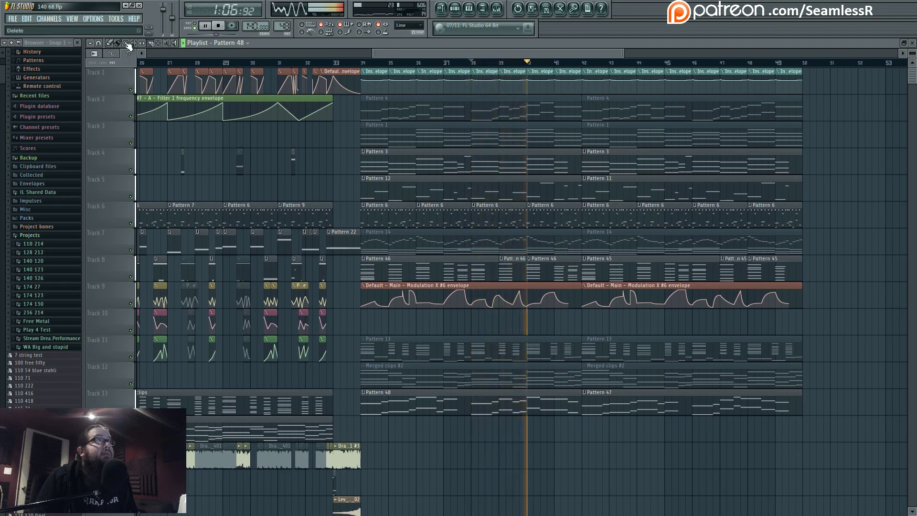
right_click(515, 269)
click(637, 271)
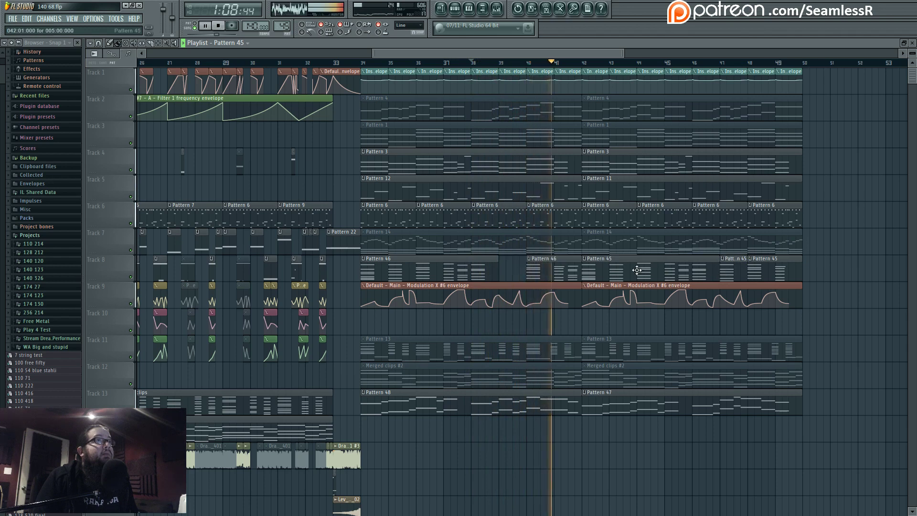
click(506, 271)
key(space)
key(space)
- Raise the first pair of Harmor #10 melody notes in bar 6 of Pattern 48 to C#7 and C#6
double_click(511, 393)
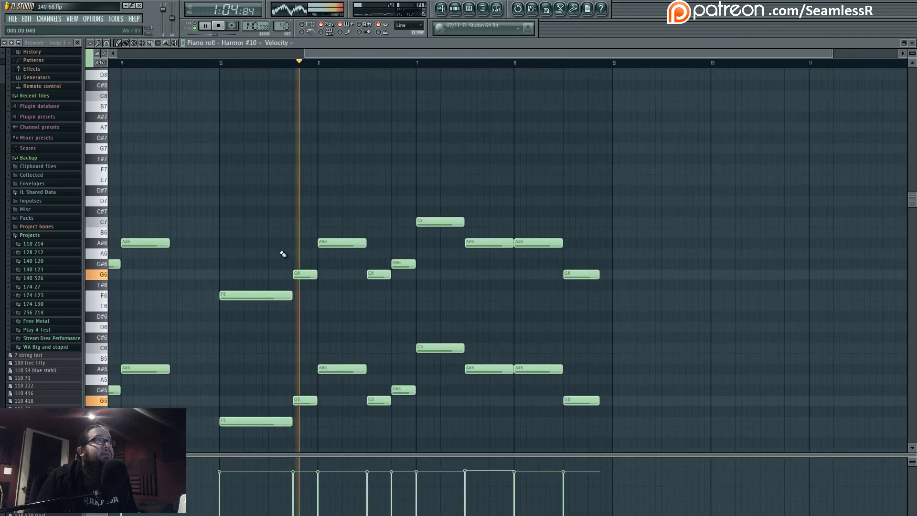
drag(322, 206, 343, 334)
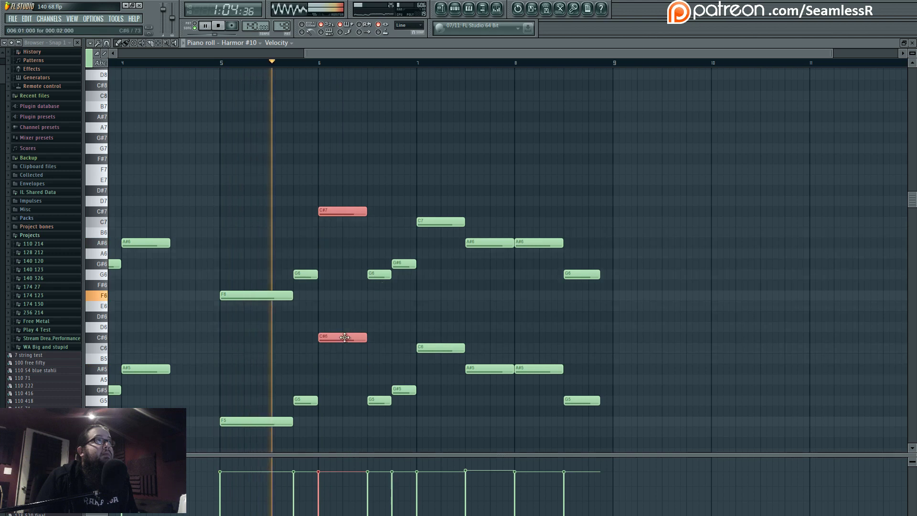
click(403, 321)
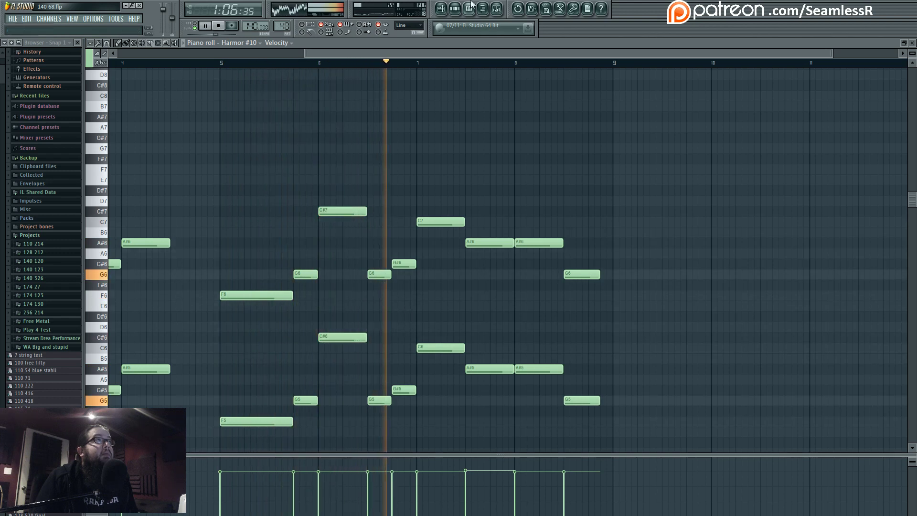
key(F5)
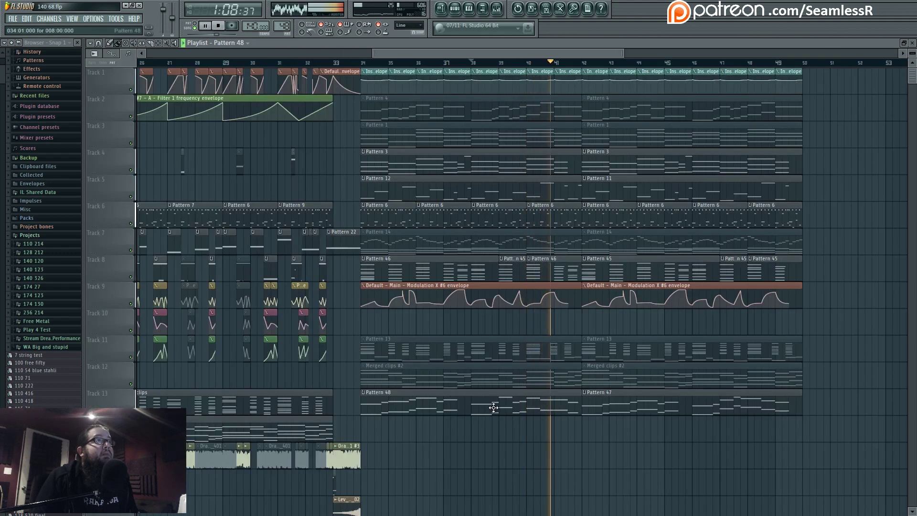
- Lower the bar 6 bass notes in Pattern 12 to C#1 on Default and C#2 on Harmor #4, and replay the section
double_click(499, 226)
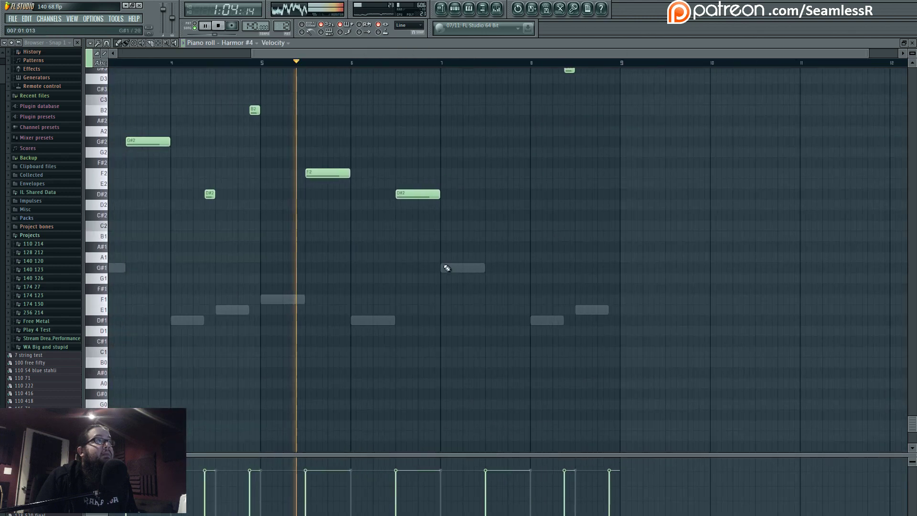
double_click(369, 325)
drag(369, 320, 372, 343)
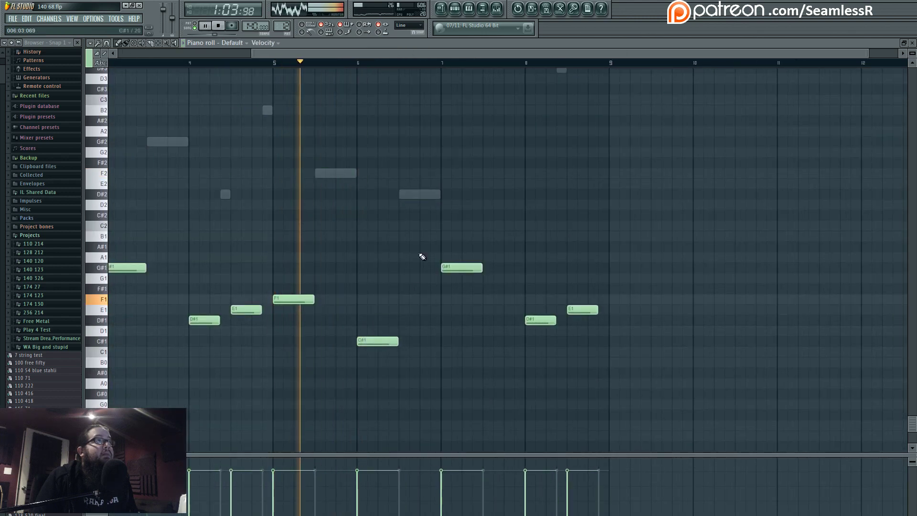
double_click(421, 196)
drag(421, 196, 421, 216)
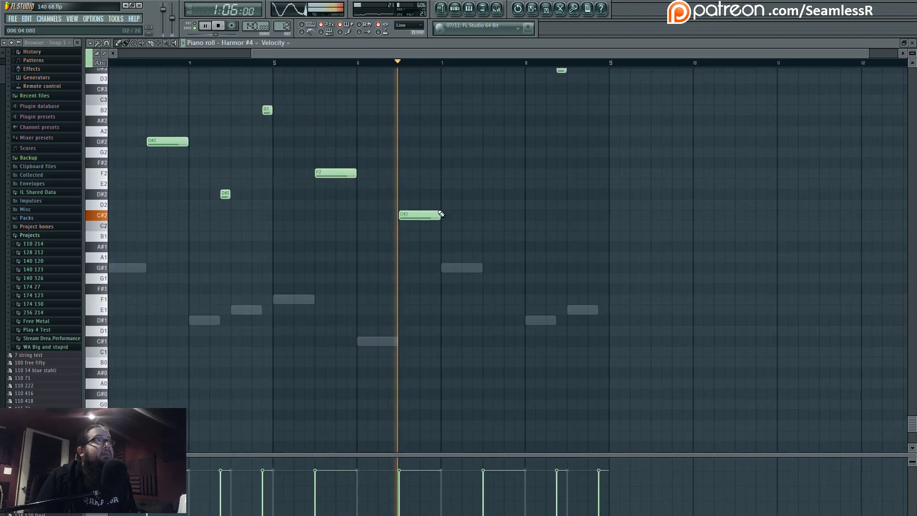
scroll(452, 157, up, 3)
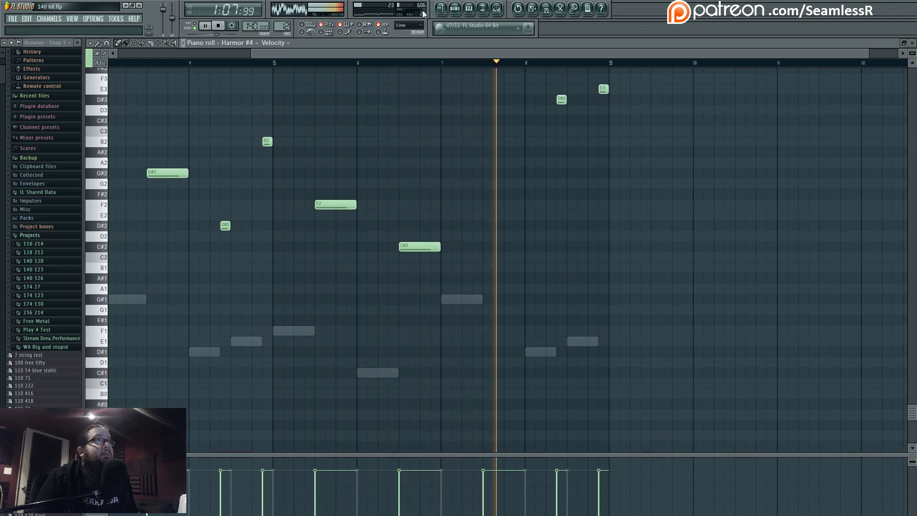
click(441, 8)
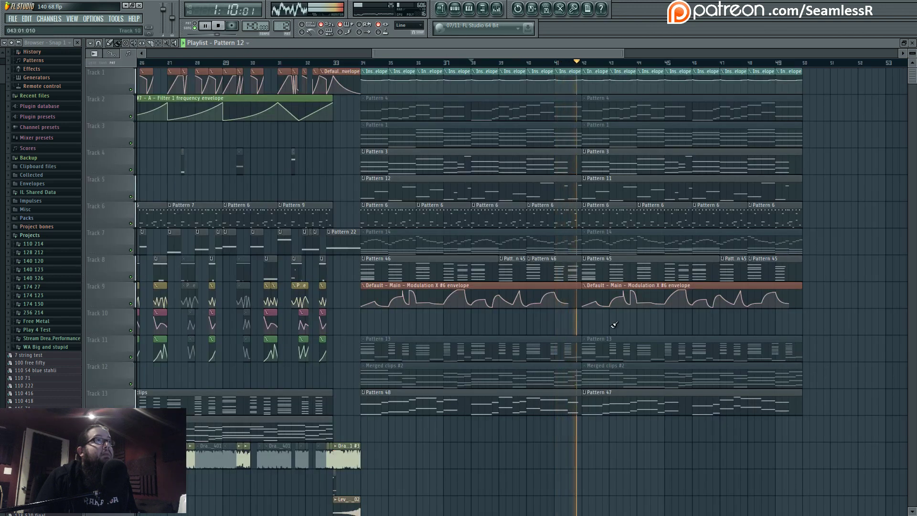
drag(648, 322, 623, 333)
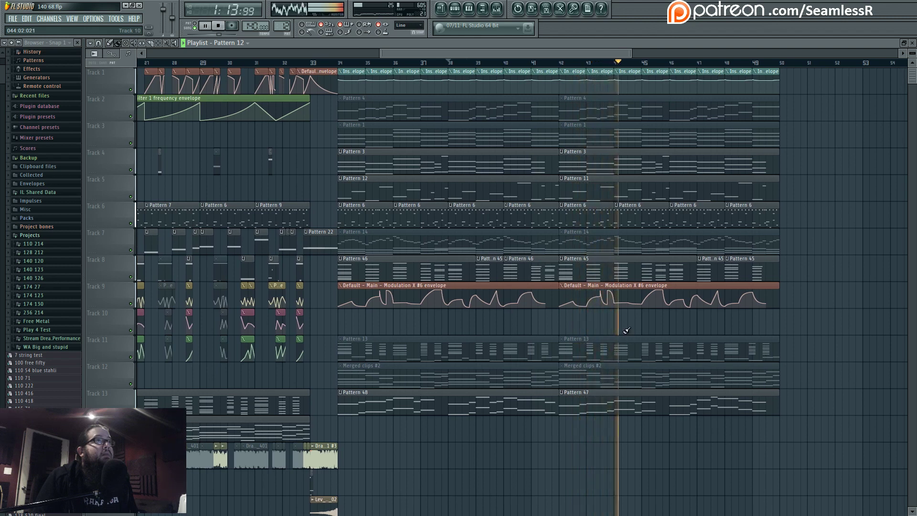
- Replay the section from bar 34 and check the Pattern 6 drum clips on Track 6
drag(633, 323, 645, 343)
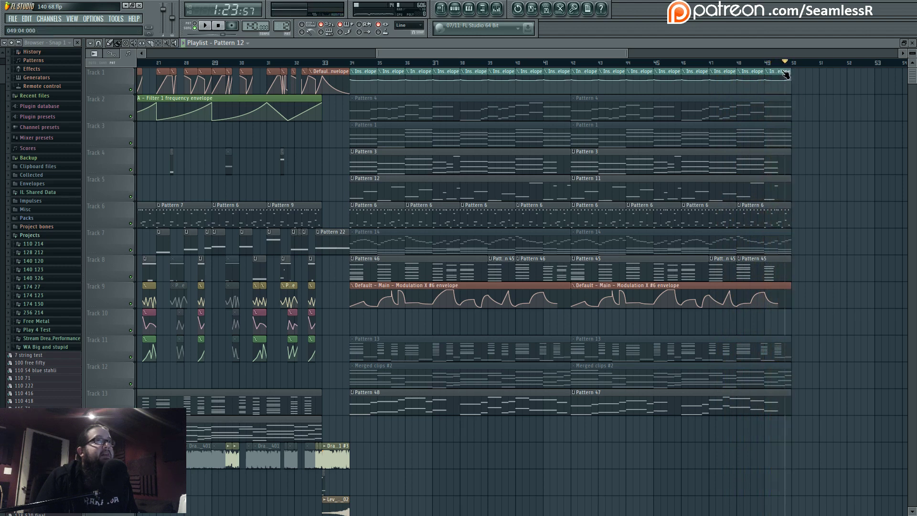
key(space)
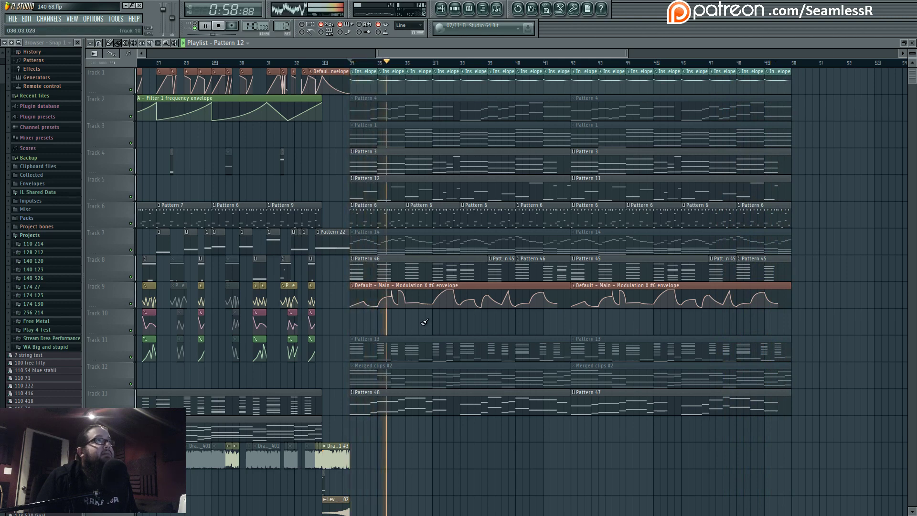
scroll(428, 323, right, 3)
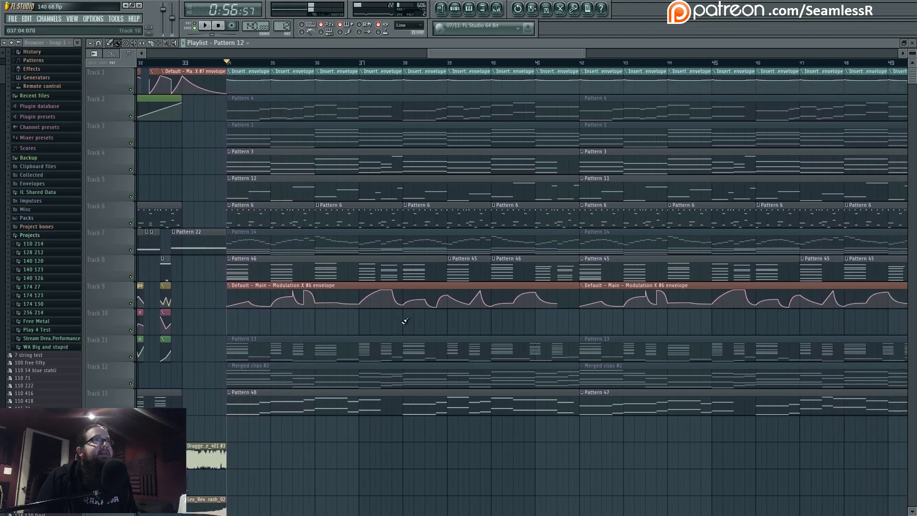
drag(305, 213, 762, 217)
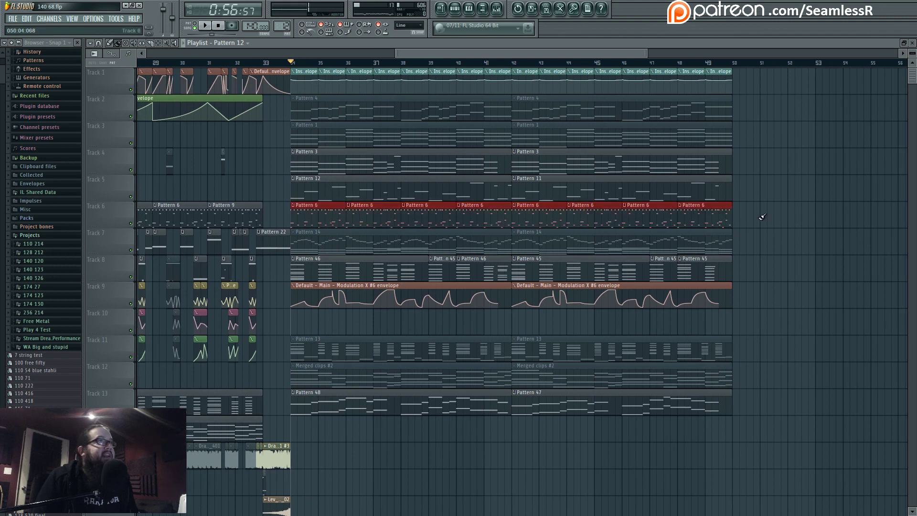
ctrl+click(781, 215)
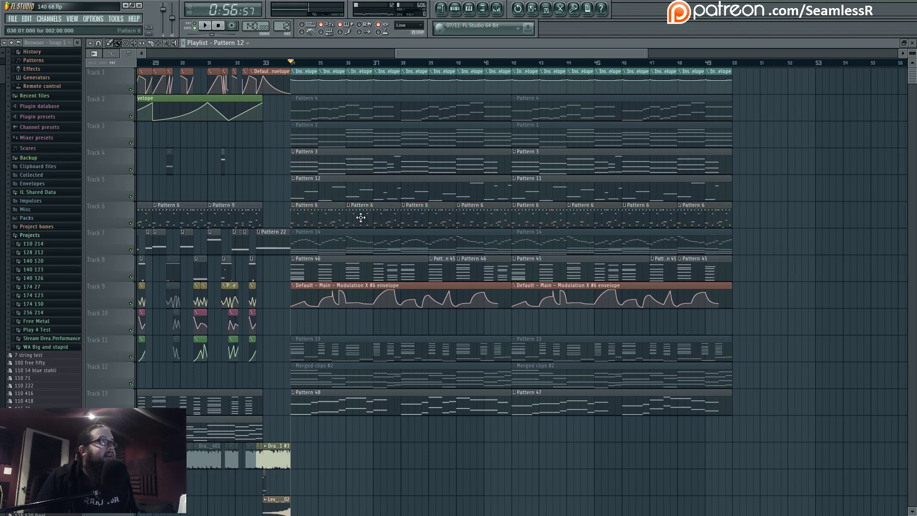
key(space)
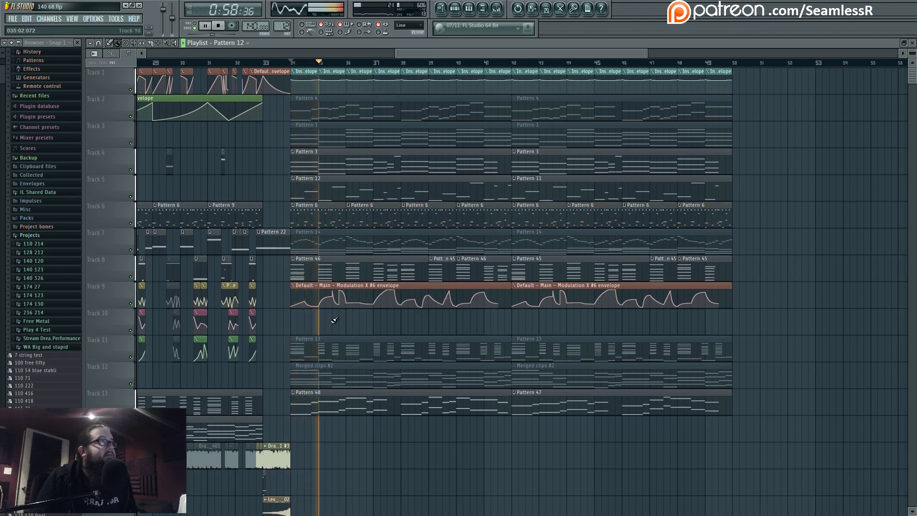
- Make the Pattern 6 clip at bar 34 on Track 6 unique and move the third hits on both kick channels to step 23
scroll(282, 216, up, 3)
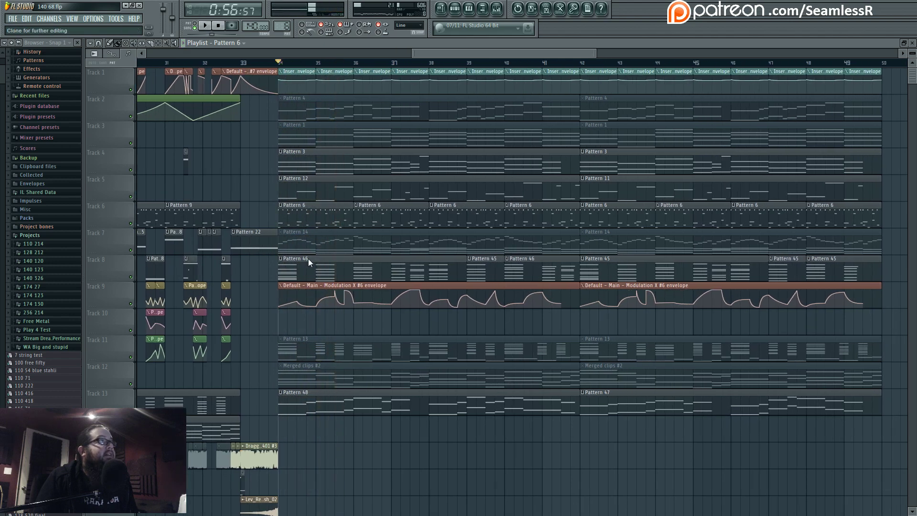
double_click(307, 210)
click(457, 9)
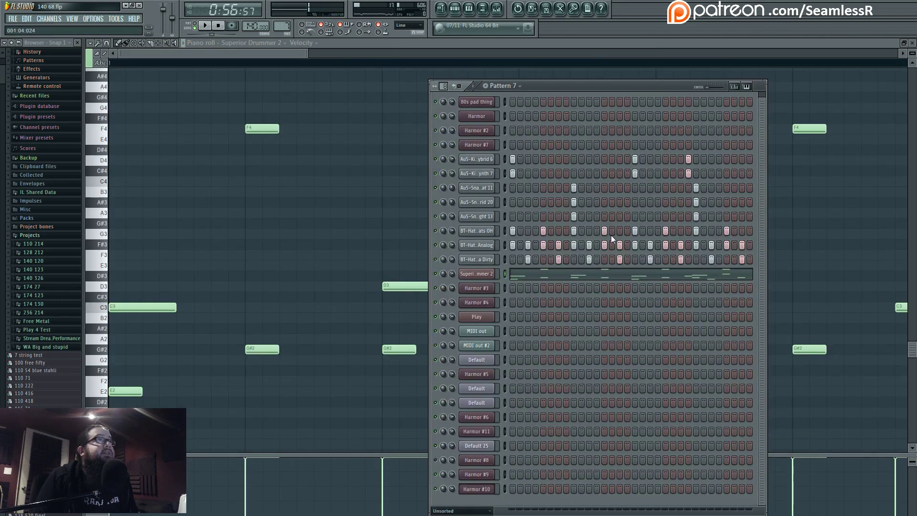
click(683, 159)
click(683, 173)
key(space)
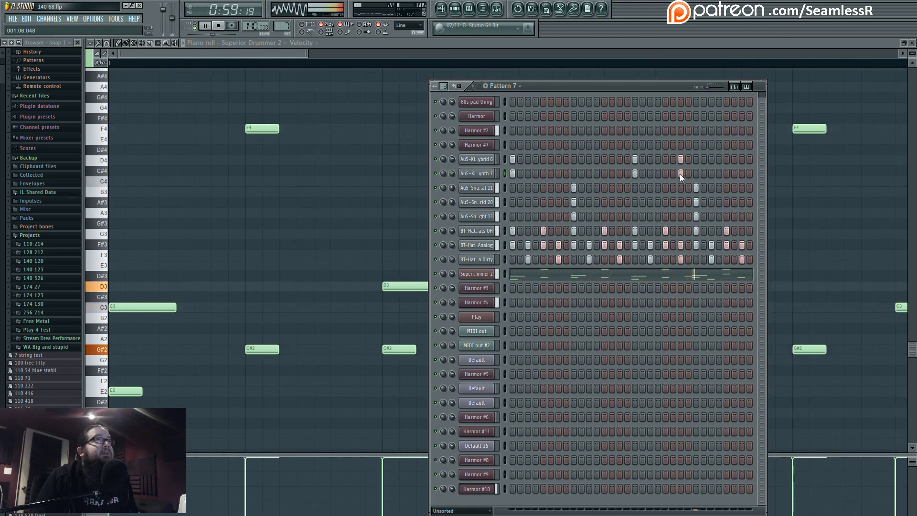
- Move the short C3 note on Superior Drummer 2 and the third hits on both kick channels earlier to step 22
key(F5)
click(683, 276)
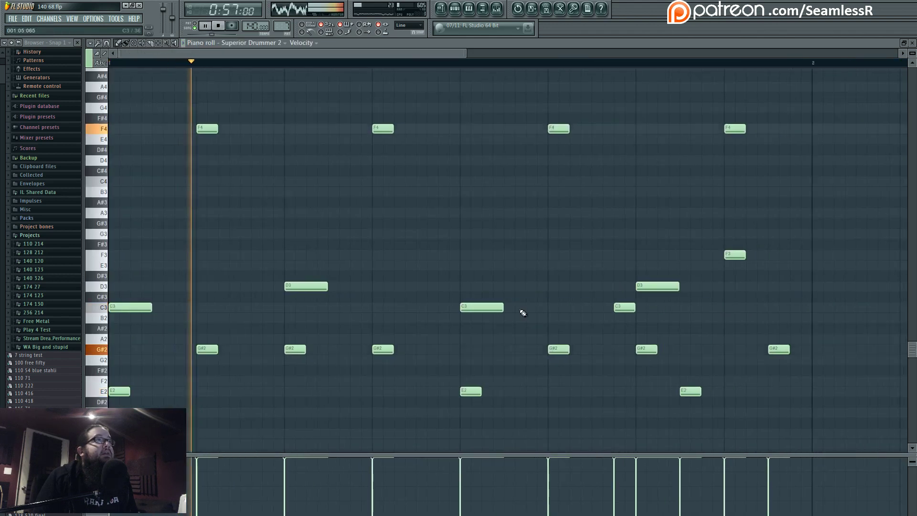
drag(470, 309, 454, 308)
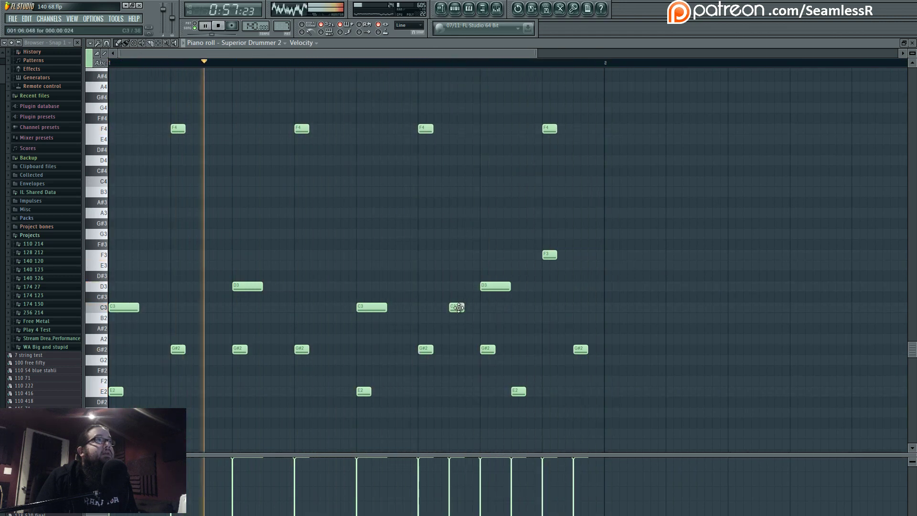
drag(460, 311, 445, 312)
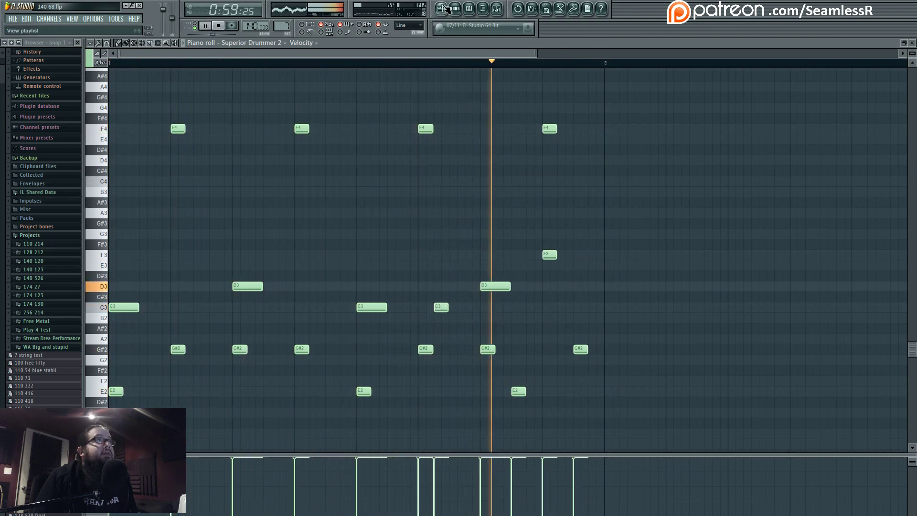
click(450, 9)
key(F6)
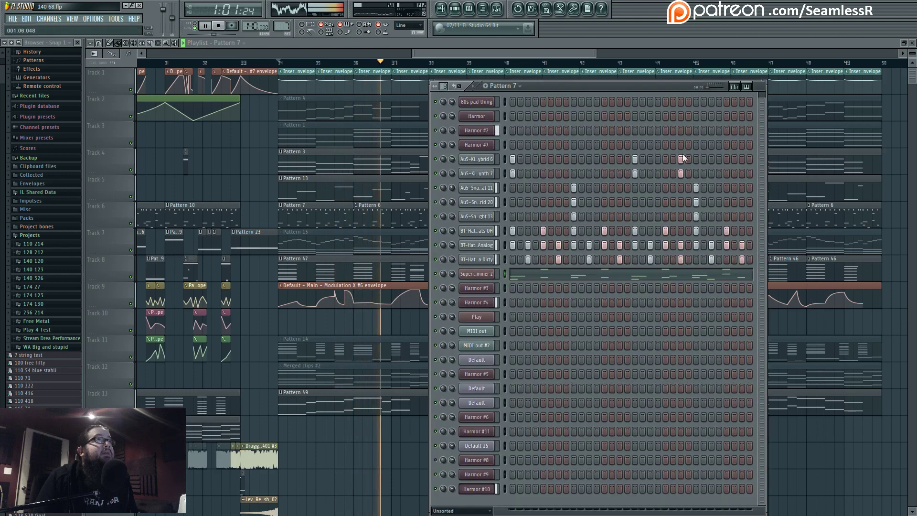
click(674, 174)
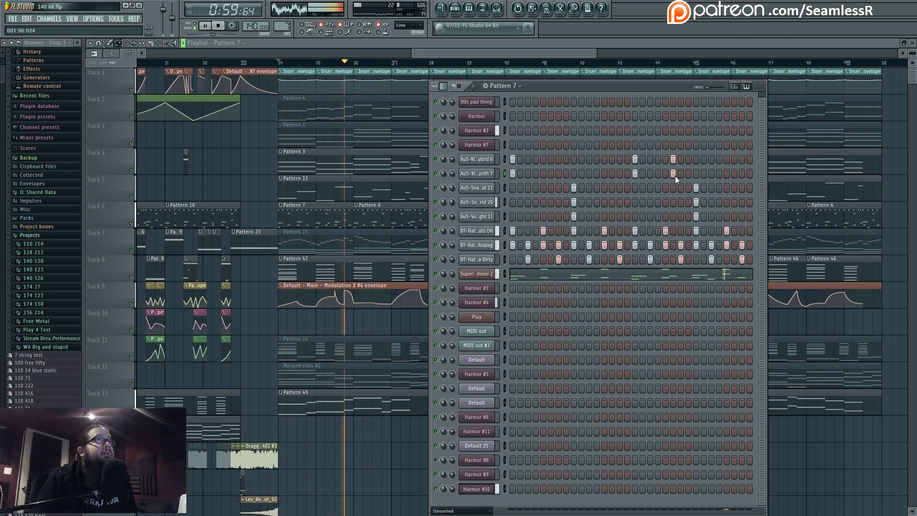
- Remove the step 22 hits from both kick channels and check the matching Superior Drummer 2 notes
right_click(674, 174)
right_click(674, 160)
click(676, 274)
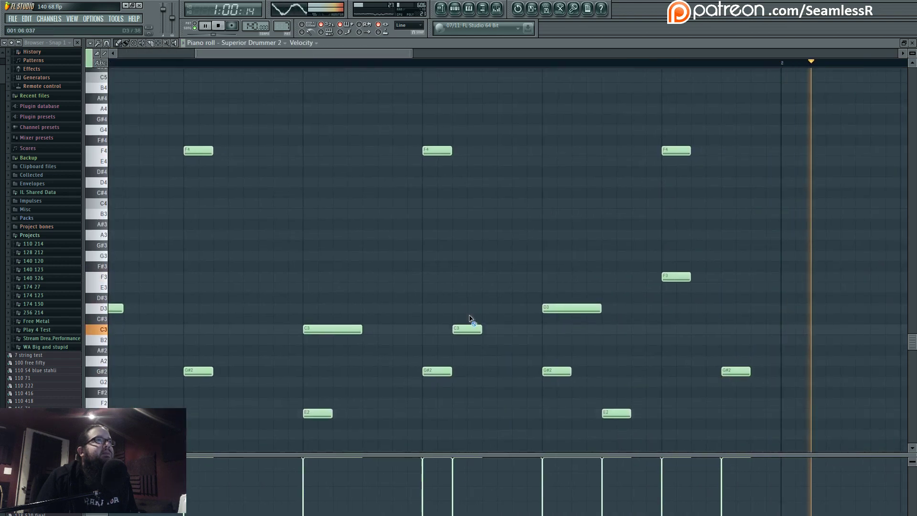
key(F5)
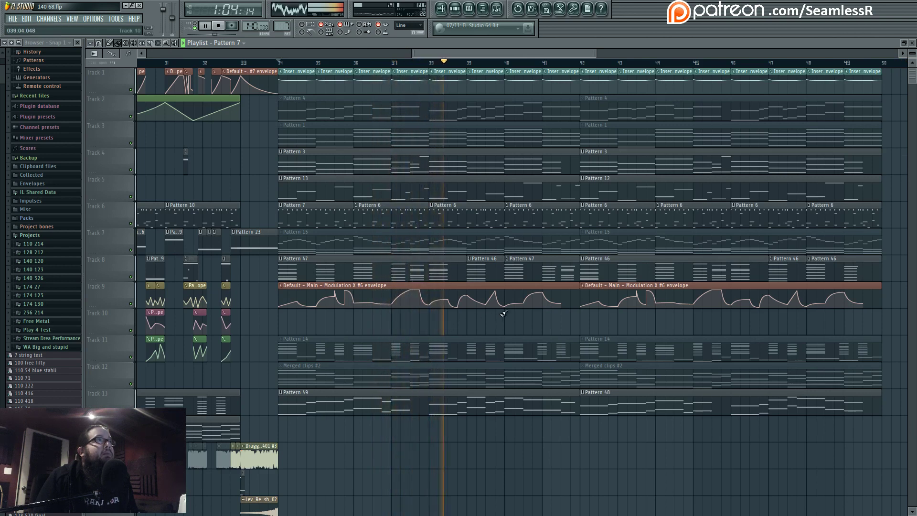
- Make the Pattern 6 clip at bar 38 on Track 6 unique, play from bar 38 and open its step sequence
click(433, 206)
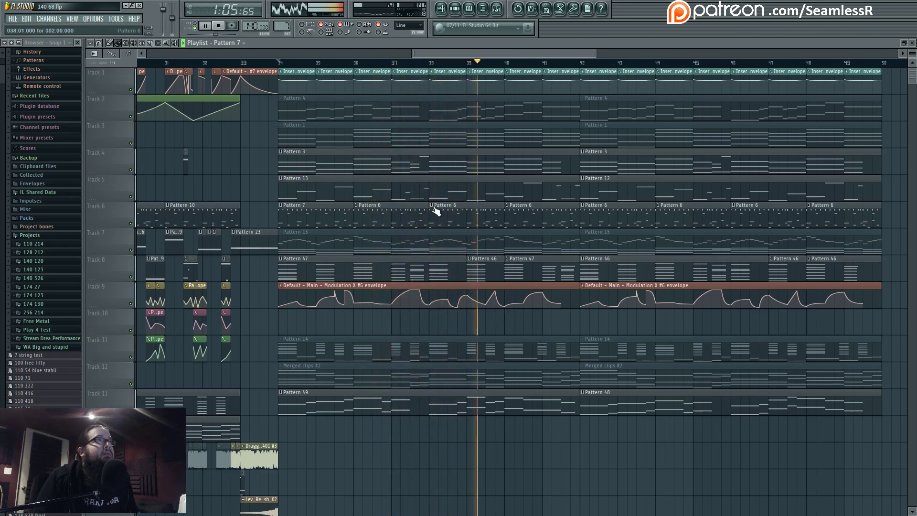
click(450, 256)
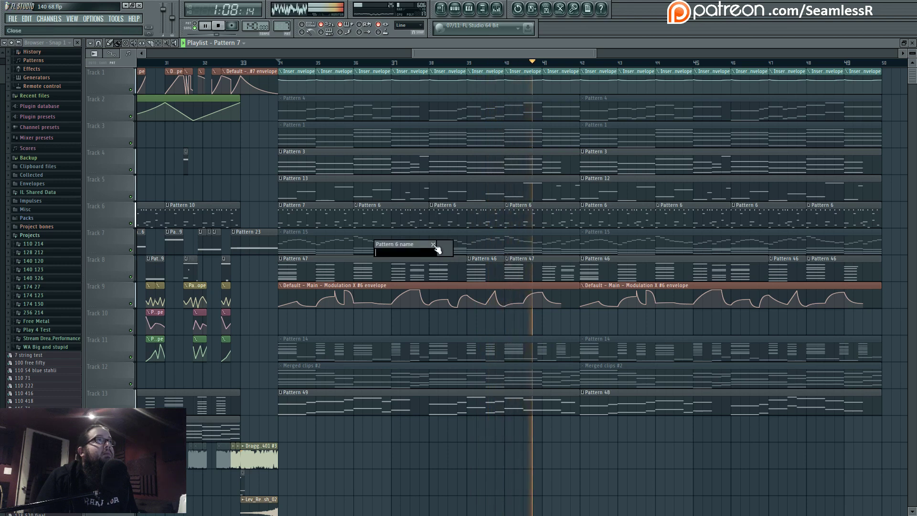
click(433, 244)
click(431, 64)
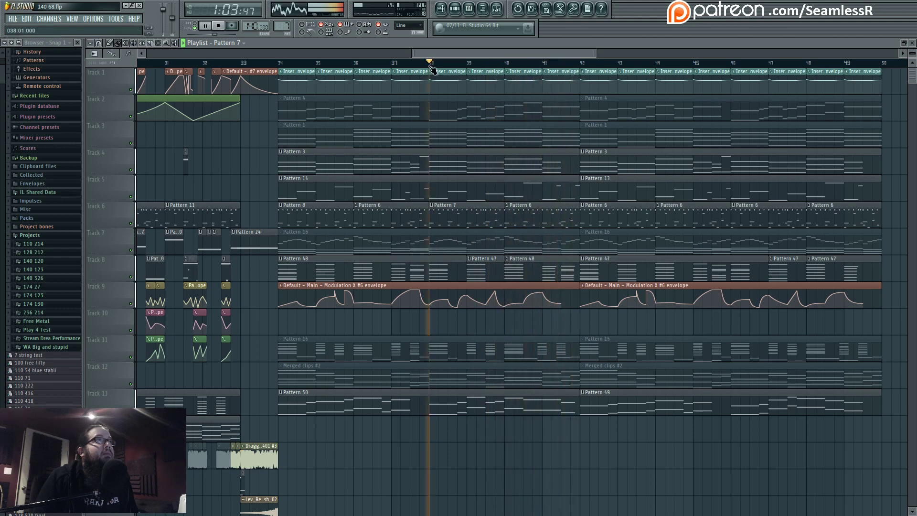
double_click(461, 213)
scroll(468, 285, down, 3)
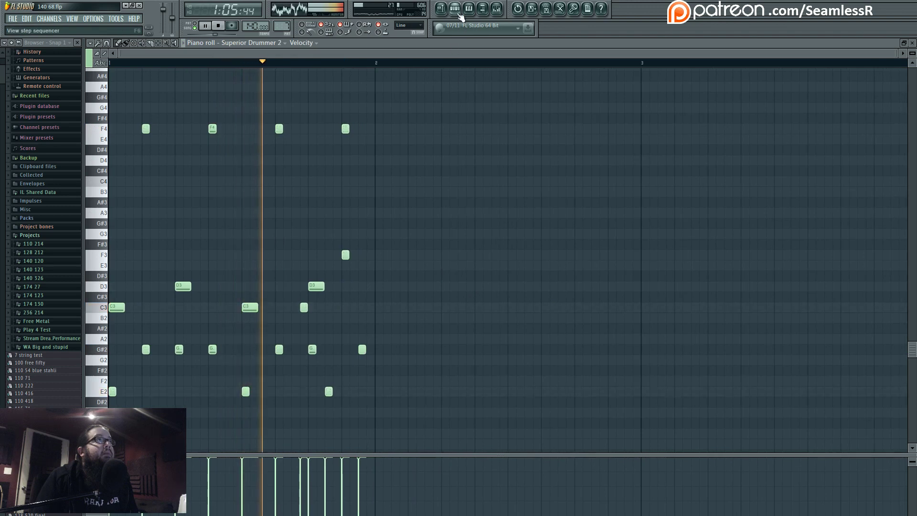
click(460, 14)
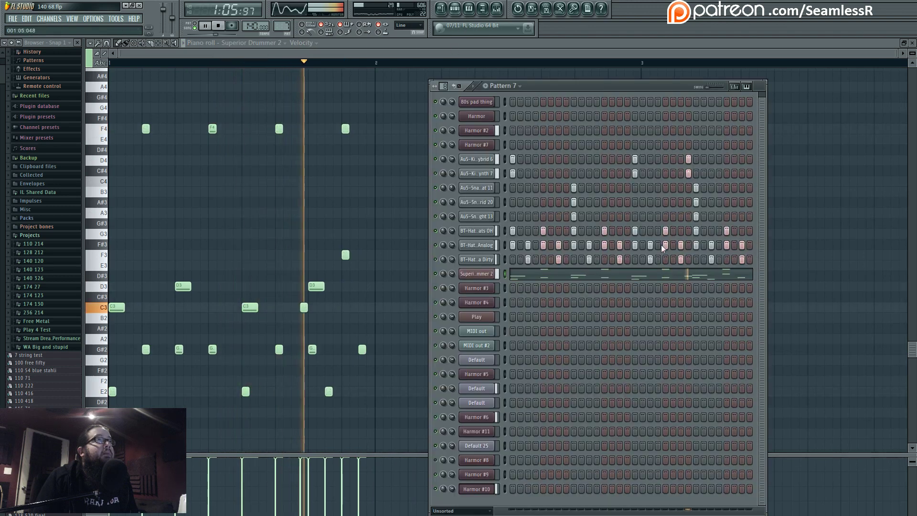
- Move the third hits on both kick channels to step 23, add hits at step 26, and replay from bar 38
right_click(688, 159)
click(682, 159)
click(682, 171)
click(704, 159)
click(706, 171)
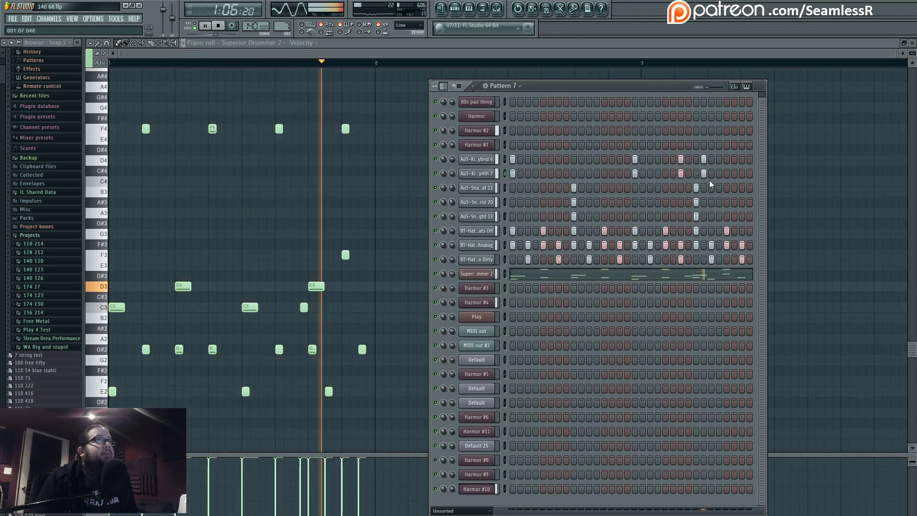
key(space)
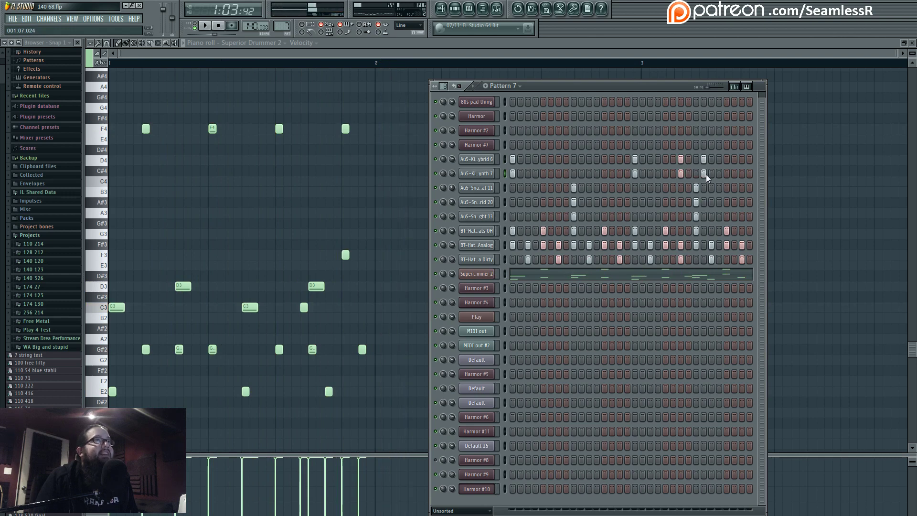
key(space)
- Replace the step 26 hits on both kick channels with hits at step 29
click(682, 159)
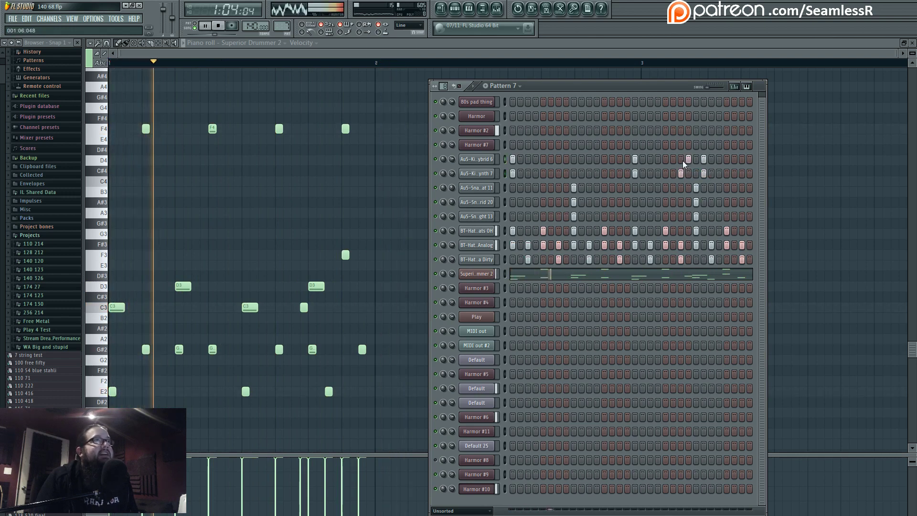
click(727, 159)
click(727, 173)
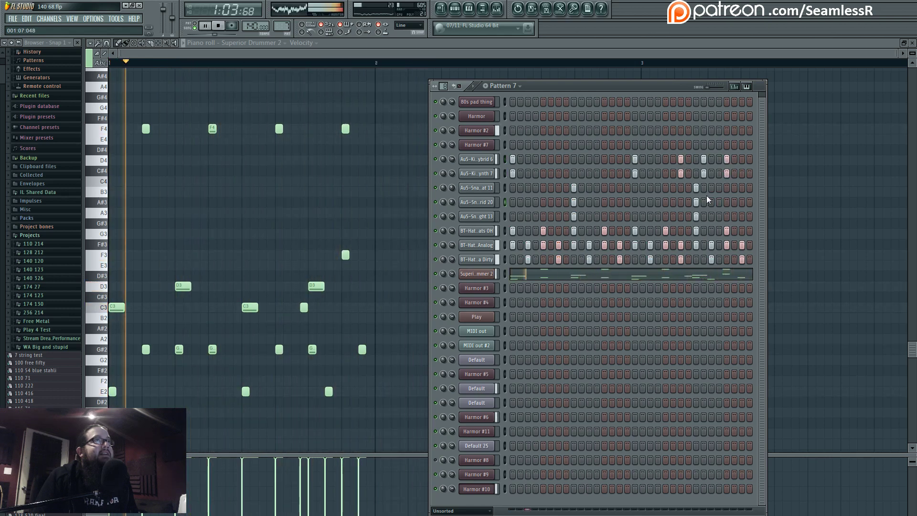
click(704, 174)
click(702, 161)
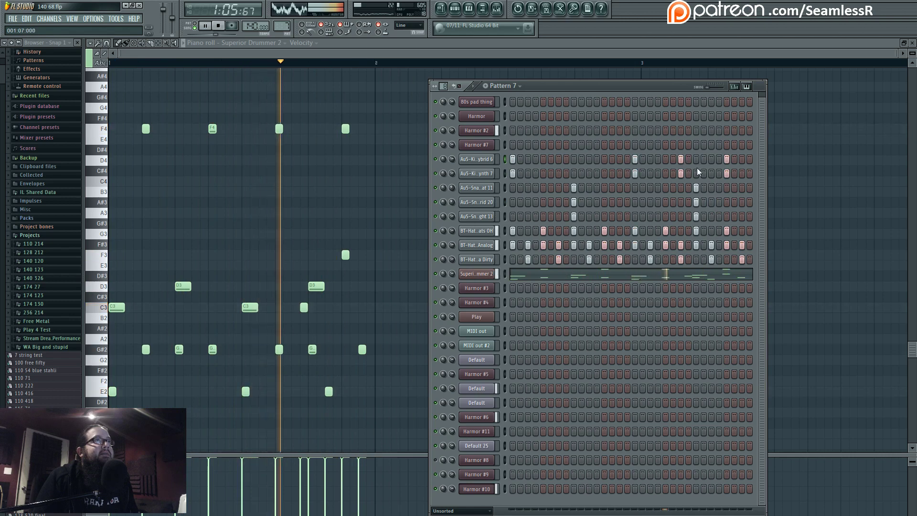
- Try the third hits on both kick channels at step 21 and step 24, and return them to step 23
right_click(681, 162)
right_click(679, 171)
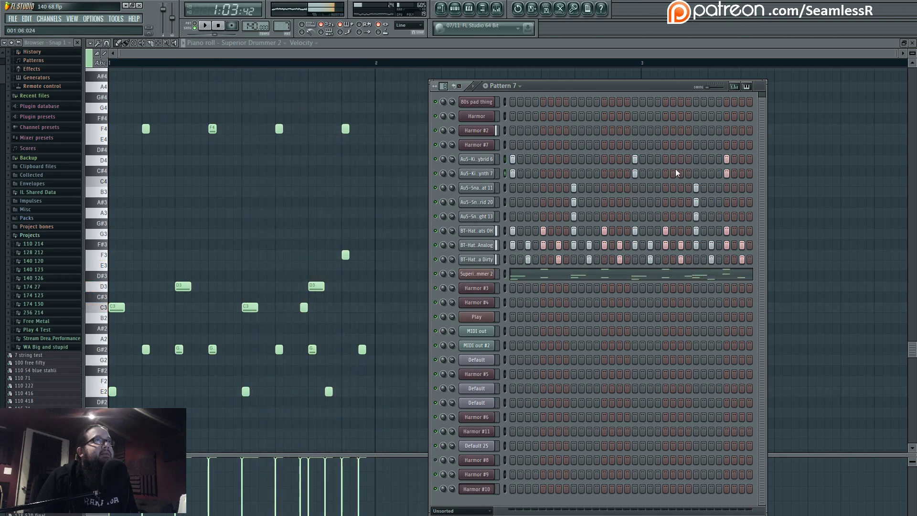
click(667, 162)
click(667, 171)
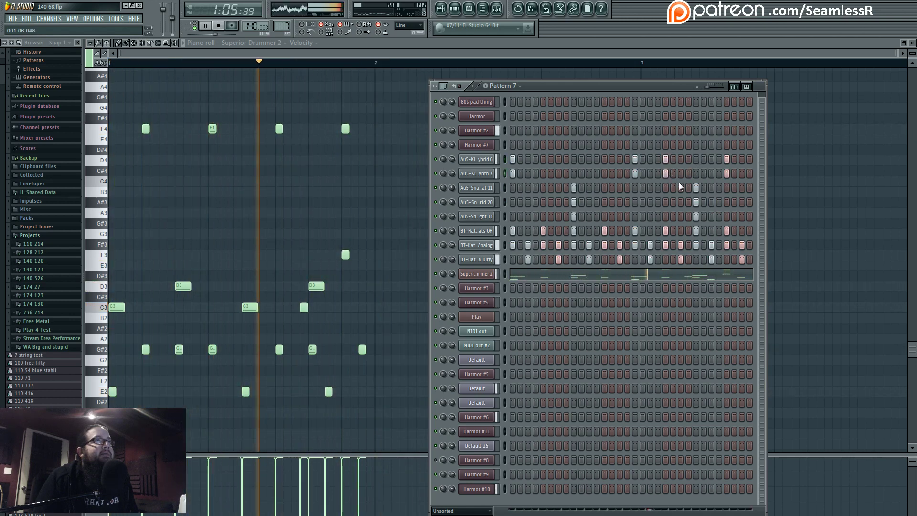
right_click(667, 161)
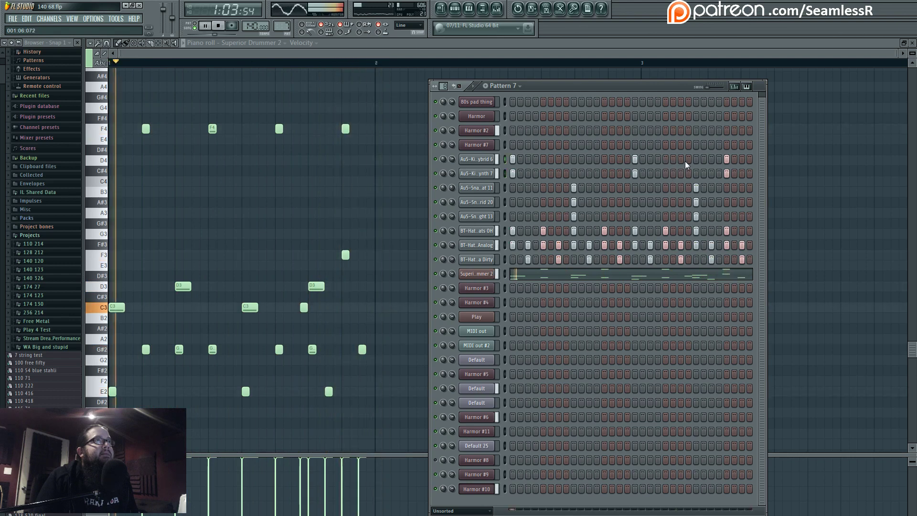
click(689, 160)
click(688, 172)
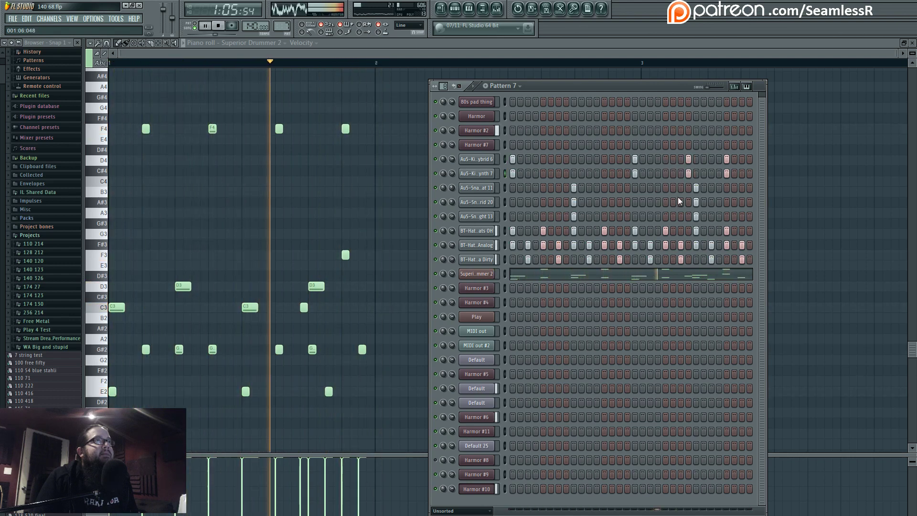
right_click(689, 172)
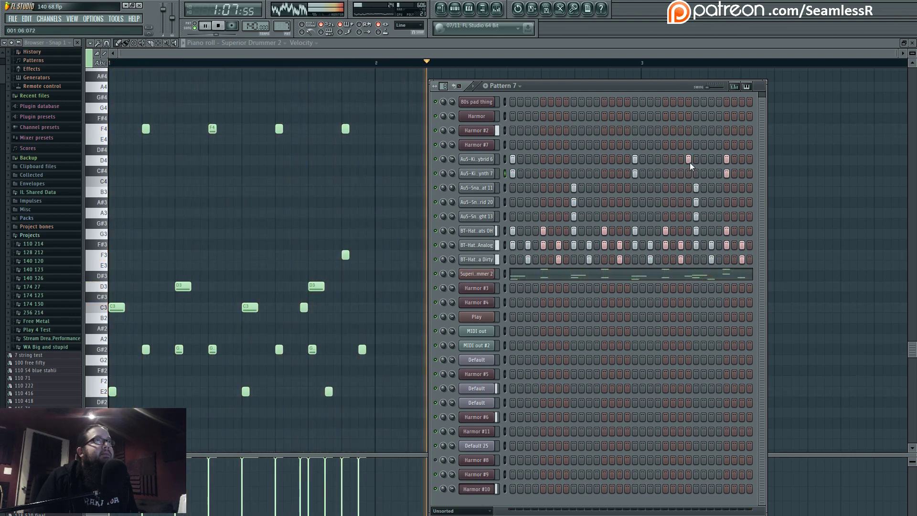
right_click(690, 159)
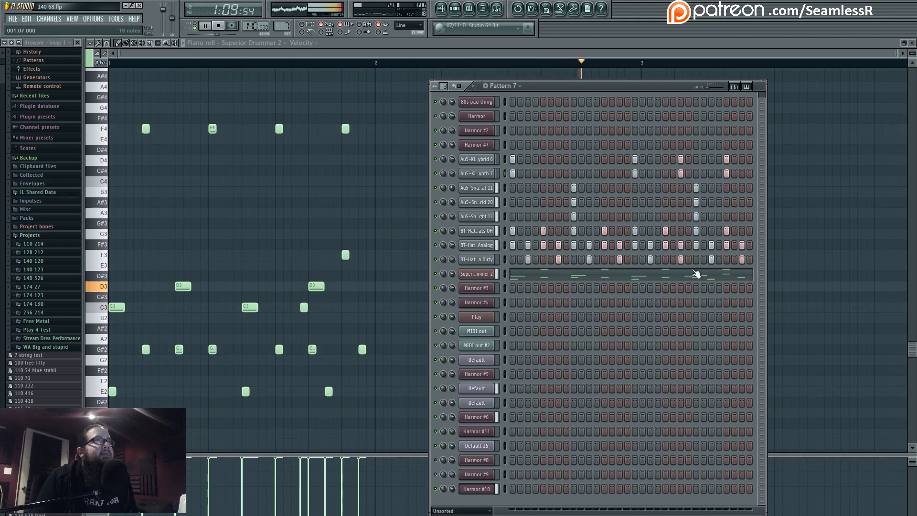
- Check the Superior Drummer 2 notes of the bar 38 drum pattern and return to the playlist
click(698, 273)
scroll(473, 328, down, 5)
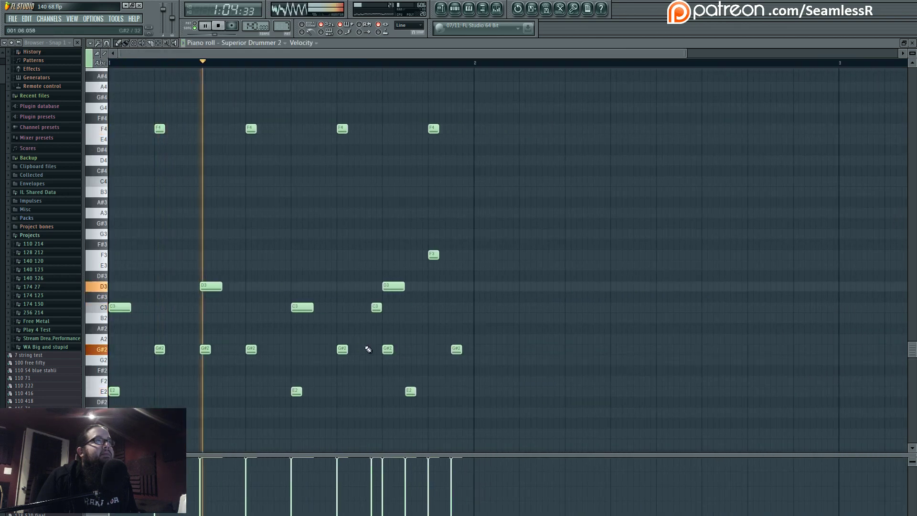
click(441, 8)
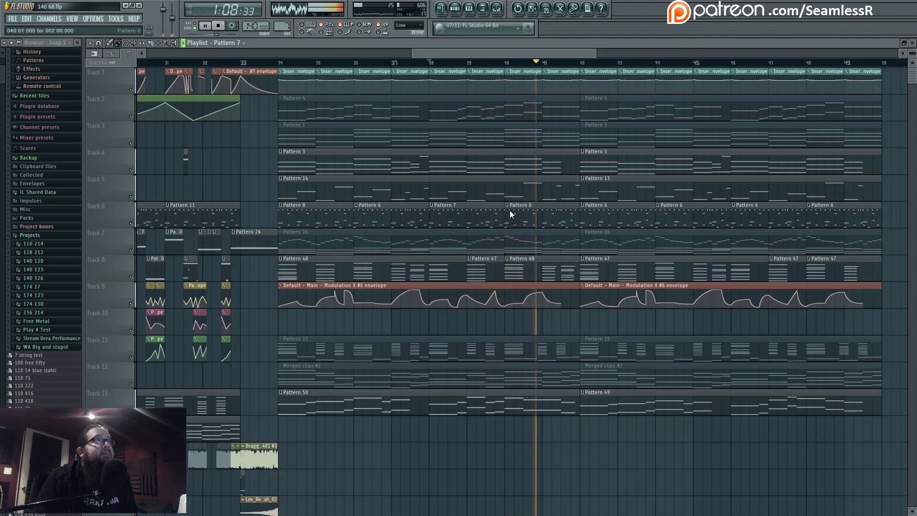
- Make the Pattern 6 clip at bar 40 on Track 6 unique and add hits at steps 27 and 31 on both kick channels
double_click(537, 223)
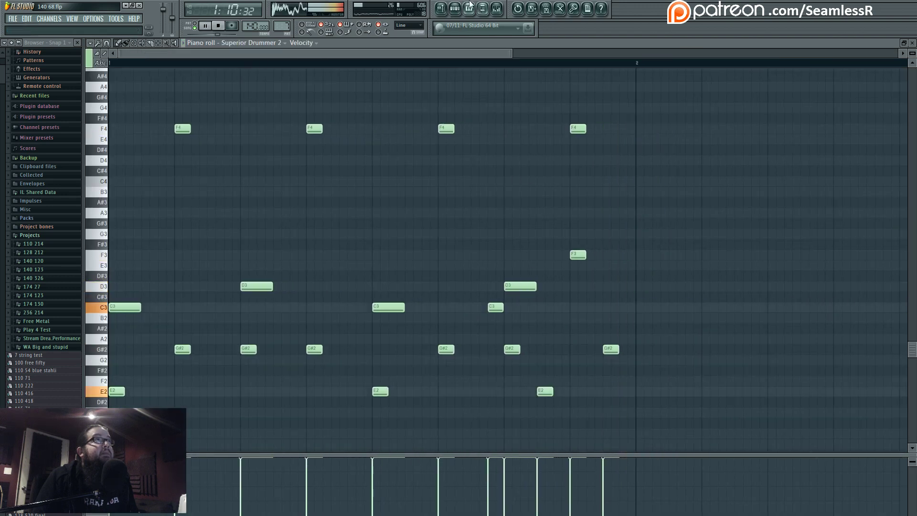
key(space)
click(457, 10)
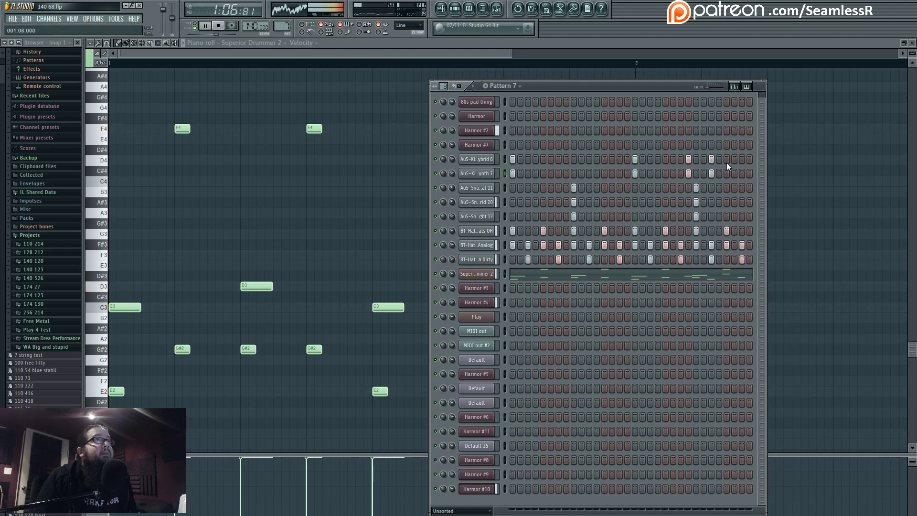
click(734, 159)
click(734, 174)
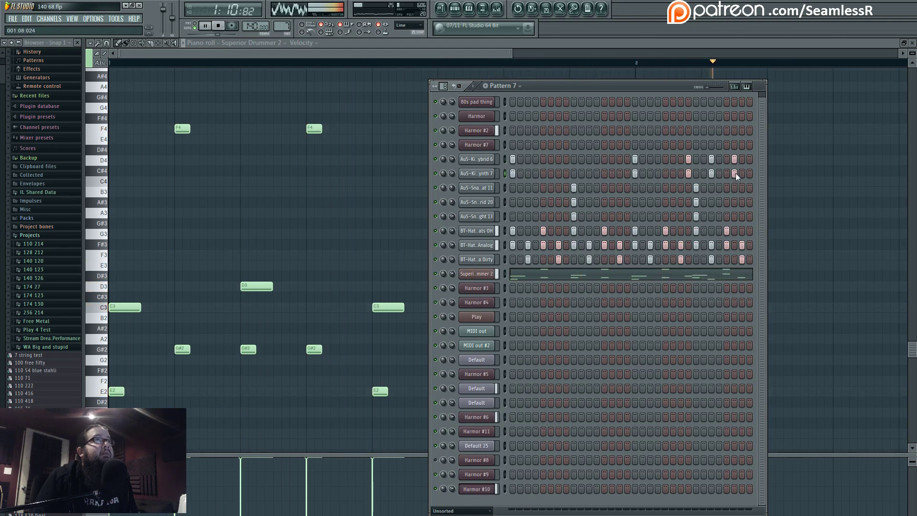
click(735, 173)
click(735, 159)
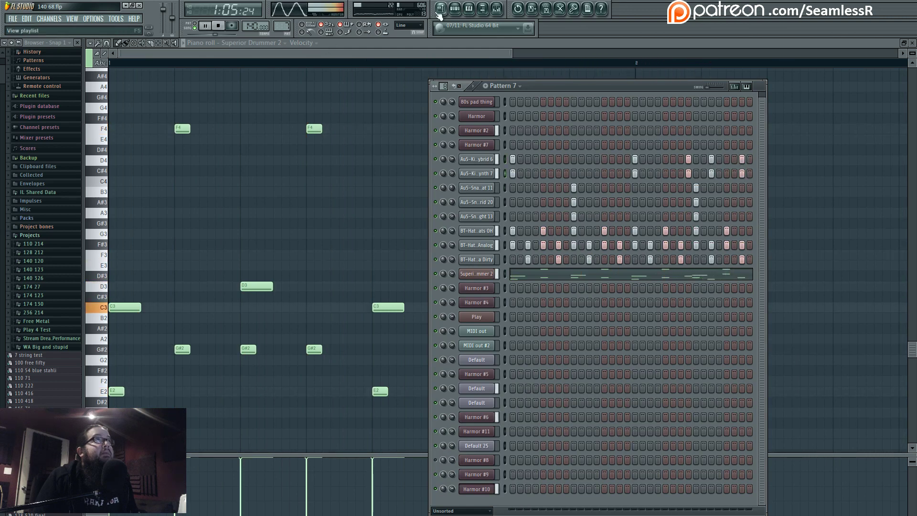
- Open the Superior Drummer 2 notes and the step sequence of the bar 40 drum pattern together
click(440, 12)
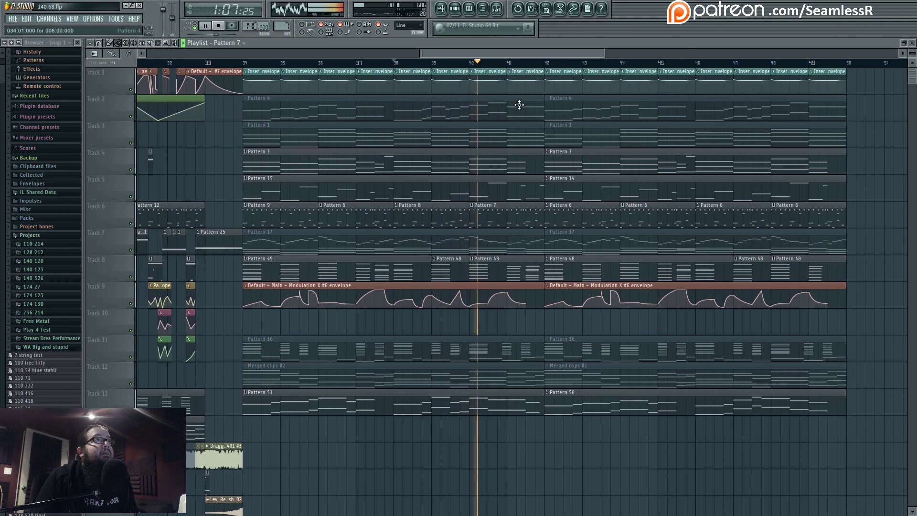
key(F7)
click(454, 9)
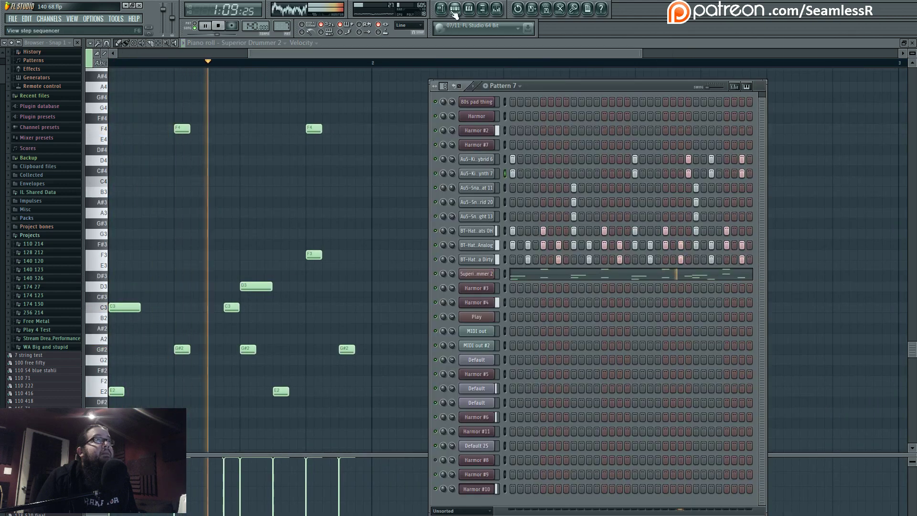
- Remove the kick hits at steps 27 and 31 of Pattern 7 from both kick channels
click(440, 9)
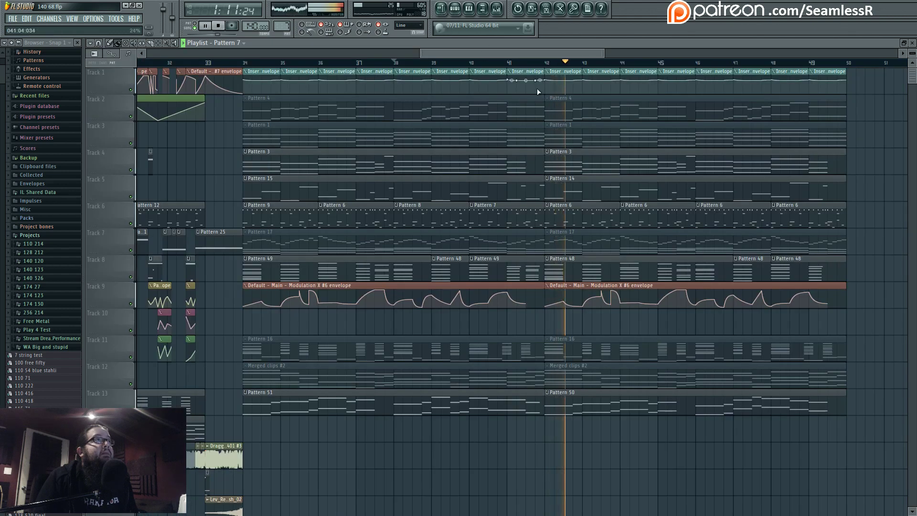
click(455, 9)
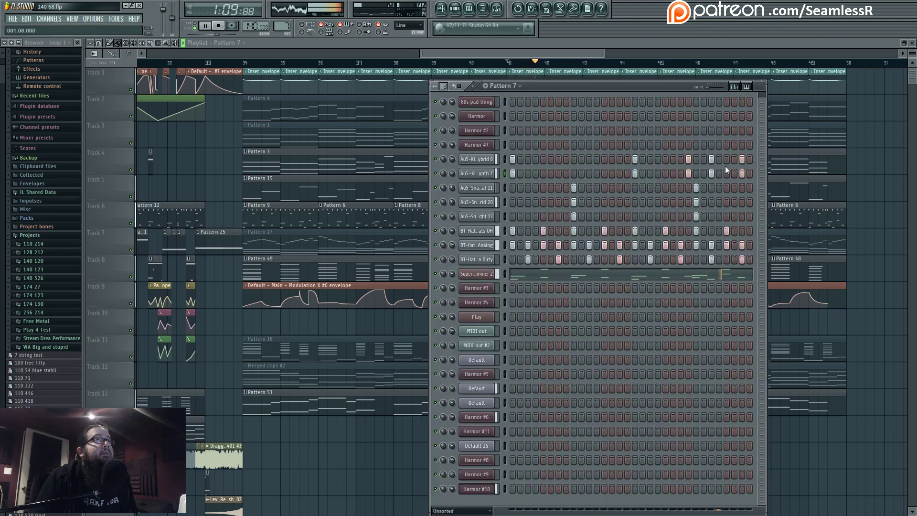
click(740, 159)
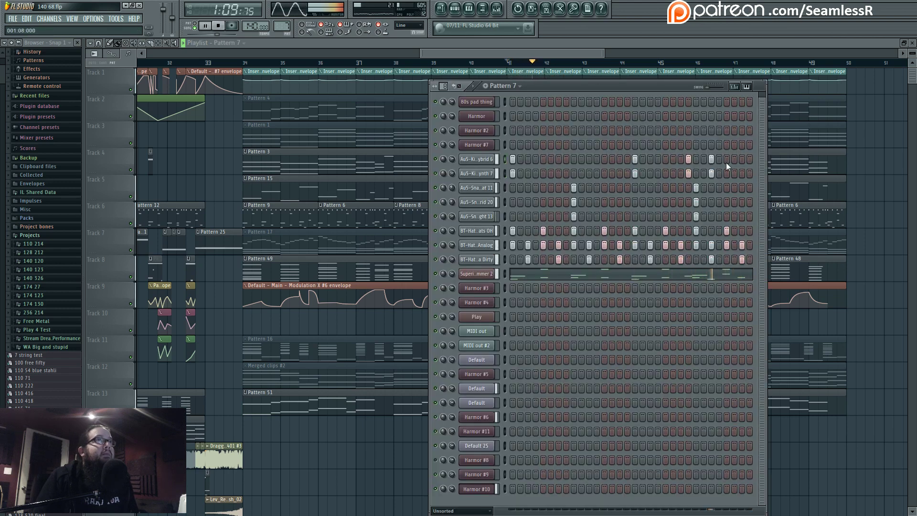
click(711, 160)
click(712, 173)
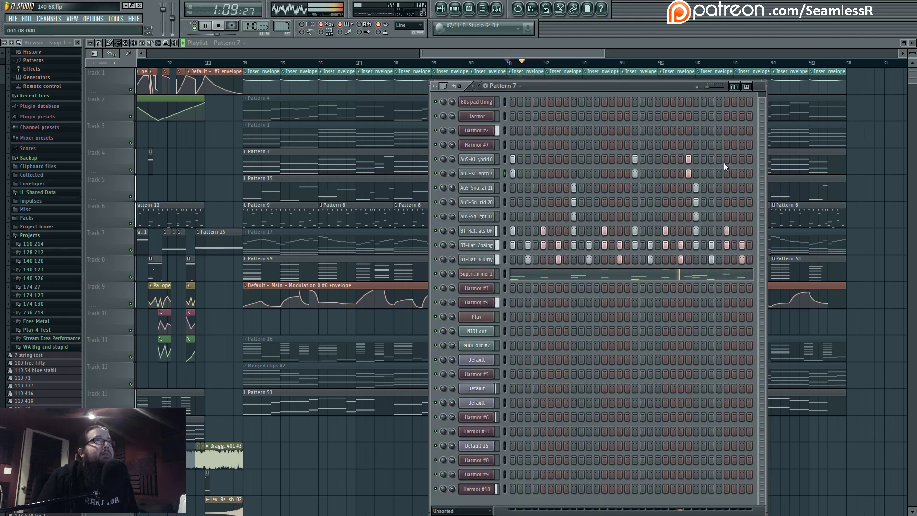
click(727, 173)
click(726, 159)
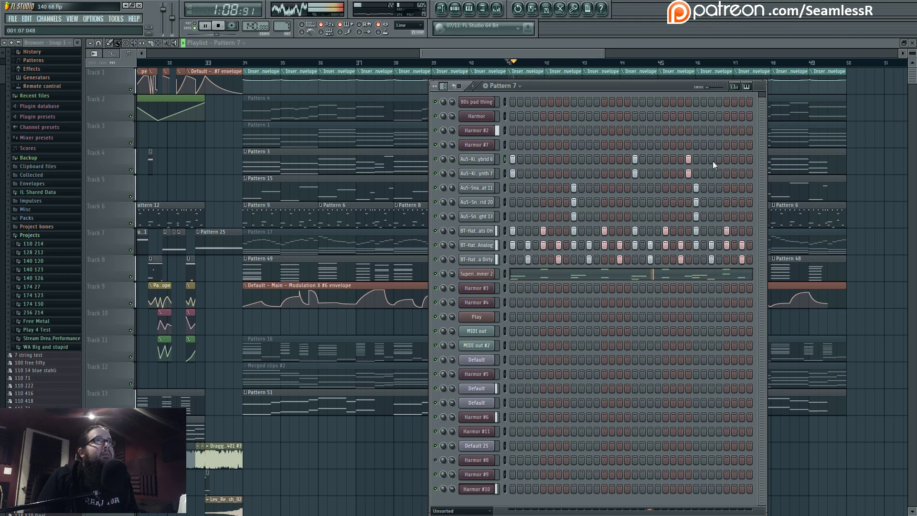
- Move the step 24 kick hit to step 23 in both kick channels of Pattern 7
click(704, 159)
click(688, 173)
click(689, 160)
click(681, 160)
click(681, 173)
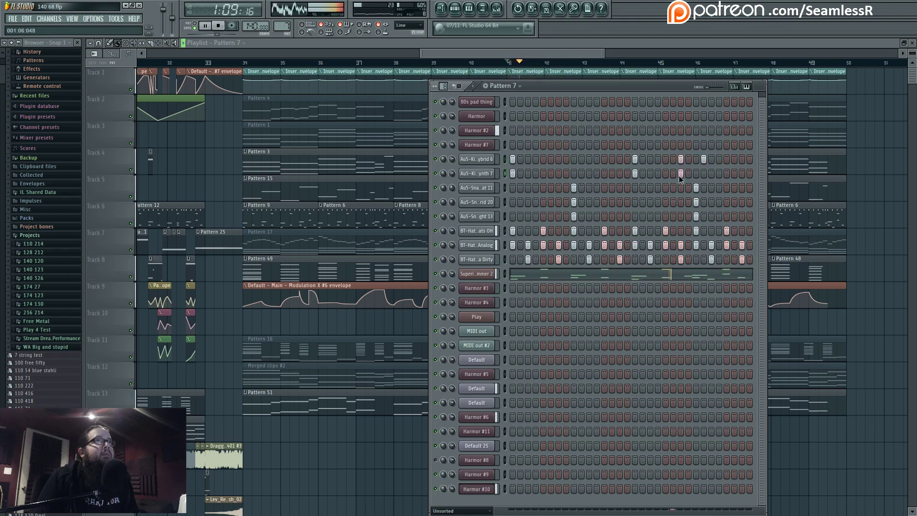
- Have both kick channels hit at steps 26 and 29 of Pattern 7, and stop playback
click(711, 159)
click(704, 160)
click(704, 174)
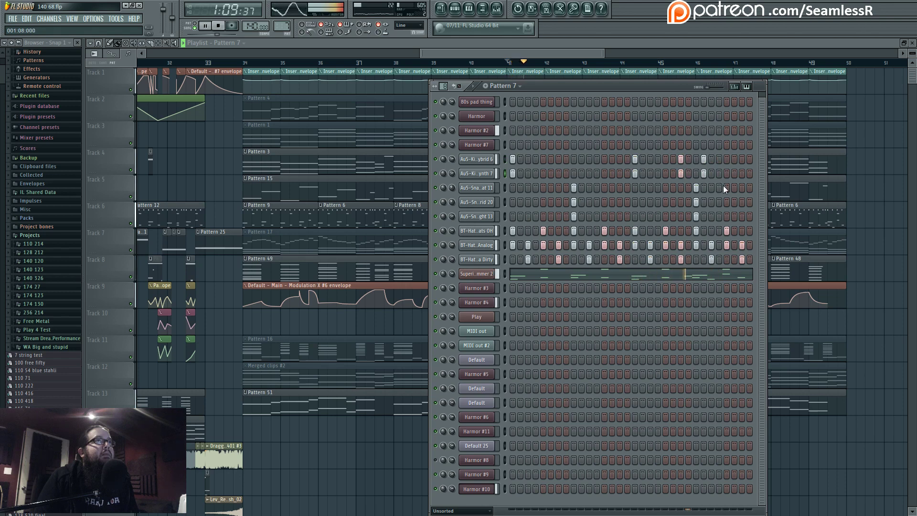
right_click(705, 173)
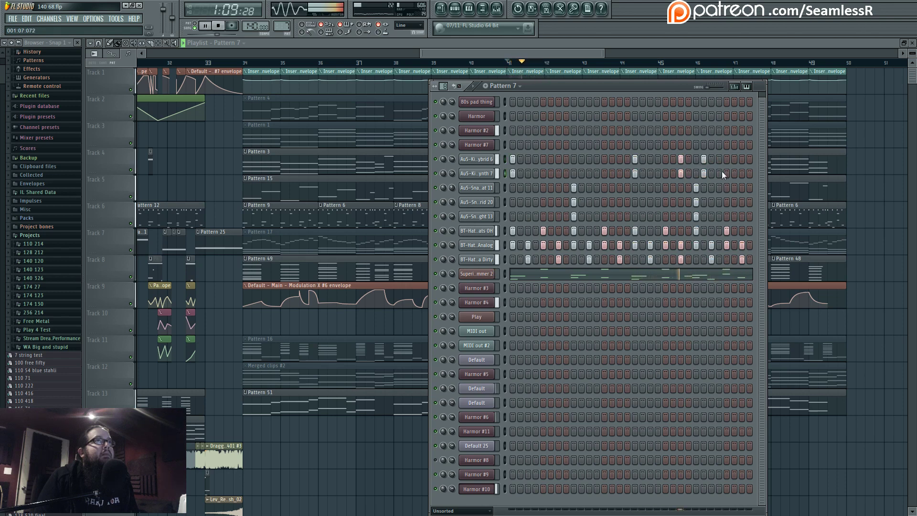
click(727, 163)
click(728, 168)
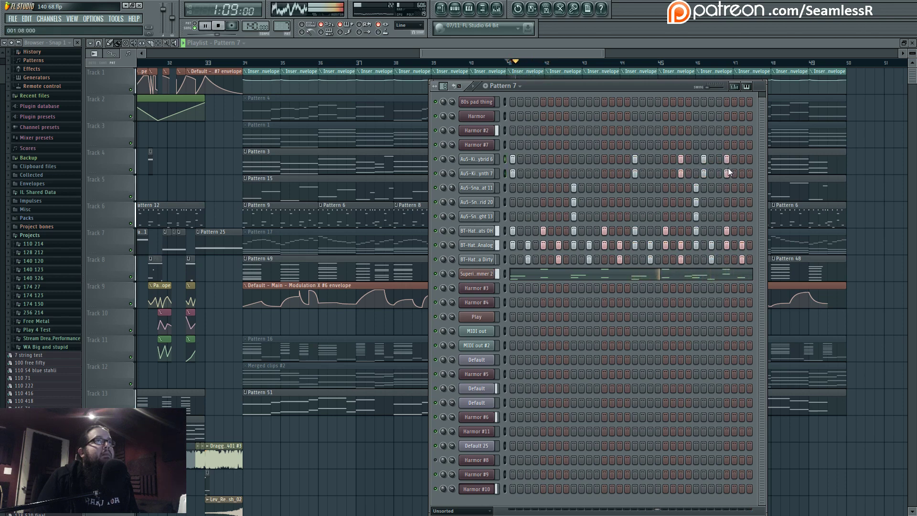
key(space)
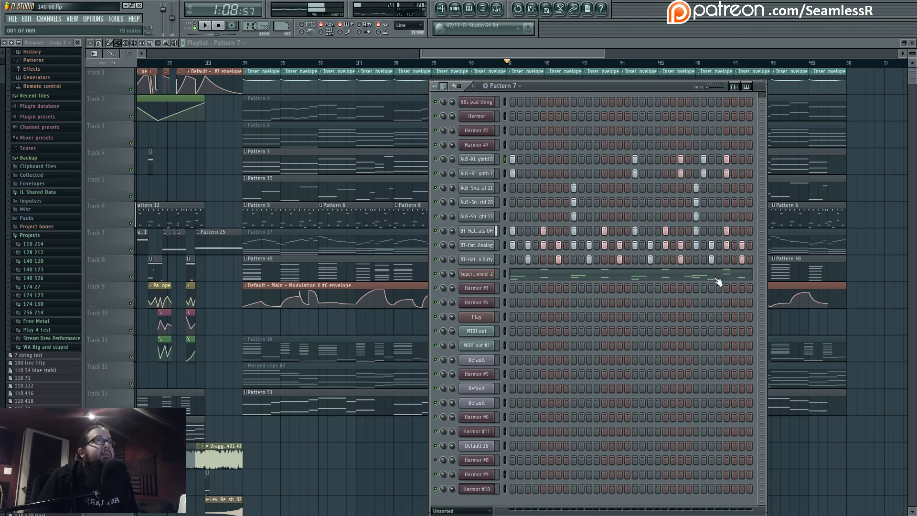
- Open the Superior Drummer 2 notes in the piano roll and audition them in playback
click(715, 278)
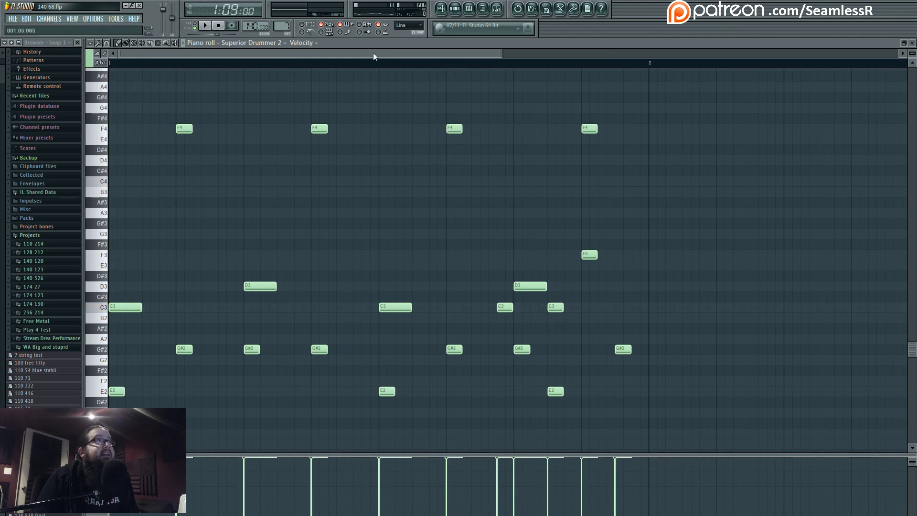
key(space)
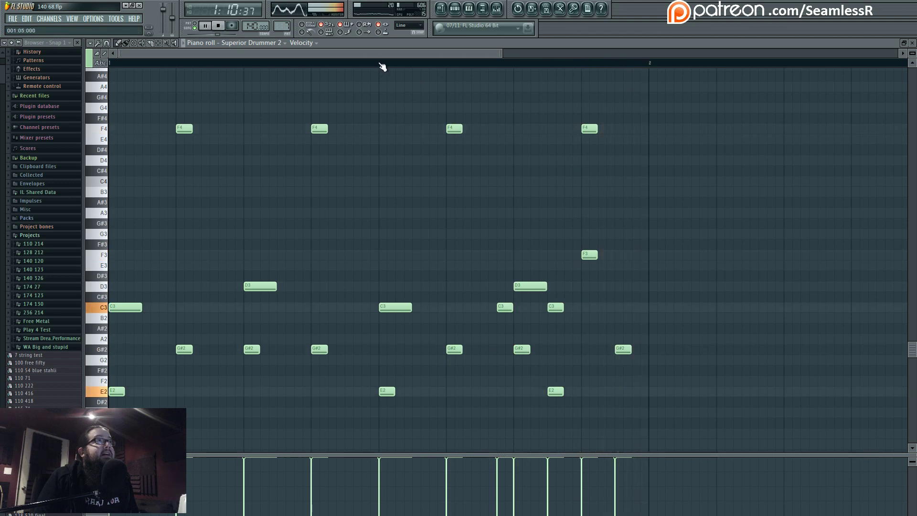
key(space)
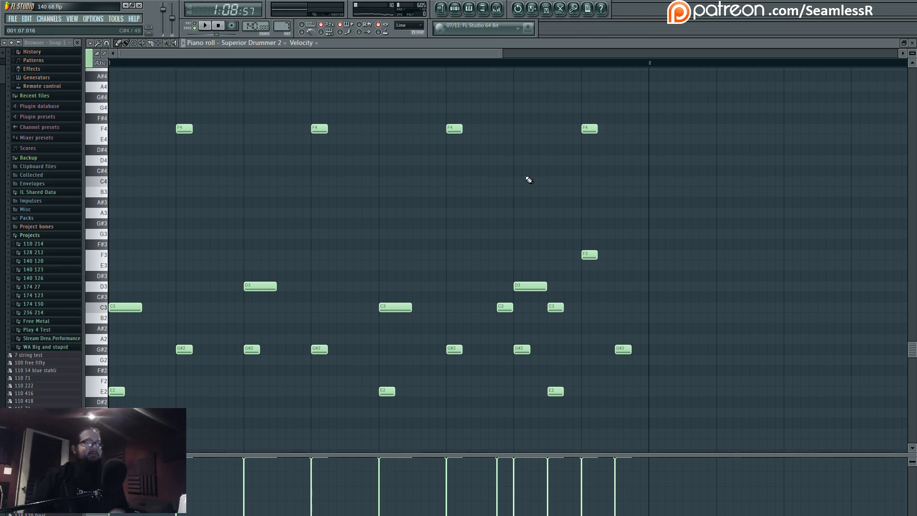
- Play the song, make the Pattern 6 clip at bar 44 on Track 6 unique, and restart playback from there
click(440, 9)
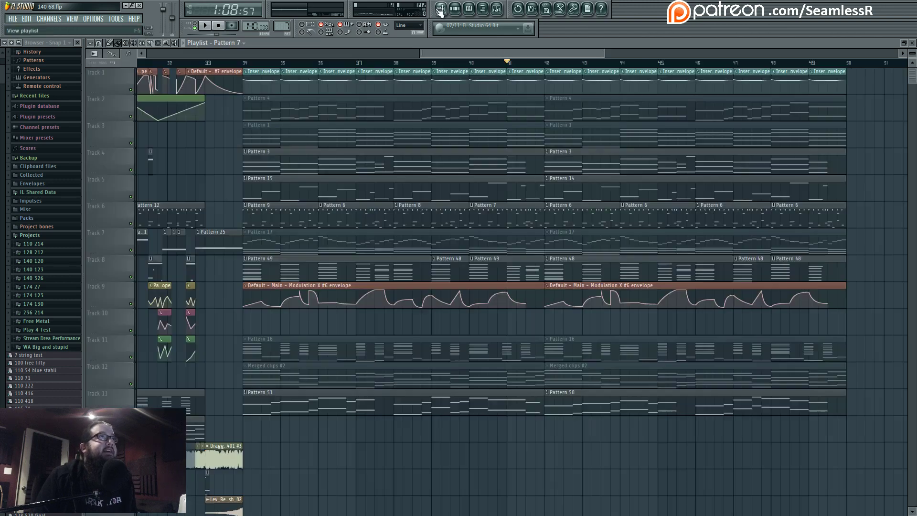
scroll(553, 321, down, 4)
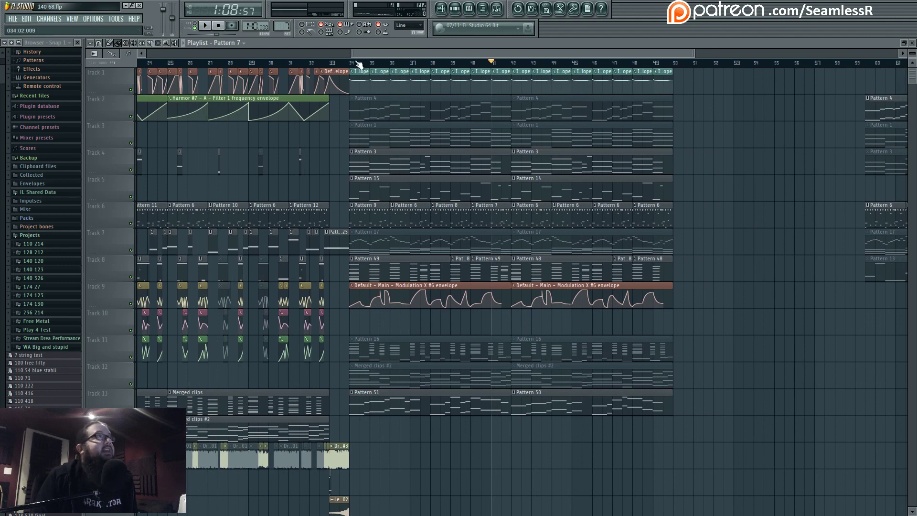
key(space)
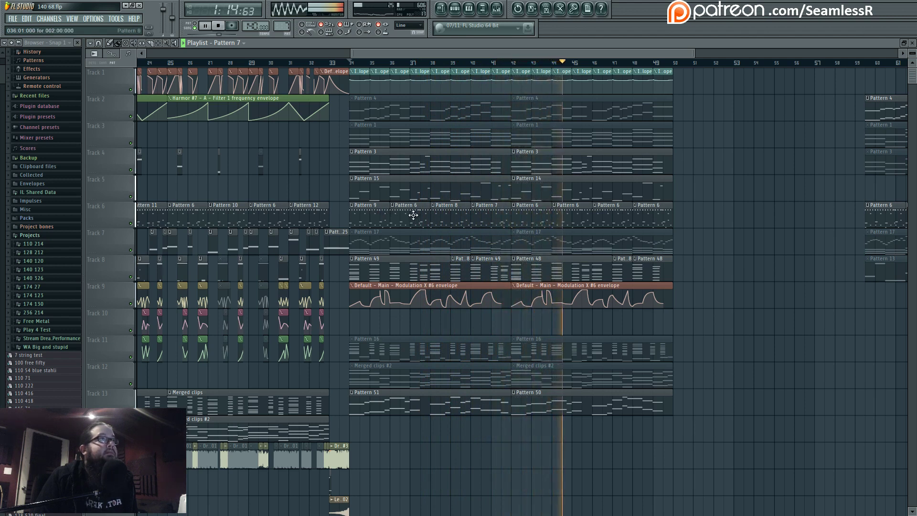
click(554, 206)
click(573, 258)
click(554, 63)
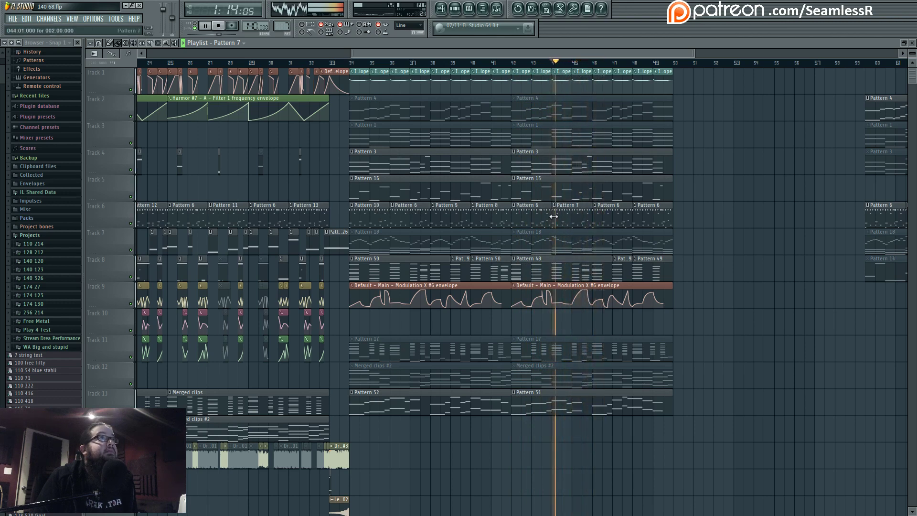
- In the unique clip's pattern, move the step 24 kick hit to step 21 in both kick channels and replay it
double_click(553, 216)
key(F6)
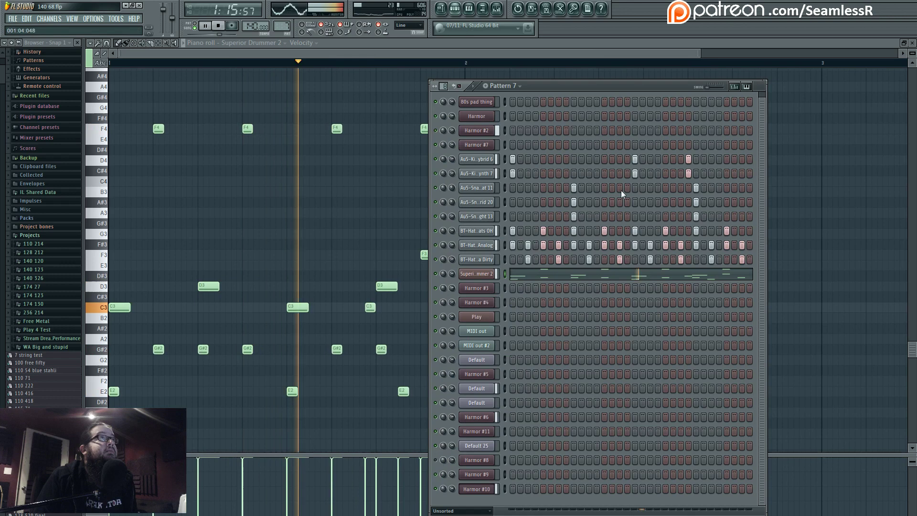
click(666, 159)
click(666, 174)
right_click(688, 173)
right_click(689, 159)
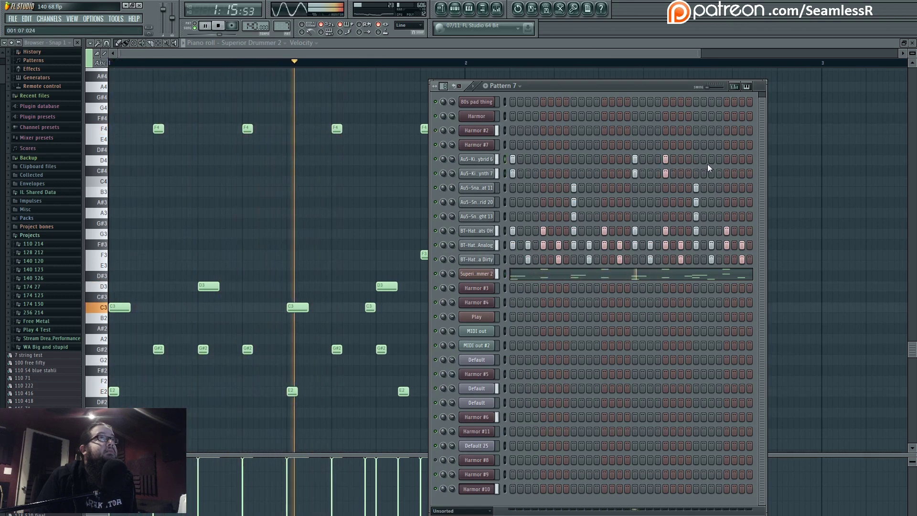
key(space)
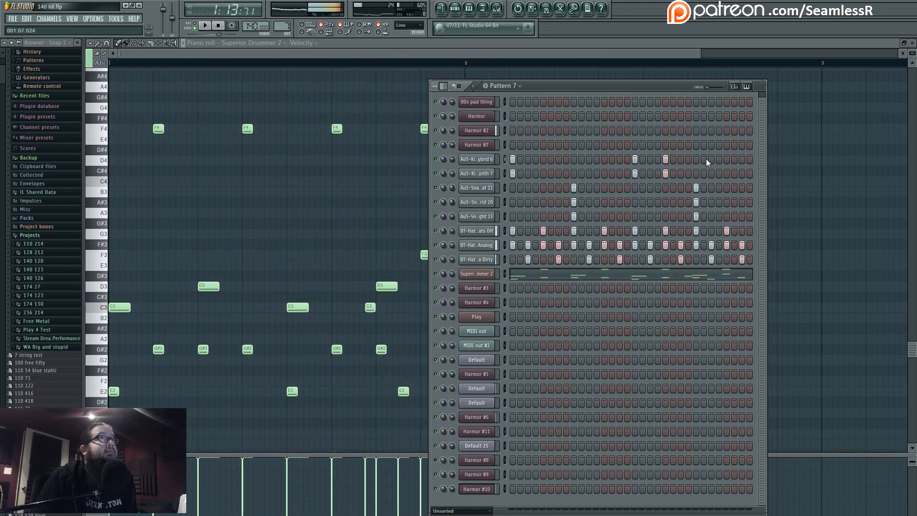
key(space)
- Check the drum notes, replace the last Pattern 6 clip at bar 48 on Track 6 with Pattern 8, and stop playback
key(F6)
ctrl+scroll(711, 283, up, 3)
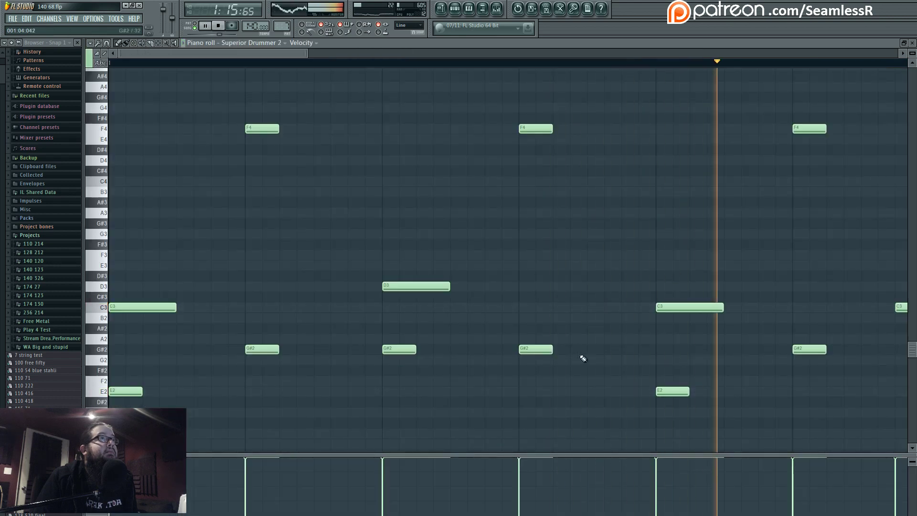
ctrl+scroll(576, 354, down, 3)
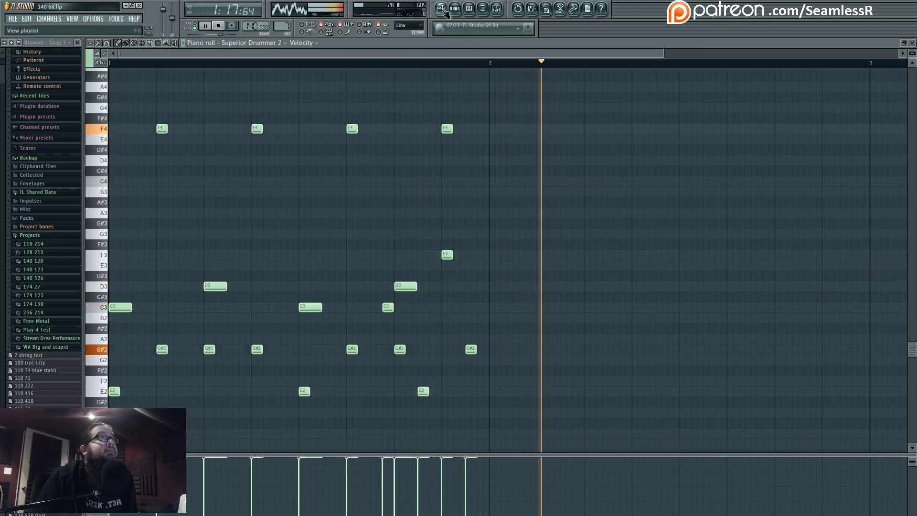
click(441, 10)
right_click(647, 218)
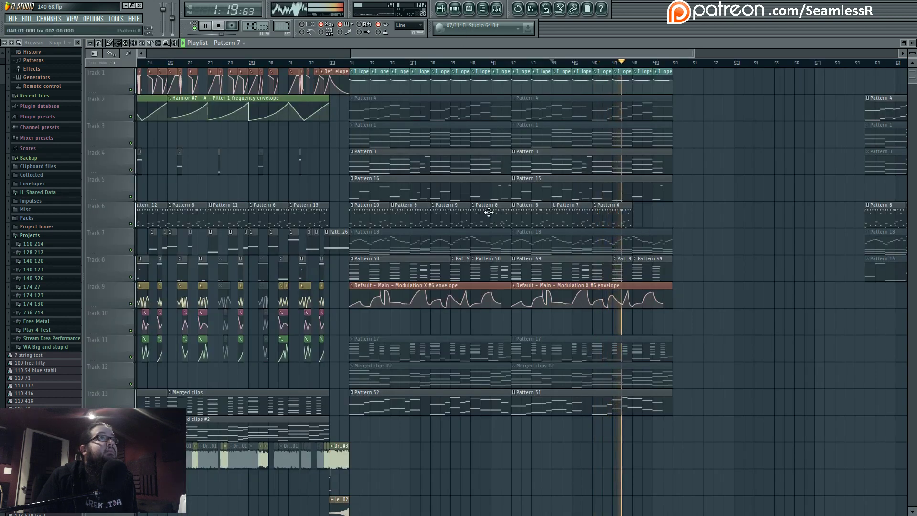
click(489, 212)
click(646, 215)
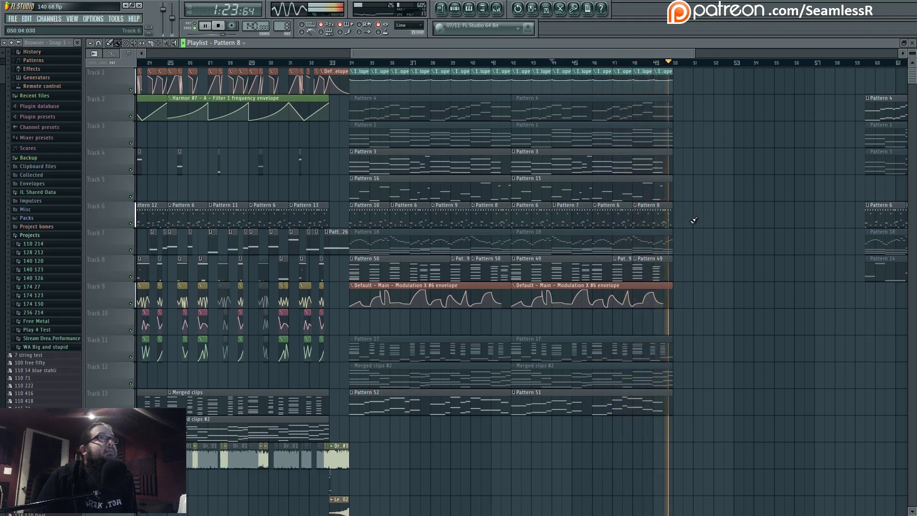
key(space)
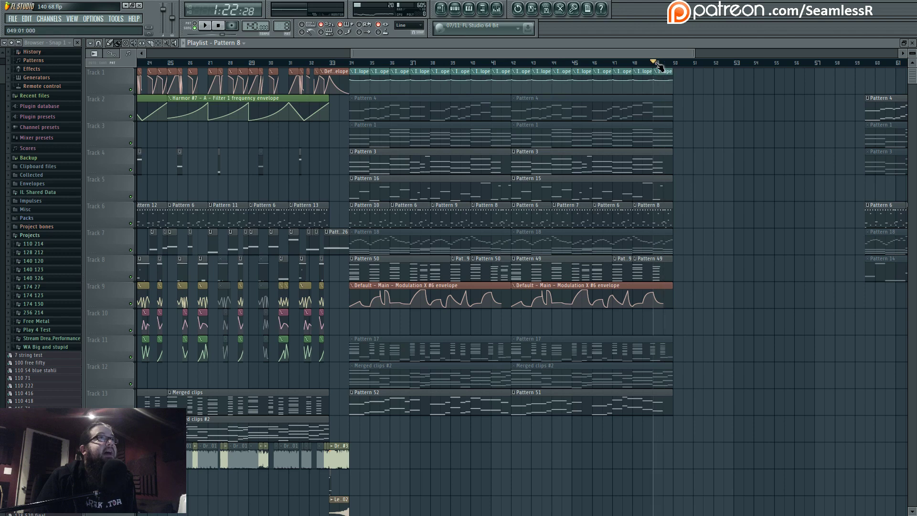
- Play the whole arrangement from bar 17 to review it
scroll(665, 331, down, 2)
scroll(574, 321, down, 4)
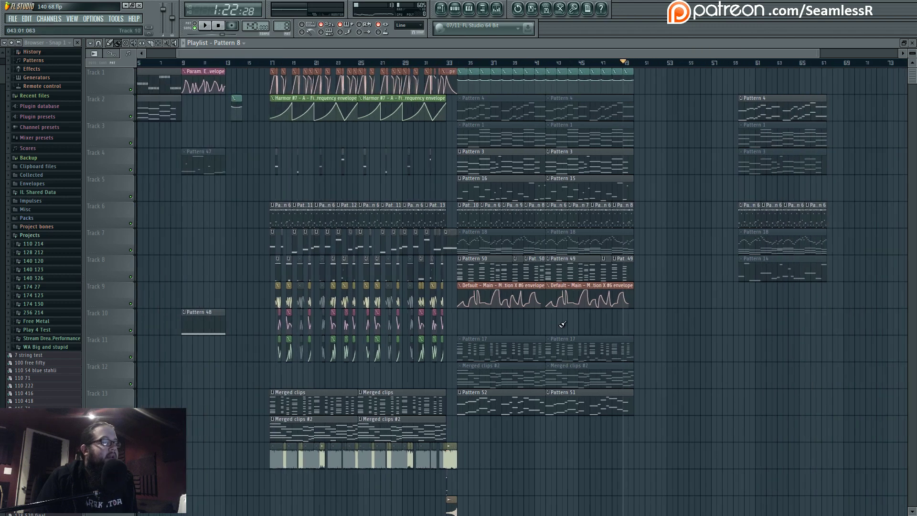
drag(552, 329, 576, 361)
drag(621, 432, 650, 453)
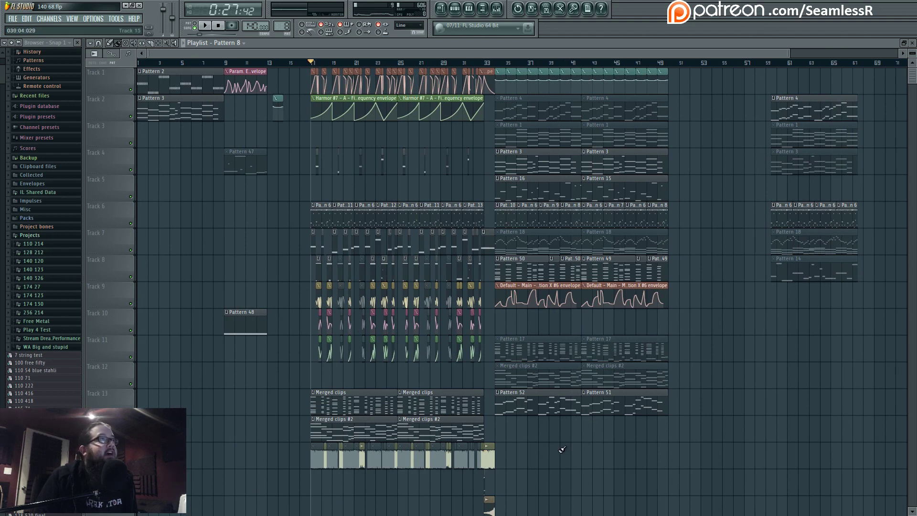
key(space)
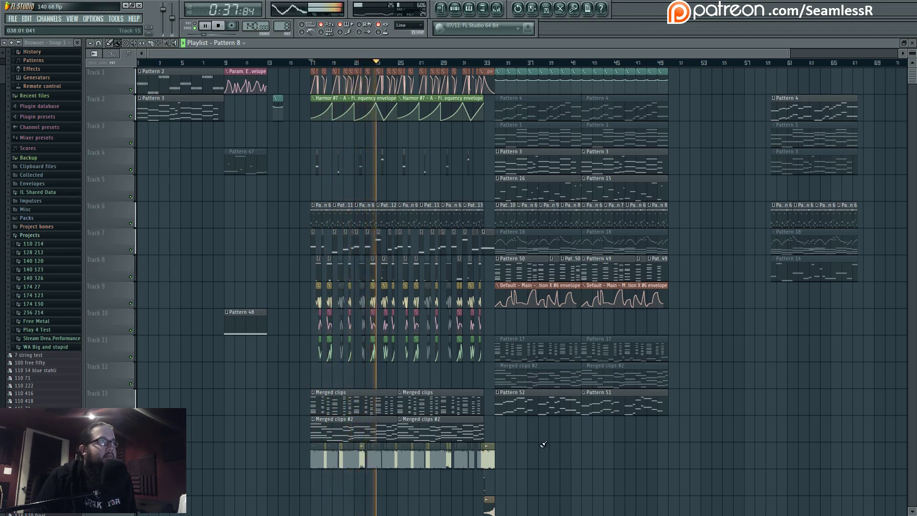
- In Maximus on the master mixer track, lower the middle part of the low band's compression curve slightly
click(497, 8)
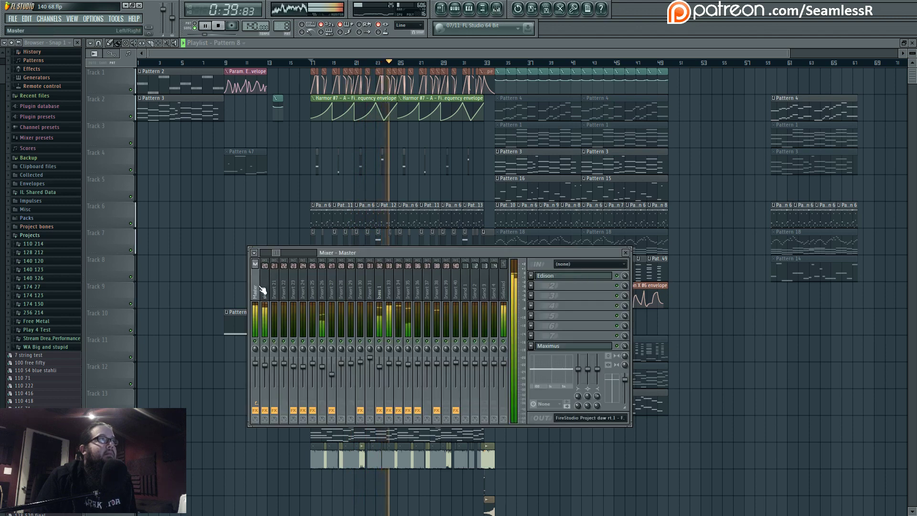
click(558, 346)
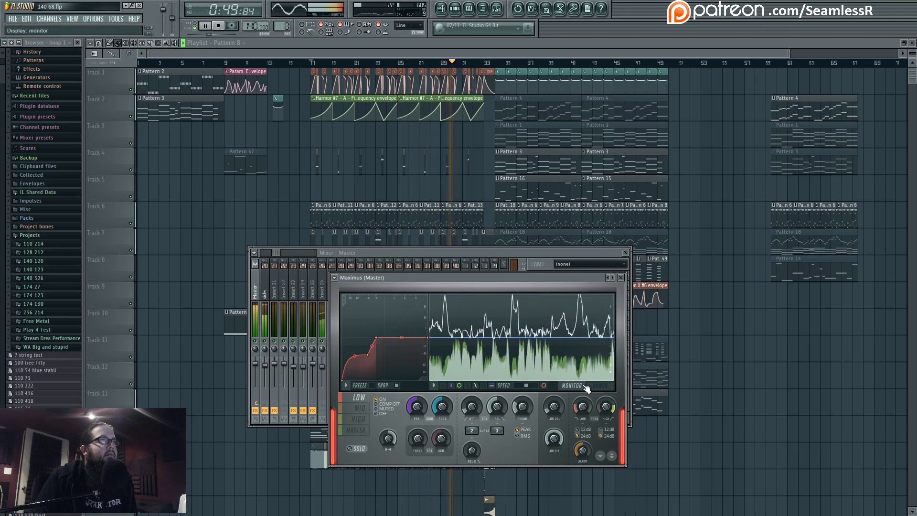
drag(364, 355, 364, 359)
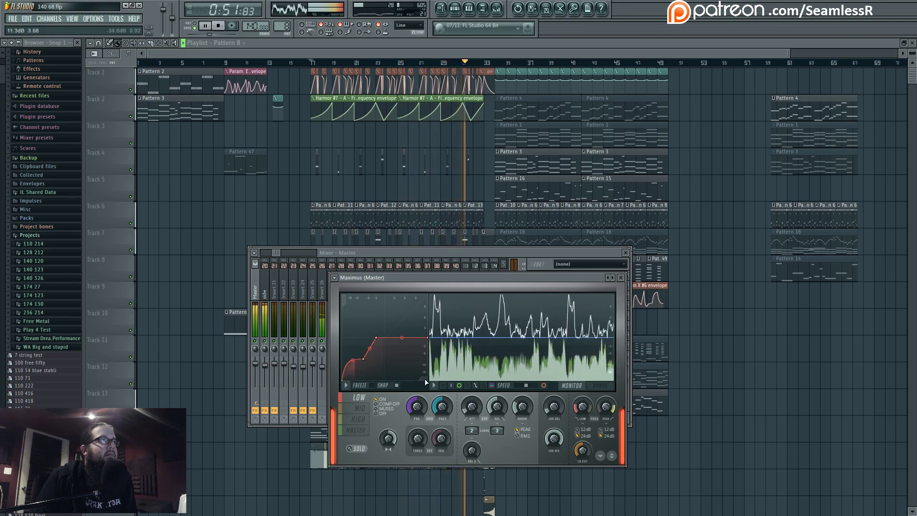
click(441, 409)
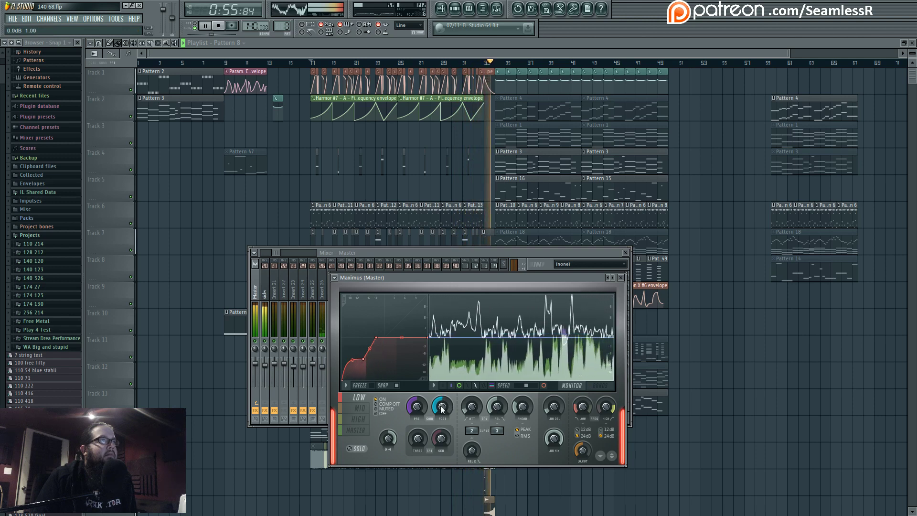
- Review the mid, high and master bands in Maximus while the song plays, and return to the playlist
click(363, 411)
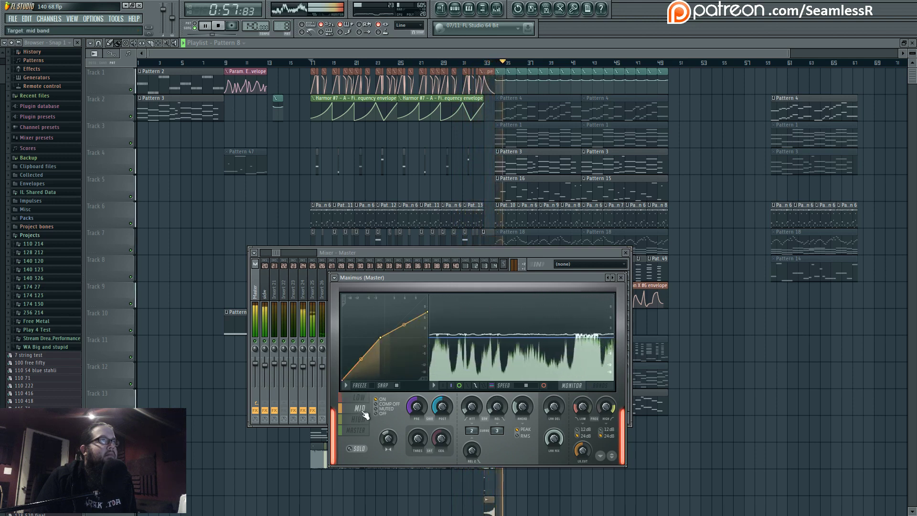
click(366, 420)
click(366, 431)
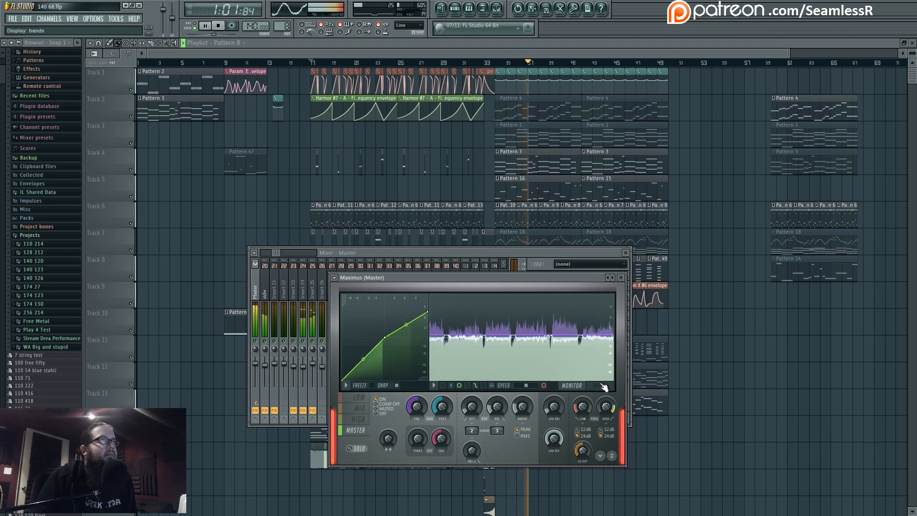
click(718, 341)
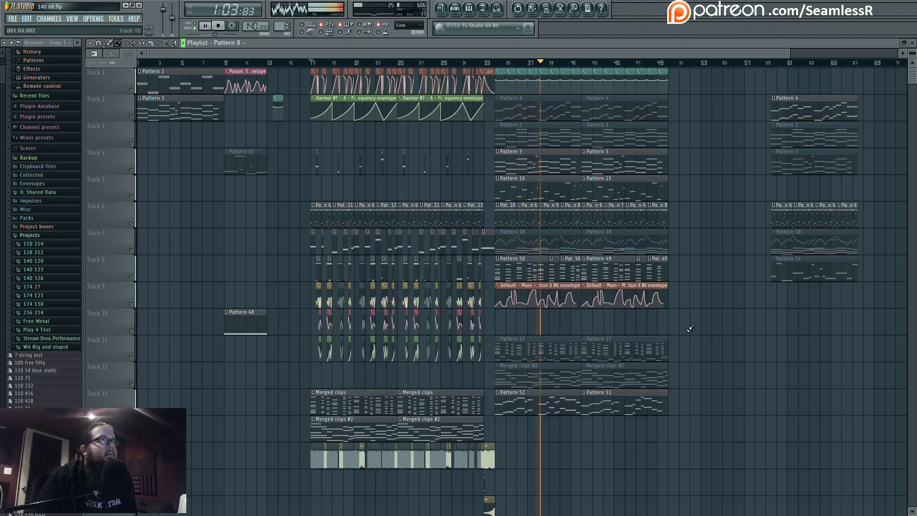
- Open Maximus on the master mixer track and examine the high, mid and master bands while the song plays
key(F6)
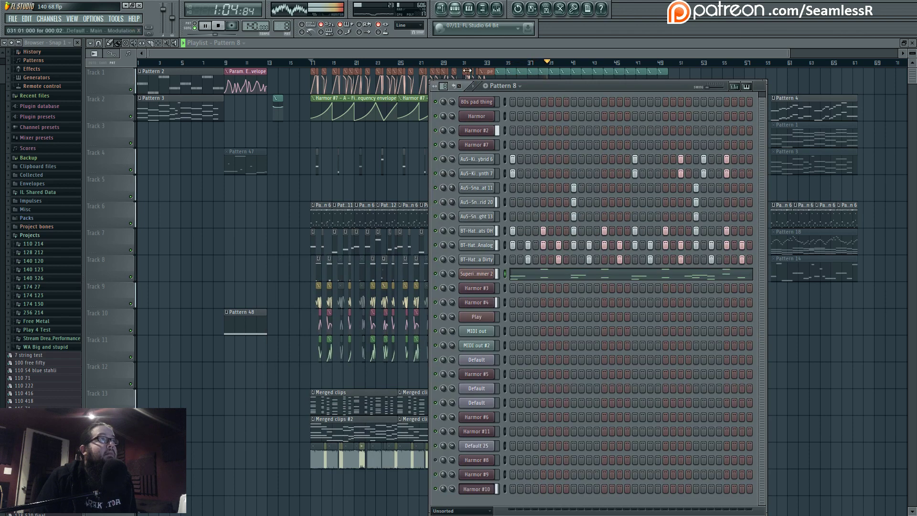
click(500, 9)
click(564, 350)
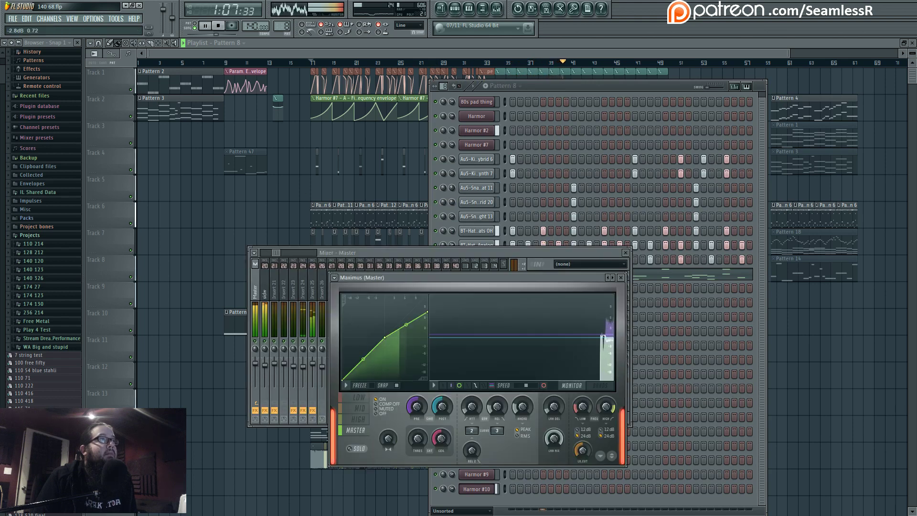
click(359, 419)
click(362, 434)
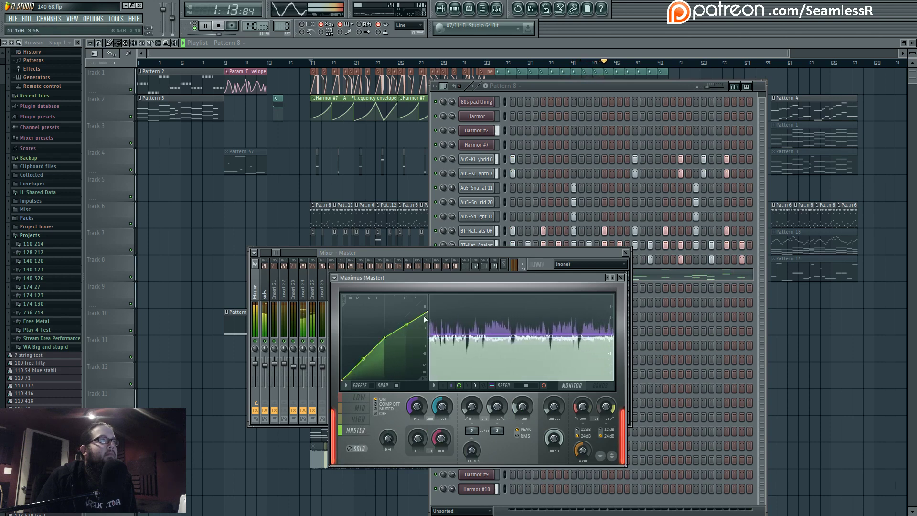
click(362, 420)
click(363, 410)
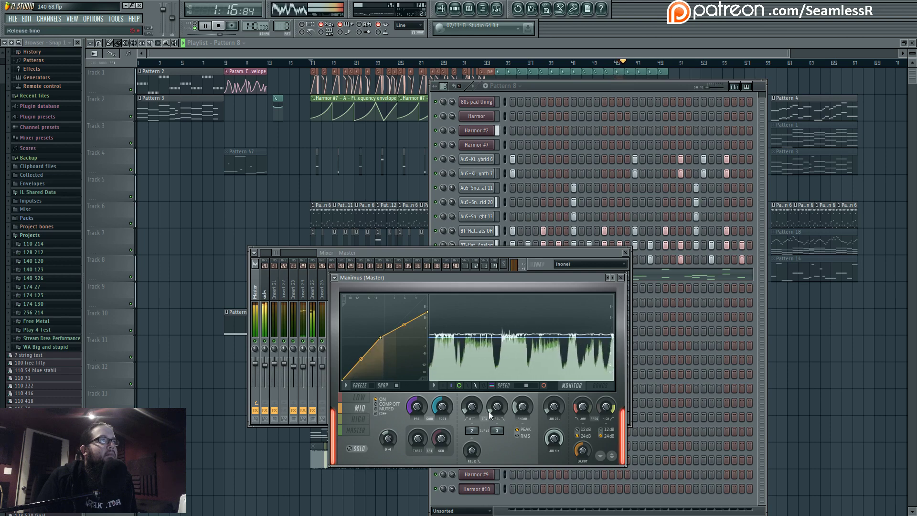
click(362, 431)
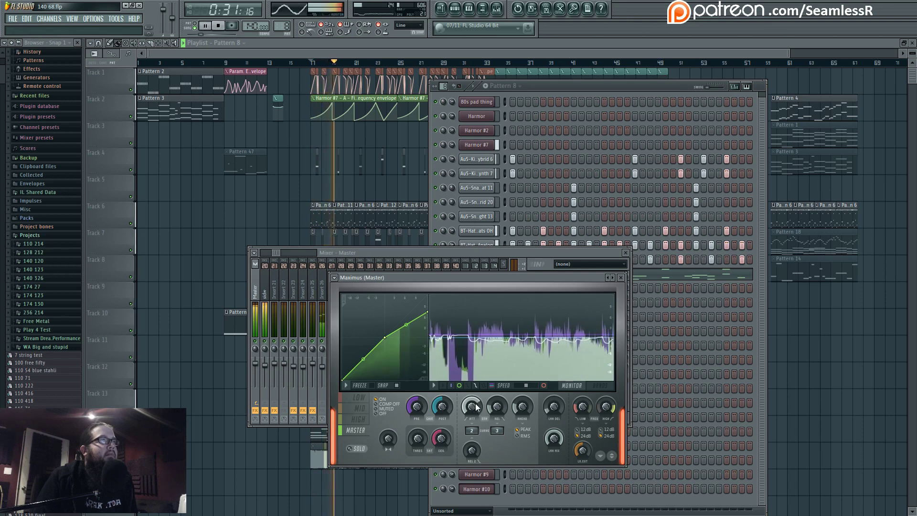
- Try a changed attack and a longer LMH delay of about 264 ms with Maximus's master band shown
drag(474, 407, 474, 404)
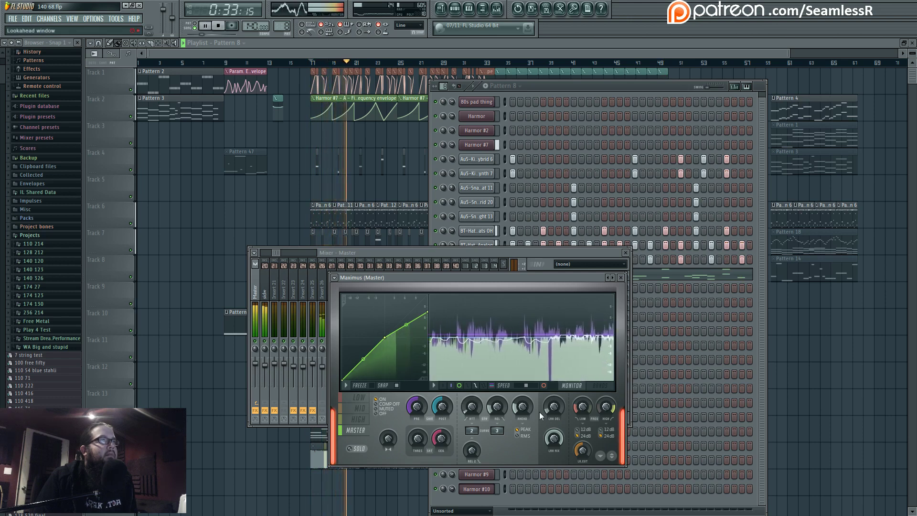
mouse_move(556, 410)
mouse_down()
mouse_move(558, 398)
mouse_move(558, 408)
mouse_up()
scroll(557, 408, up, 8)
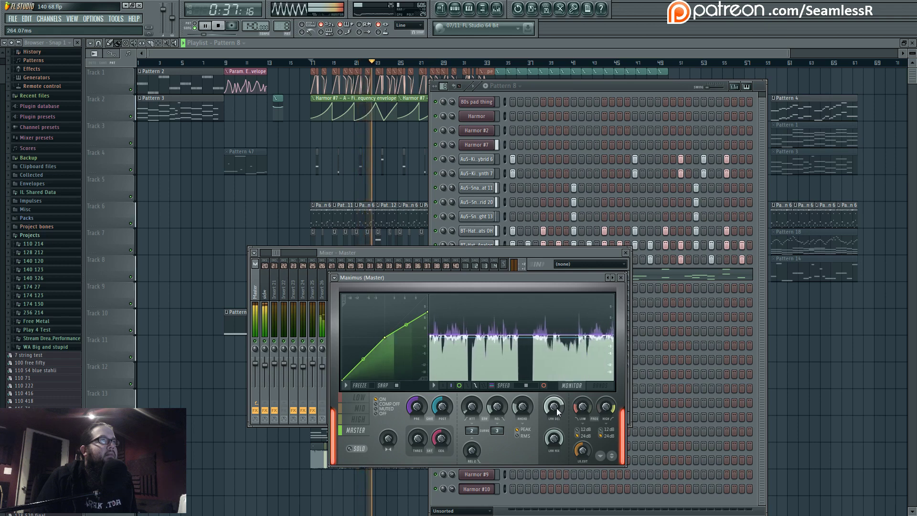
- Compare the compression curves and levels of the low, mid, high and master bands during playback, then close Maximus
click(359, 402)
click(360, 420)
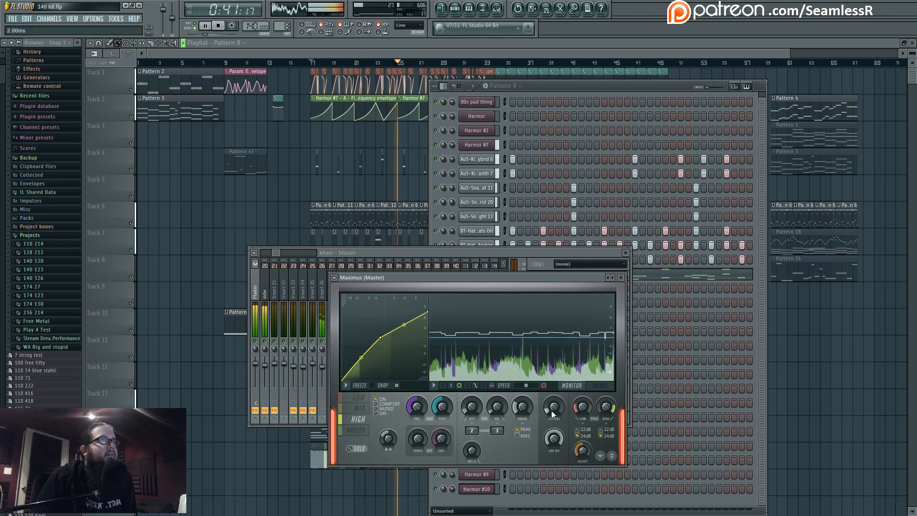
click(356, 430)
click(360, 419)
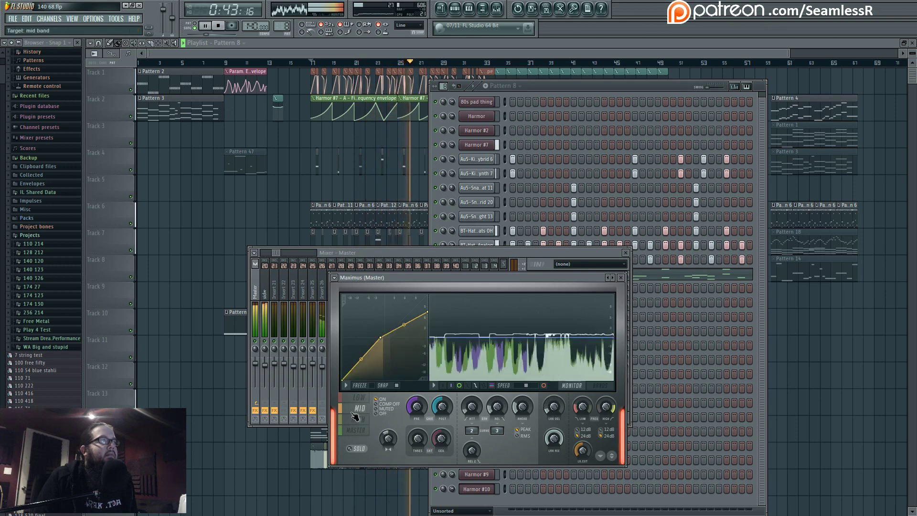
click(360, 409)
click(359, 419)
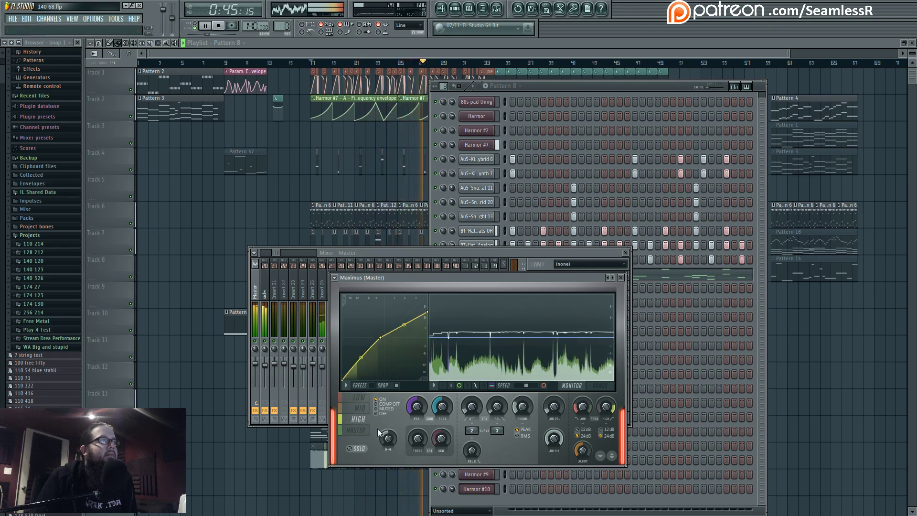
click(361, 409)
click(358, 397)
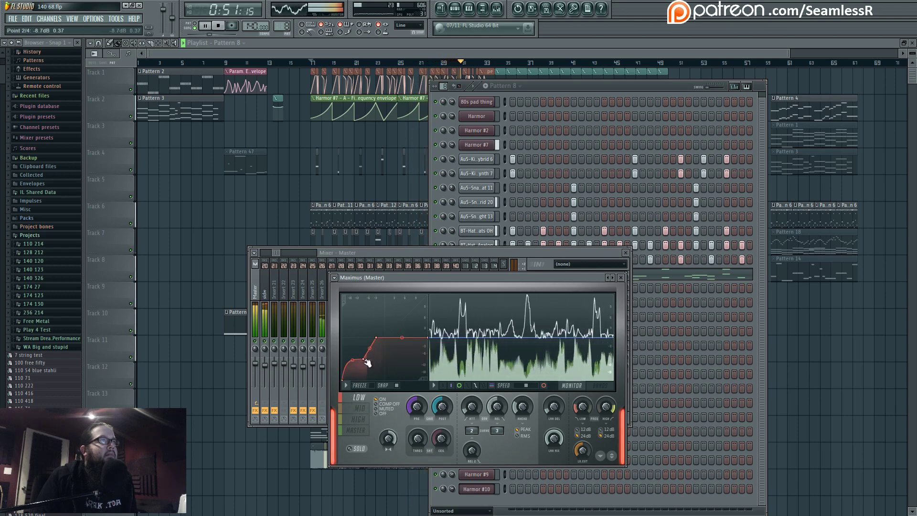
click(362, 431)
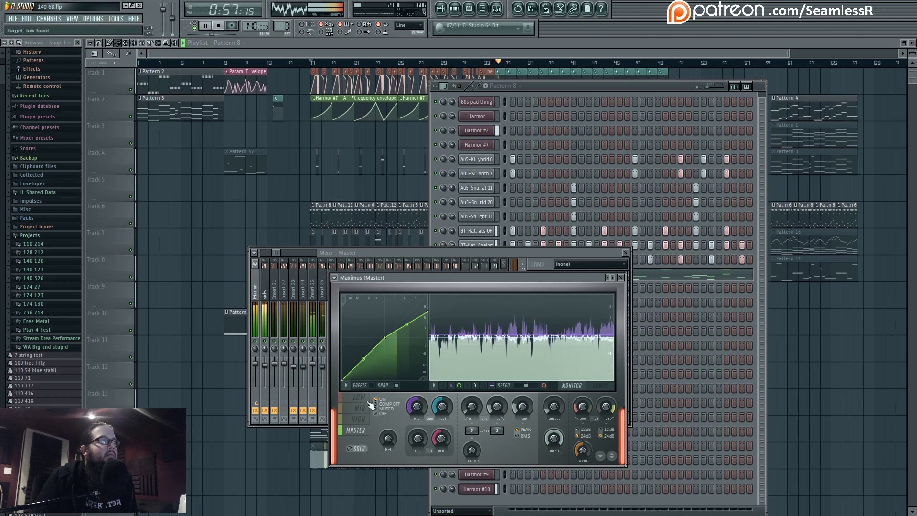
key(F12)
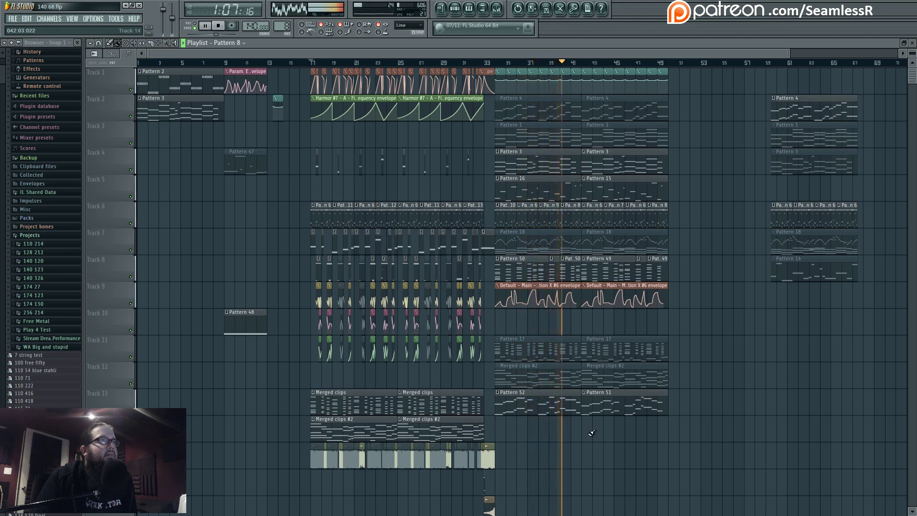
- In the mixer, route Insert 40 to the master track at a 34% send level, and stop playback
click(497, 11)
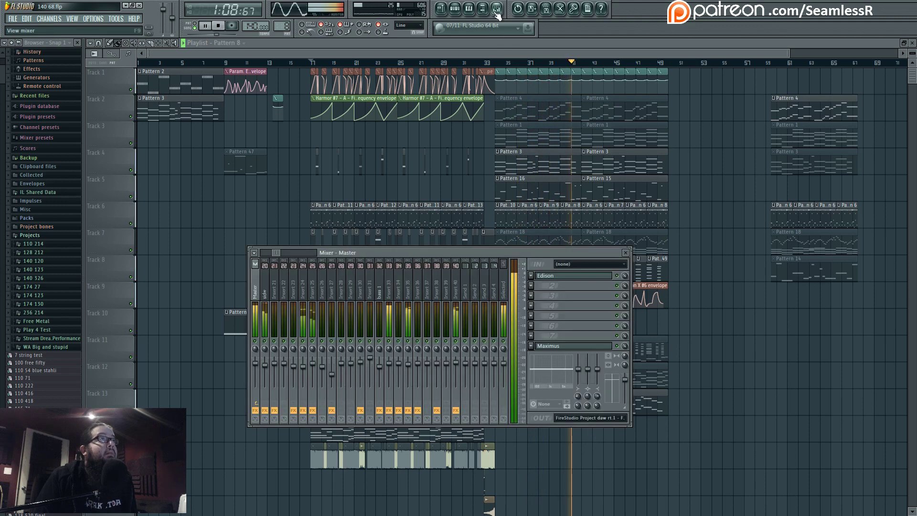
click(458, 300)
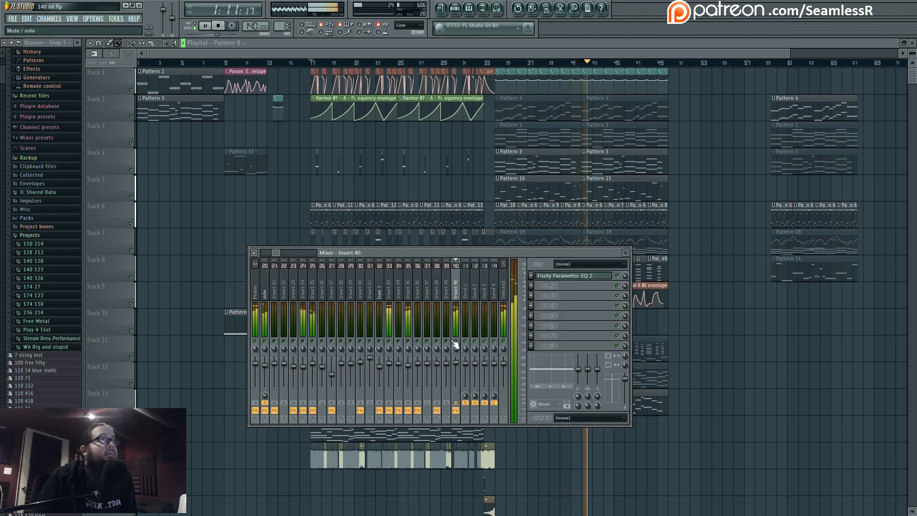
scroll(282, 270, down, 5)
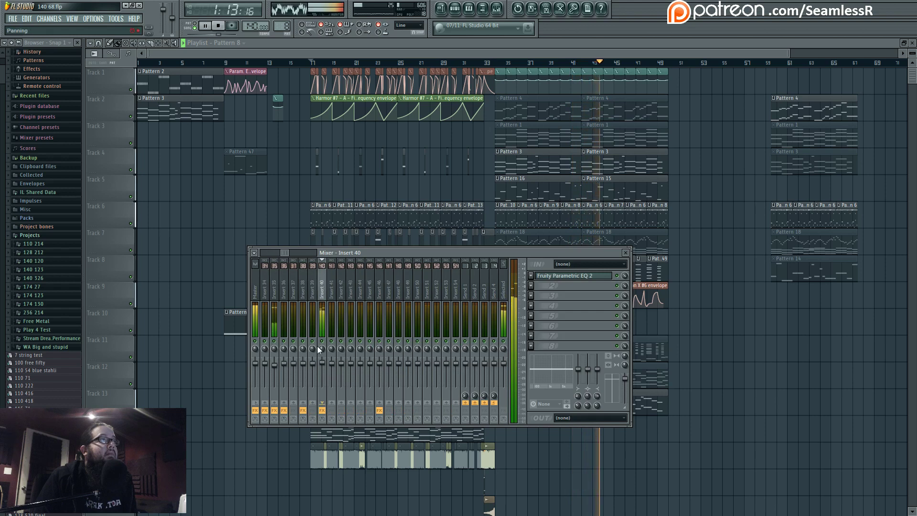
drag(249, 329, 134, 329)
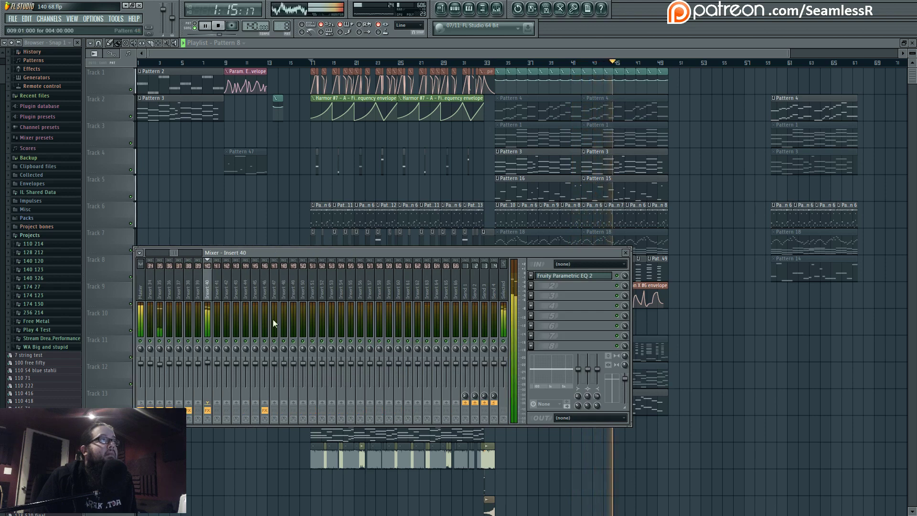
drag(419, 254, 620, 250)
drag(373, 250, 349, 250)
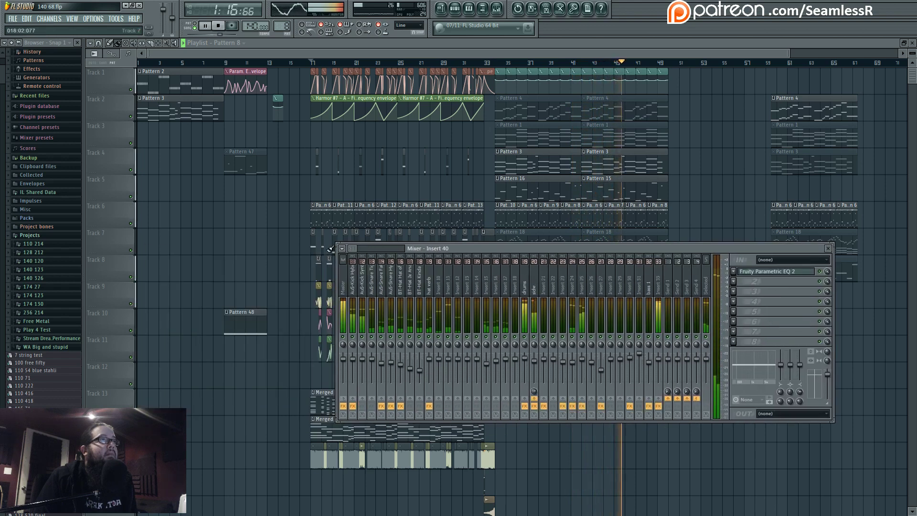
click(344, 398)
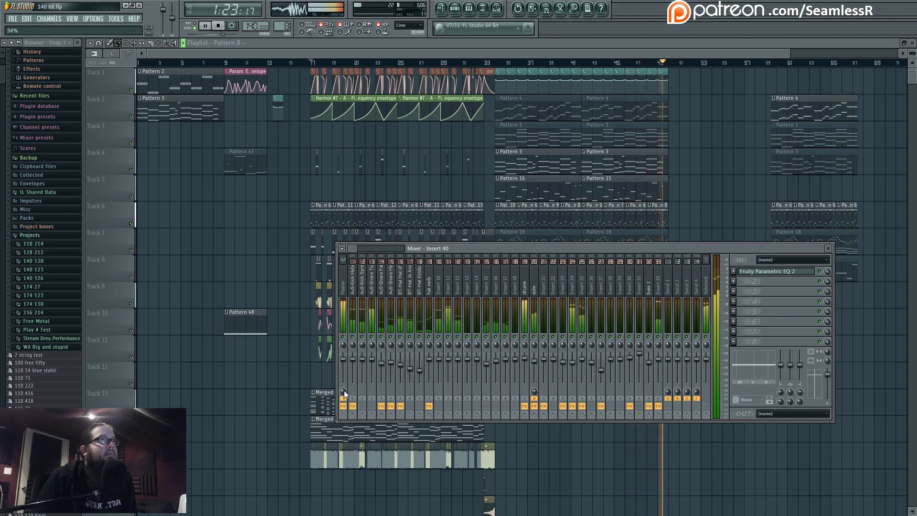
key(F9)
key(space)
- Copy the Pattern 52 and Pattern 51 clips from Track 13 to Track 19, starting at bar 33
ctrl+scroll(676, 305, up, 6)
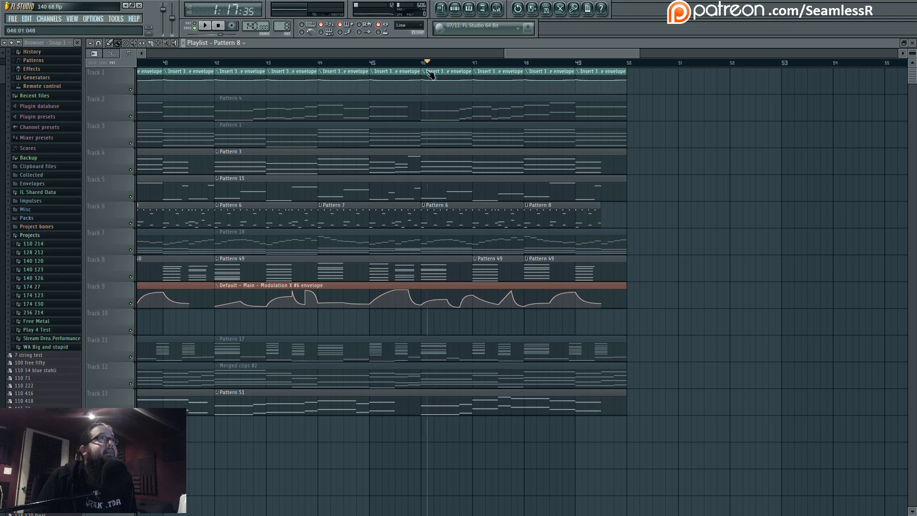
ctrl+scroll(430, 444, down, 4)
drag(406, 411, 566, 452)
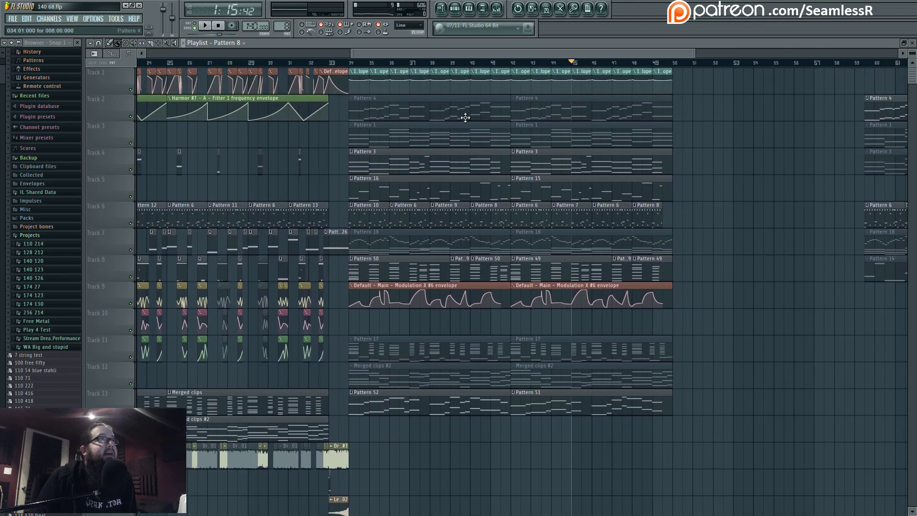
drag(513, 303, 543, 96)
ctrl+scroll(543, 248, down, 4)
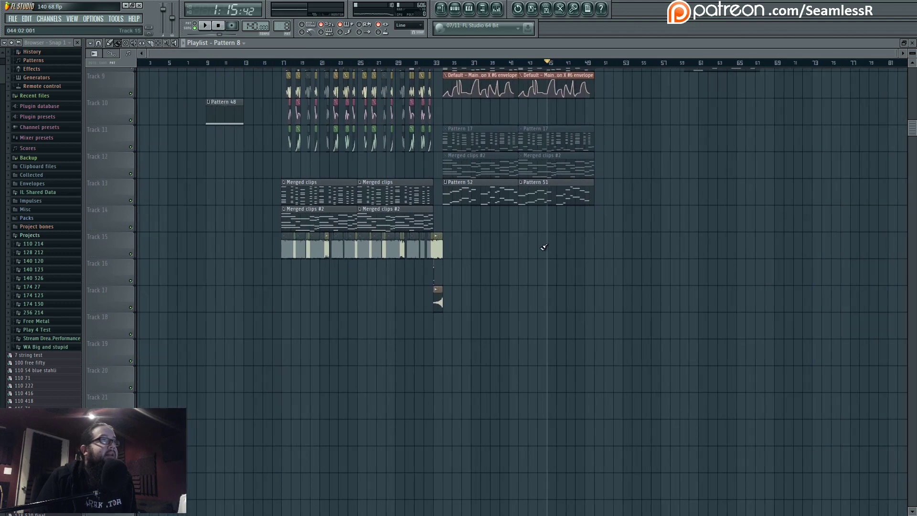
drag(542, 248, 518, 313)
mouse_move(465, 268)
ctrl+mouse_down()
mouse_move(514, 270)
mouse_move(225, 268)
mouse_move(484, 427)
ctrl+mouse_up()
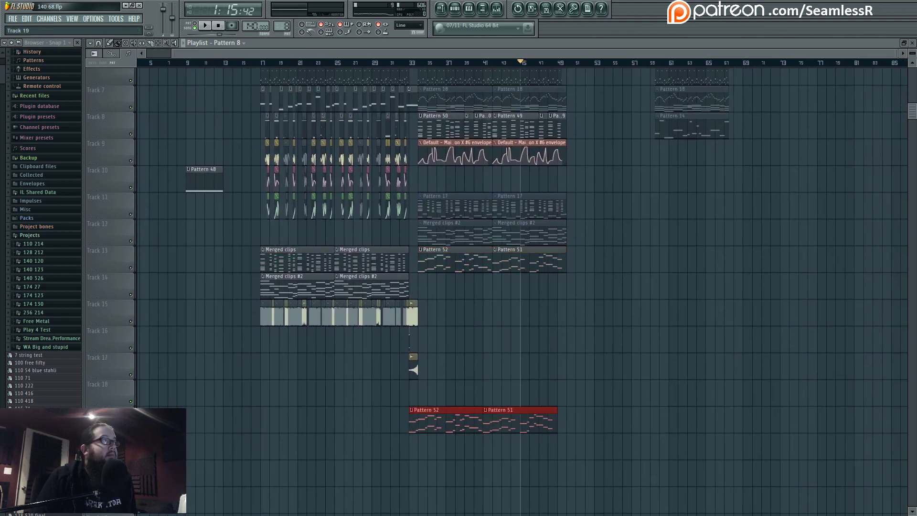
- Merge the copied clips on Track 19 and move their notes from Harmor #10 to the MIDI out channel
double_click(486, 415)
click(456, 9)
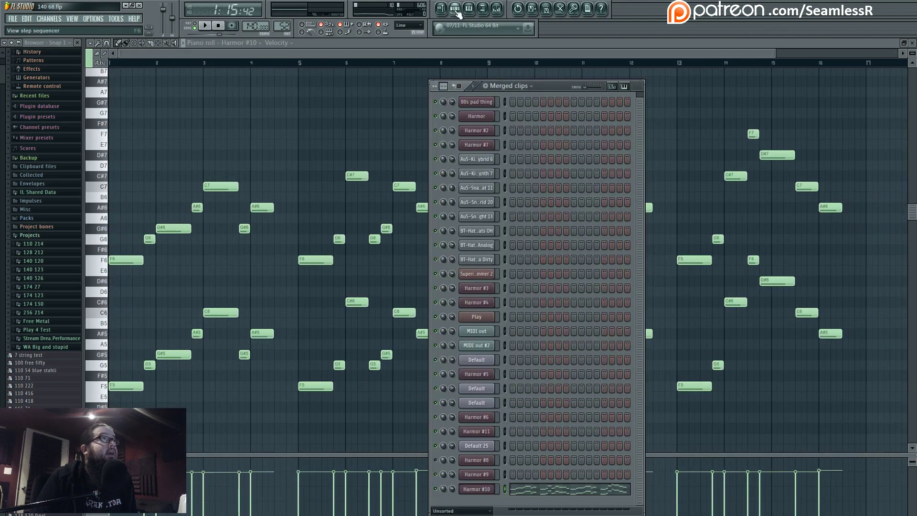
click(477, 332)
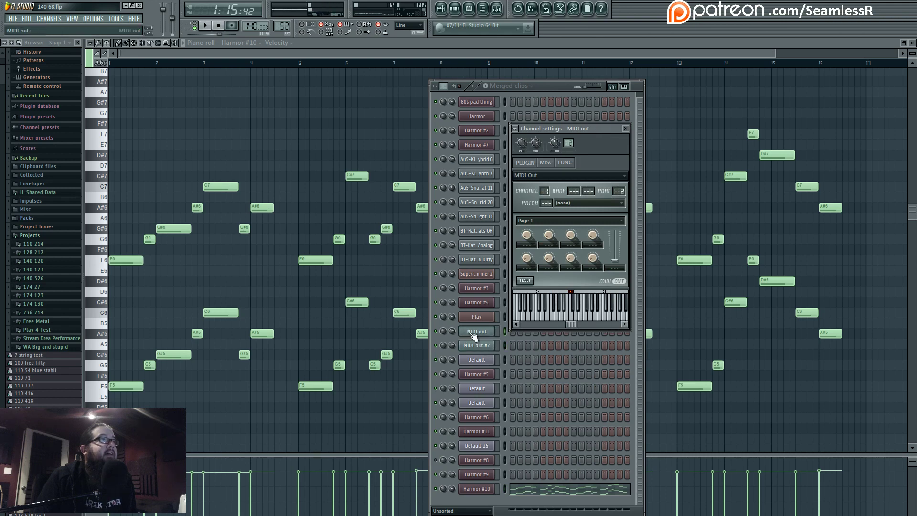
click(505, 489)
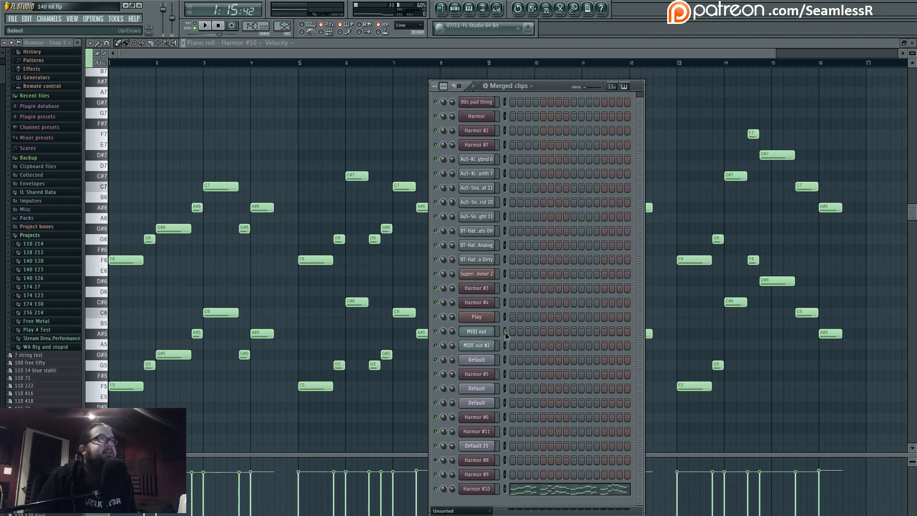
click(506, 491)
key(ctrl+x)
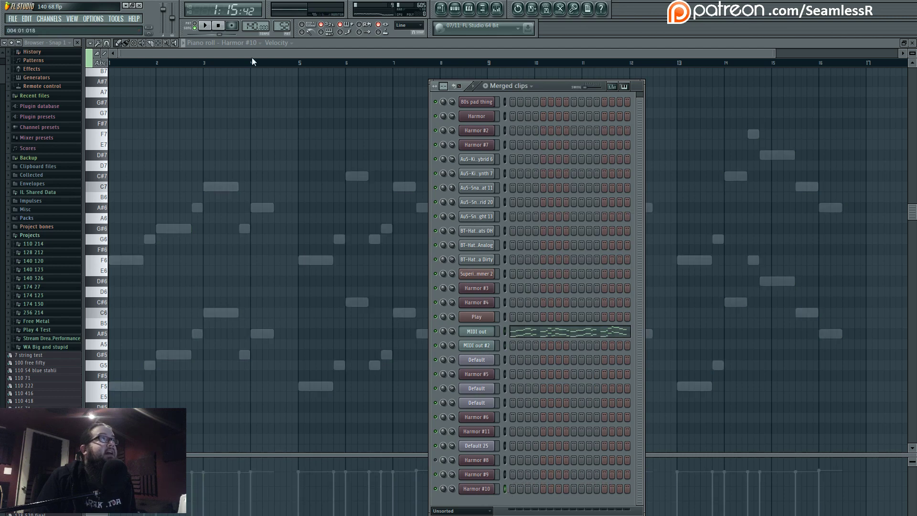
- Listen to the merged melody on the MIDI out channel, compare it with Pattern 18 and Pattern 4, and return to the playlist
click(204, 25)
click(522, 332)
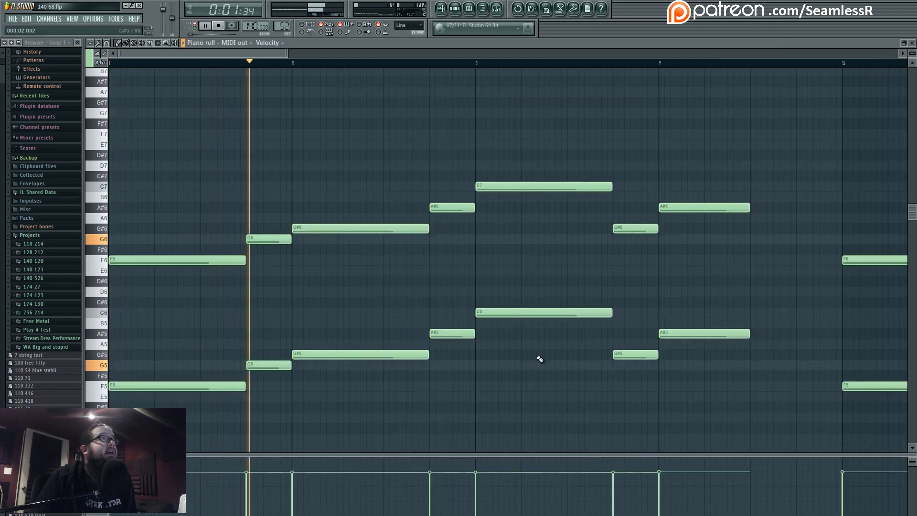
click(445, 10)
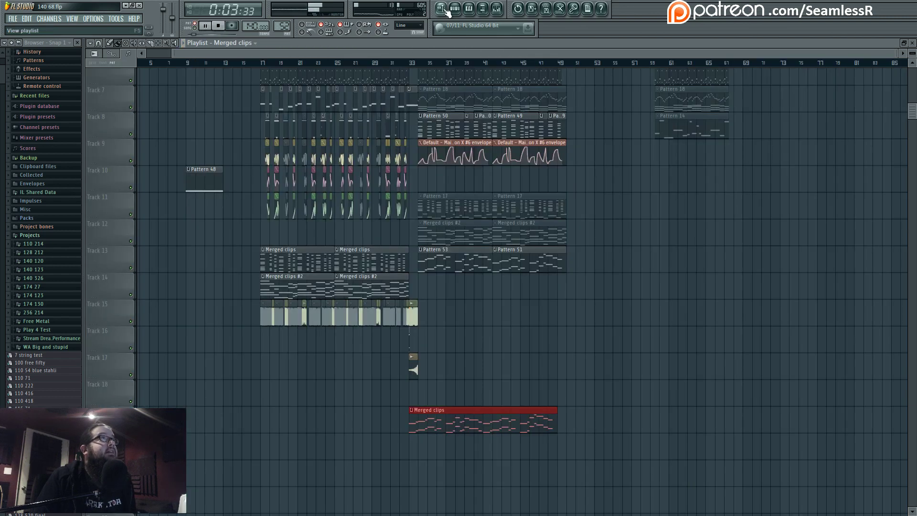
click(453, 101)
scroll(447, 192, up, 5)
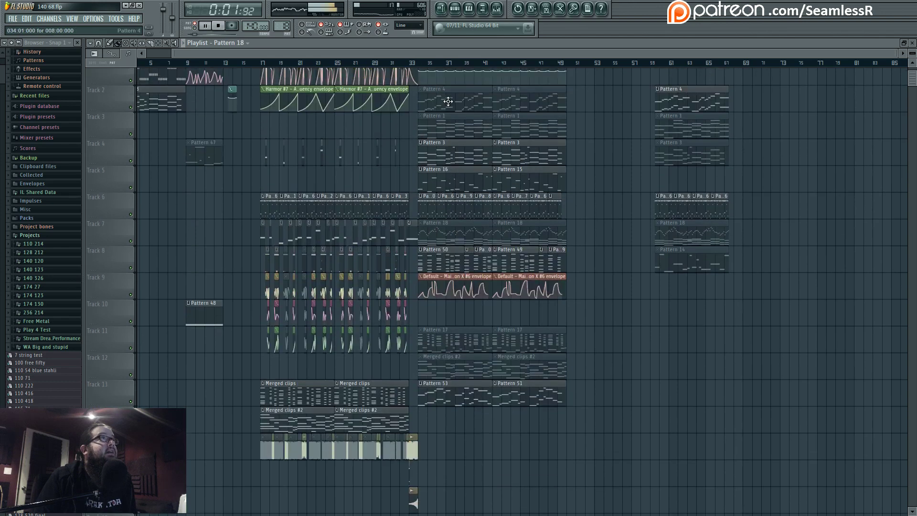
double_click(471, 109)
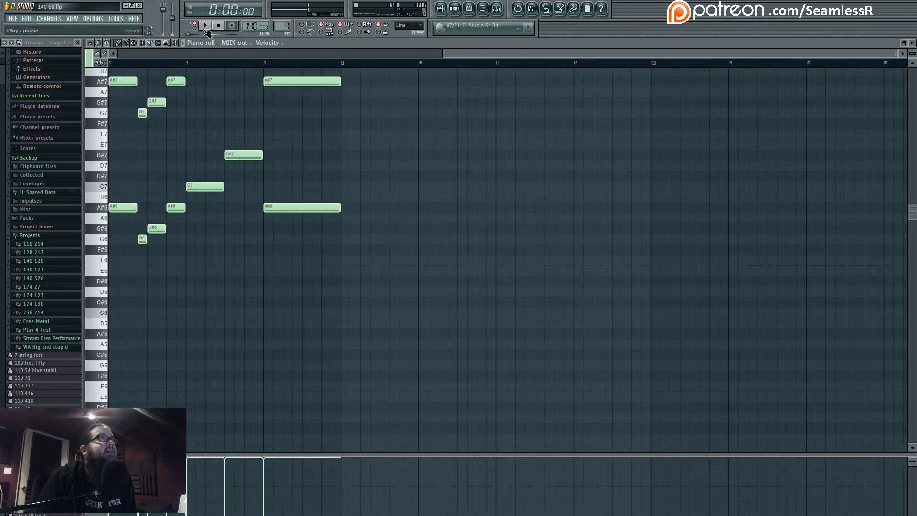
click(447, 8)
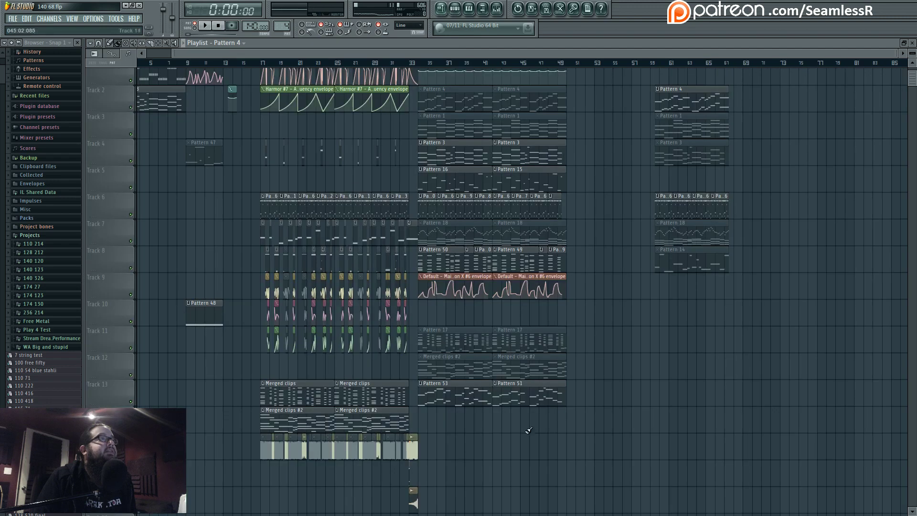
- Transpose all Harmor #10 notes in the first Track 13 melody clip, Pattern 53, up one octave
double_click(452, 402)
scroll(454, 406, down, 4)
key(ctrl+a)
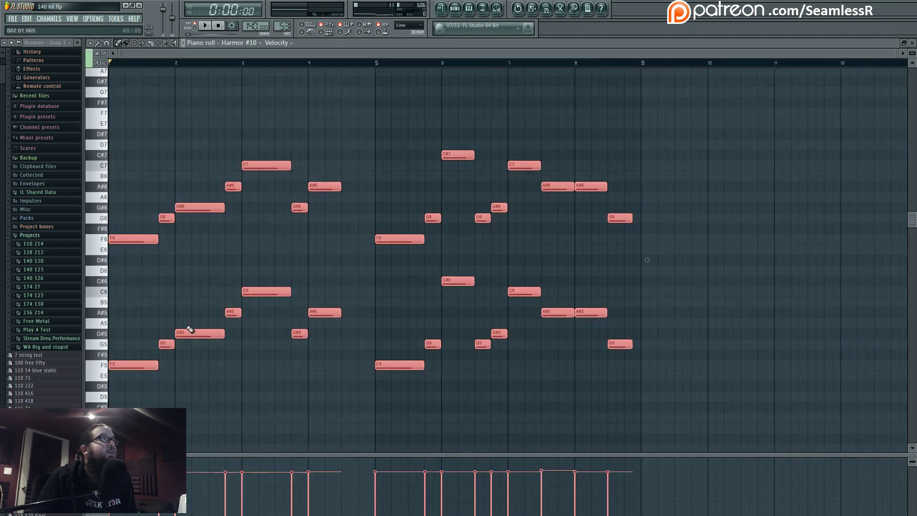
key(ctrl+Up)
- Raise the velocity of all Harmor #10 notes in Pattern 53 to 100%, deselect them and play the pattern briefly
drag(163, 430, 750, 350)
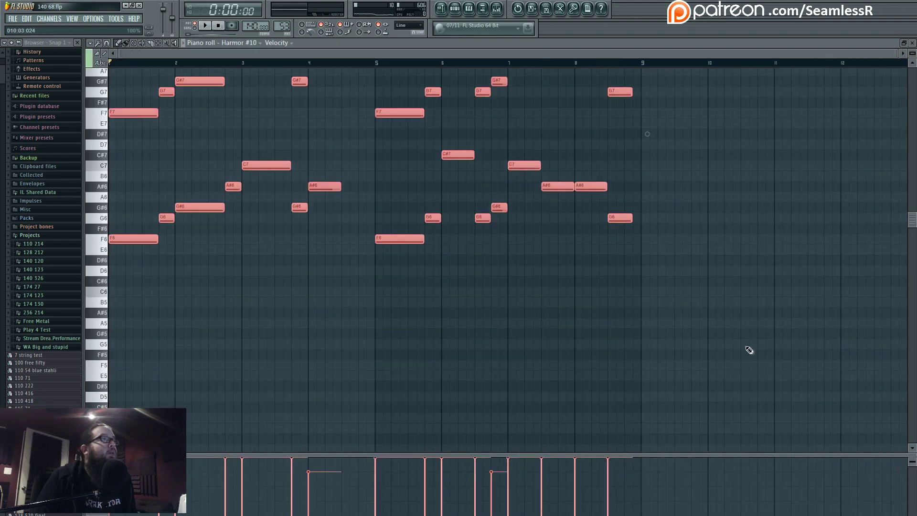
drag(313, 467, 501, 377)
key(ctrl+d)
key(space)
key(space)
scroll(406, 335, up, 2)
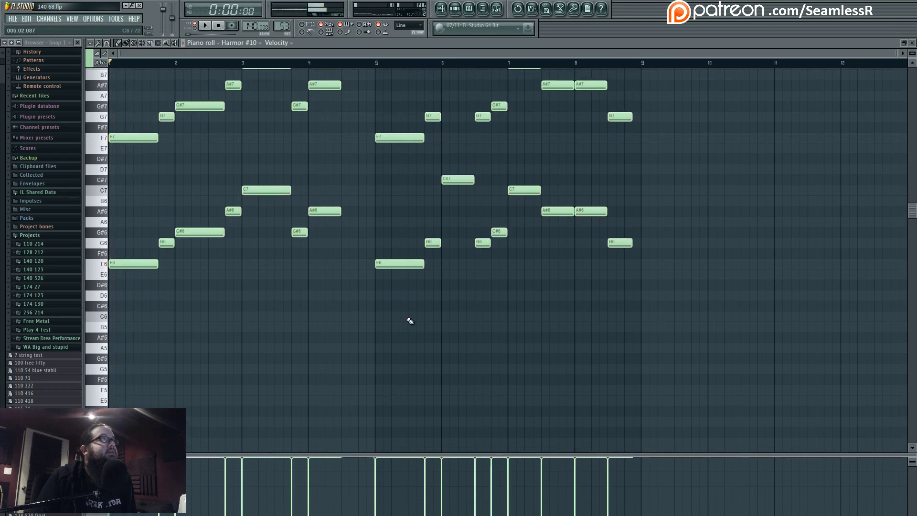
- Transfer all Harmor #10 notes in Pattern 53 to the MIDI out channel
click(456, 9)
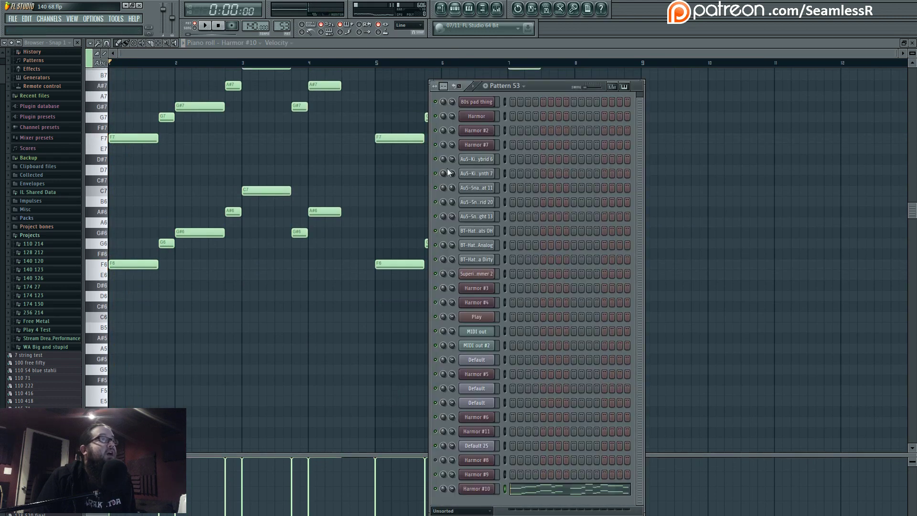
key(F6)
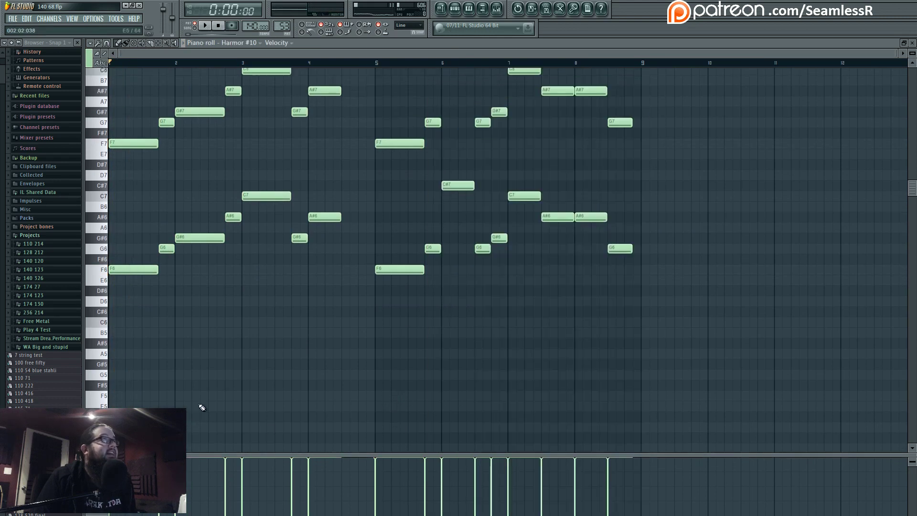
scroll(143, 191, up, 4)
key(ctrl+a)
scroll(423, 171, down, 3)
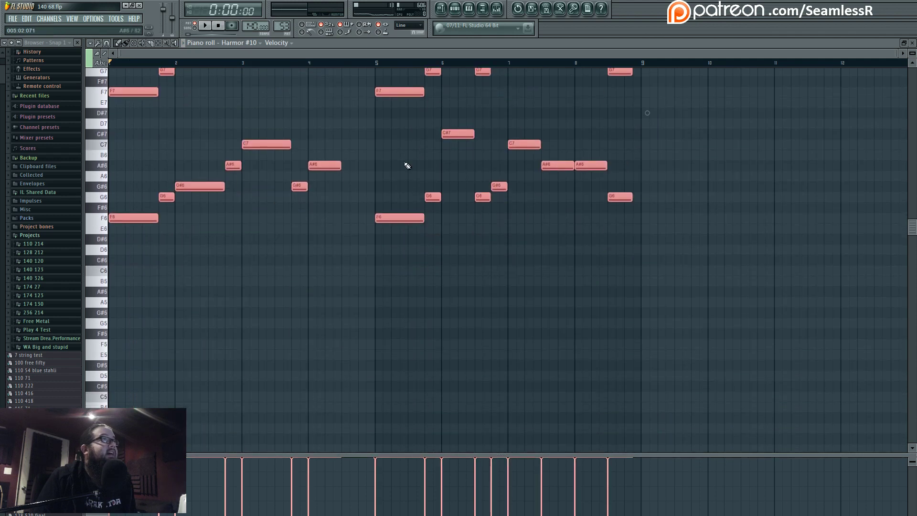
key(F5)
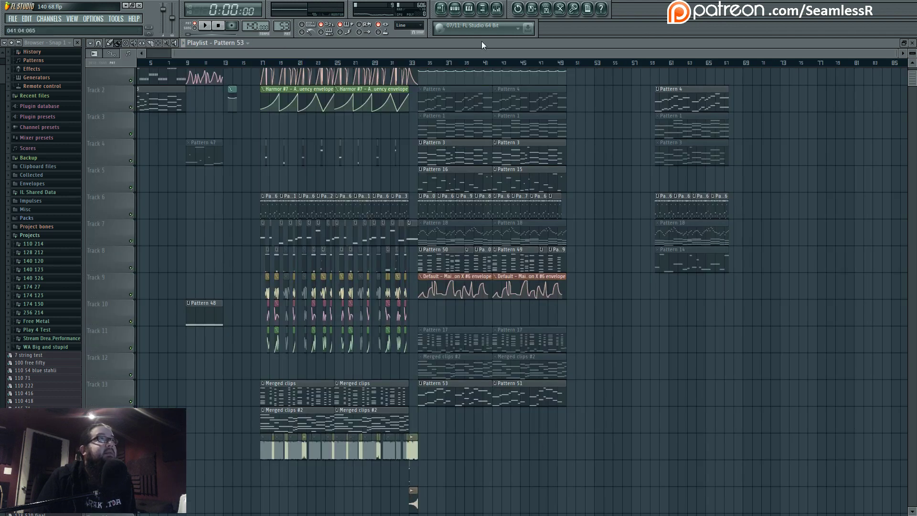
click(455, 8)
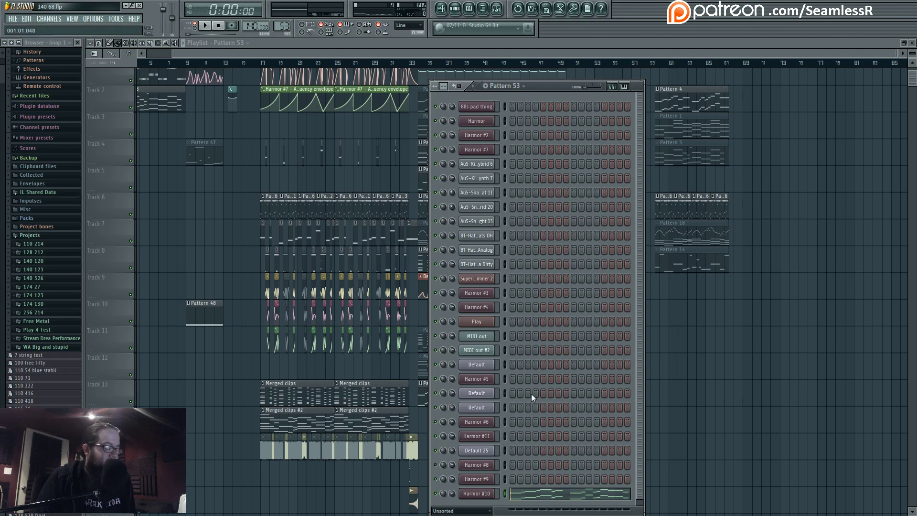
click(505, 337)
key(ctrl+v)
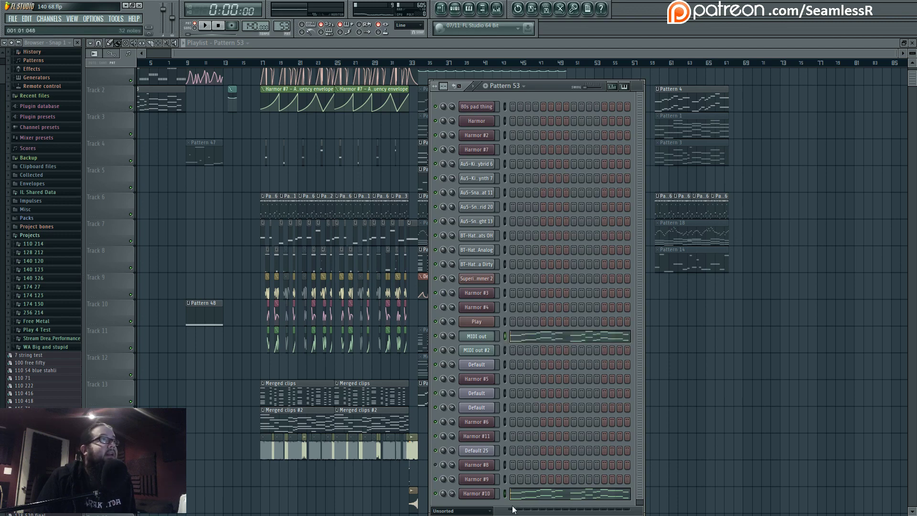
- Play Pattern 53 on the MIDI out channel, then paste its notes back into Harmor #10
click(537, 334)
key(space)
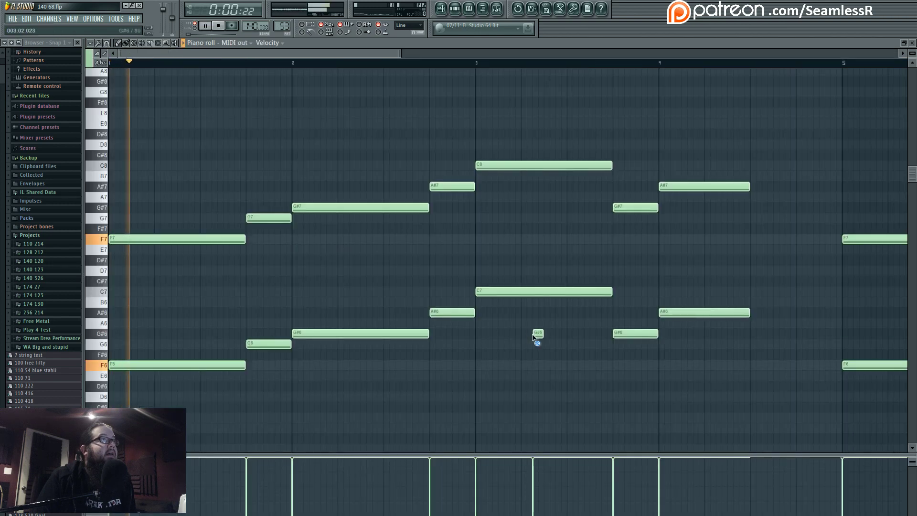
scroll(535, 385, down, 4)
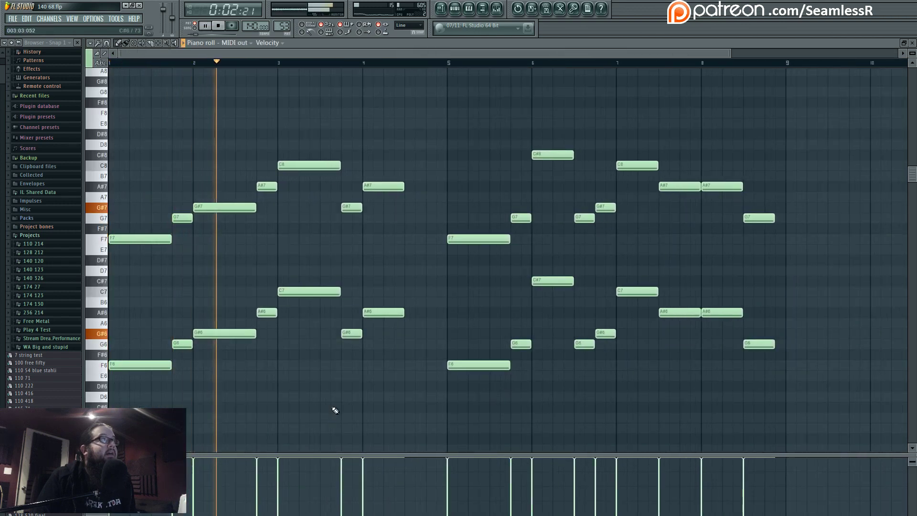
key(F5)
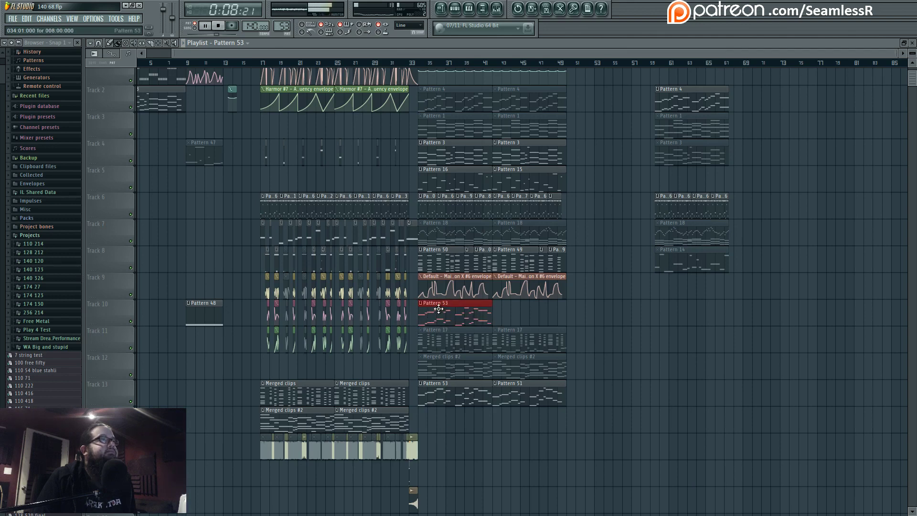
click(455, 8)
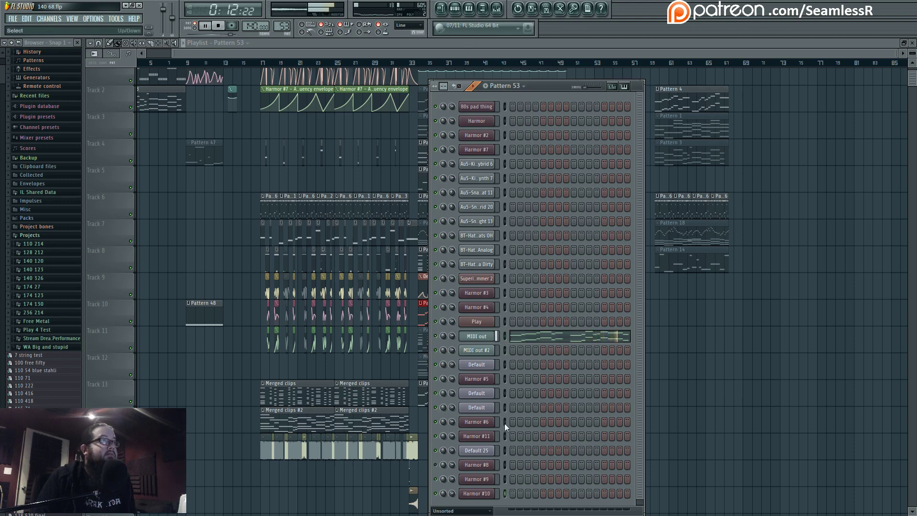
key(ctrl+v)
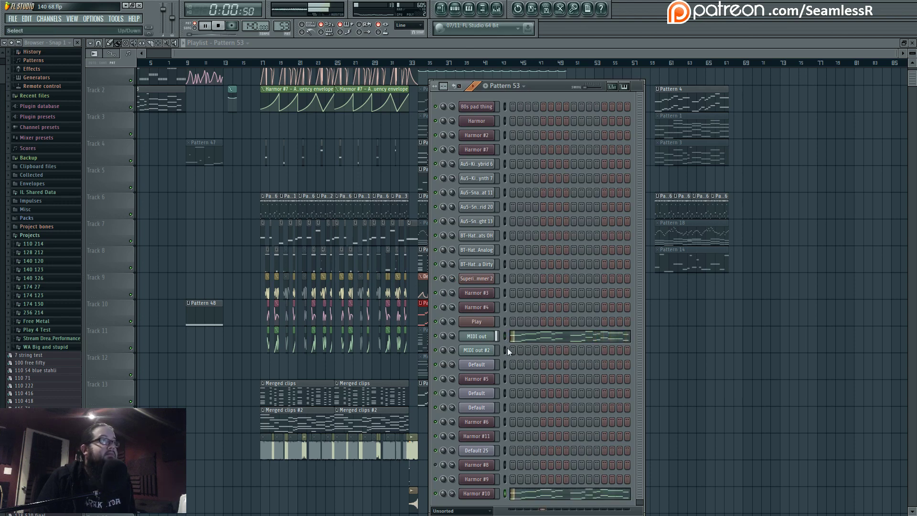
- Lower all Harmor #10 notes in Pattern 53 by one octave and reduce their velocity to about 79%
click(520, 495)
scroll(513, 404, down, 3)
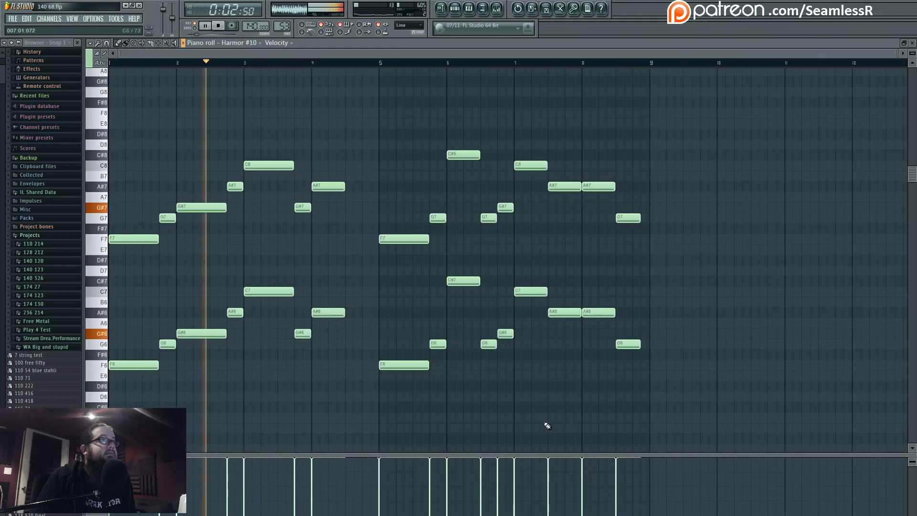
drag(695, 412, 124, 139)
mouse_move(130, 367)
mouse_down()
mouse_move(126, 466)
mouse_move(121, 412)
mouse_move(121, 423)
mouse_up()
drag(111, 470, 695, 473)
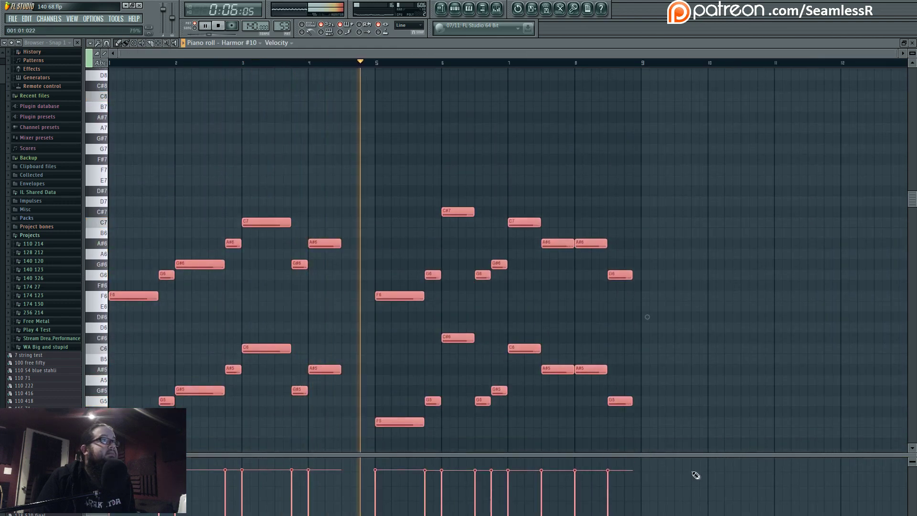
- Shift the merged clip on Track 19 to start at bar 34 and transpose all its MIDI out notes up one octave
click(447, 6)
scroll(506, 383, down, 5)
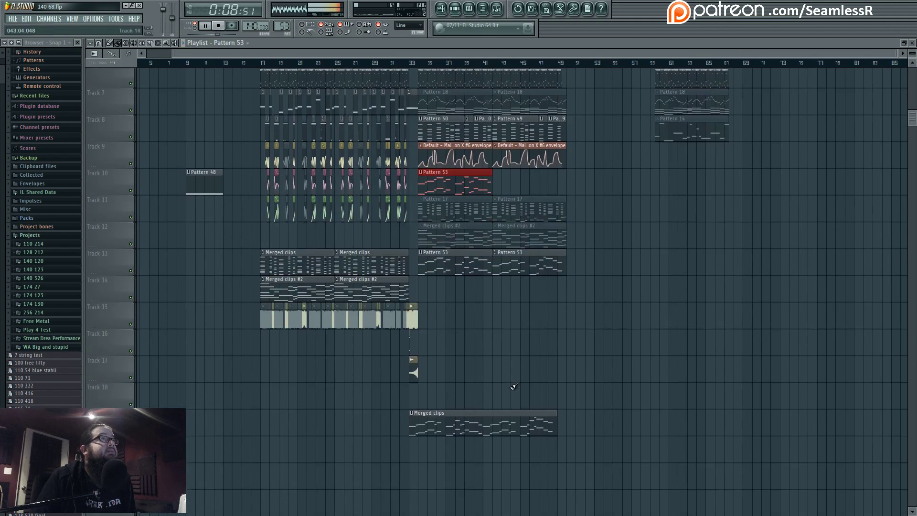
drag(462, 384, 469, 384)
double_click(467, 385)
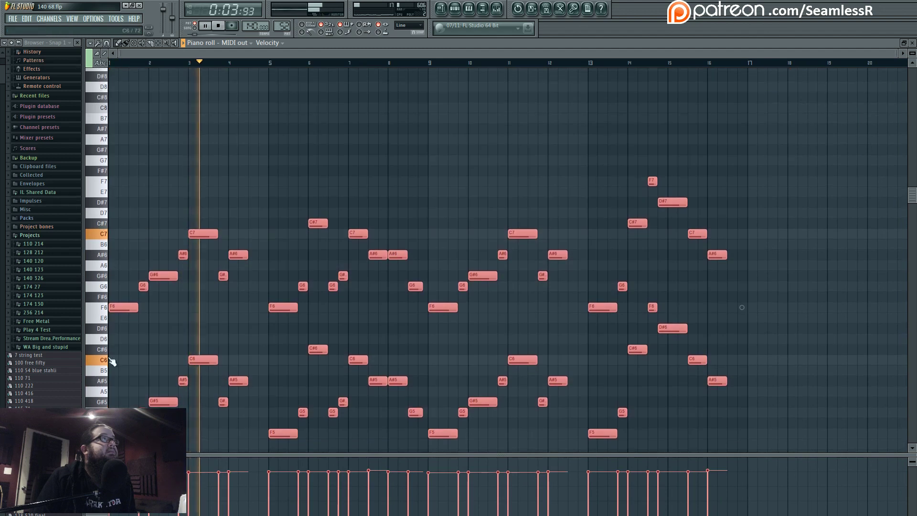
drag(116, 433, 105, 308)
scroll(219, 317, up, 2)
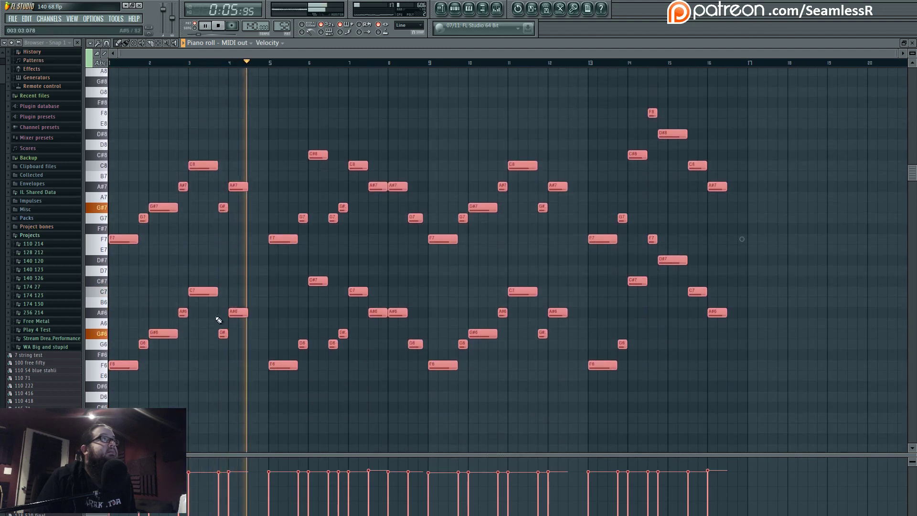
key(space)
key(ctrl+d)
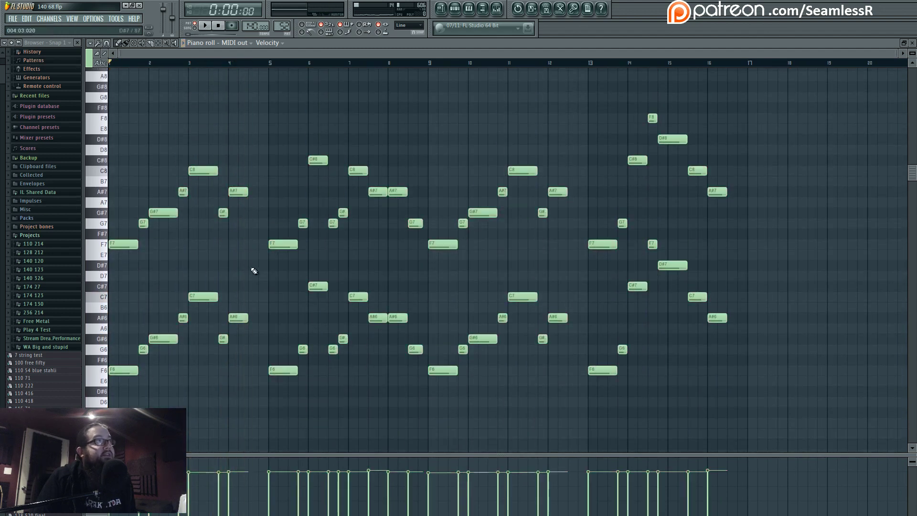
- Select the melody's high notes from C#8 to F8, lower them nine semitones and deselect them
double_click(109, 171)
drag(110, 173, 103, 117)
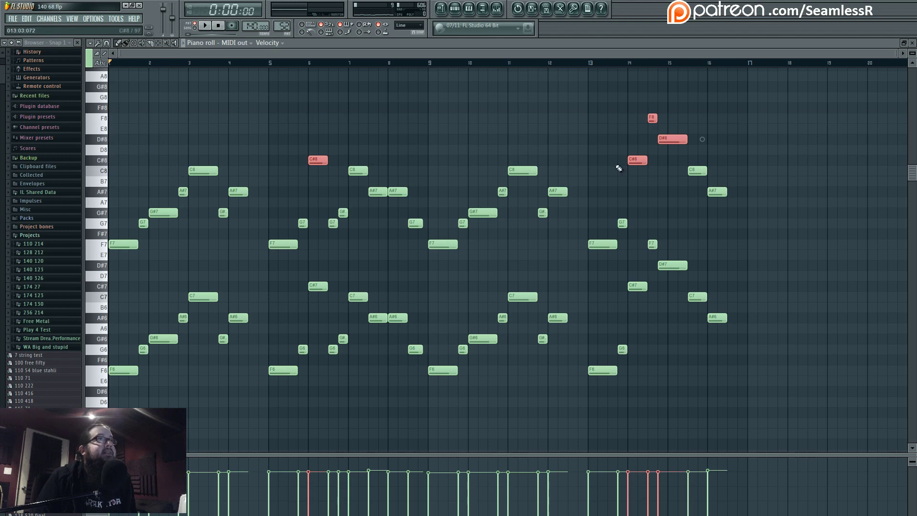
scroll(620, 168, up, 3)
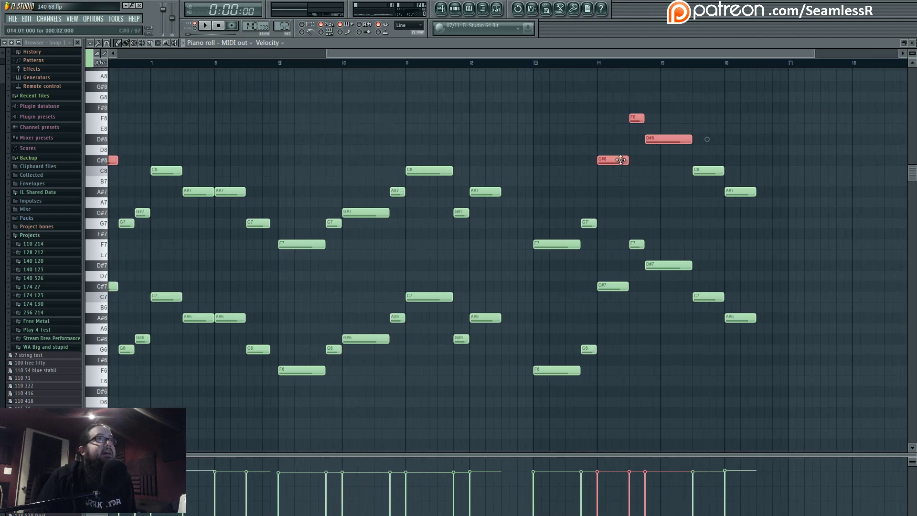
drag(621, 159, 622, 255)
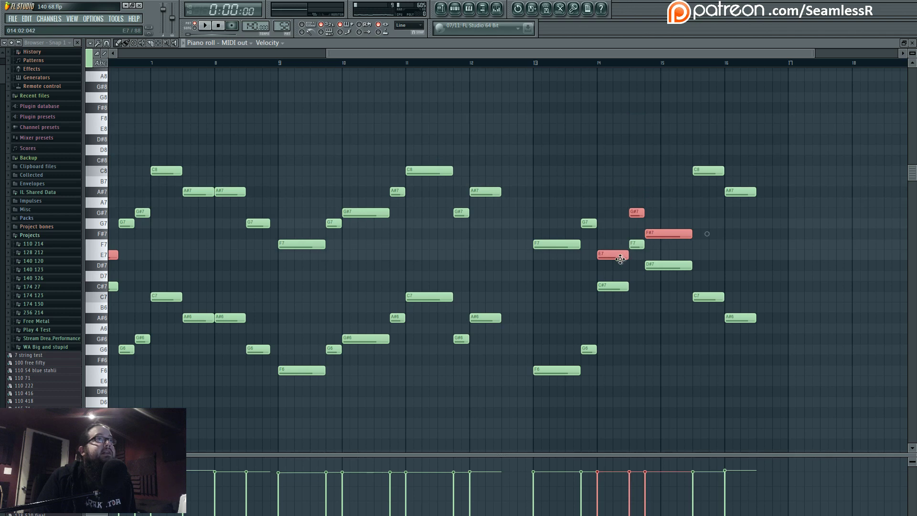
key(ctrl+d)
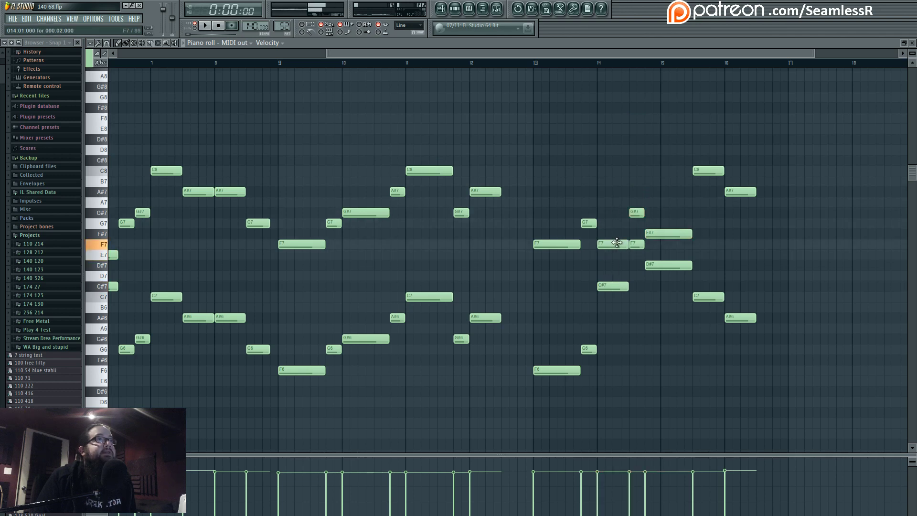
- Raise the lowered upper notes one semitone, to F7, A7 and G7 in bar 14 and F7 in bar 6, playing from bar 5
drag(615, 245, 875, 313)
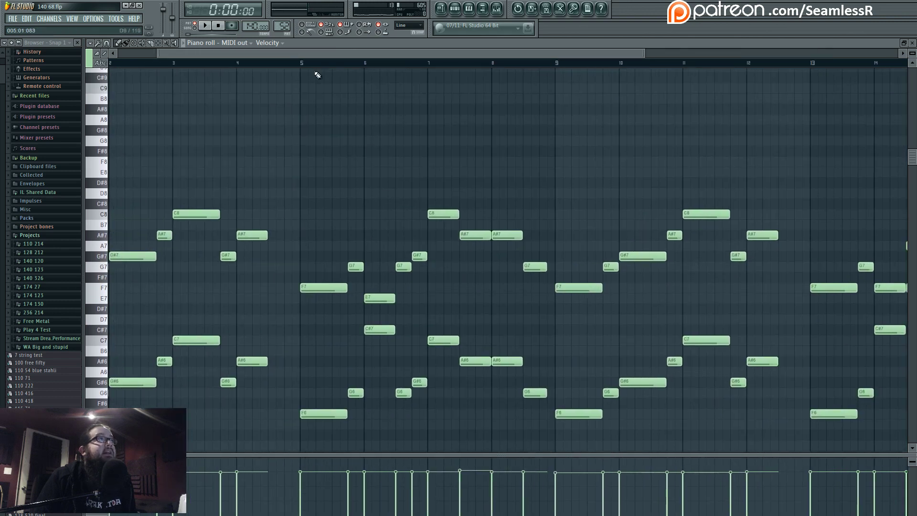
click(302, 63)
key(space)
drag(382, 298, 383, 288)
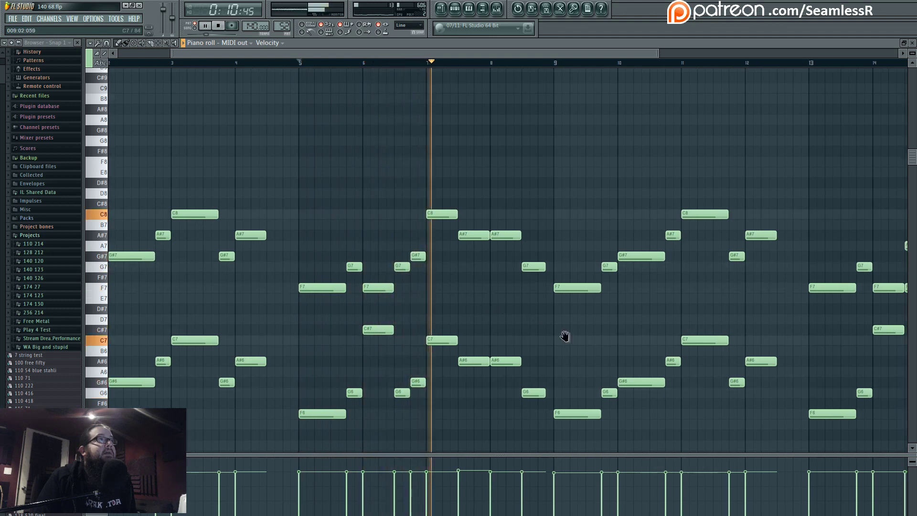
- Remove the F6 in bar 5 and rework the bar 9 notes to C8 and F6 while auditioning the melody
drag(566, 336, 366, 327)
drag(461, 319, 414, 331)
drag(405, 265, 399, 351)
click(318, 63)
ctrl+click(403, 321)
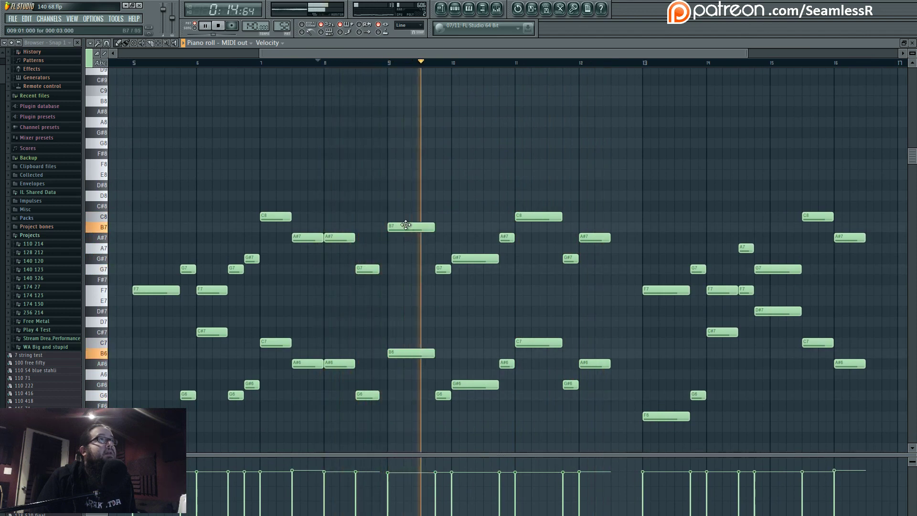
drag(406, 211, 405, 349)
ctrl+click(399, 307)
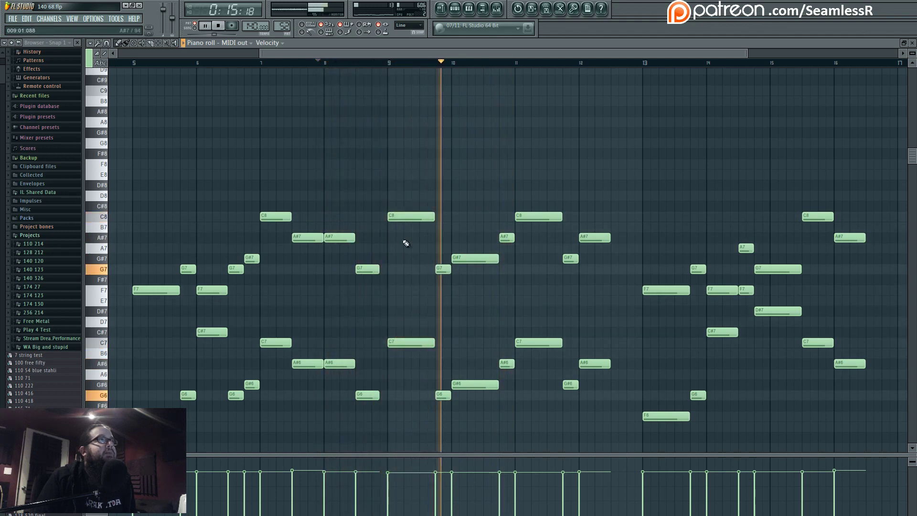
click(401, 416)
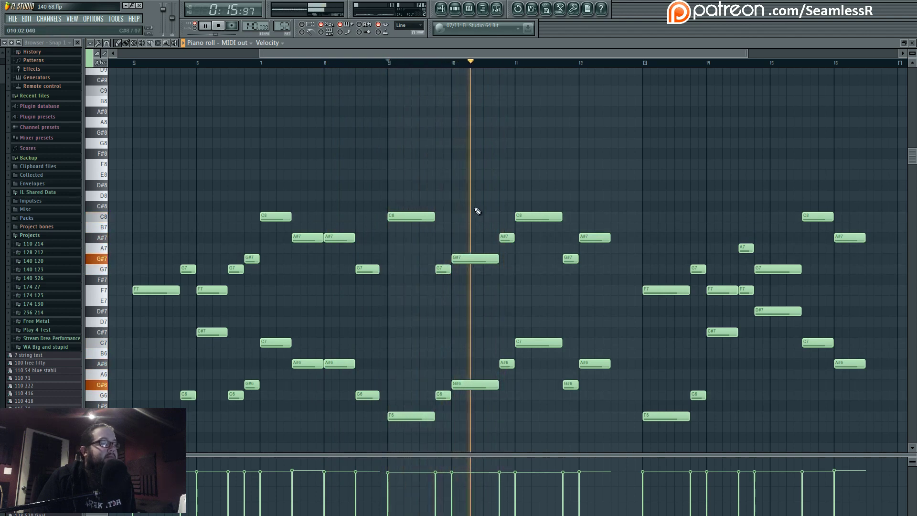
- Play the rest of the melody, lower the A7 in bar 14 to G#7 and replay from bars 14 and 13
drag(477, 204, 463, 205)
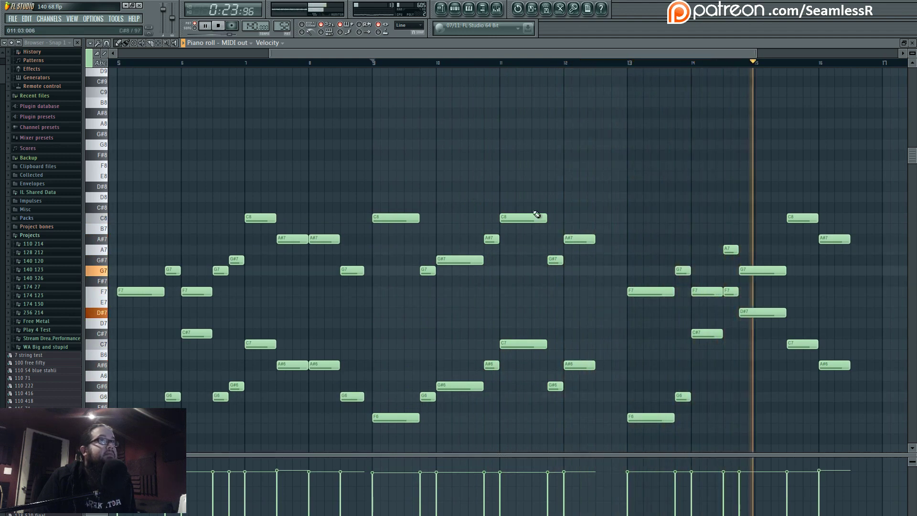
key(space)
scroll(607, 293, up, 2)
mouse_move(591, 272)
mouse_down()
mouse_move(592, 282)
mouse_move(602, 271)
mouse_up()
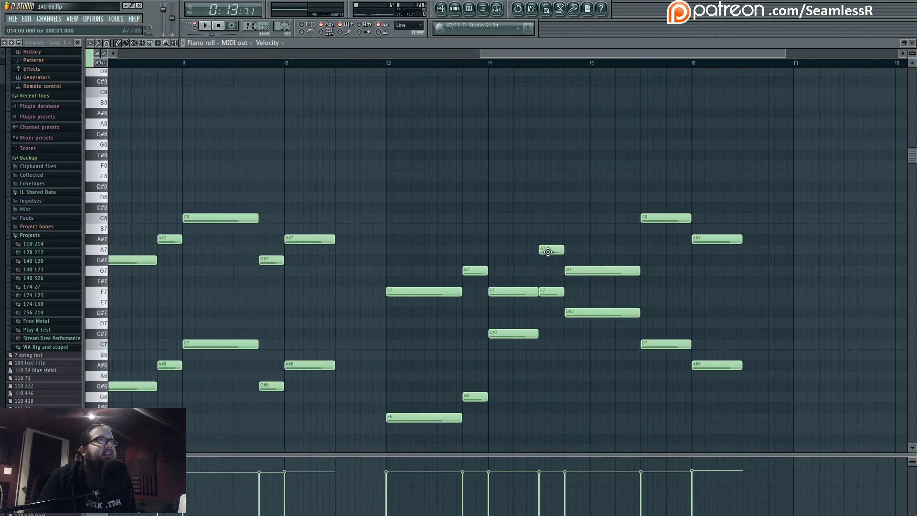
click(488, 63)
key(space)
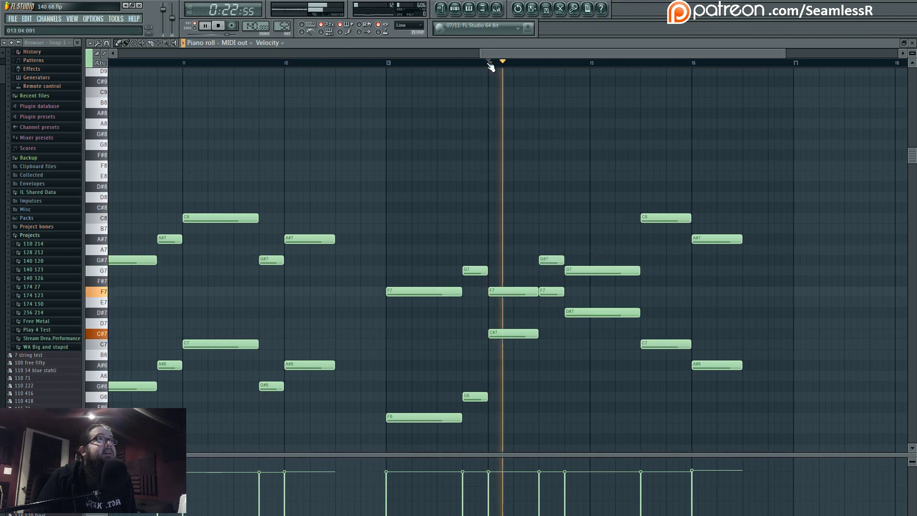
click(382, 64)
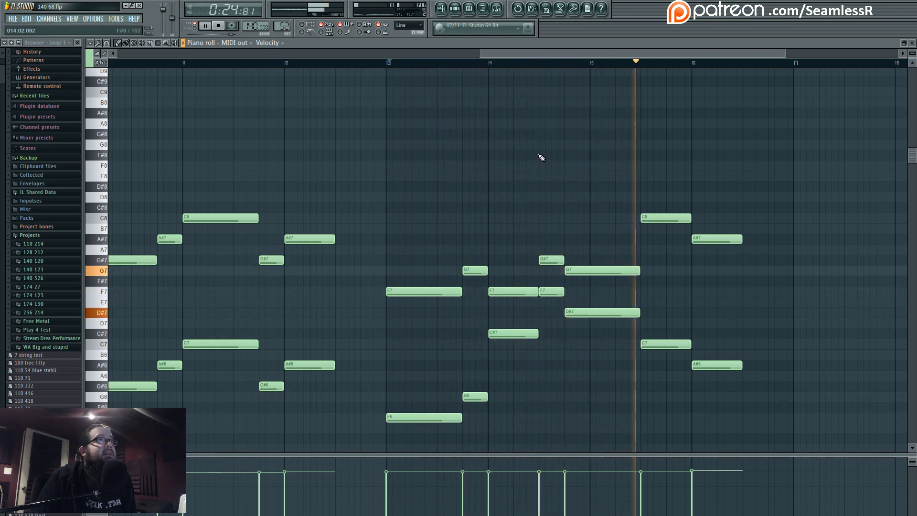
- Move the merged melody clip from Track 19 to Track 14, delete Pattern 53 from Track 10 and play the song
scroll(555, 158, down, 2)
click(442, 8)
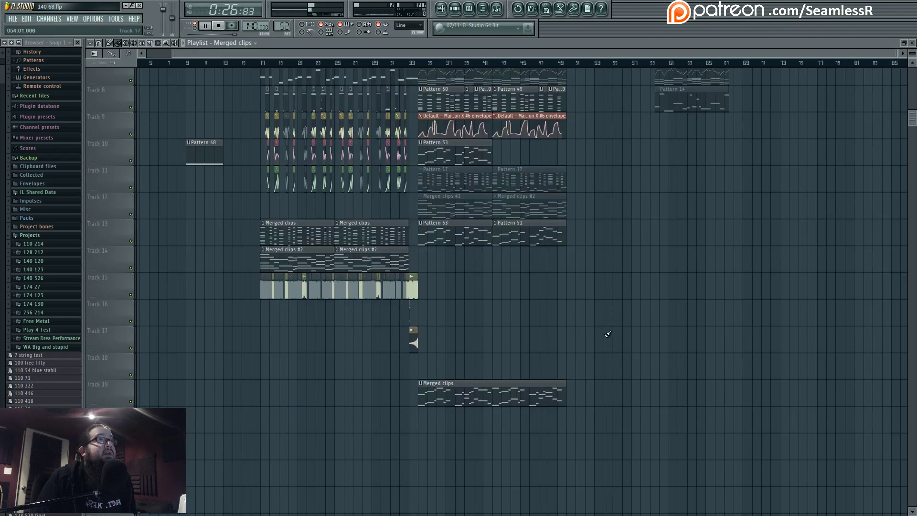
scroll(449, 377, up, 4)
drag(424, 393, 423, 270)
right_click(390, 153)
key(space)
scroll(430, 348, up, 3)
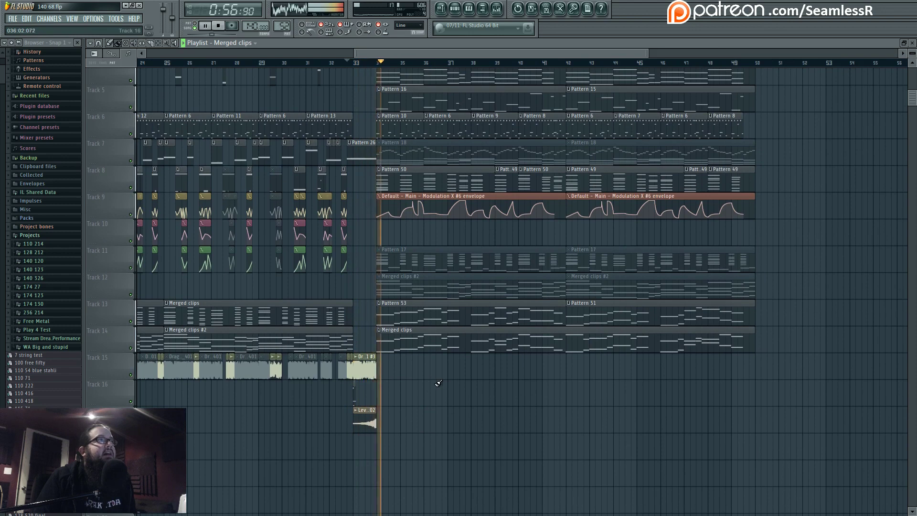
- Listen to the drop while checking Insert 40 in the mixer, then return to the playlist and stop playback
click(497, 8)
drag(354, 248, 361, 250)
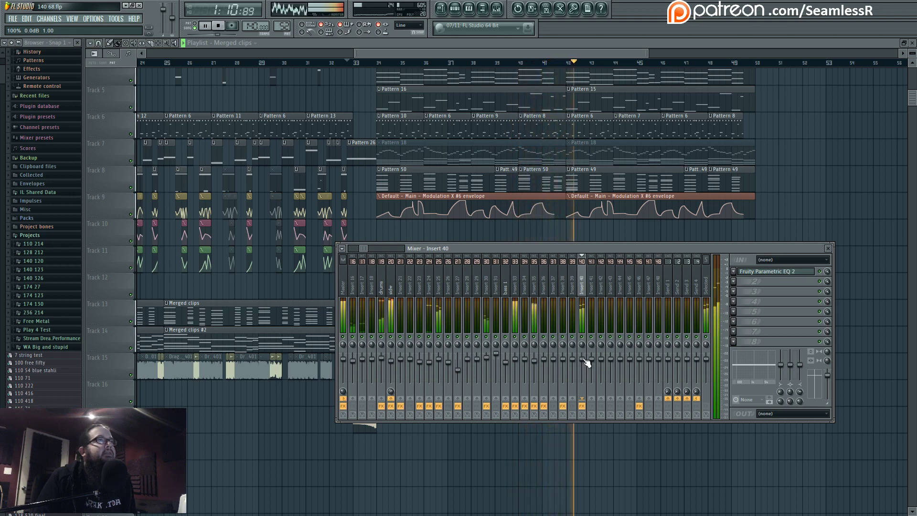
key(F9)
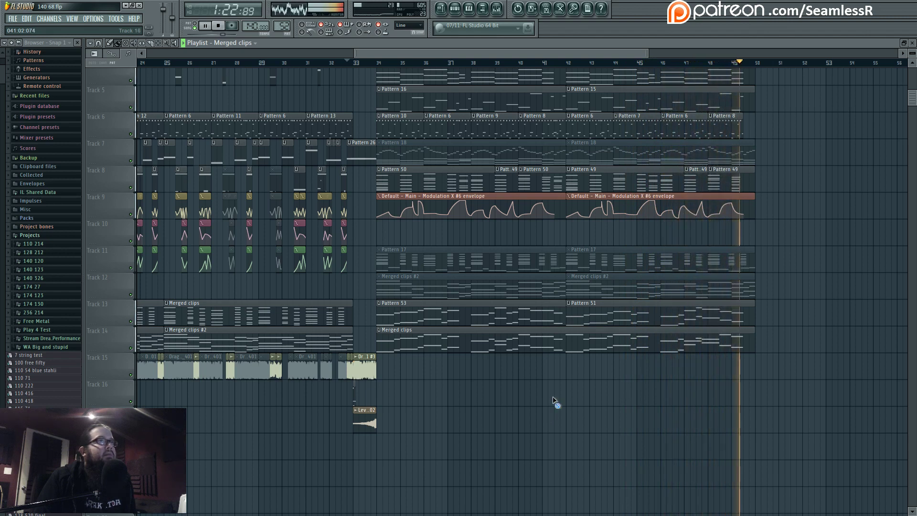
scroll(688, 383, up, 5)
key(space)
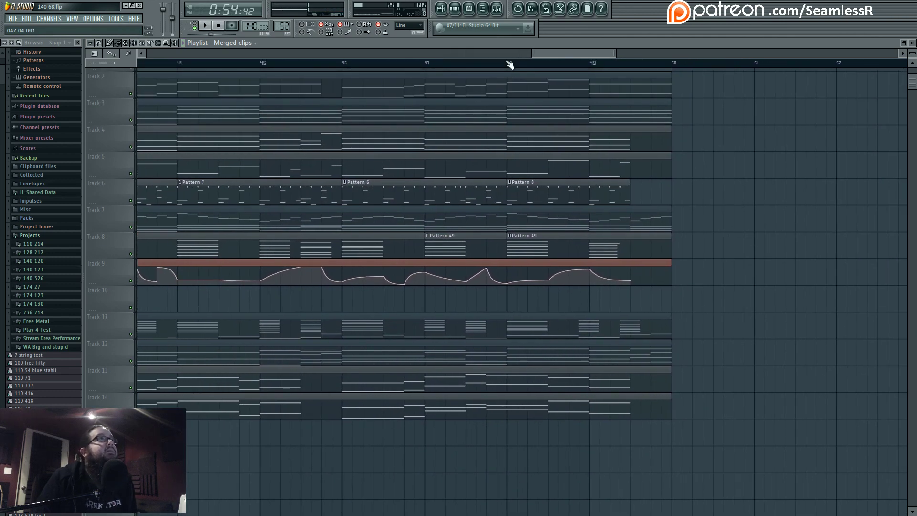
- Play the end of the drop from bar 48 and replay it from the same spot
click(508, 61)
key(space)
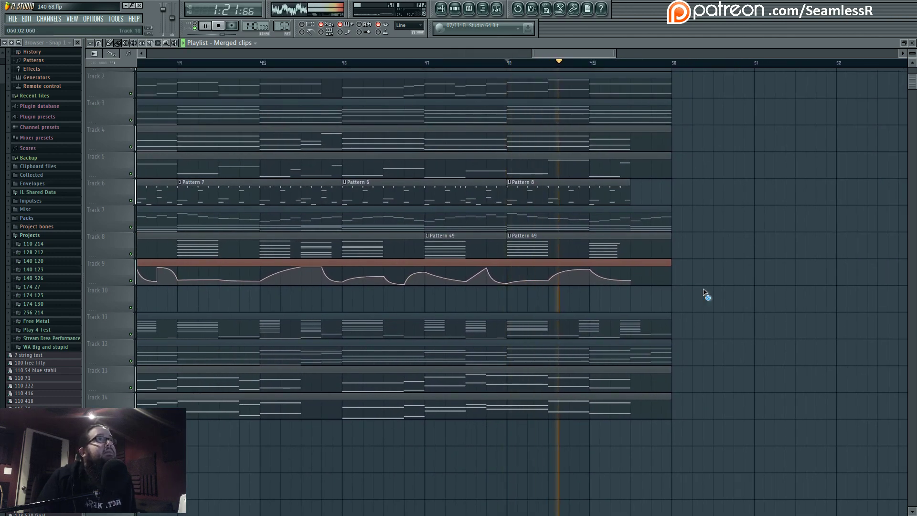
key(space)
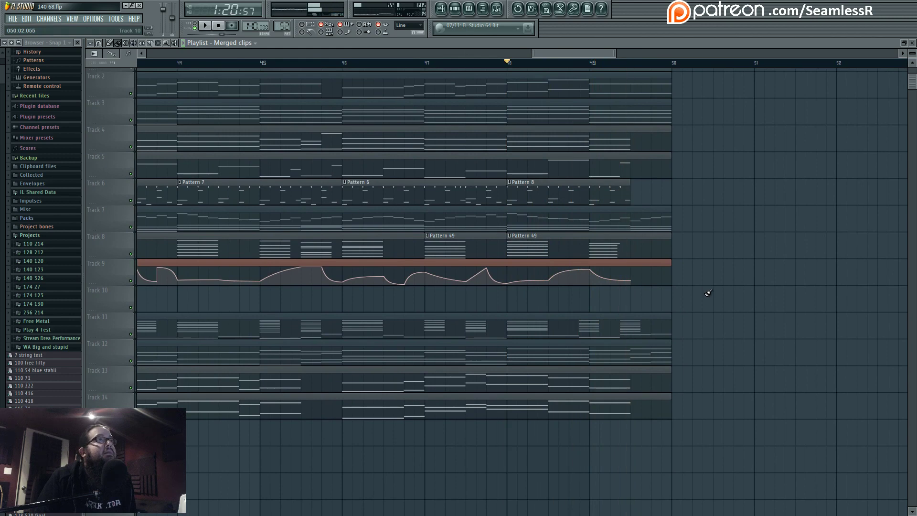
key(space)
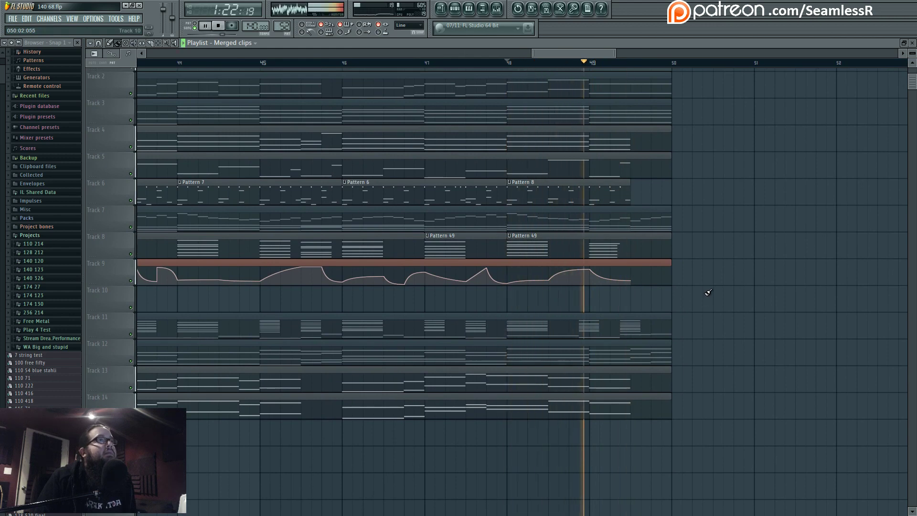
key(space)
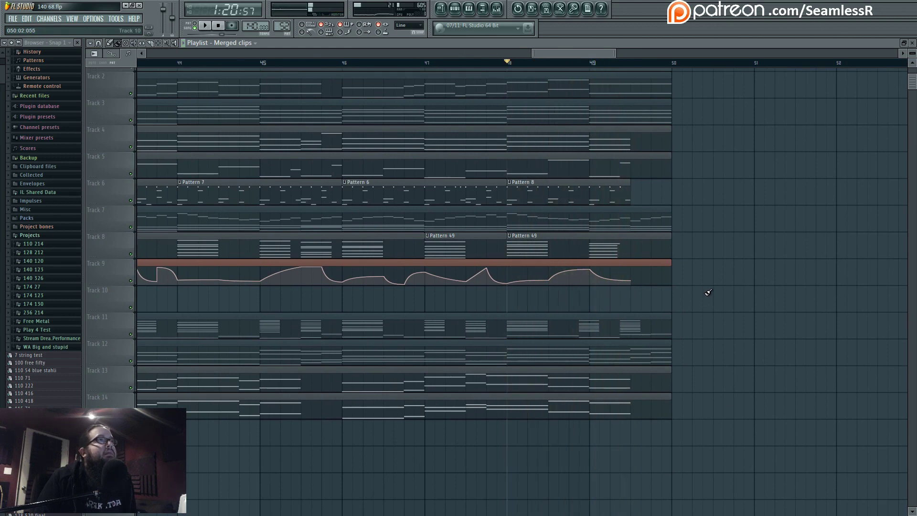
- Listen to the drop from bar 36 while checking Insert 30 in the mixer and the channel list, and stop playback
scroll(709, 293, down, 3)
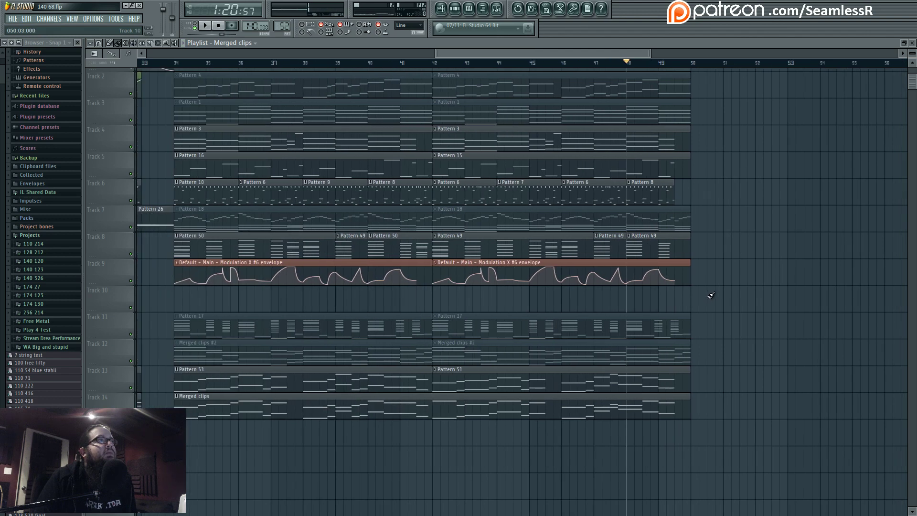
click(241, 65)
key(space)
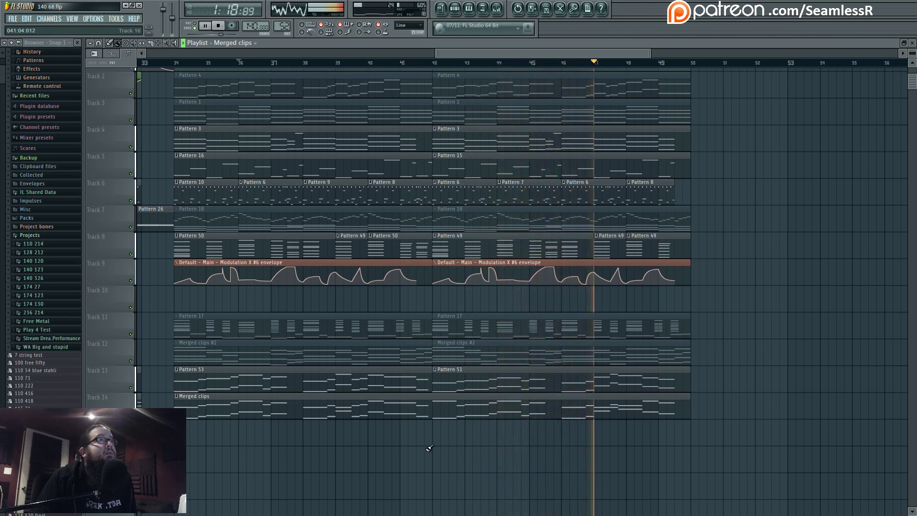
click(497, 8)
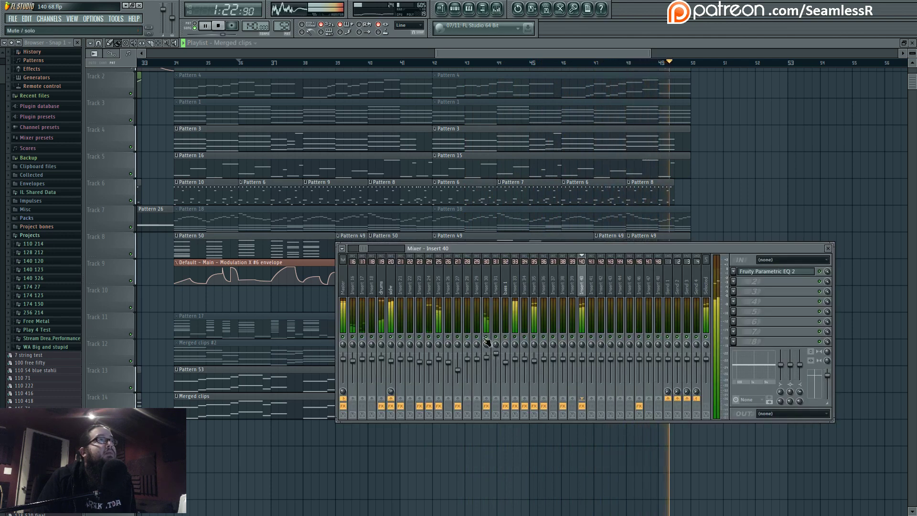
click(490, 359)
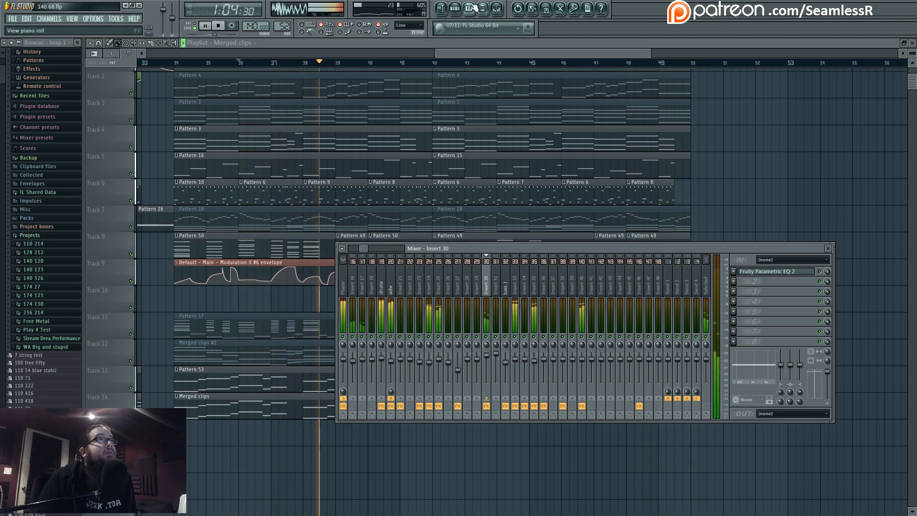
click(455, 9)
scroll(477, 441, down, 1)
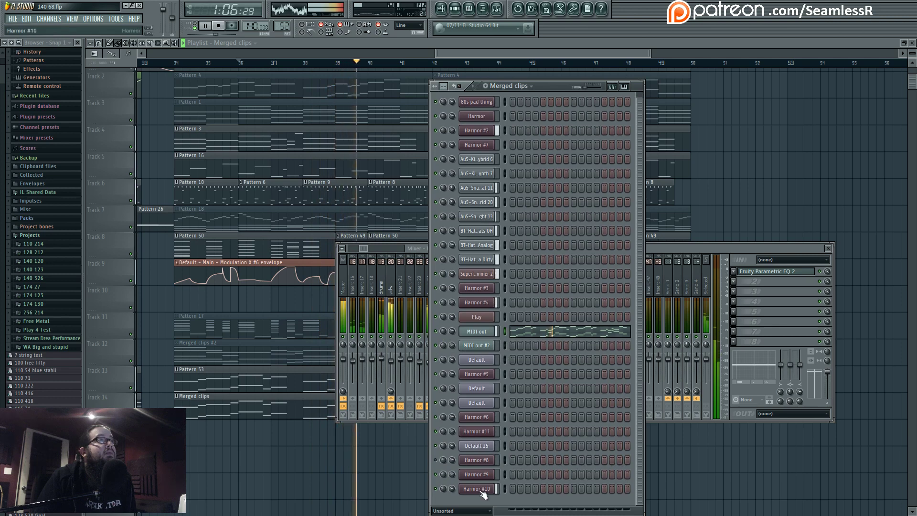
right_click(369, 436)
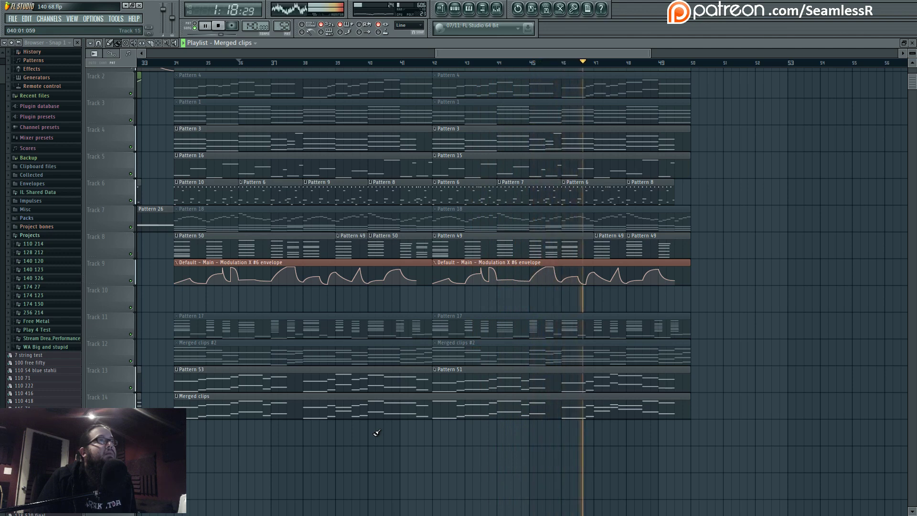
scroll(375, 427, down, 4)
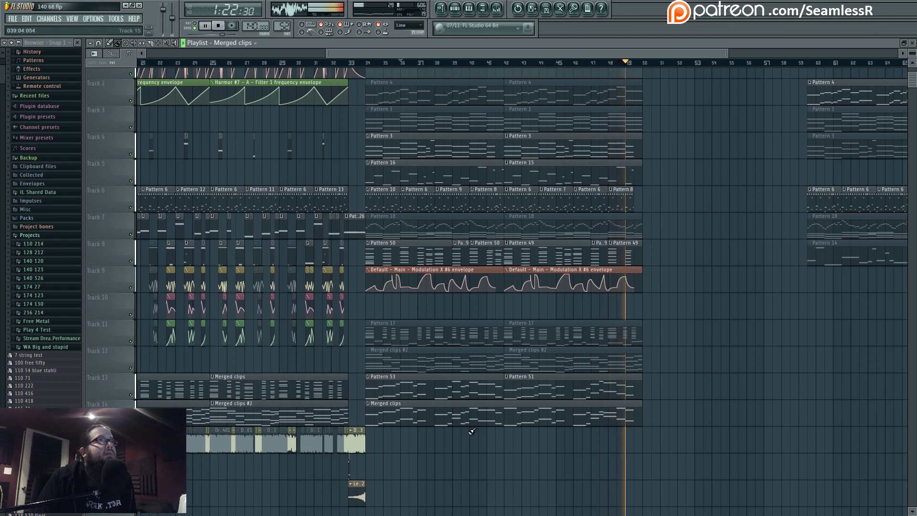
key(space)
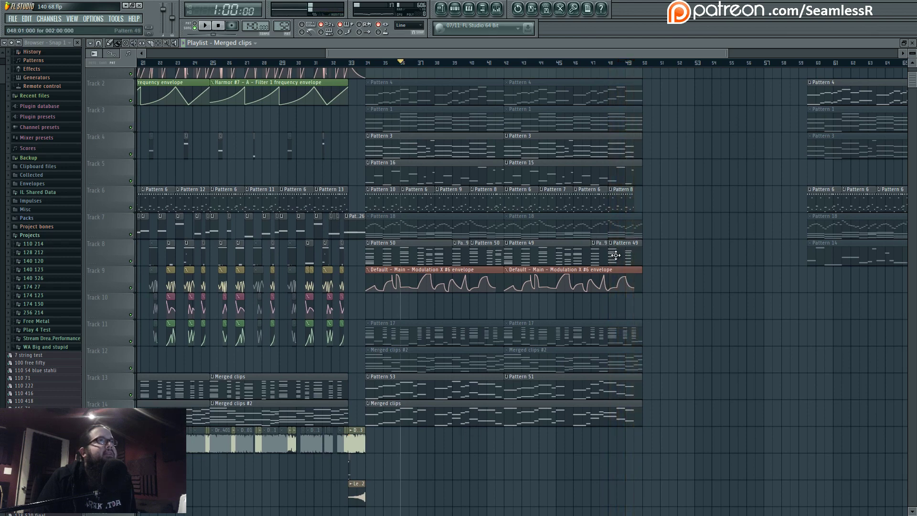
- Audition Pattern 50 from its piano roll, inspect Harmor #6's harmonic unison pitch envelope, and return to the earlier playlist section
double_click(391, 257)
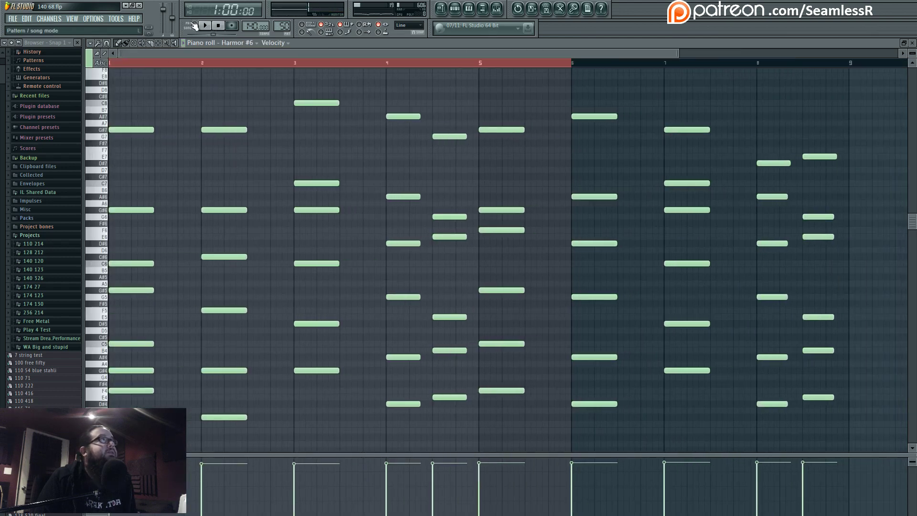
key(space)
click(455, 8)
click(485, 420)
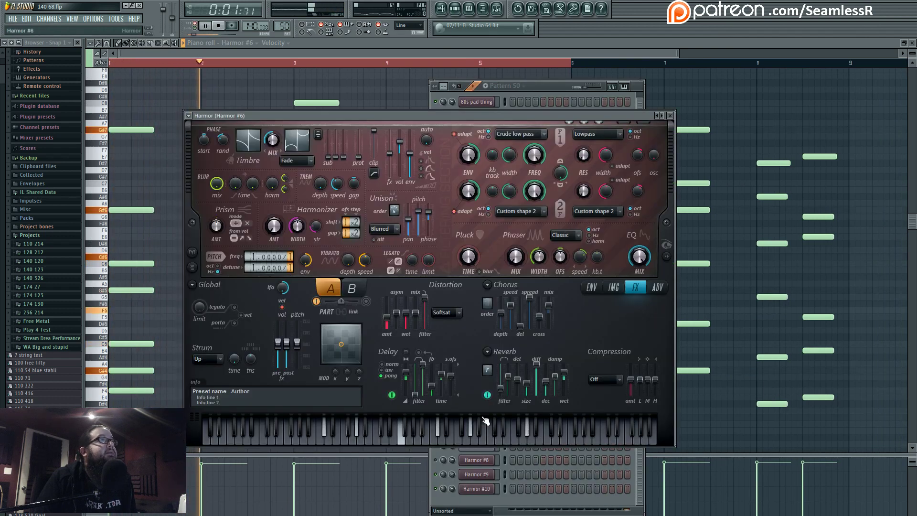
click(591, 287)
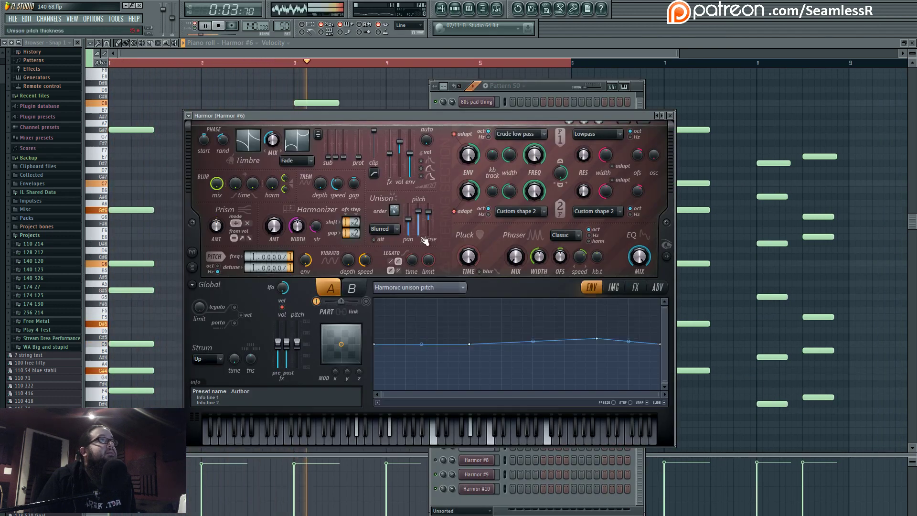
key(space)
click(442, 10)
drag(506, 390, 791, 406)
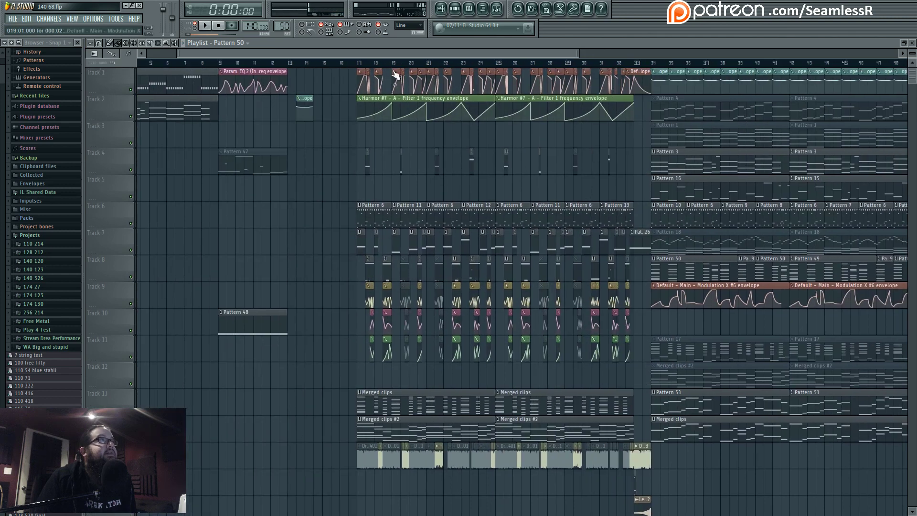
- Play the song from bar 17, check which channel the Track 13 merged clip uses, and return to the playlist
key(space)
double_click(392, 400)
scroll(393, 403, down, 2)
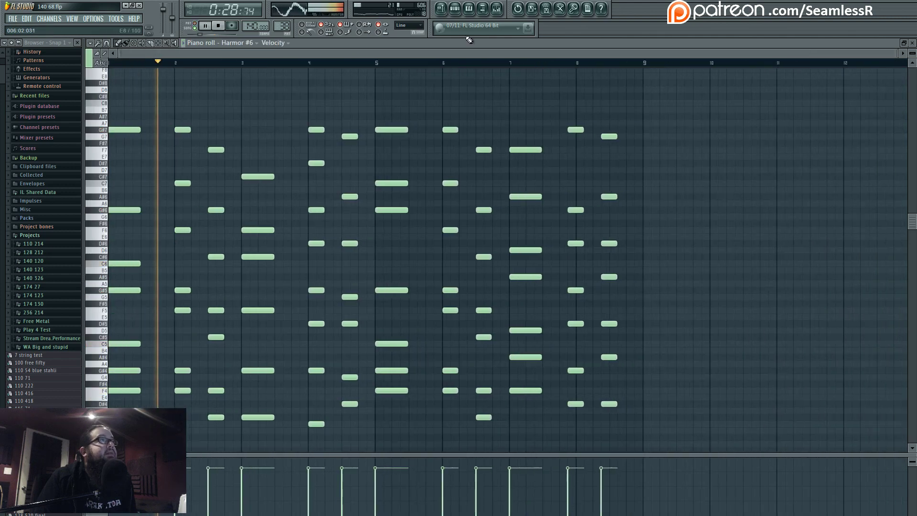
click(453, 7)
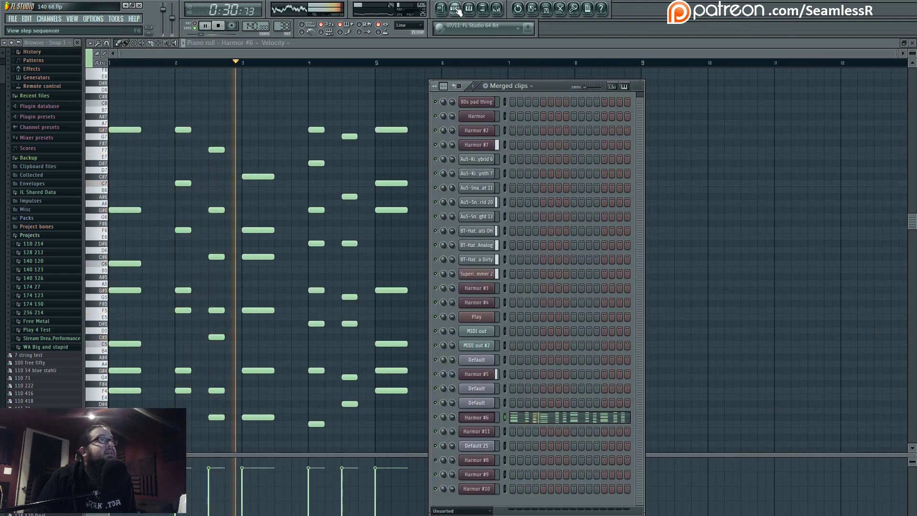
key(space)
click(442, 9)
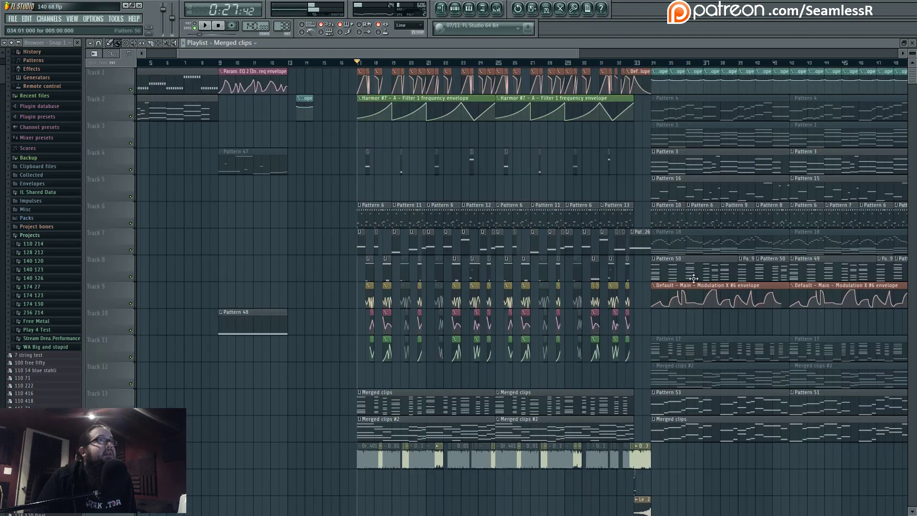
- Clone the Harmor #6 channel from Pattern 50 and shift the channel rack slightly up
double_click(694, 279)
click(455, 8)
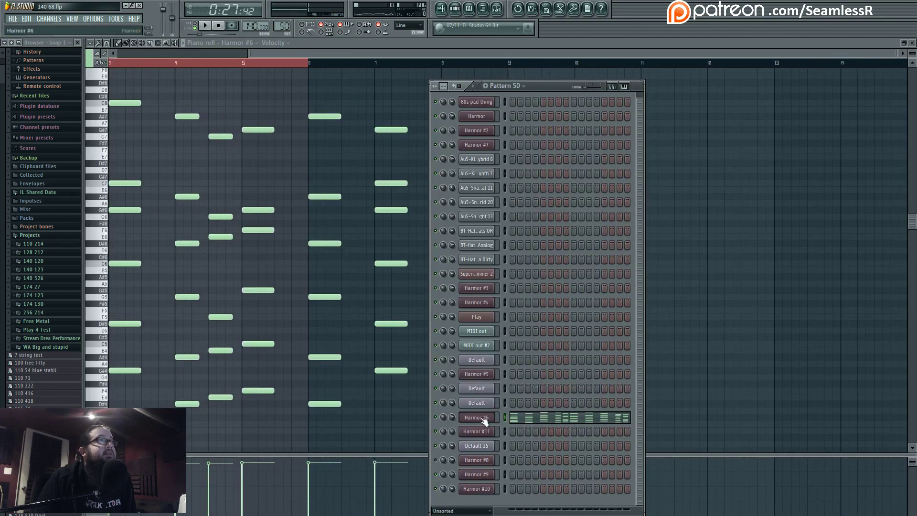
key(alt+c)
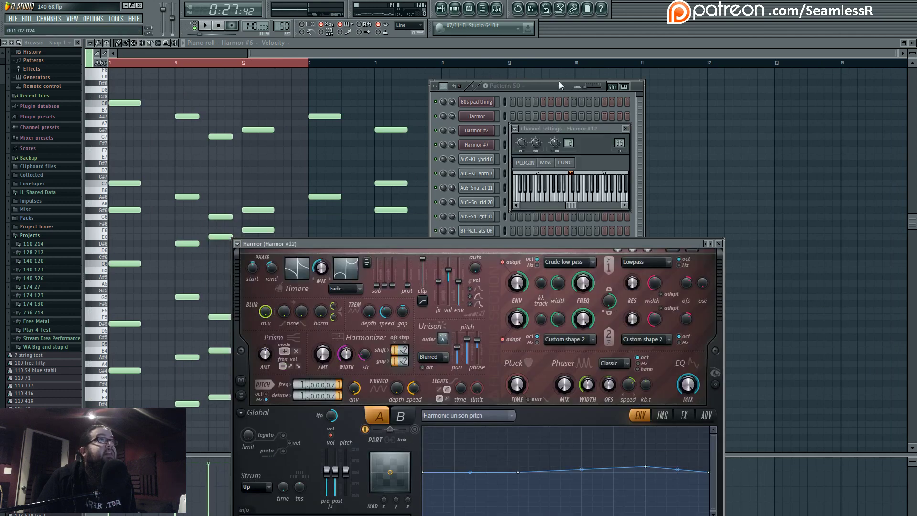
drag(547, 89, 546, 77)
- Move Pattern 50's chord notes from Harmor #6 to its Harmor #12 clone
click(441, 8)
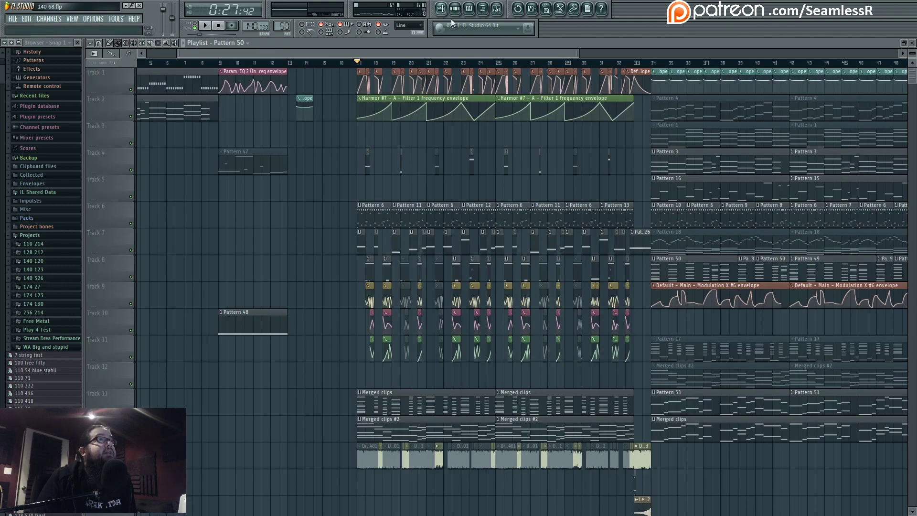
scroll(486, 269, right, 5)
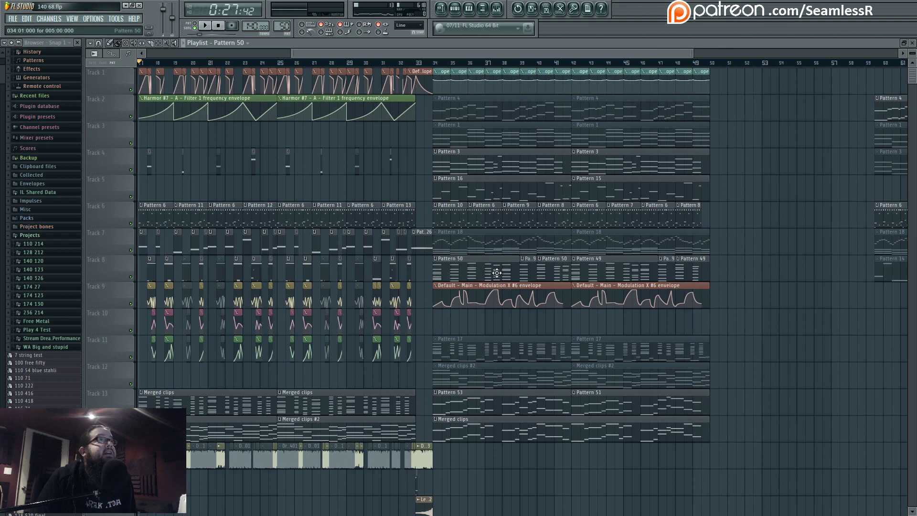
double_click(489, 270)
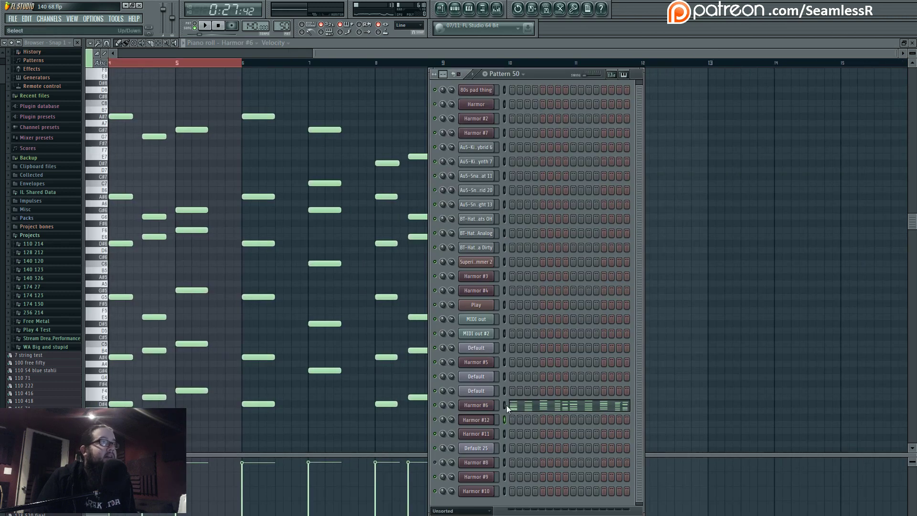
click(506, 406)
key(ctrl+c)
click(505, 418)
key(ctrl+v)
click(506, 408)
key(ctrl+x)
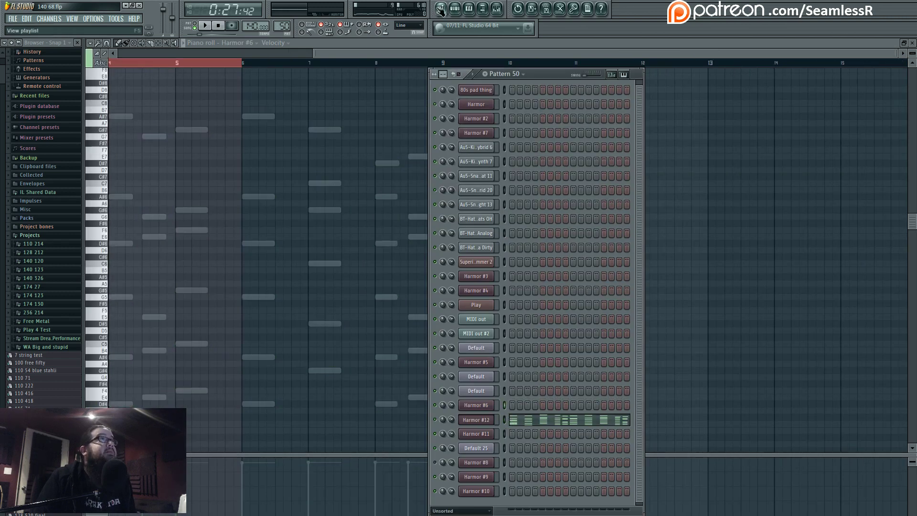
- Move Pattern 49's chord notes from Harmor #6 to the Harmor #12 channel
click(440, 9)
double_click(598, 265)
key(F6)
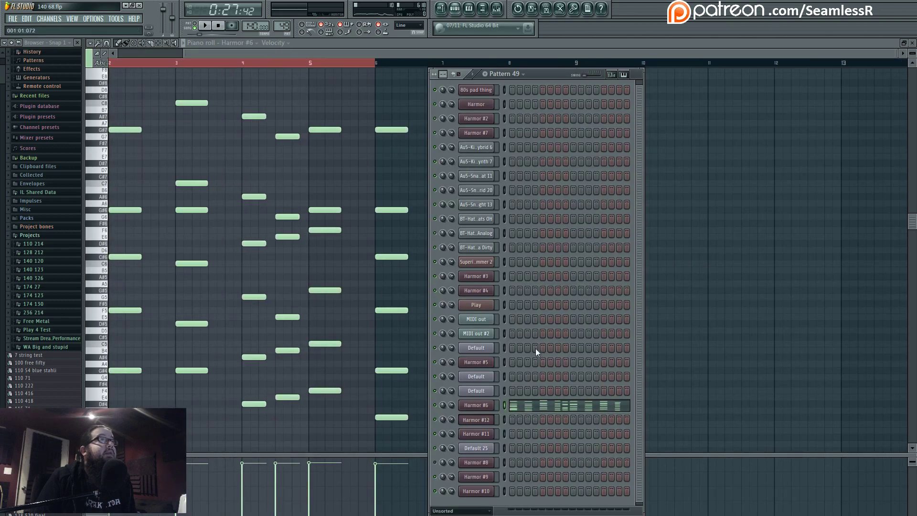
click(506, 407)
key(ctrl+c)
click(505, 419)
key(ctrl+v)
click(504, 406)
key(ctrl+x)
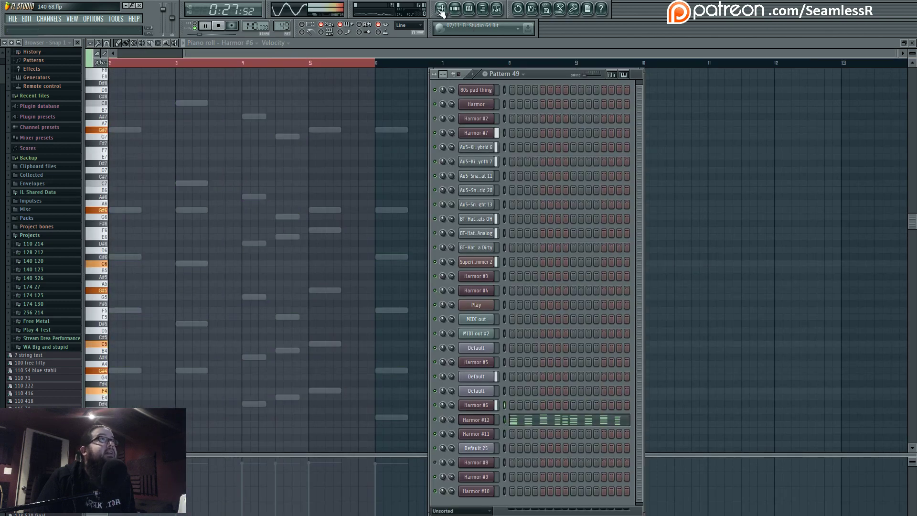
- Return to the playlist, open the Harmor #12 channel's editor from the channel rack, and move its window so all its controls are reachable
click(441, 8)
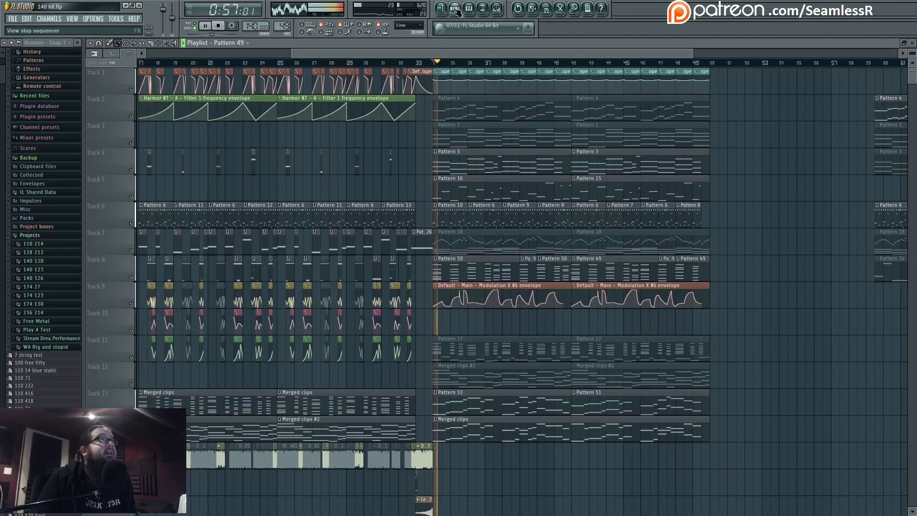
key(F6)
click(486, 424)
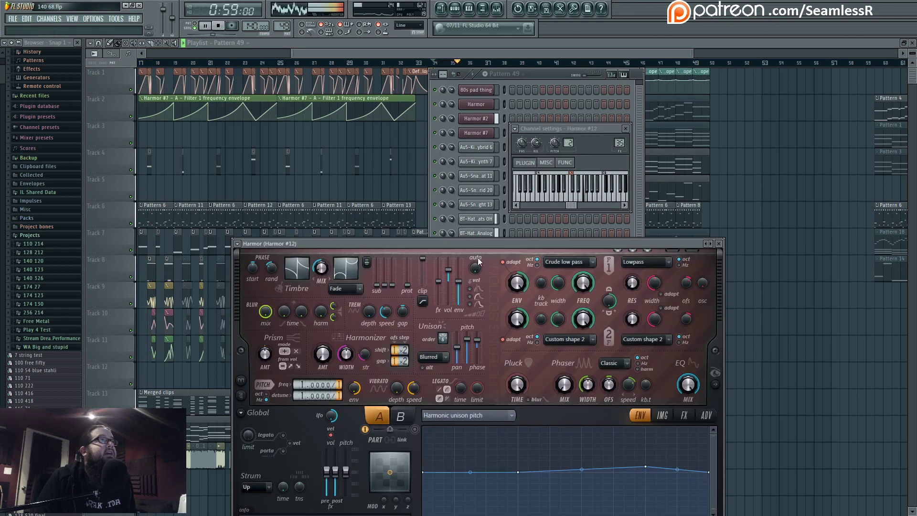
click(477, 233)
click(488, 423)
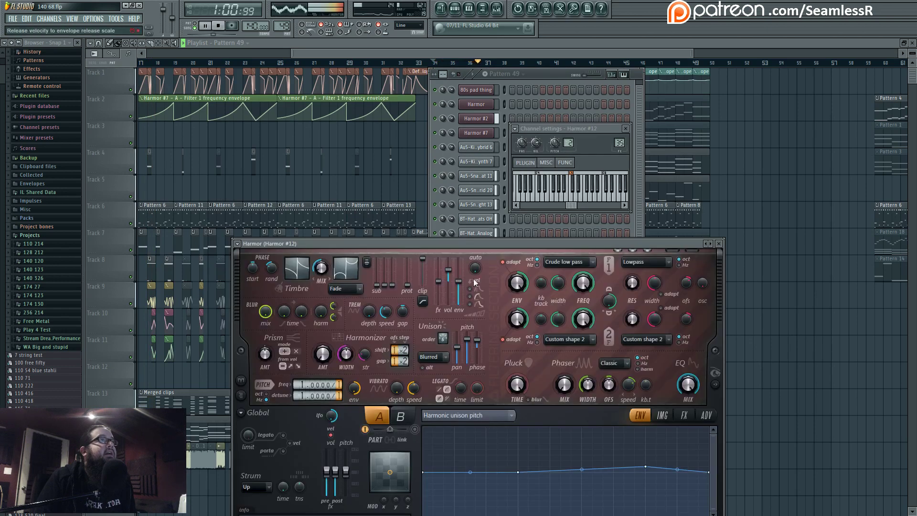
drag(479, 233, 458, 114)
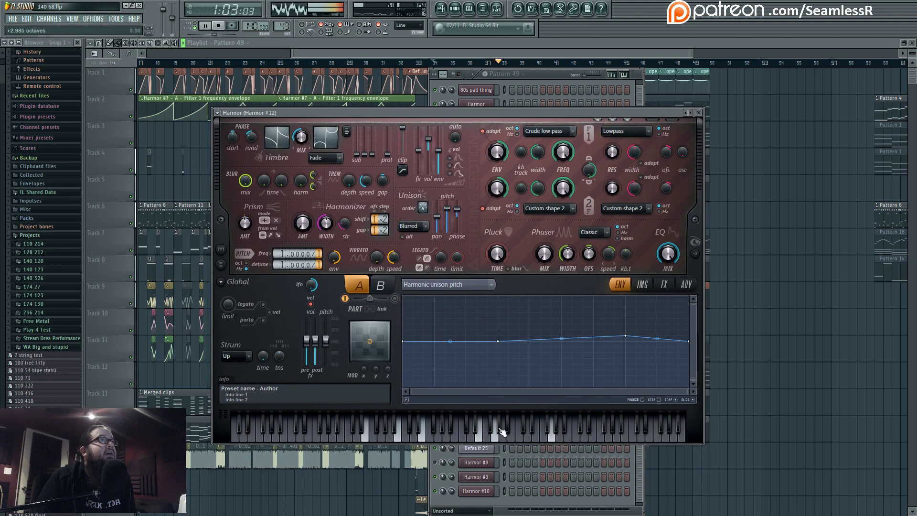
click(511, 511)
click(485, 425)
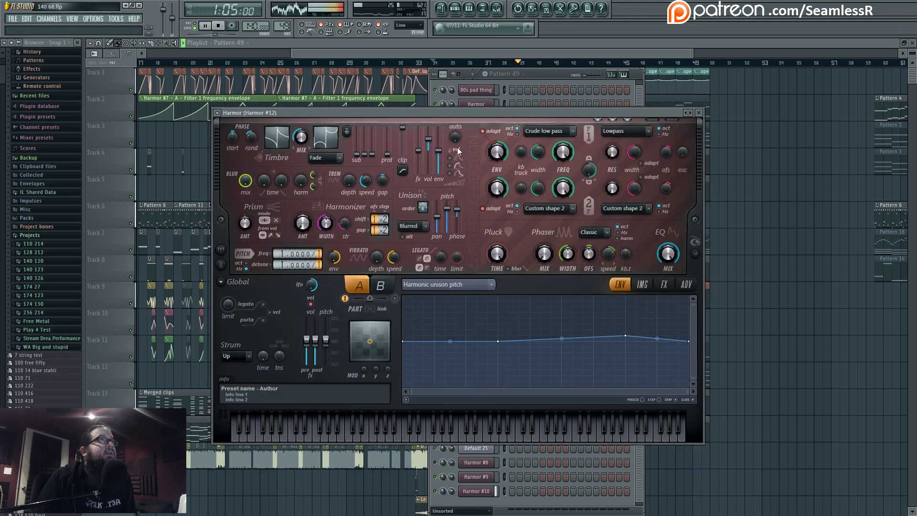
click(532, 73)
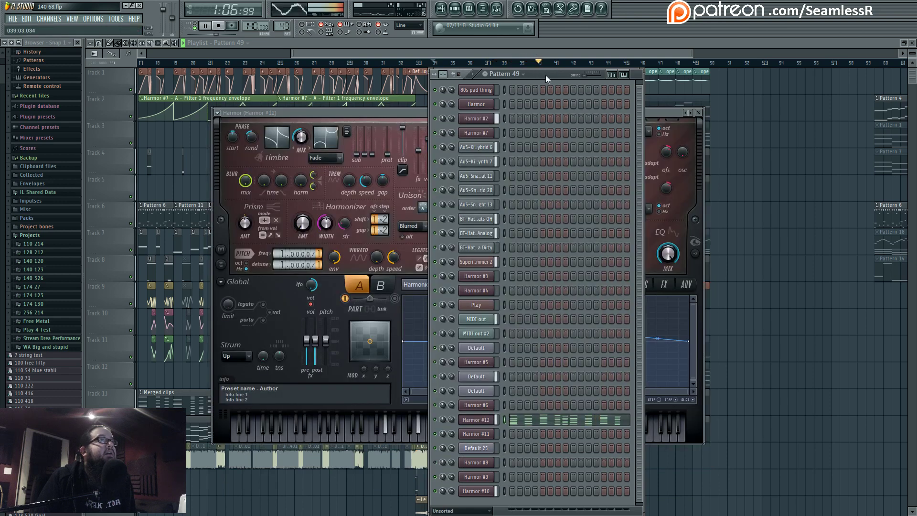
click(485, 423)
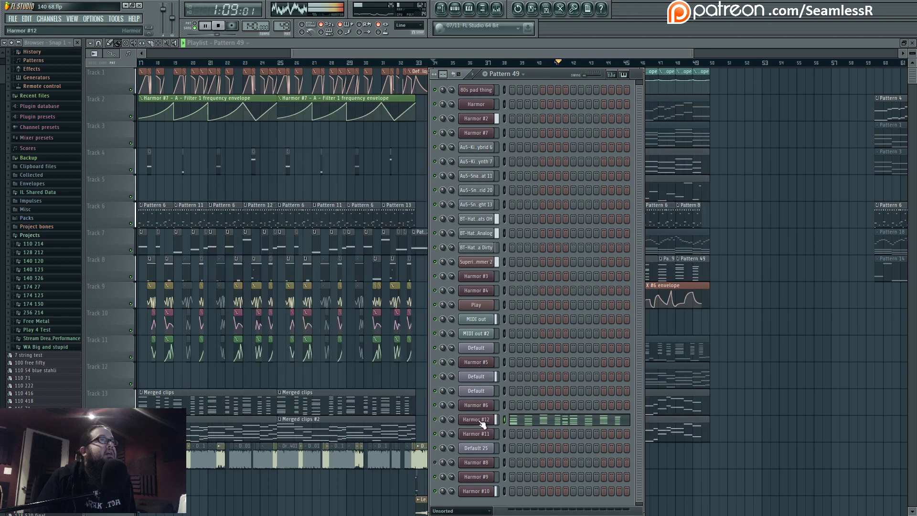
click(485, 423)
drag(548, 113, 489, 169)
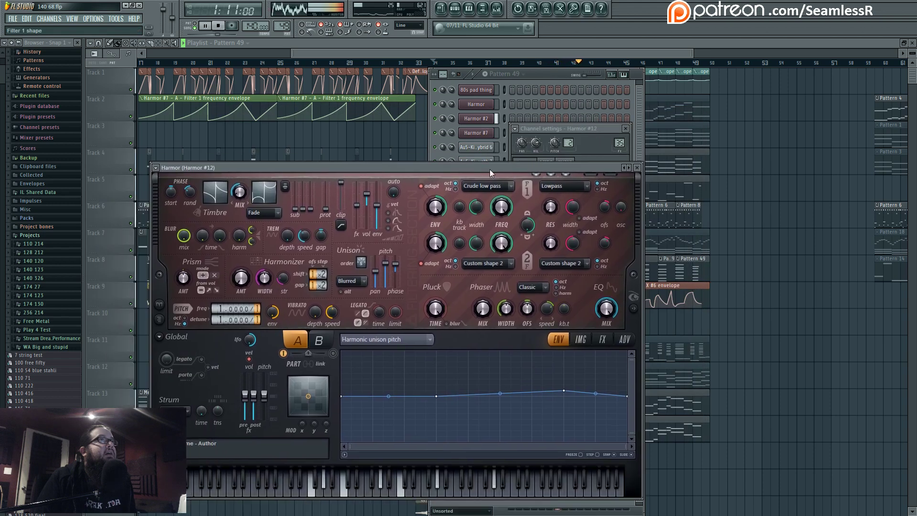
- Play only the current pattern and reshape Harmor #12's harmonic unison pitch curve with a shallow early dip and a deep dip near the middle
click(196, 27)
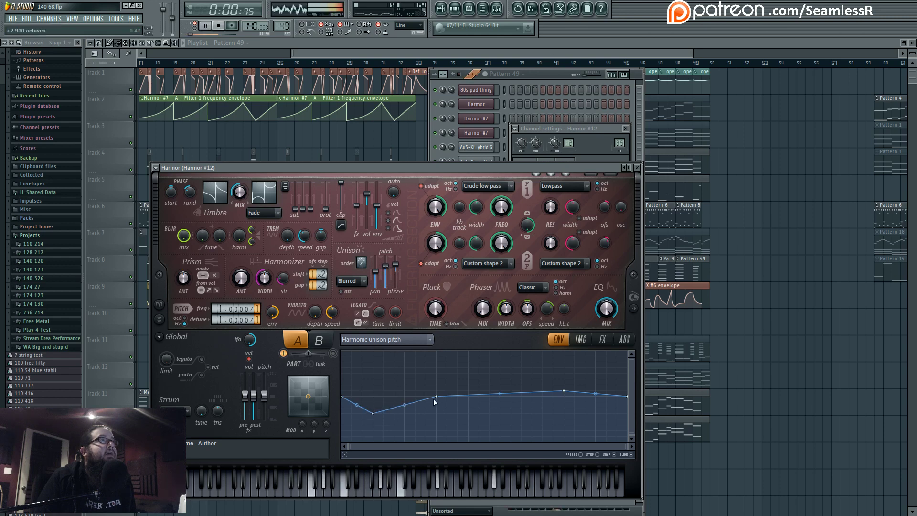
mouse_move(436, 397)
mouse_down()
mouse_move(439, 370)
mouse_move(438, 397)
mouse_up()
drag(567, 391, 494, 435)
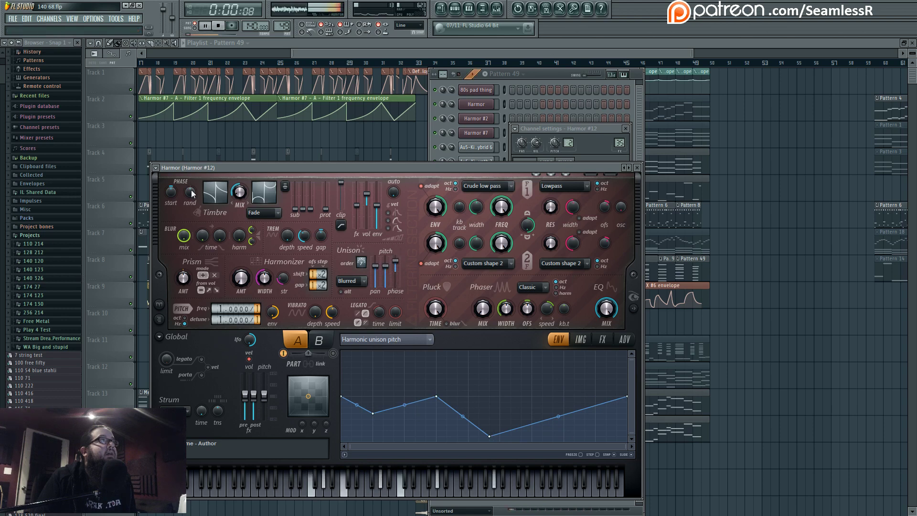
click(603, 340)
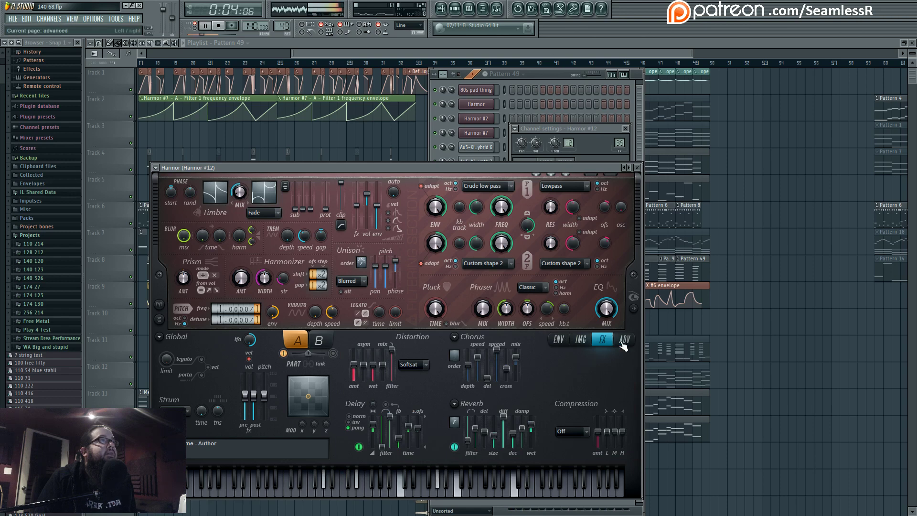
click(557, 339)
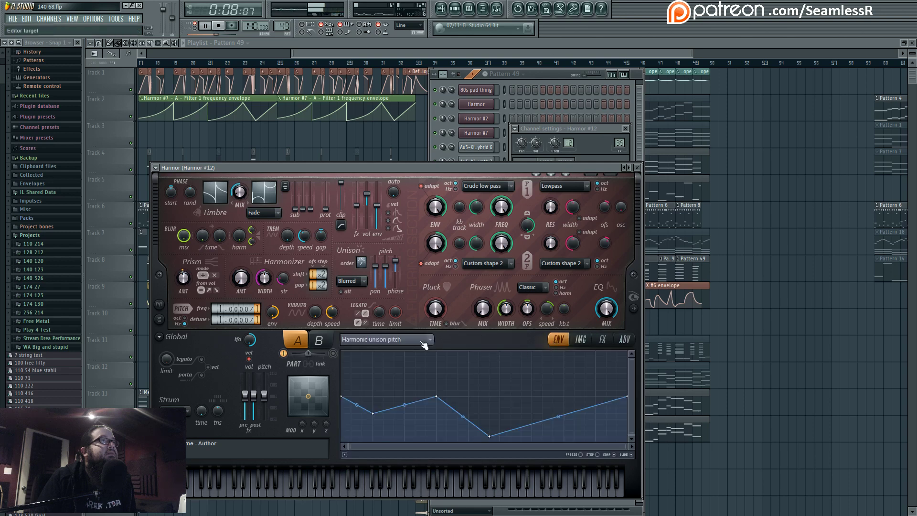
- Map Harmor #12's prism amount to unison index with a straight line falling from maximum to minimum
right_click(183, 278)
click(222, 292)
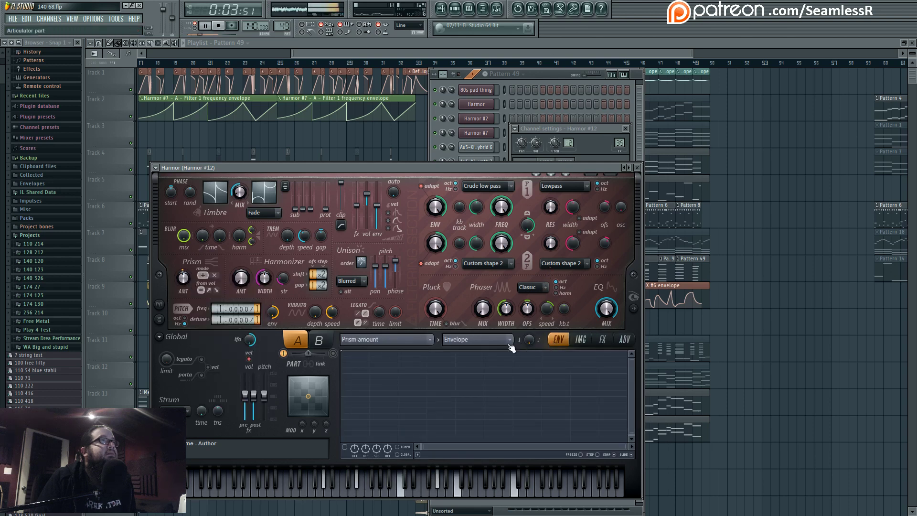
click(497, 426)
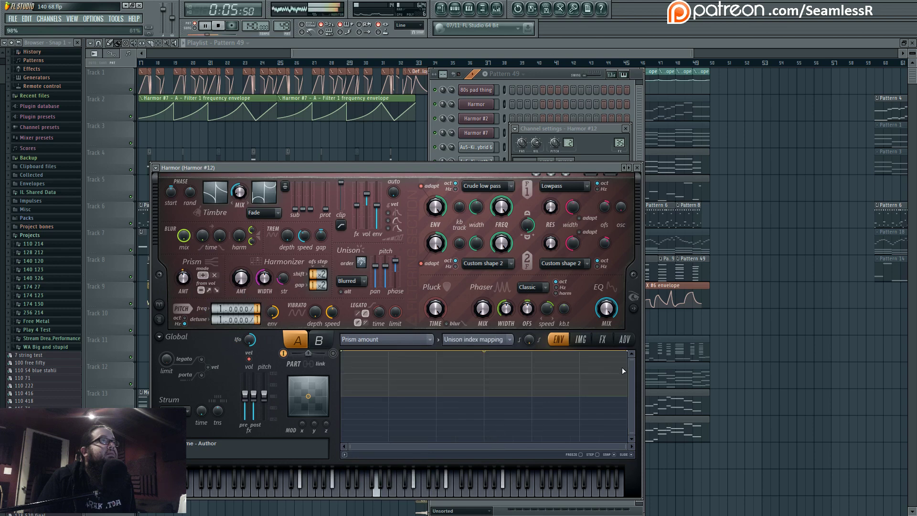
drag(625, 355, 628, 441)
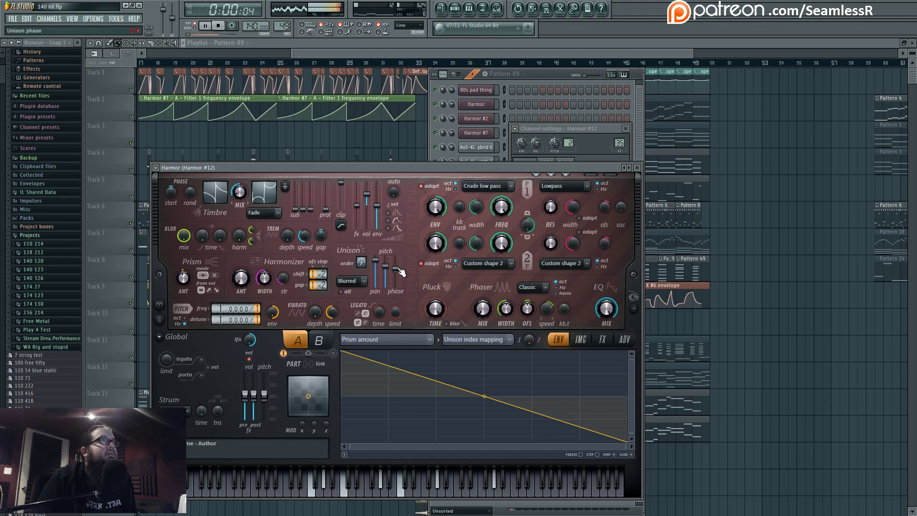
- Raise the ramp amount in Harmor #12's advanced part settings and return to its envelope editor
click(625, 339)
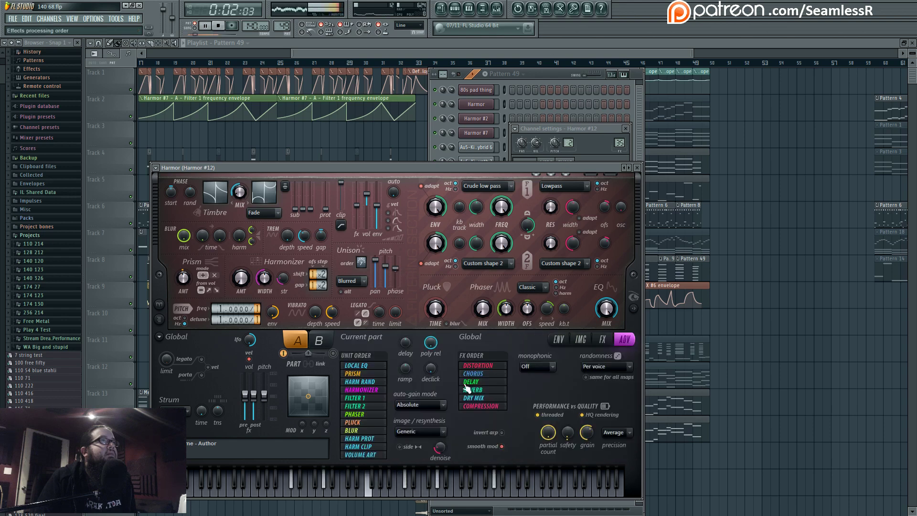
drag(412, 377, 409, 374)
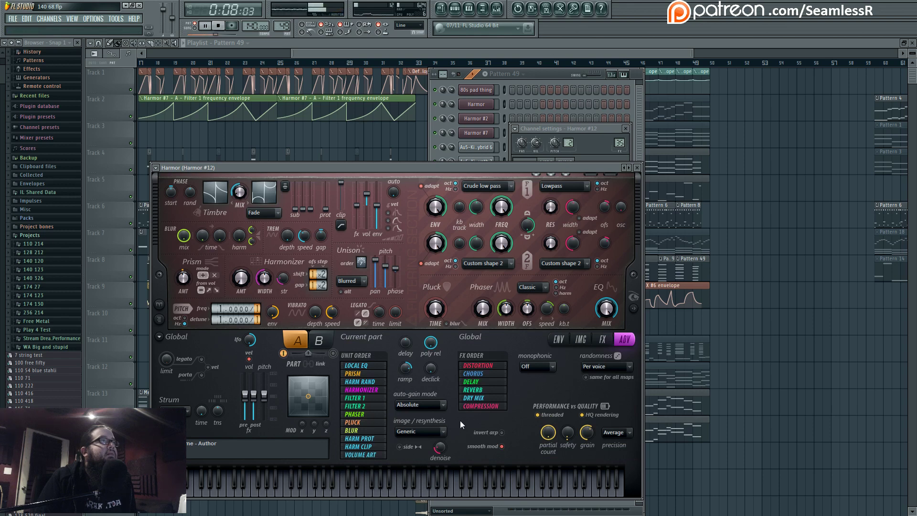
click(559, 340)
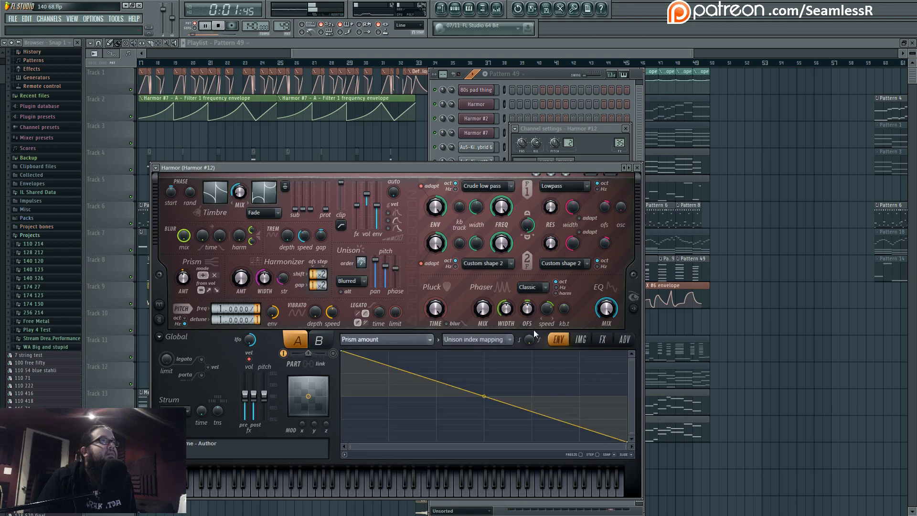
- Close the plugin windows, select bars 34 to 49 in the playlist for looped song playback, and show the mixer
key(F12)
drag(689, 373, 598, 388)
drag(376, 63, 644, 63)
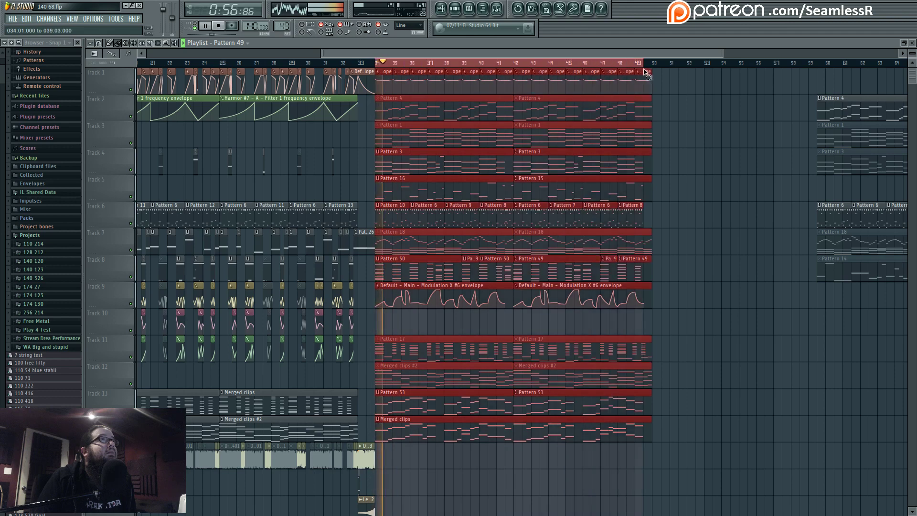
click(497, 9)
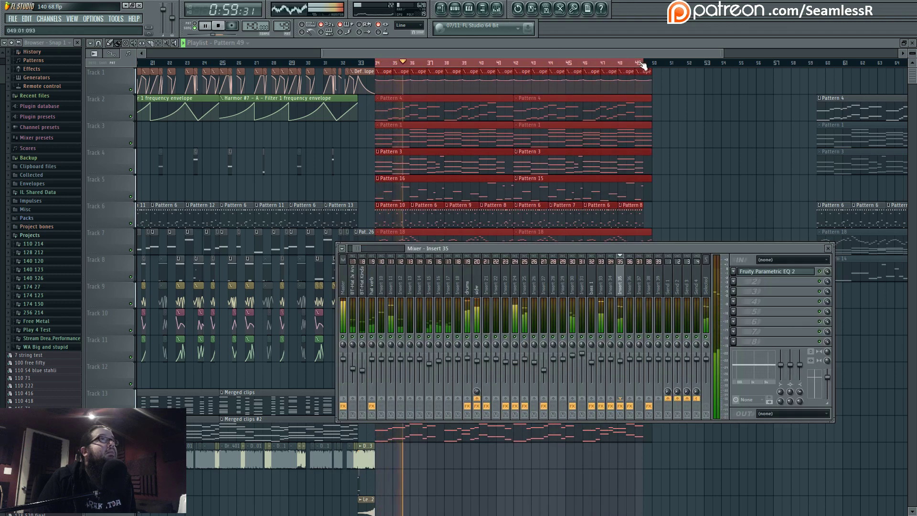
click(497, 10)
click(504, 12)
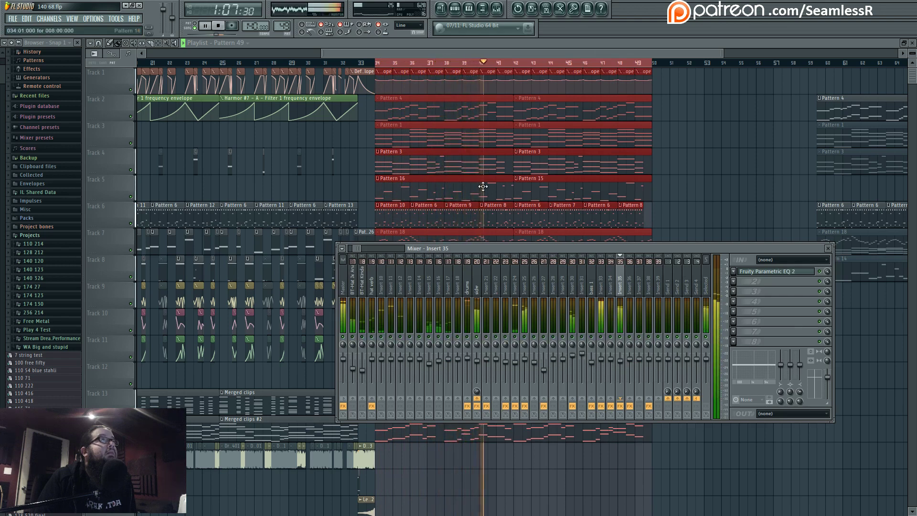
- Reopen Harmor #12, shape its harmonic prism curve as a rapid full-range oscillation, and show the spectral visualizer
key(F6)
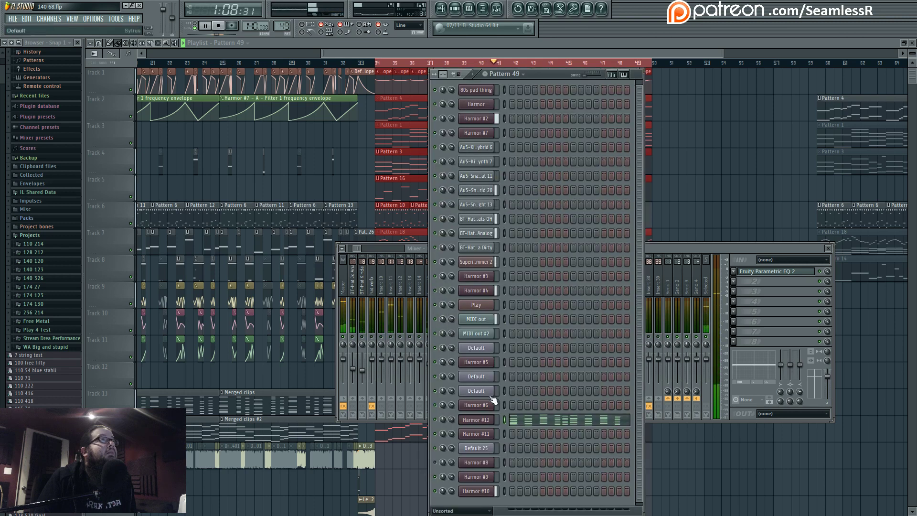
click(483, 423)
drag(455, 170, 521, 153)
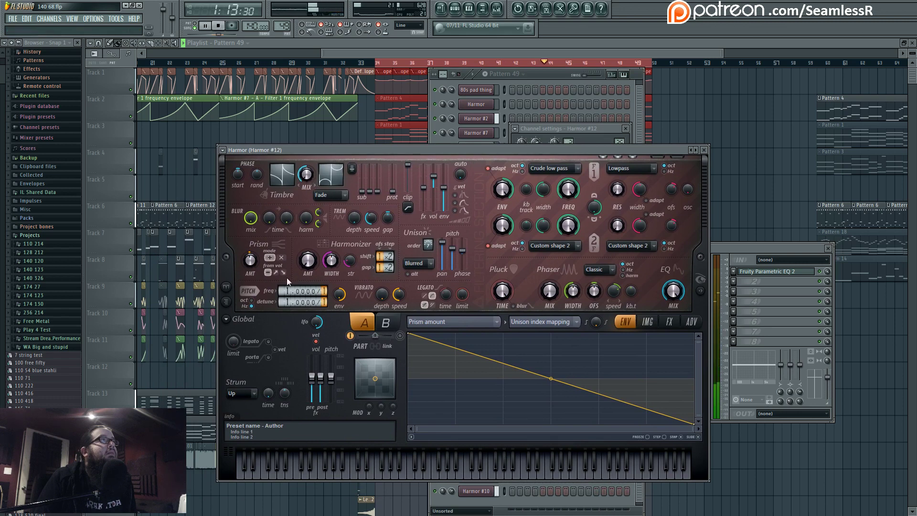
drag(281, 302, 281, 299)
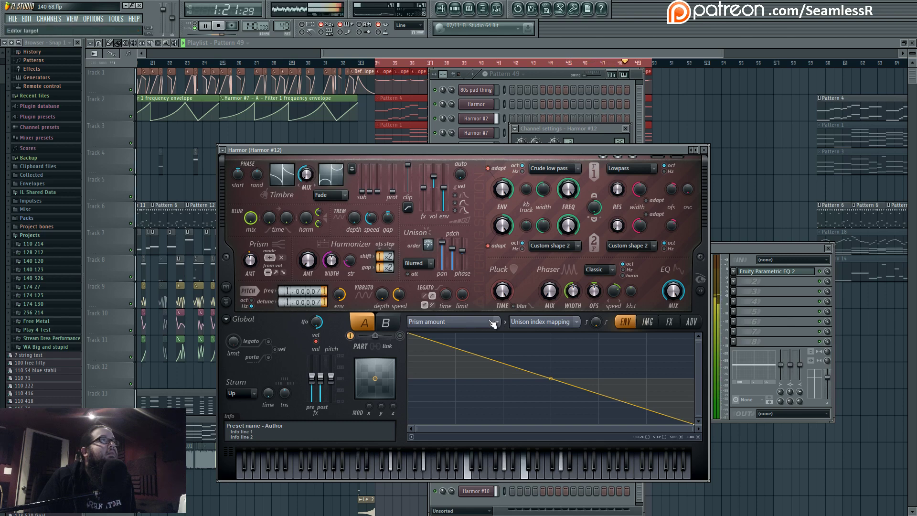
click(612, 262)
mouse_move(552, 380)
mouse_down()
mouse_move(552, 358)
mouse_move(551, 379)
mouse_up()
click(700, 290)
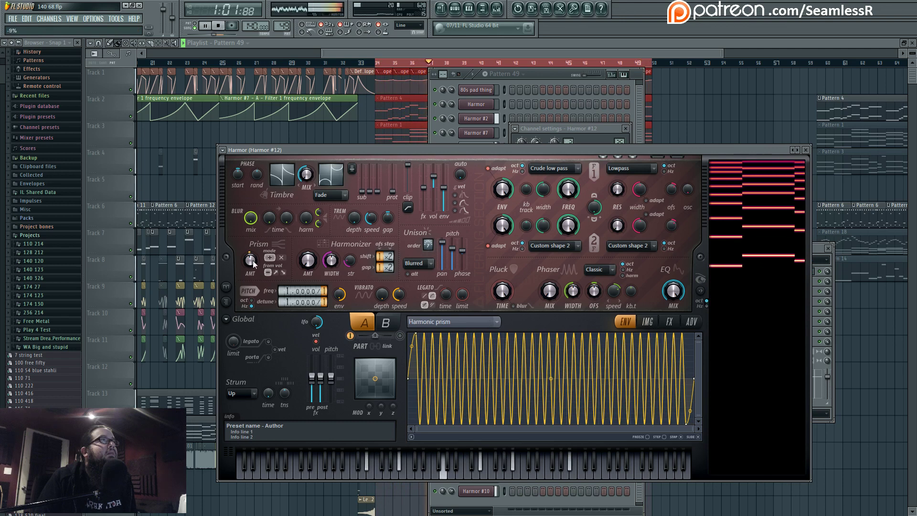
- Open Harmor #12's unison pitch thickness envelope and set the phase randomness to 88% spectral random
right_click(456, 254)
click(477, 275)
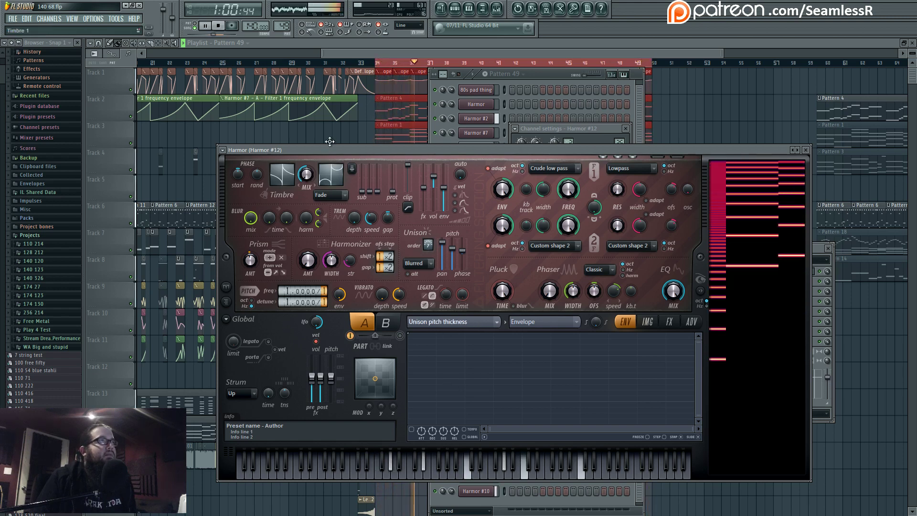
drag(262, 179, 261, 165)
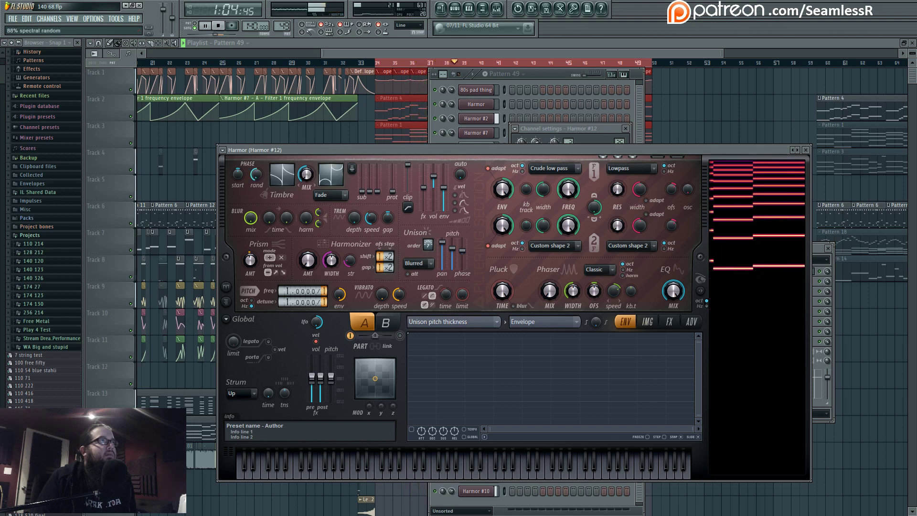
- Adjust Harmor #12's effects: the distortion levels, the reverb diffusion, decay and wet levels, and Burning compression
click(670, 322)
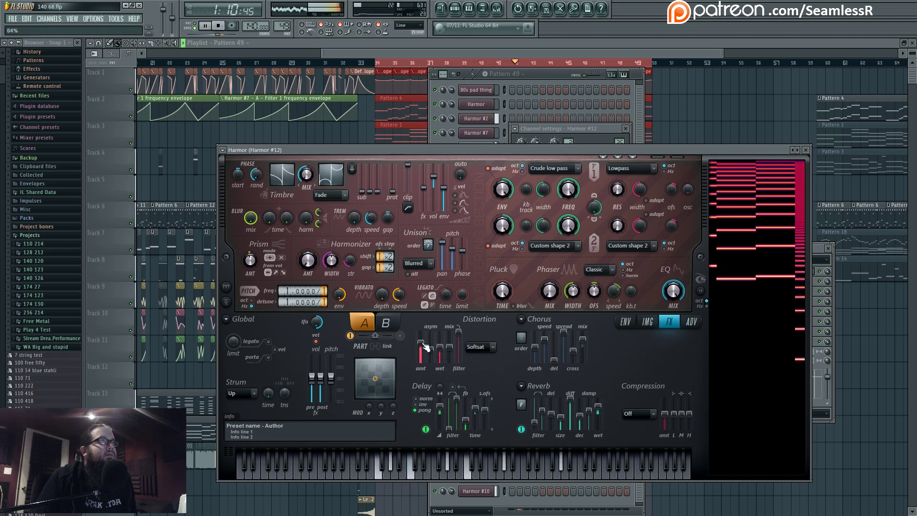
drag(430, 349, 449, 342)
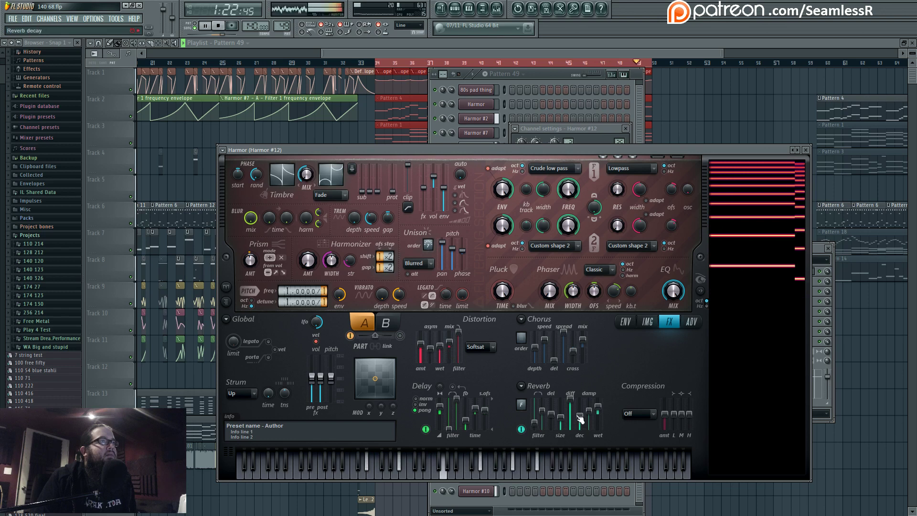
drag(535, 422, 594, 407)
click(524, 409)
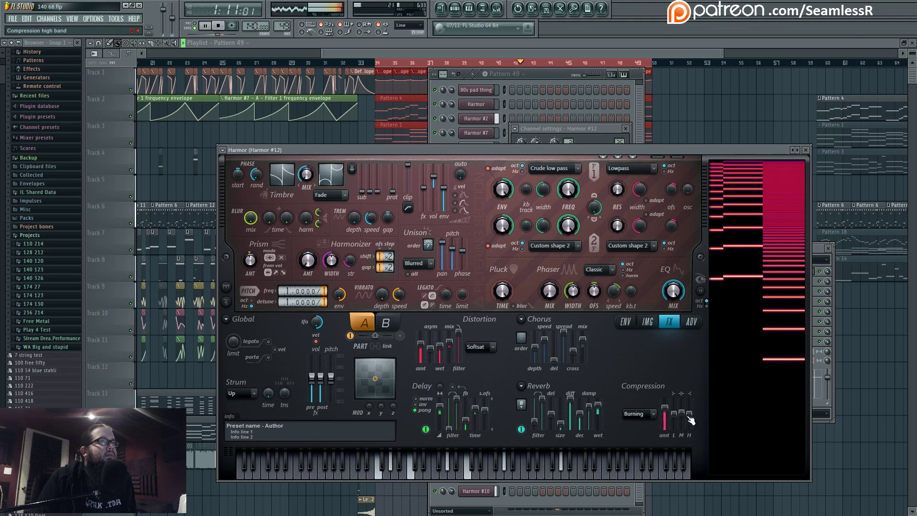
drag(601, 407, 601, 413)
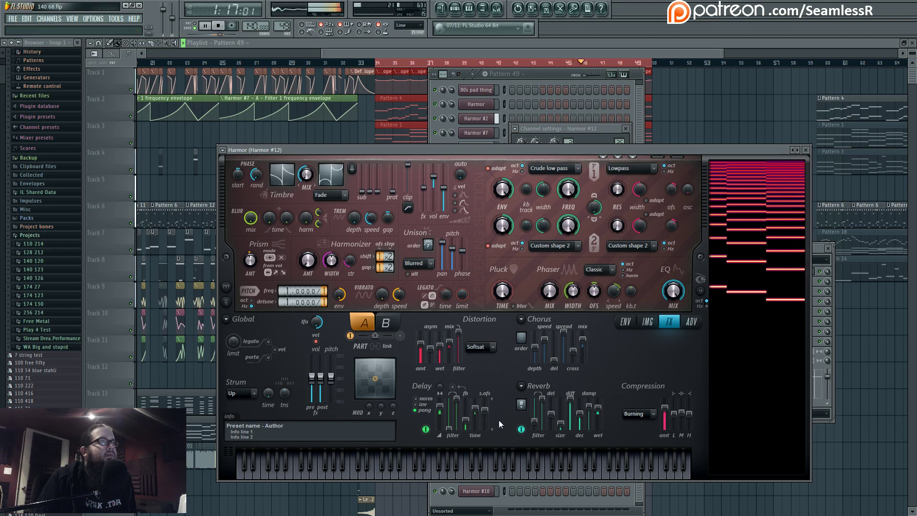
- Show the mixer, restart the looped drop playback, and open Fruity Parametric EQ 2 on insert 33
click(497, 8)
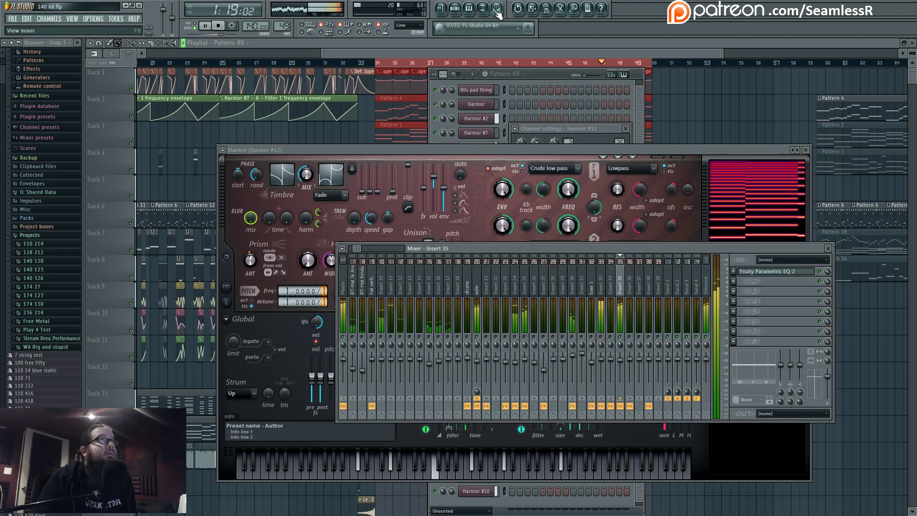
key(space)
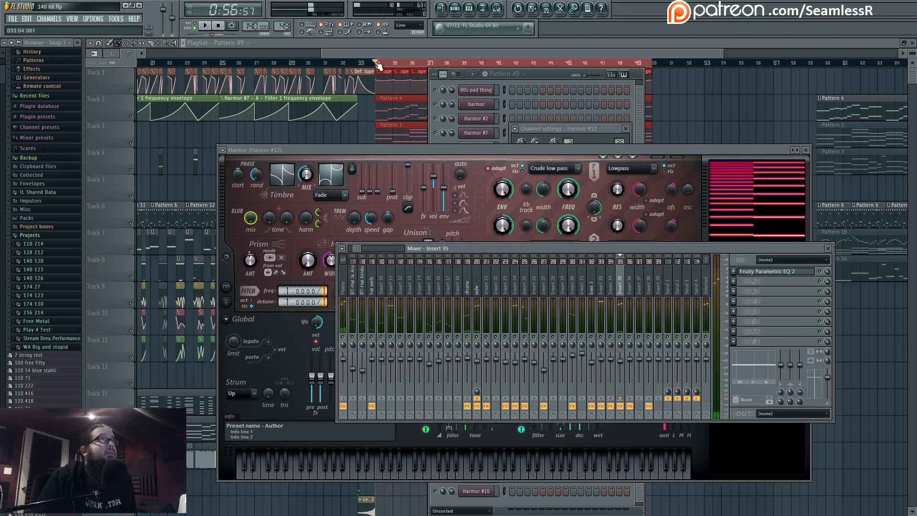
key(space)
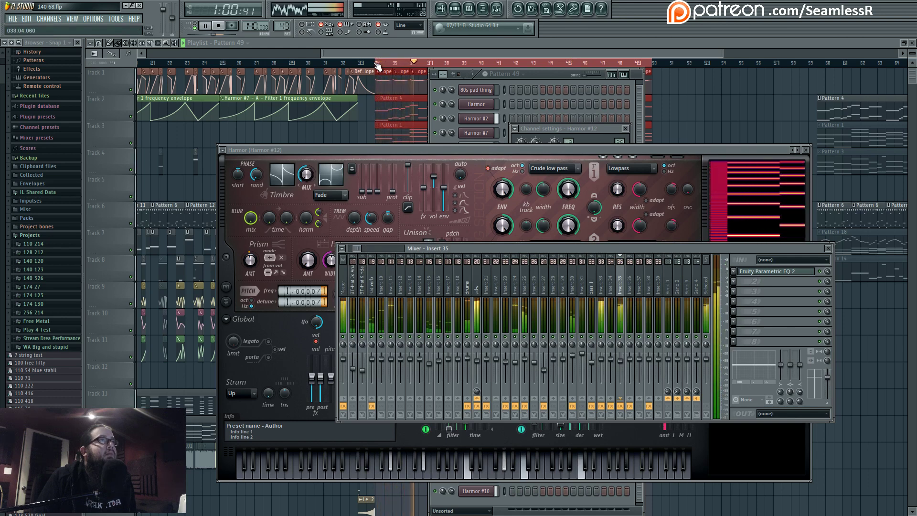
click(600, 274)
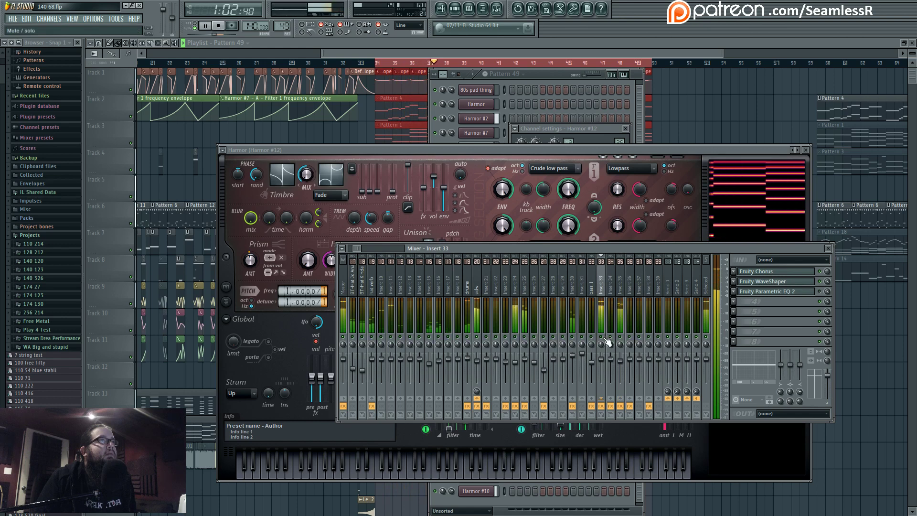
click(786, 293)
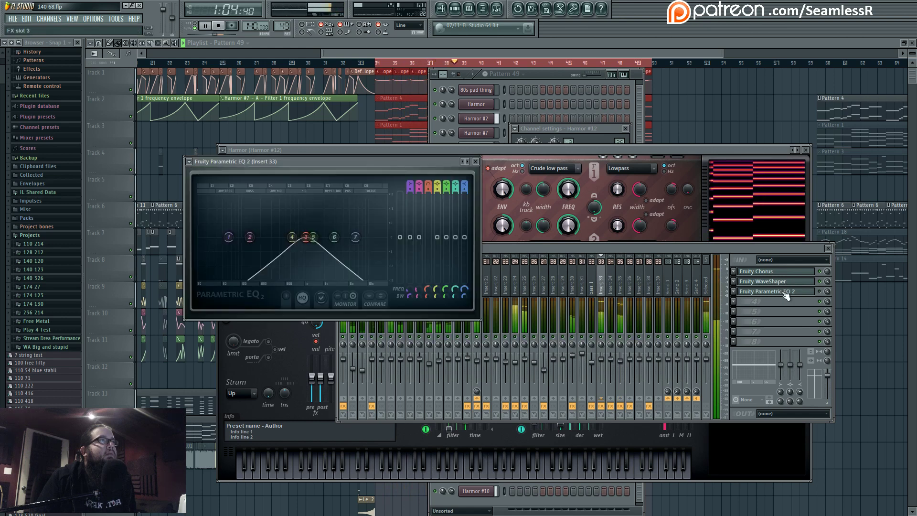
click(786, 293)
- Replace insert 33's band-pass EQ curve with a band 7 high-shelf boost and slight dips on band 4 near 180 Hz and on band 6
click(815, 293)
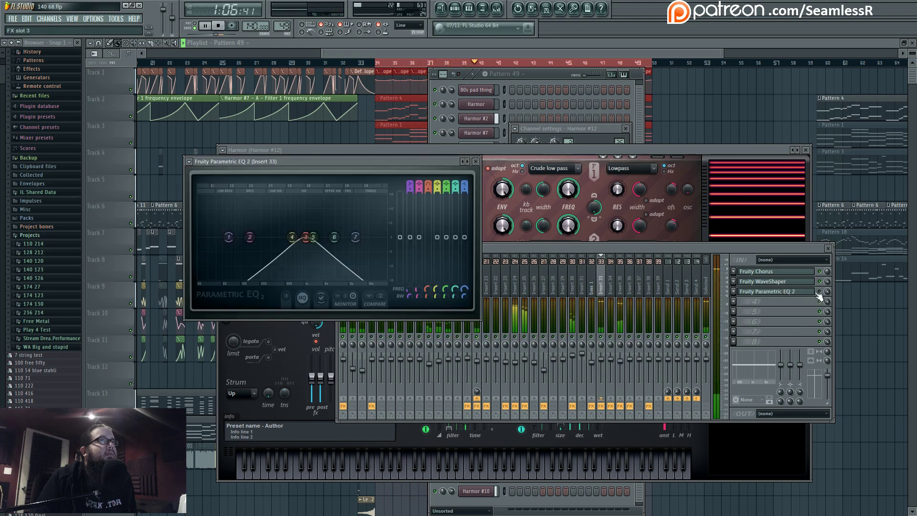
click(820, 292)
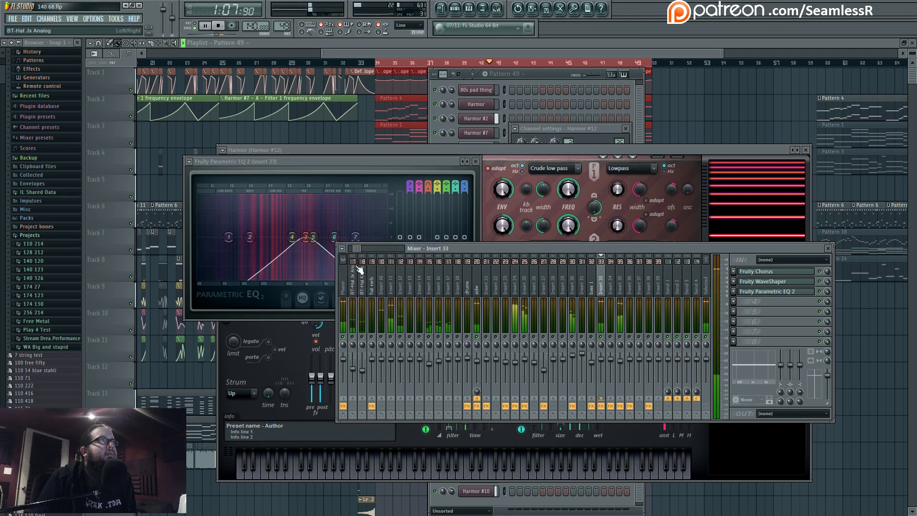
click(318, 164)
click(381, 295)
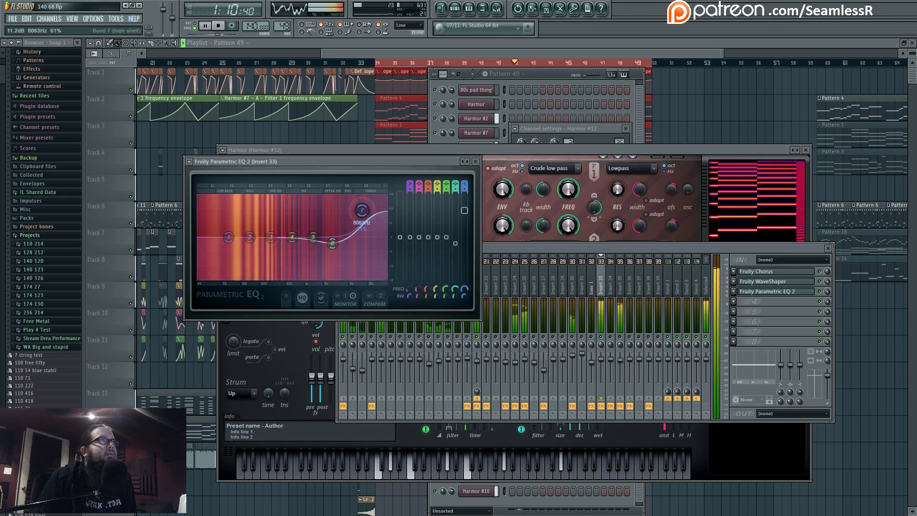
drag(298, 256, 262, 267)
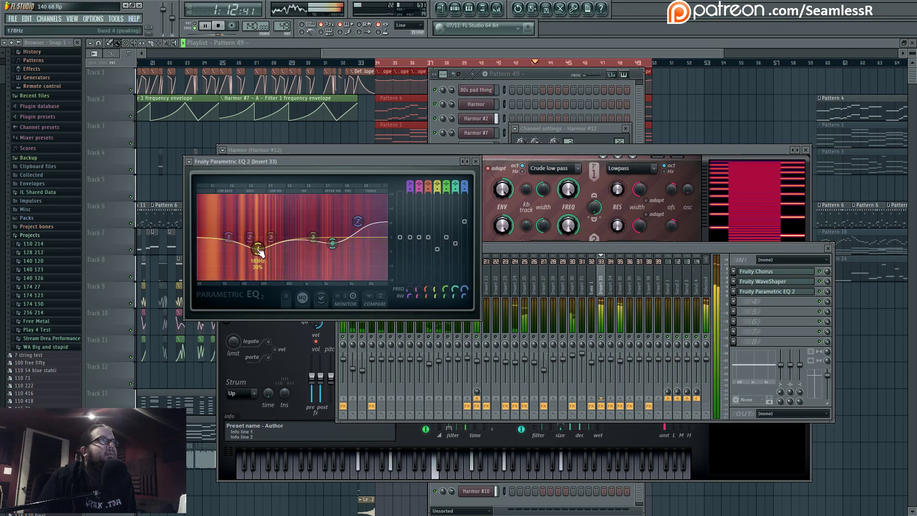
click(548, 339)
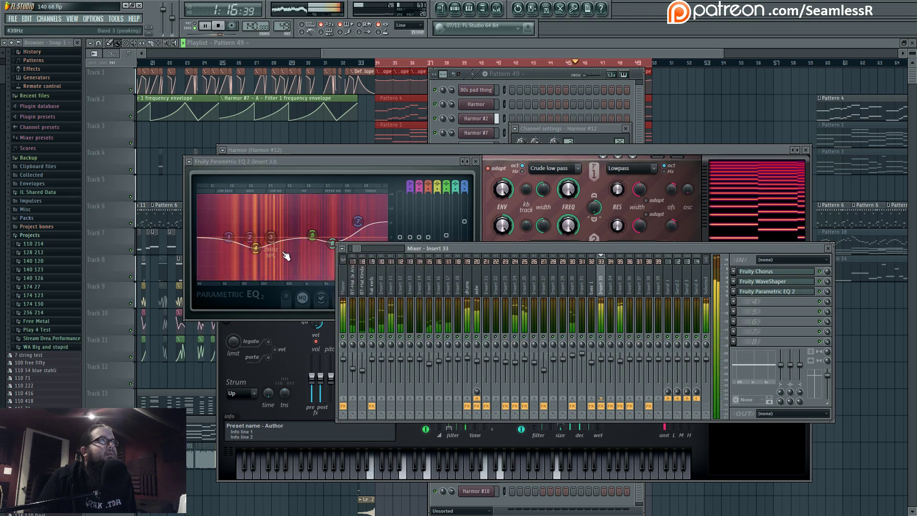
drag(256, 249, 255, 242)
mouse_move(343, 248)
mouse_down()
mouse_move(318, 242)
mouse_move(331, 250)
mouse_up()
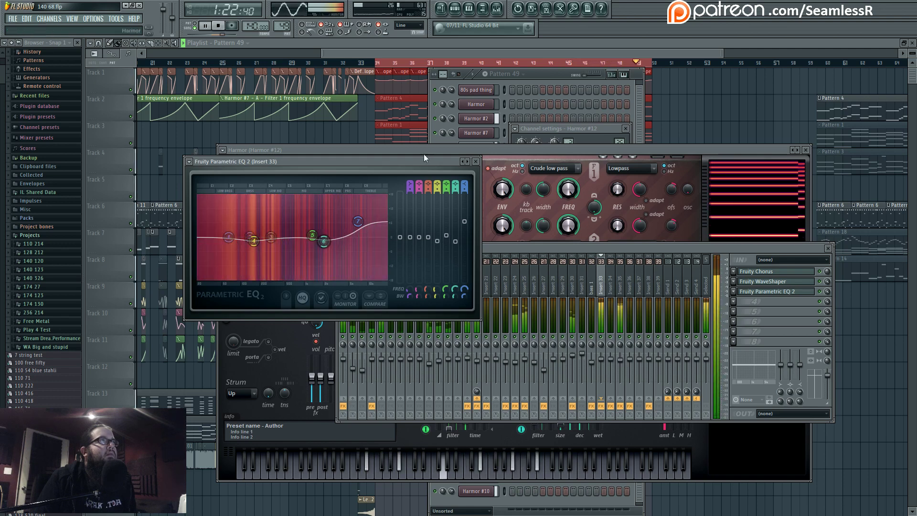
- Close the plugin and mixer windows, play the song from bar 17, and deselect the playlist clips
click(422, 53)
key(space)
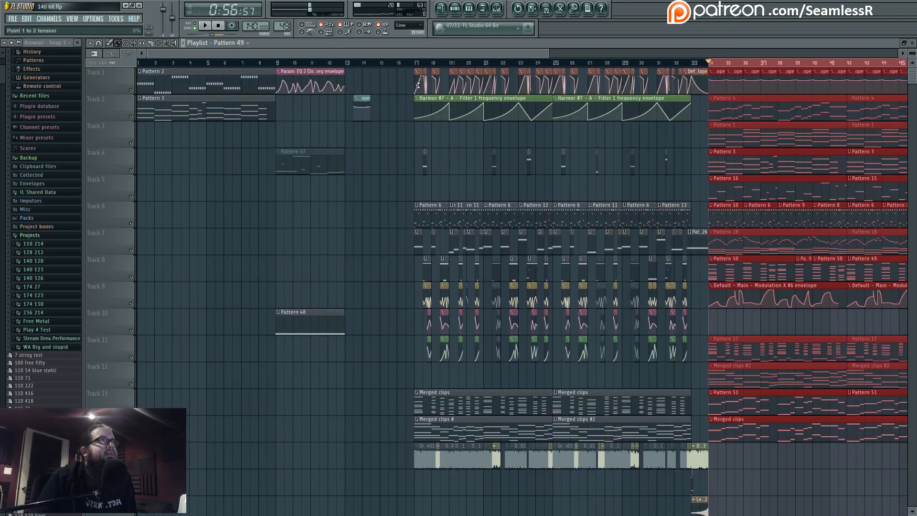
key(space)
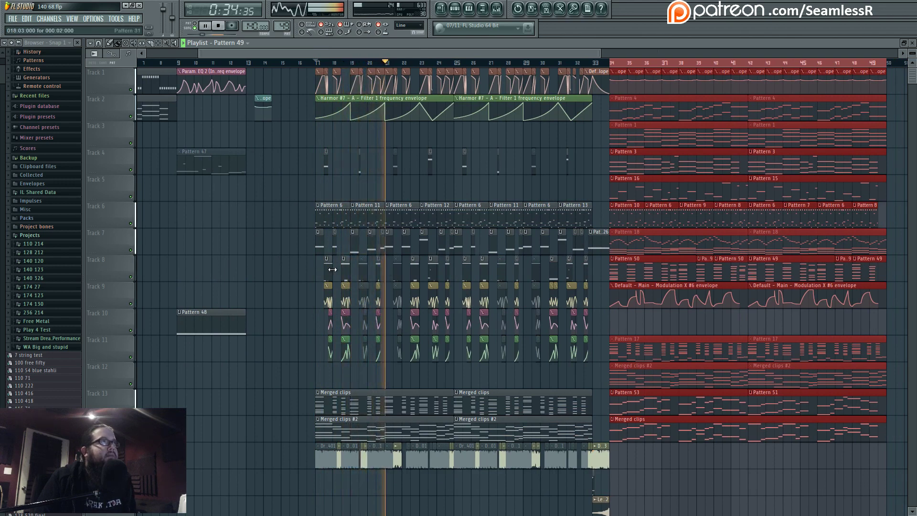
ctrl+click(312, 281)
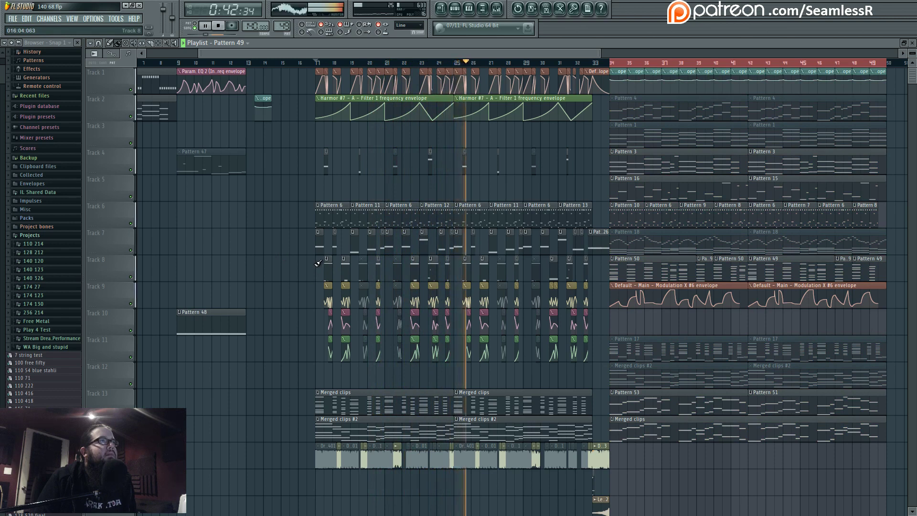
- Check insert 33's parametric EQ in the mixer during playback, and listen through the drop in the playlist
key(F9)
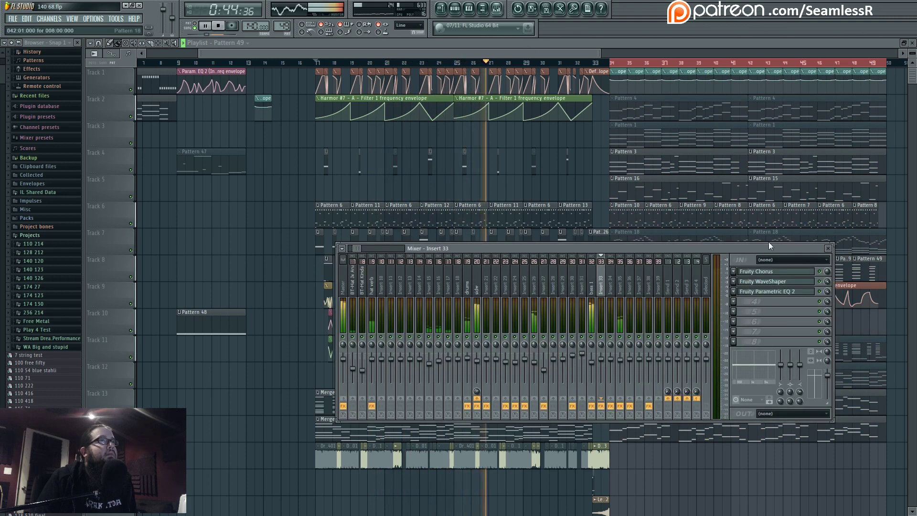
click(780, 296)
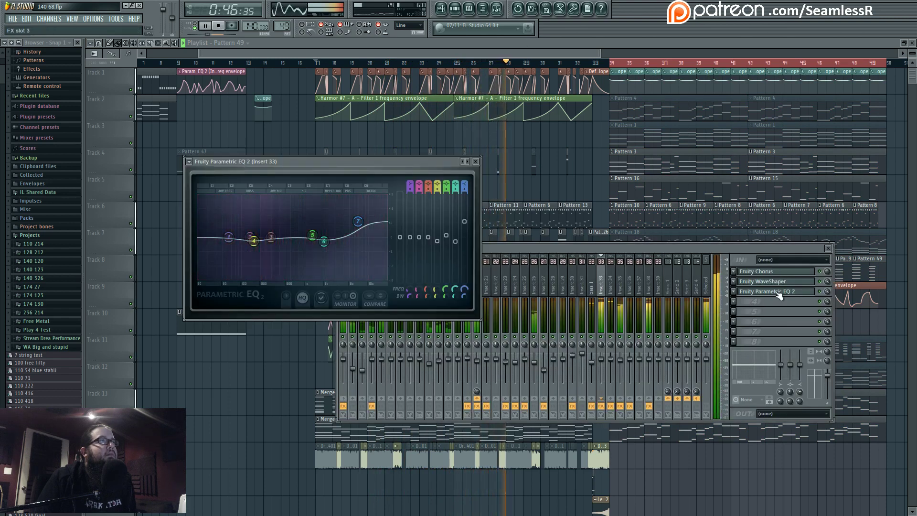
click(779, 296)
key(F9)
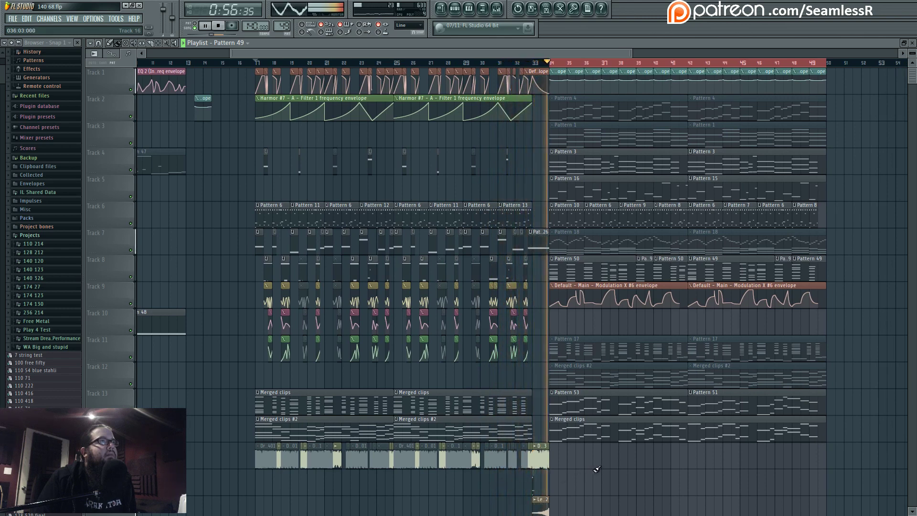
drag(593, 467, 502, 459)
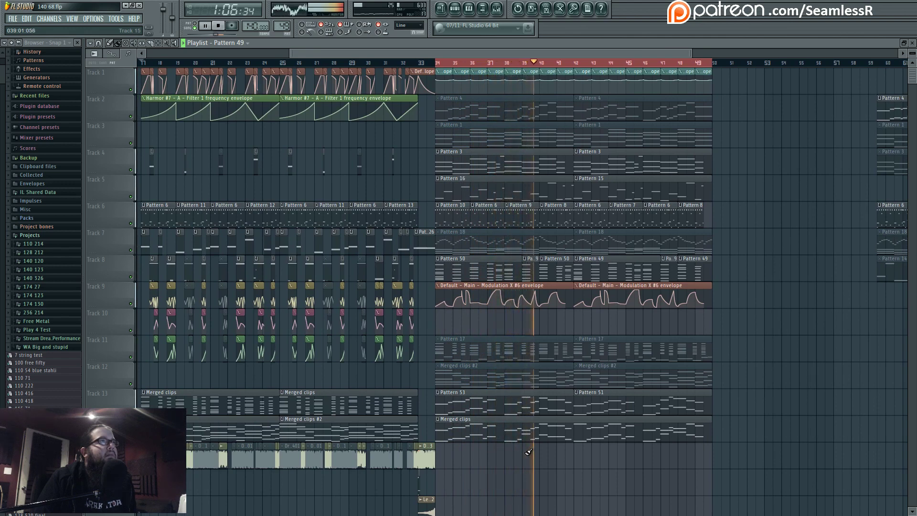
drag(579, 450, 557, 453)
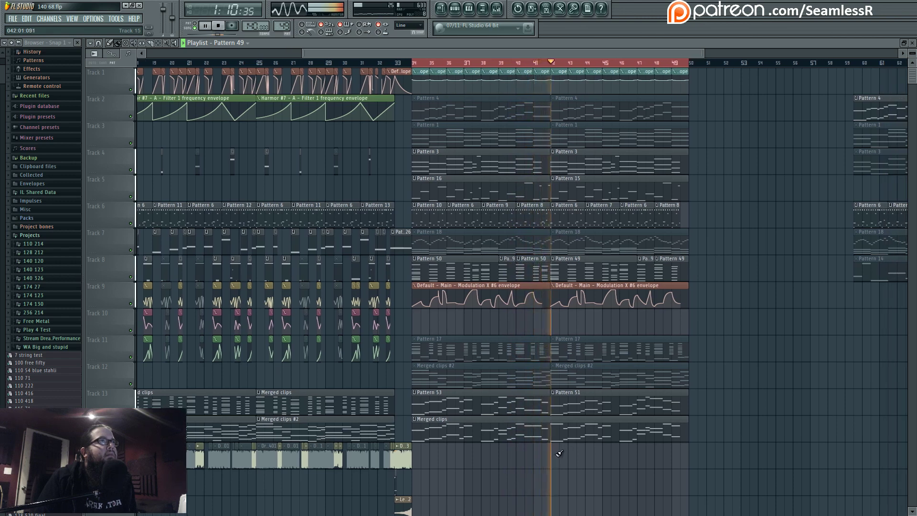
drag(624, 451, 528, 455)
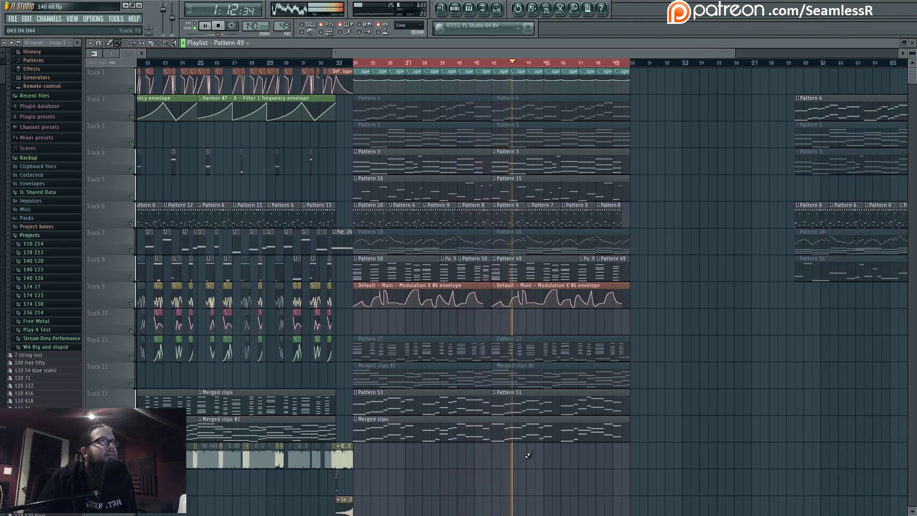
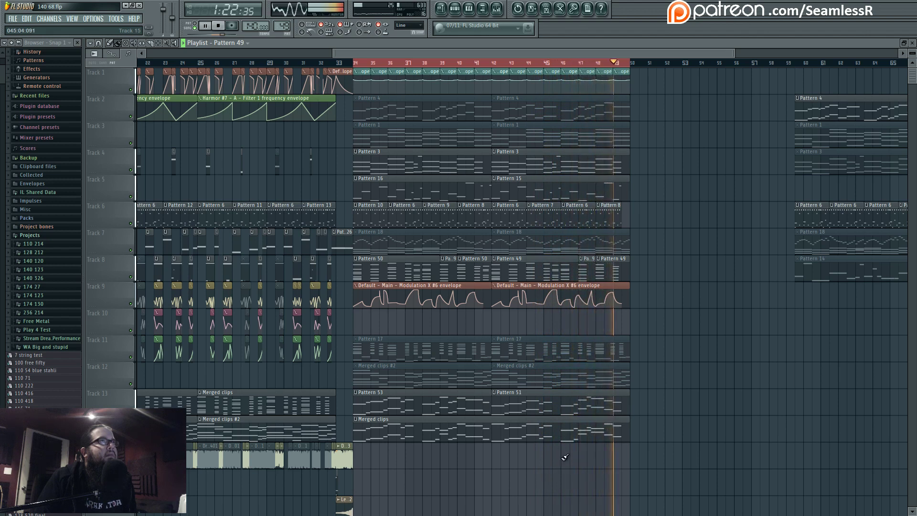
- Place half-bar slices of Pattern 50 and Pattern 16 on two empty tracks at the end of bar 49, and shorten the Pattern 15 clip to match
scroll(644, 301, up, 3)
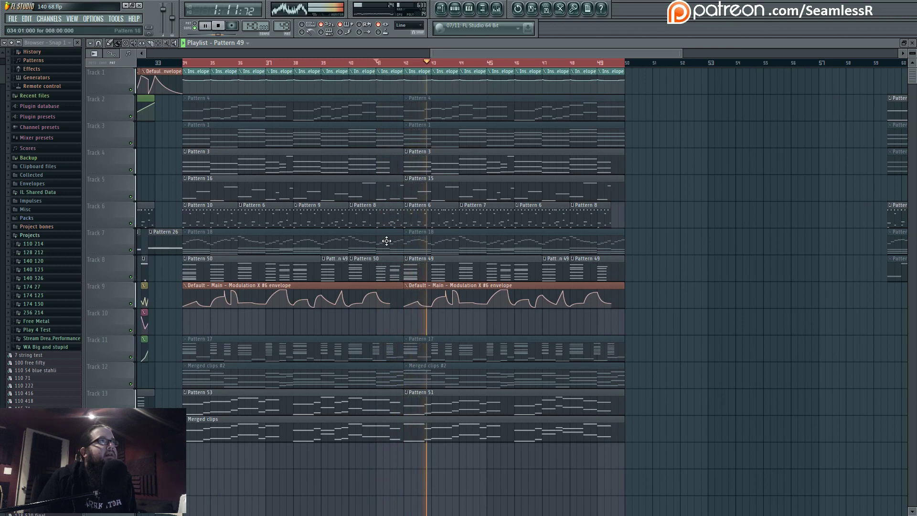
click(389, 261)
click(576, 460)
drag(578, 459, 613, 462)
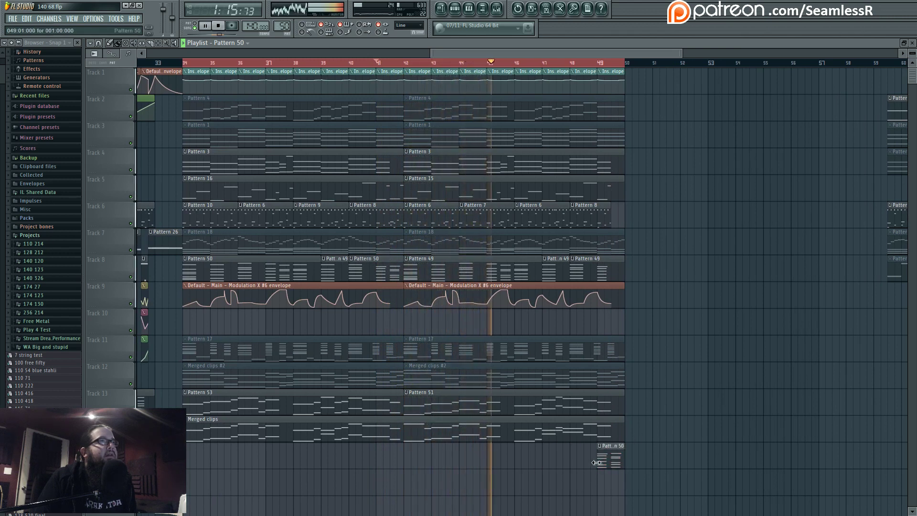
click(354, 191)
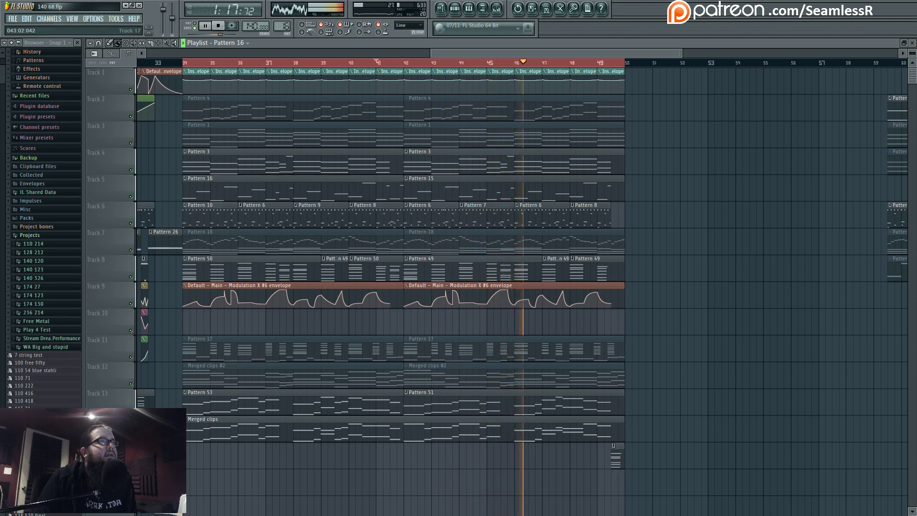
drag(433, 503, 613, 482)
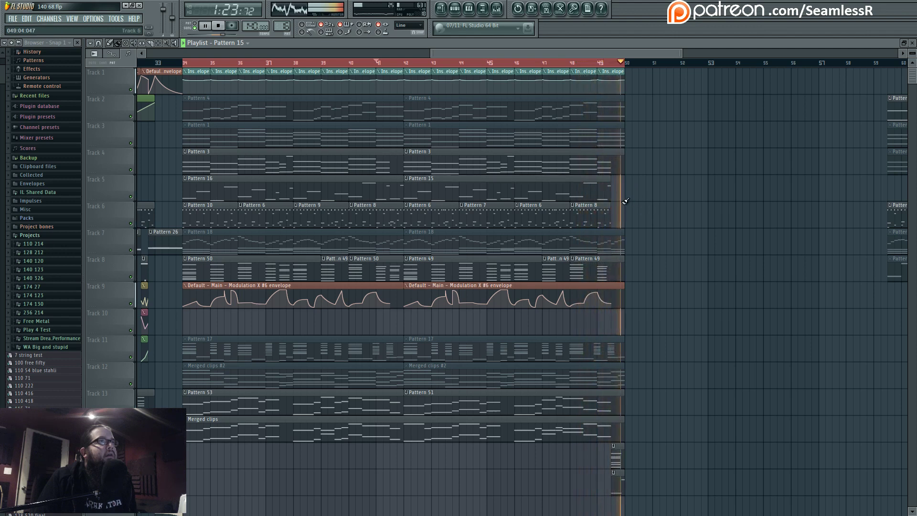
- Clear the playlist's time selection and move the separate clip group of Patterns 4 to 14 from bar 59 to about bar 83
click(600, 62)
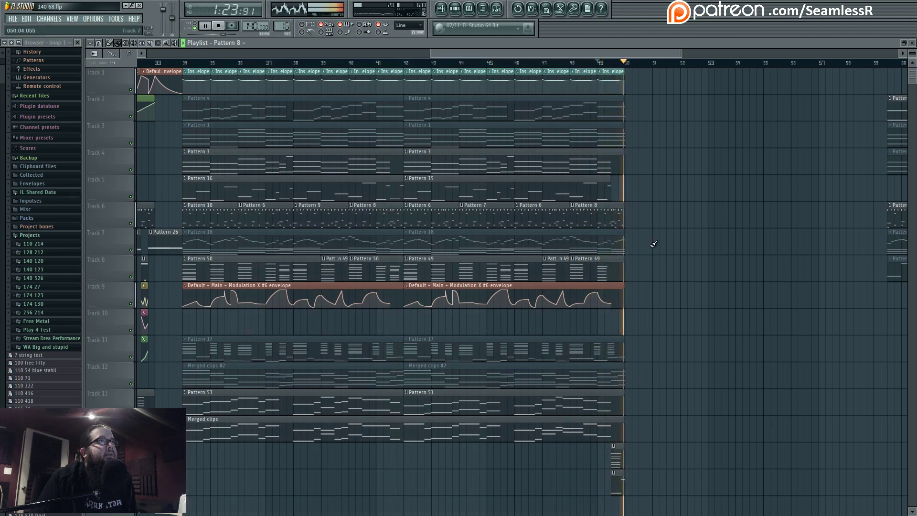
scroll(653, 280, down, 3)
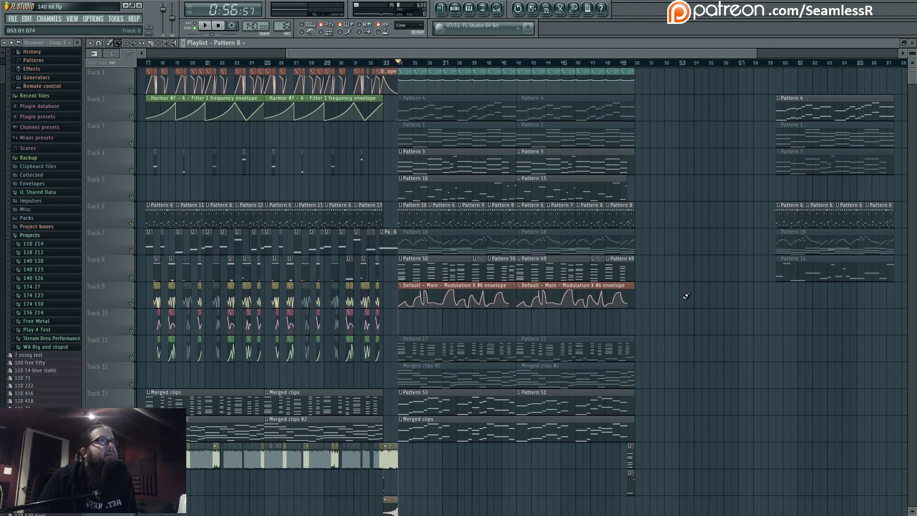
scroll(686, 296, right, 3)
drag(639, 119, 855, 261)
scroll(581, 330, right, 4)
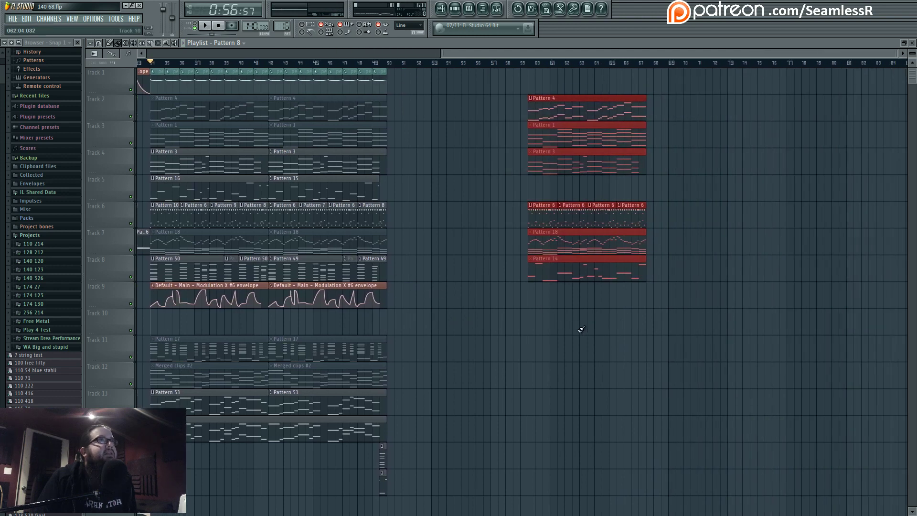
scroll(581, 330, down, 2)
drag(683, 119, 905, 119)
- Remove the muted Pattern 18 clips from bars 34 to 49 and place an unmuted Pattern 18 clip at bar 50 on track 7
ctrl+click(656, 248)
scroll(655, 248, right, 2)
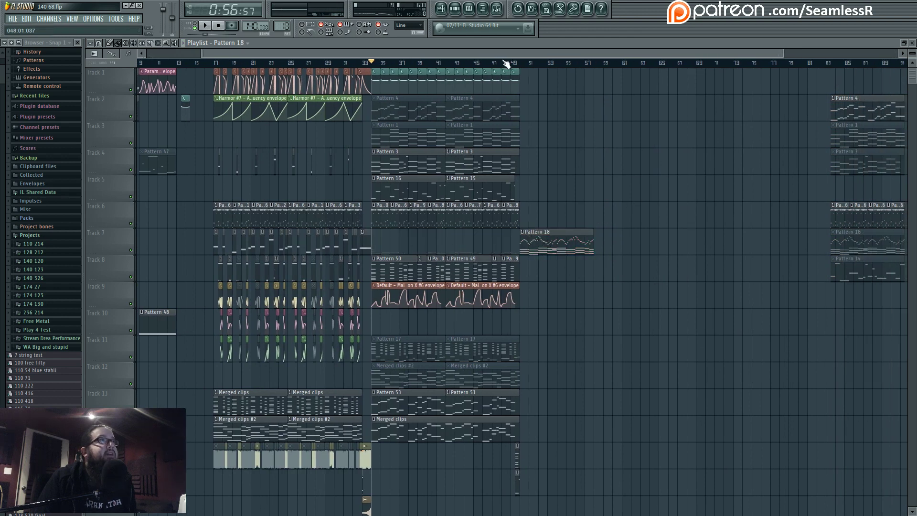
scroll(540, 285, up, 3)
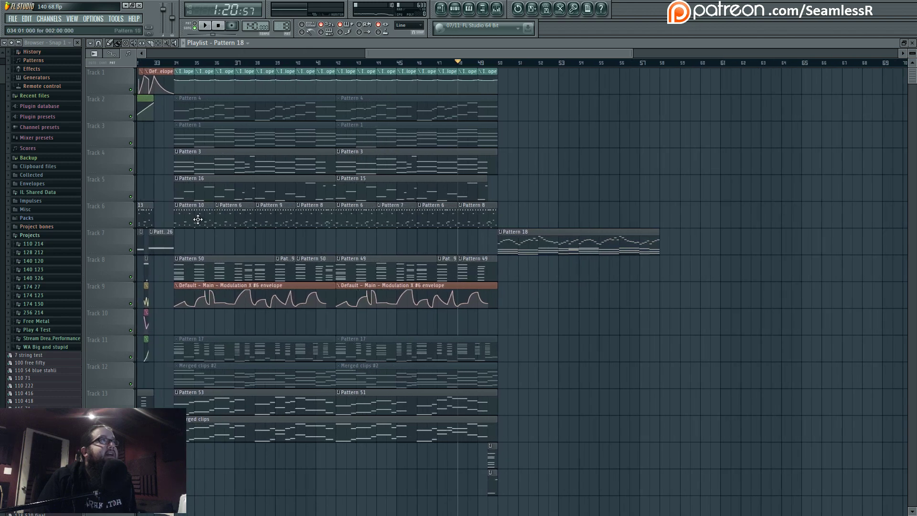
- Place a short slice of Pattern 10 at bar 50 on track 5 and play the transition from bar 48
ctrl+click(595, 187)
scroll(552, 196, up, 4)
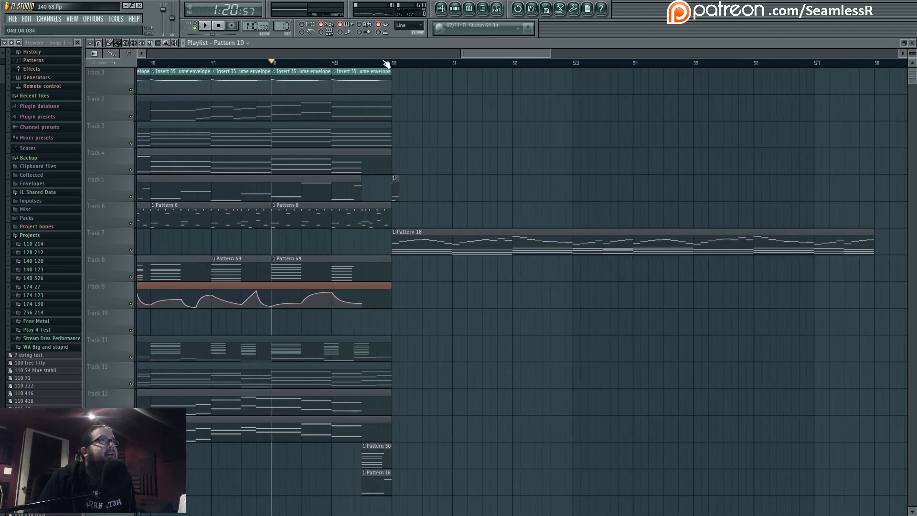
click(276, 63)
scroll(290, 178, down, 2)
scroll(290, 177, down, 2)
drag(292, 179, 559, 309)
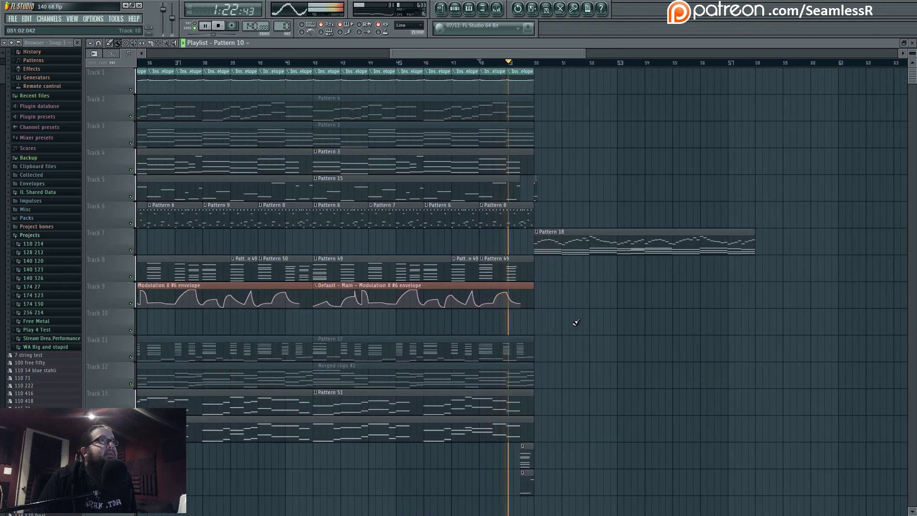
- Open Pattern 18 in the piano roll, stop playback, and select all the short arpeggio notes above the chords
double_click(548, 239)
scroll(233, 244, down, 2)
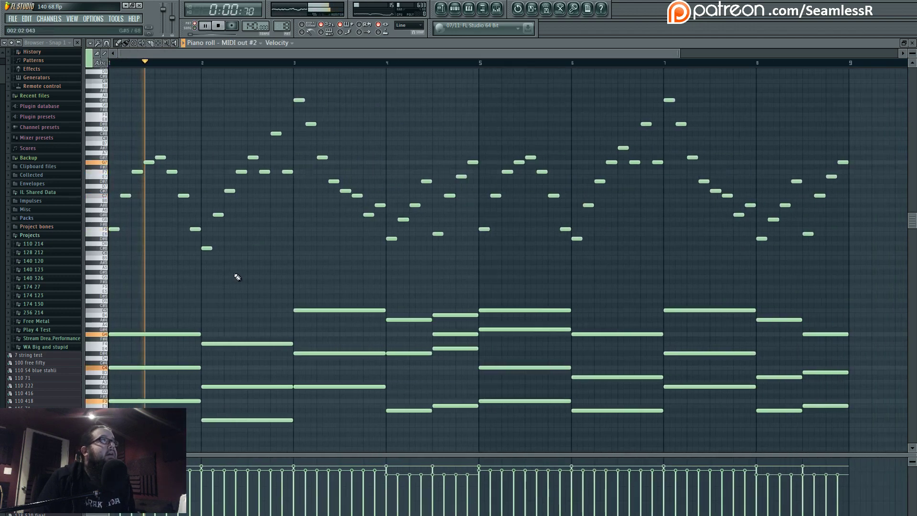
key(space)
drag(236, 258, 230, 300)
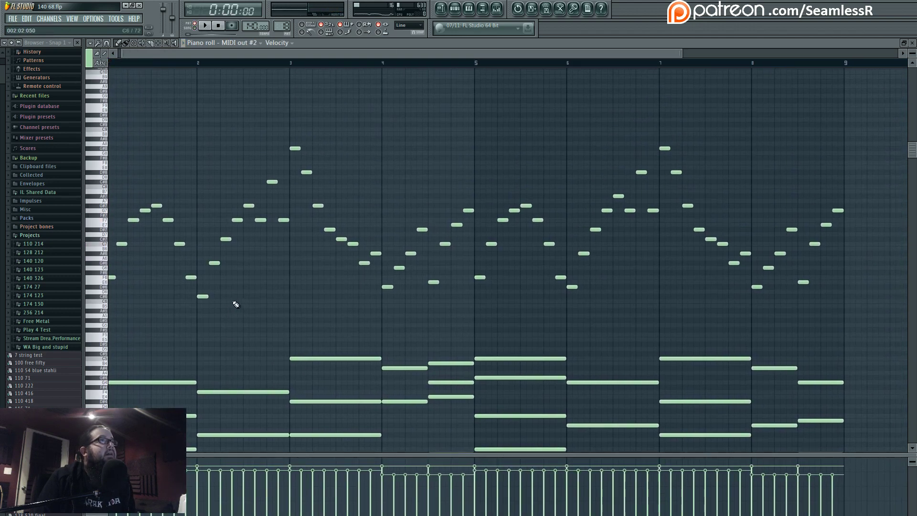
drag(862, 318, 107, 98)
drag(380, 219, 427, 232)
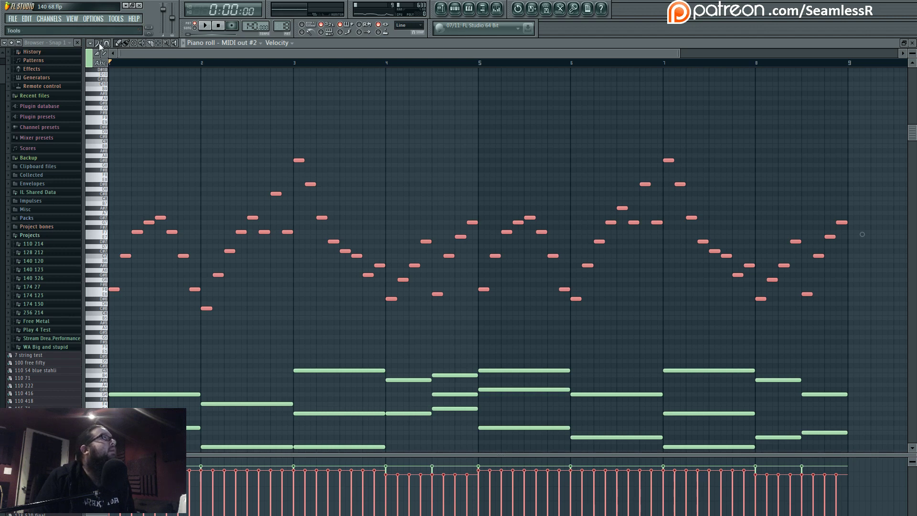
- Try the claw machine on the selected arpeggio notes with a 16-beat period, varying the time distortion in both directions during playback
key(alt+w)
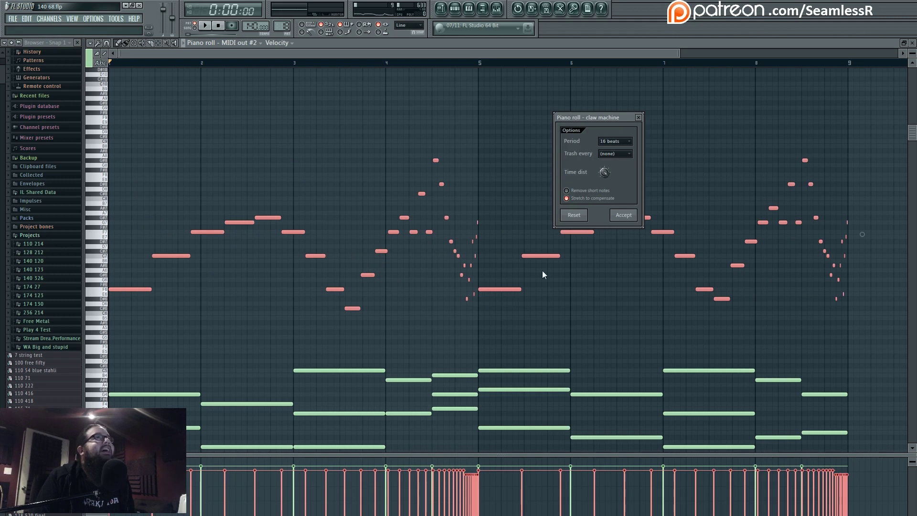
drag(602, 177, 602, 149)
key(space)
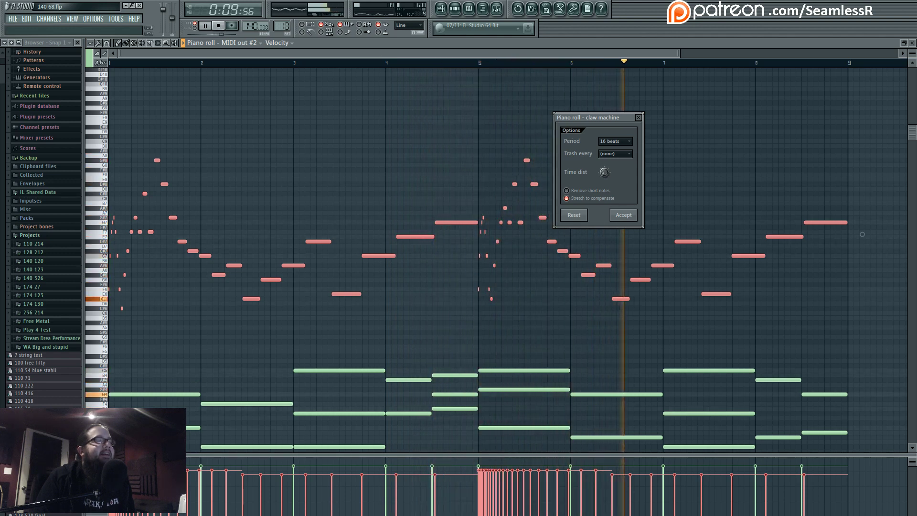
drag(605, 172, 605, 138)
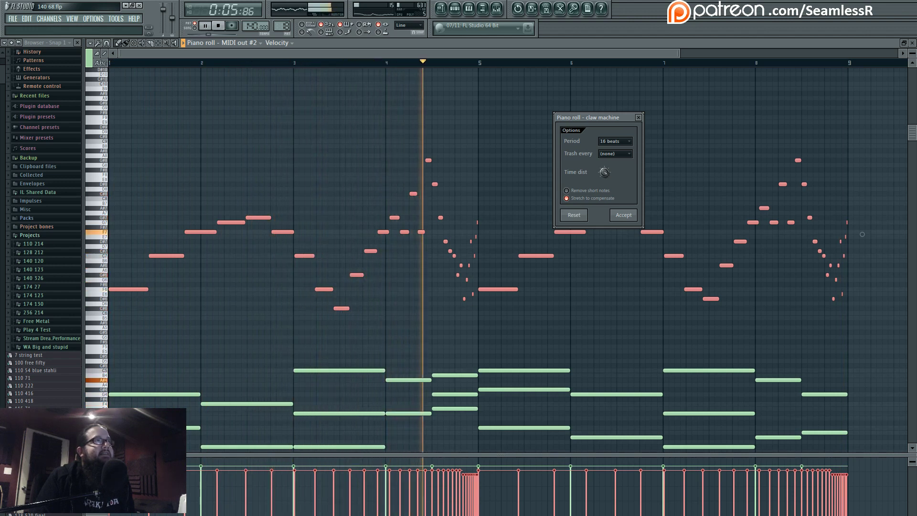
drag(605, 172, 604, 149)
- Try an 8-beat claw machine period with different time distortions, return the distortion to neutral and stop playback
click(630, 142)
click(627, 188)
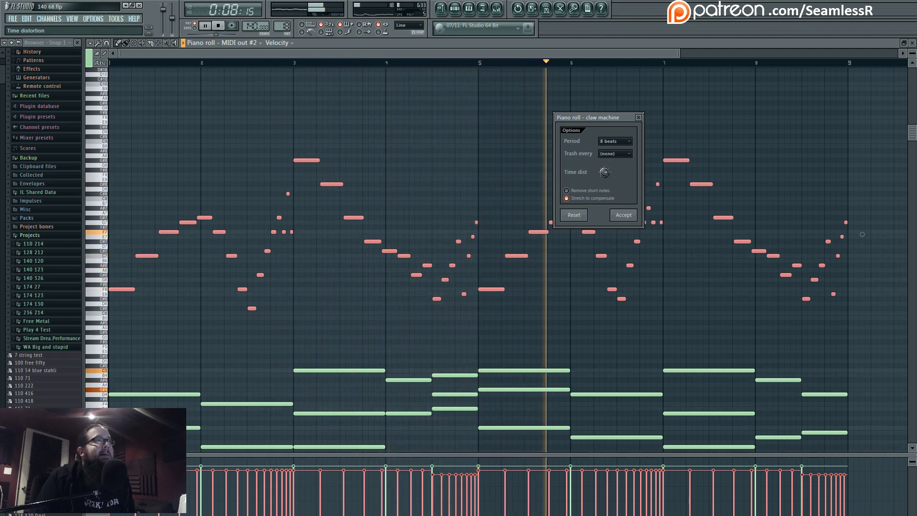
drag(605, 172, 605, 217)
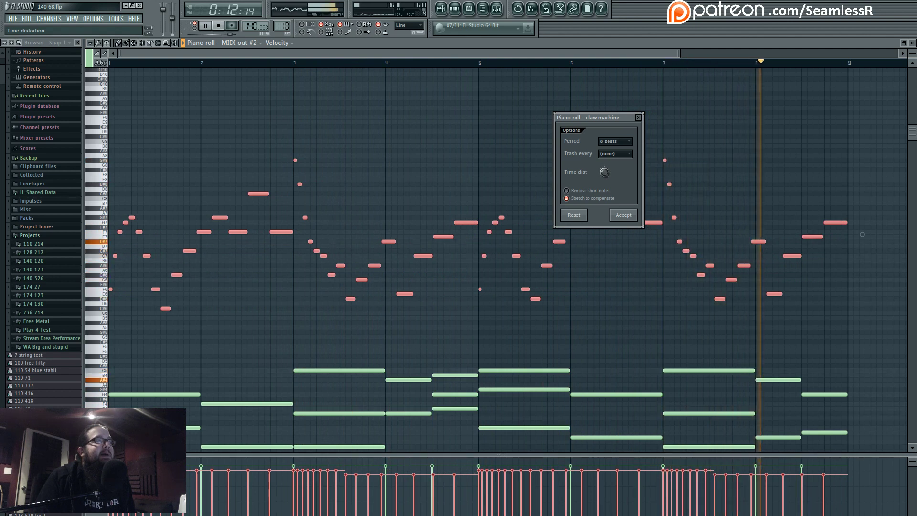
drag(605, 172, 606, 173)
key(space)
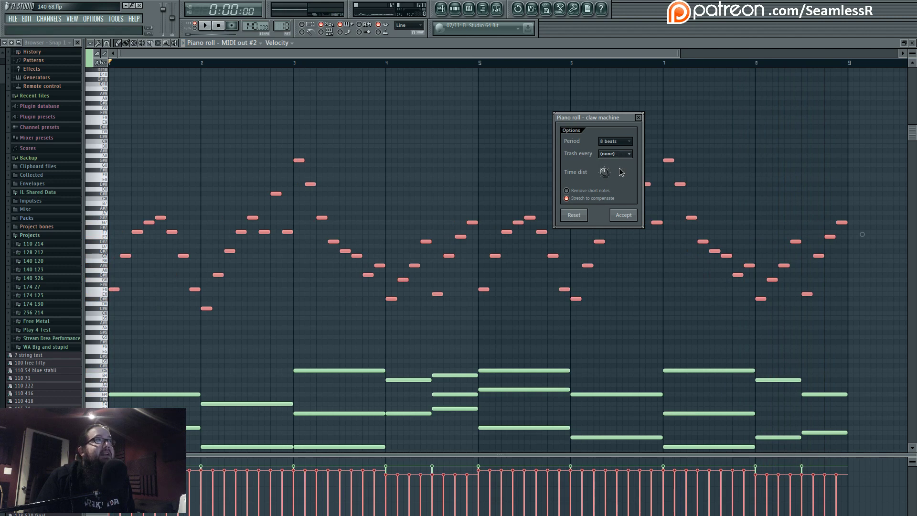
- Try trashing 2/3 and 1/2 of the arpeggio in the claw machine during playback, and turn off stretch to compensate
click(620, 168)
scroll(617, 155, up, 1)
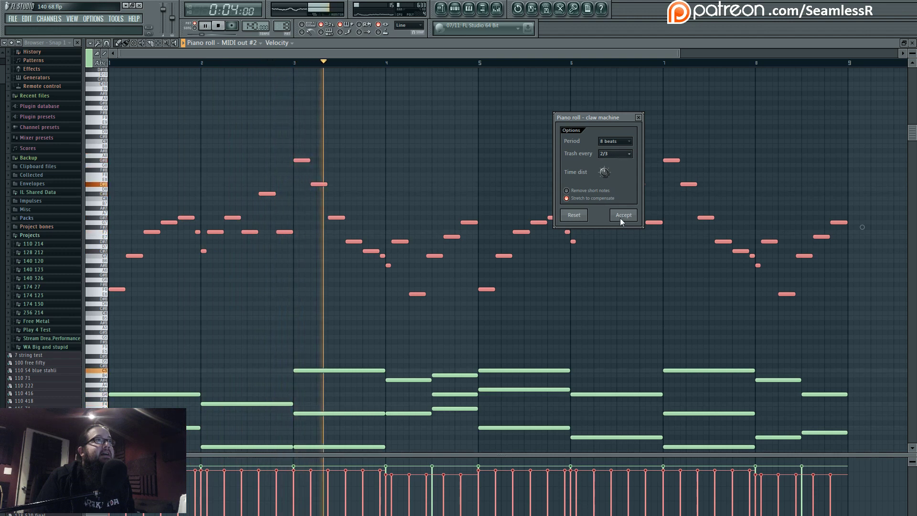
click(621, 231)
key(space)
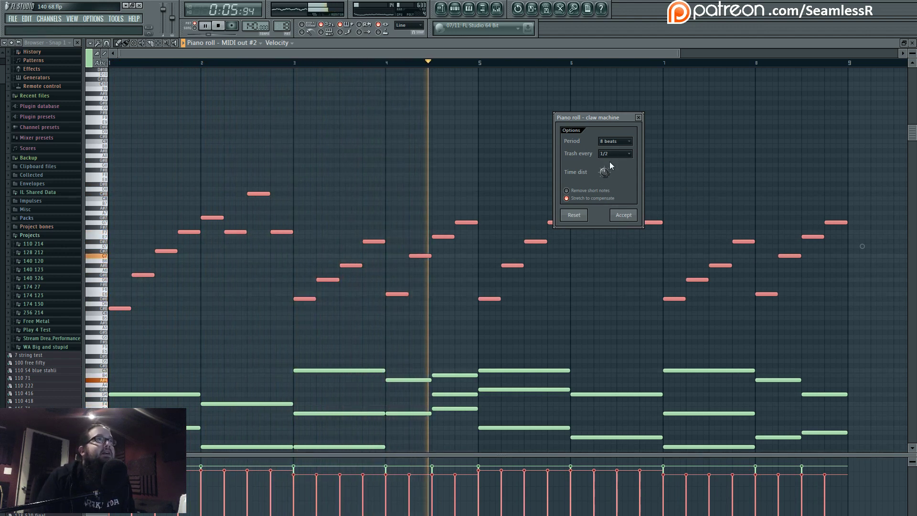
click(606, 190)
click(601, 200)
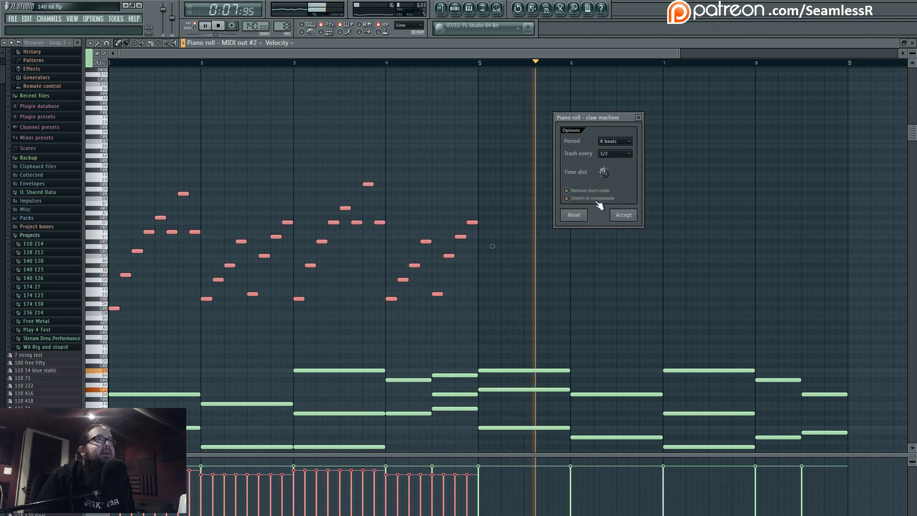
- Try claw machine trash settings of 1/4 and 2/4, turn stretch to compensate back on and audition the arpeggio
mouse_move(604, 175)
mouse_down()
mouse_move(604, 165)
mouse_move(604, 184)
mouse_move(604, 176)
mouse_up()
scroll(610, 155, down, 2)
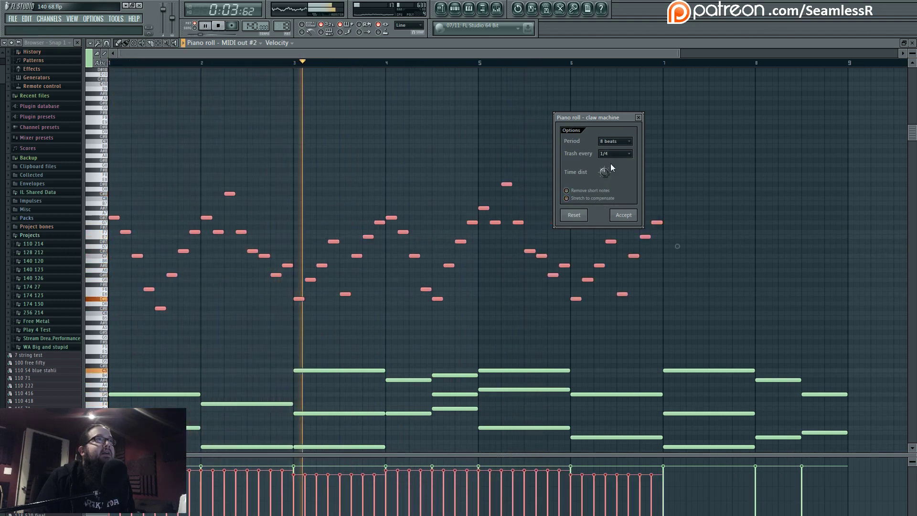
scroll(612, 155, down, 1)
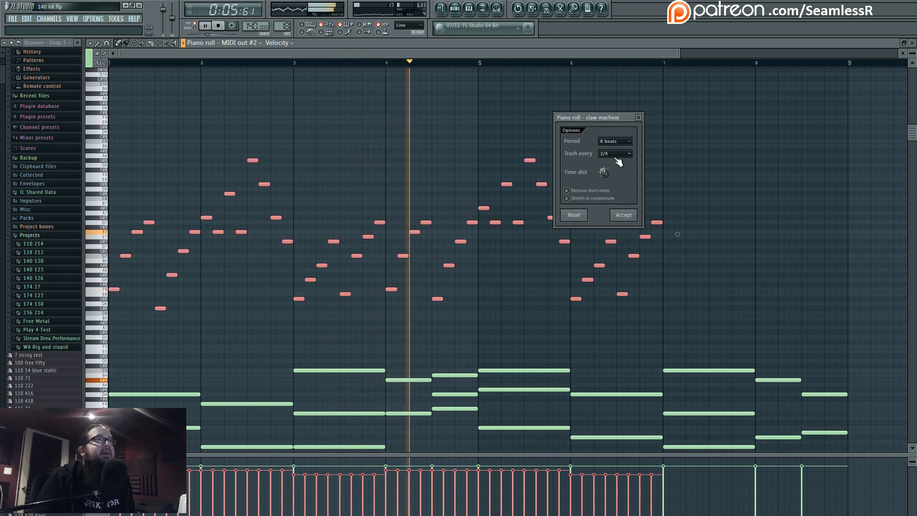
click(599, 199)
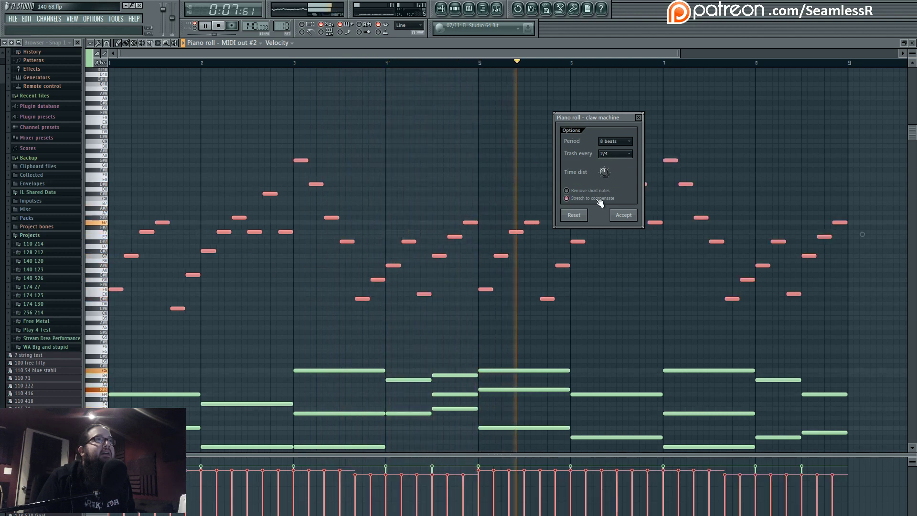
key(space)
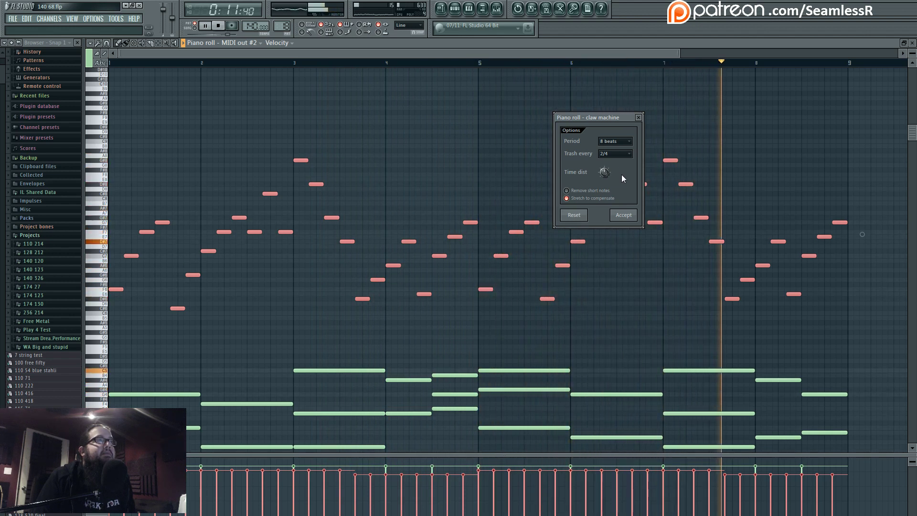
- Try stronger time distortion with a 16-beat period and 2/4 trashing, and close the claw machine without applying it
drag(606, 173, 606, 196)
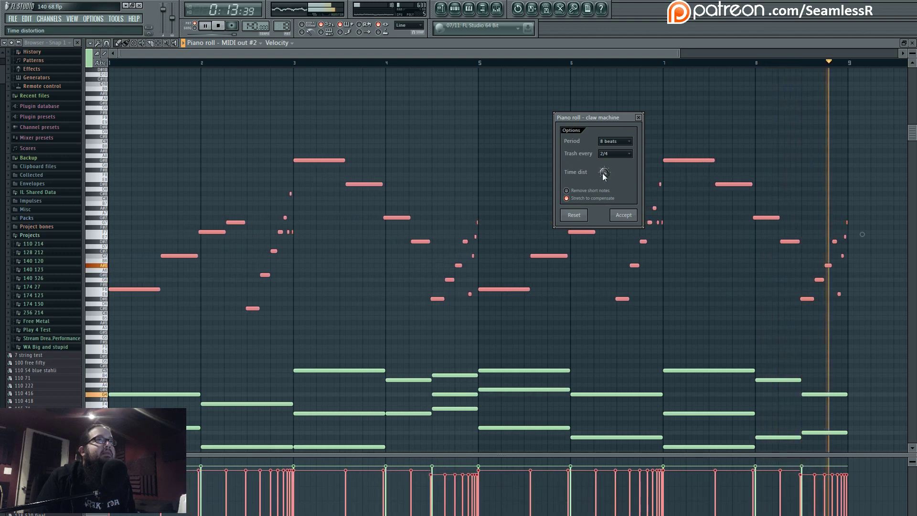
click(615, 190)
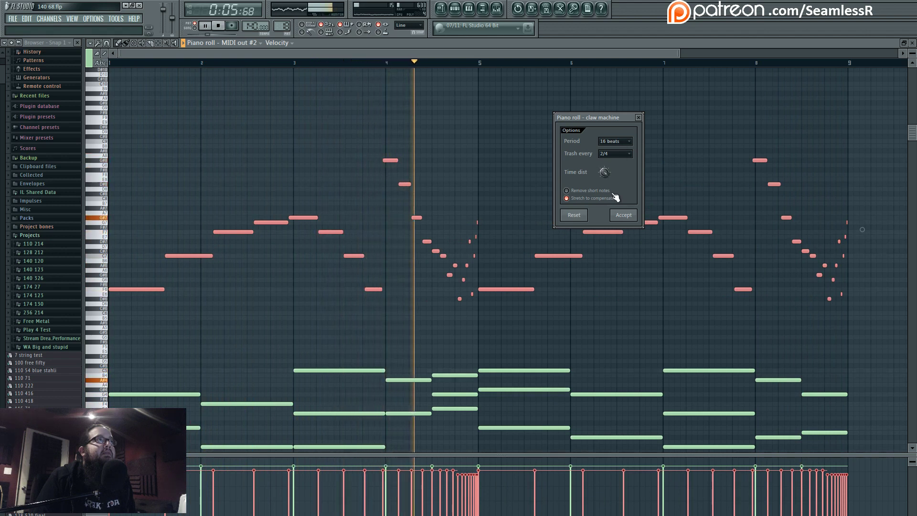
click(612, 192)
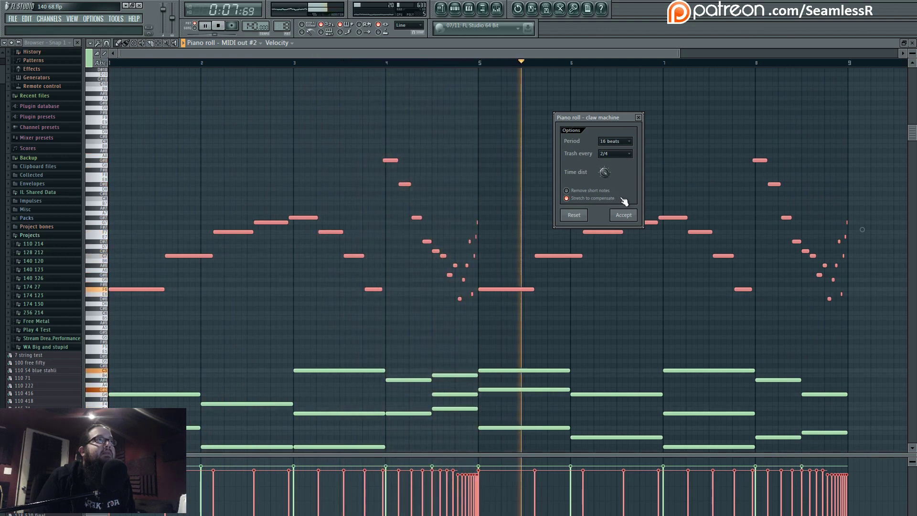
drag(612, 178, 612, 175)
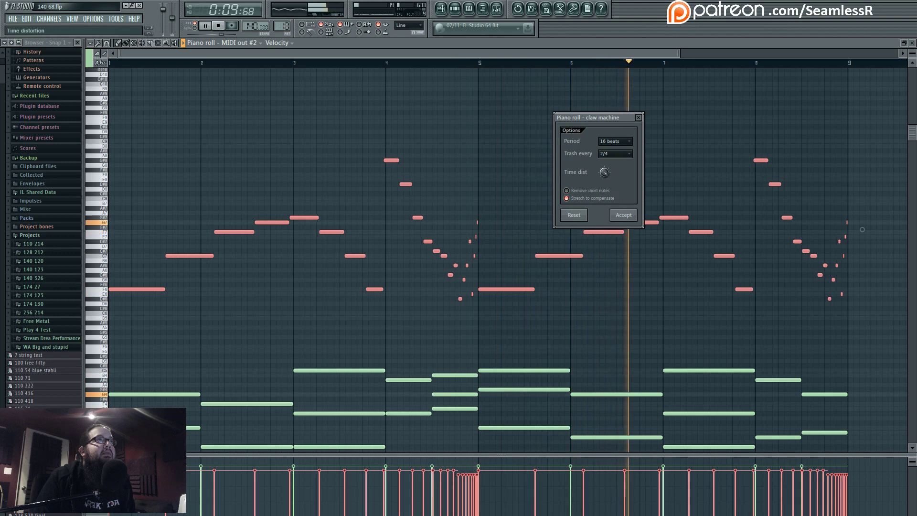
click(639, 118)
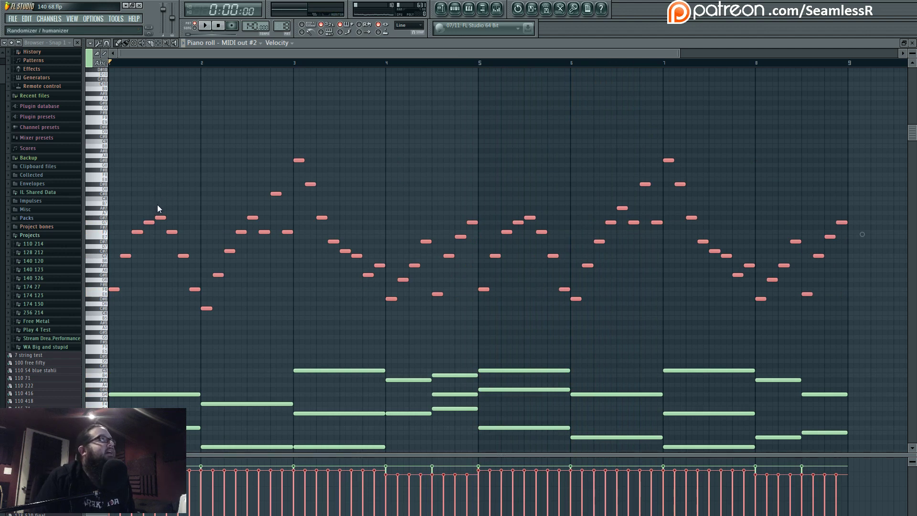
- Try flipping the arpeggio horizontally and vertically with the score flipper, audition it, and close the tool without applying it
key(alt+y)
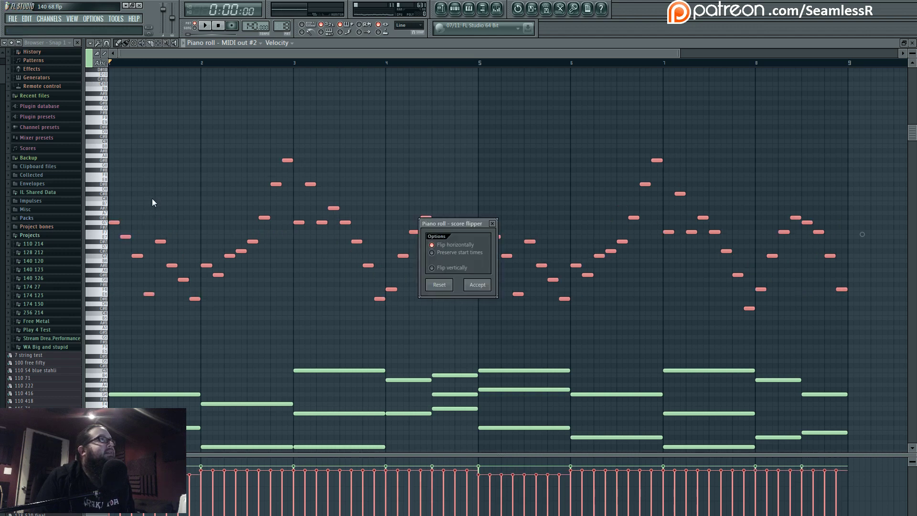
click(457, 268)
click(458, 268)
key(space)
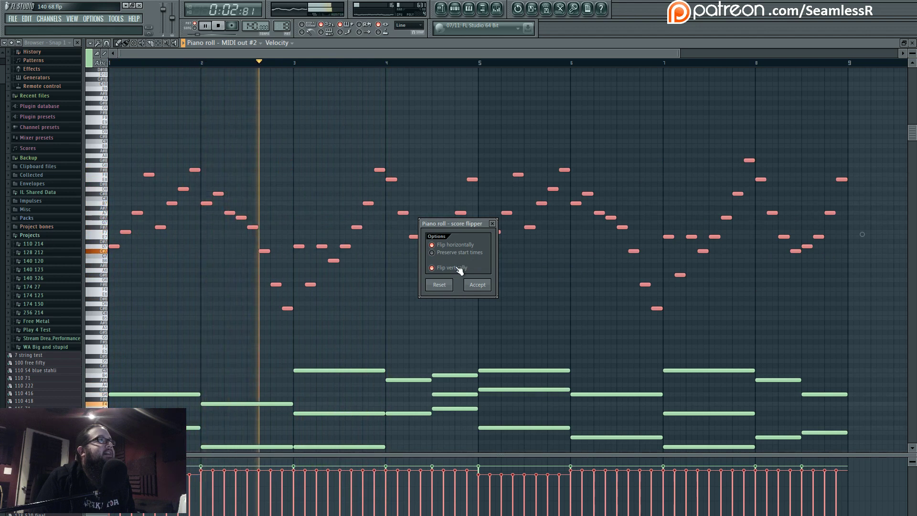
click(458, 267)
key(space)
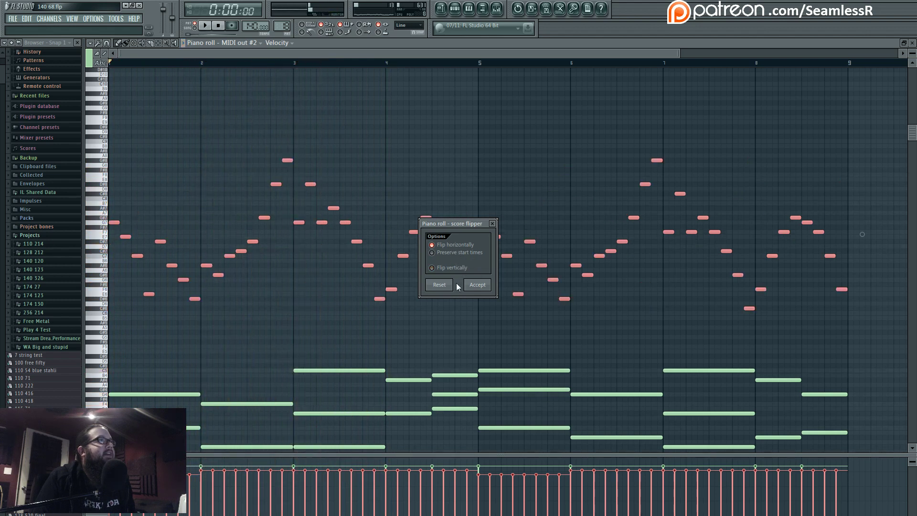
click(494, 224)
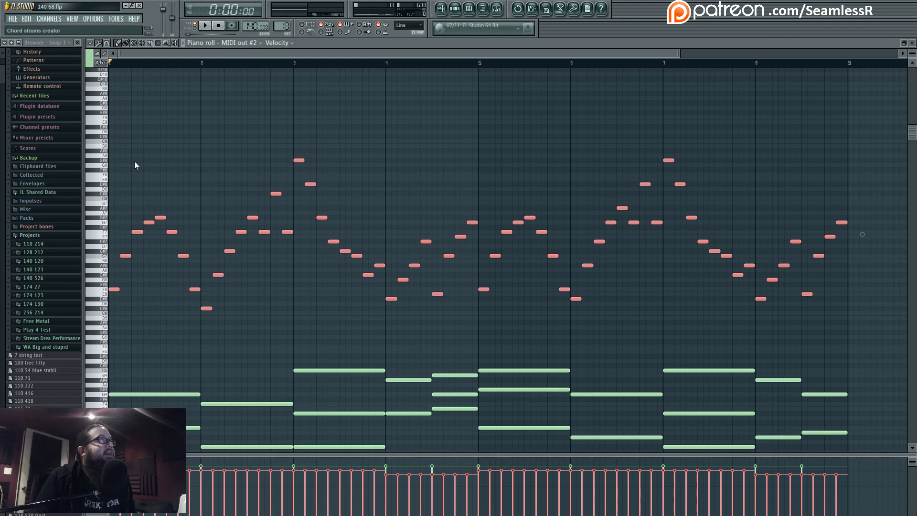
- Try the arpeggiator on the selected notes, varying the octave range up to 5 and the time multiplier during playback
key(alt+a)
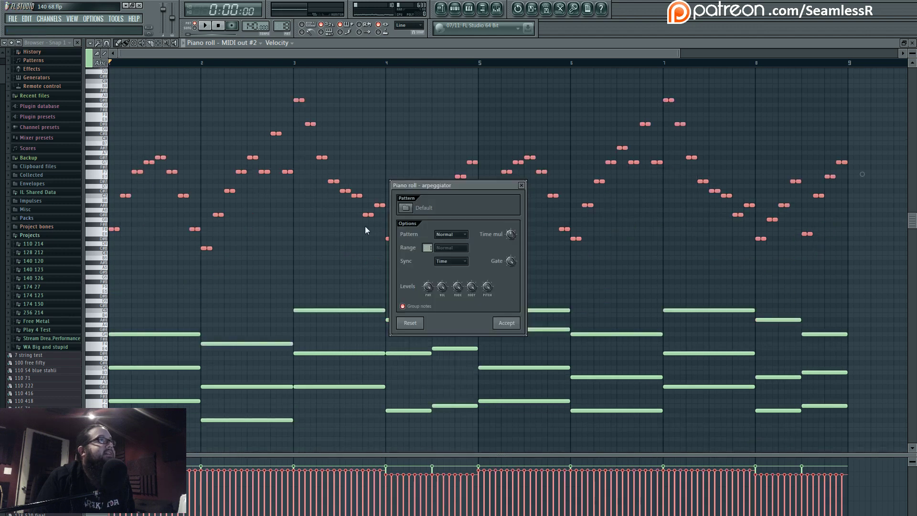
click(432, 247)
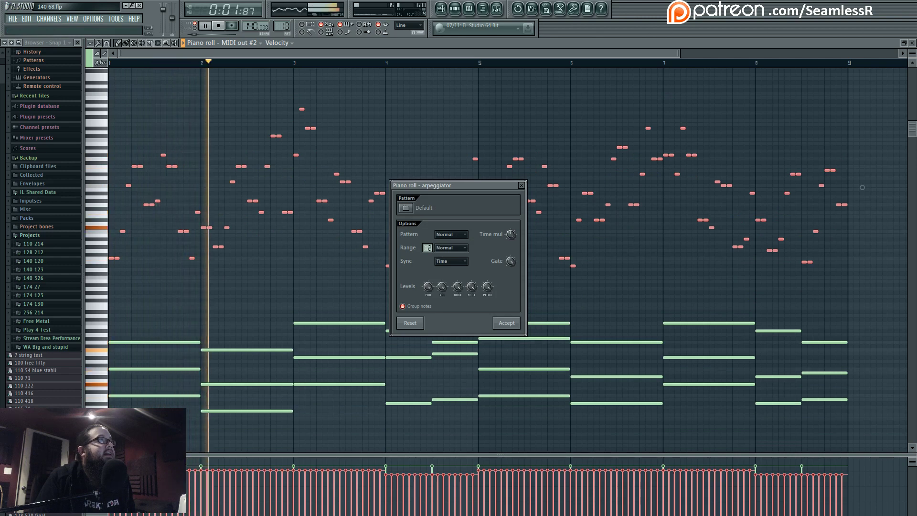
drag(432, 248, 432, 257)
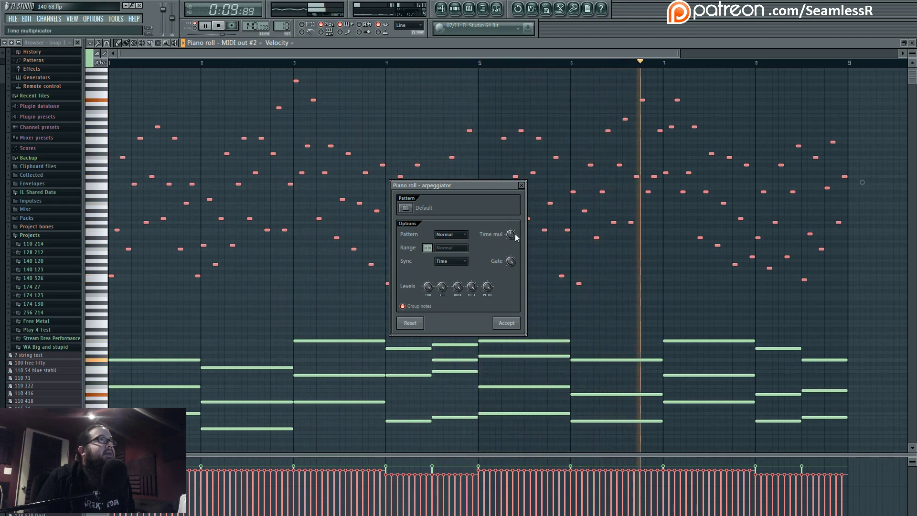
mouse_move(516, 237)
mouse_down()
mouse_move(516, 258)
mouse_move(512, 230)
mouse_up()
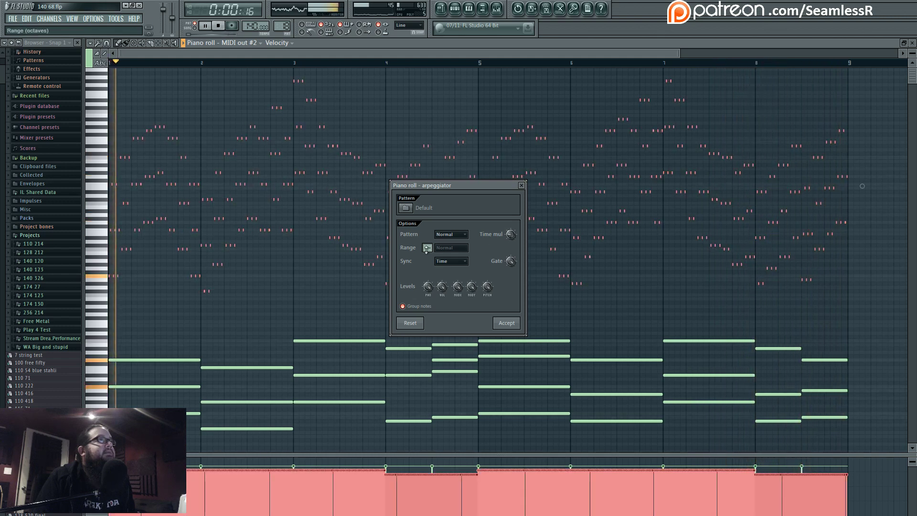
scroll(863, 186, up, 2)
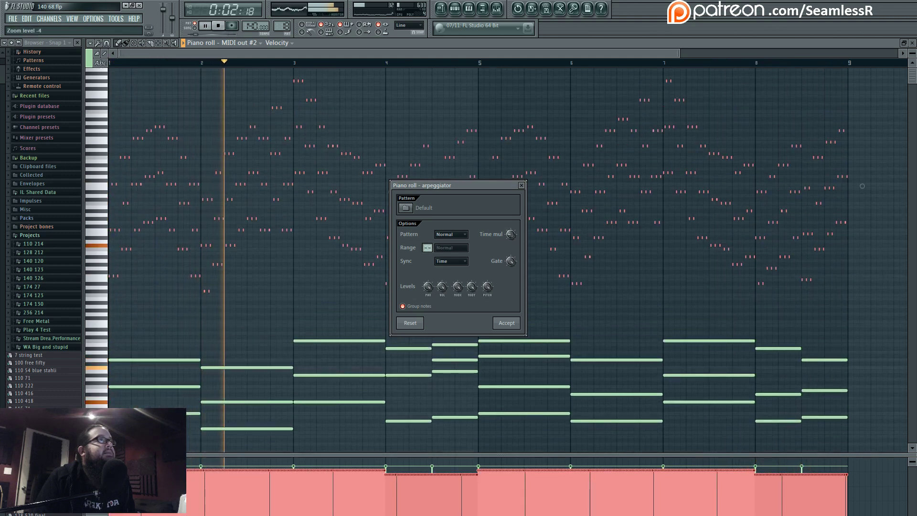
scroll(862, 173, down, 2)
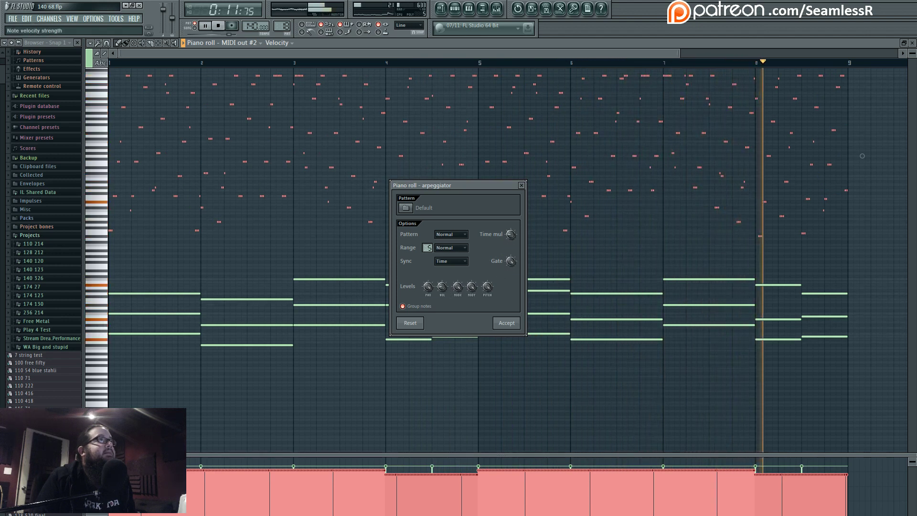
- Try the arpeggiator's pan and velocity levels and Block sync, reset its options, and close it without applying, stopping playback
click(428, 287)
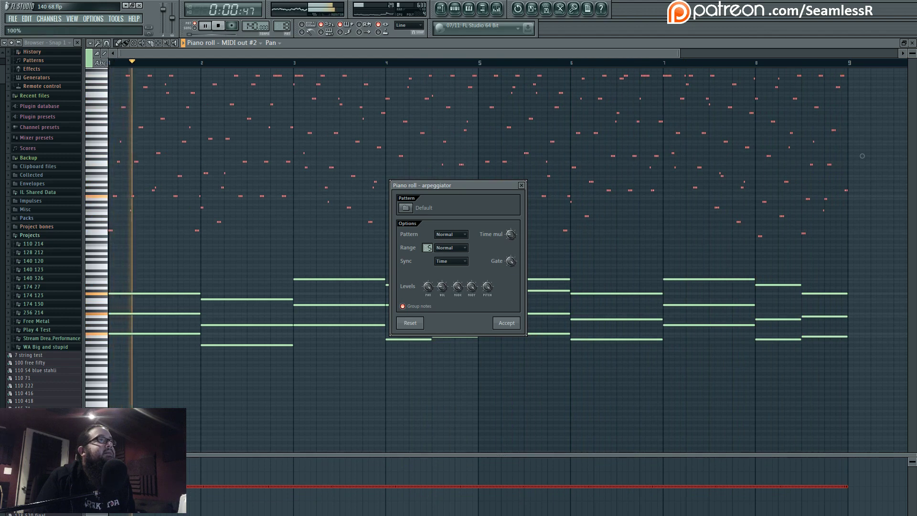
click(440, 288)
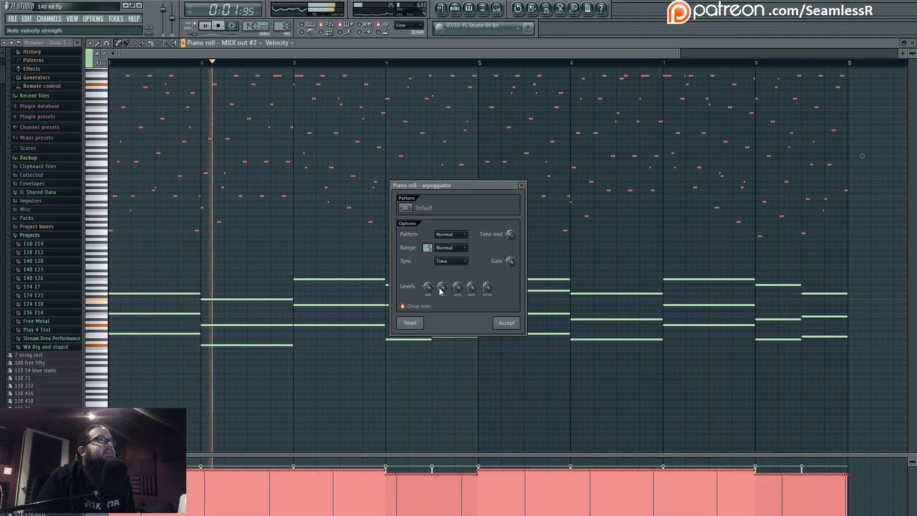
click(451, 261)
click(453, 279)
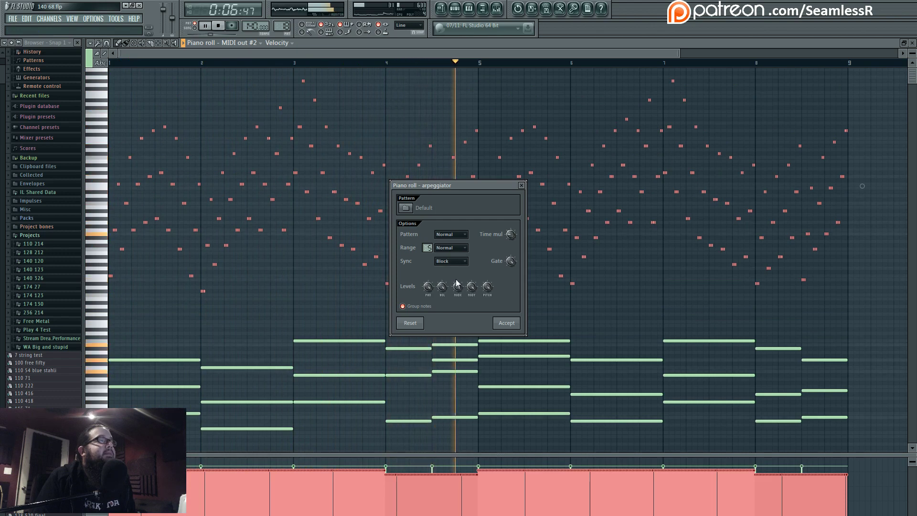
click(420, 324)
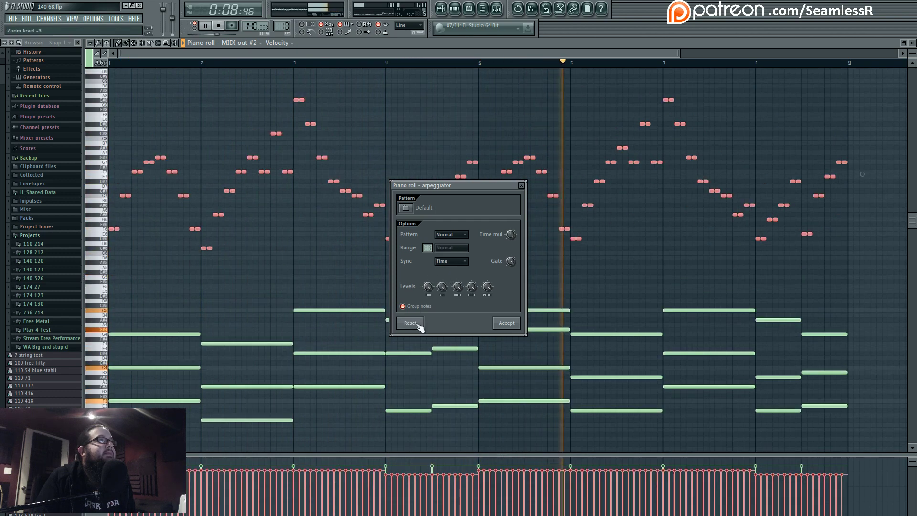
click(522, 186)
key(space)
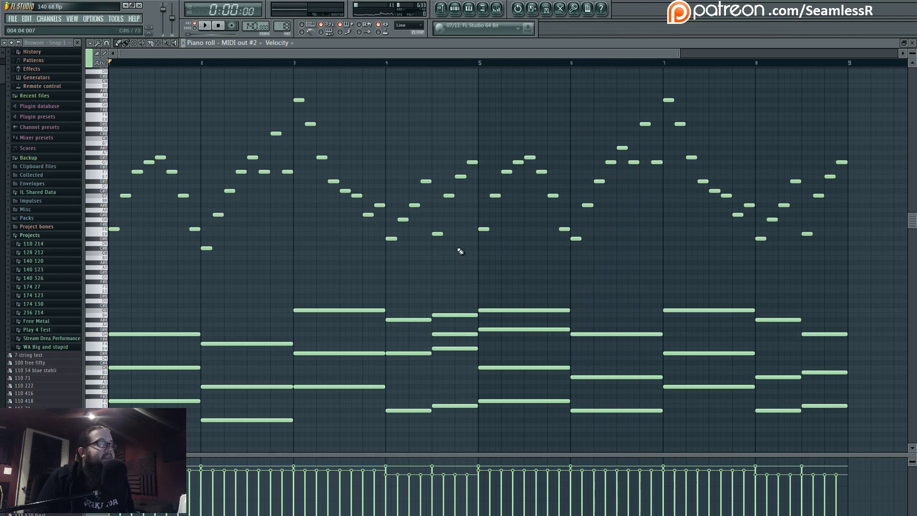
- Delete all the short arpeggio notes above the chords in Pattern 18's piano roll
scroll(286, 260, up, 3)
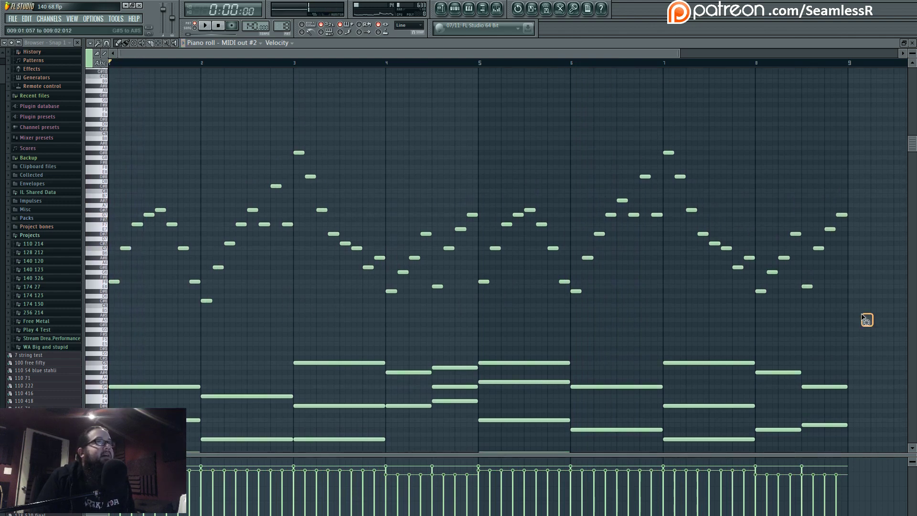
drag(862, 315, 98, 103)
key(Delete)
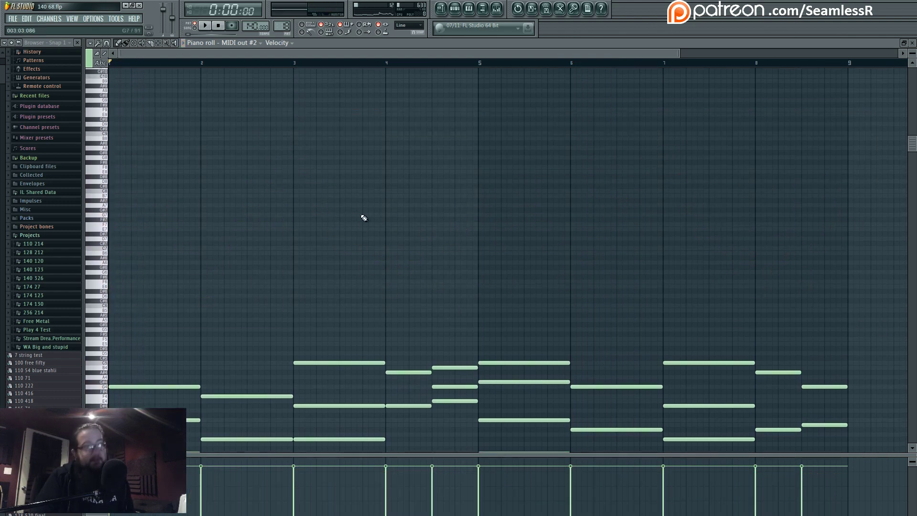
- Play the arrangement in the playlist from the end of the drop into Pattern 18 at bar 50
click(454, 11)
key(F5)
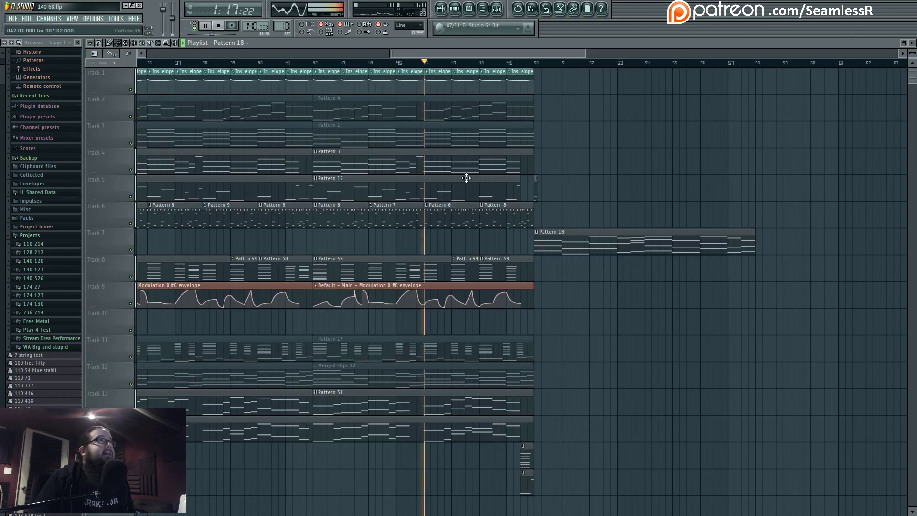
drag(570, 331, 607, 334)
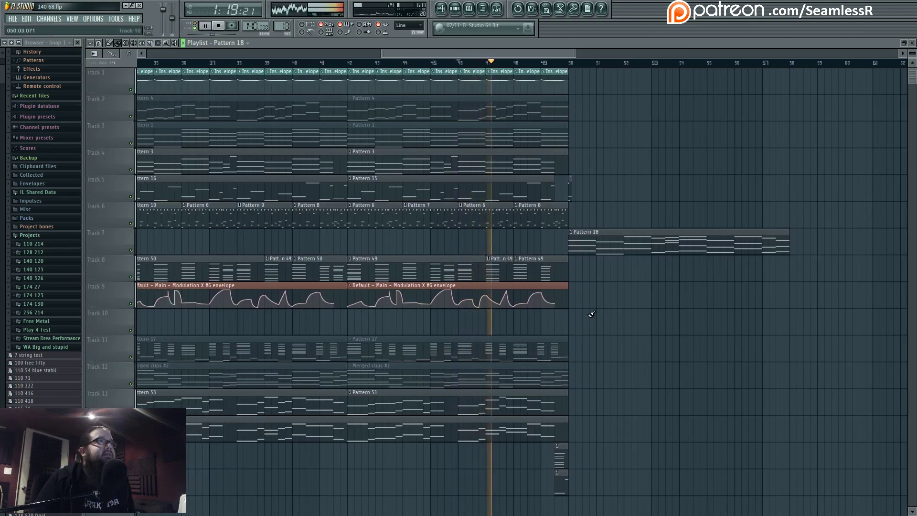
ctrl+scroll(585, 311, up, 2)
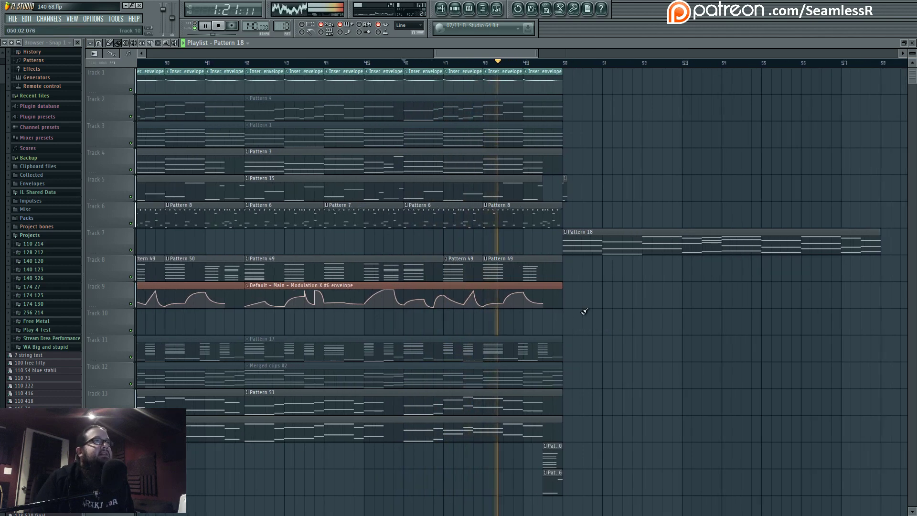
ctrl+scroll(584, 312, up, 1)
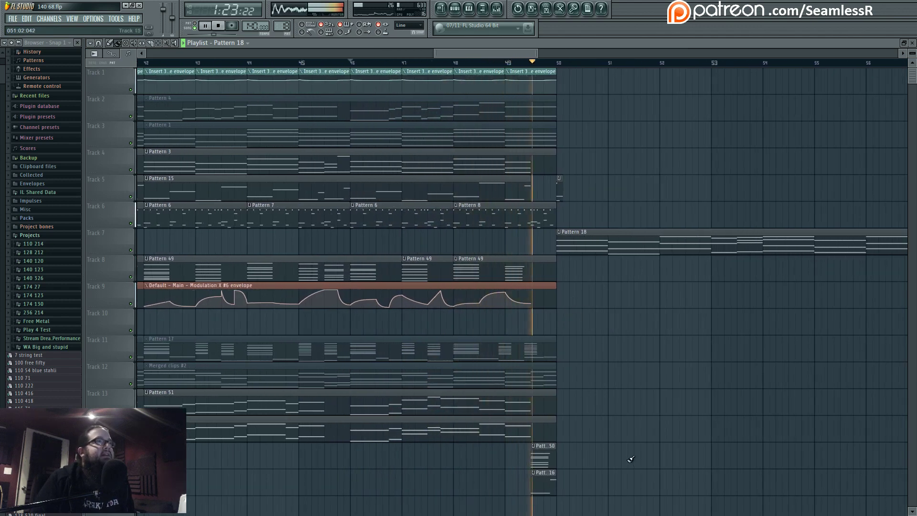
drag(640, 323, 495, 327)
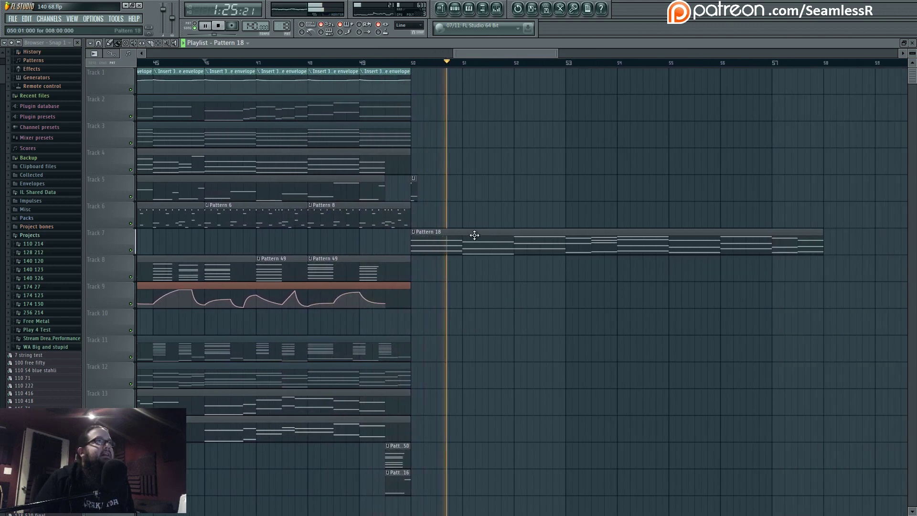
ctrl+scroll(333, 225, down, 8)
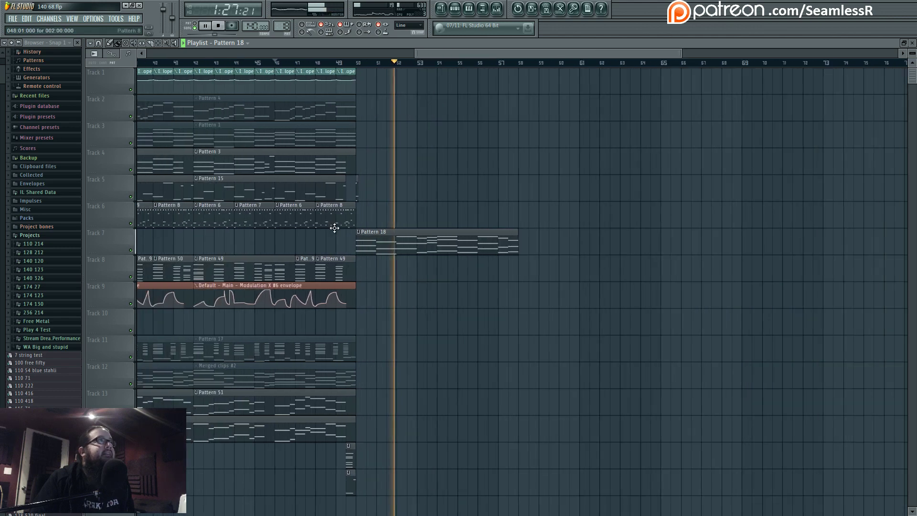
key(space)
- Place Pattern 2 on Track 4 and Pattern 3 on Track 3 from bar 50, auditioning the transition from bar 49
ctrl+scroll(430, 326, down, 1)
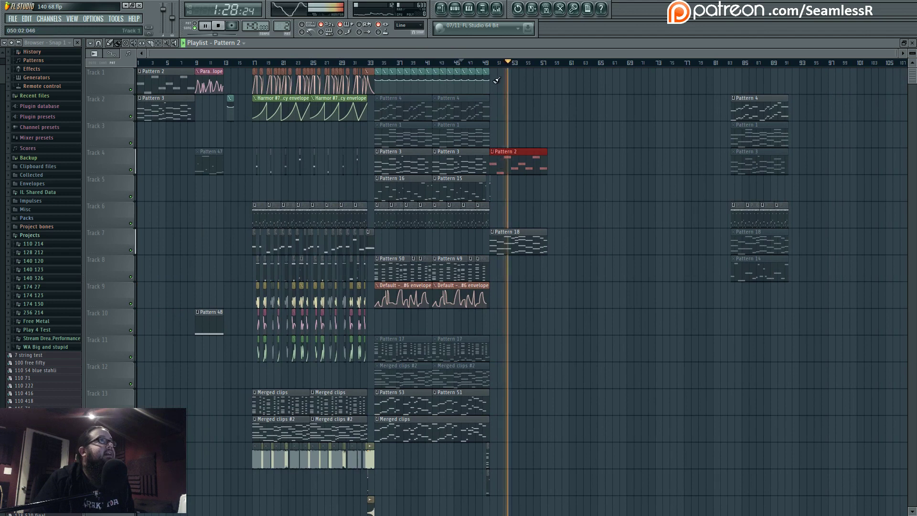
click(485, 63)
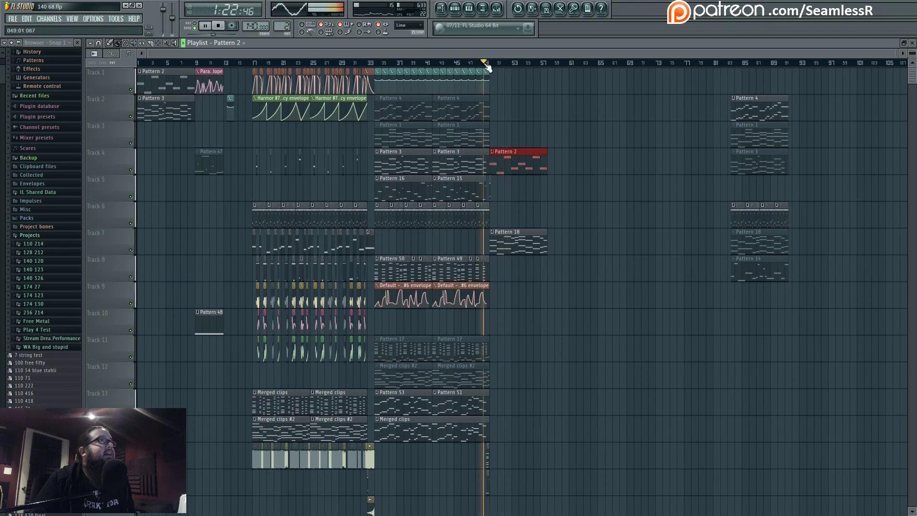
click(497, 137)
key(space)
key(space)
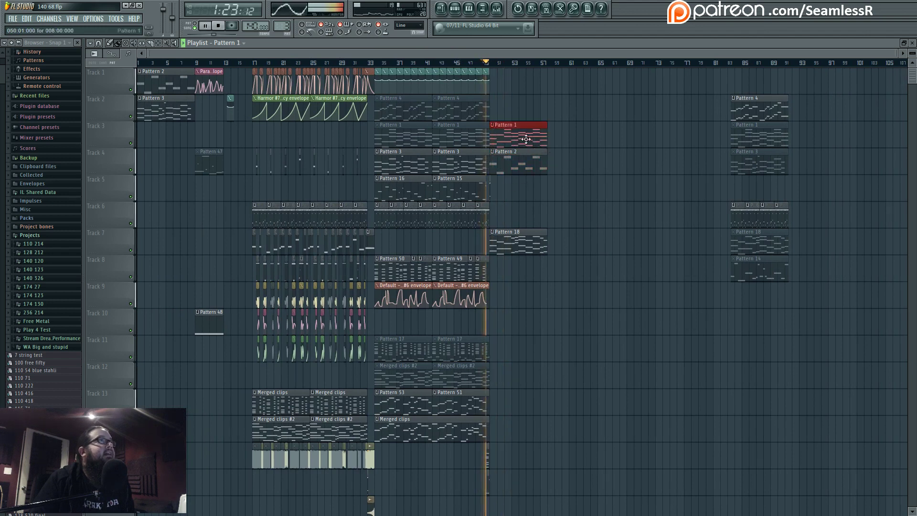
right_click(526, 139)
click(505, 130)
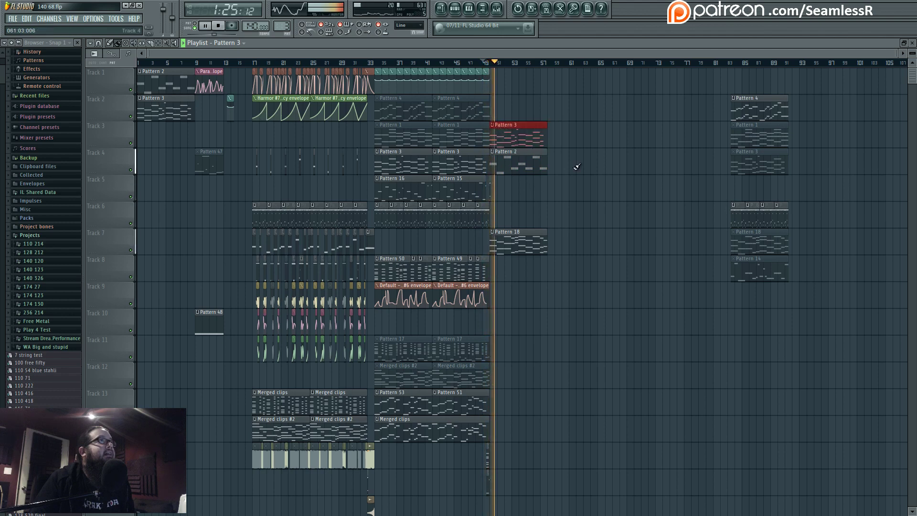
- Audition Pattern 2 on its own with its piano roll and Harmor synth open, and show the synth's visual feedback display
scroll(554, 192, up, 6)
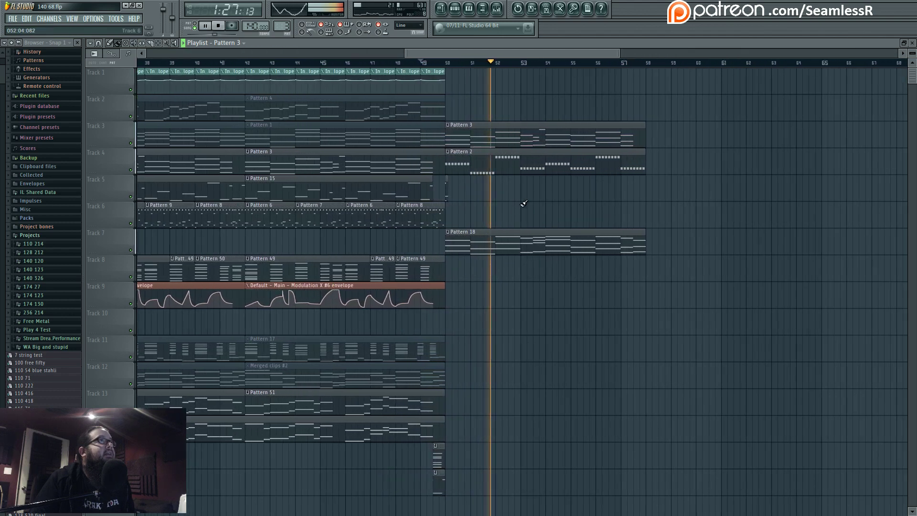
double_click(473, 169)
click(196, 26)
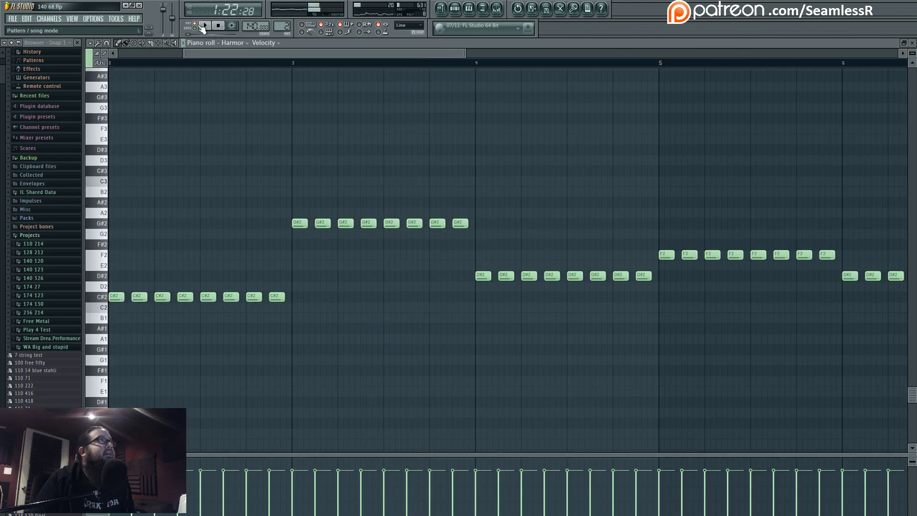
click(455, 9)
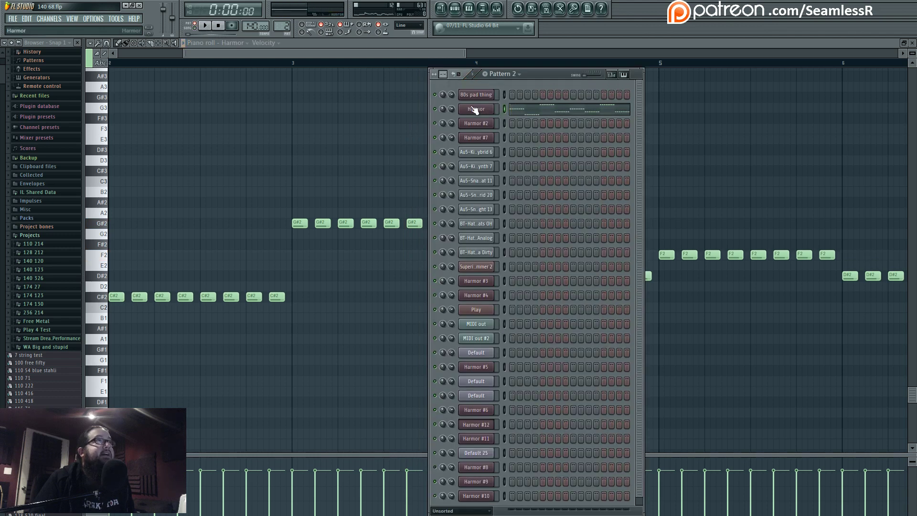
click(477, 104)
key(space)
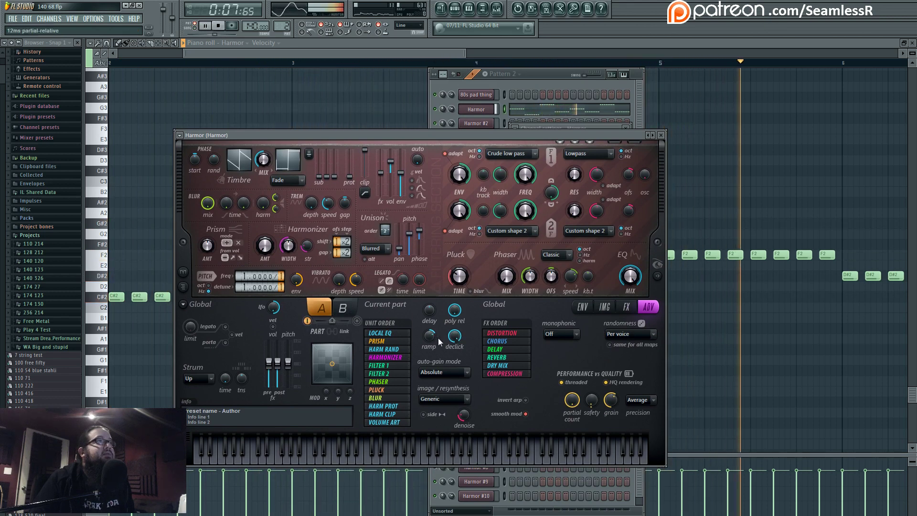
drag(458, 279, 460, 275)
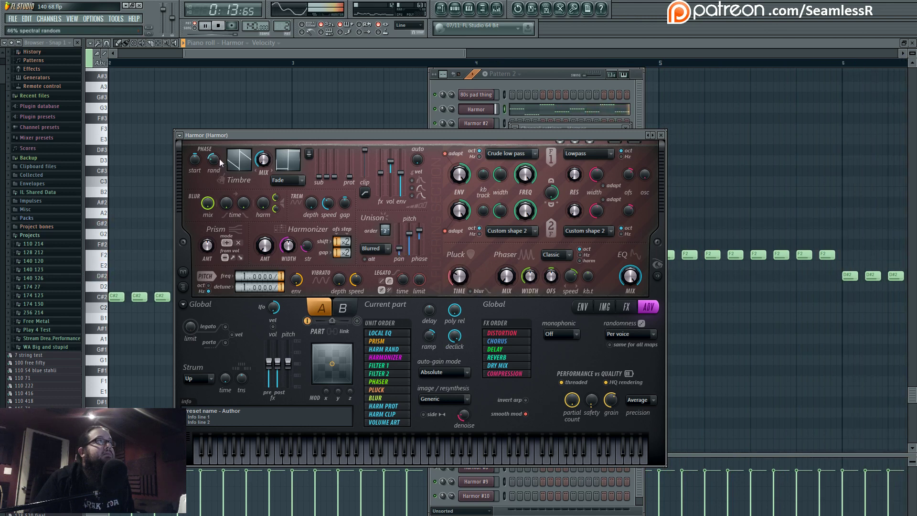
click(657, 276)
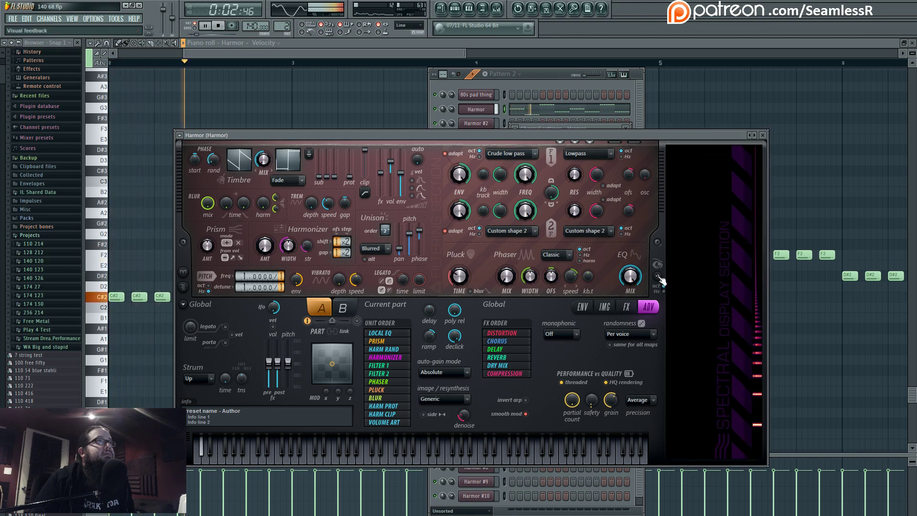
- Return to the playlist and play the transition into the section at bar 50 with Patterns 2, 3 and 18 together
click(440, 8)
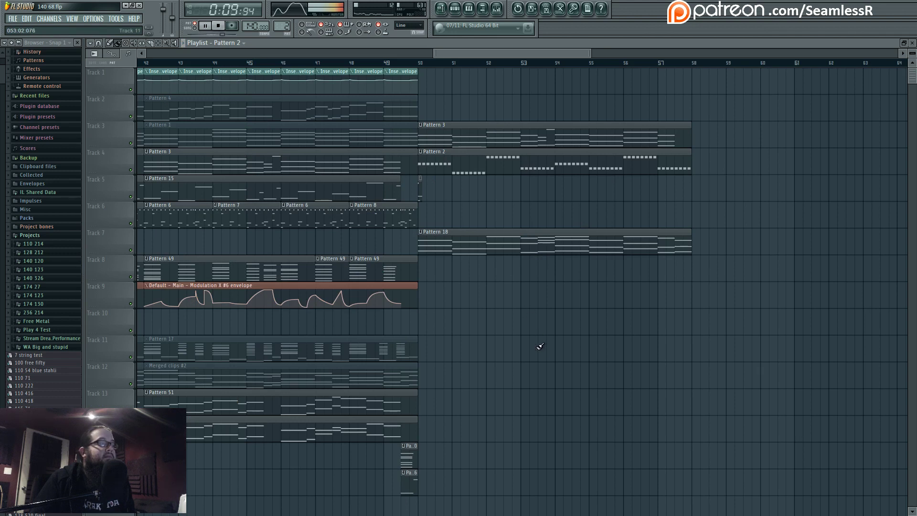
key(space)
scroll(540, 346, down, 3)
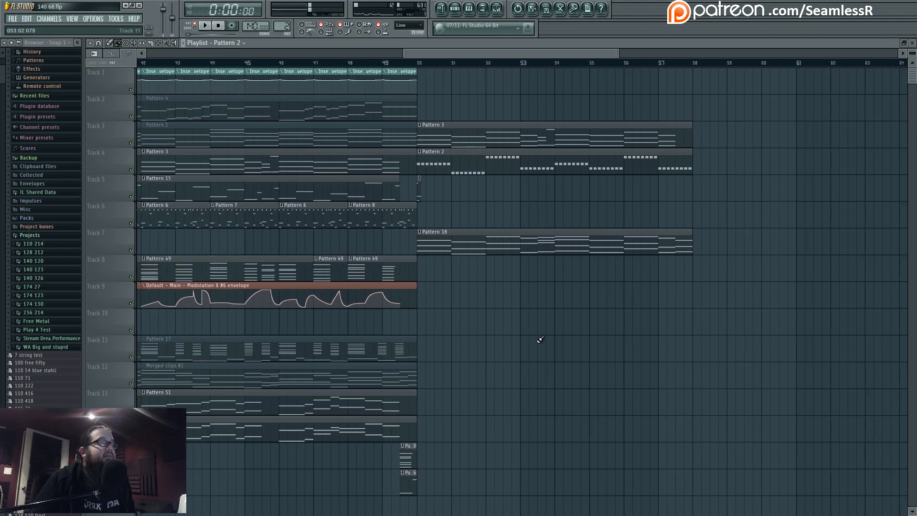
key(space)
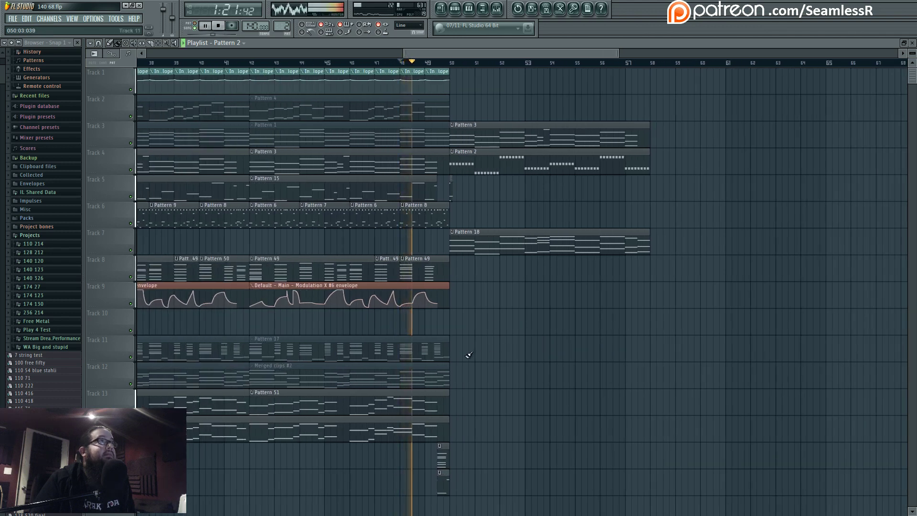
scroll(467, 335, up, 4)
- Route the Harmor channel that plays Pattern 2 to mixer track 48
key(F9)
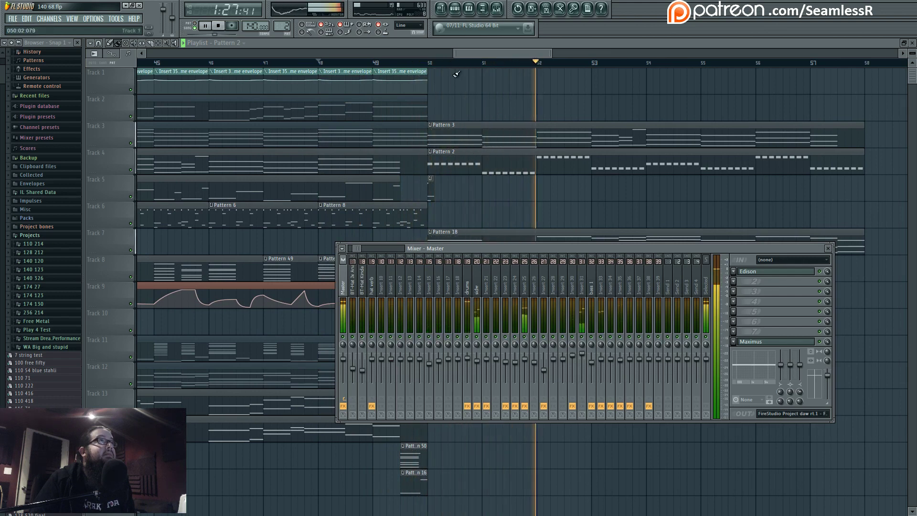
click(455, 8)
click(468, 110)
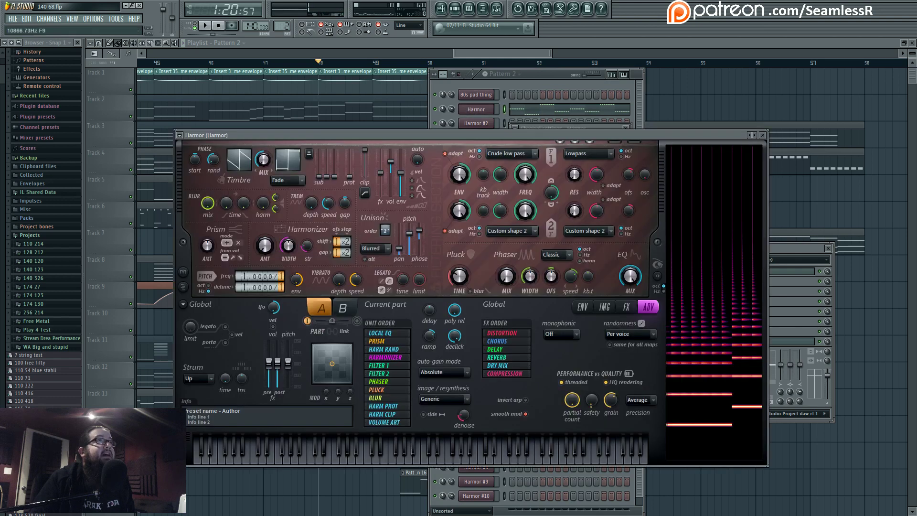
double_click(619, 142)
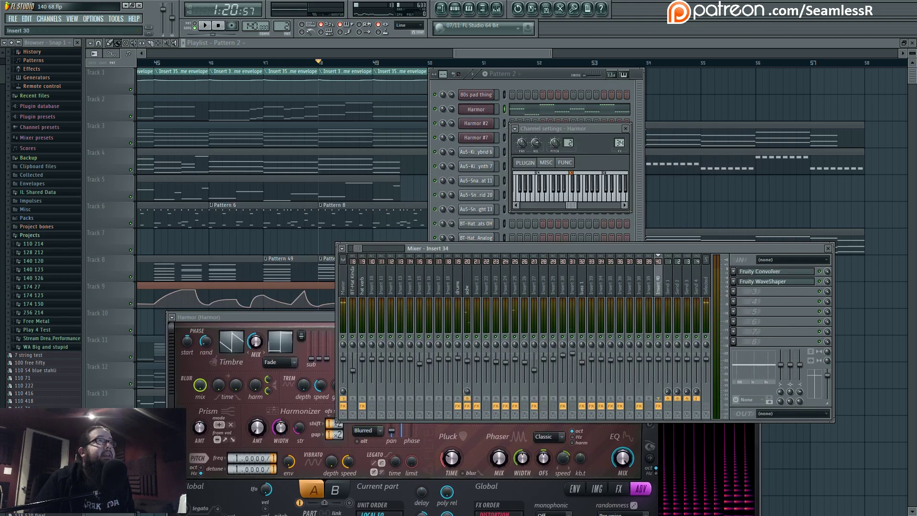
key(space)
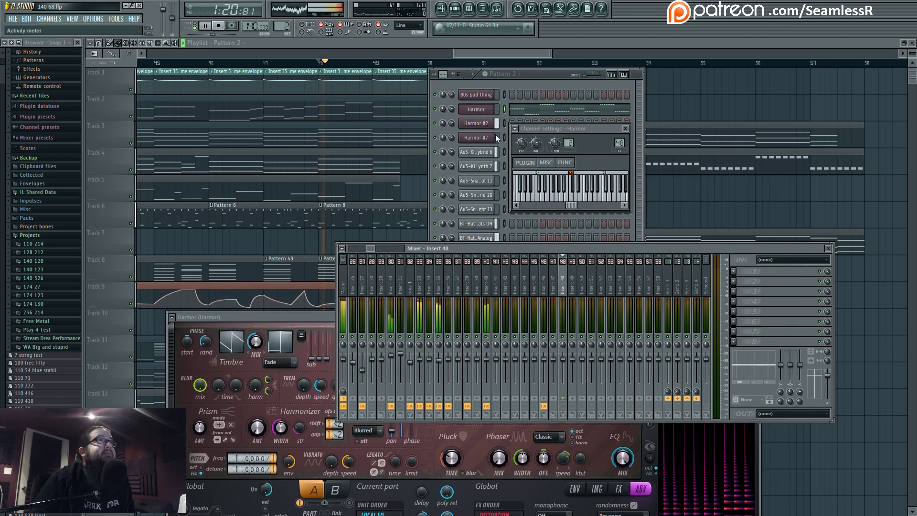
- Route the Harmor #2 channel to mixer track 49 while the song plays
drag(546, 73, 398, 113)
click(327, 162)
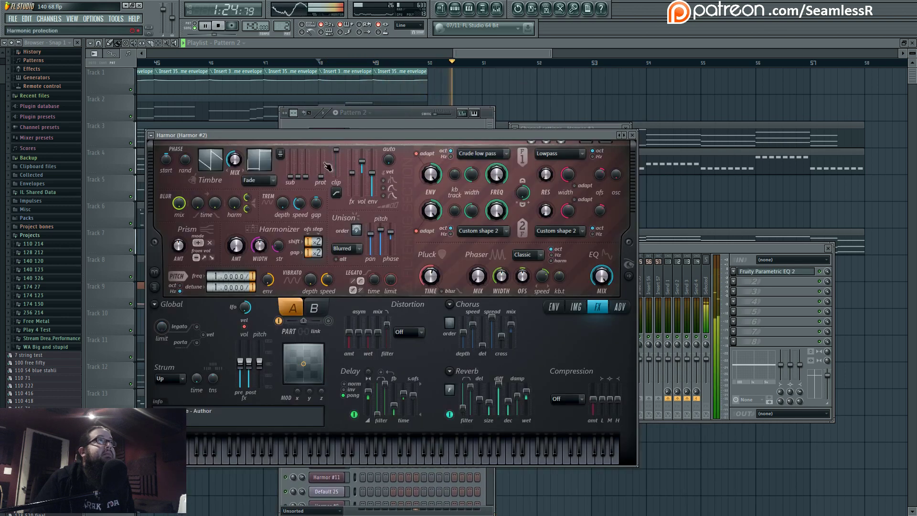
drag(592, 136, 581, 194)
mouse_move(619, 143)
mouse_down()
mouse_move(619, 119)
mouse_move(619, 135)
mouse_up()
drag(375, 247, 366, 248)
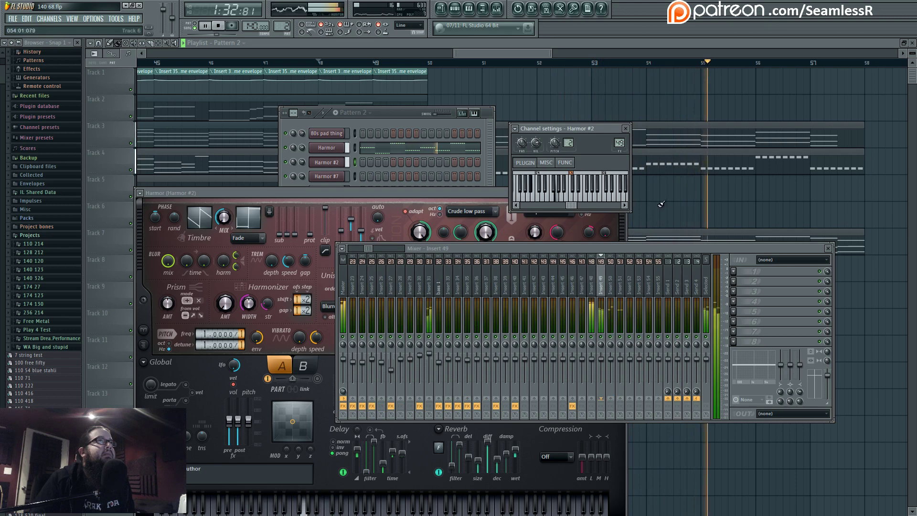
- Clear the open windows, audition the section from bar 50, and look over the earlier sections of the playlist for comparison
key(F12)
scroll(580, 197, down, 3)
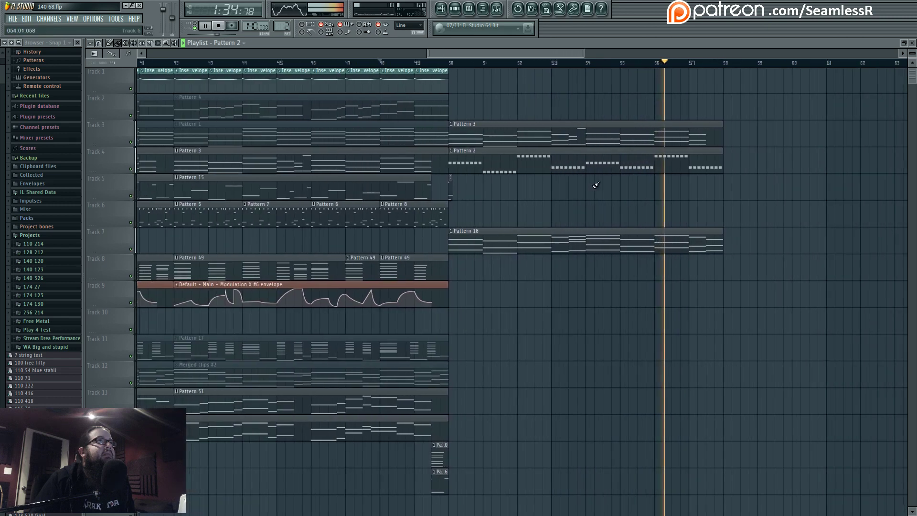
drag(499, 206, 529, 217)
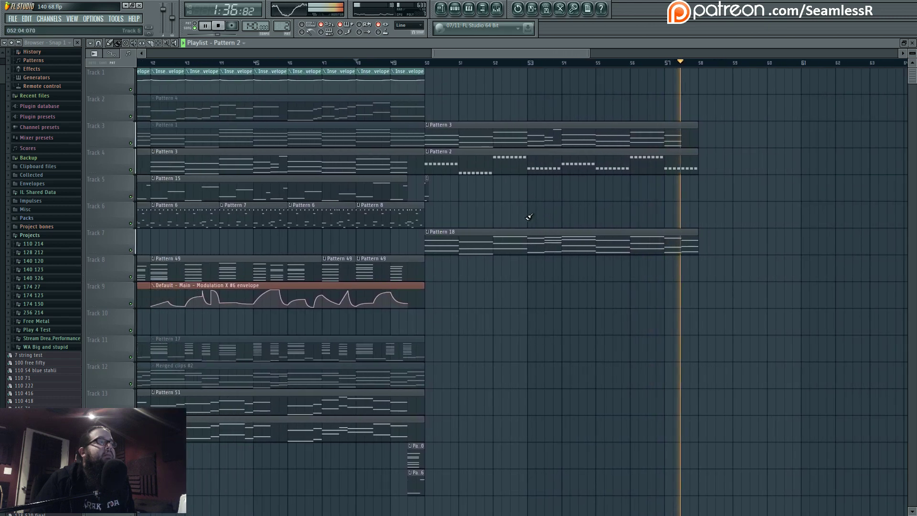
key(space)
scroll(522, 244, down, 5)
drag(564, 266, 813, 273)
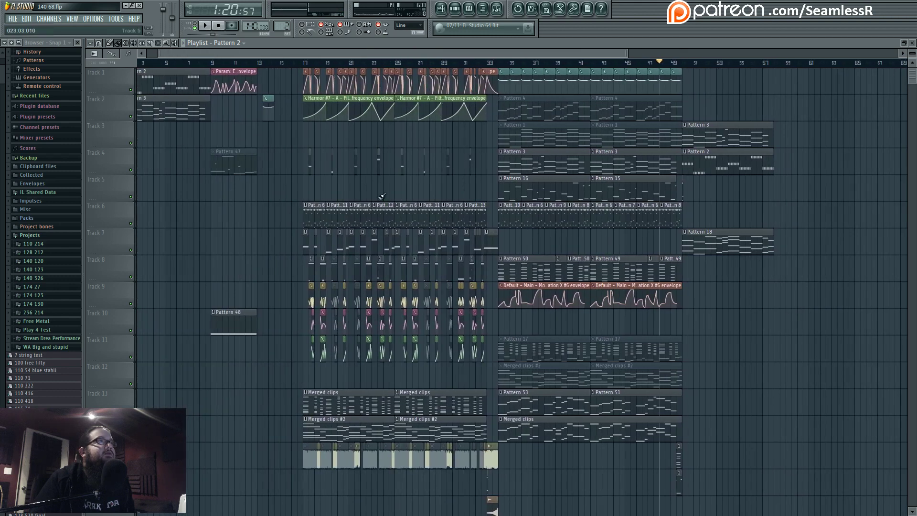
drag(719, 306, 558, 314)
scroll(655, 314, up, 5)
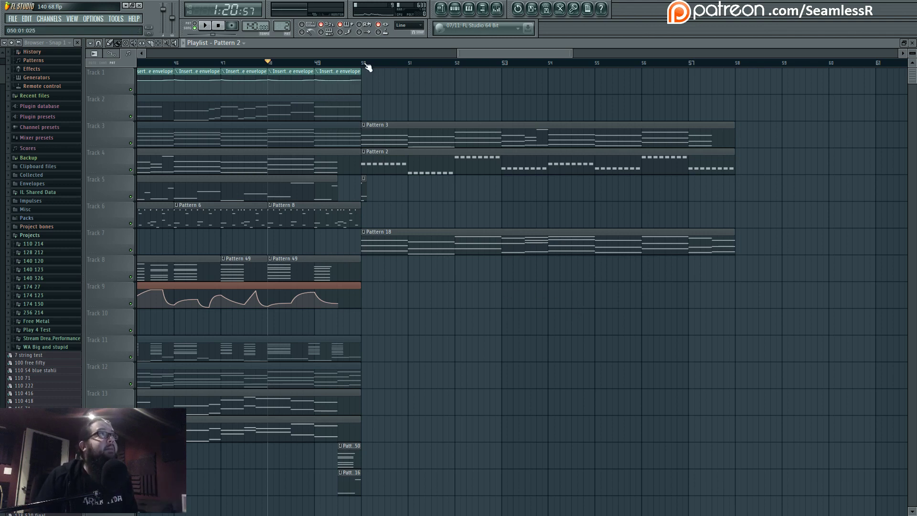
scroll(406, 341, left, 3)
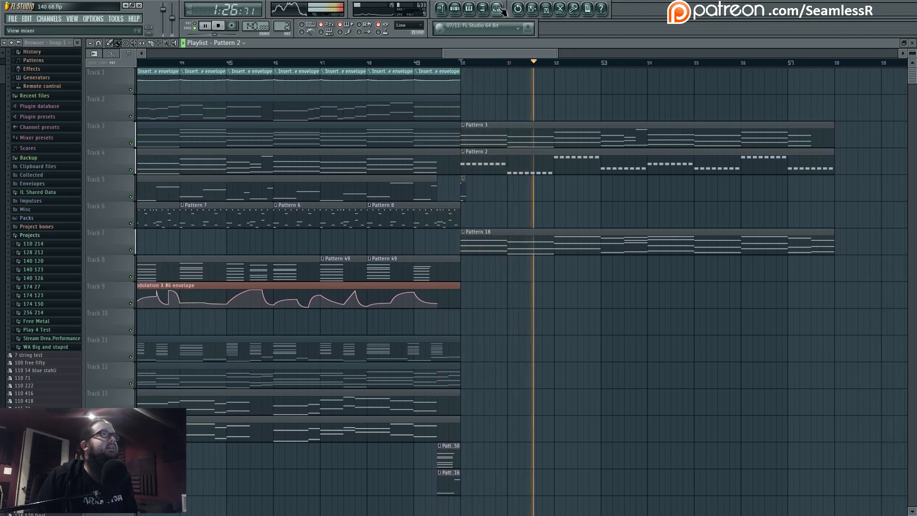
- Add Fruity Parametric EQ 2 to mixer track 48 and lower its low shelf and the low-frequency bands 2 and 3
key(F9)
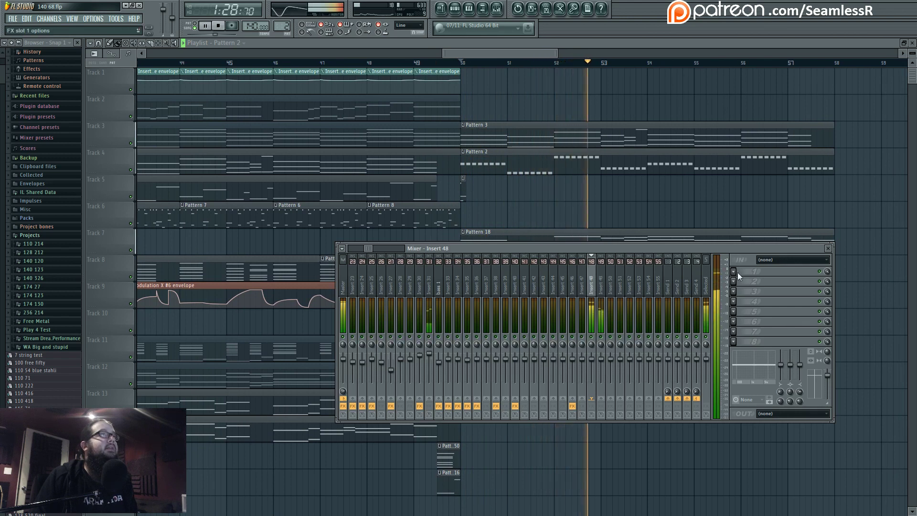
click(734, 272)
click(823, 345)
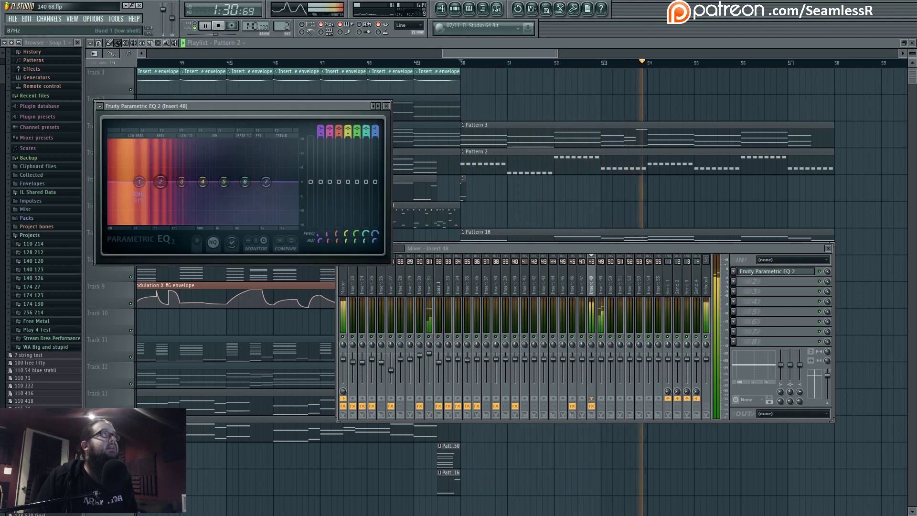
drag(139, 182, 196, 194)
- Open the Harmor synth alongside the equalizer and replay the section from bar 50 to check the bass sound
key(F6)
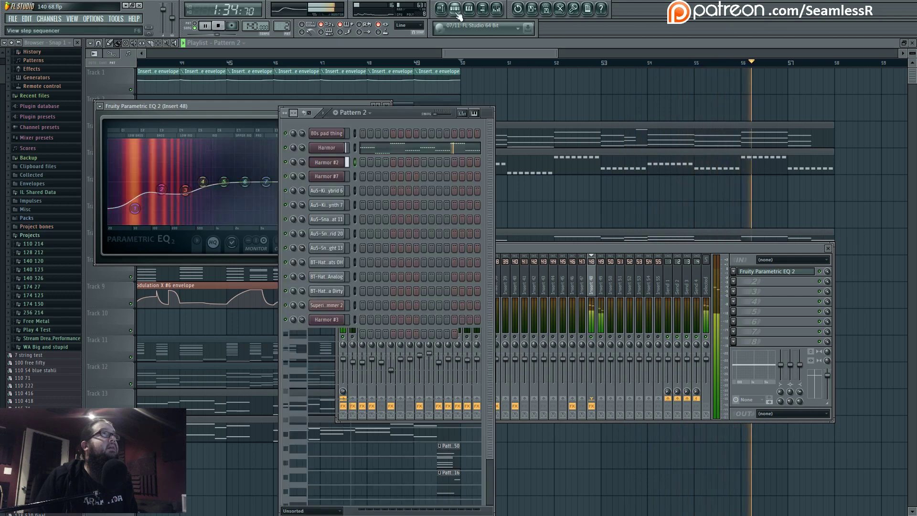
click(335, 149)
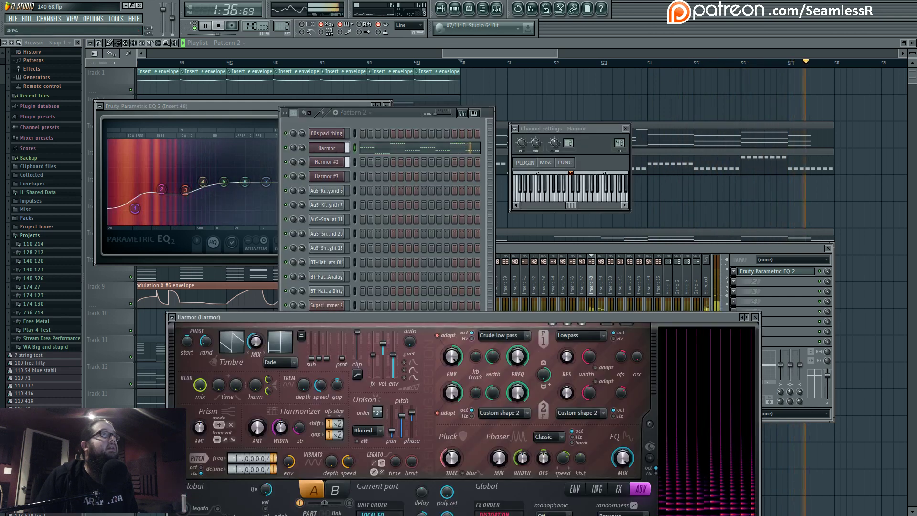
key(space)
key(space)
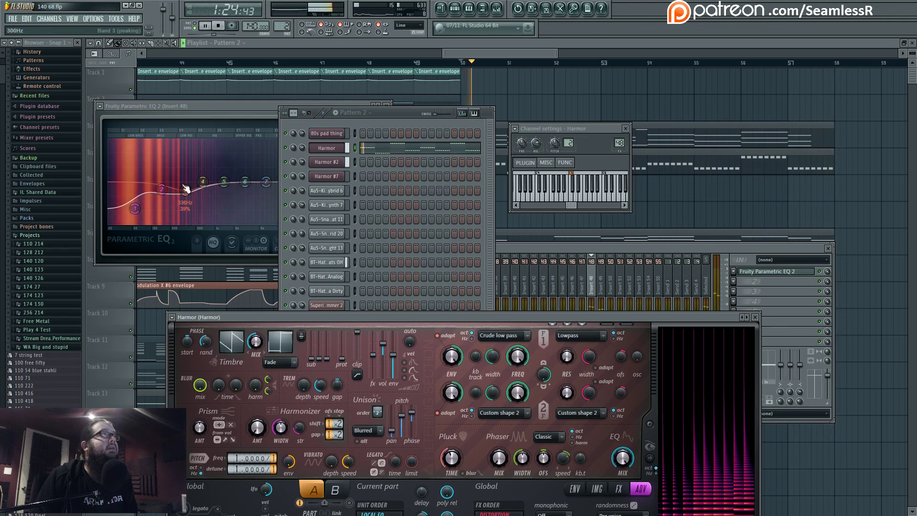
- Move equalizer band 3 to about 576 Hz with a deeper cut, and open Harmor's effects page to adjust the distortion
drag(185, 190, 201, 203)
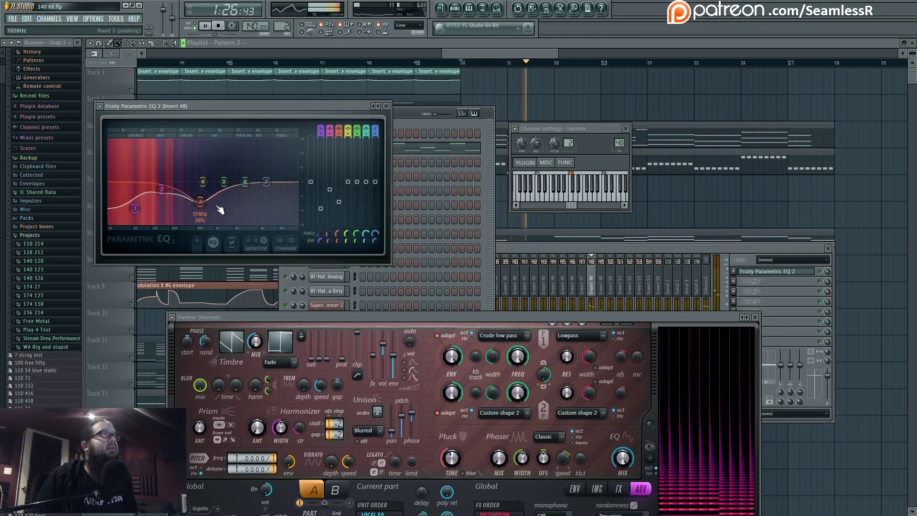
drag(430, 317, 425, 240)
click(614, 412)
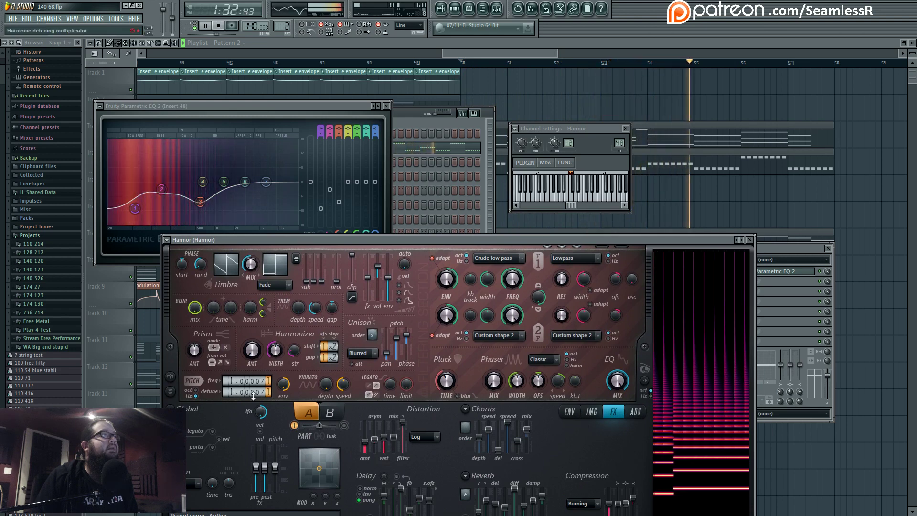
drag(375, 438, 376, 437)
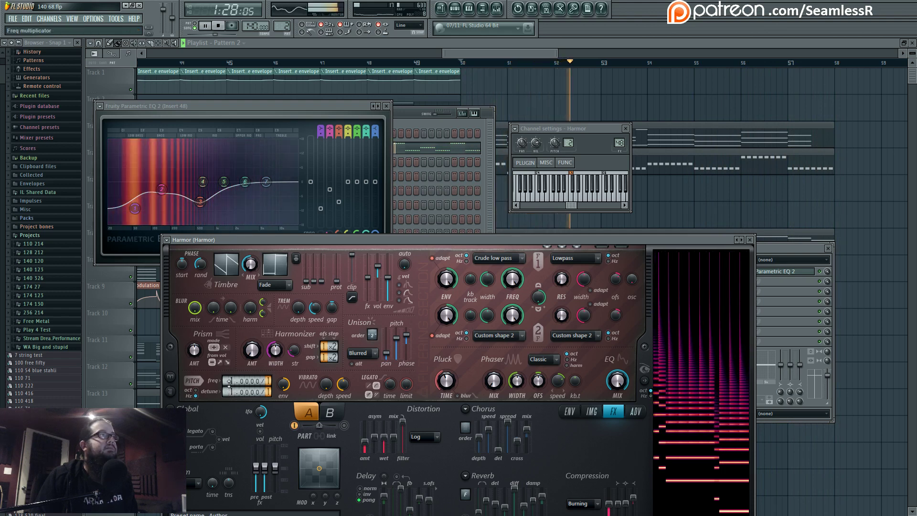
- Try Harmor's pitch frequency multiplier at x2.0000, then reset the frequency and detune multipliers
drag(268, 396, 230, 380)
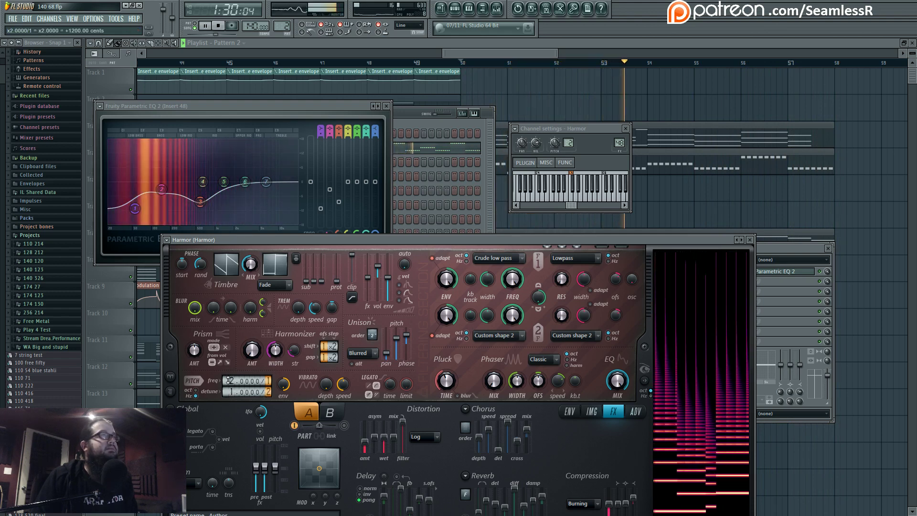
alt+click(256, 383)
alt+click(257, 392)
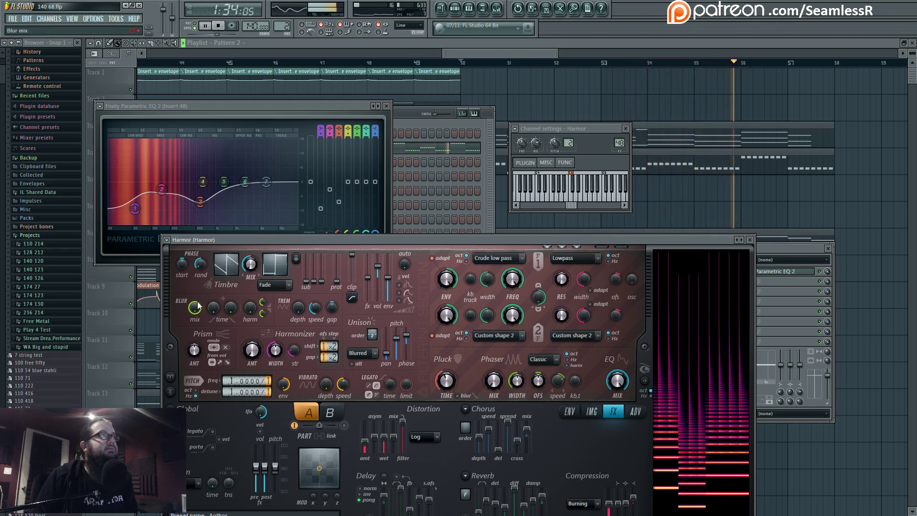
- Close the Harmor synth, clear the remaining windows, and bring up the mixer with track 49 selected
click(750, 239)
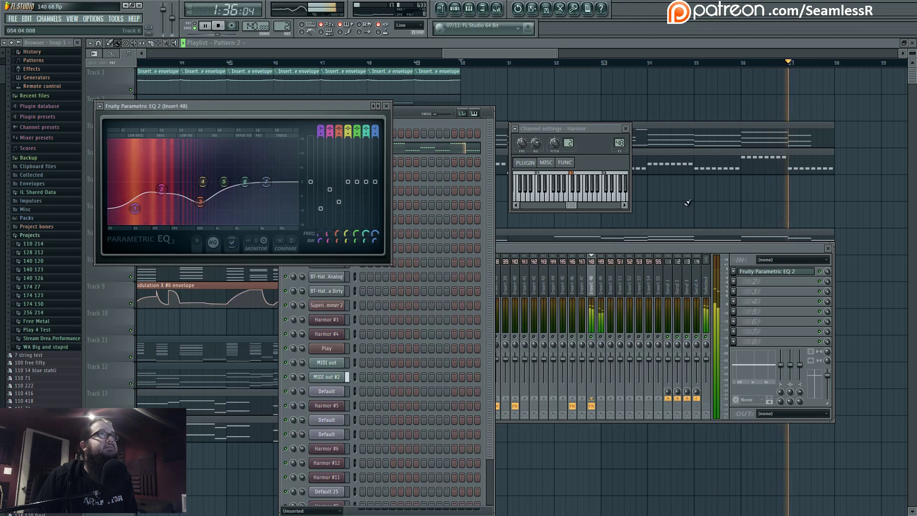
key(F12)
click(497, 8)
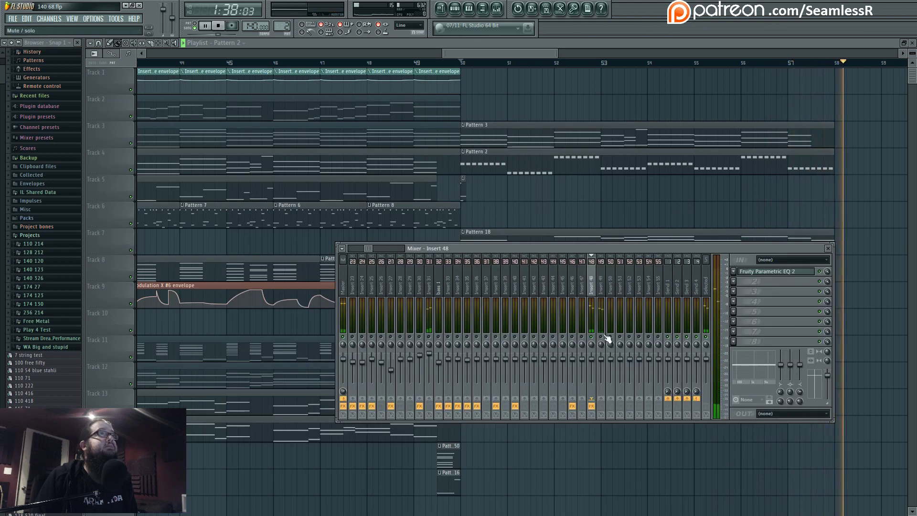
click(601, 289)
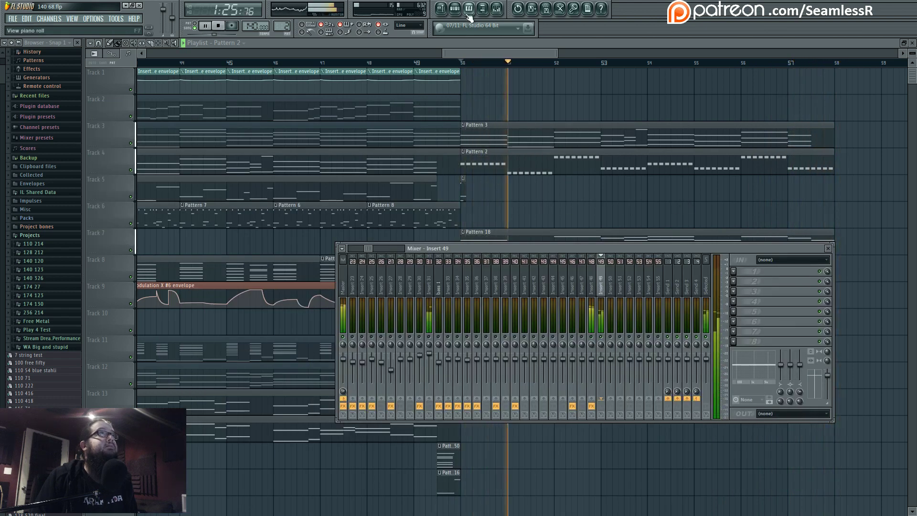
- Open the Harmor #2 synth, set its reverb decay to about 2965 ms, and show its visualization
key(F6)
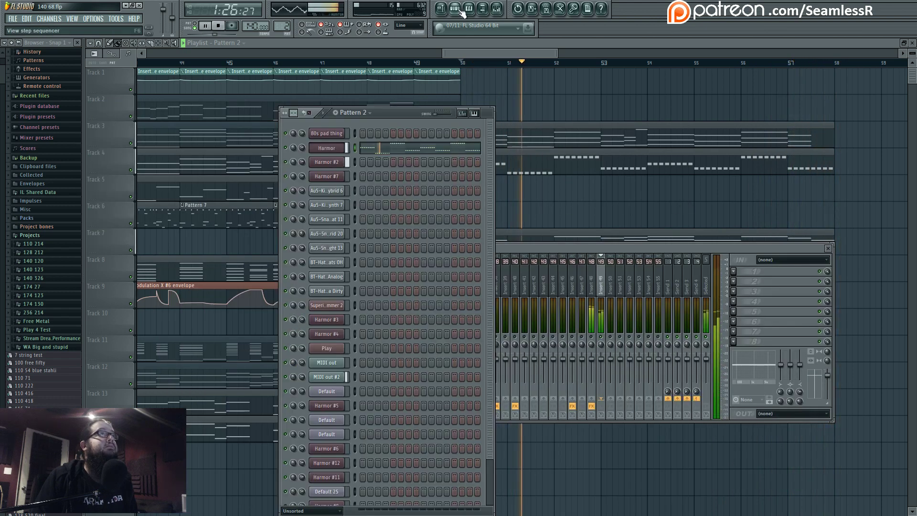
click(334, 163)
drag(428, 204, 481, 137)
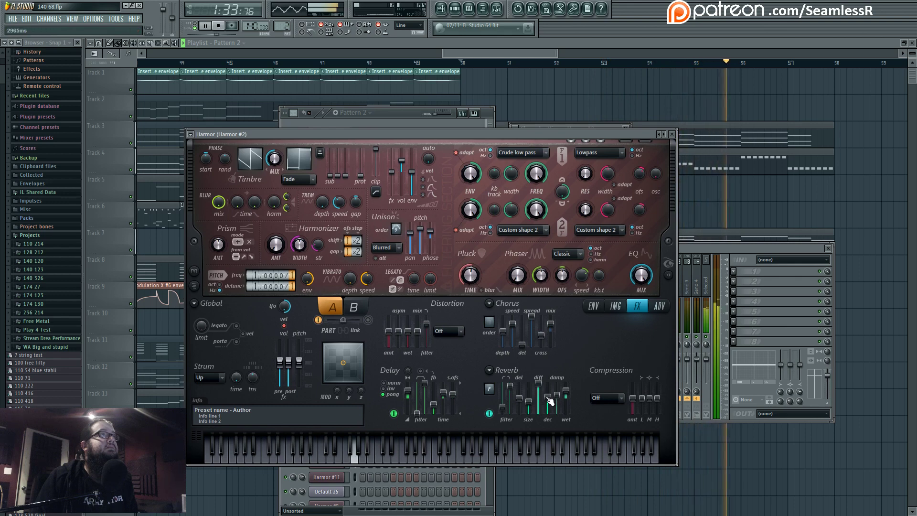
click(669, 276)
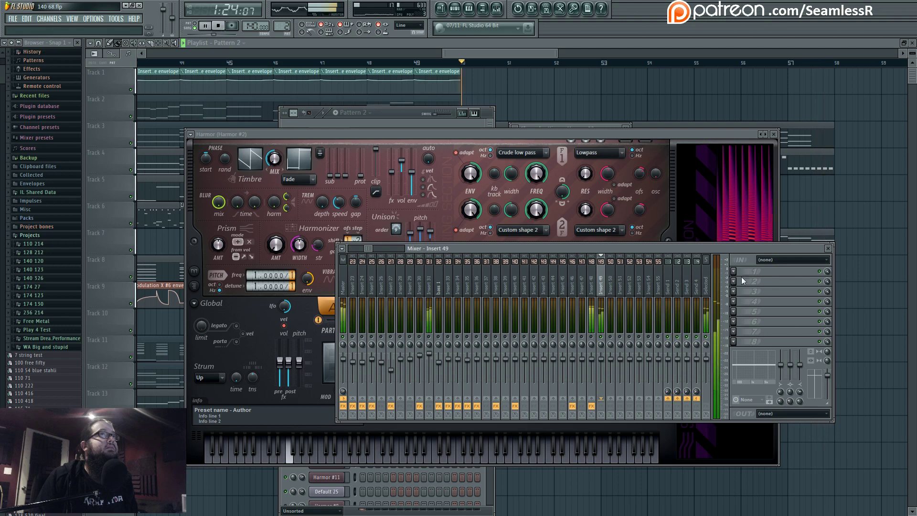
- Return to the playlist and audition the section after the drop from bar 57 and from the middle of bar 53
click(816, 207)
click(790, 64)
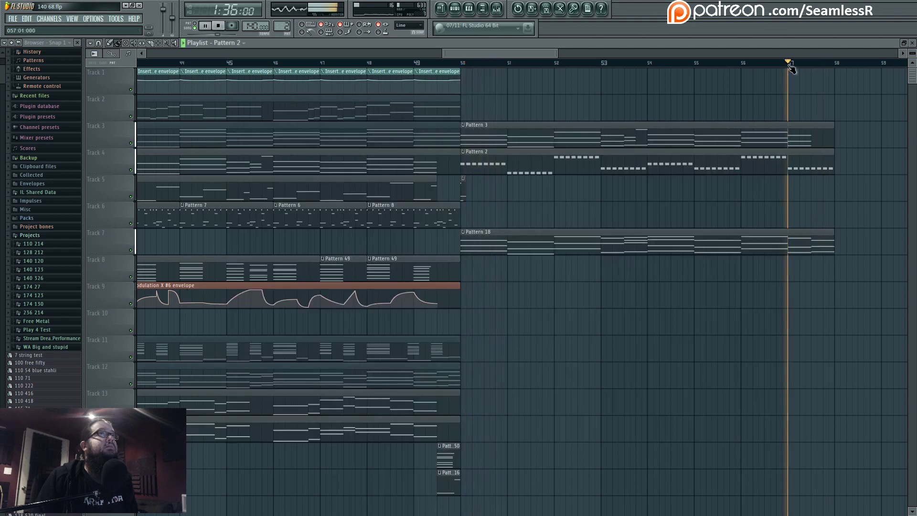
click(625, 64)
- In Pattern 3's Harmor #2 notes, copy the short E3, B3, E4 and E5 notes ending bar 4 to bar 8's end, and add an E4
double_click(633, 137)
scroll(526, 212, down, 2)
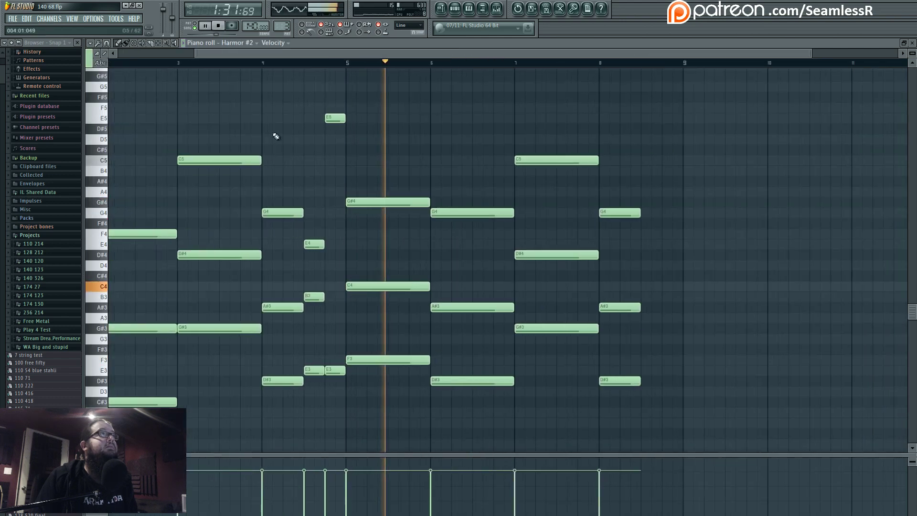
mouse_move(311, 102)
mouse_down()
mouse_move(340, 370)
mouse_move(648, 368)
mouse_up()
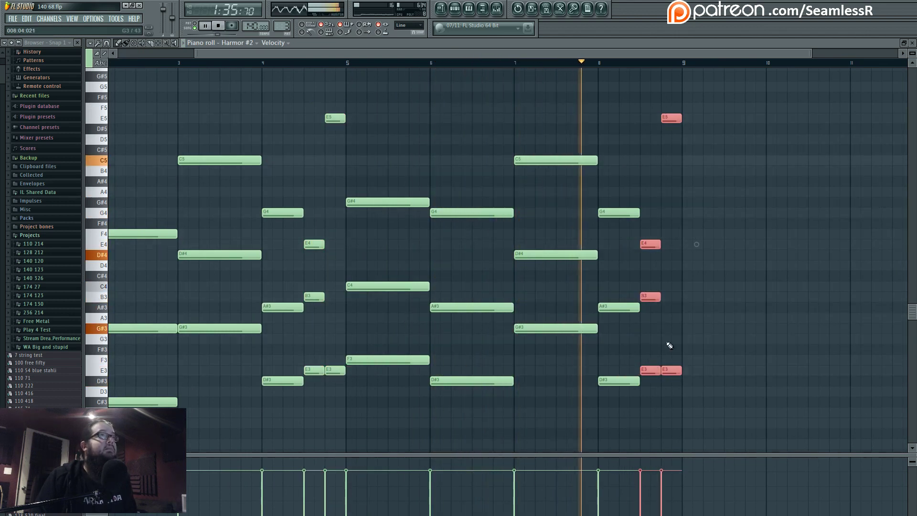
click(672, 245)
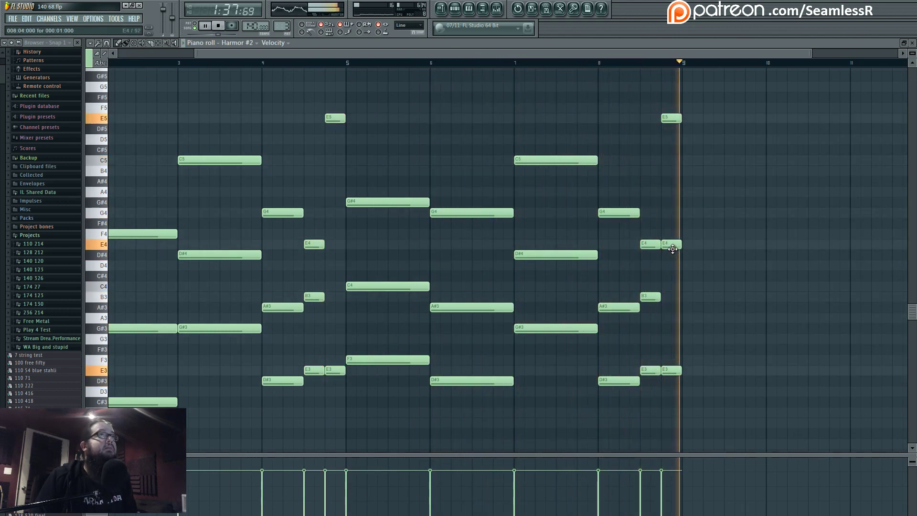
- Add Fruity Parametric EQ 2 to mixer Insert 49, with a band 1 high-pass around 89 Hz and a high-frequency boost on band 7
click(496, 8)
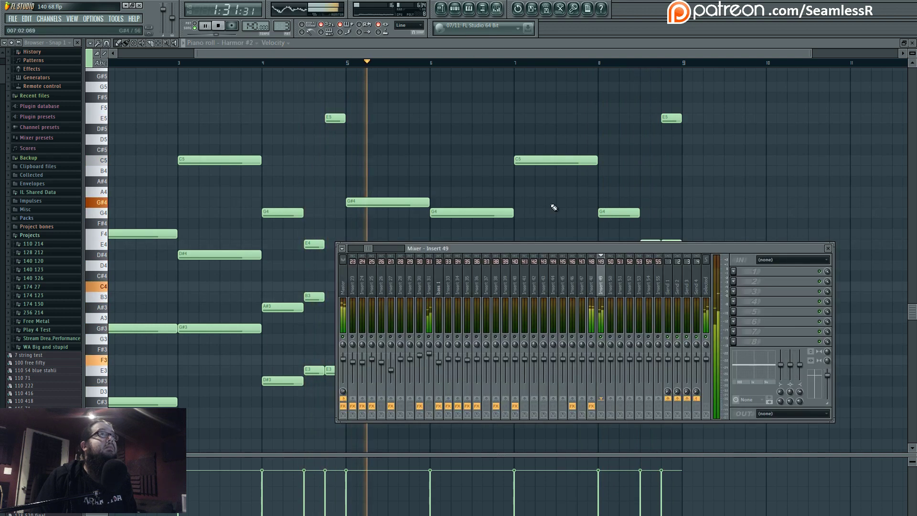
click(737, 273)
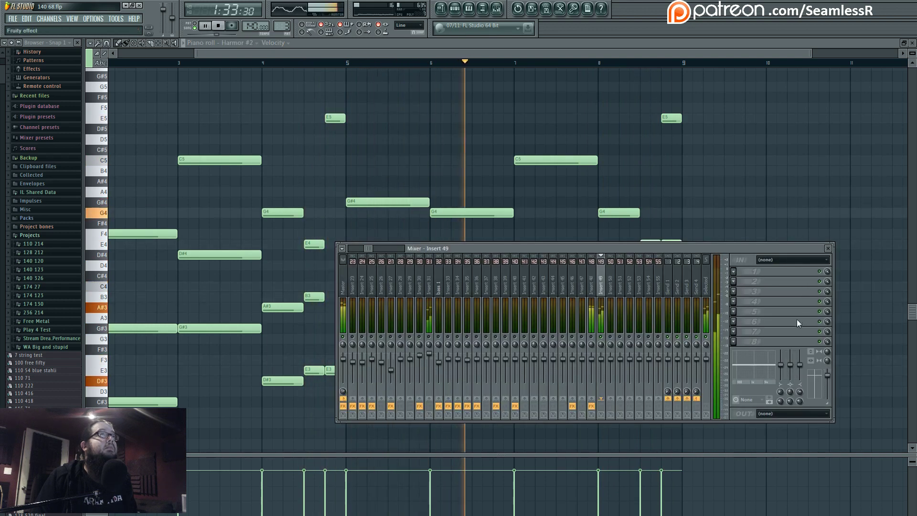
click(796, 337)
drag(267, 180, 220, 182)
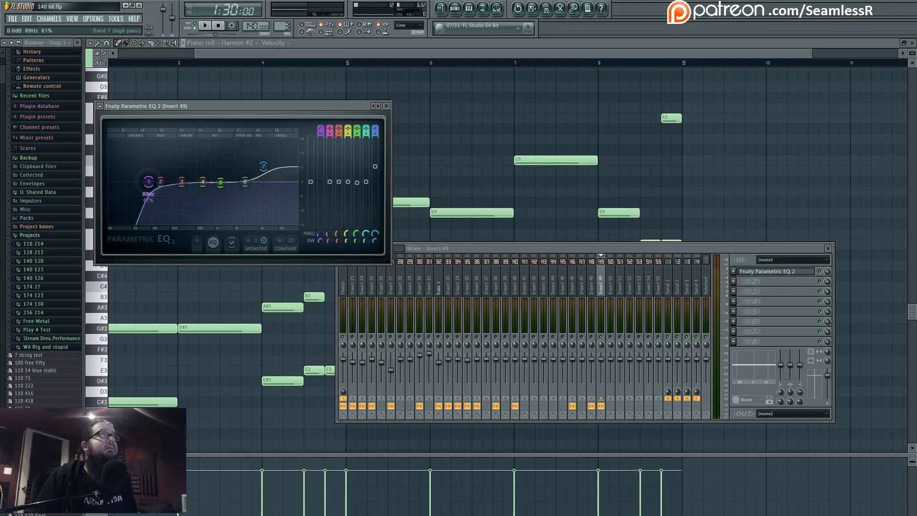
- Play the arrangement from bar 50 in the playlist with the mixer displayed
click(440, 9)
click(596, 63)
key(space)
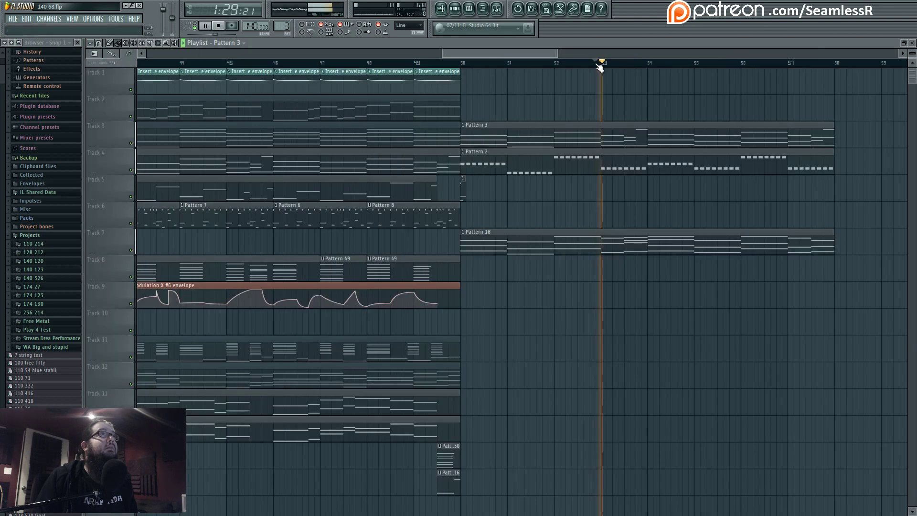
click(461, 63)
click(497, 9)
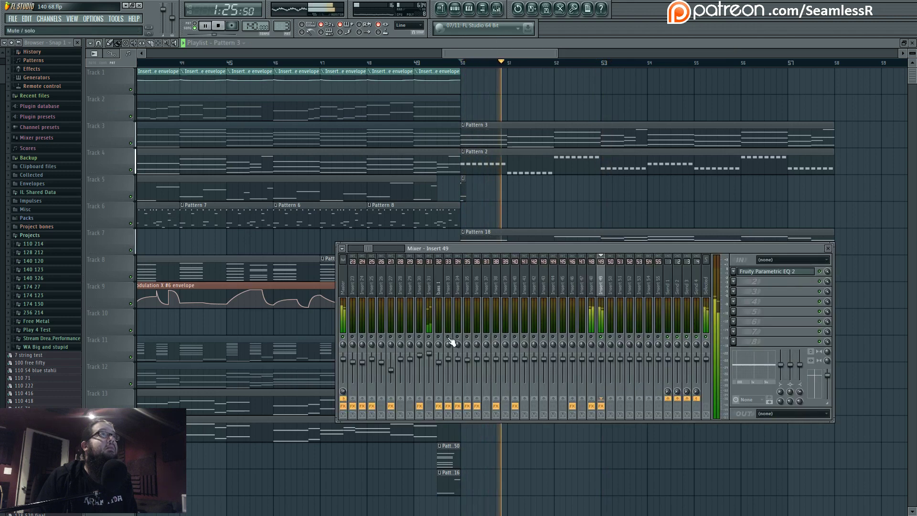
click(496, 9)
click(497, 9)
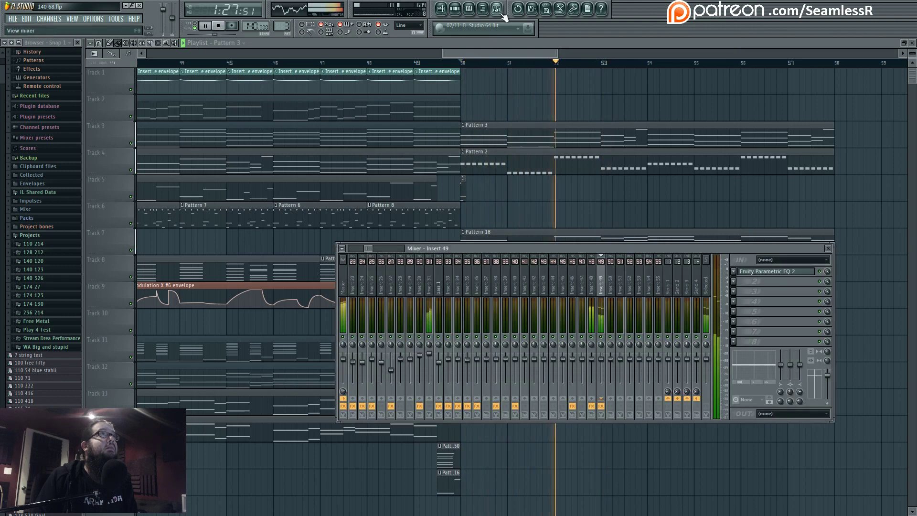
- On Insert 49's Parametric EQ 2, set the band 1 high-pass to about 54 Hz and cut band 5 around 590 Hz
click(781, 271)
drag(180, 193, 134, 181)
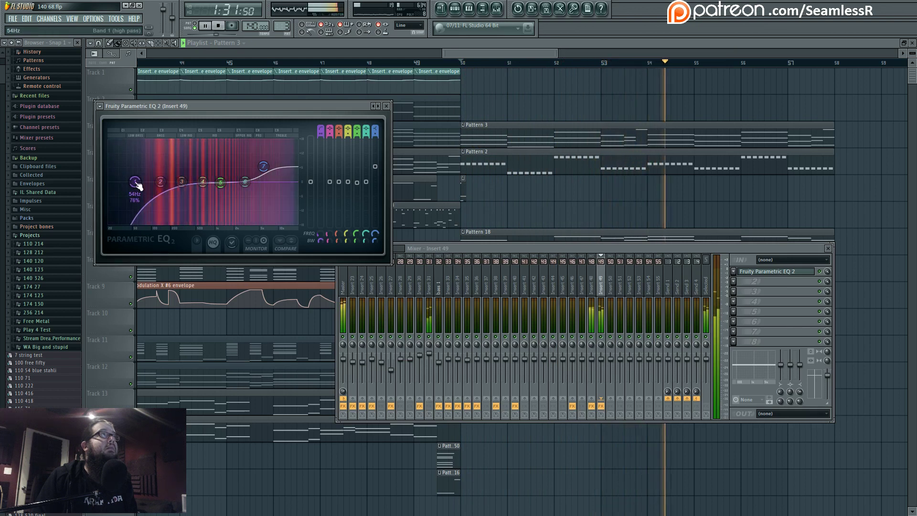
drag(220, 183, 202, 192)
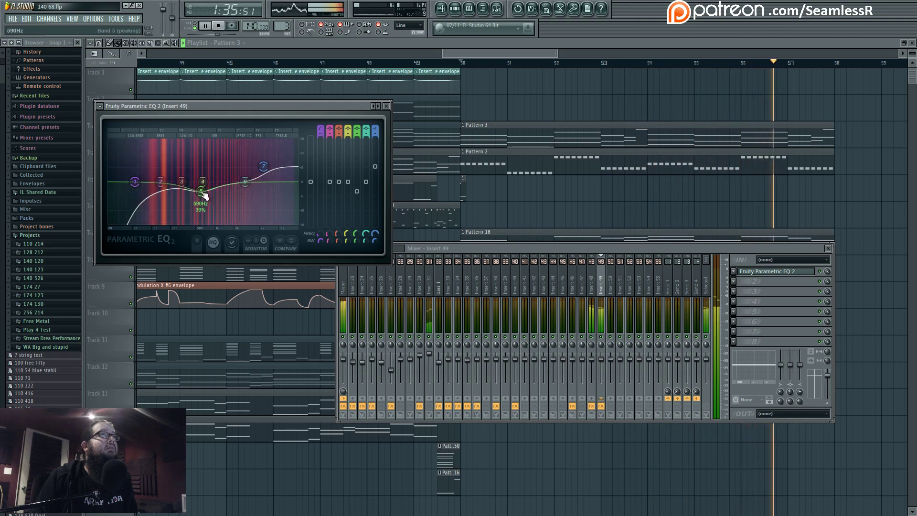
- Open Pattern 18's MIDI out #2 notes in the piano roll and lower the velocity of all of them evenly
middle_click(527, 192)
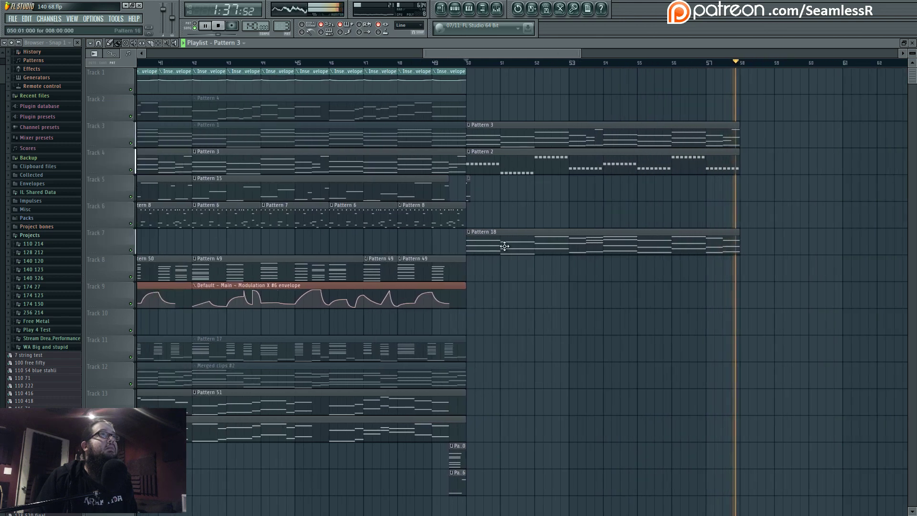
double_click(512, 231)
scroll(291, 202, down, 4)
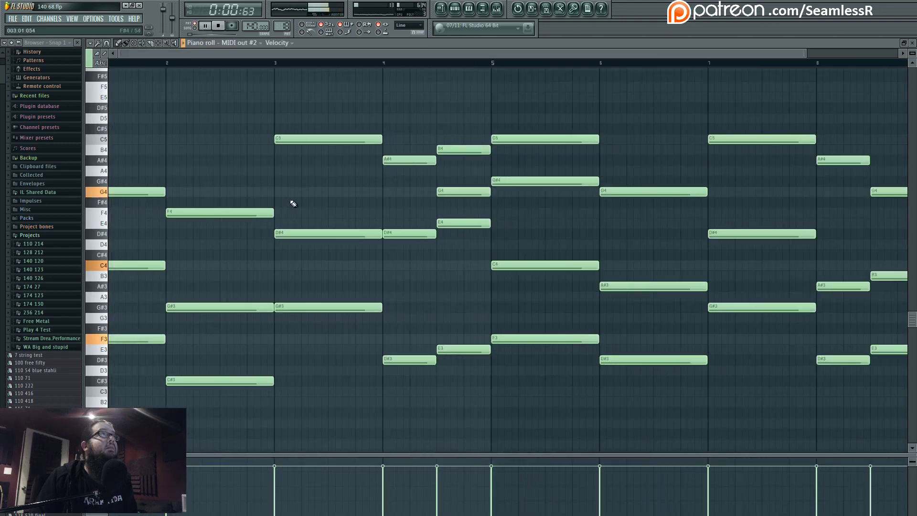
scroll(265, 236, up, 1)
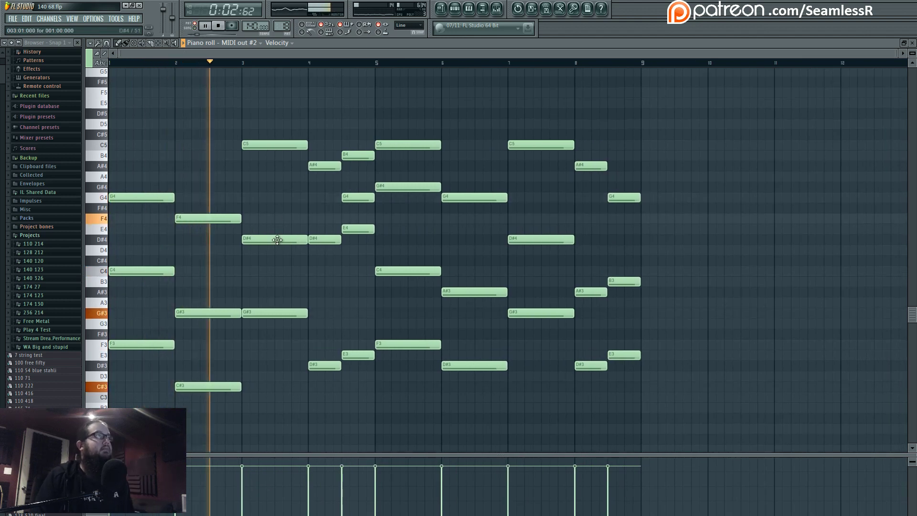
drag(148, 107, 664, 423)
drag(110, 489, 728, 482)
ctrl+click(411, 94)
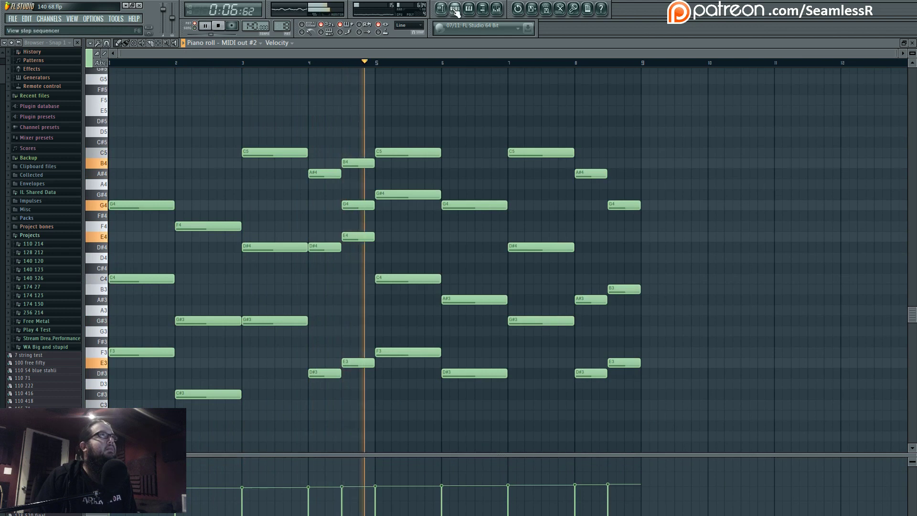
- Load Maximus on mixer Insert 31 and position its window over the mixer
key(F6)
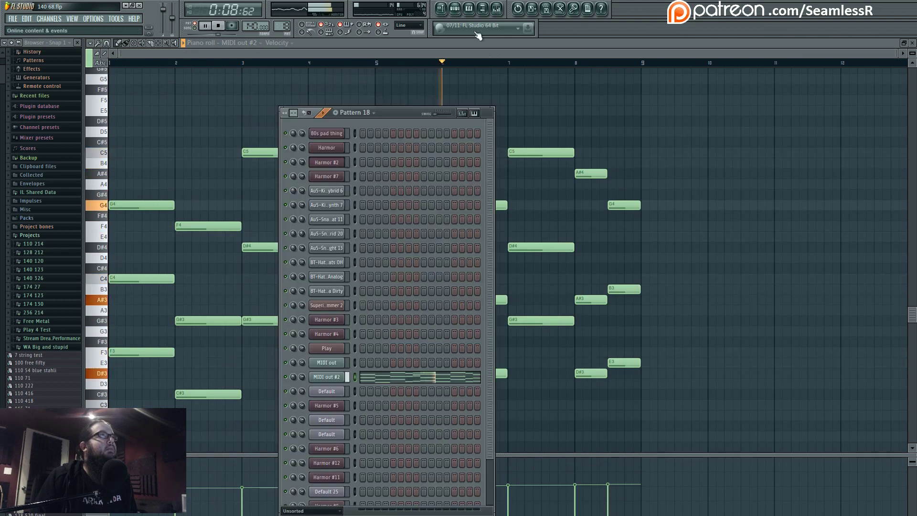
click(501, 13)
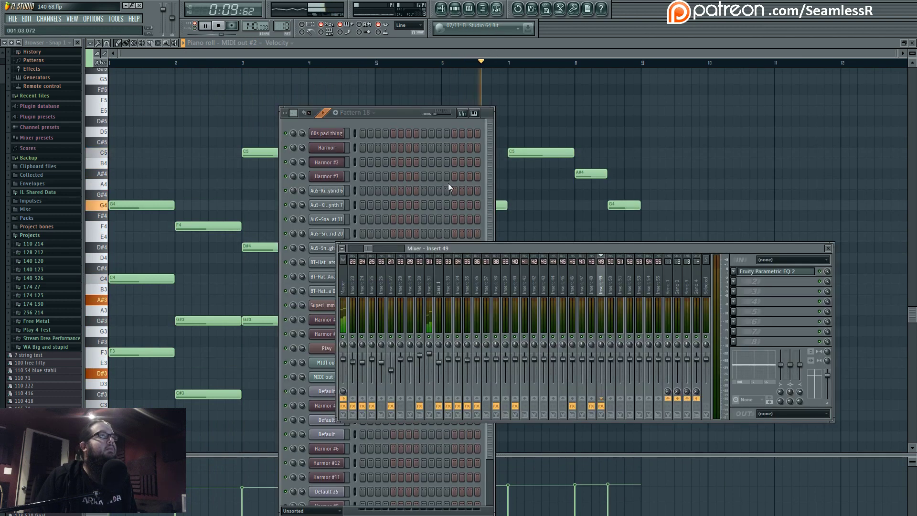
click(735, 273)
click(534, 322)
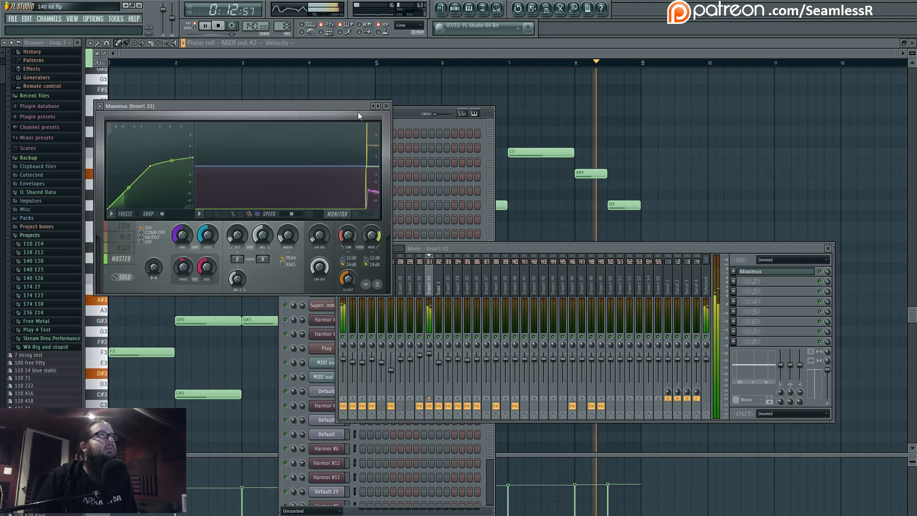
drag(337, 106, 571, 181)
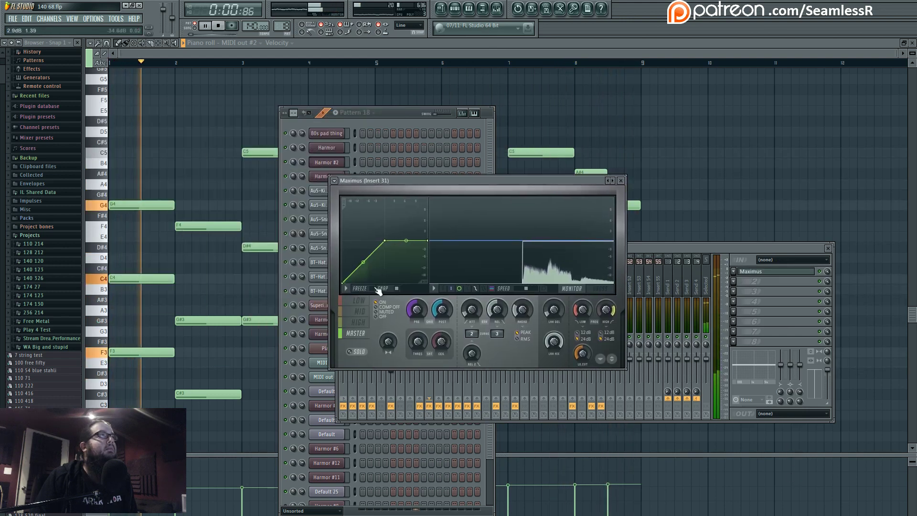
- Bend the lower part of the high band and master compression curves upward in Insert 31's Maximus
click(359, 323)
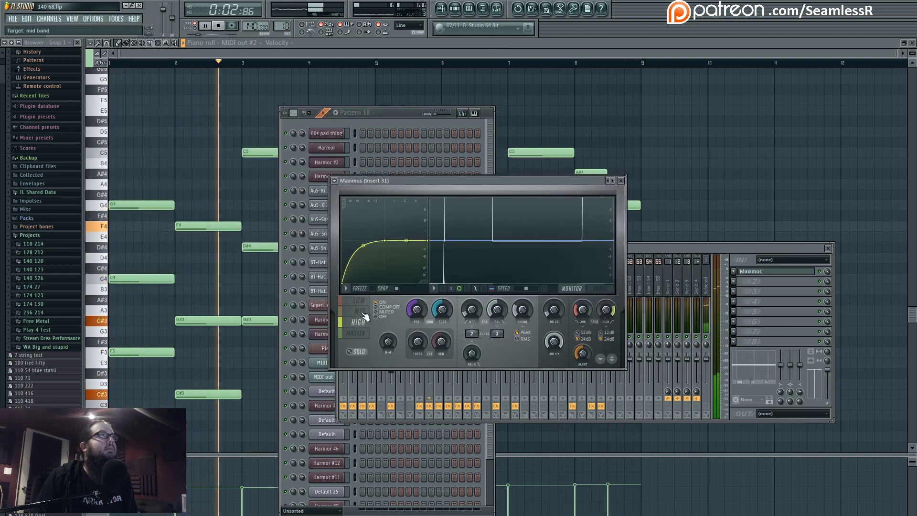
click(359, 311)
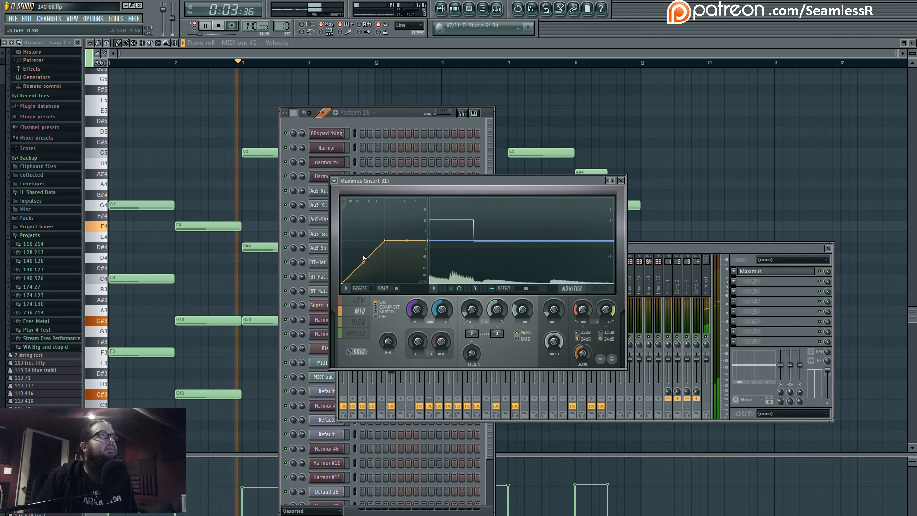
click(357, 334)
drag(364, 262, 363, 246)
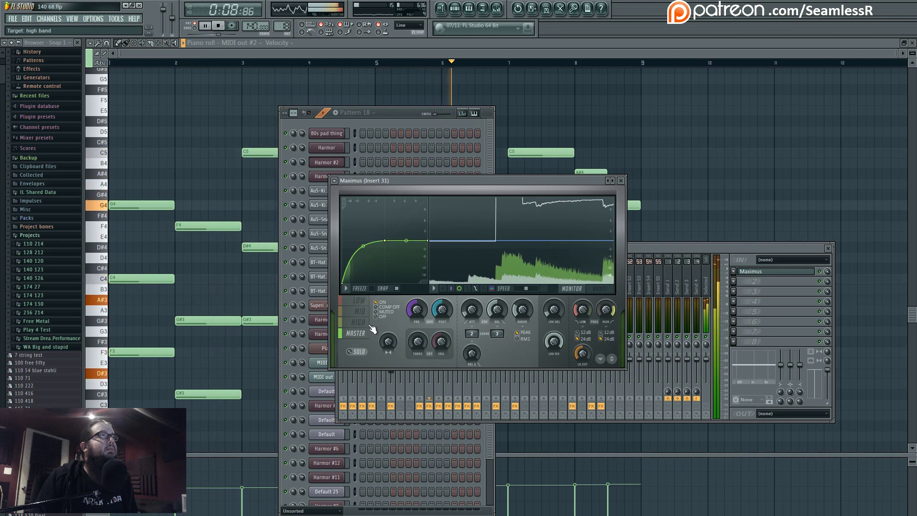
- Open Maximus on the Master track and replay the pattern to examine how its master curve handles the peaks
click(634, 251)
click(344, 282)
click(753, 341)
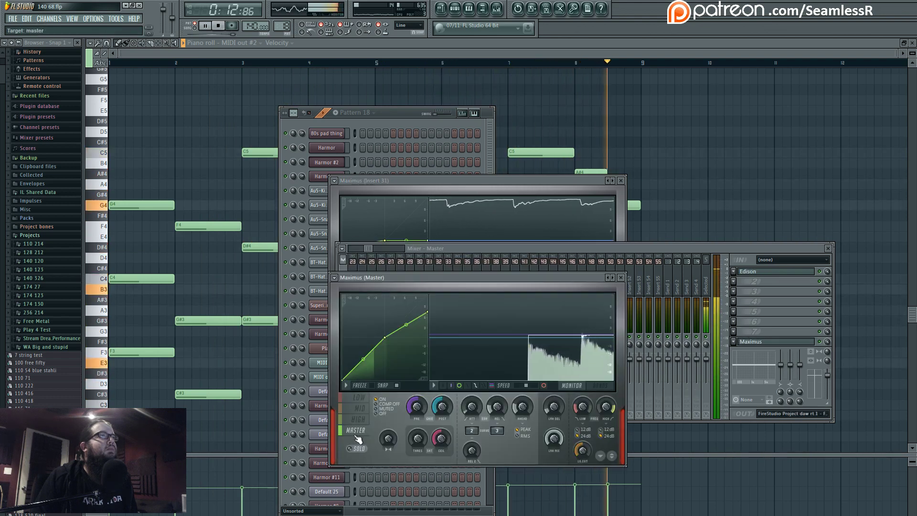
key(space)
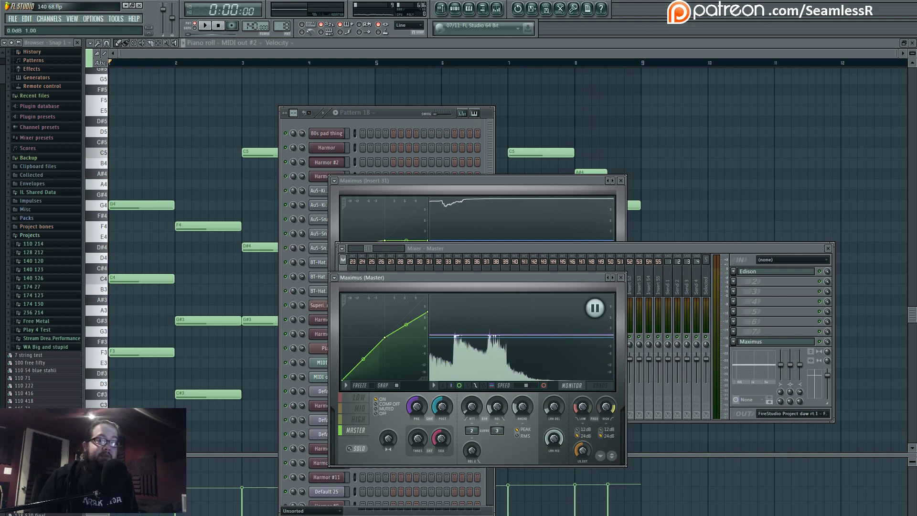
key(space)
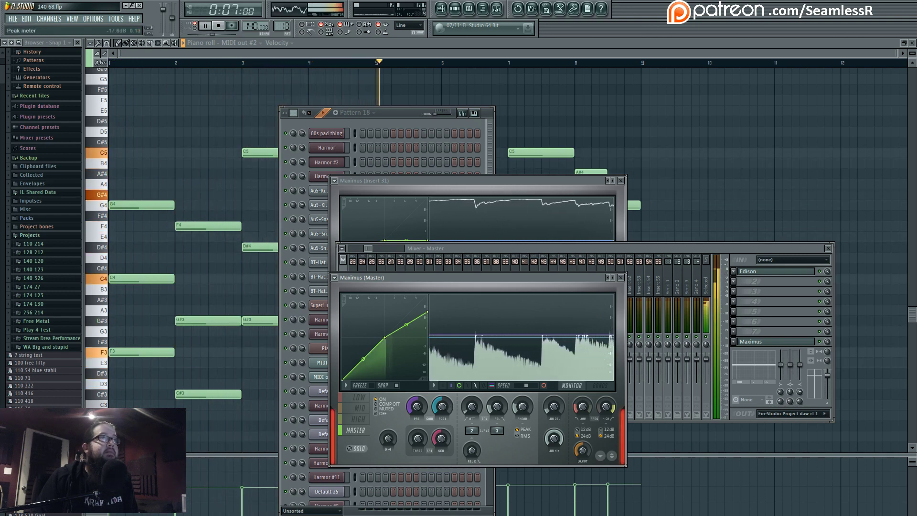
- Audition the pattern with the Master Maximus curve flattened above 0 dB, and restore its rising upper end
key(space)
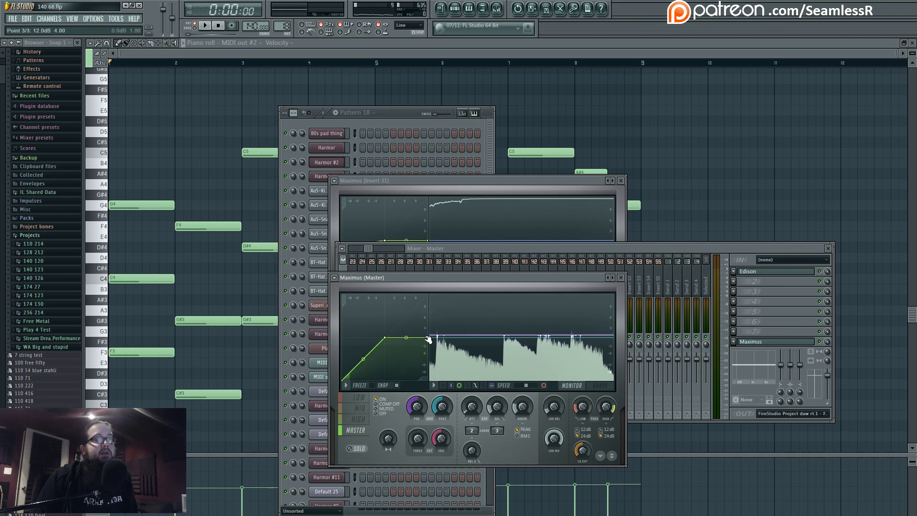
key(space)
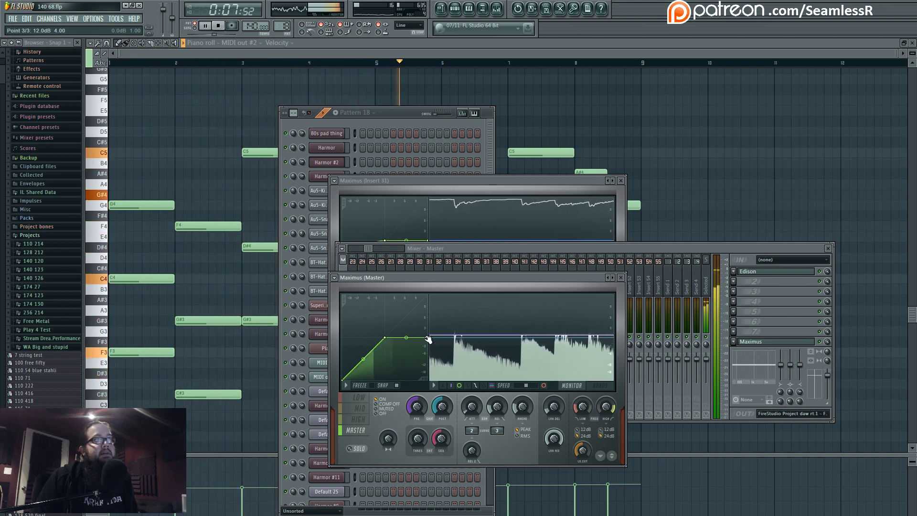
drag(429, 339, 427, 312)
key(space)
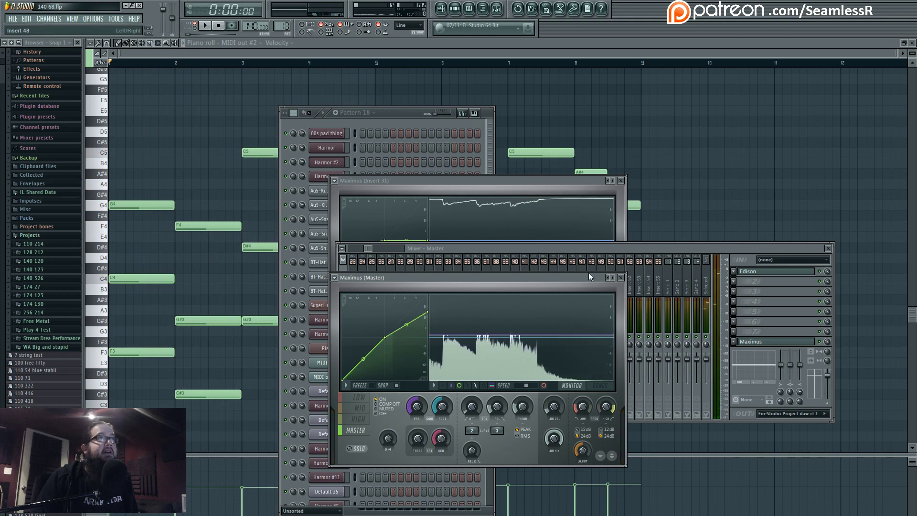
- Play the arrangement from bar 50 and examine the peaks in the Master track's Maximus
drag(590, 275, 604, 267)
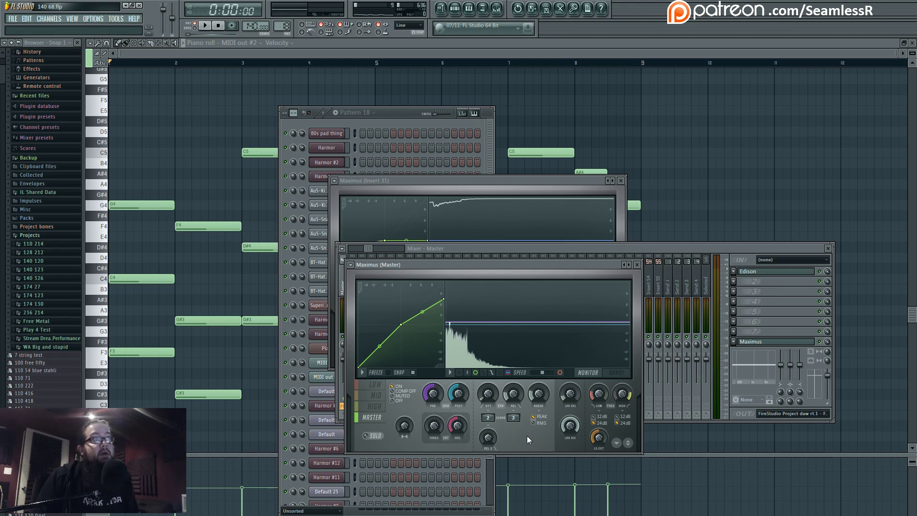
click(504, 15)
click(447, 12)
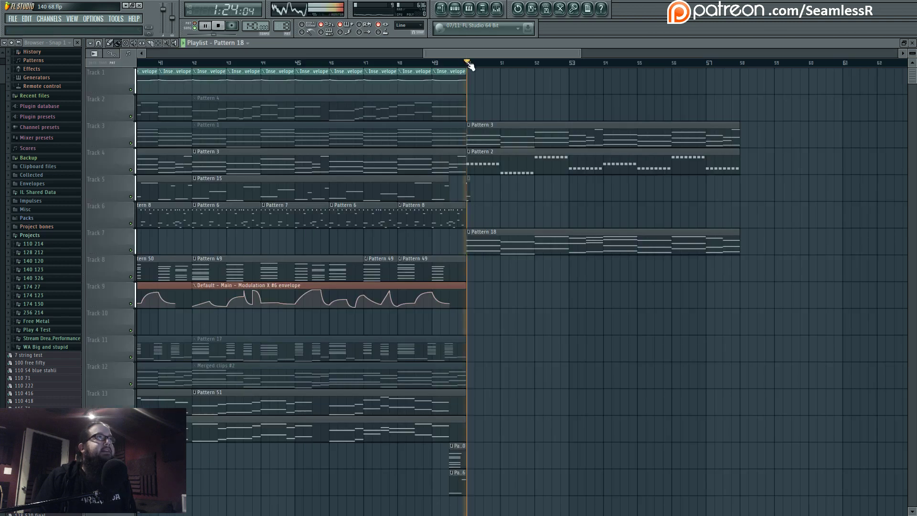
click(497, 9)
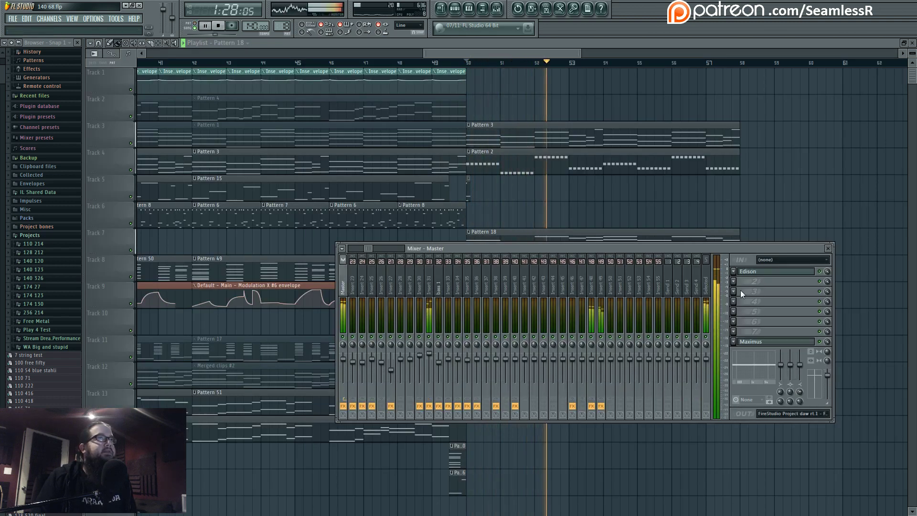
click(751, 342)
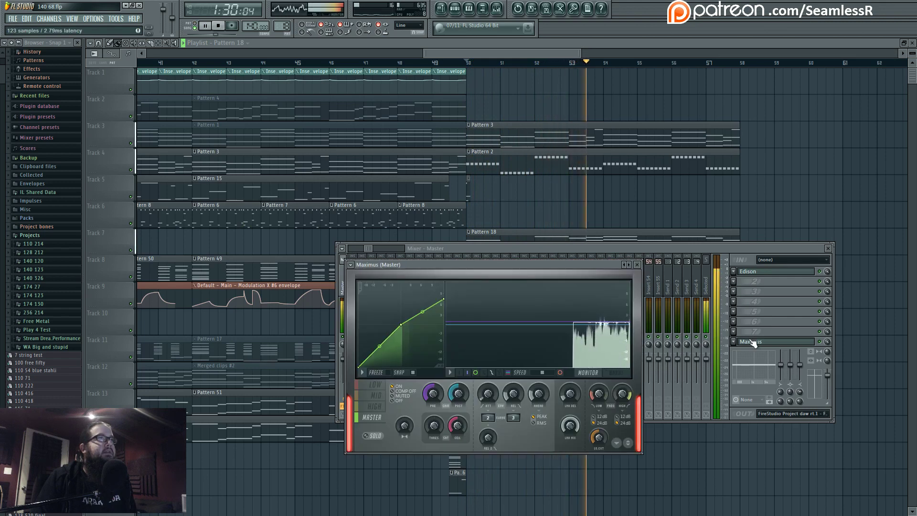
key(space)
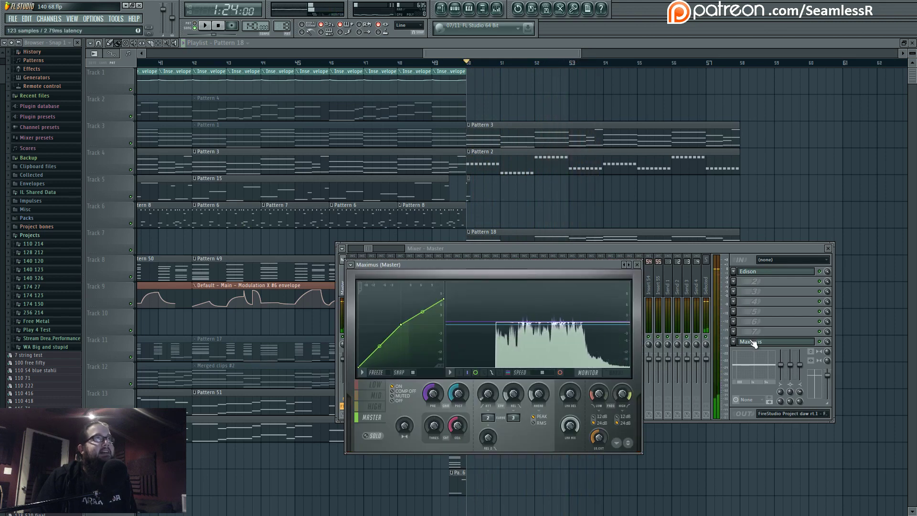
- During playback, move the high band's middle curve point in Insert 31's Maximus to about -11.2 dB
click(566, 248)
key(space)
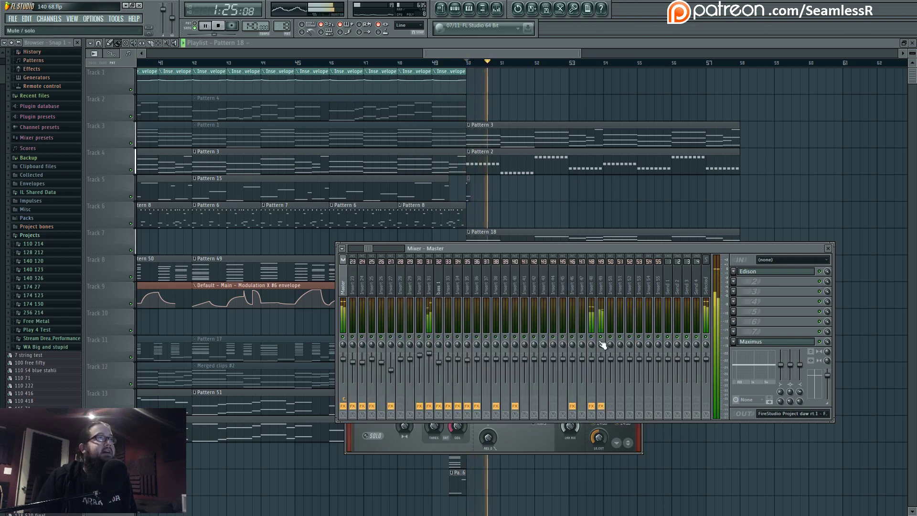
click(430, 294)
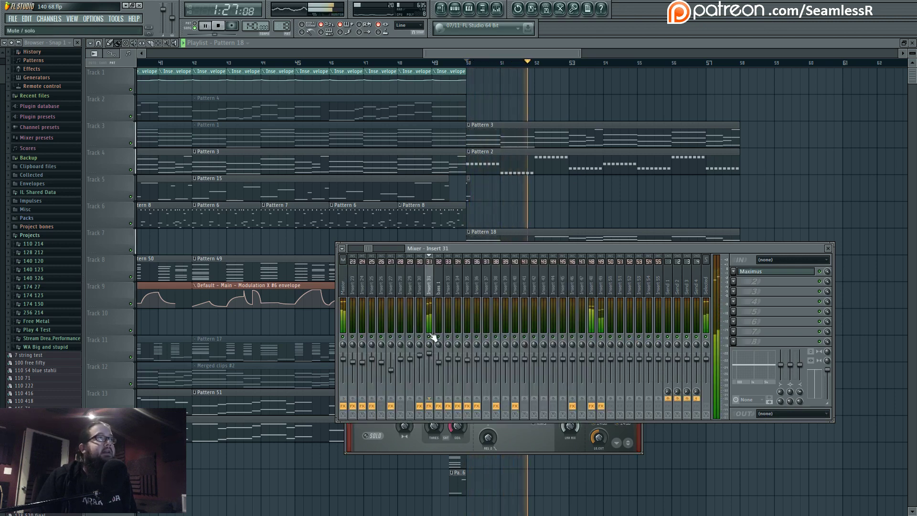
click(778, 271)
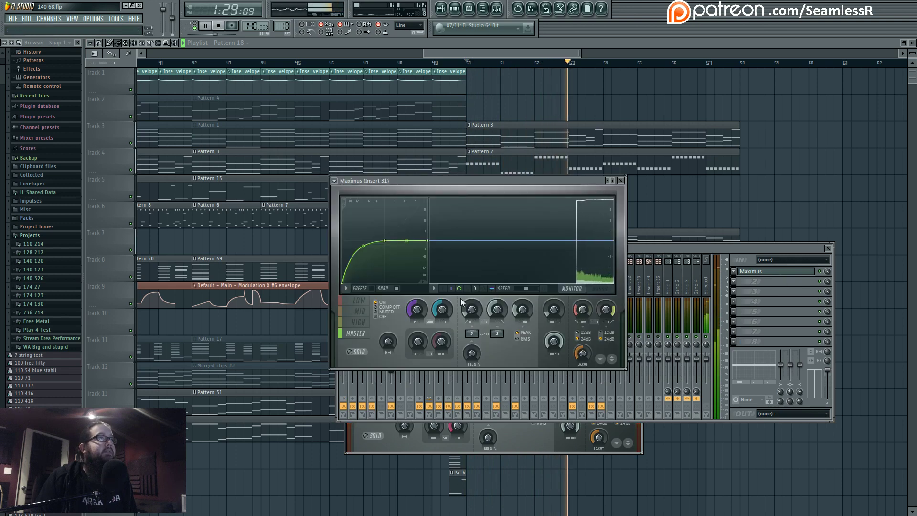
click(359, 323)
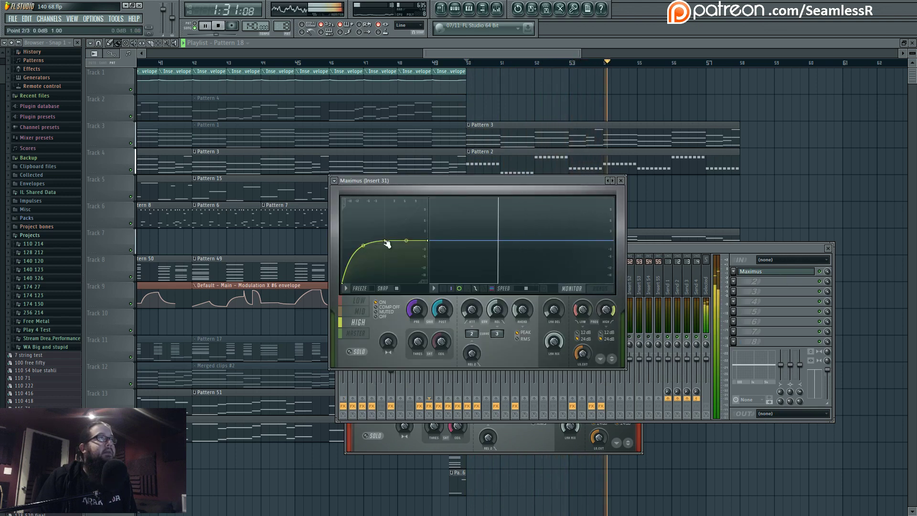
drag(387, 245, 364, 241)
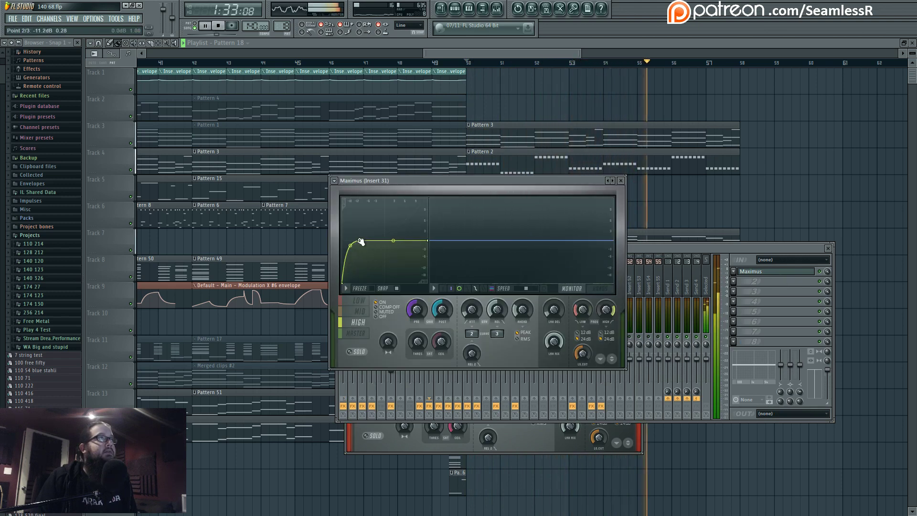
- In Insert 31's Maximus, set the master curve's tension between points 1 and 2 to 46% and replay the arrangement from bar 50
click(356, 333)
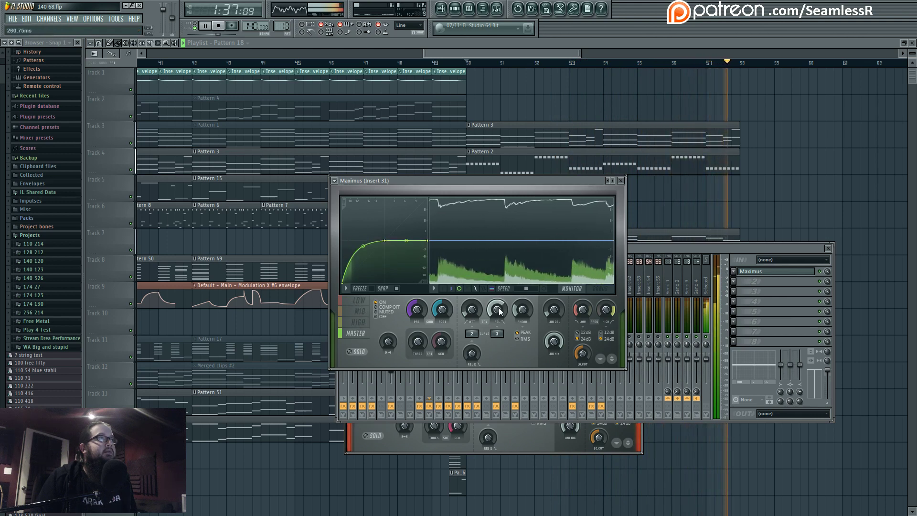
drag(363, 243, 363, 242)
key(space)
key(space)
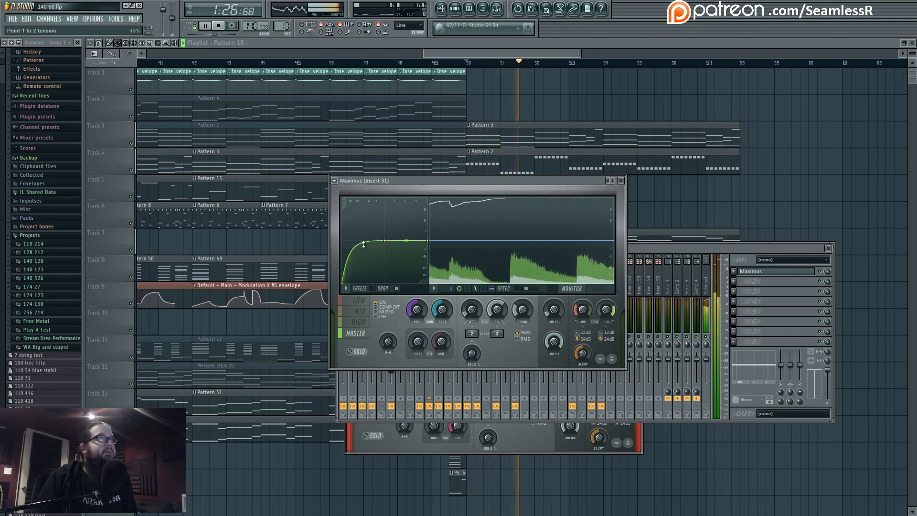
key(space)
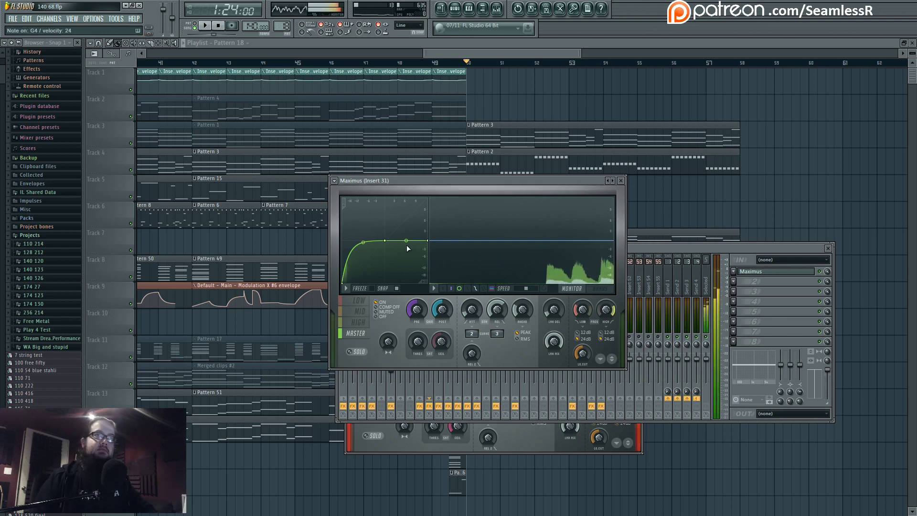
- Replay the arrangement from bar 50 and open Pattern 18 in the piano roll to examine its chord notes
click(651, 249)
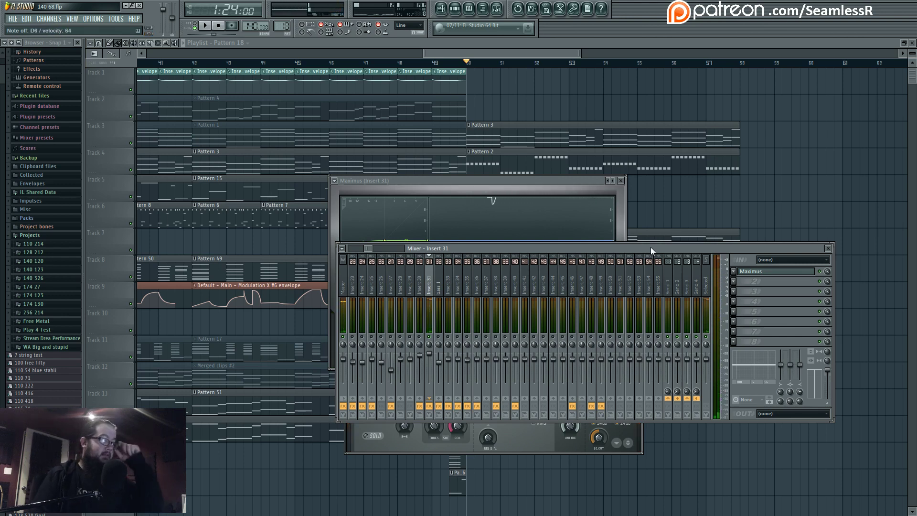
key(space)
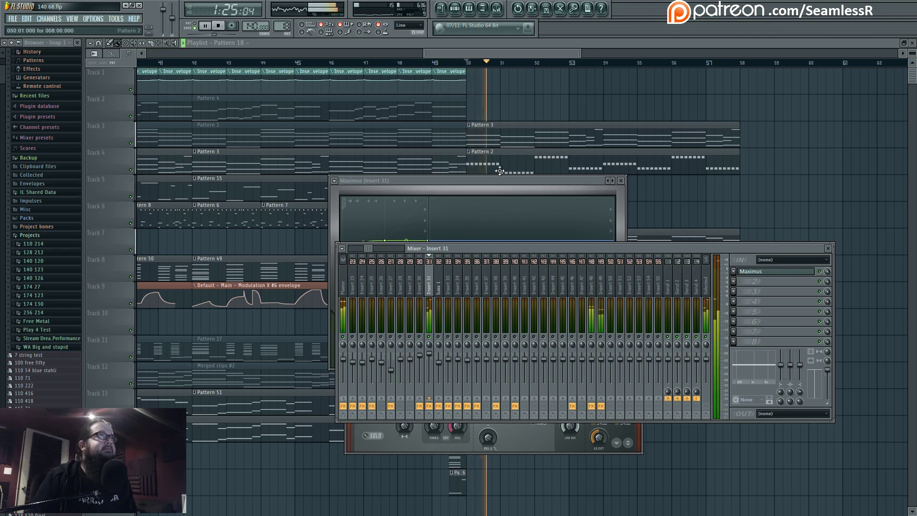
right_click(531, 102)
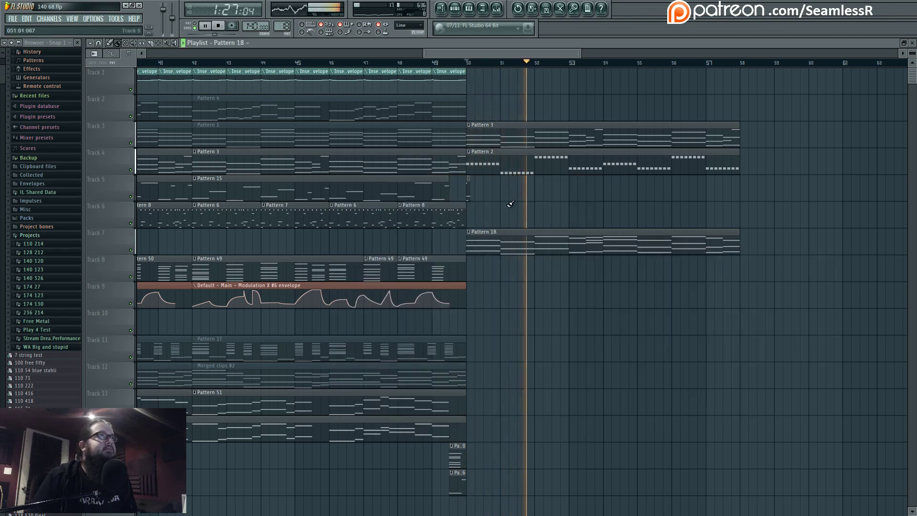
double_click(514, 244)
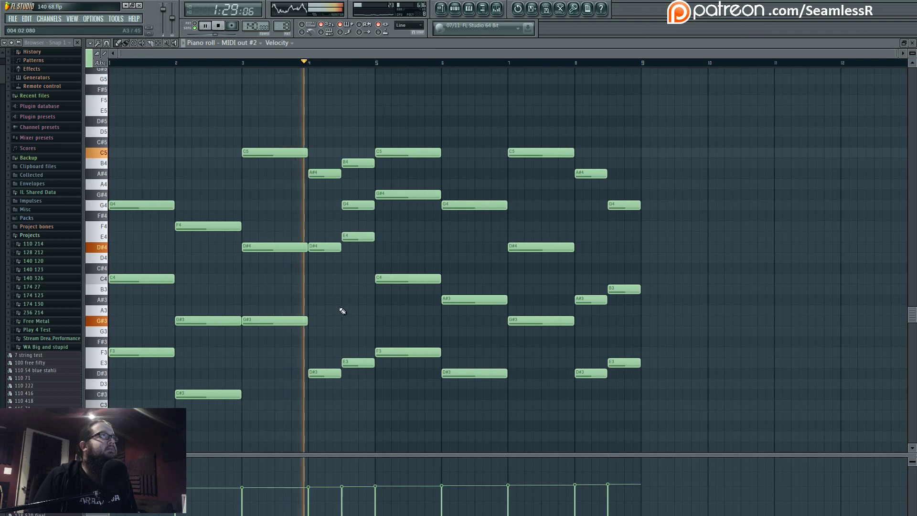
scroll(349, 325, up, 3)
scroll(349, 344, up, 1)
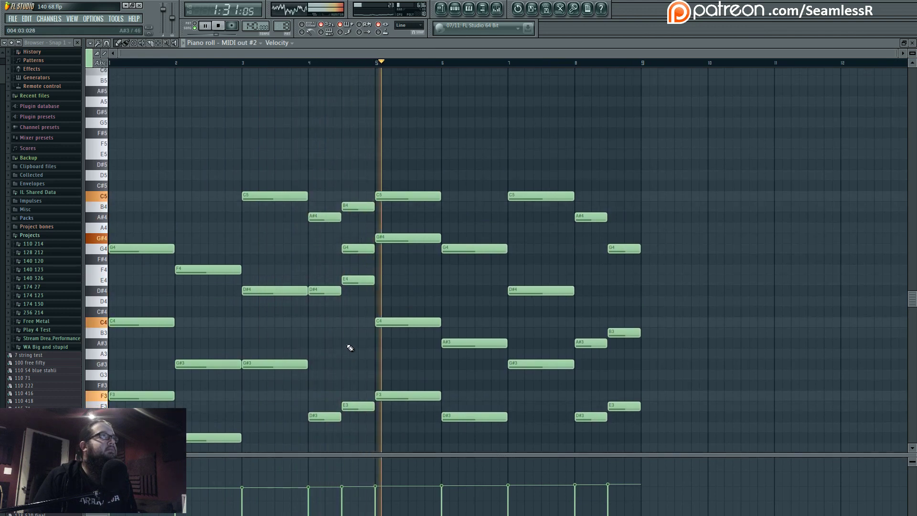
scroll(351, 357, up, 1)
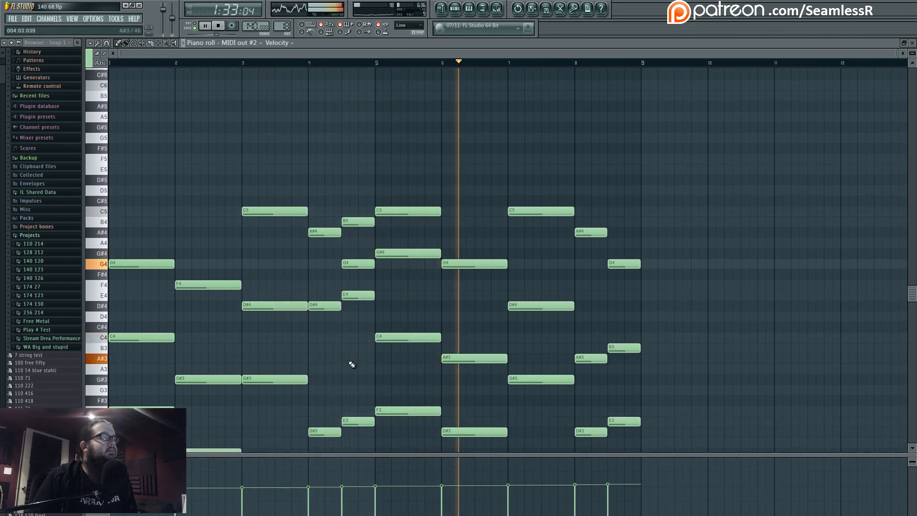
scroll(353, 339, down, 2)
scroll(355, 325, down, 1)
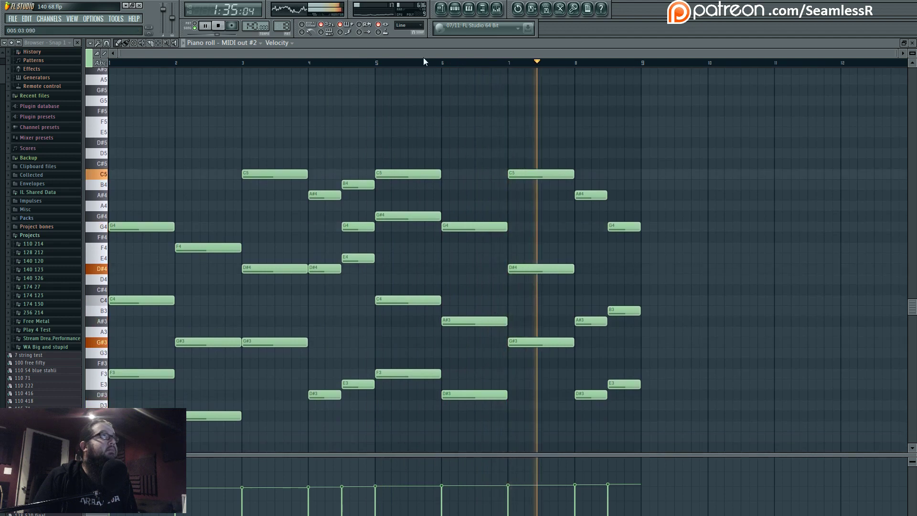
- Add Fruity Parametric EQ 2 to the second effect slot of Insert 31, after Maximus
key(F9)
click(739, 284)
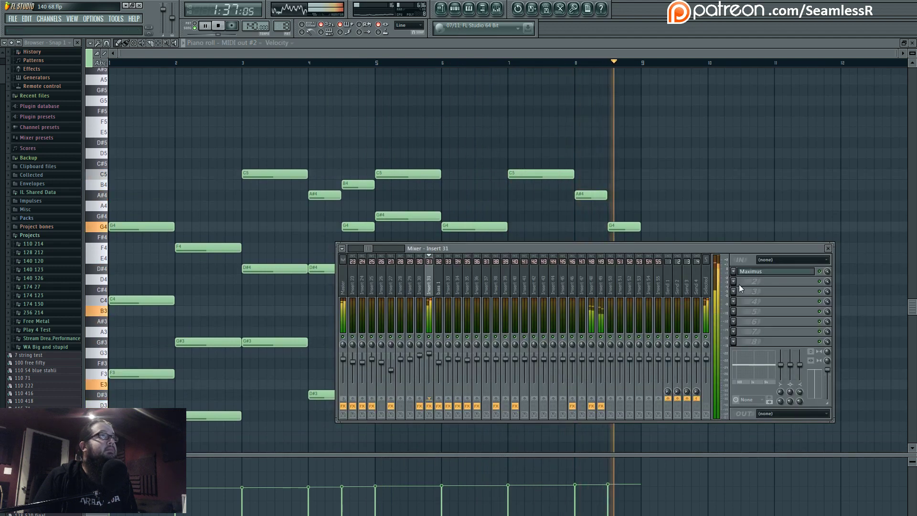
click(788, 341)
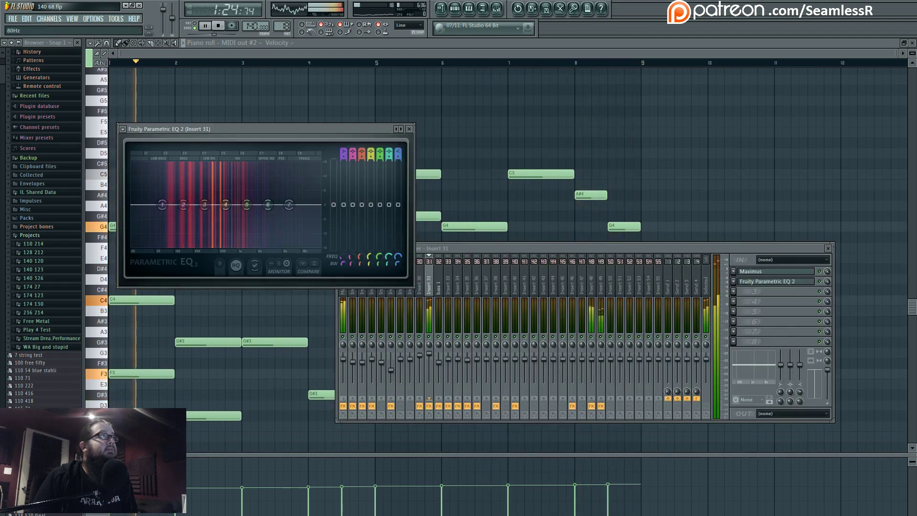
- Shape Insert 31's EQ with a cut across the lows and low mids and a band 5 boost of about 4.5 dB
drag(205, 205, 234, 212)
mouse_move(247, 205)
mouse_down()
mouse_move(283, 192)
mouse_move(242, 208)
mouse_up()
drag(274, 195, 277, 192)
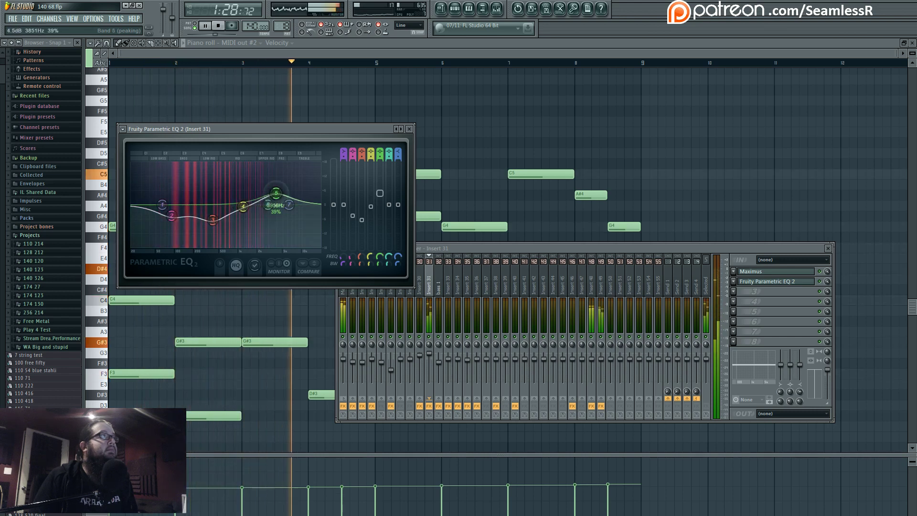
drag(214, 220, 164, 212)
middle_click(219, 294)
- Move all Pattern 18 notes from D#4 to C5 up one octave, and clear the selection
scroll(238, 310, up, 2)
key(space)
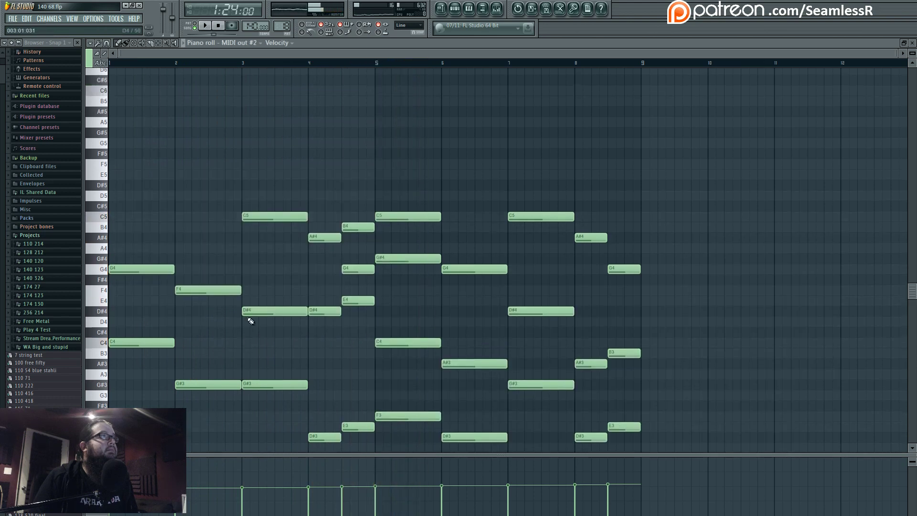
drag(233, 297, 235, 325)
drag(120, 163, 661, 325)
scroll(304, 328, up, 1)
scroll(304, 328, up, 1)
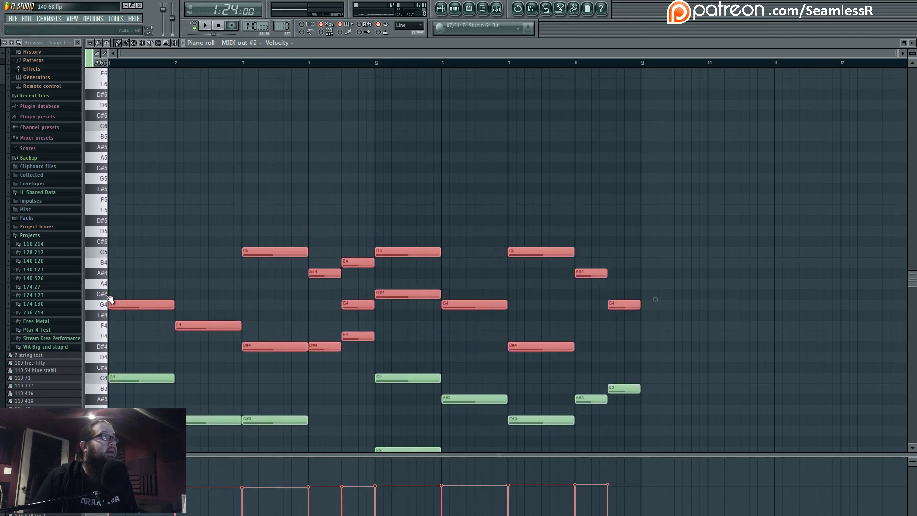
drag(125, 304, 124, 177)
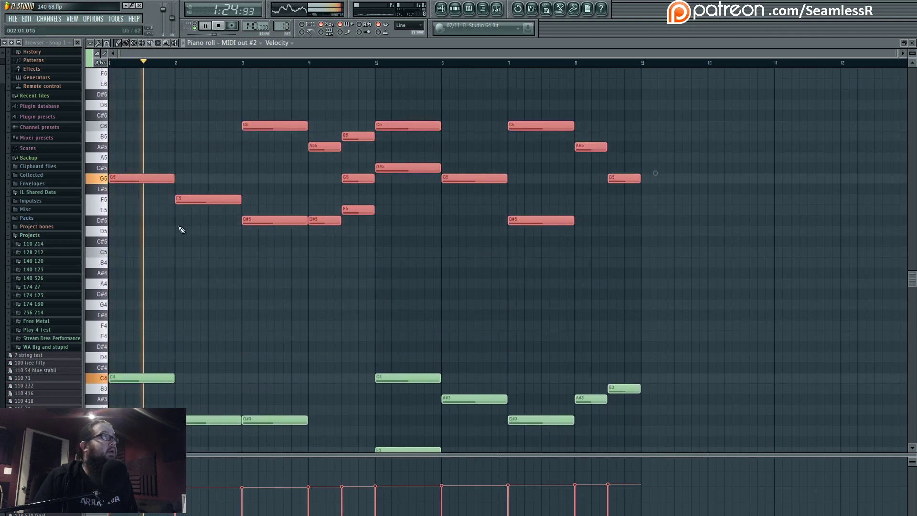
ctrl+click(144, 249)
- Add one-bar notes at G6 in bar 1 and F6 in bar 2, raise bar 3's C6 to D#6, and replay from bar 3
scroll(133, 254, up, 2)
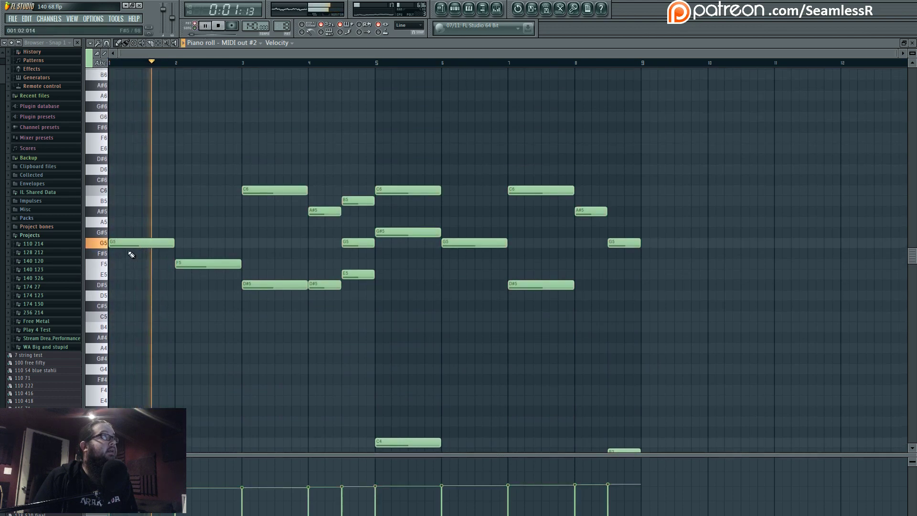
click(112, 117)
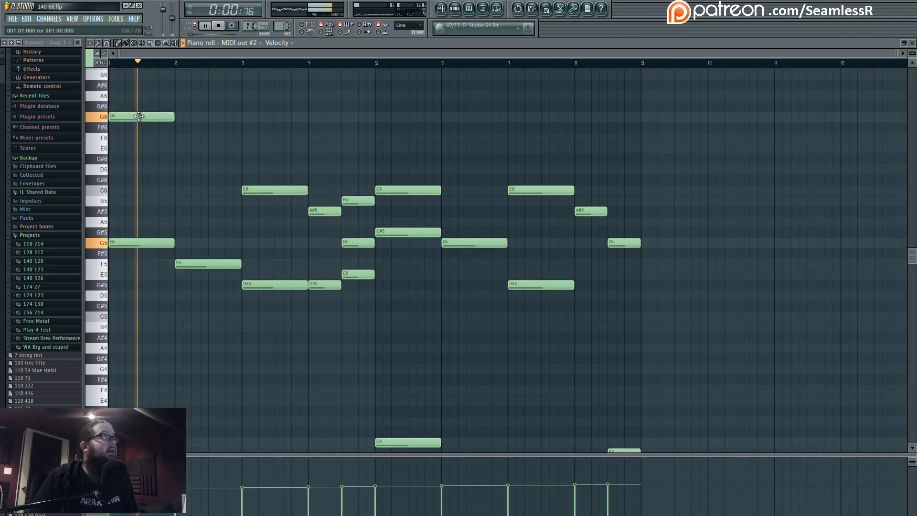
click(179, 138)
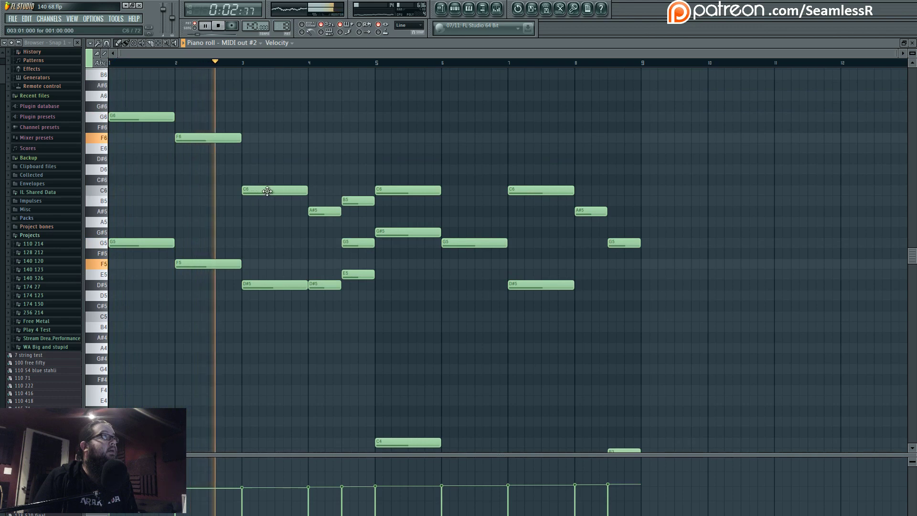
drag(268, 190, 271, 159)
click(229, 63)
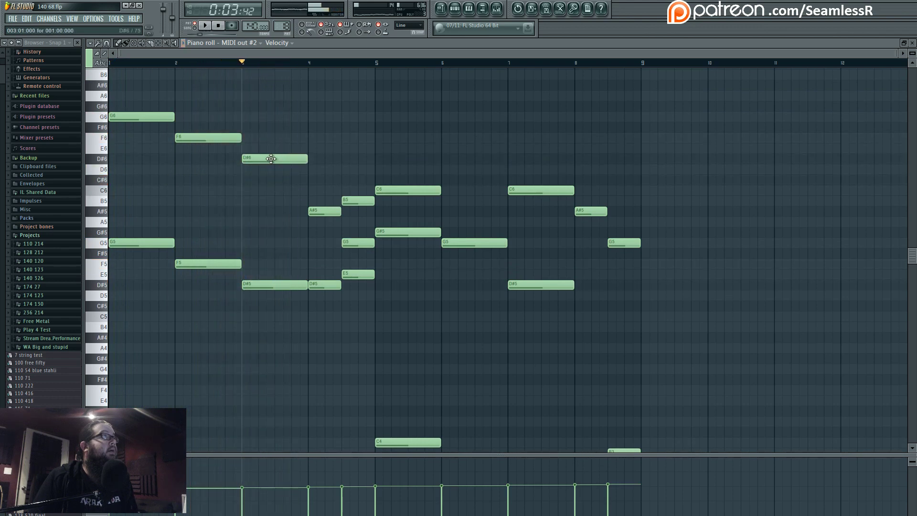
- Add a one-bar C#3 note beneath bar 3's chord and audition the change from bar 2
scroll(280, 244, down, 5)
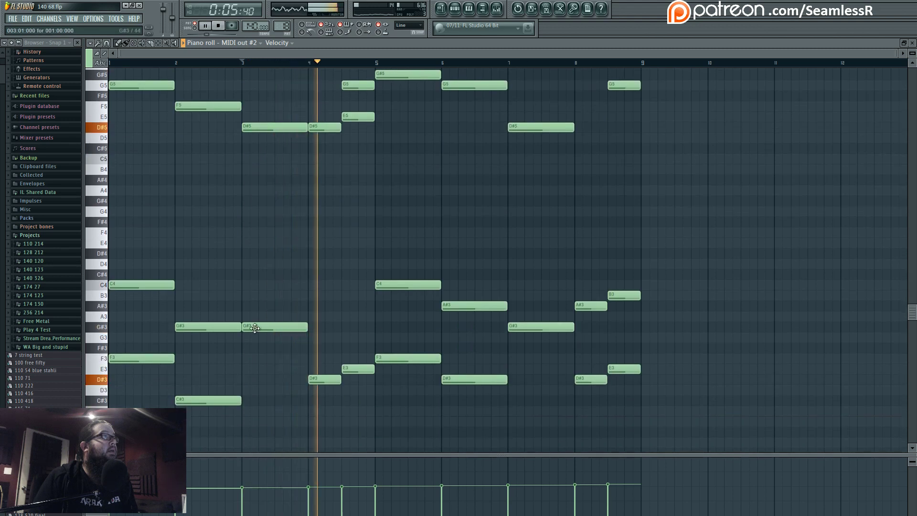
click(244, 279)
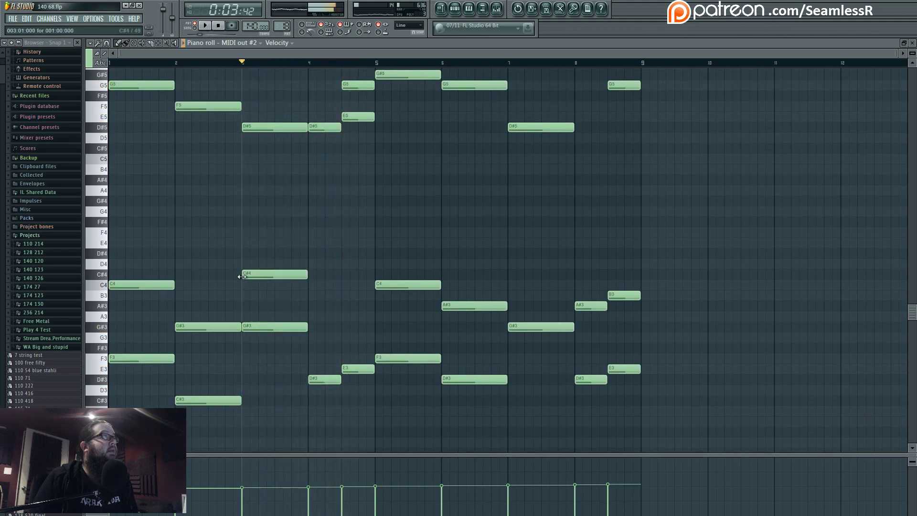
drag(270, 275, 270, 402)
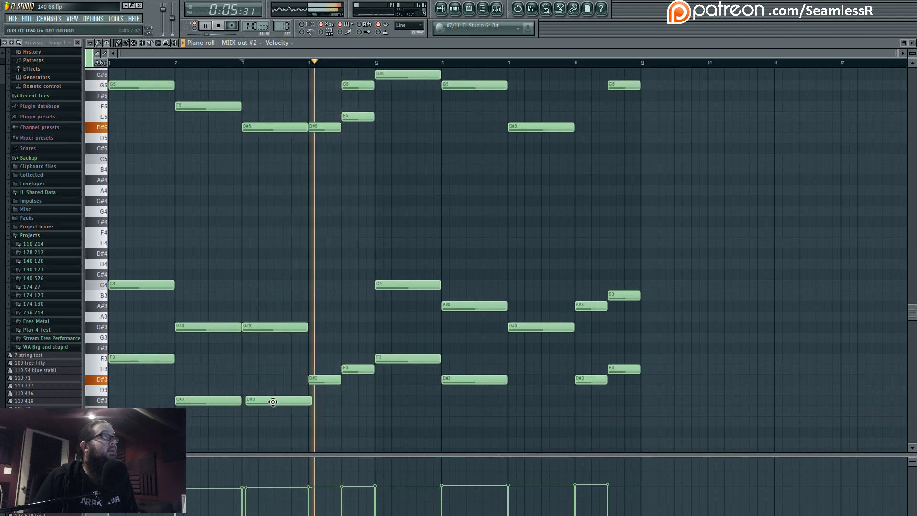
click(177, 63)
scroll(239, 293, up, 3)
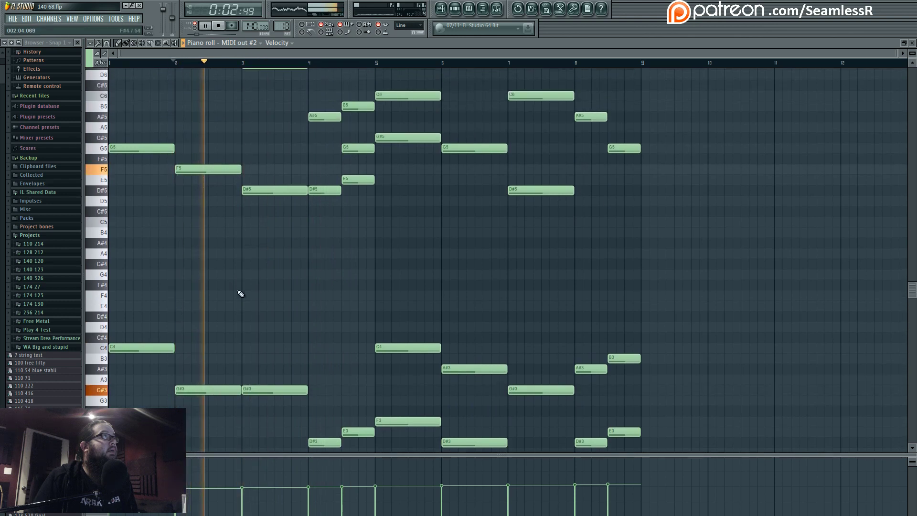
scroll(243, 291, down, 3)
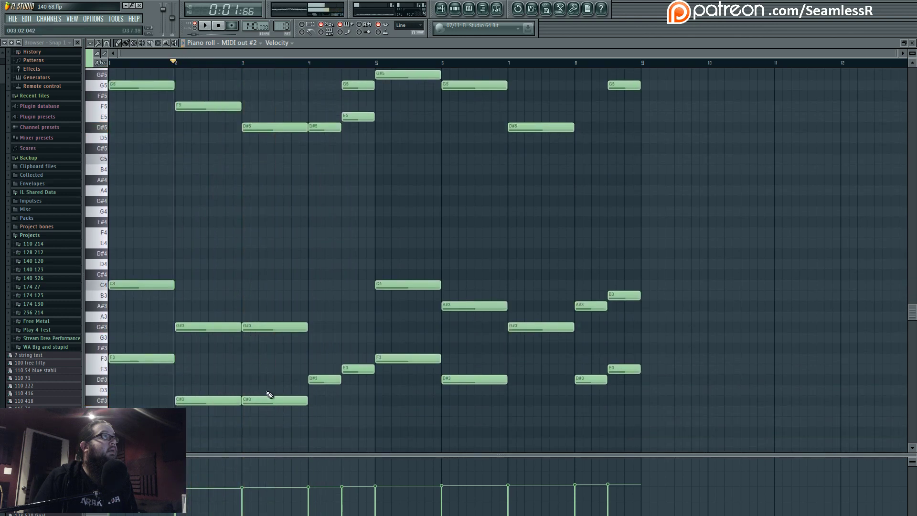
scroll(272, 358, down, 1)
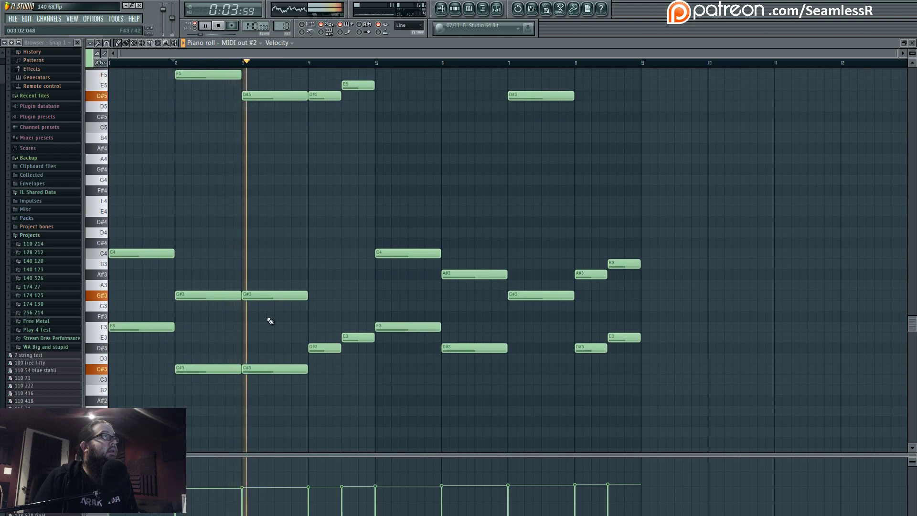
- Move bar 3's C#3 note up to D#4 and replay the passage
scroll(268, 320, up, 1)
scroll(270, 322, up, 1)
key(space)
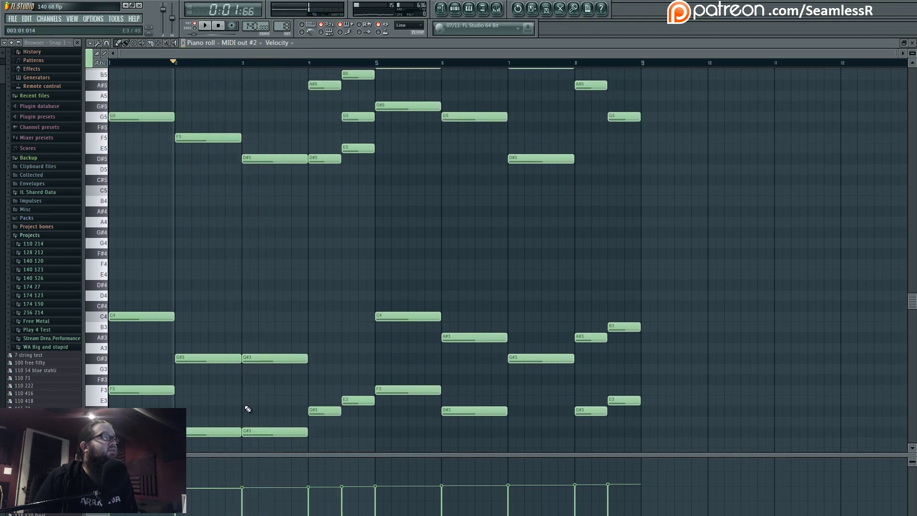
key(space)
scroll(228, 246, down, 2)
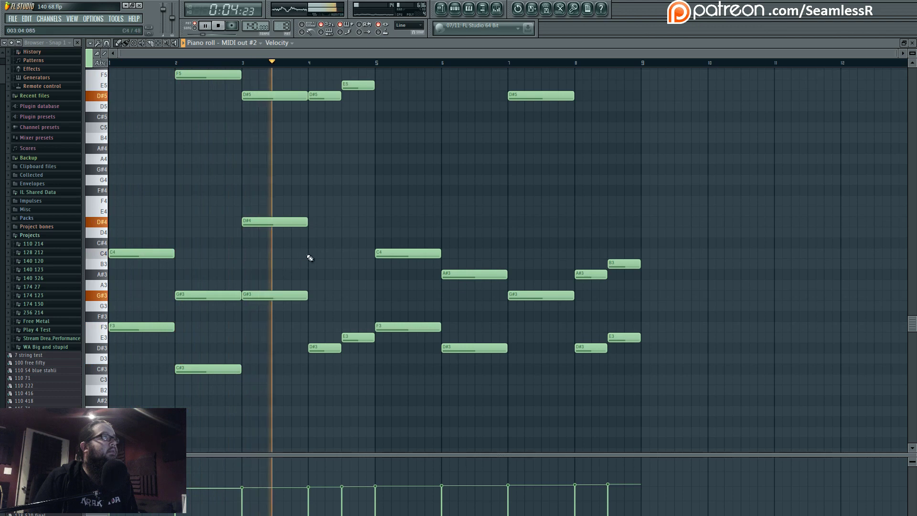
- Fill out bar 4's chords with two half-bar notes, C#4 in the first half and D#4 in the second
scroll(310, 258, up, 5)
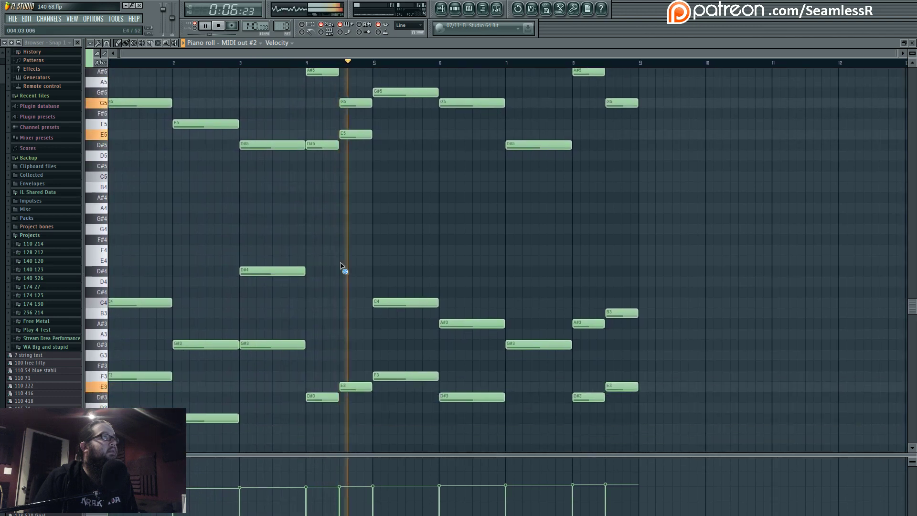
drag(308, 371, 357, 415)
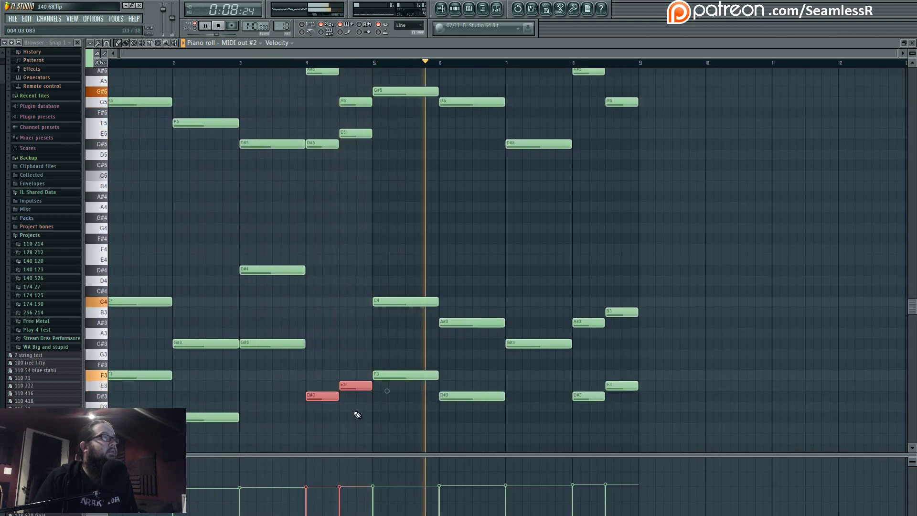
ctrl+click(350, 412)
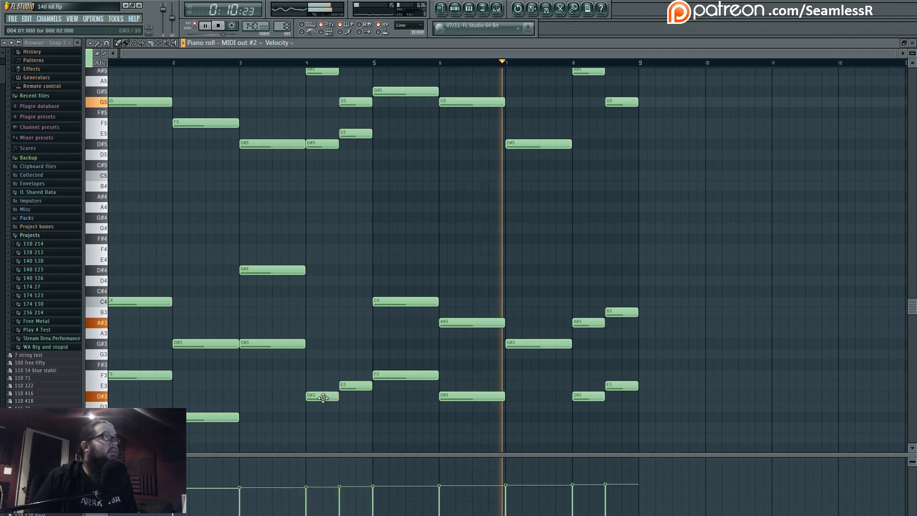
click(311, 292)
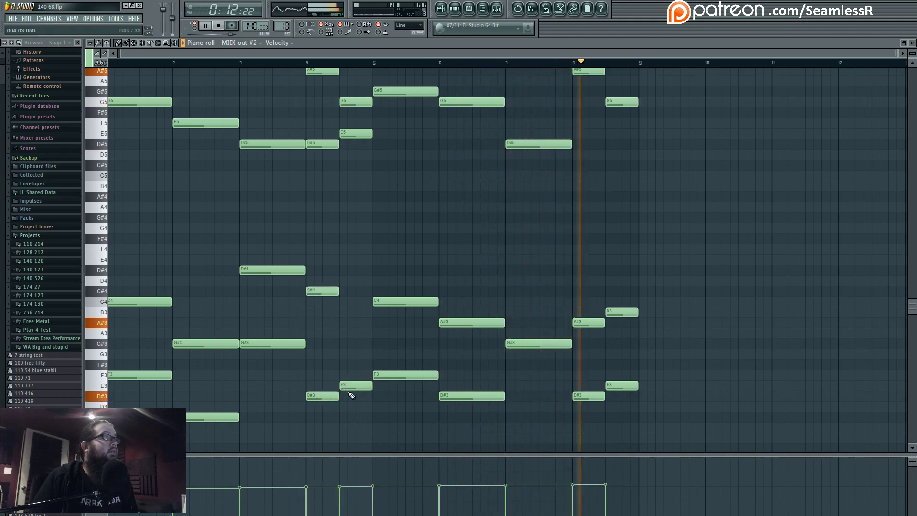
click(342, 270)
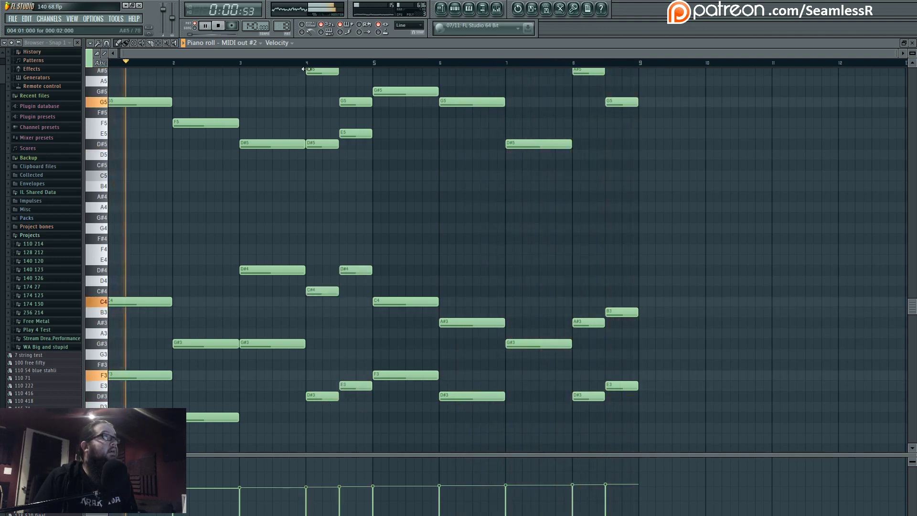
- Raise bar 4's two added notes to D#4 and E4, and replay the pattern from bar 3
click(306, 63)
click(243, 63)
key(space)
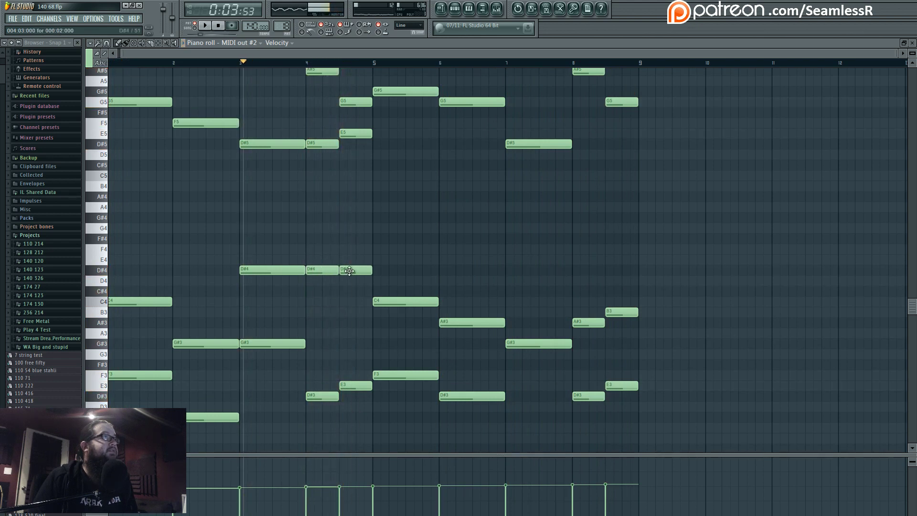
drag(342, 255, 341, 256)
key(space)
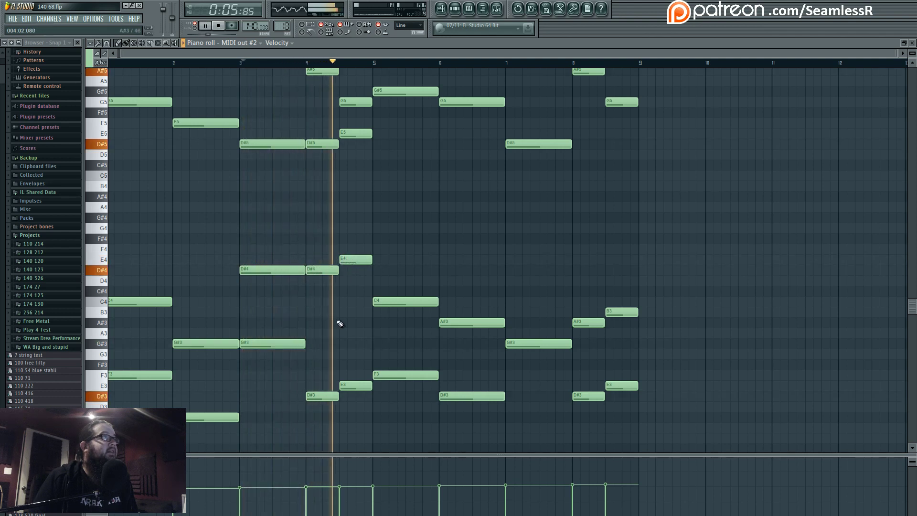
- Lower bar 4's two added notes to A#3 in the first half and B3 in the second
drag(335, 267, 318, 323)
ctrl+click(321, 302)
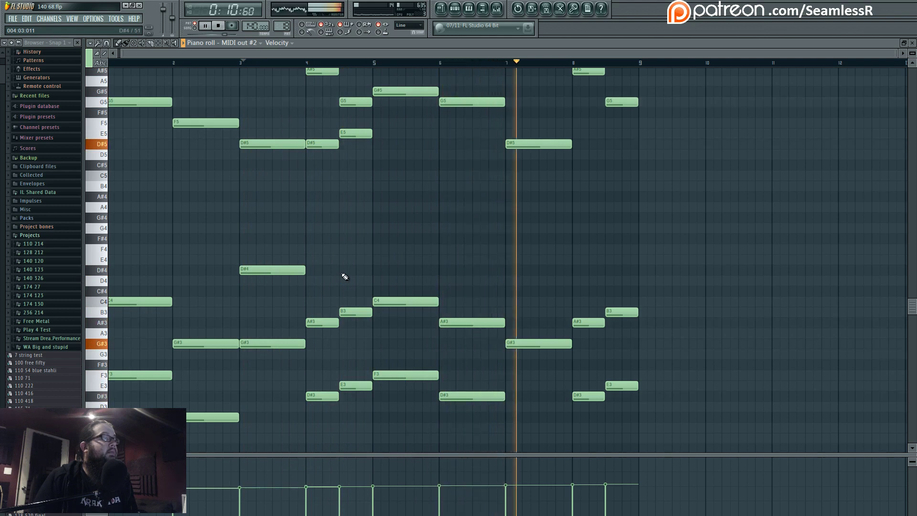
scroll(503, 297, up, 2)
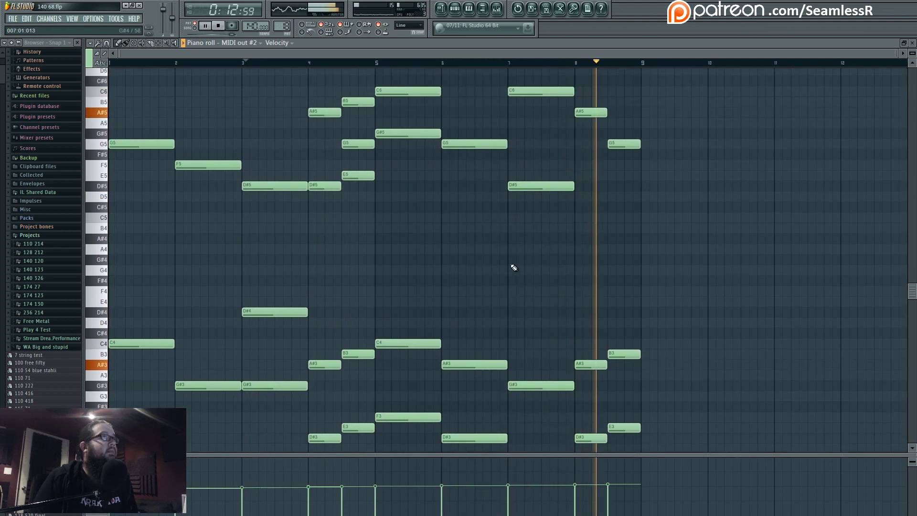
- Add a one-bar G6 note in bar 6 and raise bar 7's C6 note to D#6
scroll(510, 266, up, 4)
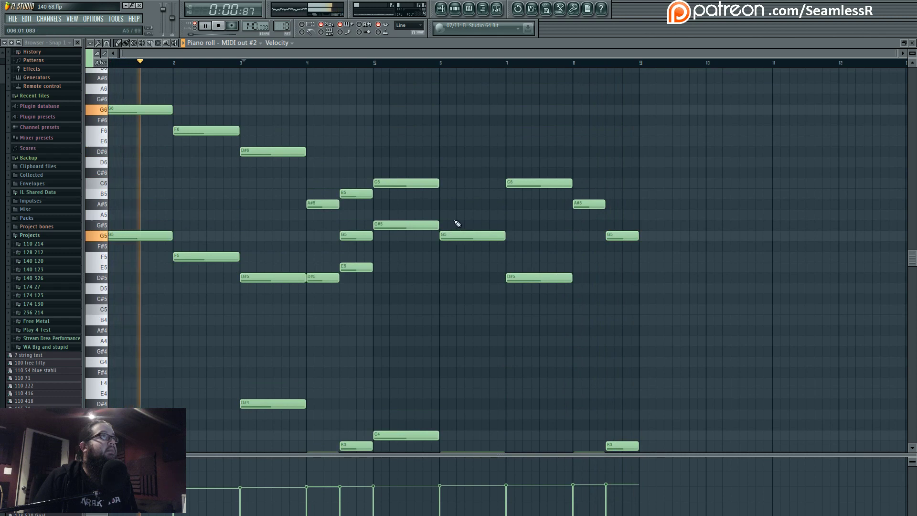
click(443, 110)
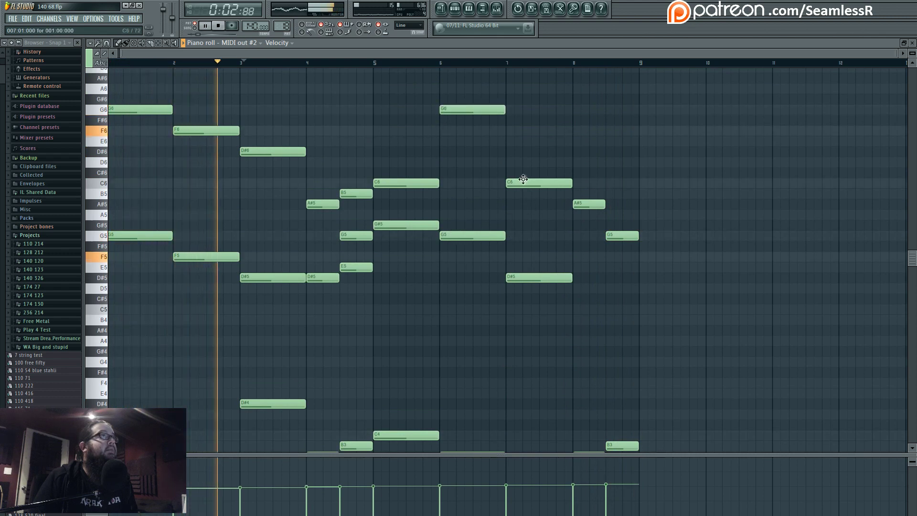
drag(523, 180, 523, 147)
- Add two half-bar notes at the top of bar 8, G#6 in the first half and G6 in the second
scroll(604, 244, up, 2)
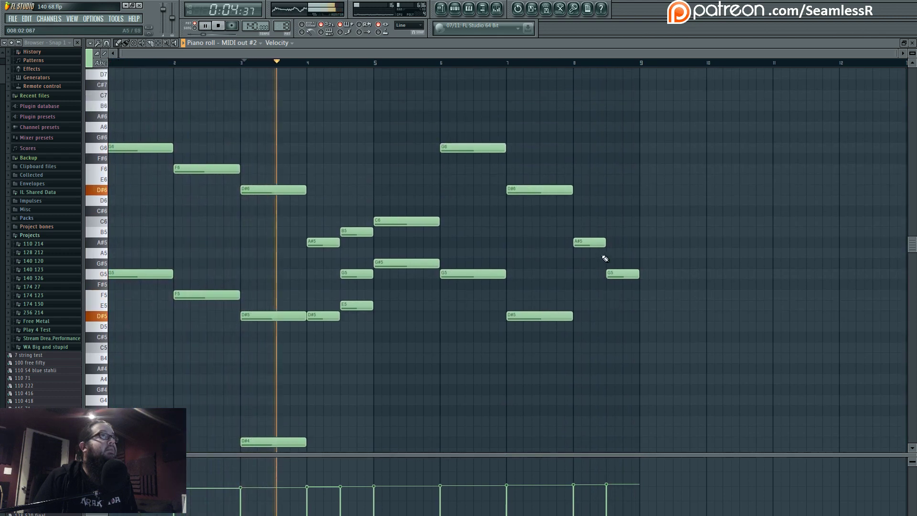
click(578, 138)
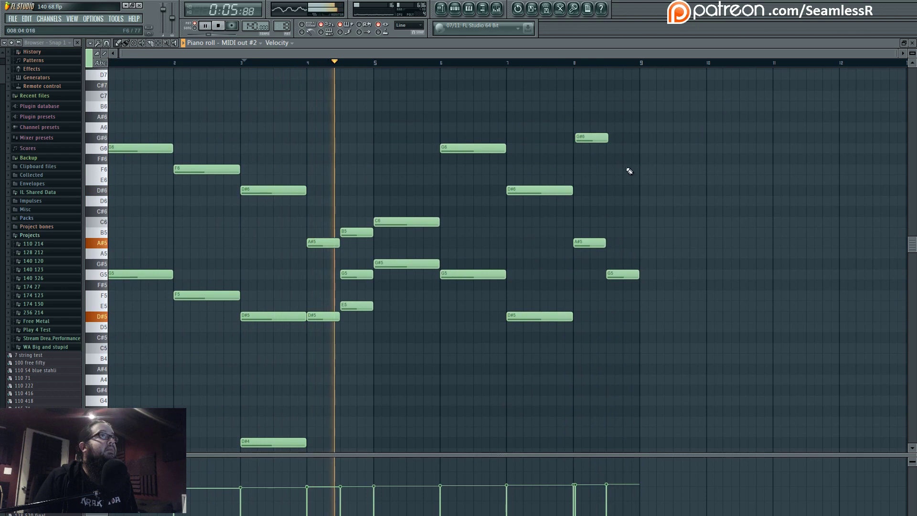
click(607, 150)
- Raise bar 4's top notes to C#6 and E6, and replay from bar 4
scroll(344, 311, up, 2)
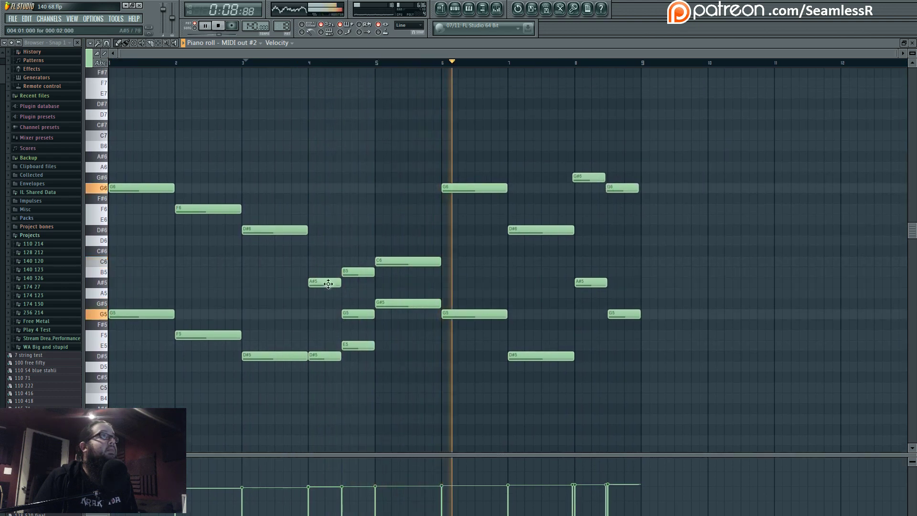
drag(328, 284, 351, 218)
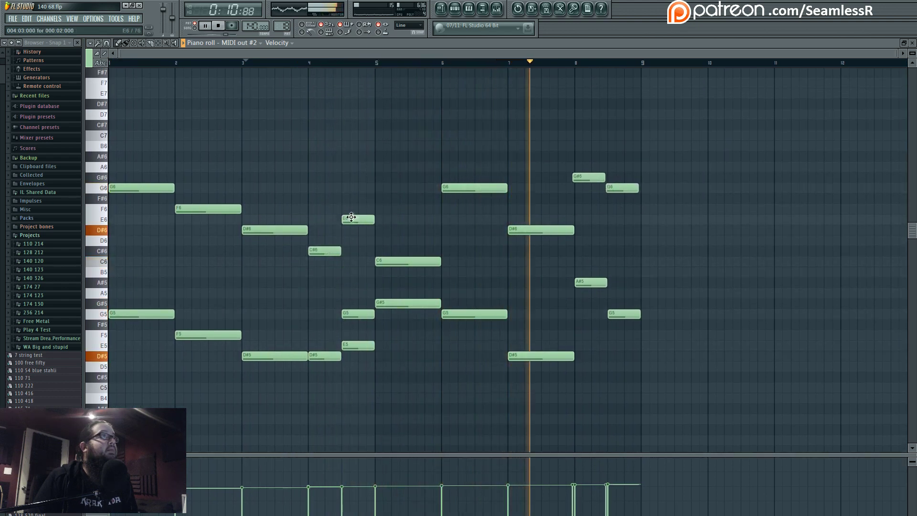
click(310, 63)
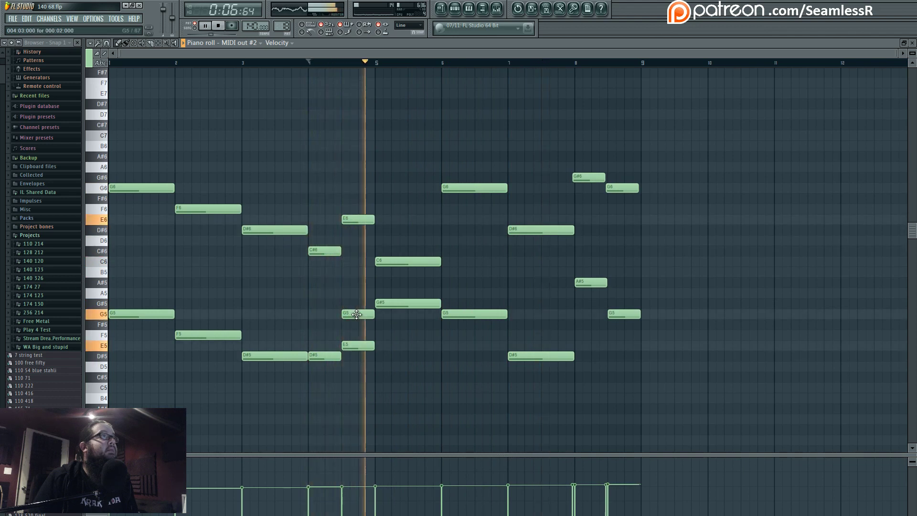
- Add a half-bar A#5 note at the start of bar 4 and replay from there
key(space)
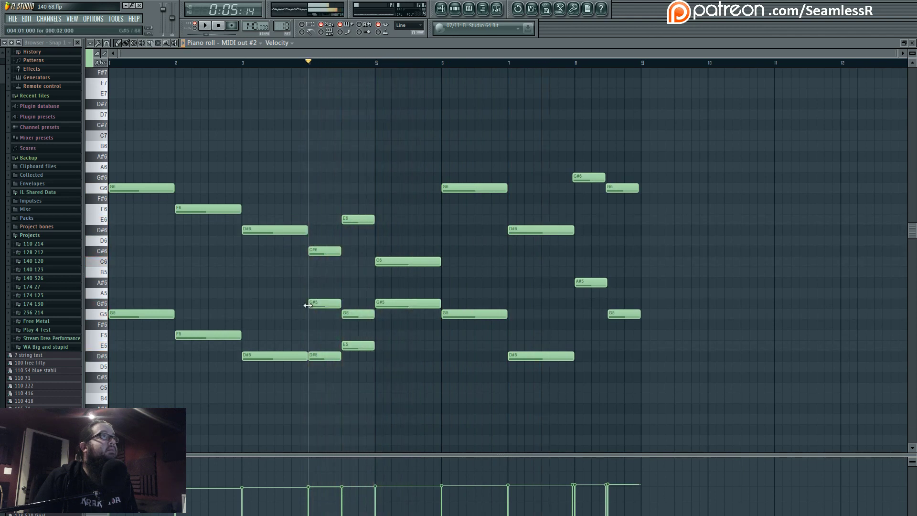
drag(318, 306, 324, 282)
key(space)
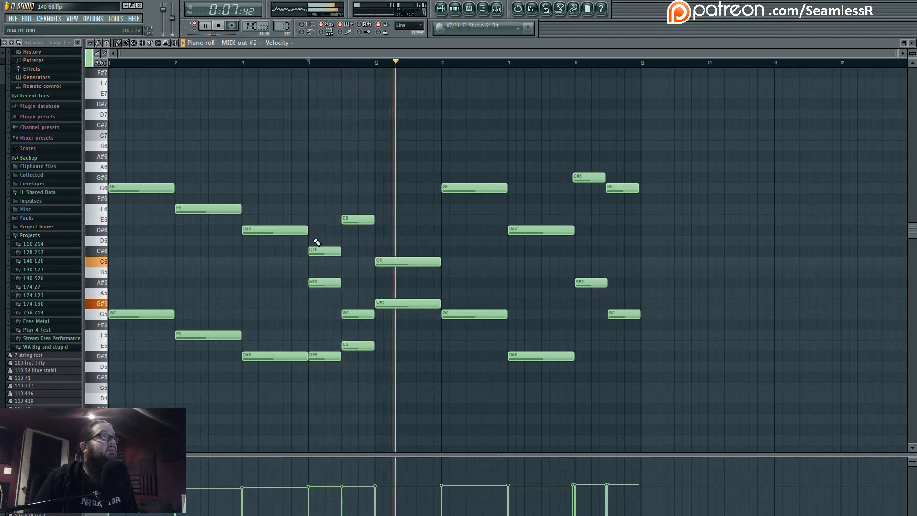
key(space)
key(space)
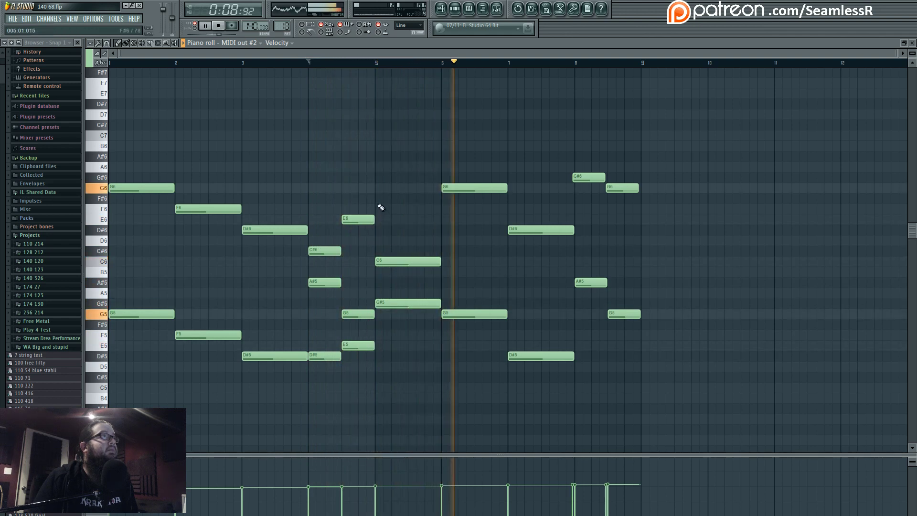
- Add a one-bar G#6 note on top of bar 5's chord and replay from bar 4
click(378, 177)
key(space)
key(space)
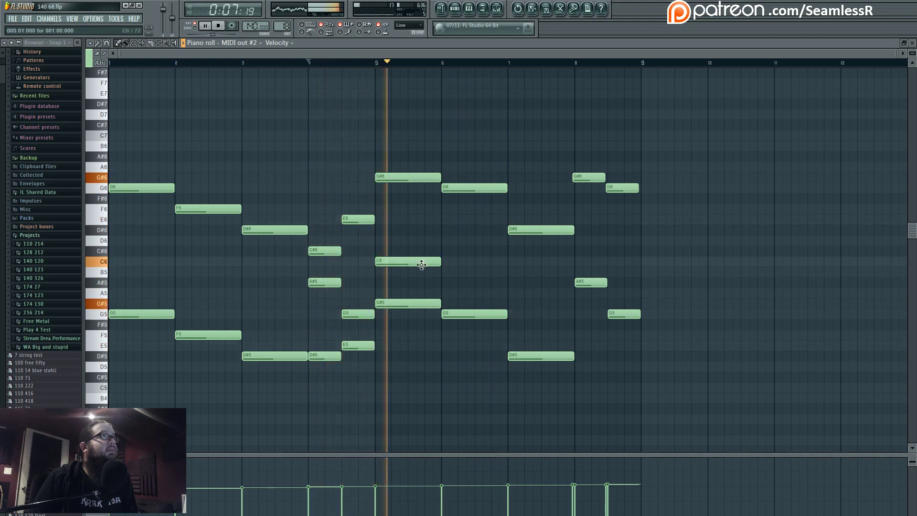
- Add a one-bar D6 note to bar 6's chord and audition the change from bar 5 repeatedly
click(444, 275)
drag(476, 272, 459, 239)
key(space)
key(space)
click(431, 63)
key(space)
key(space)
key(space)
key(space)
key(space)
key(space)
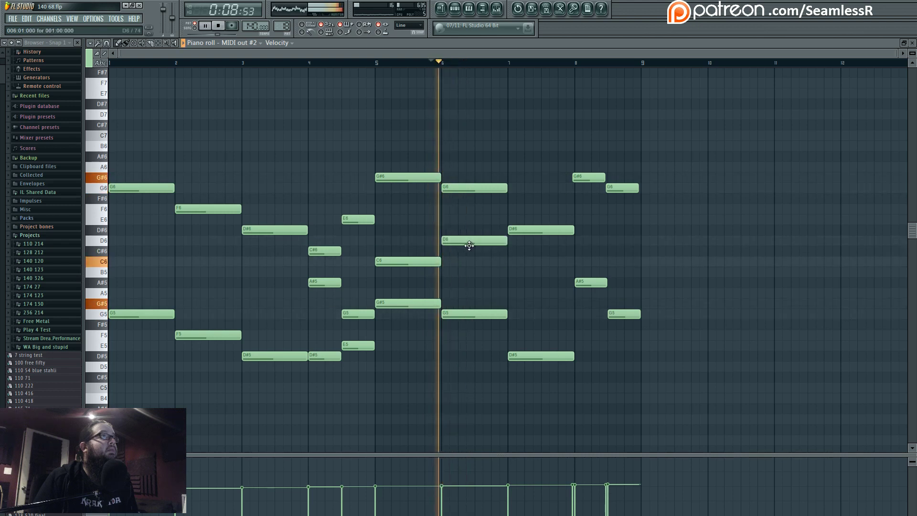
click(380, 62)
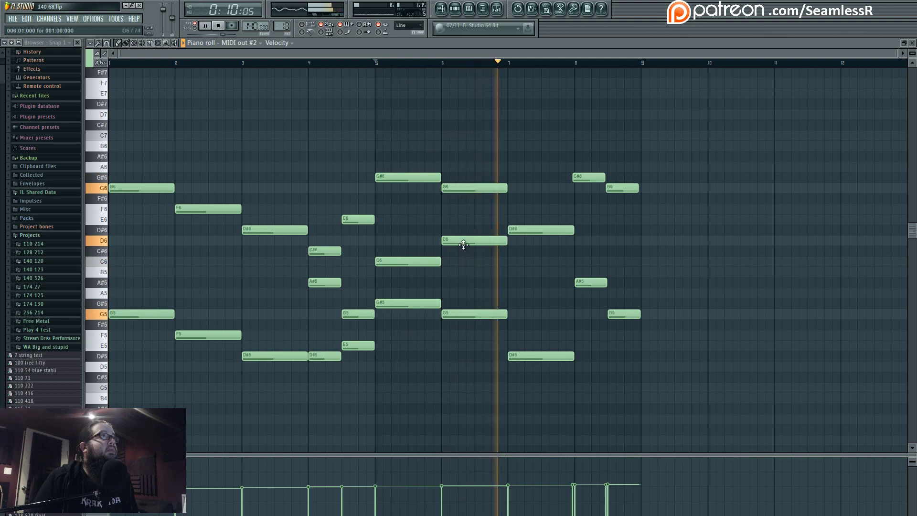
- Raise bar 6's D6 note to D#6 and replay from just before bar 5
drag(465, 239, 465, 229)
click(435, 63)
click(383, 63)
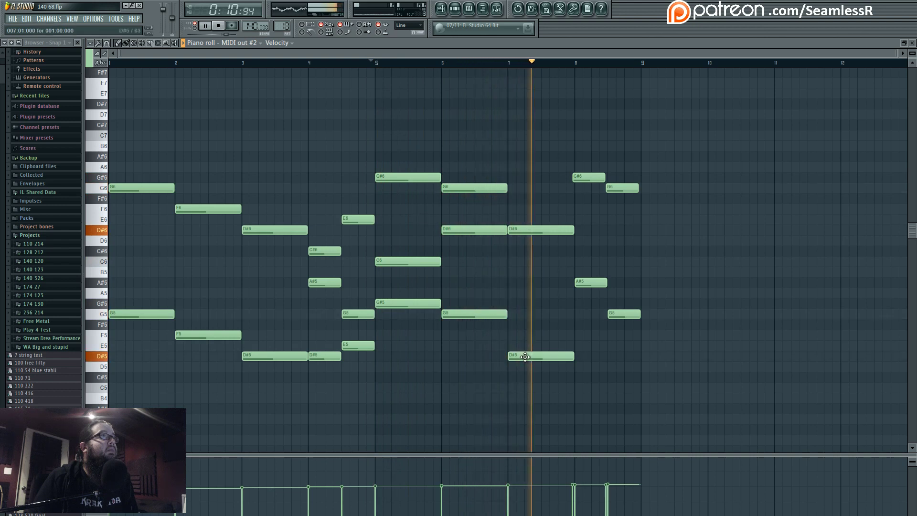
- Add a one-bar G#4 note in bar 7, between its low and high notes, and replay from just before bar 5
scroll(530, 304, down, 5)
scroll(535, 318, up, 2)
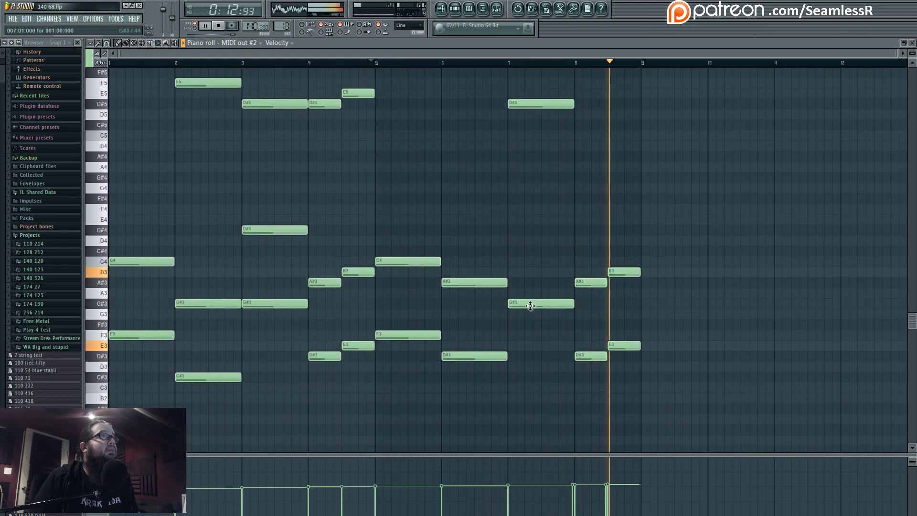
click(512, 178)
scroll(591, 184, up, 3)
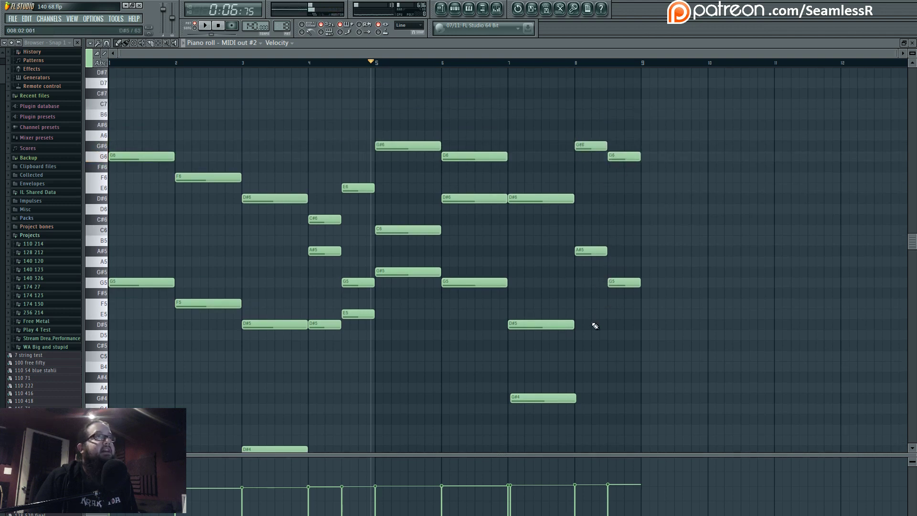
scroll(595, 326, down, 5)
key(space)
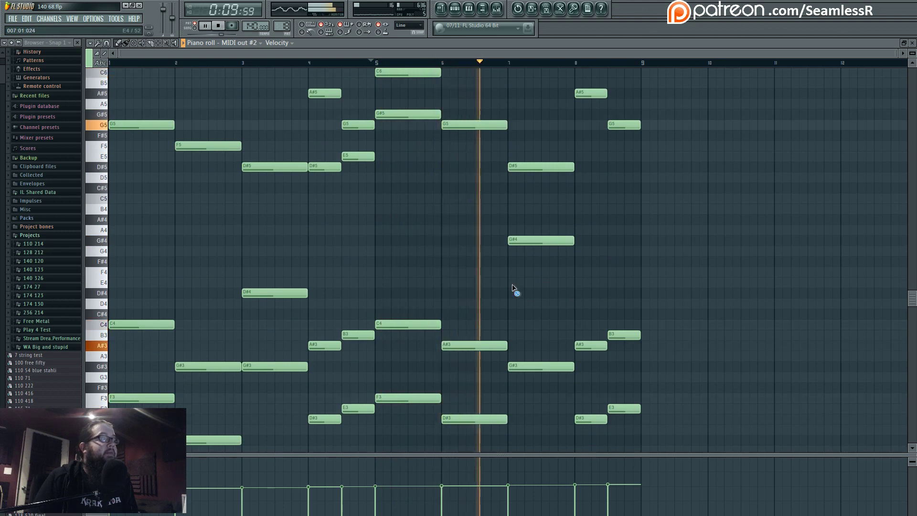
- Lower bar 7's G#4 note to D#4 and listen through the pattern
scroll(529, 378, up, 2)
scroll(529, 378, down, 2)
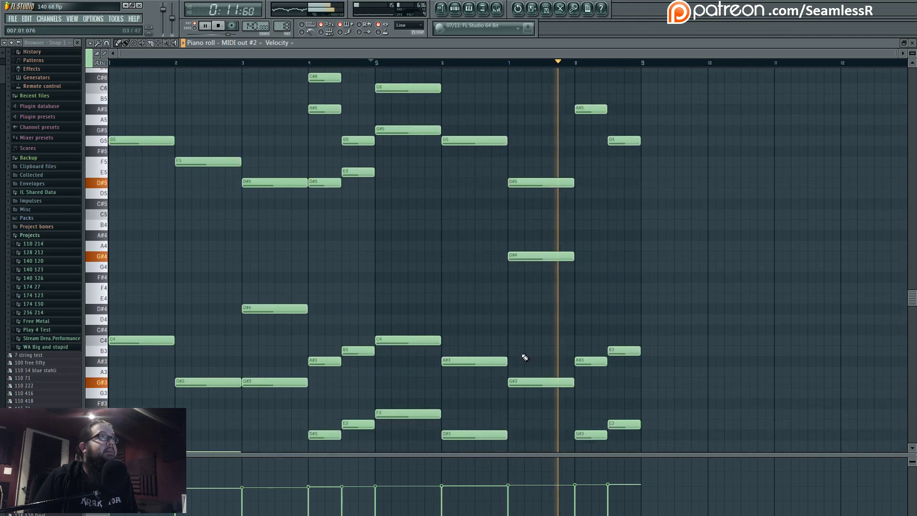
drag(532, 242, 531, 291)
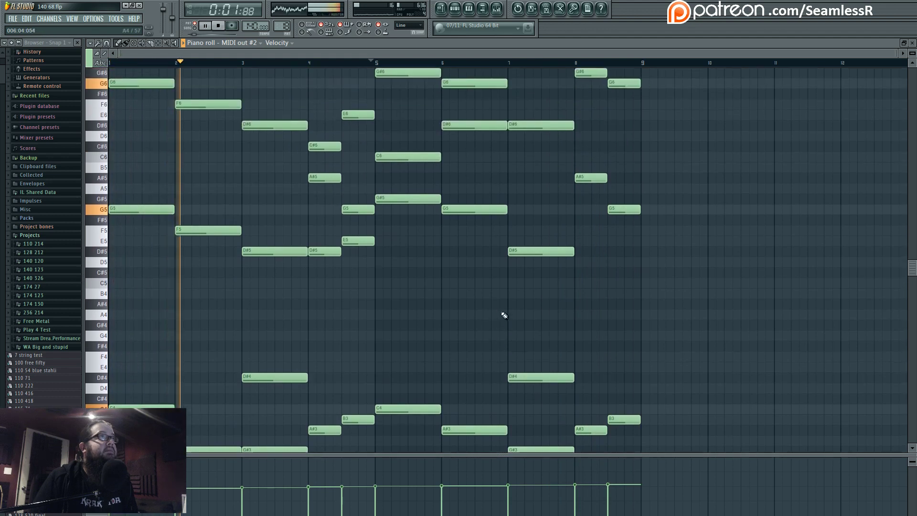
scroll(439, 208, down, 2)
scroll(439, 207, down, 1)
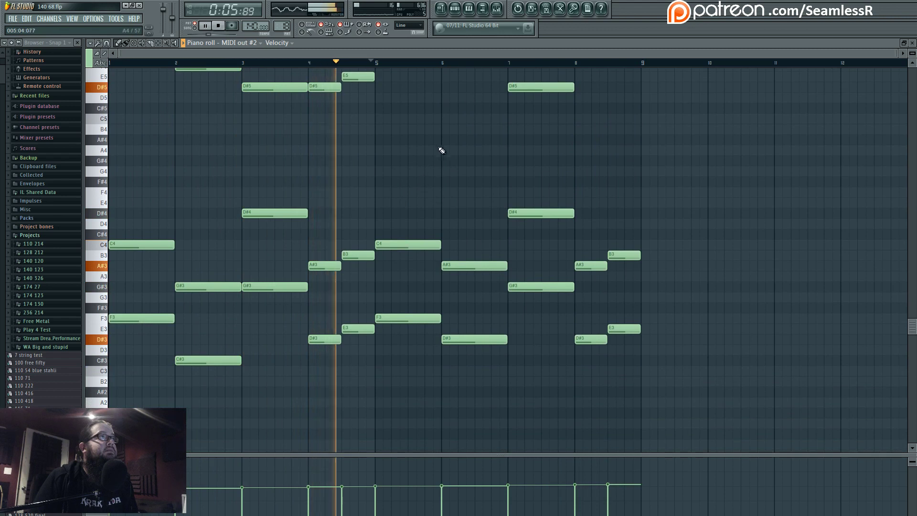
scroll(429, 214, up, 2)
scroll(429, 215, up, 5)
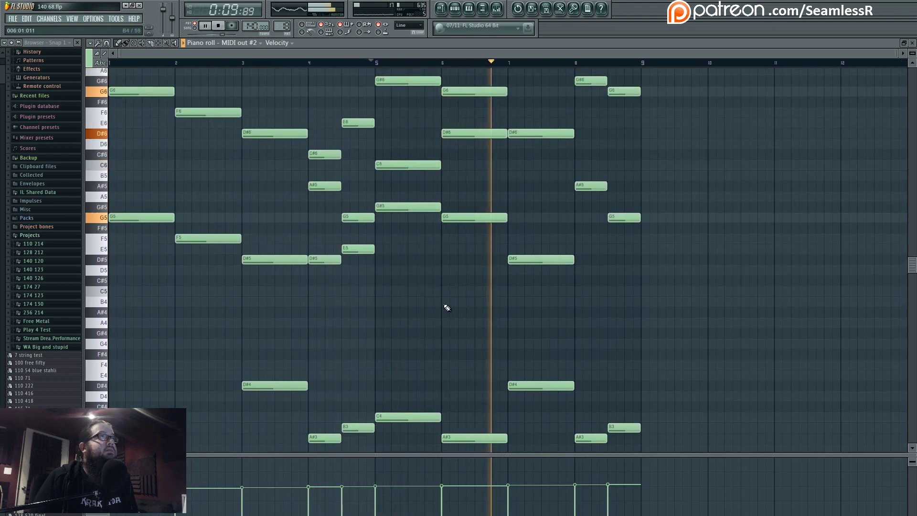
scroll(478, 249, up, 5)
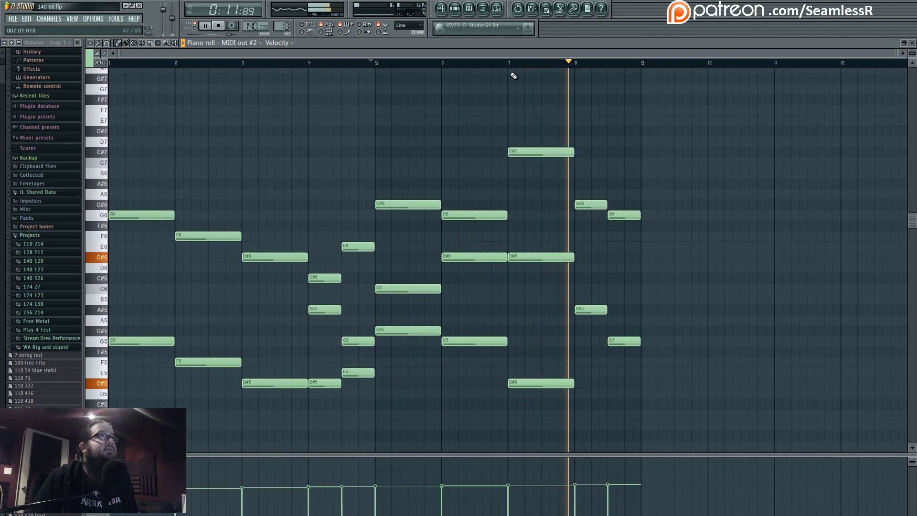
drag(536, 152, 539, 130)
click(378, 63)
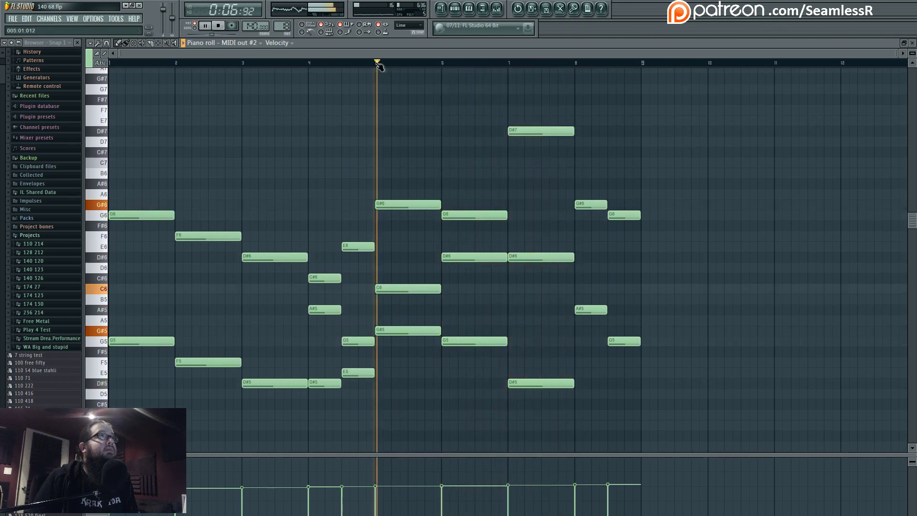
right_click(523, 126)
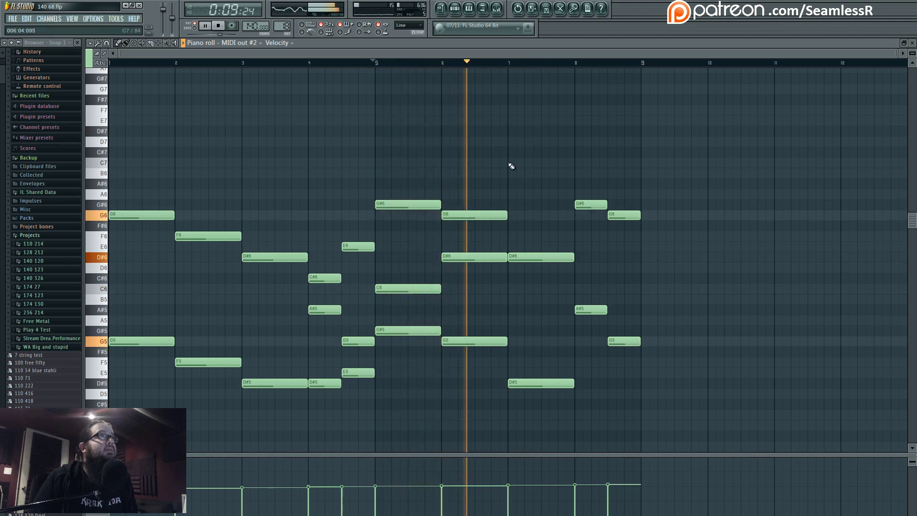
- Add a one-bar C7 note on top of bar 7's chord and replay the passage from bar 6
click(510, 184)
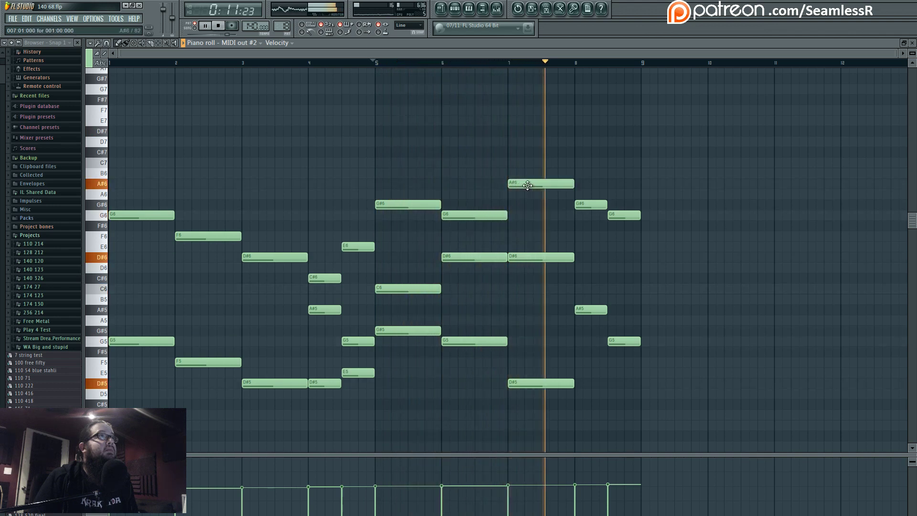
drag(528, 186, 525, 165)
click(510, 62)
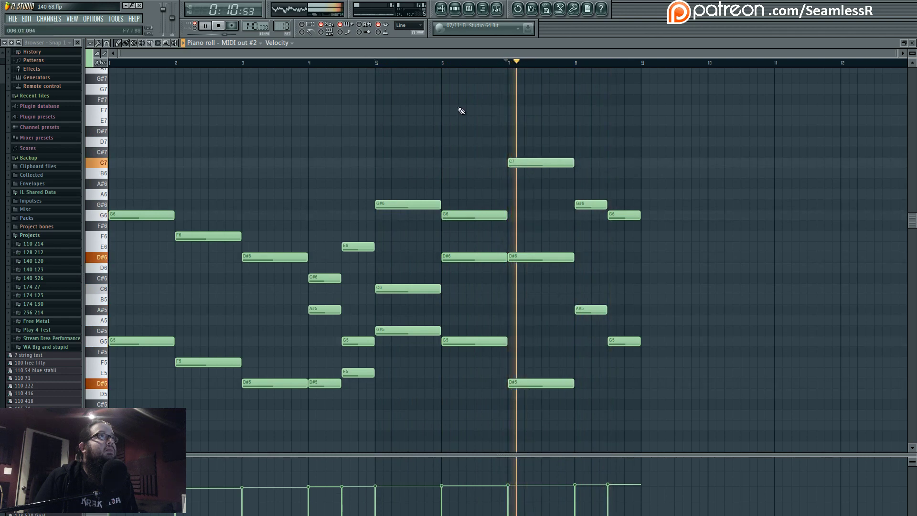
click(445, 63)
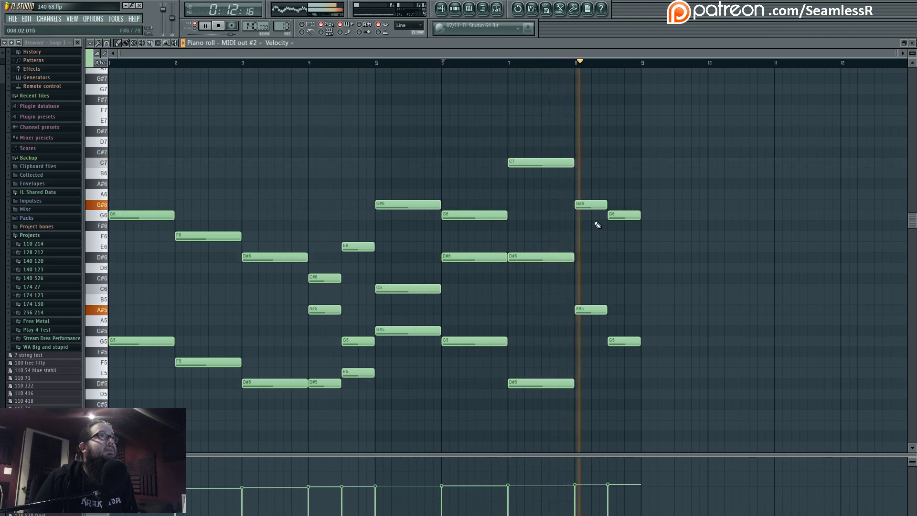
- Raise the top note in bar 8's first half to A#6 and replay from bar 8
drag(592, 206, 592, 185)
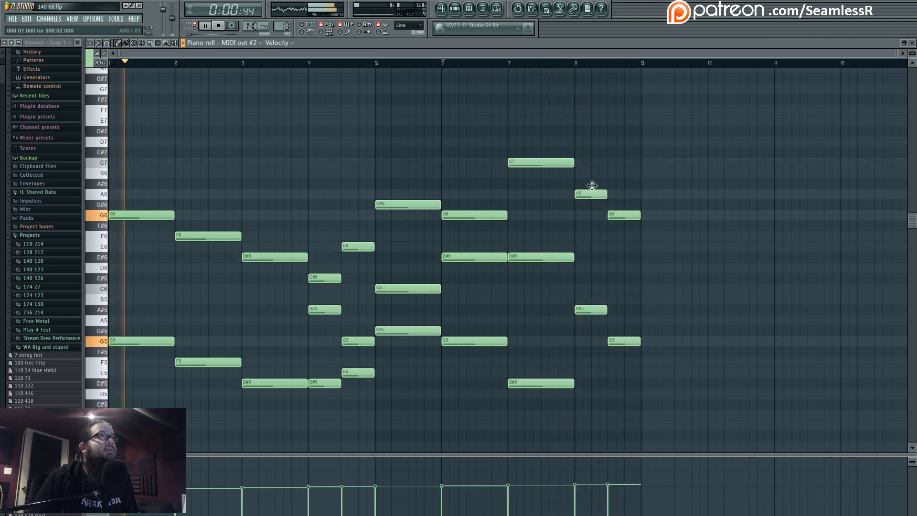
click(573, 62)
mouse_move(621, 217)
mouse_down()
mouse_move(620, 201)
mouse_move(620, 215)
mouse_up()
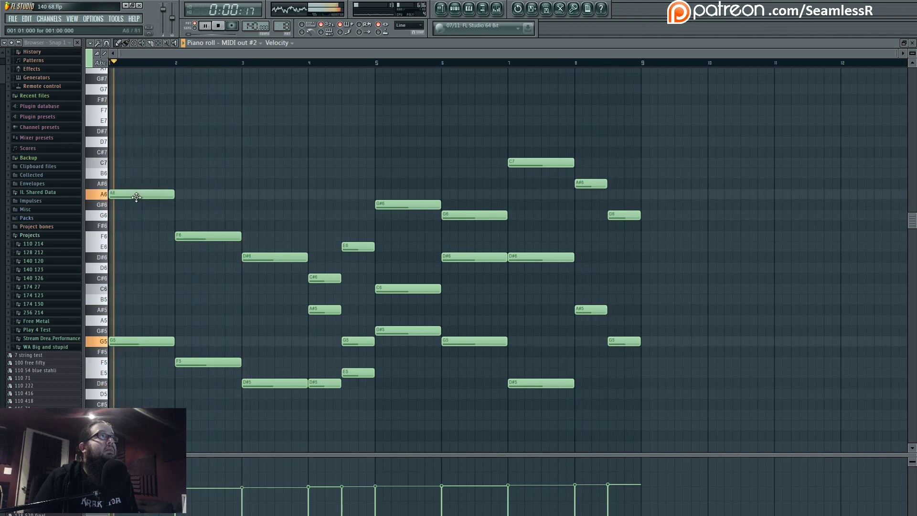
- Set bar 1's top note to G6 and raise bar 2's top note to G#6
drag(136, 183, 136, 219)
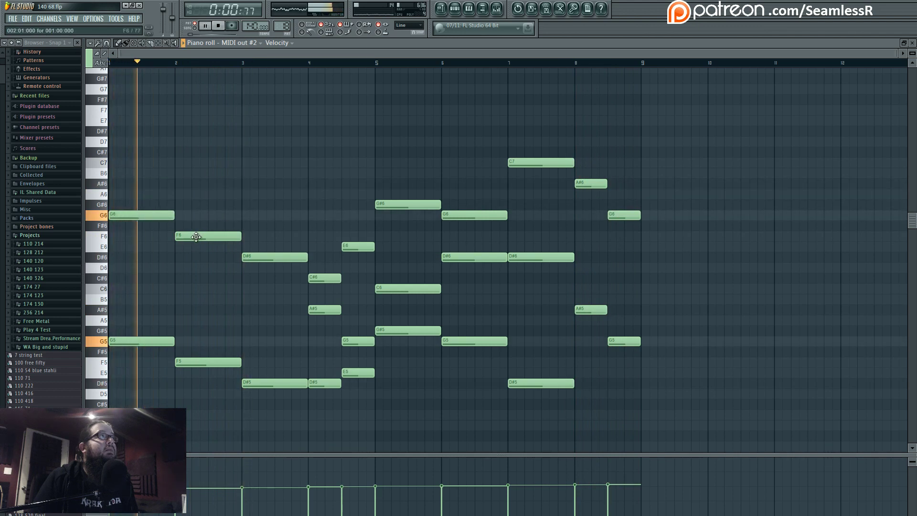
drag(196, 237, 196, 205)
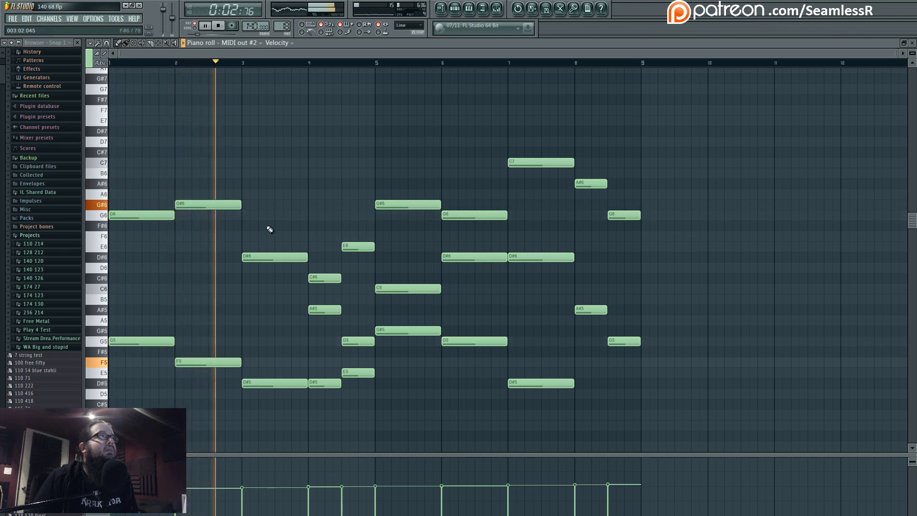
- Revoice bar 3 by adding a one-bar A#6 on top, deleting its D#6 and raising its D#5 to A#5
click(258, 194)
drag(258, 191, 242, 181)
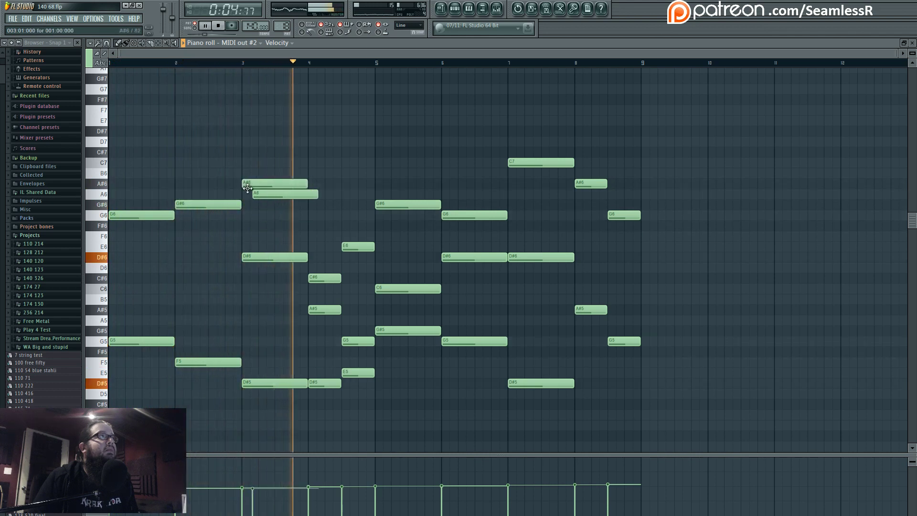
right_click(273, 258)
drag(267, 384, 266, 316)
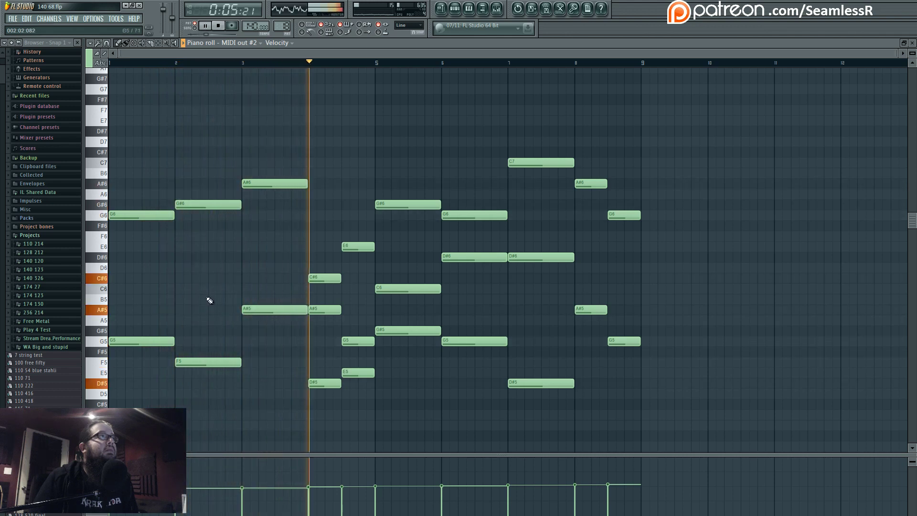
- Raise bar 3's upper note to C7 and its lower note to C6, replaying the passage from bar 2
drag(256, 182, 257, 160)
click(243, 62)
click(171, 63)
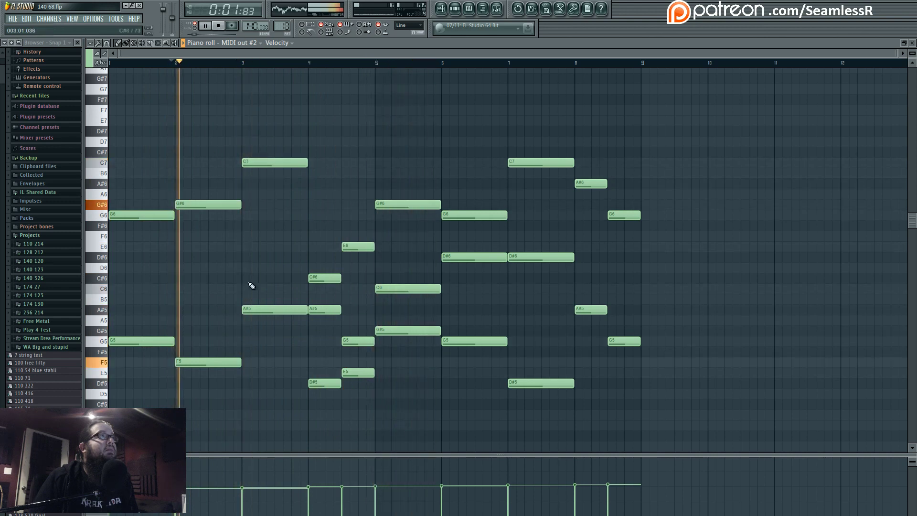
drag(255, 308, 253, 287)
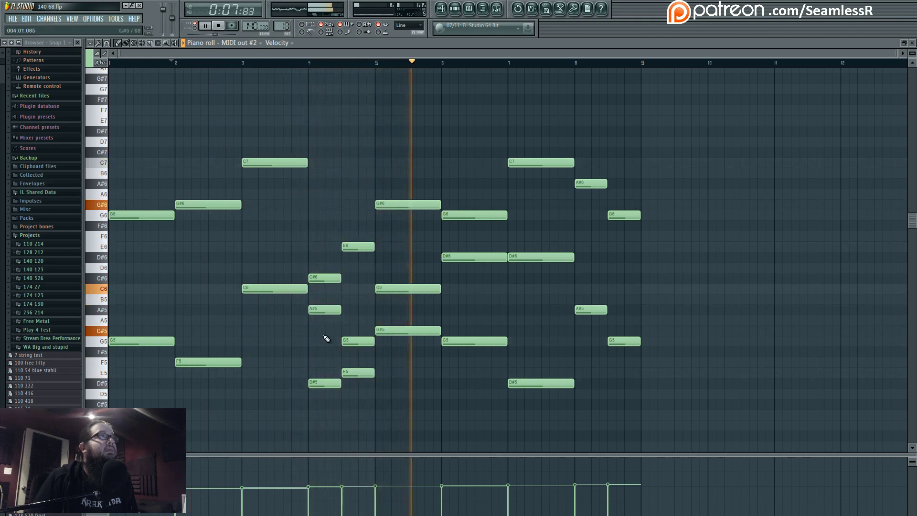
- Add a half-bar A#6 on top of bar 4's first chord and delete the D#5 notes from bars 4 and 7
click(314, 205)
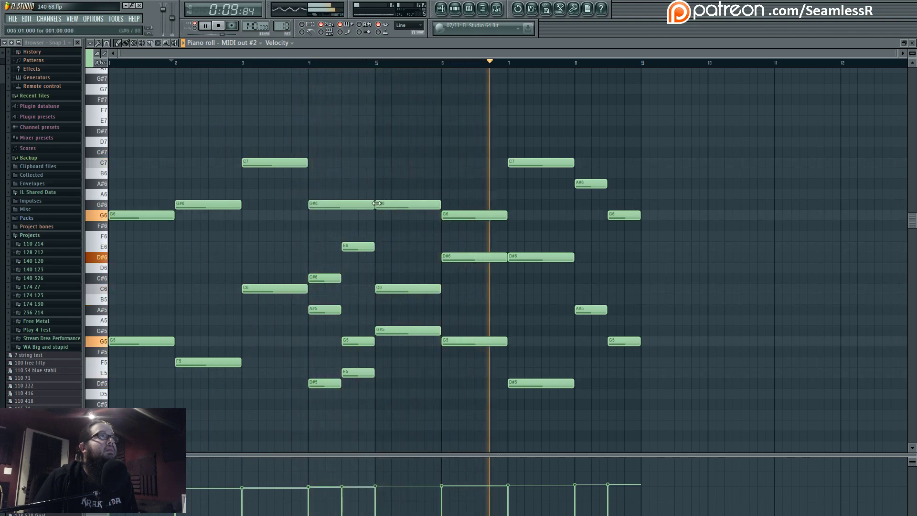
drag(371, 205, 325, 183)
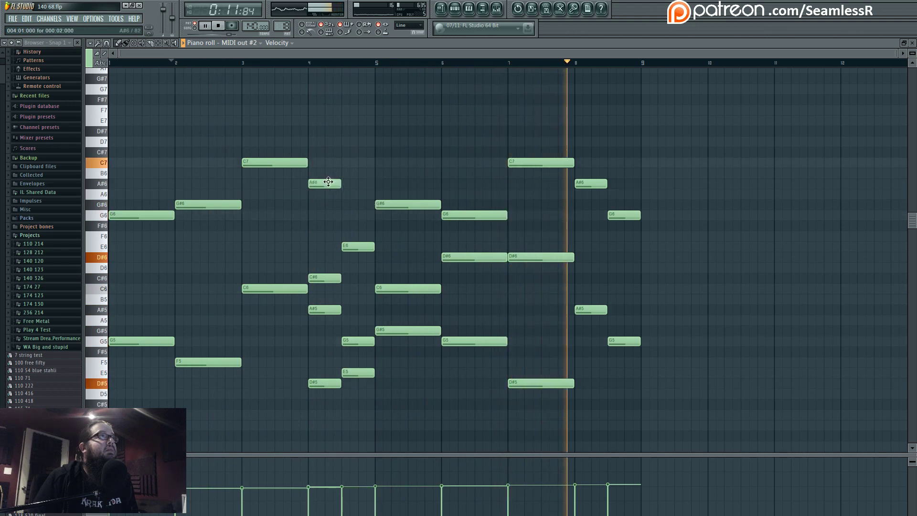
right_click(319, 383)
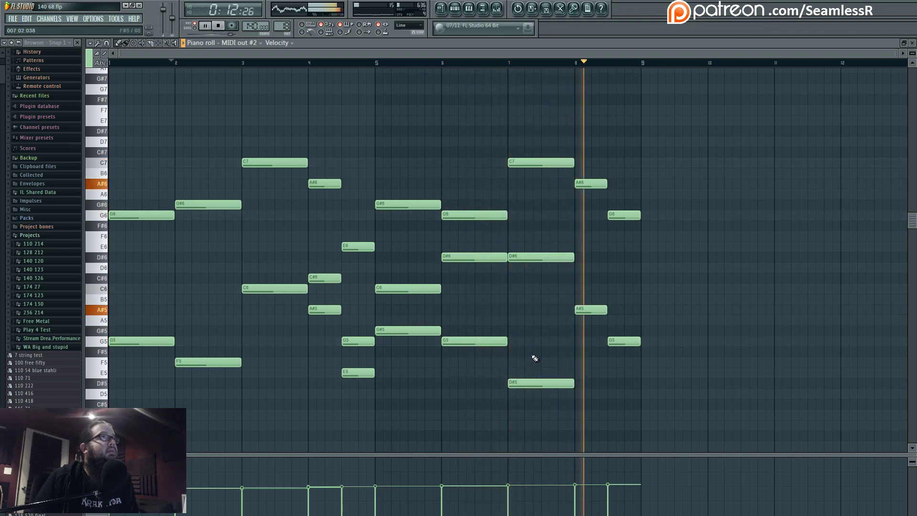
right_click(539, 383)
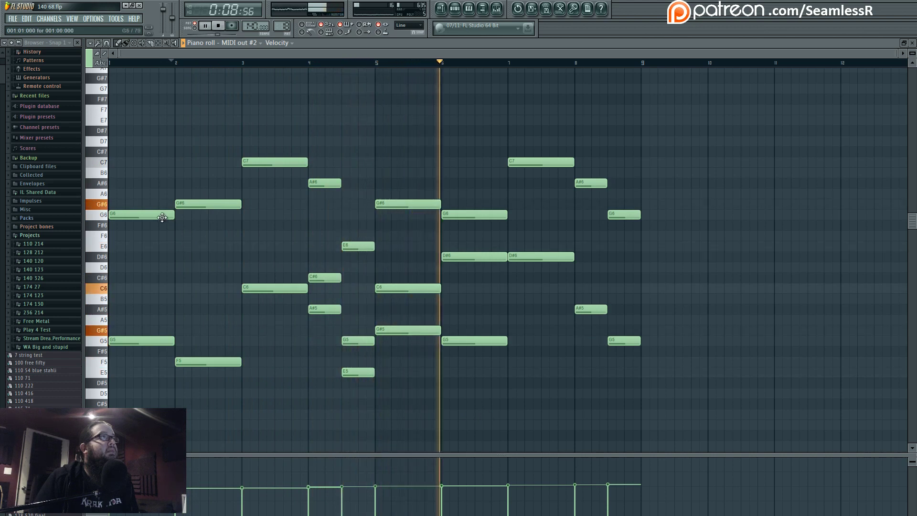
- Revoice bar 1's high notes as G#6 and C6, and set all note velocities to one even level
drag(161, 217, 156, 291)
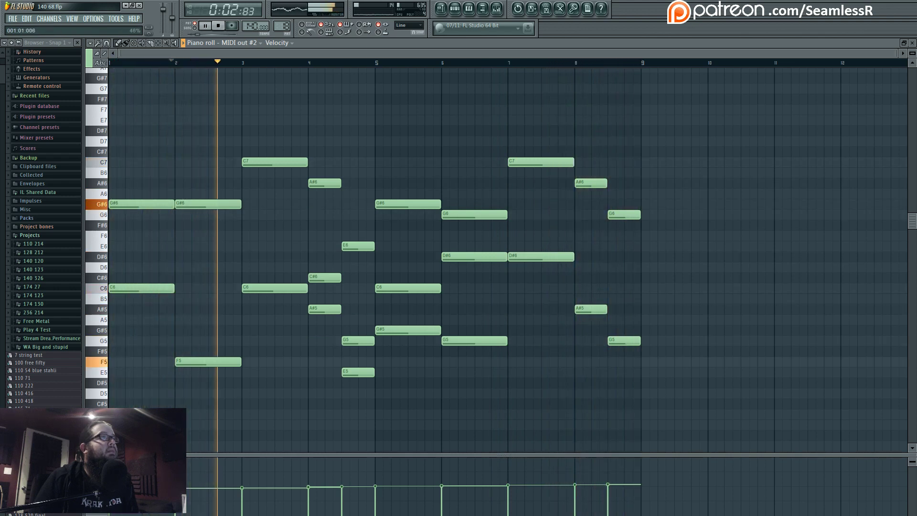
drag(112, 488, 677, 489)
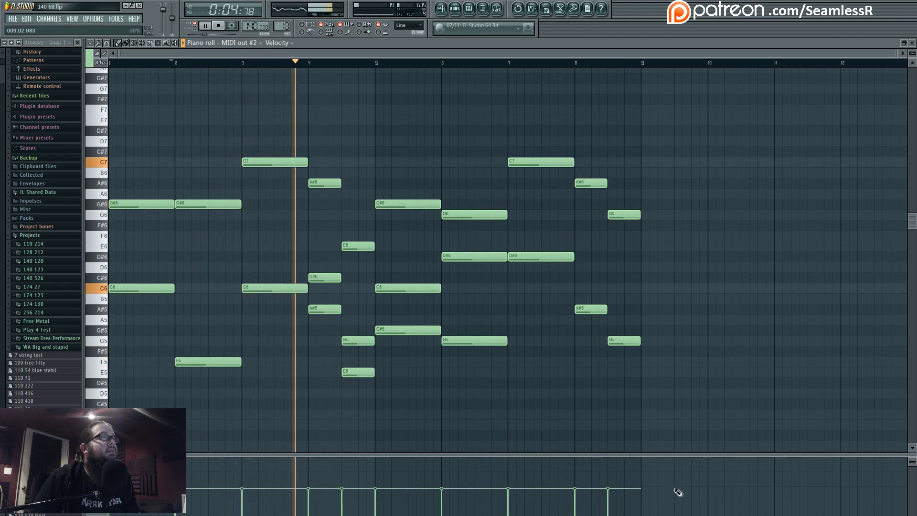
- Examine the low chord notes against the high voicings across all eight bars during playback
scroll(526, 425, down, 9)
drag(165, 178, 656, 387)
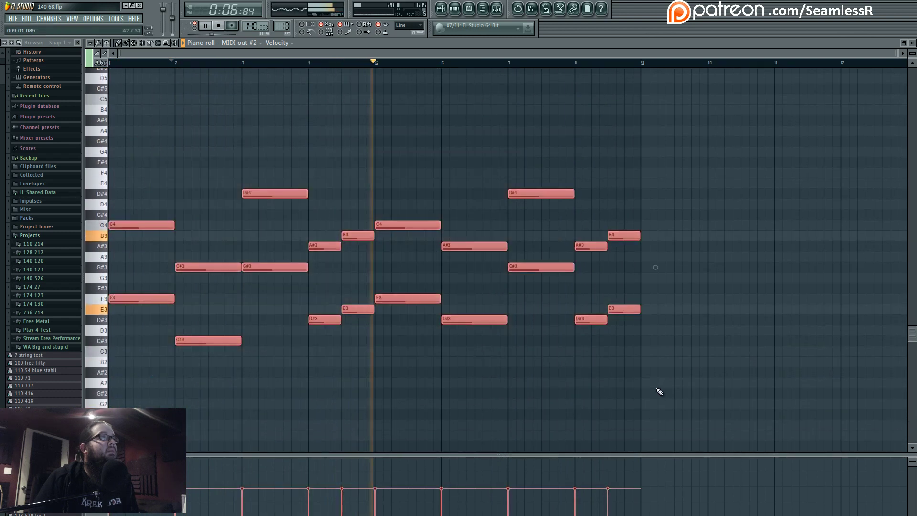
click(419, 395)
scroll(430, 396, up, 3)
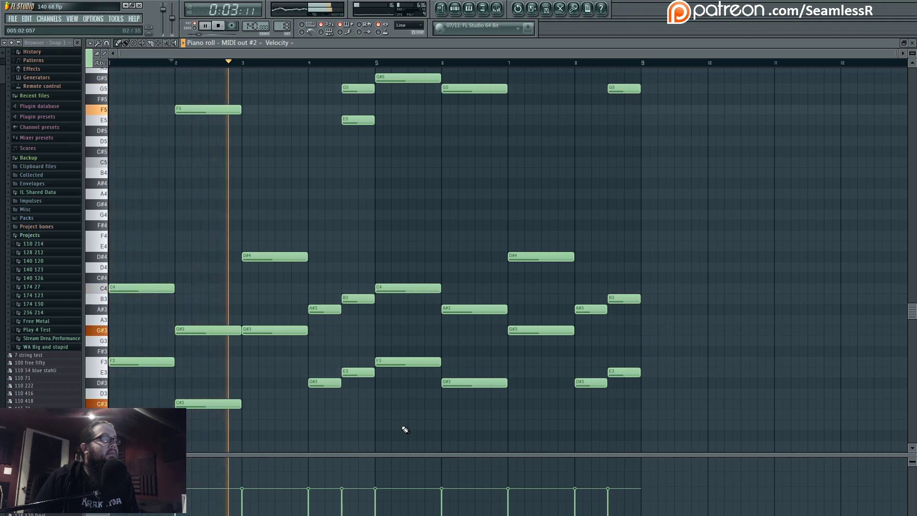
scroll(404, 429, up, 3)
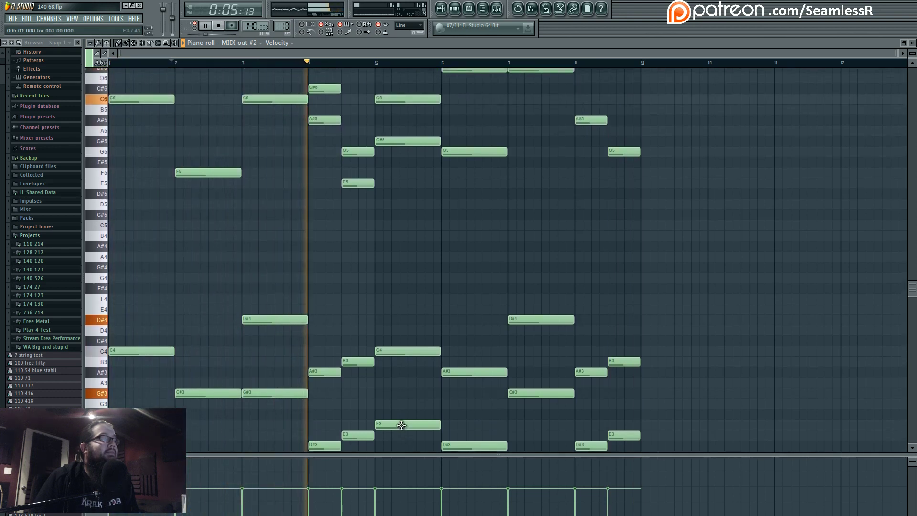
scroll(401, 425, down, 3)
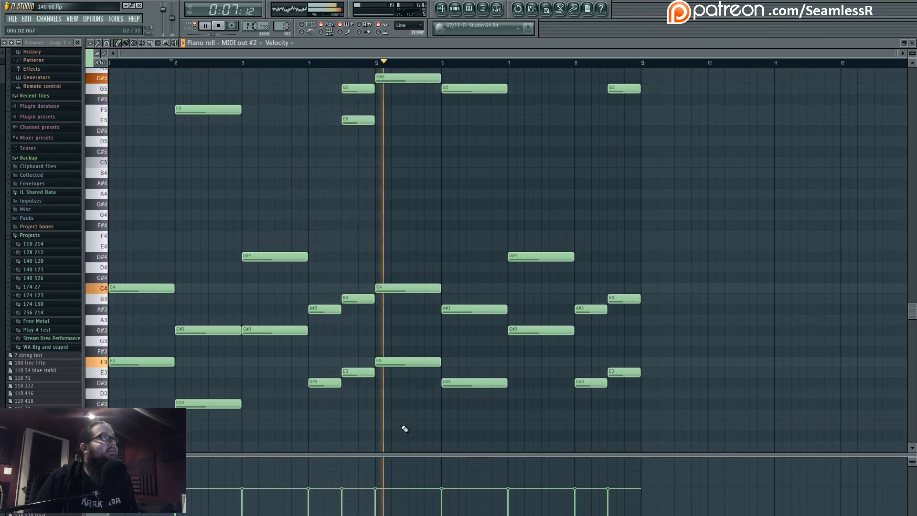
scroll(405, 429, up, 10)
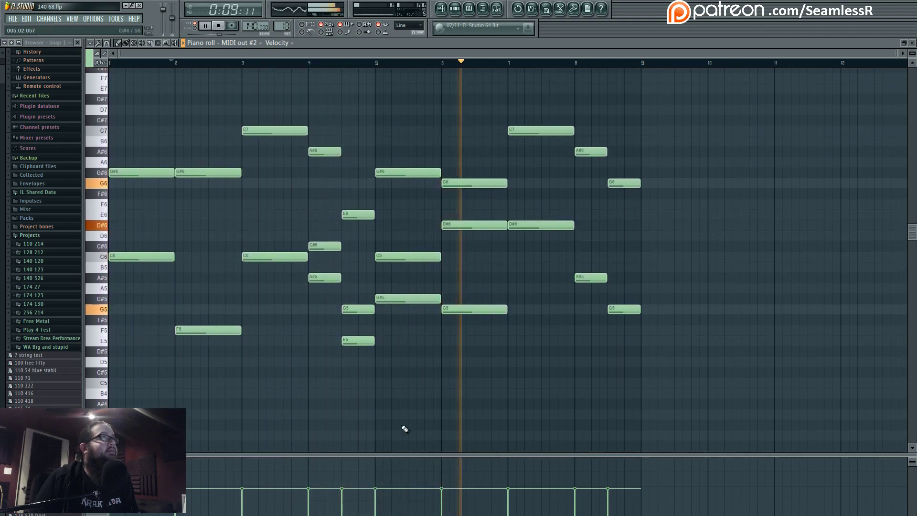
scroll(419, 410, down, 10)
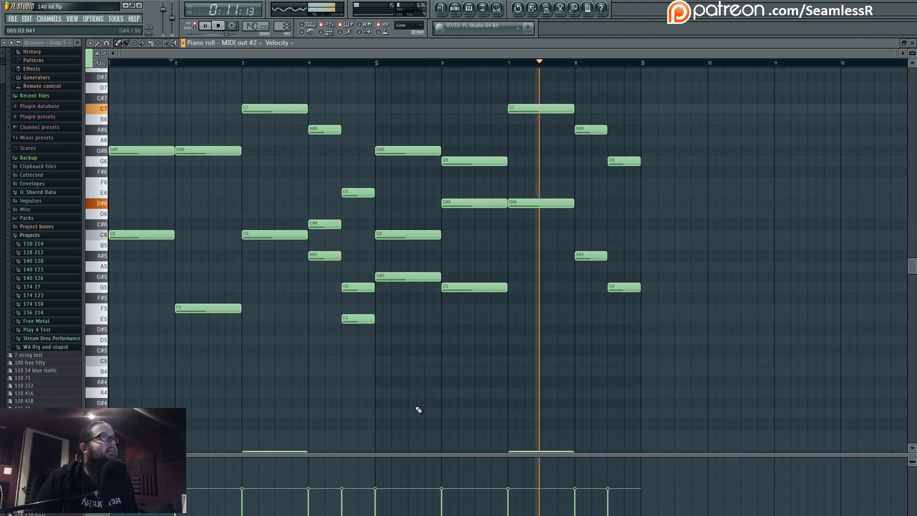
scroll(419, 410, down, 1)
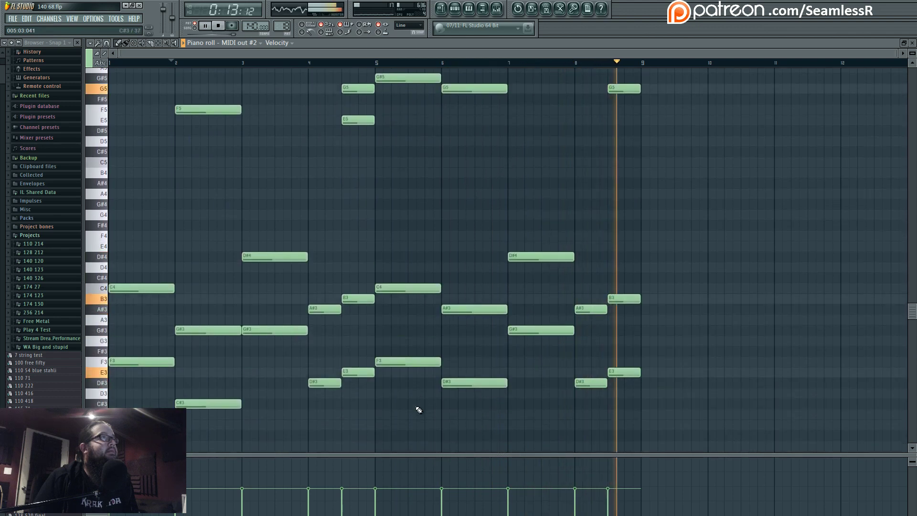
scroll(417, 410, up, 9)
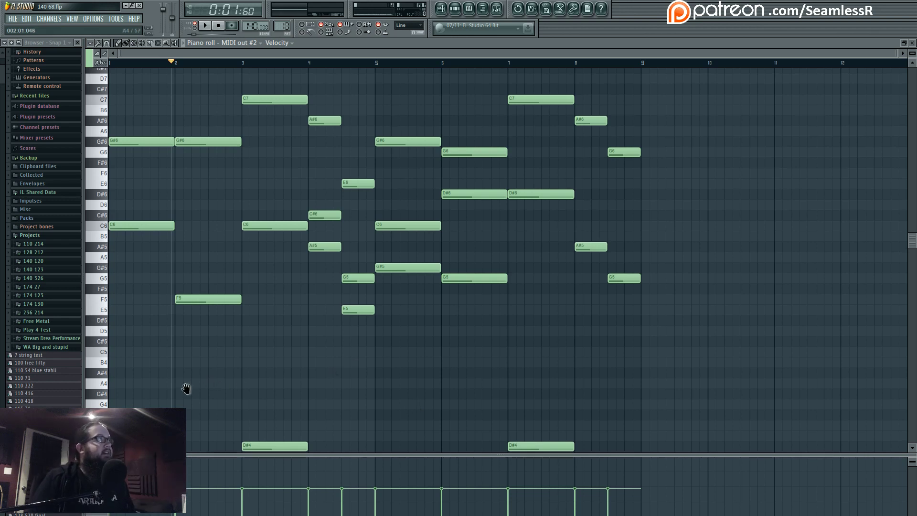
scroll(185, 385, up, 1)
scroll(138, 381, down, 8)
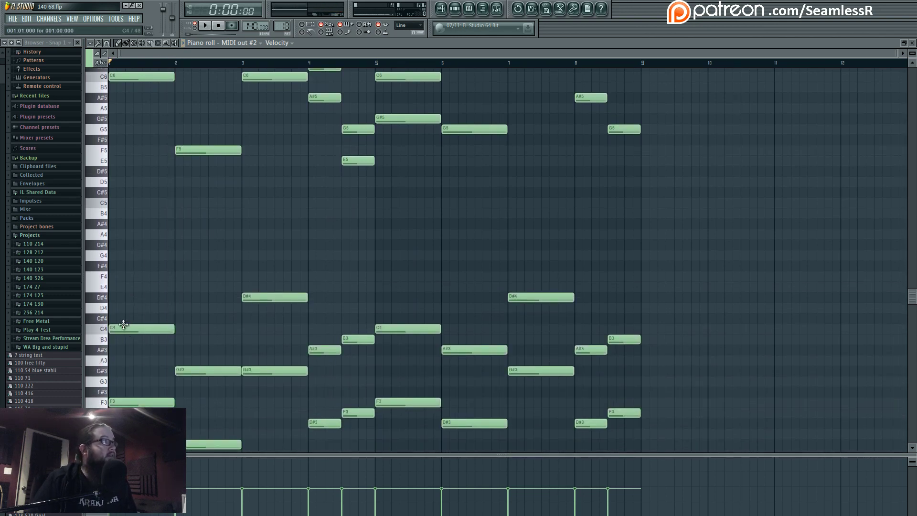
scroll(125, 333, up, 9)
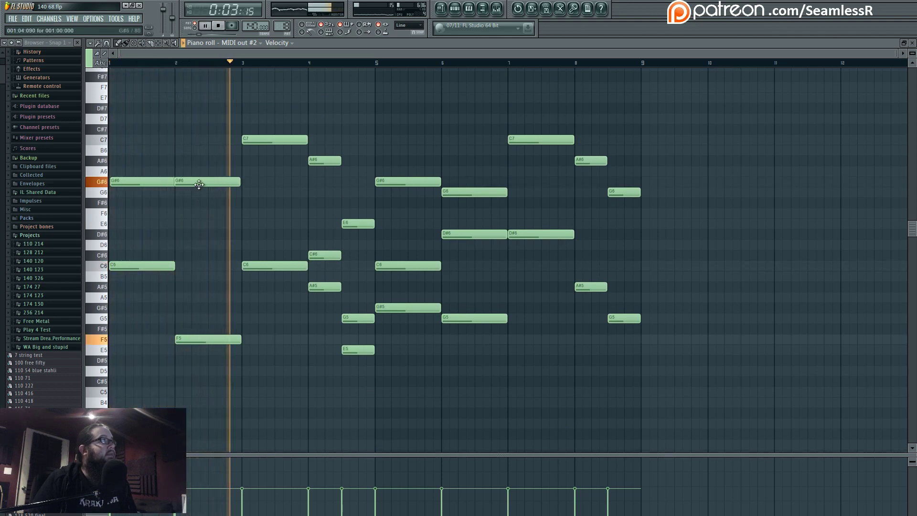
- Shift bar 2's F5 slightly late to start at 2:01:006, keeping its one-bar duration
key(space)
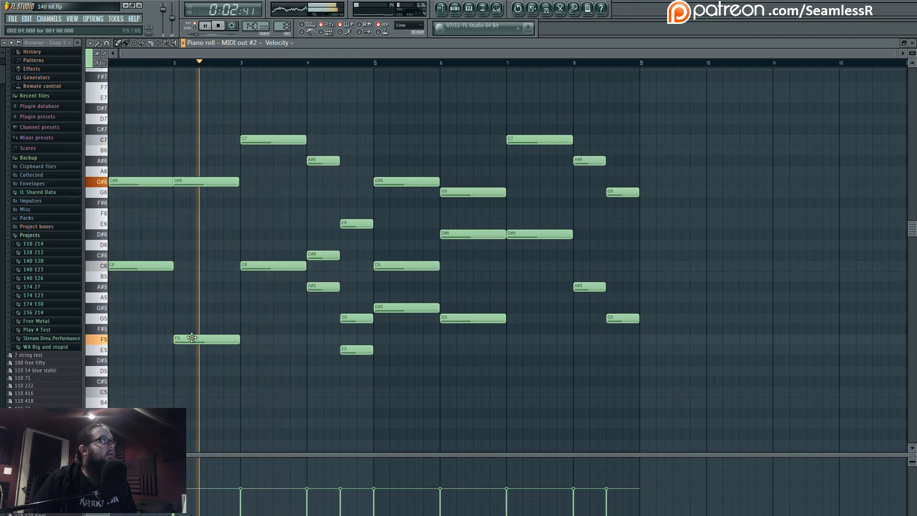
drag(191, 338, 195, 341)
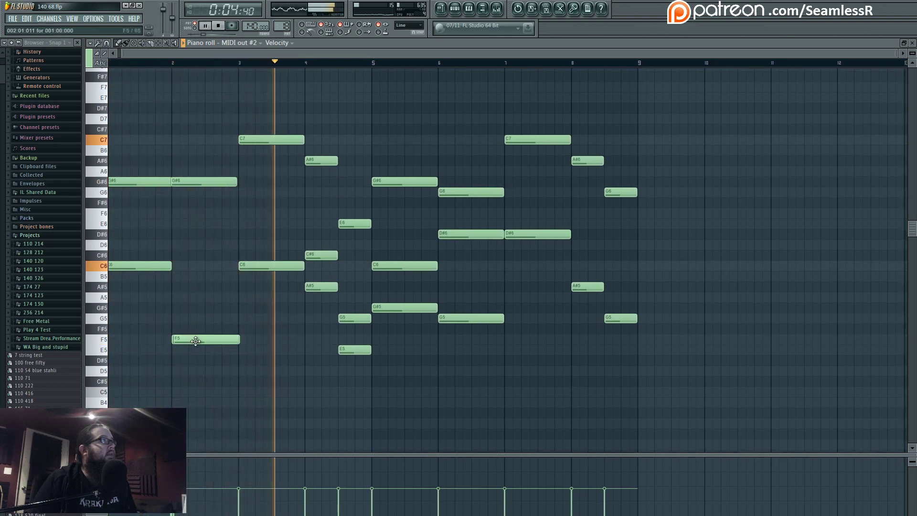
double_click(195, 341)
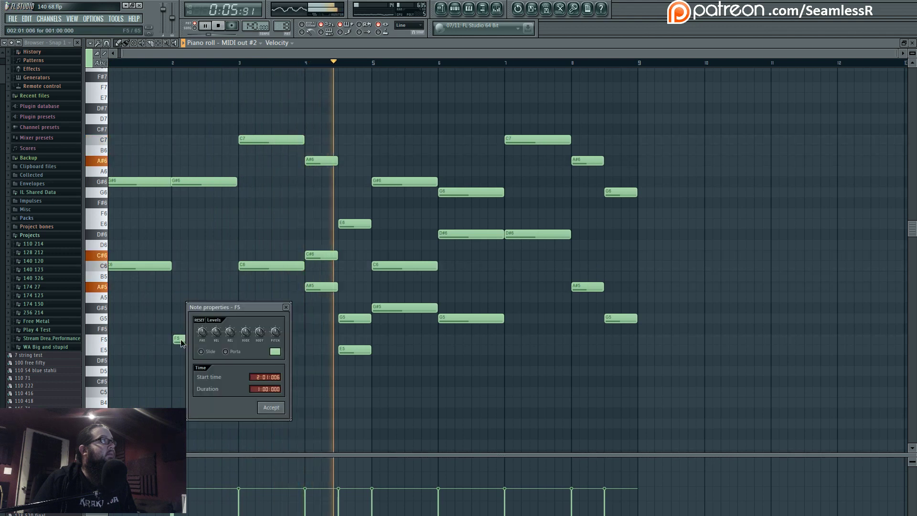
click(287, 307)
- Fine-tune the timing of bar 2's G#6 so it starts just ahead of the bar line
scroll(302, 338, up, 4)
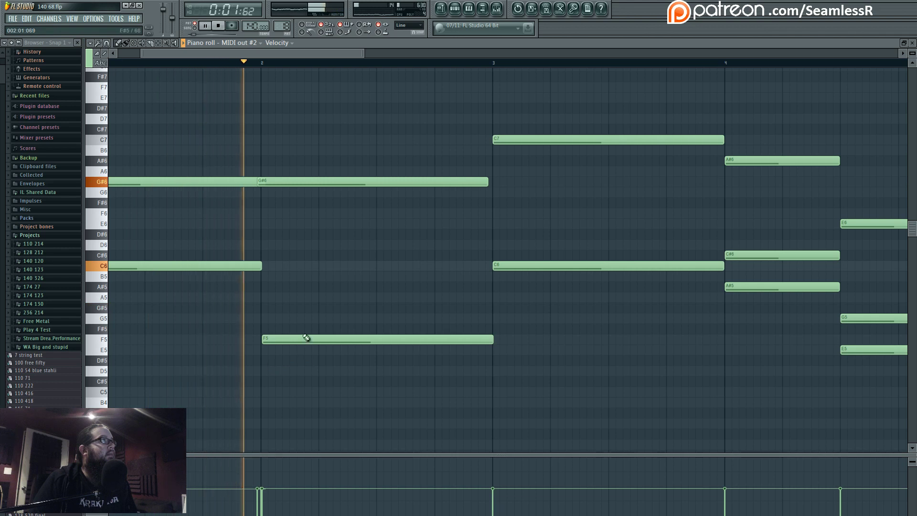
click(327, 172)
right_click(328, 172)
drag(335, 181, 338, 181)
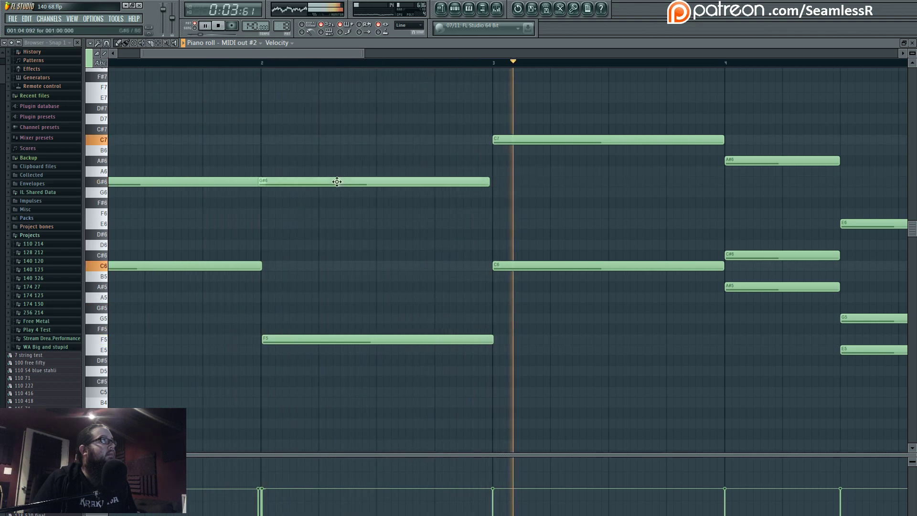
drag(305, 235, 388, 238)
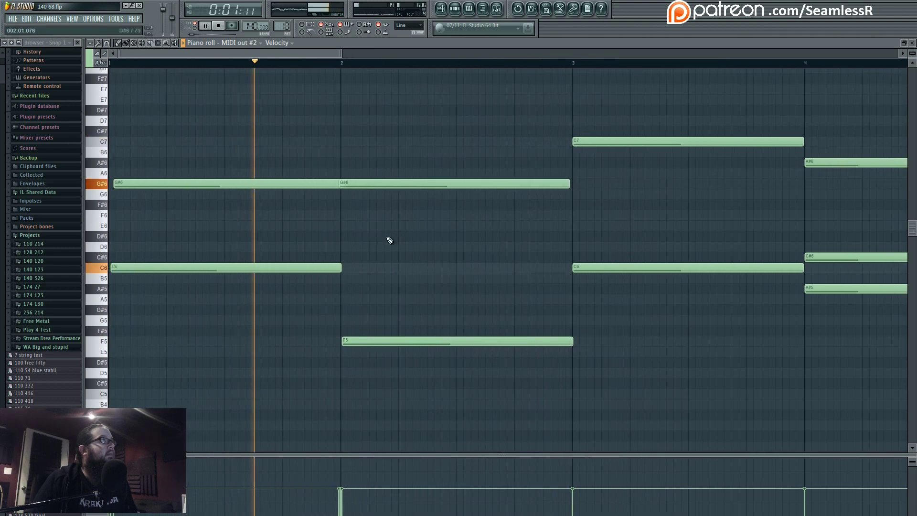
- Offset bar 3's C7 slightly late and its C6 slightly early, replaying the passage from bar 2
drag(443, 223, 433, 225)
drag(466, 162, 442, 211)
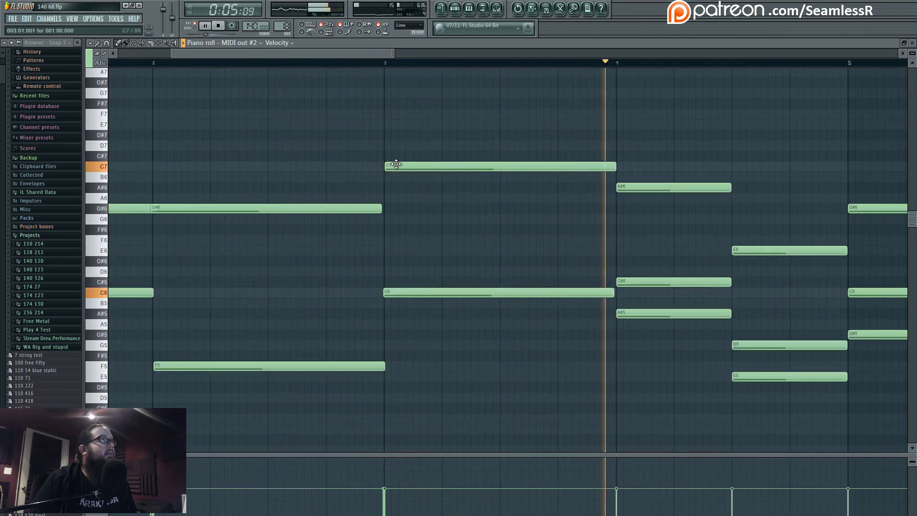
drag(395, 165, 396, 165)
click(363, 62)
click(328, 63)
- Shift bar 4's C#6 slightly late and its E6 slightly early, and nudge bar 5's G#6 slightly later
drag(566, 279, 398, 279)
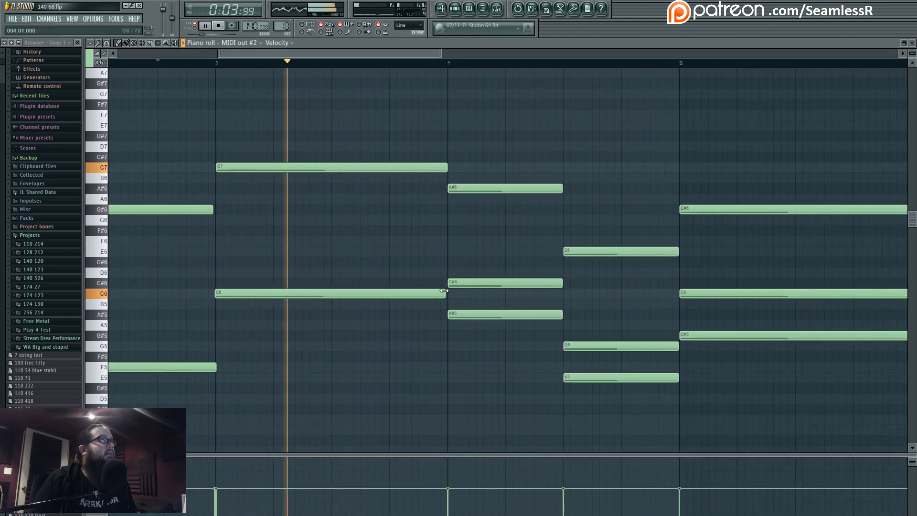
drag(463, 282, 465, 283)
drag(605, 260, 480, 256)
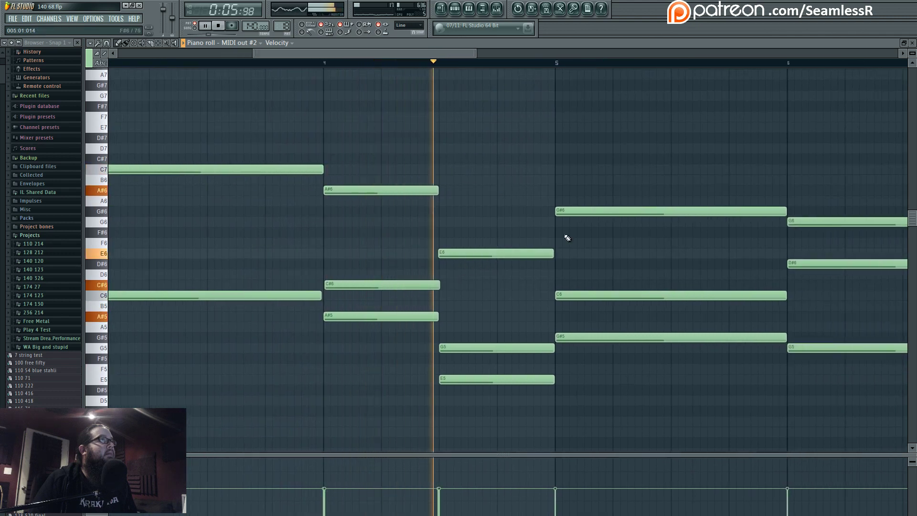
drag(574, 208, 576, 209)
- Nudge bar 6's D#6 slightly earlier and bar 7's C7 slightly later, off the grid
drag(777, 291, 517, 295)
drag(556, 271, 555, 271)
drag(658, 291, 368, 299)
drag(506, 186, 508, 186)
drag(646, 273, 370, 278)
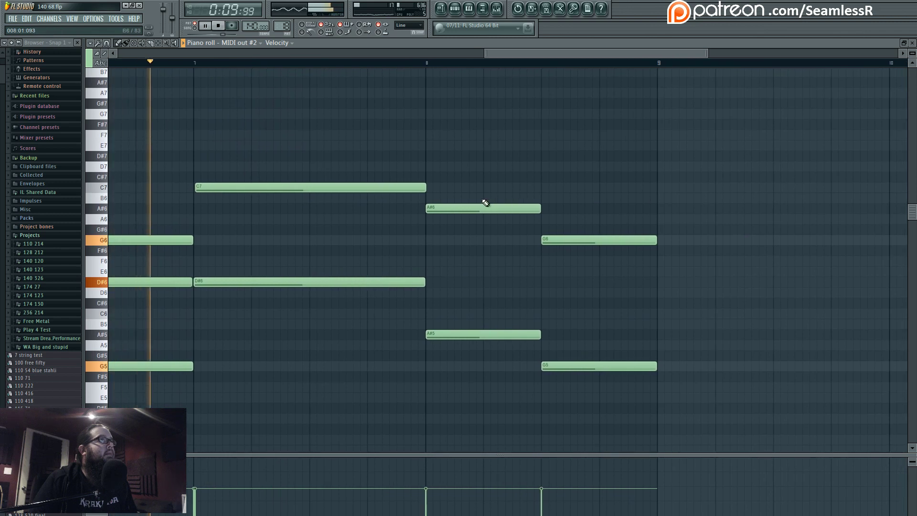
- Adjust the timing of bar 8's final G6 by a tiny amount, keeping its end within bar 8
drag(569, 241, 571, 242)
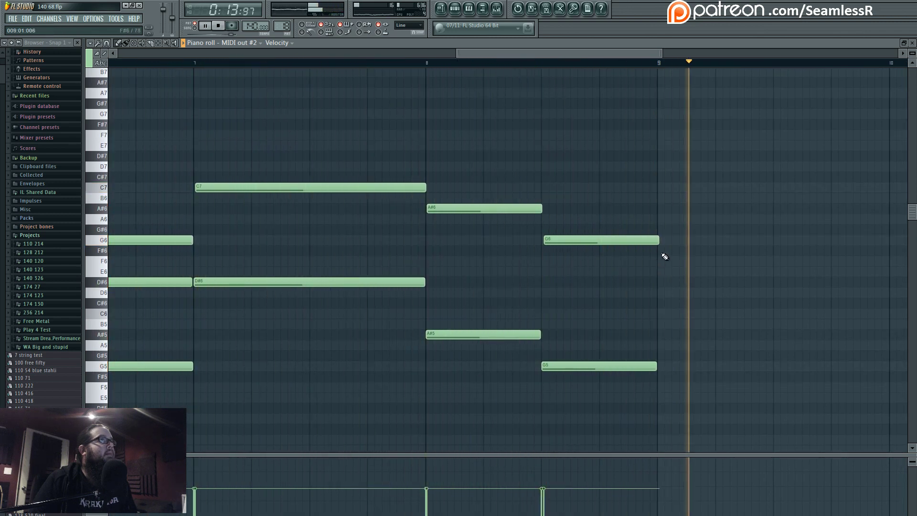
click(663, 243)
drag(662, 243, 648, 244)
- Nudge the timing of the low-register notes in Pattern 18's bars 1 to 3 by a tiny amount, off the grid
scroll(622, 319, down, 9)
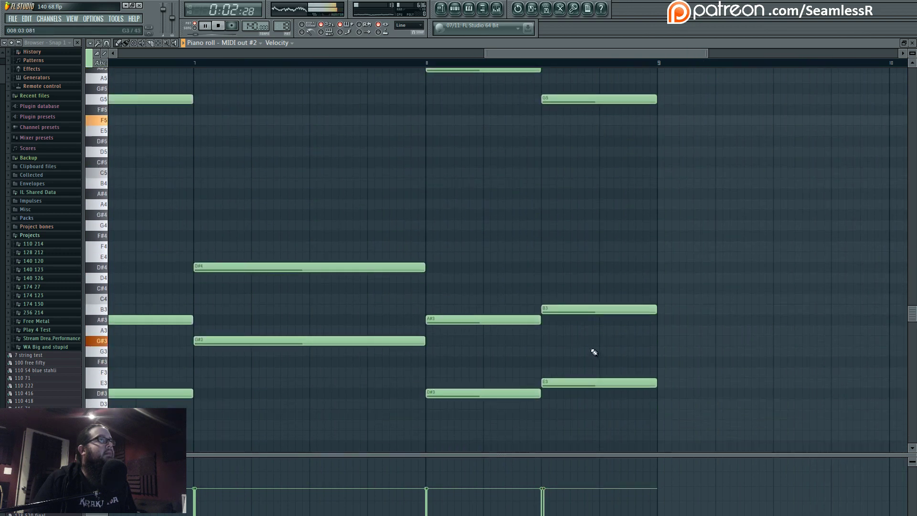
drag(514, 312, 726, 315)
scroll(525, 319, down, 2)
drag(279, 323, 647, 290)
scroll(239, 336, down, 4)
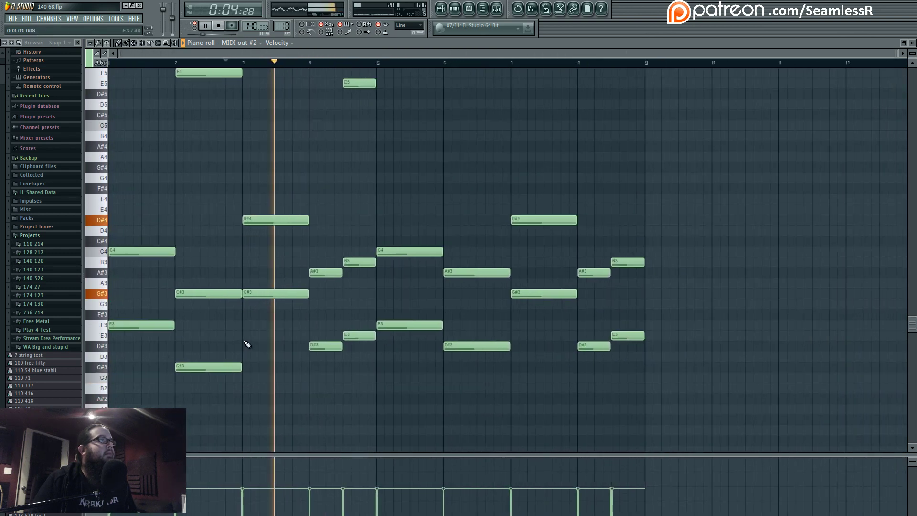
key(space)
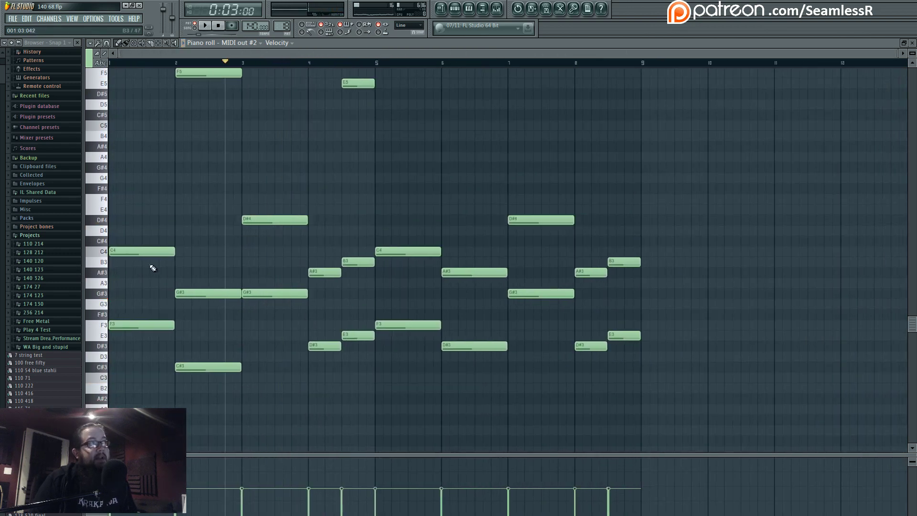
drag(138, 196, 261, 393)
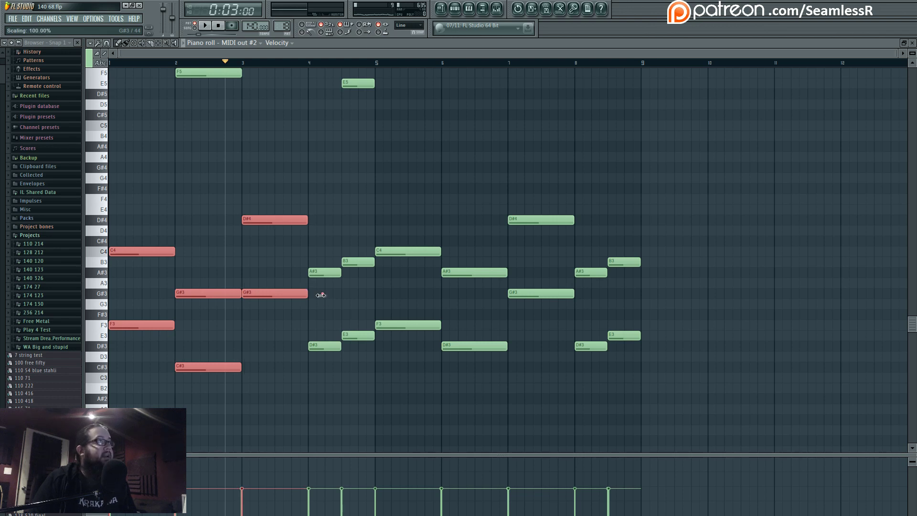
click(357, 293)
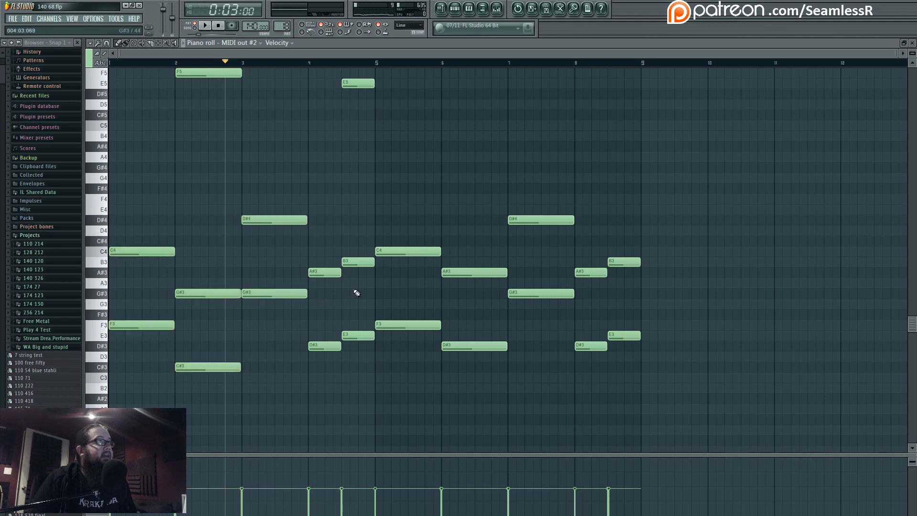
- Slightly stretch or shift overlapping groups of low-register notes in bars 4 to 8 so their starts and ends vary
drag(323, 237, 536, 267)
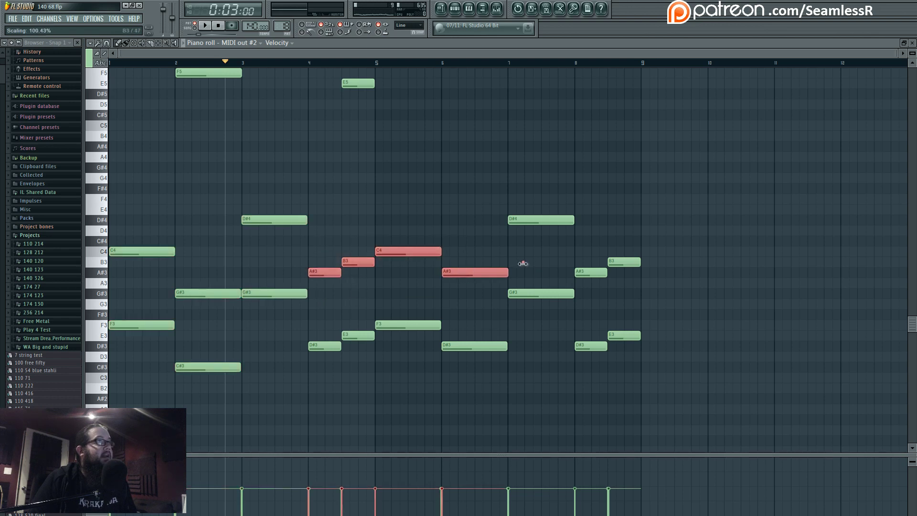
drag(352, 273, 554, 365)
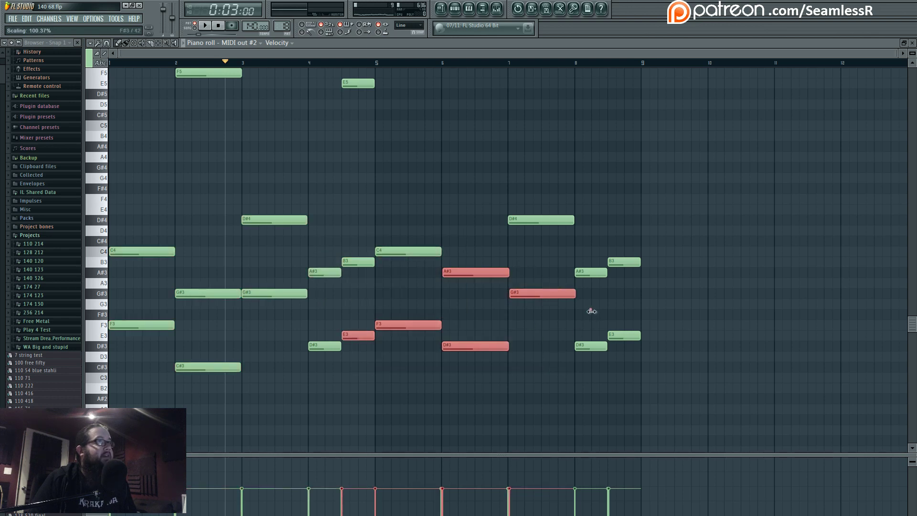
drag(496, 213, 636, 330)
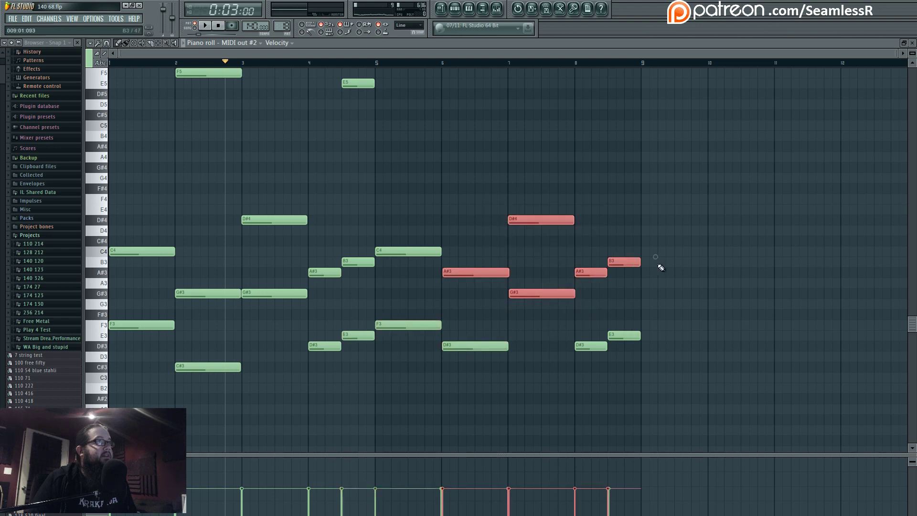
click(603, 346)
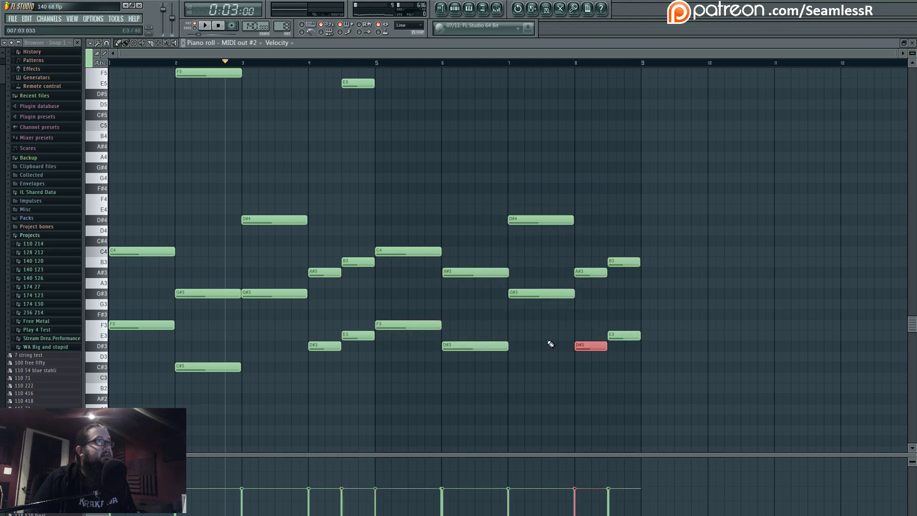
drag(306, 245, 444, 354)
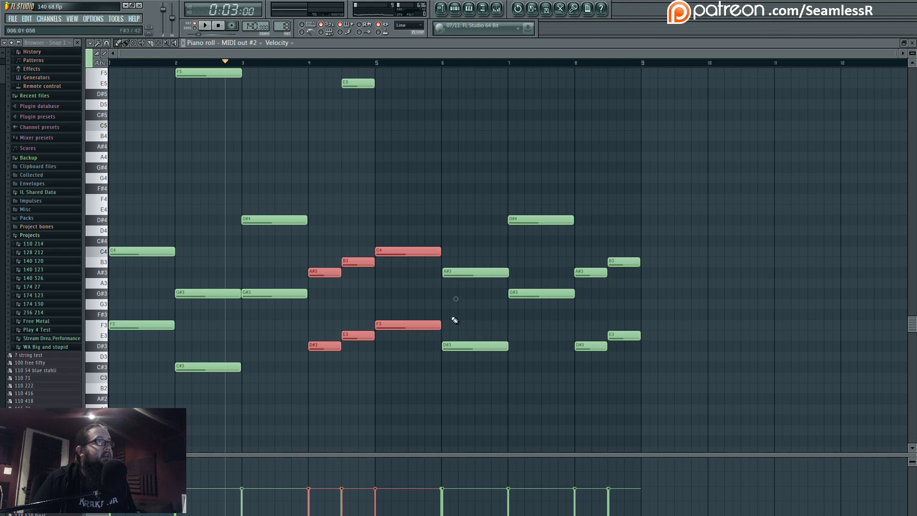
click(455, 320)
- Play back the revoiced chord pattern, return to the playlist and play the song from bar 46
key(space)
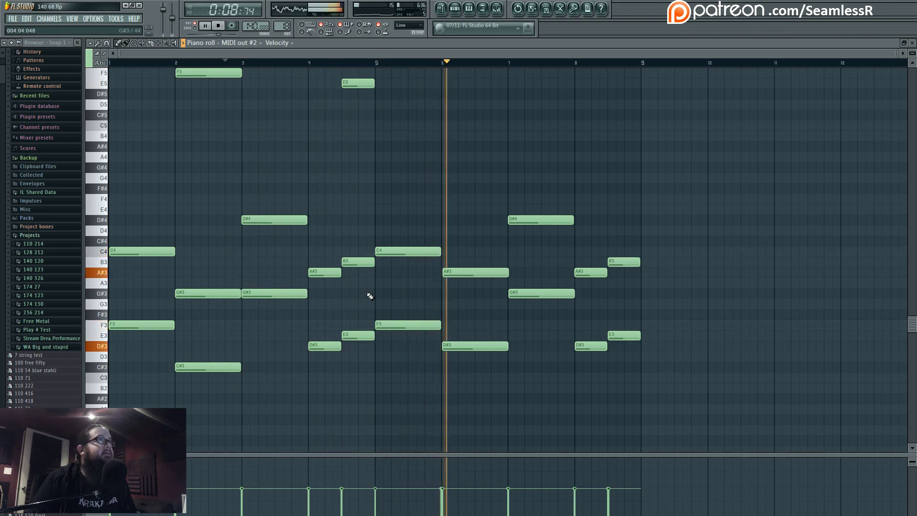
click(442, 8)
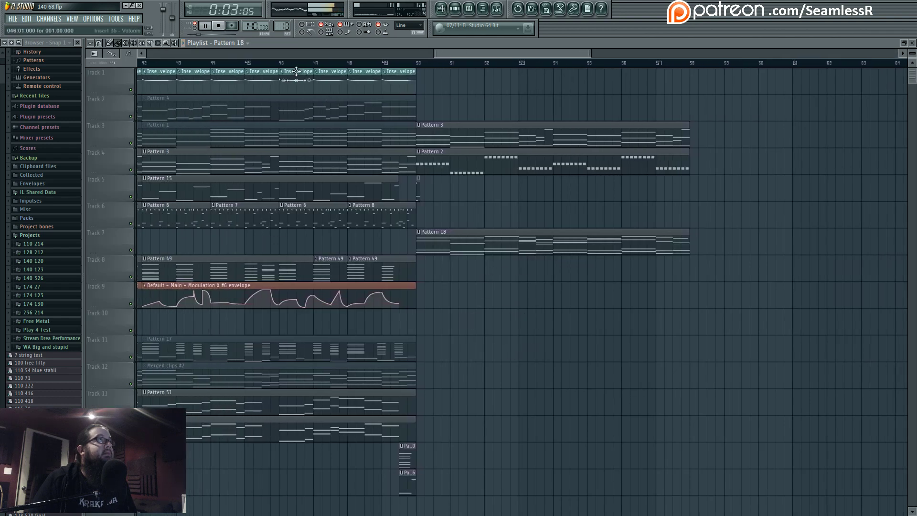
click(288, 63)
click(283, 63)
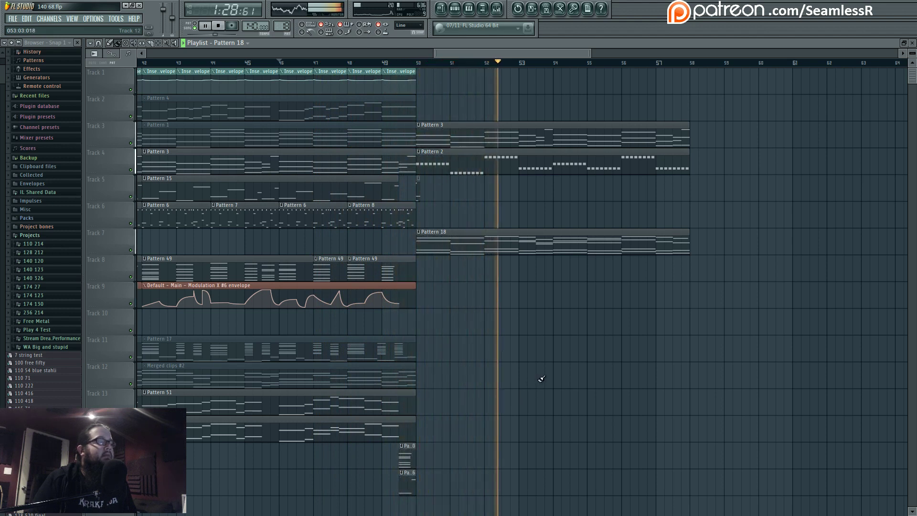
- In Pattern 2, raise the last two D#2 notes of bar 4 and of bar 8 to E2
drag(587, 307, 526, 282)
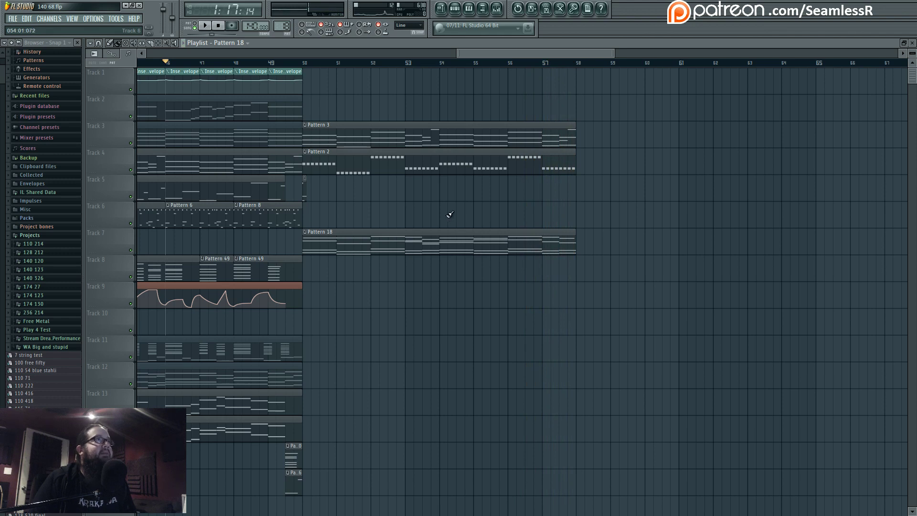
double_click(356, 165)
scroll(359, 176, down, 3)
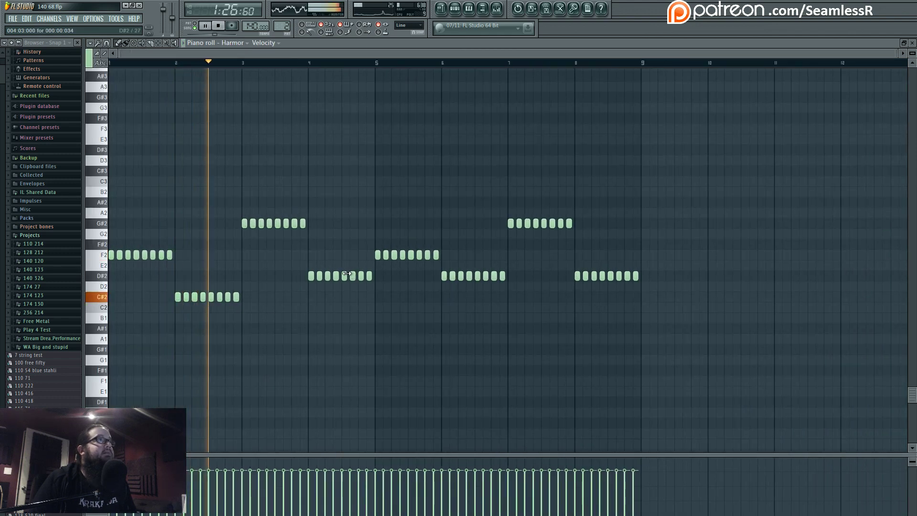
drag(346, 274, 369, 268)
ctrl+click(373, 291)
click(424, 287)
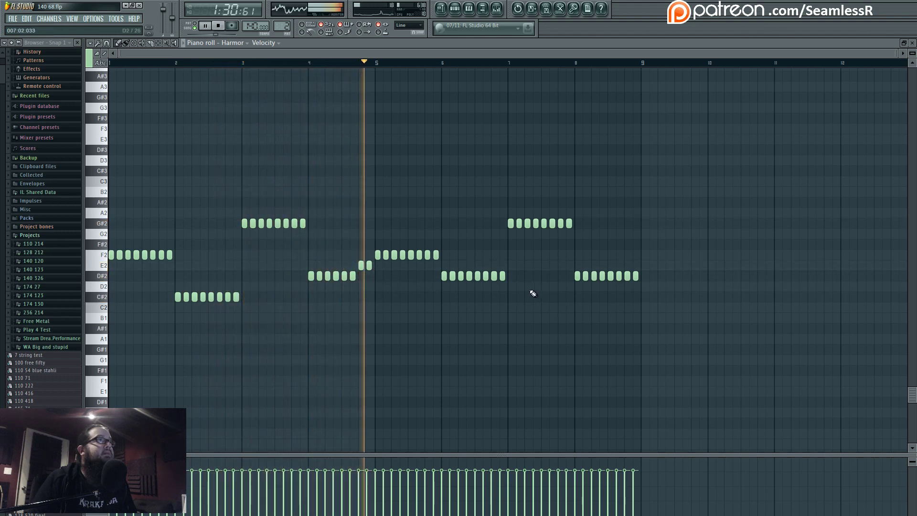
mouse_move(627, 274)
mouse_down()
mouse_move(637, 278)
mouse_move(637, 266)
mouse_up()
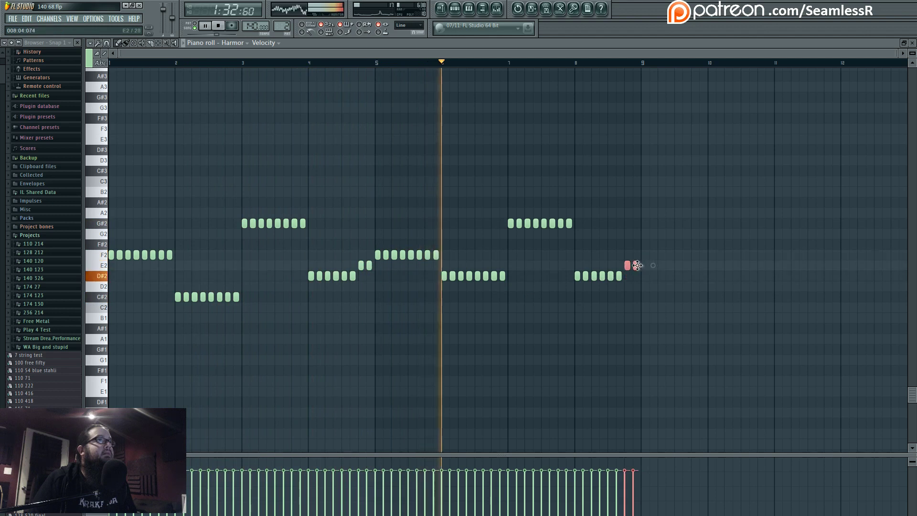
click(587, 340)
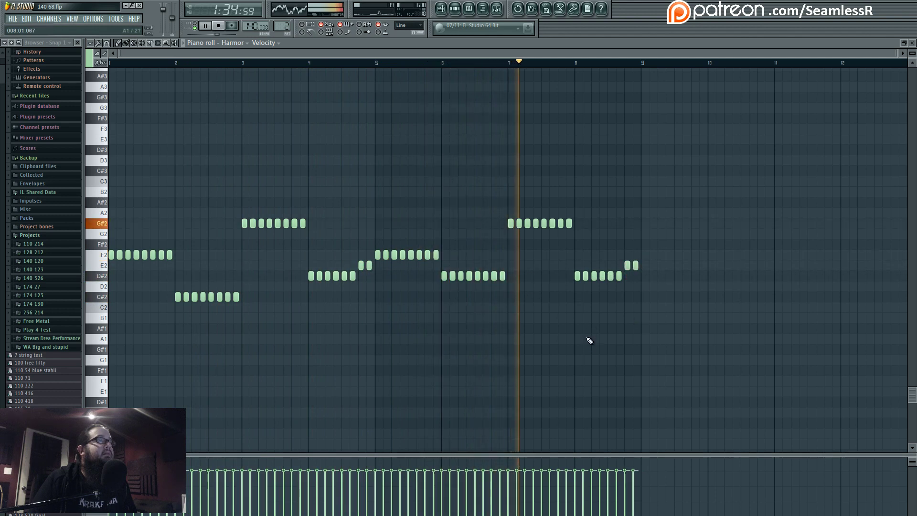
- Select bars 50 to 57 in the playlist and automate Harmor #2's Filter 1 frequency with a ramp rising from near minimum to near maximum
click(441, 9)
key(space)
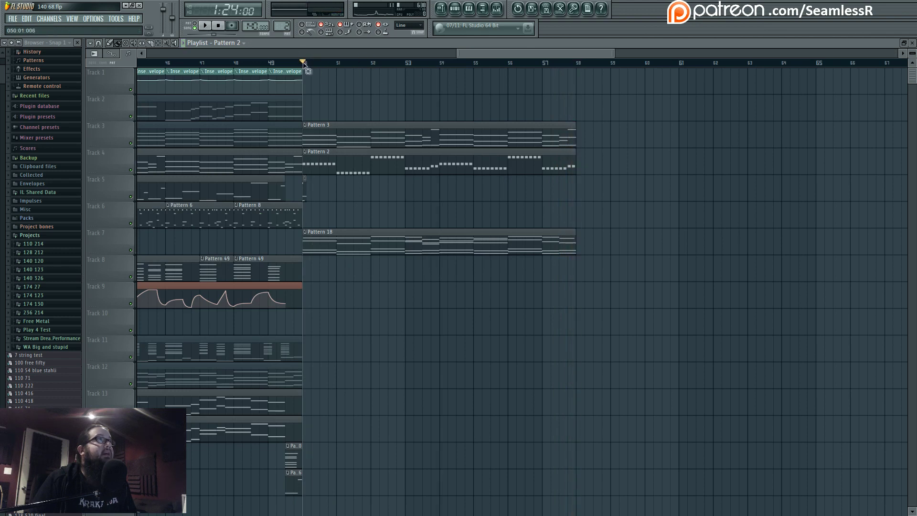
drag(303, 63, 567, 65)
click(455, 8)
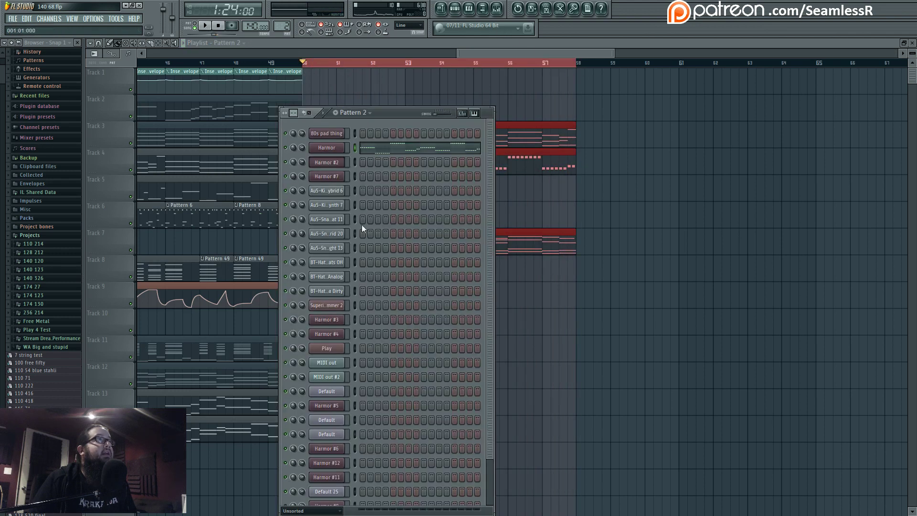
click(327, 162)
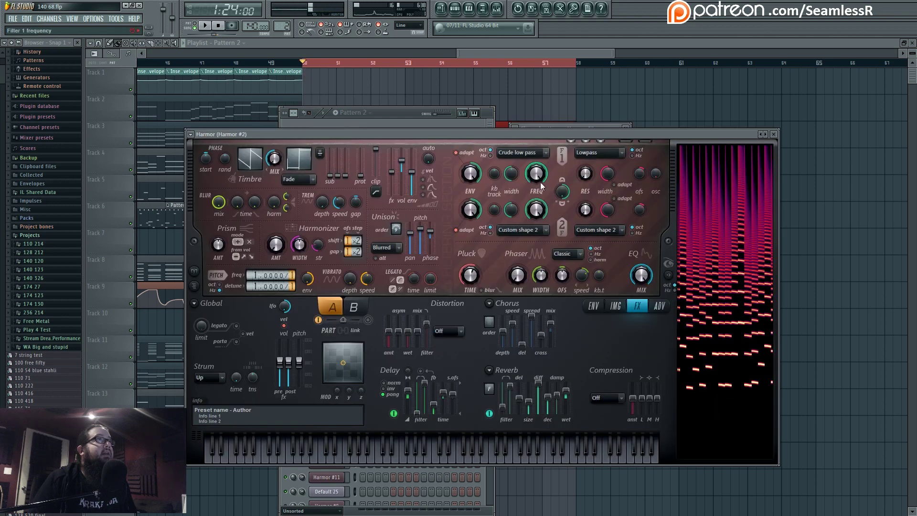
key(space)
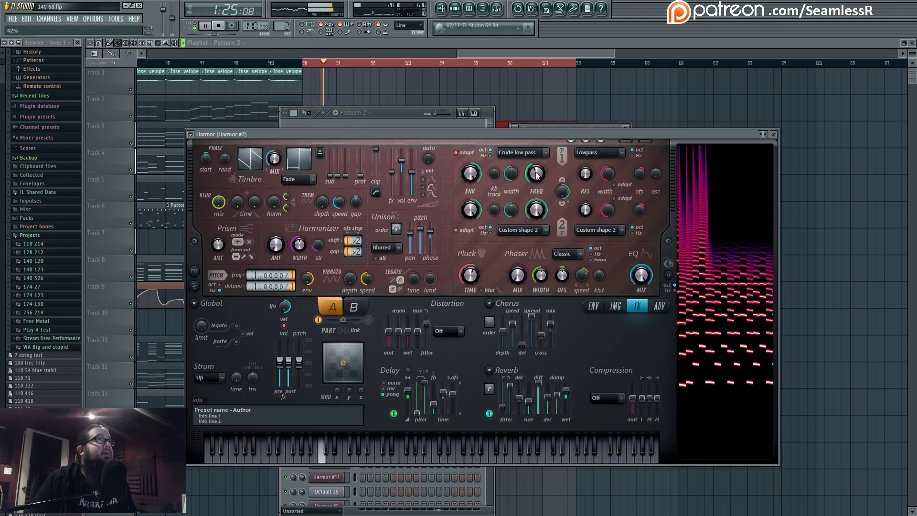
right_click(537, 176)
click(569, 256)
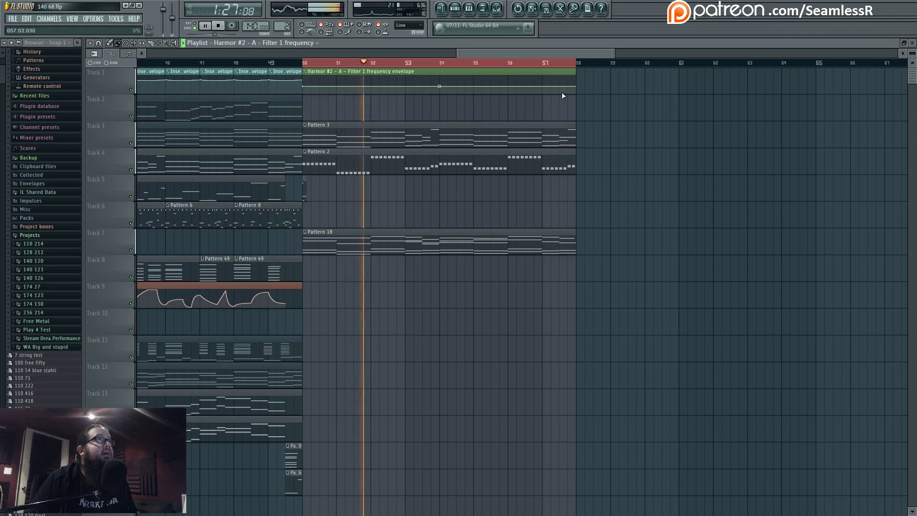
drag(580, 80, 577, 76)
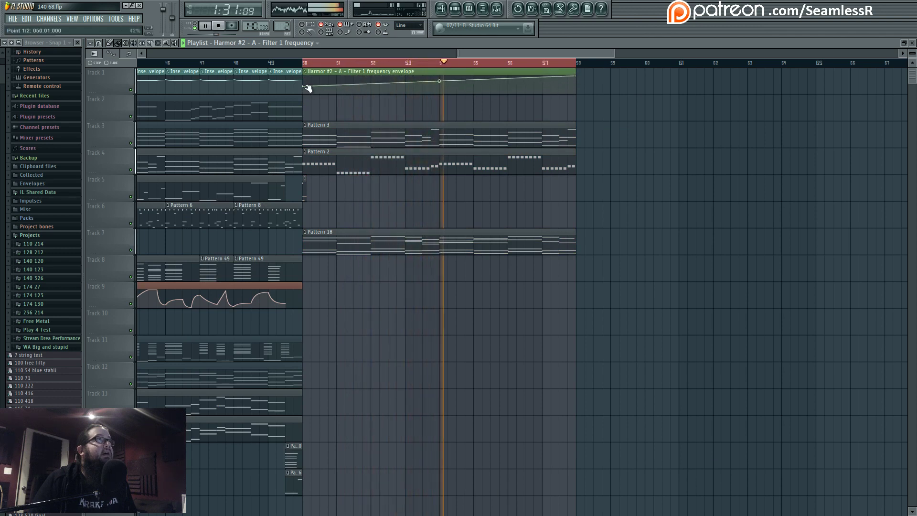
drag(308, 87, 301, 93)
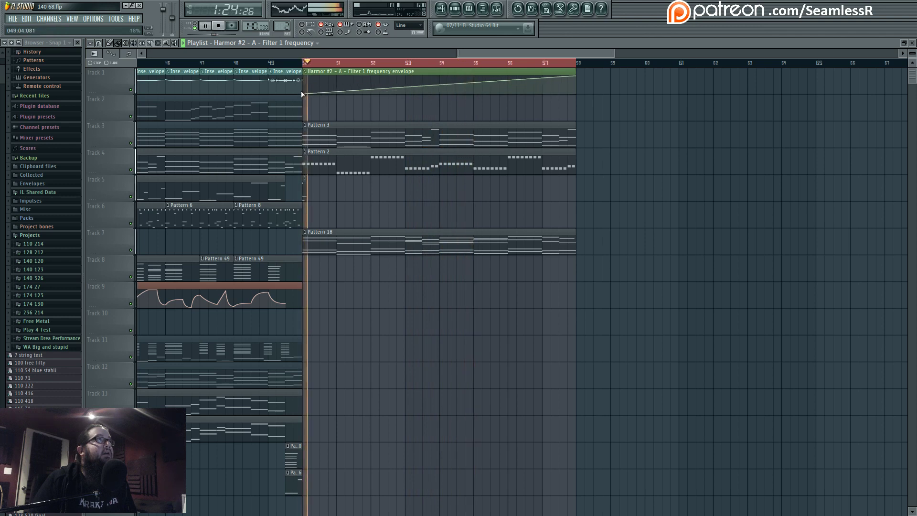
- Duplicate the Pattern 2 clip to bar 58 on the same track and make the bar 50 clip unique
mouse_move(327, 164)
mouse_down()
mouse_move(626, 164)
mouse_move(601, 164)
mouse_up()
click(306, 153)
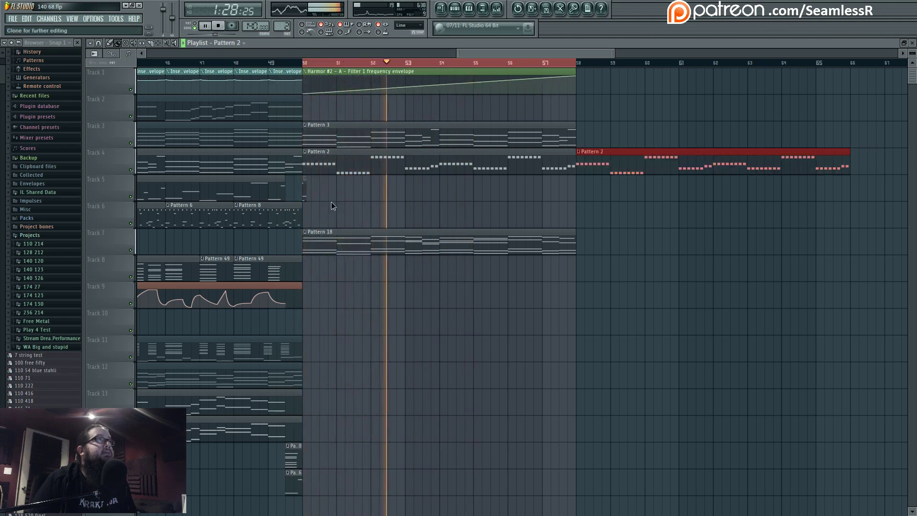
click(331, 202)
- In the unique bar 50 clip, shape the Harmor note velocities into a gentle rise across all eight bars, starting near mid level
double_click(345, 171)
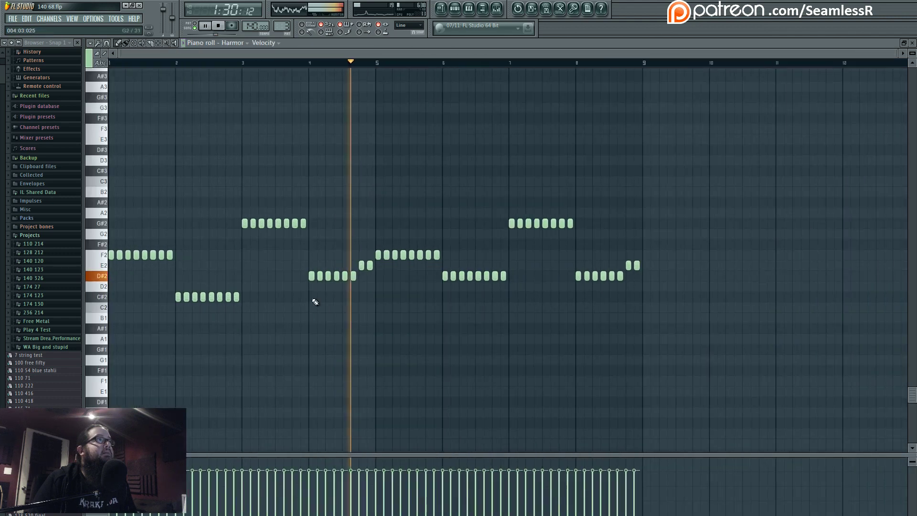
mouse_move(111, 512)
mouse_down()
mouse_move(639, 487)
mouse_move(640, 472)
mouse_up()
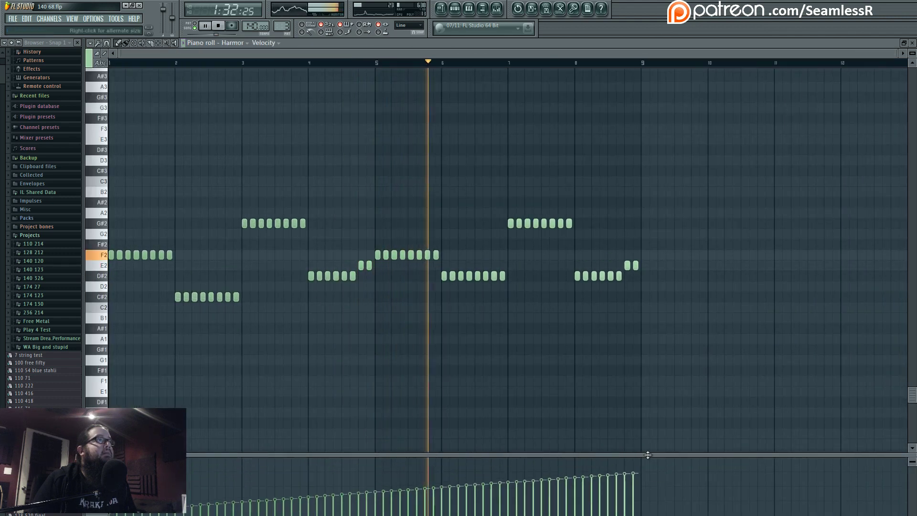
click(121, 64)
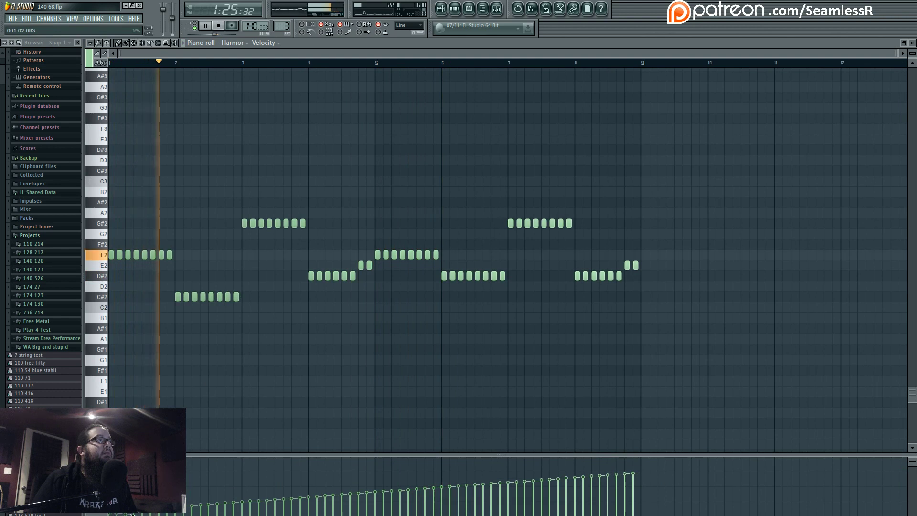
drag(109, 515, 347, 515)
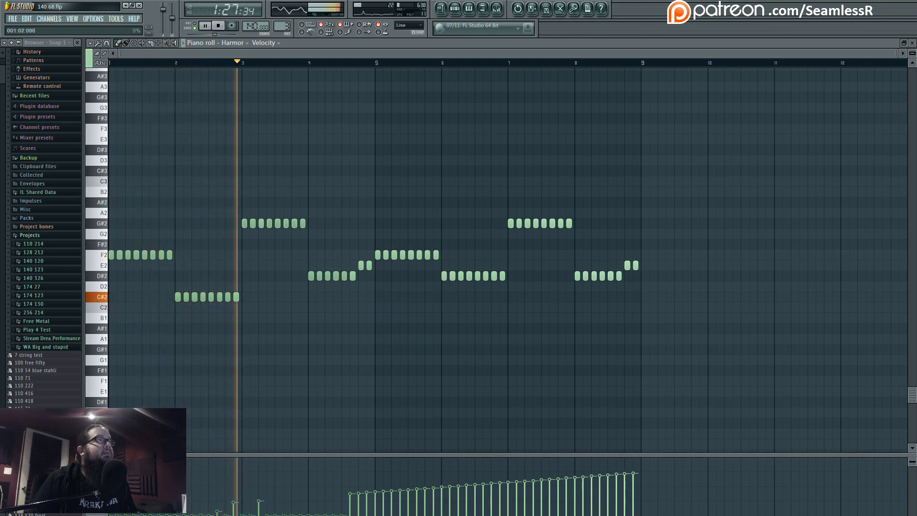
drag(194, 515, 385, 515)
drag(110, 497, 403, 493)
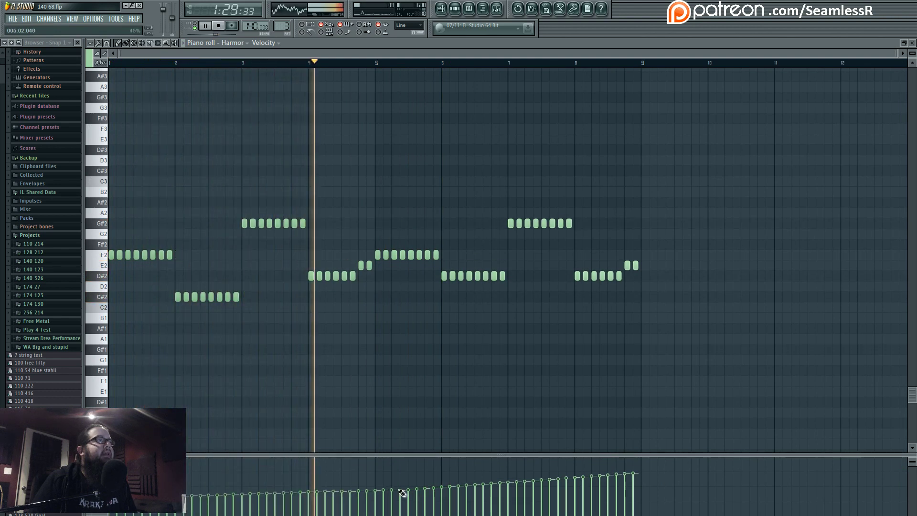
- Open the Harmor channel's synth, adjust its pluck time and lower the Filter 1 frequency to 0% during playback
key(space)
click(456, 8)
click(326, 145)
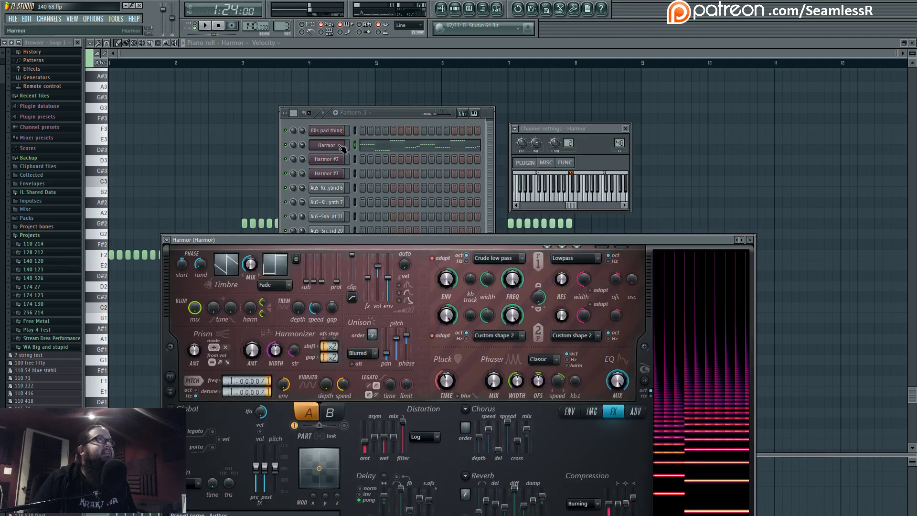
key(space)
drag(450, 381, 450, 361)
drag(513, 279, 513, 362)
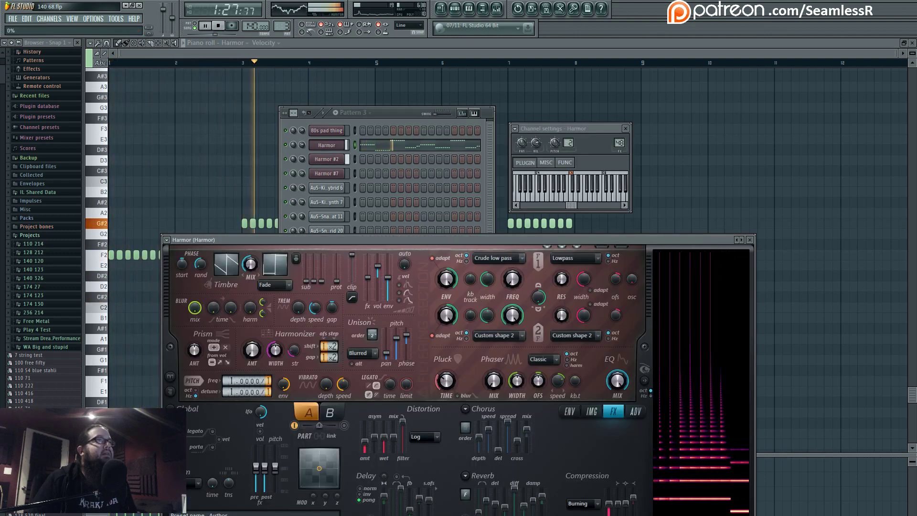
- Create an automation clip for Harmor's Filter 1 frequency over bars 50 to 57 and raise its end point into a ramp
right_click(516, 283)
click(556, 363)
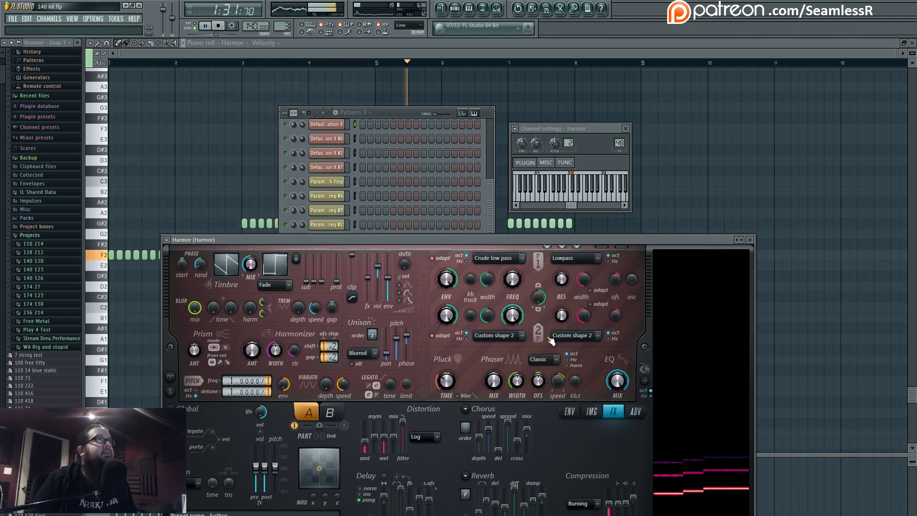
drag(577, 118, 577, 103)
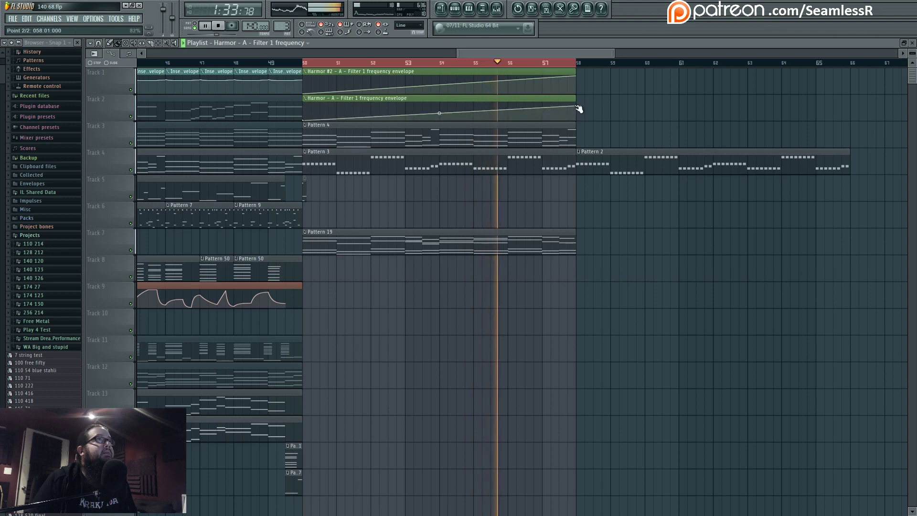
- Clear the time selection over bars 50 to 57 and stop the playback of the filter ramps
right_click(559, 63)
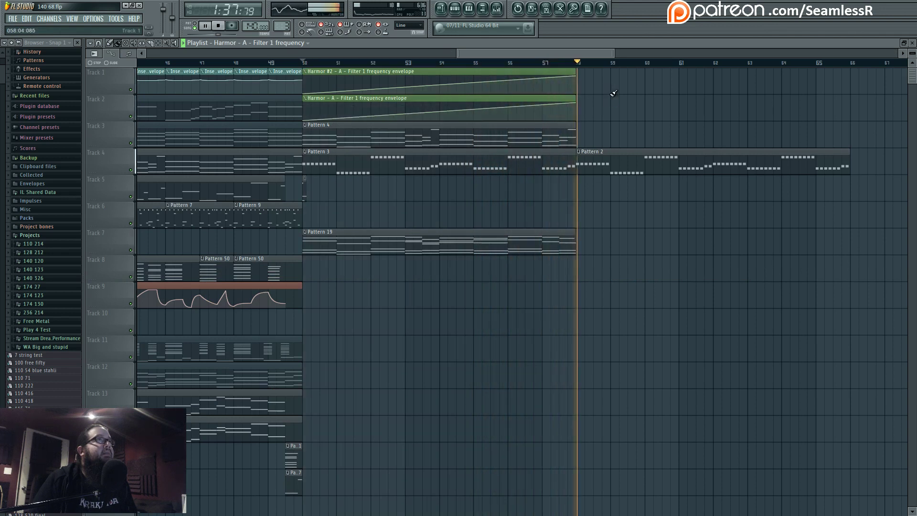
key(space)
scroll(684, 356, down, 4)
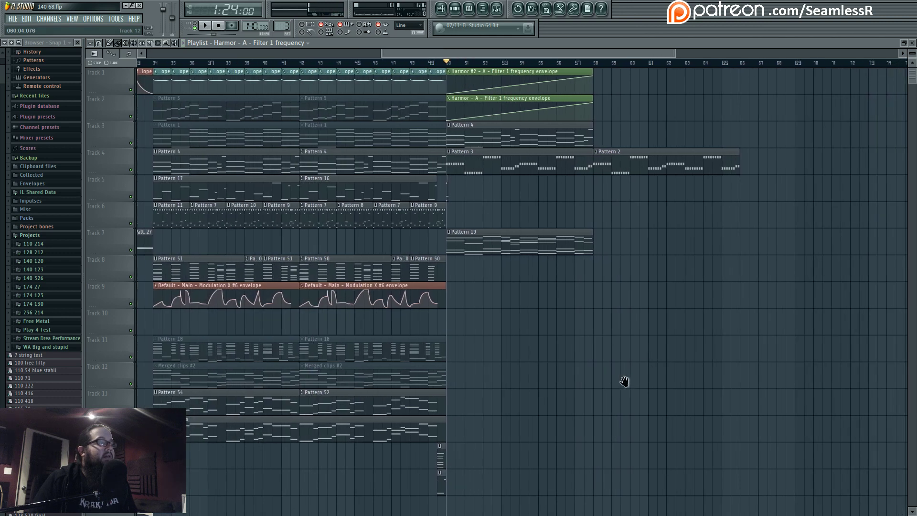
drag(614, 375, 628, 380)
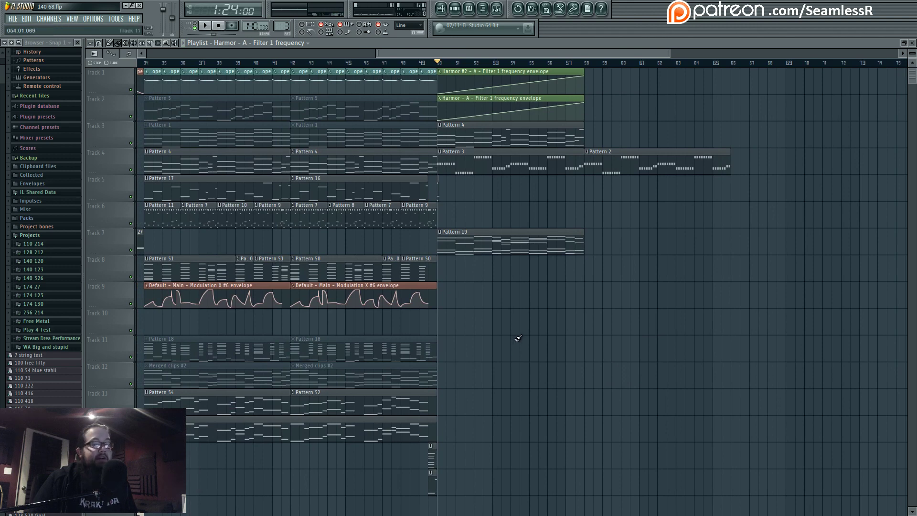
- Check the Ustream chat in Firefox, return to the FL Studio playlist and audition the section from bar 50
key(alt+Tab)
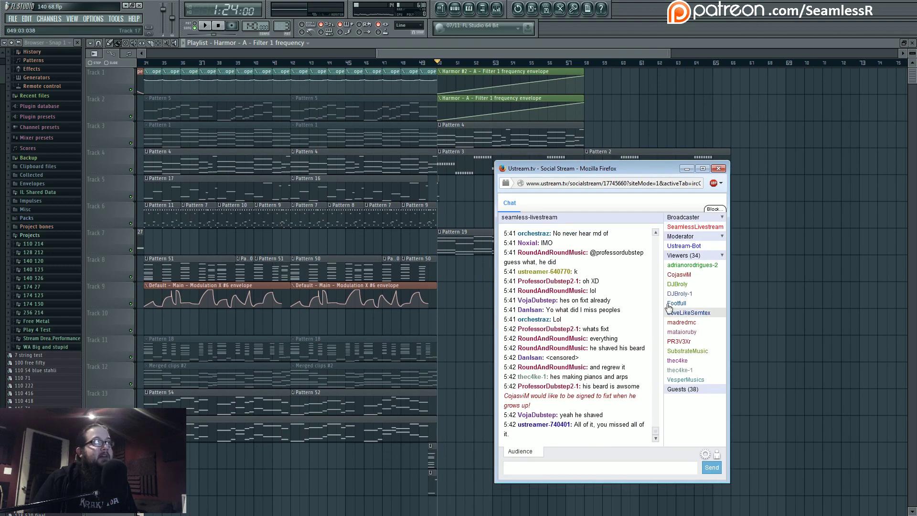
key(alt+Tab)
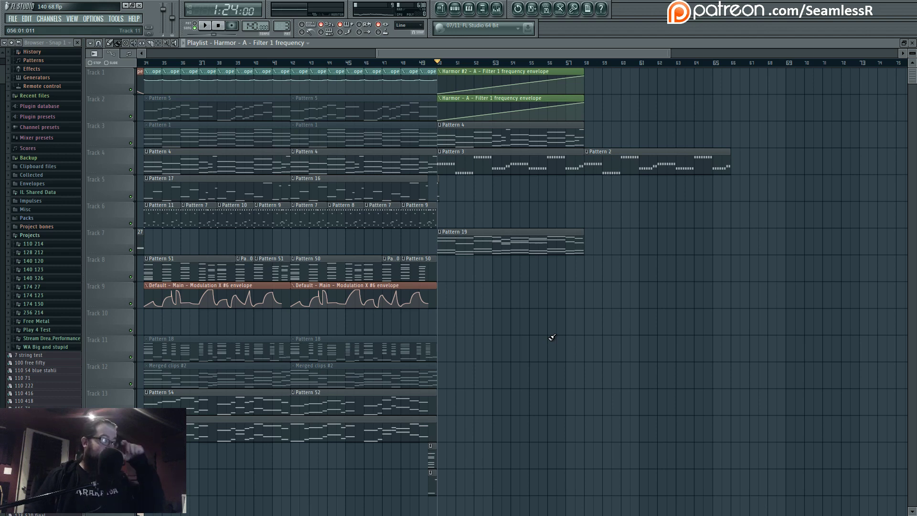
drag(566, 348, 605, 346)
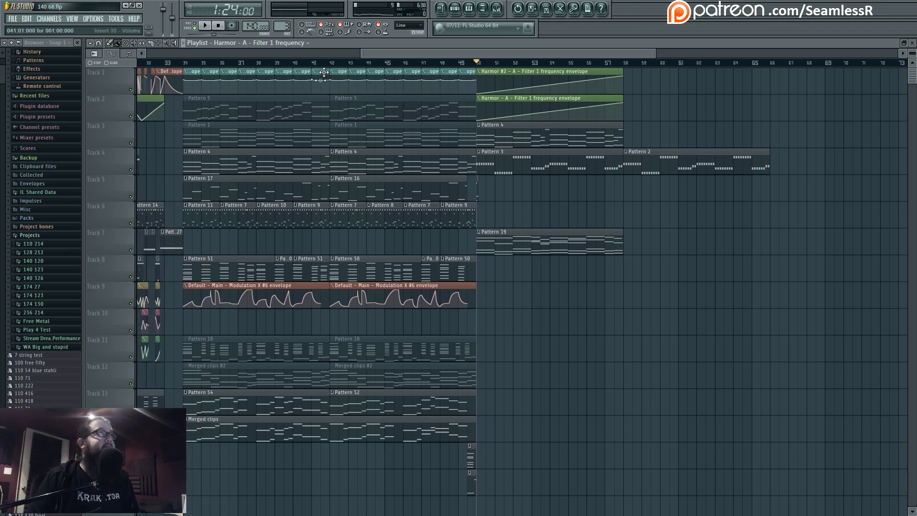
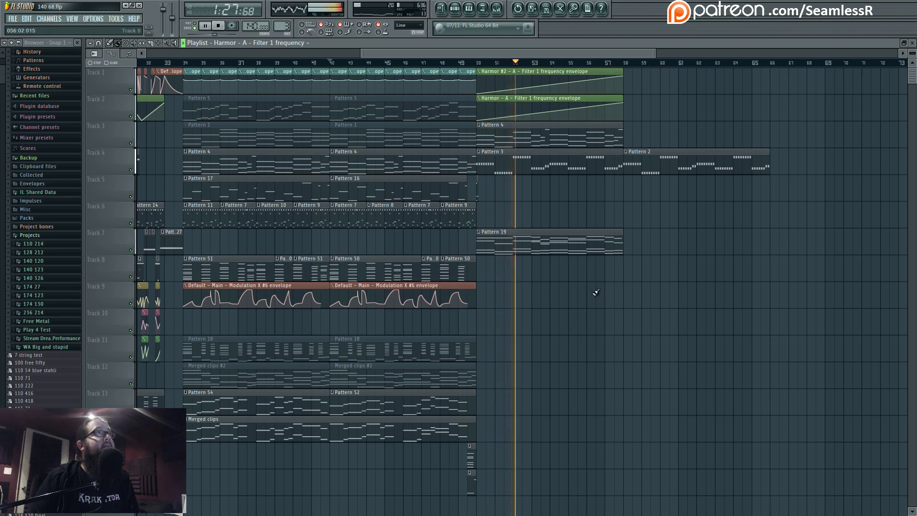
key(space)
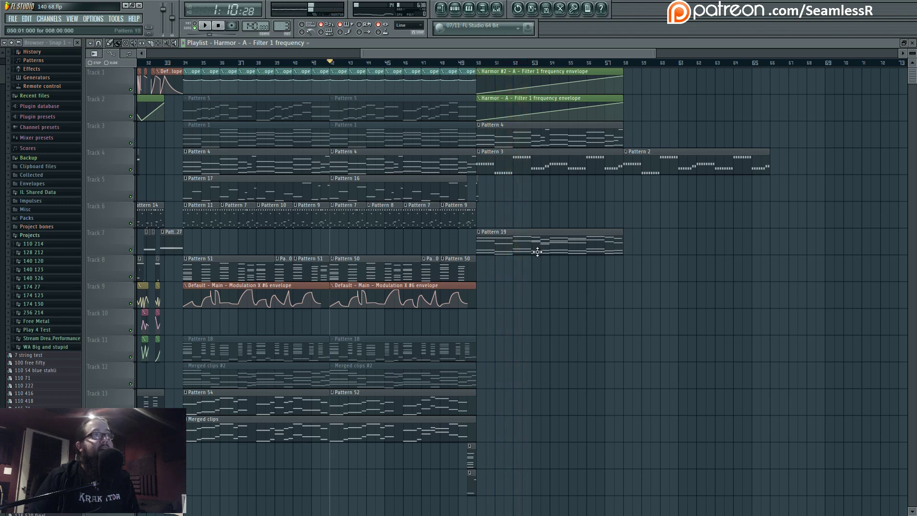
- On the master mixer track, run Maximus in slots 7 and 8 and create a Mix level automation clip spanning bars 17 to 49
drag(550, 296, 680, 271)
scroll(695, 243, down, 4)
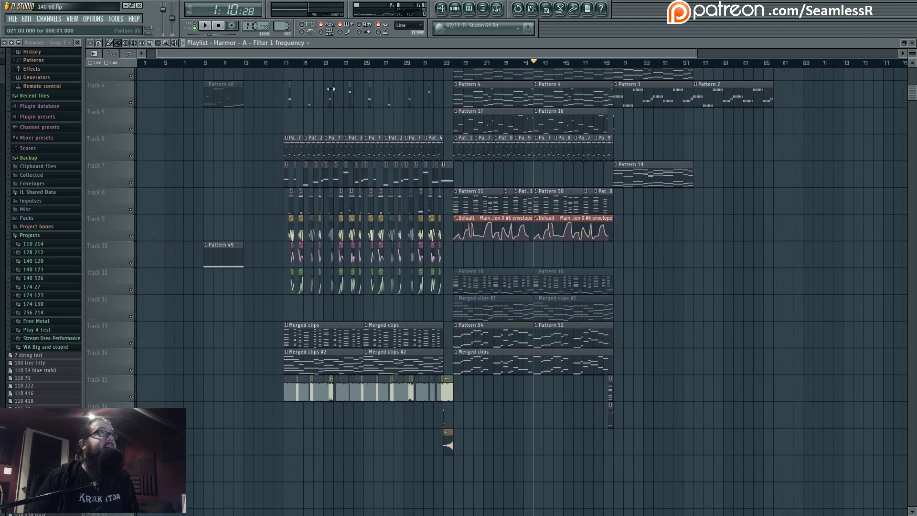
drag(285, 65, 614, 64)
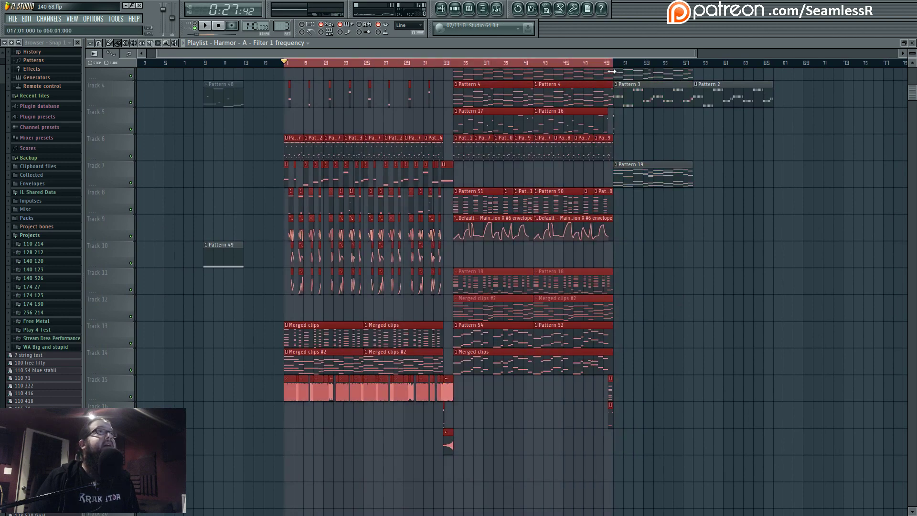
click(498, 8)
click(343, 286)
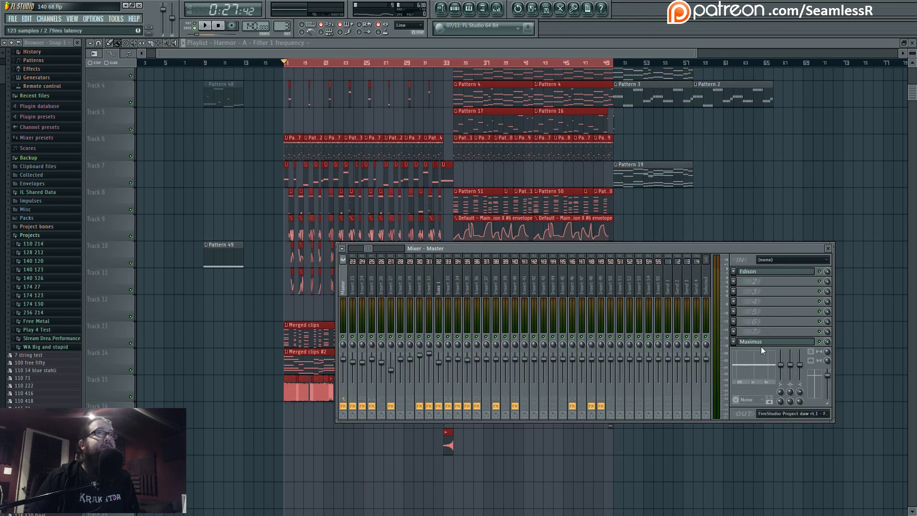
click(746, 332)
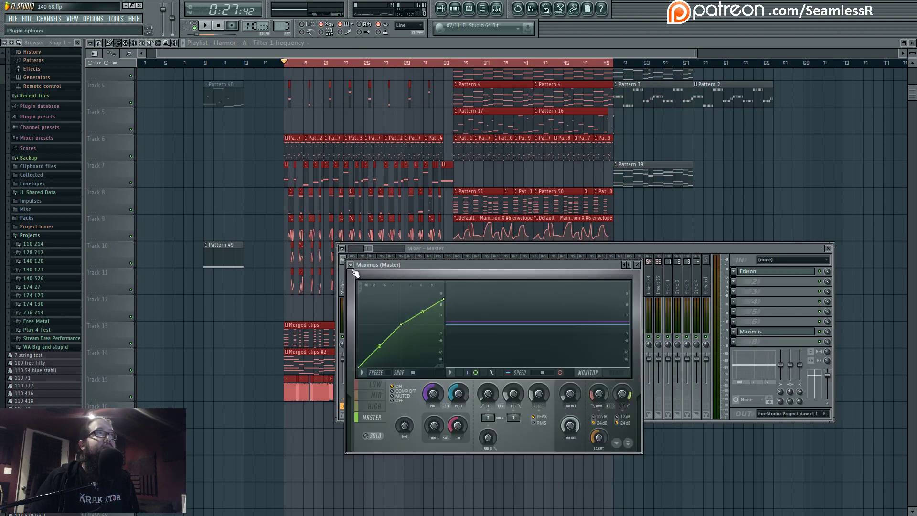
drag(748, 331, 763, 342)
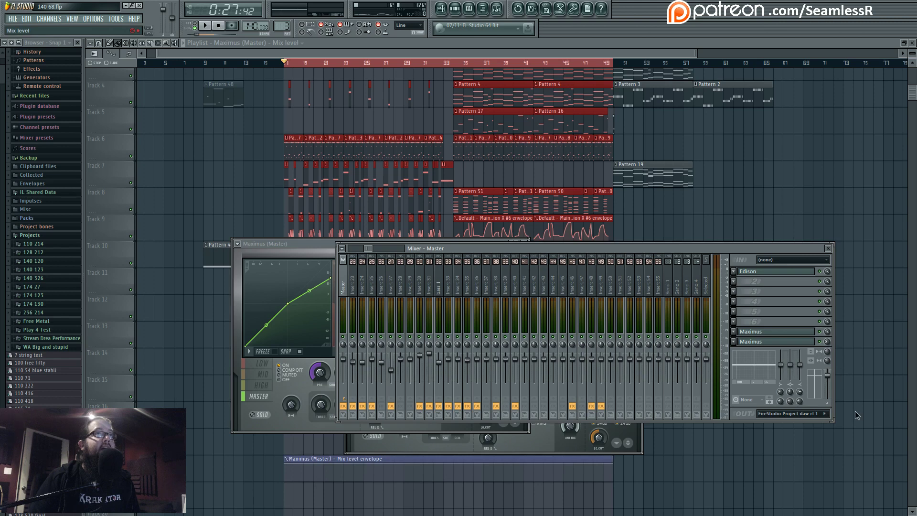
- Link the other Maximus's mix level to the Maximus (Master) - Mix level controller with the mapping formula 1-Input and close the plugin windows
key(ctrl+j)
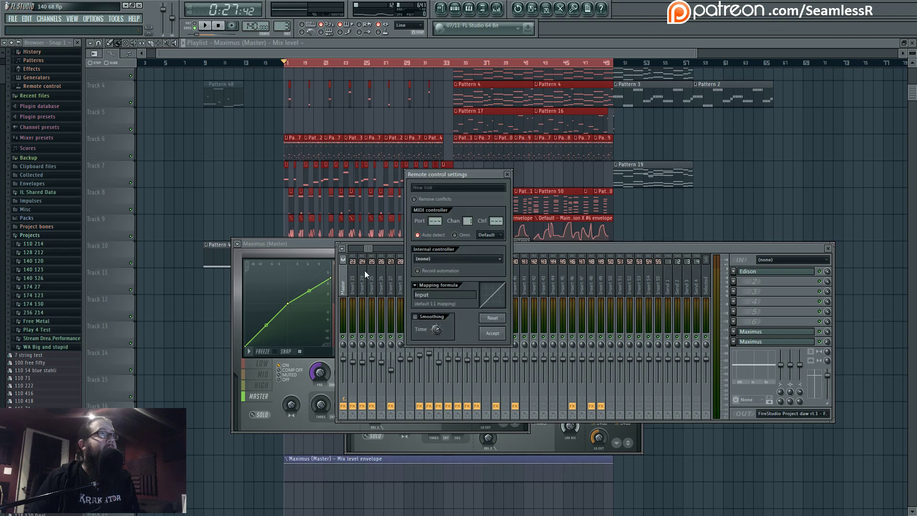
click(417, 286)
click(434, 309)
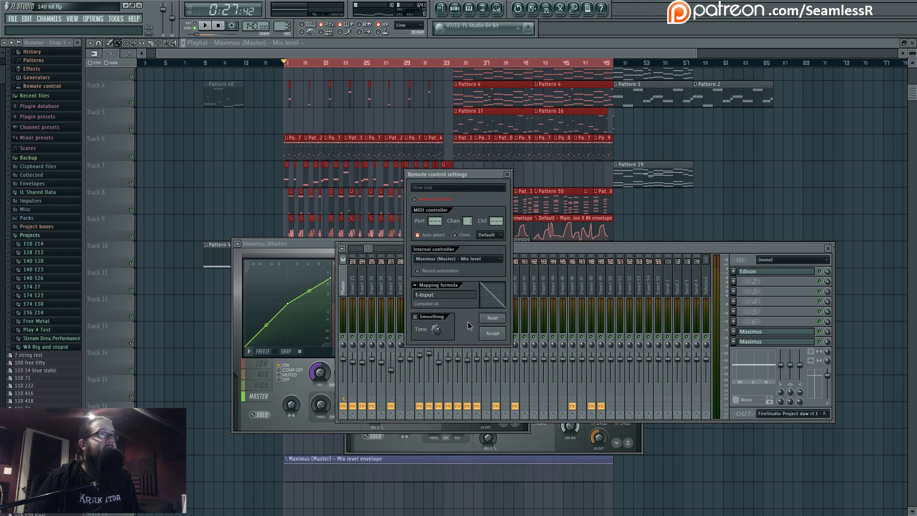
click(492, 336)
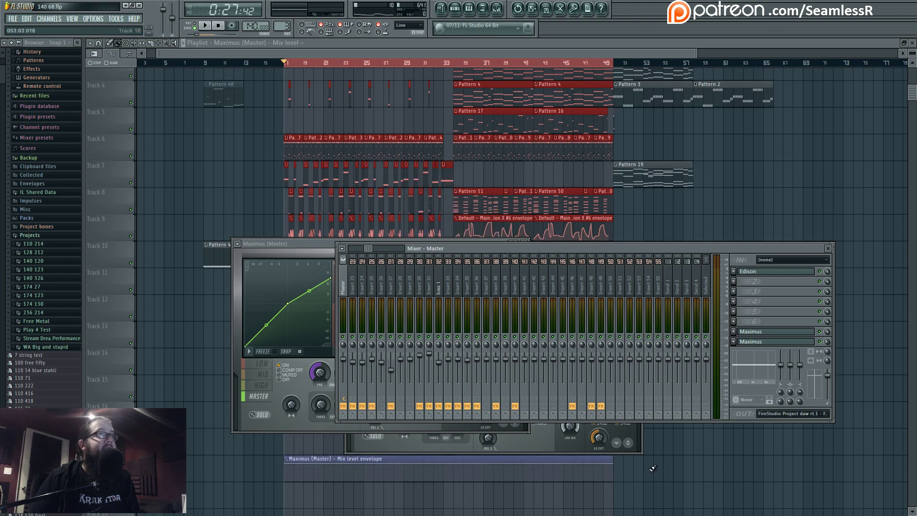
click(675, 442)
drag(679, 398, 671, 403)
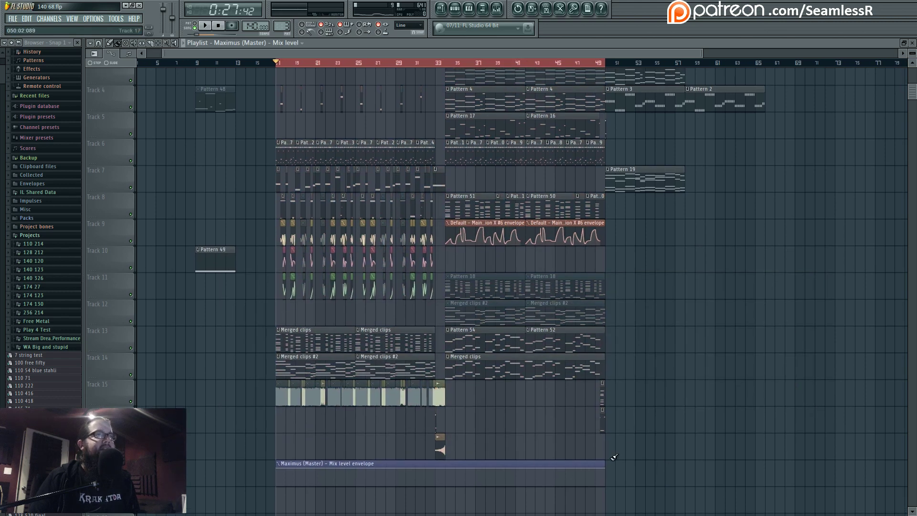
- Extend the Maximus Mix level automation clip through bar 65 and drop its level to the bottom from bar 50
scroll(614, 457, up, 6)
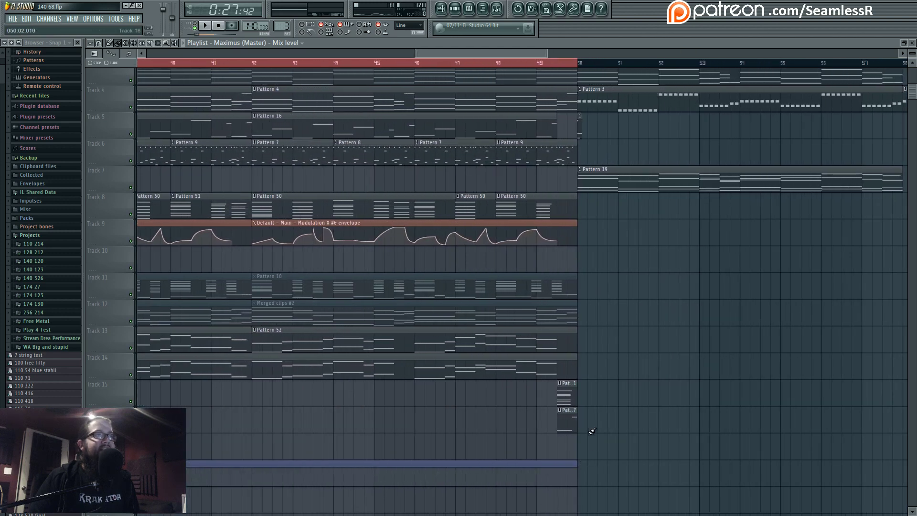
scroll(592, 431, down, 5)
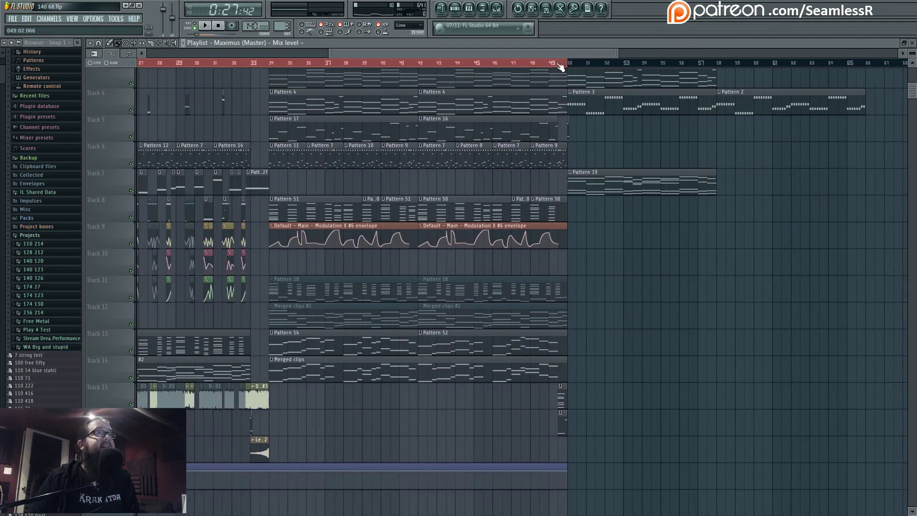
drag(572, 66, 864, 70)
click(556, 473)
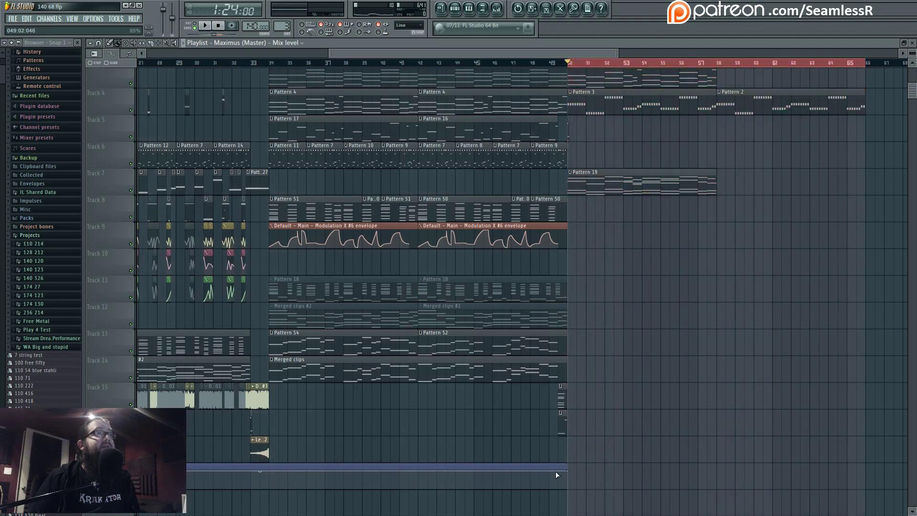
click(573, 470)
right_click(583, 467)
drag(565, 466, 862, 465)
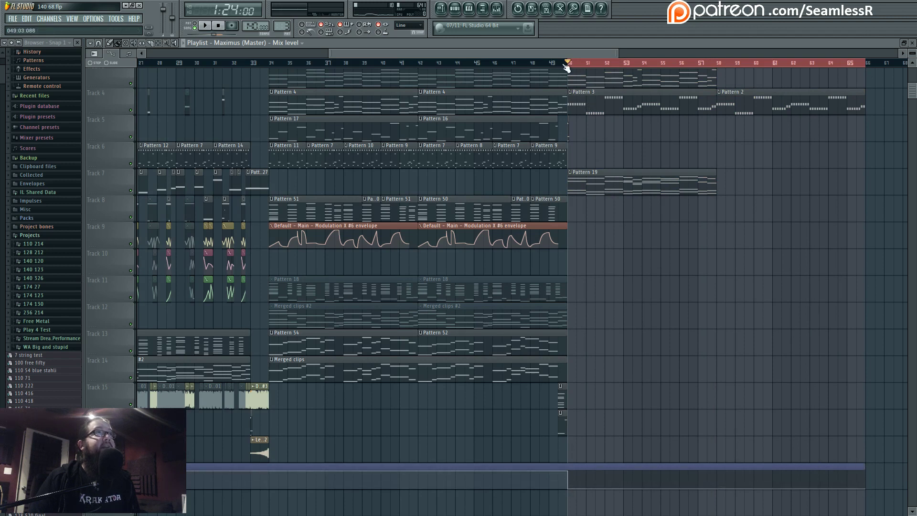
- Play the transition into bar 50 and move the mix level drop slightly earlier, into the end of bar 49
key(space)
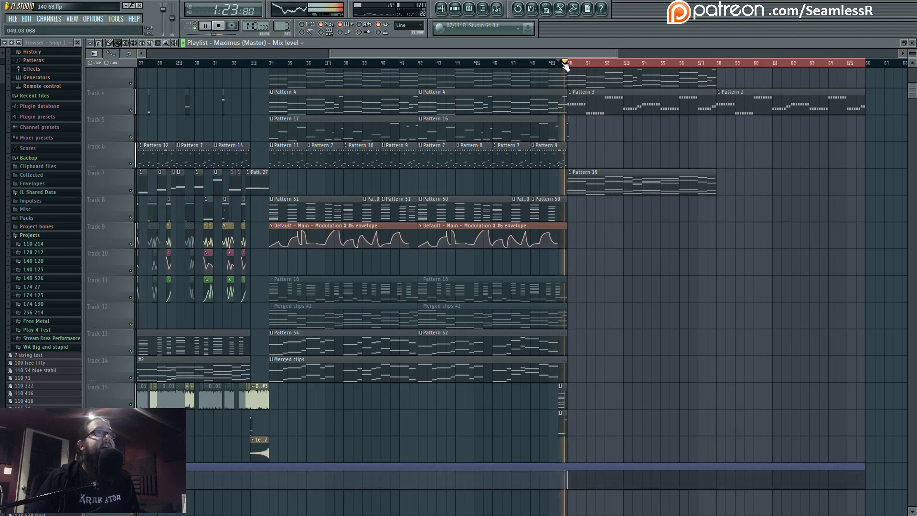
key(space)
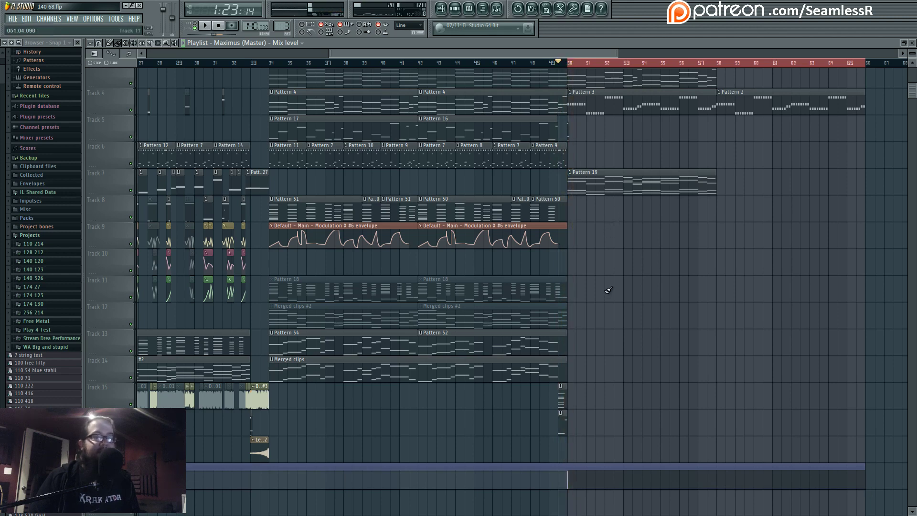
scroll(608, 290, up, 2)
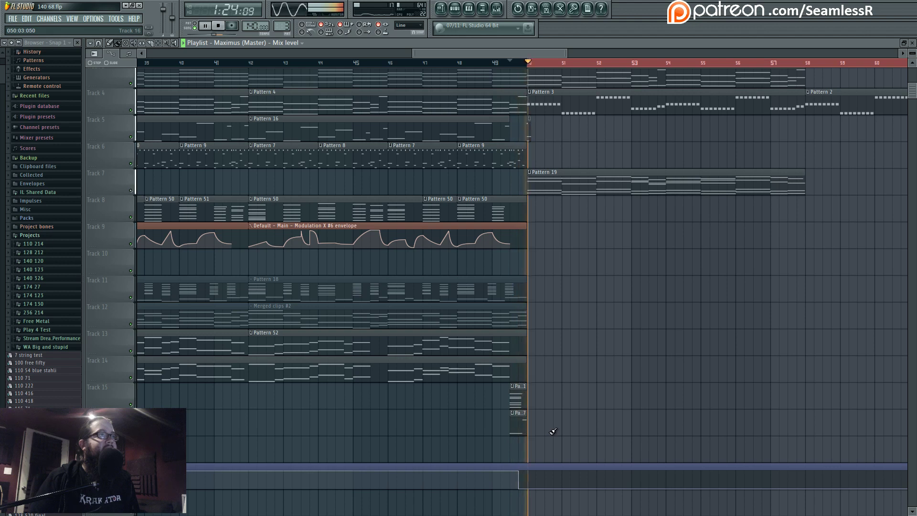
- Try reshaping the mix level drop at the end of bar 49 into a slope and a curve while playing it back
key(space)
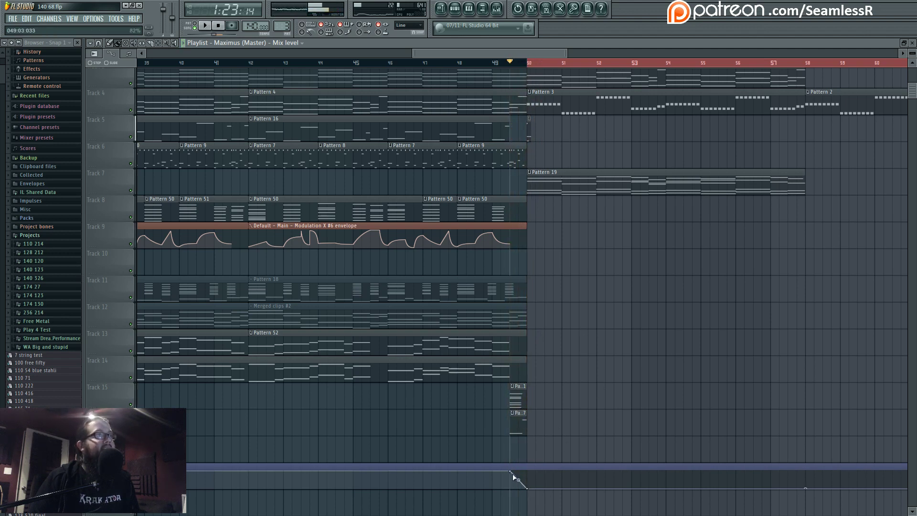
key(space)
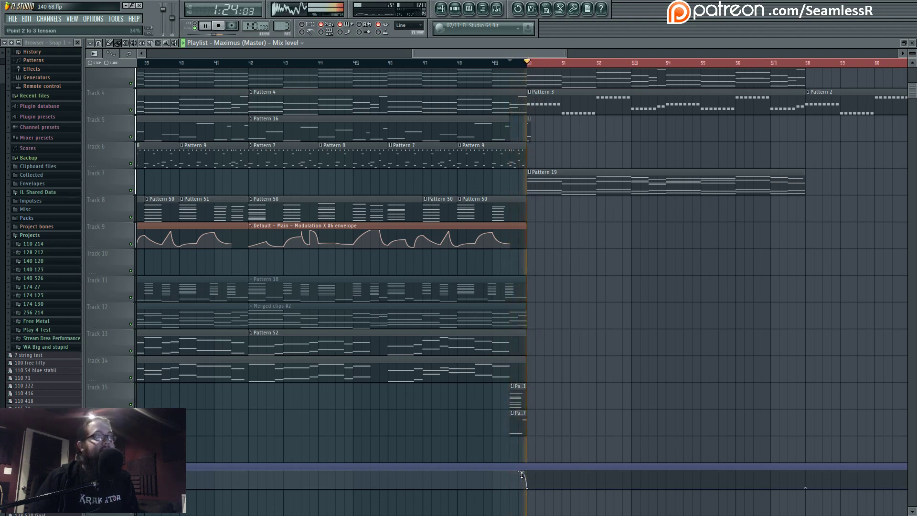
key(space)
key(space)
drag(523, 480, 524, 488)
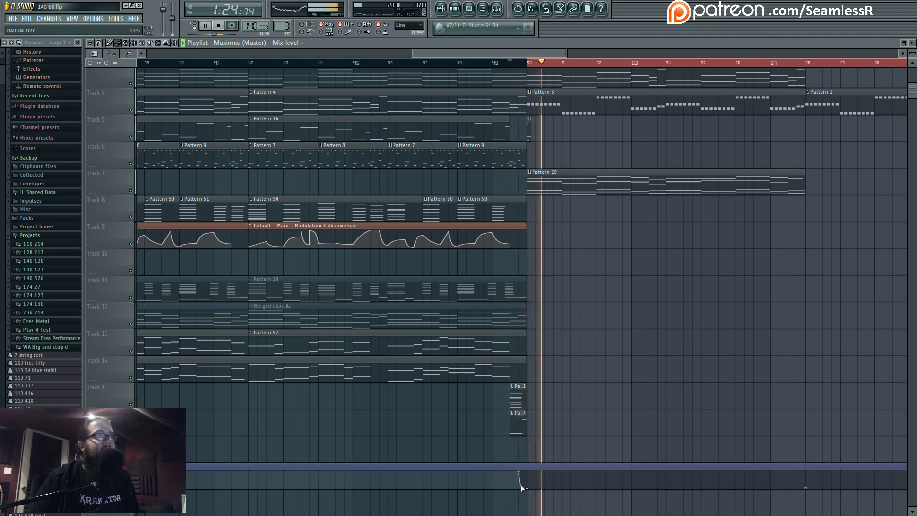
key(space)
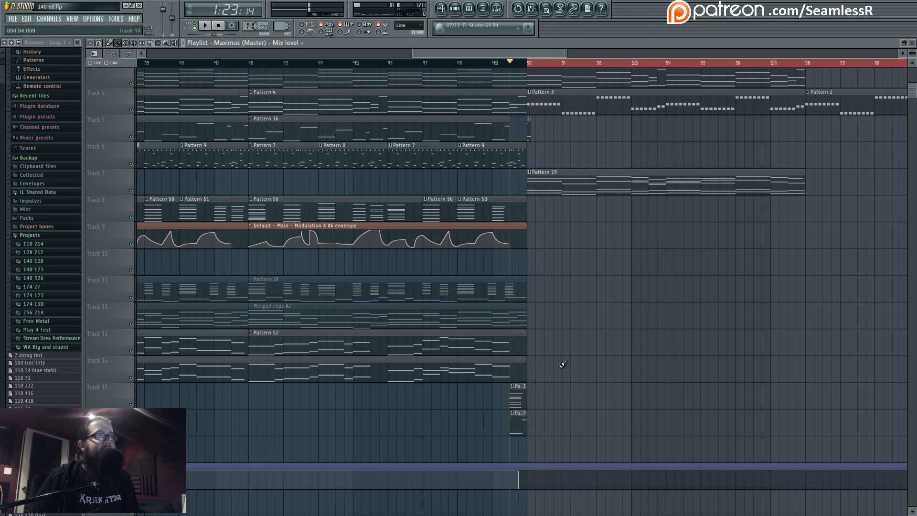
- Play back the transition into bar 50 and clear the time selection over bars 50 to 65
key(space)
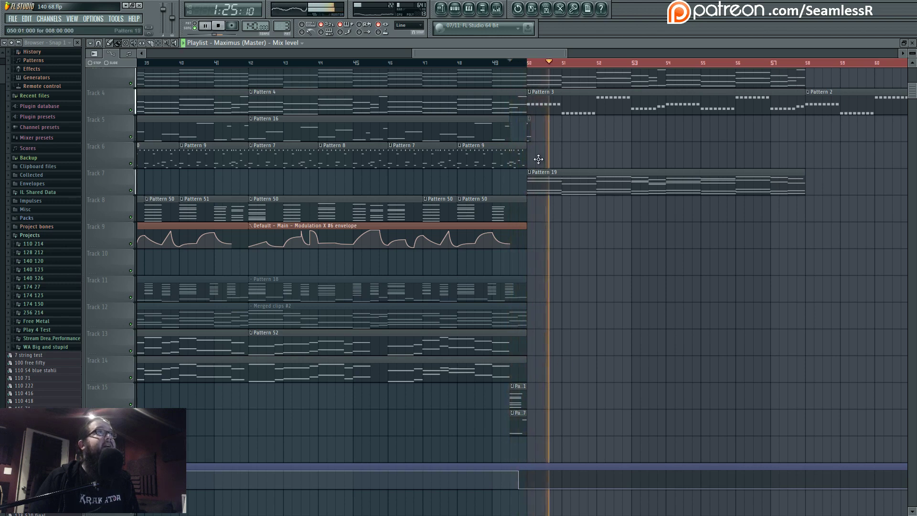
right_click(544, 64)
scroll(584, 429, down, 5)
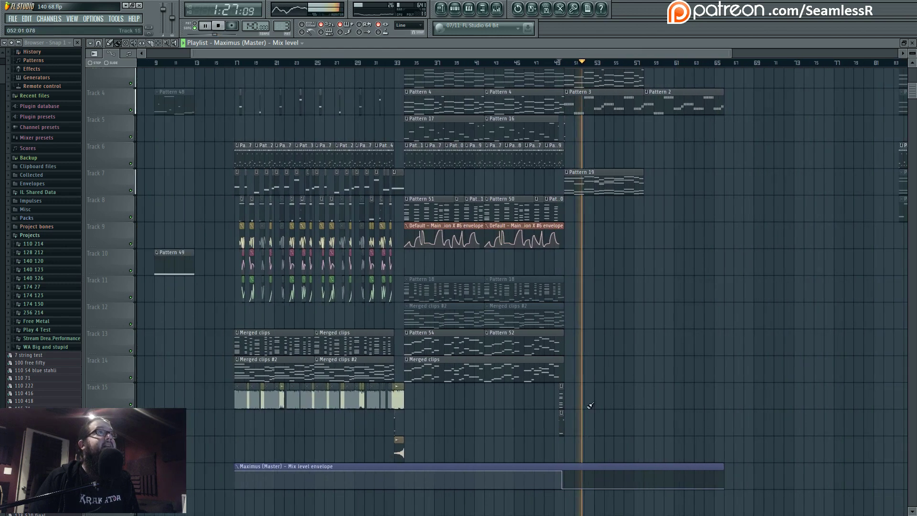
key(space)
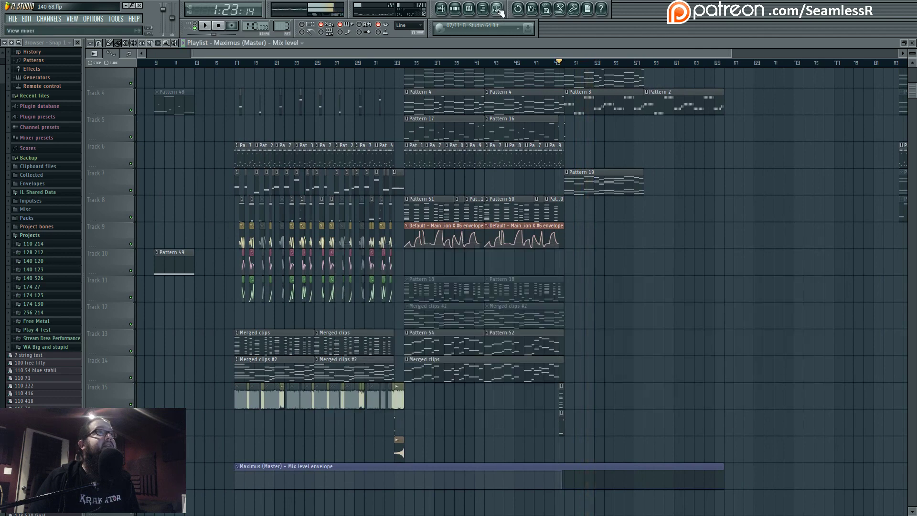
- Flatten the upper part of the slot 8 Maximus's master curve, show its monitor display, audition the new section and close the windows
click(498, 8)
click(781, 342)
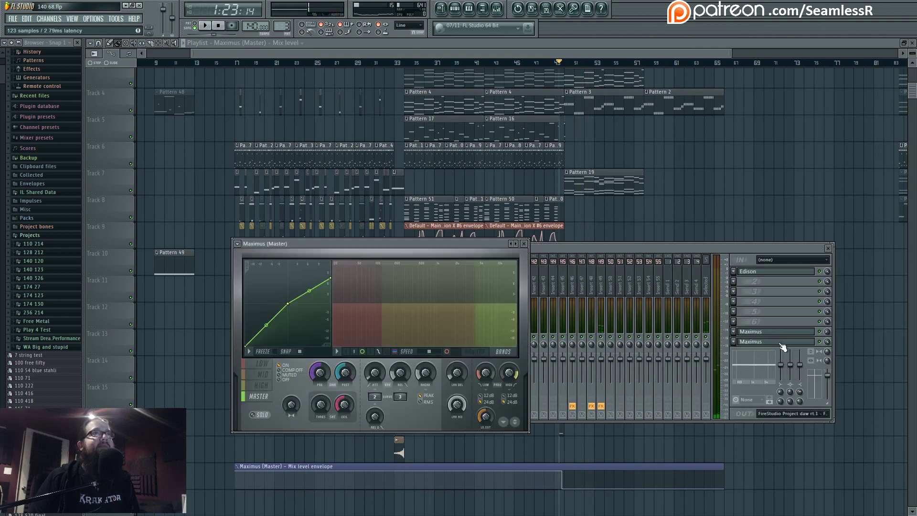
click(802, 333)
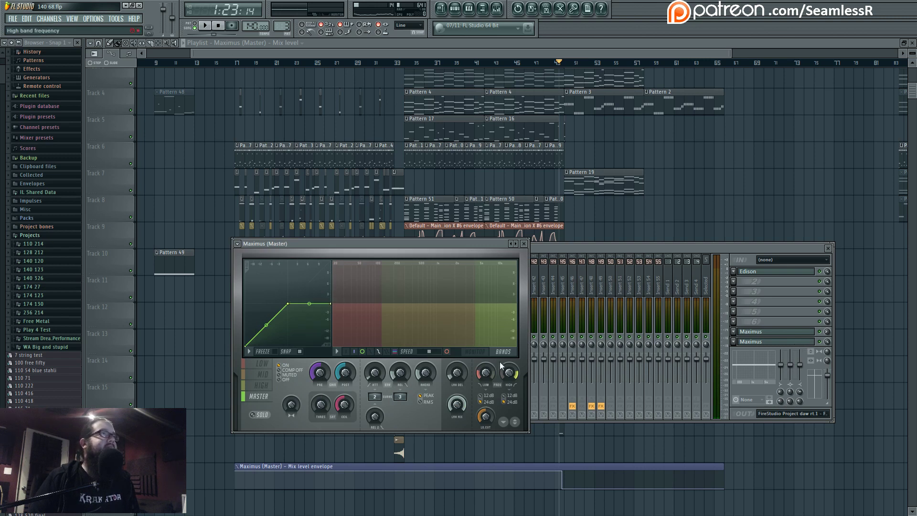
click(475, 351)
key(space)
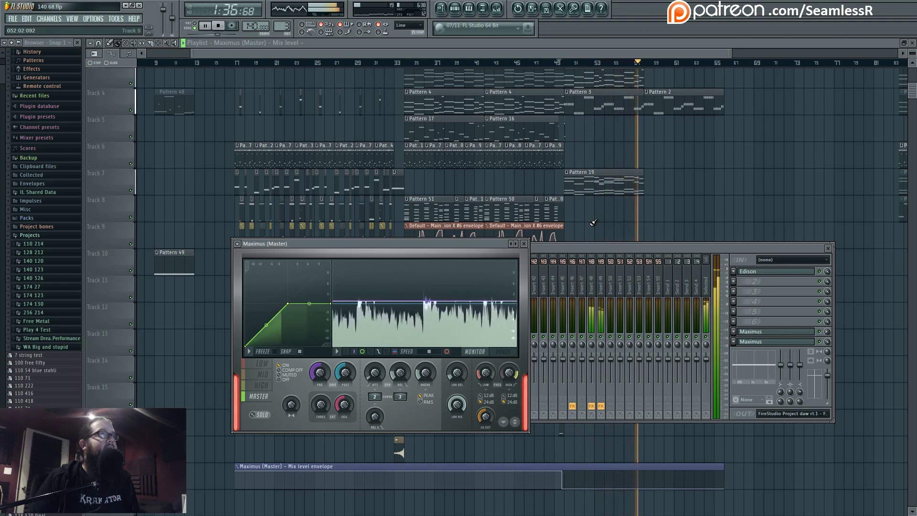
key(space)
key(F12)
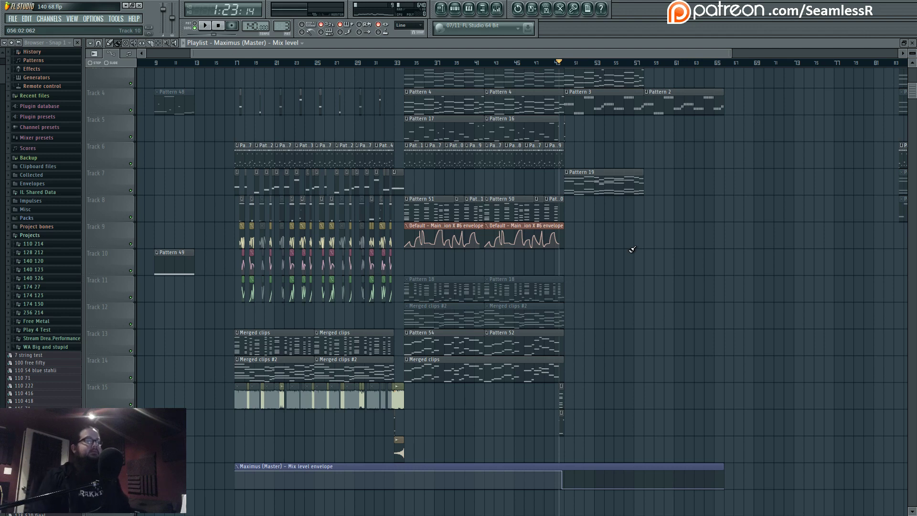
- Play the arrangement from bar 17 and examine the Fruity Parametric EQ 2 on mixer Insert 49
drag(644, 274, 671, 279)
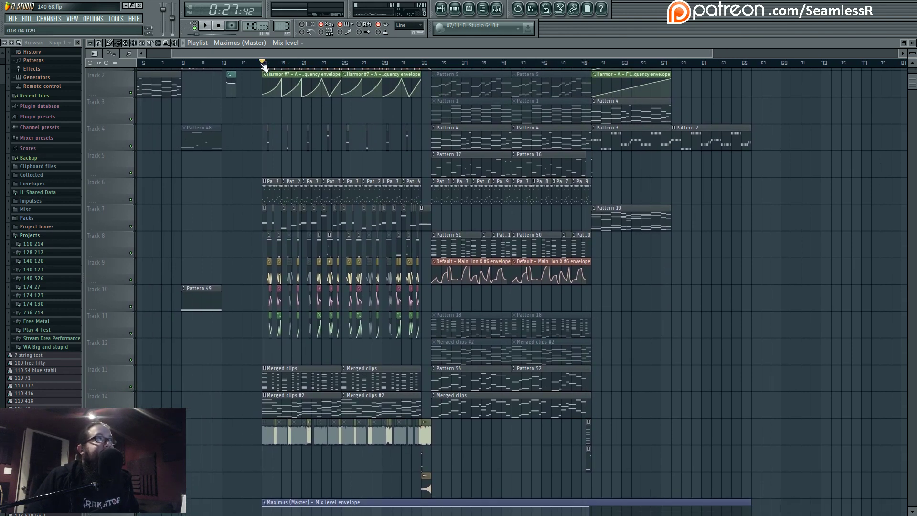
key(space)
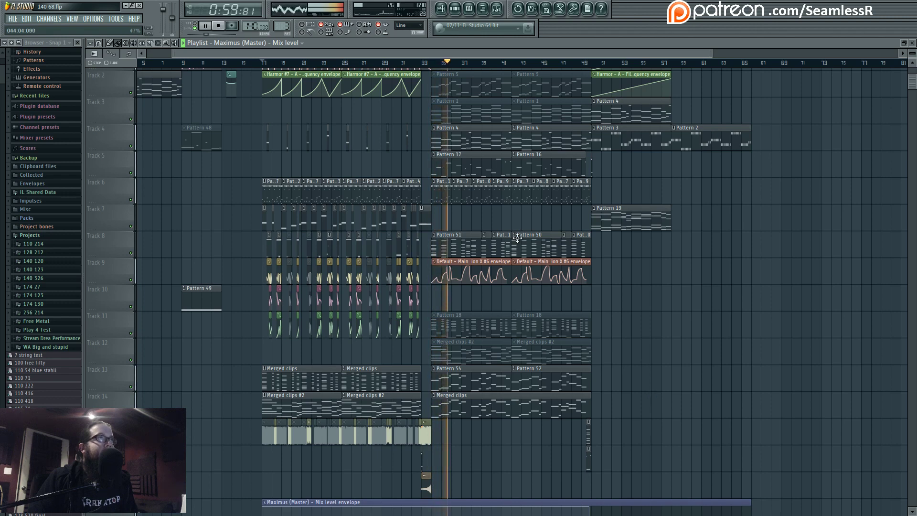
click(497, 8)
click(601, 274)
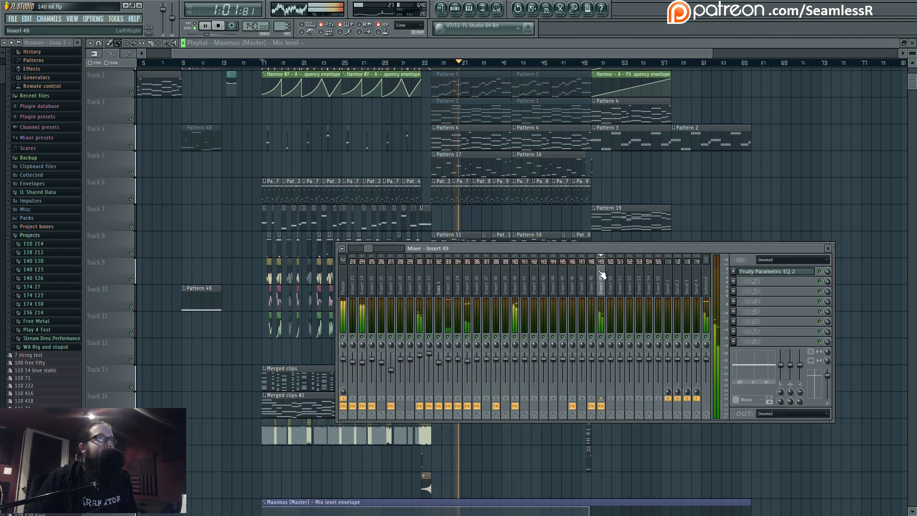
click(763, 272)
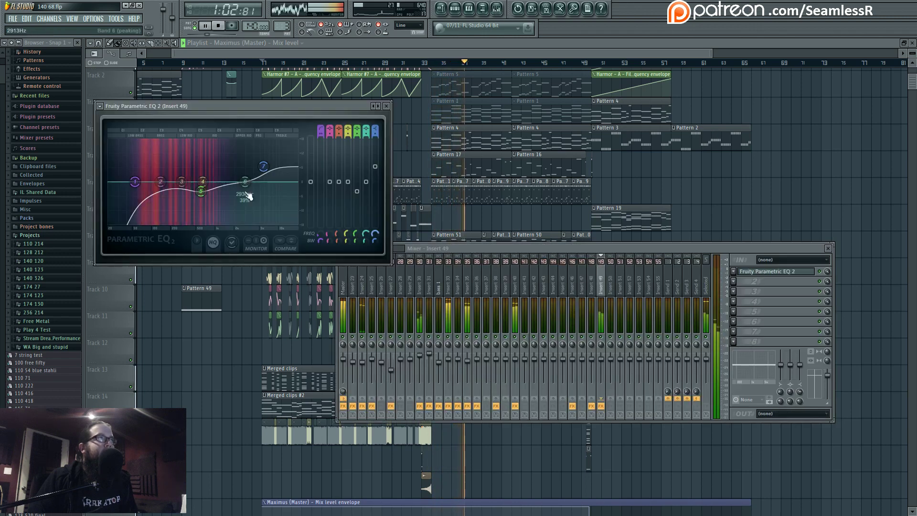
- Shift band 5 of Insert 40's Parametric EQ 2 to a higher frequency during playback and close the windows
click(516, 285)
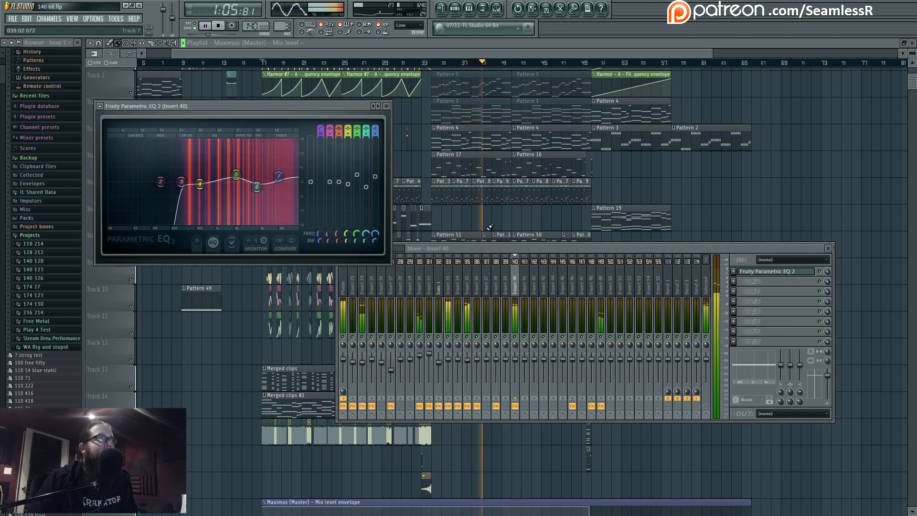
drag(241, 184, 267, 178)
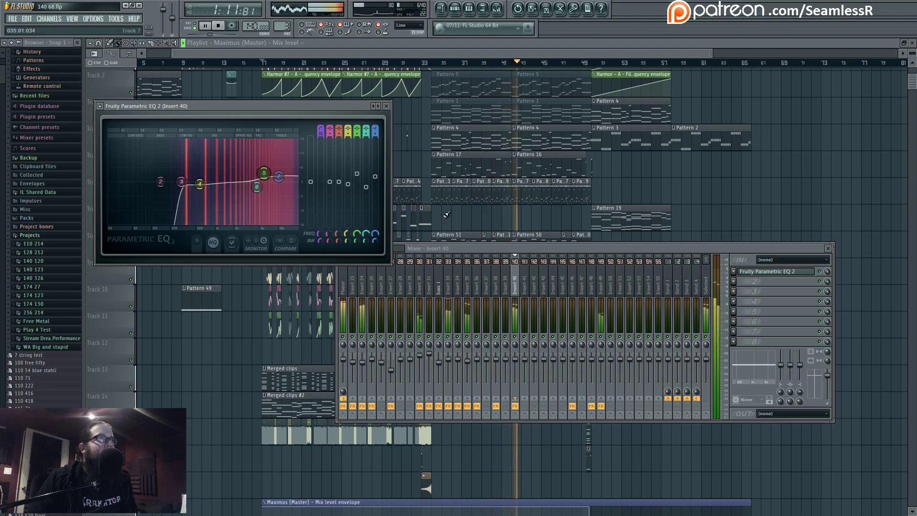
click(536, 251)
right_click(749, 192)
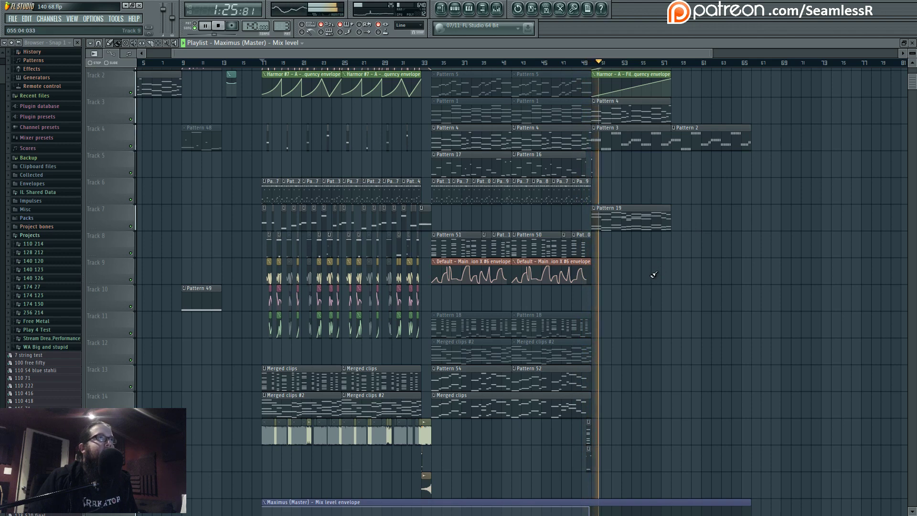
- Check Insert 31's Maximus, shift its EQ's band 5 boost higher in frequency and lower band 4 slightly
scroll(664, 282, right, 2)
scroll(672, 280, up, 1)
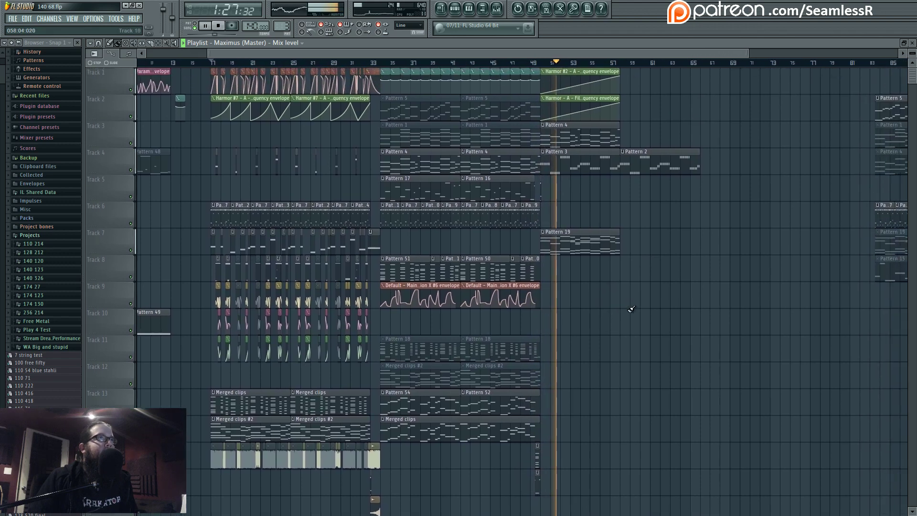
click(501, 11)
click(429, 282)
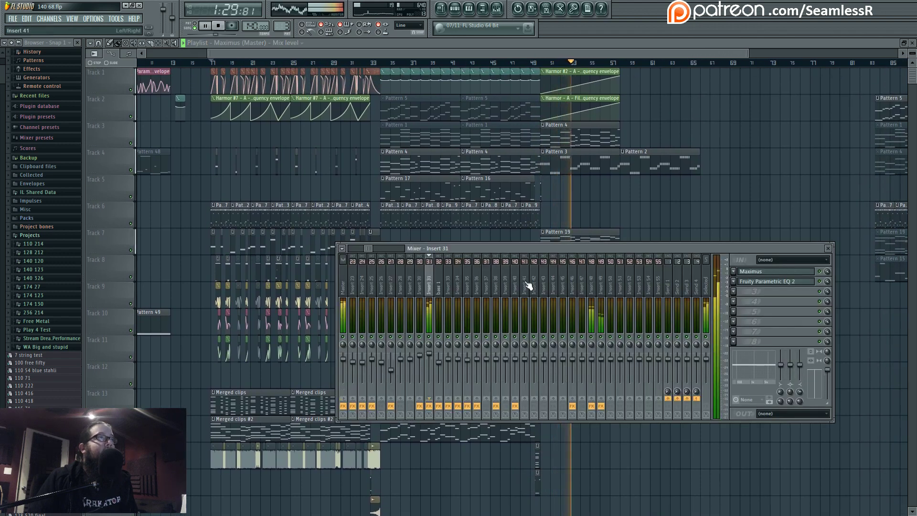
click(789, 281)
click(774, 272)
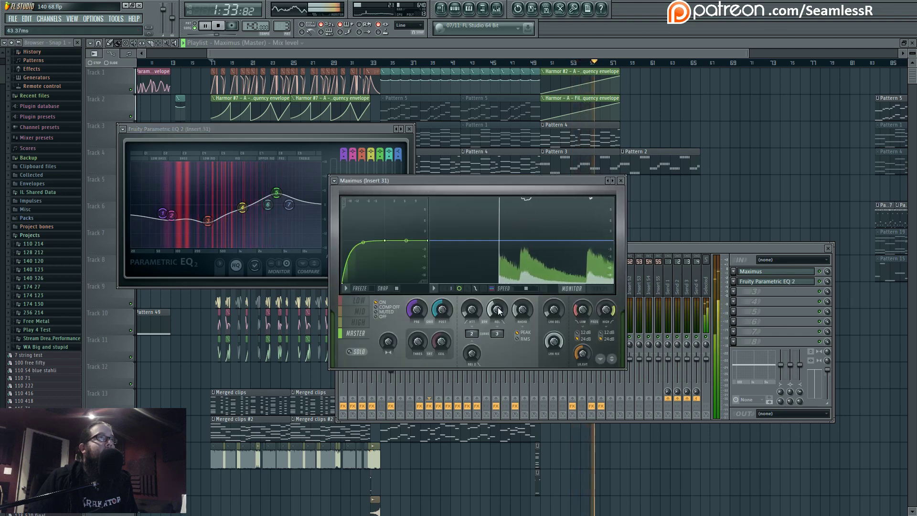
click(776, 320)
click(775, 282)
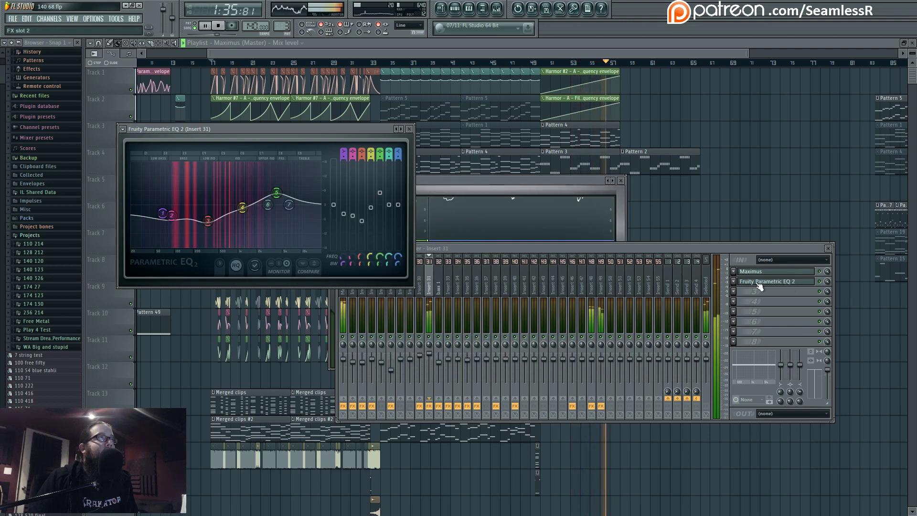
drag(276, 192, 292, 188)
mouse_move(243, 208)
mouse_down()
mouse_move(264, 222)
mouse_move(254, 221)
mouse_up()
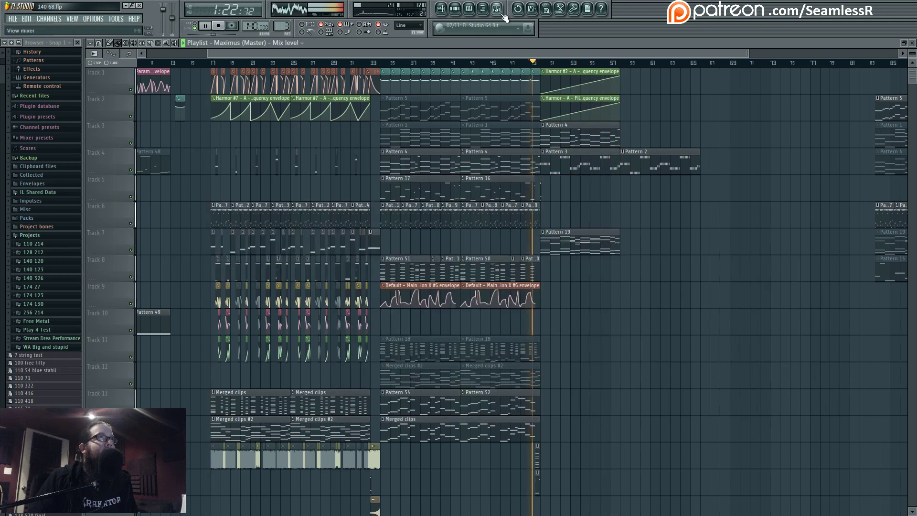
- Deepen Insert 31's EQ band 3 cut at a lower frequency and move band 4 lower in frequency with less cut
click(497, 8)
click(770, 281)
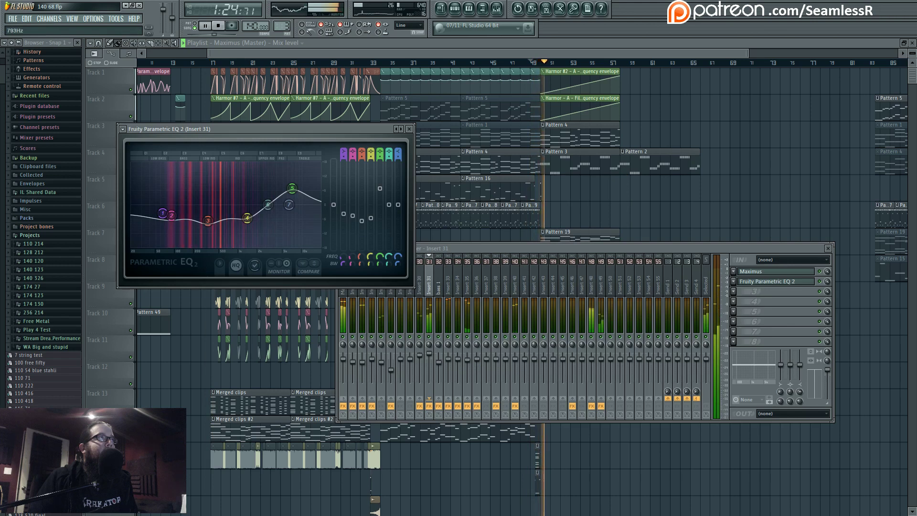
mouse_move(208, 220)
mouse_down()
mouse_move(180, 232)
mouse_move(226, 227)
mouse_move(205, 223)
mouse_up()
mouse_move(247, 218)
mouse_down()
mouse_move(196, 223)
mouse_move(235, 205)
mouse_move(238, 215)
mouse_up()
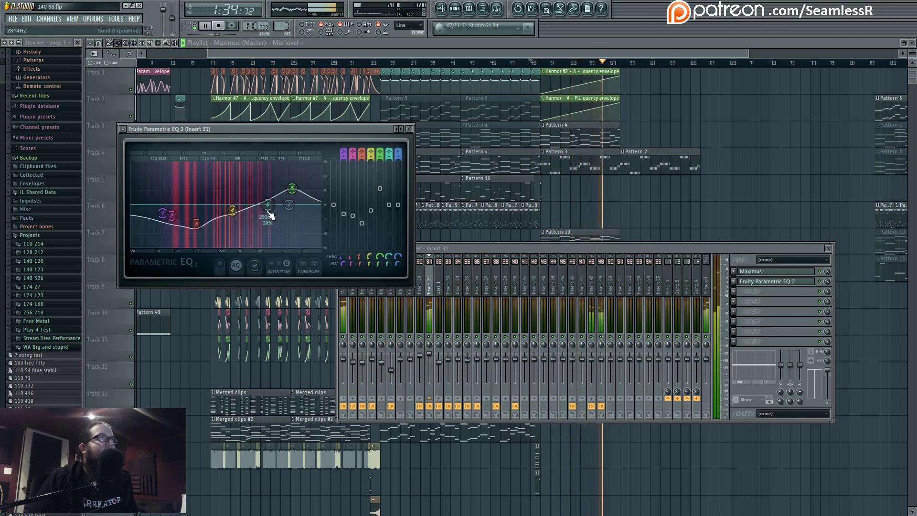
click(479, 247)
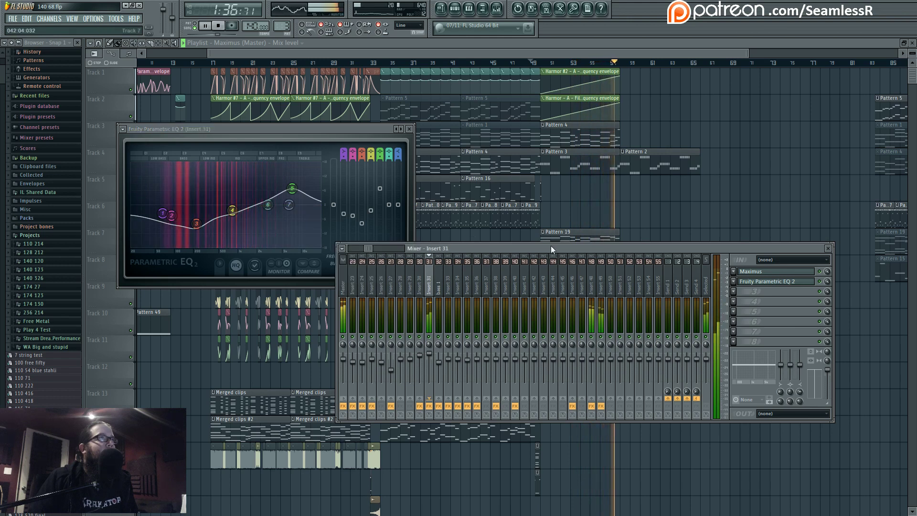
- Stop playback and repeat the Pattern 4 and Pattern 19 clips from bar 58 on tracks 3 and 7
right_click(668, 213)
drag(664, 213, 545, 210)
key(space)
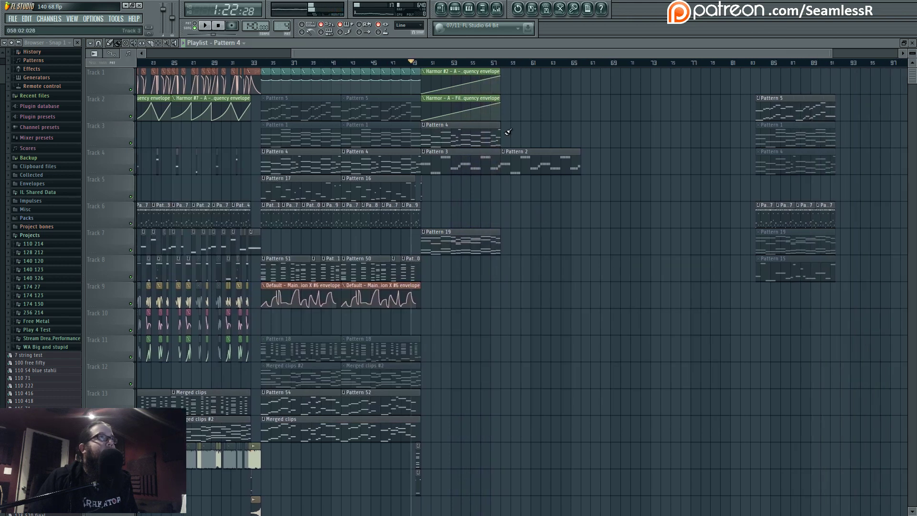
click(508, 131)
click(507, 233)
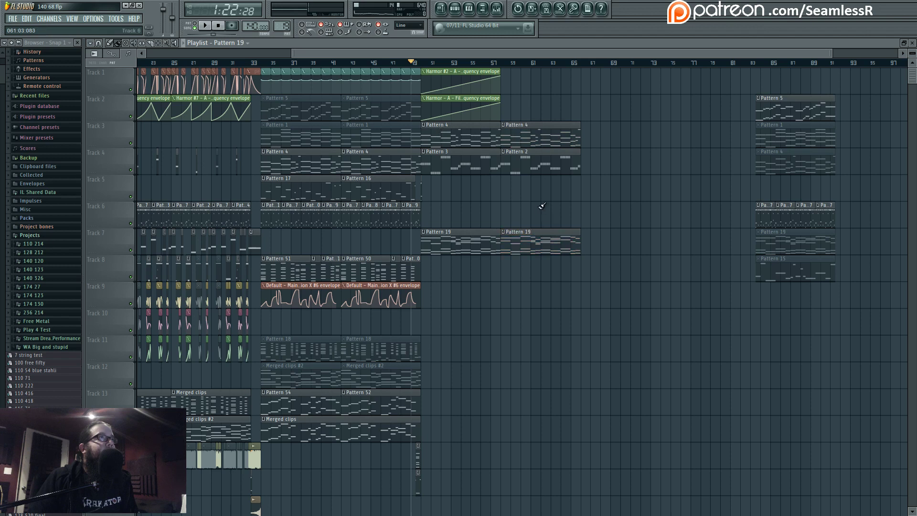
- Place a row of Pattern 11 drum clips on track 6 from bar 58 and play into them
drag(491, 325, 583, 313)
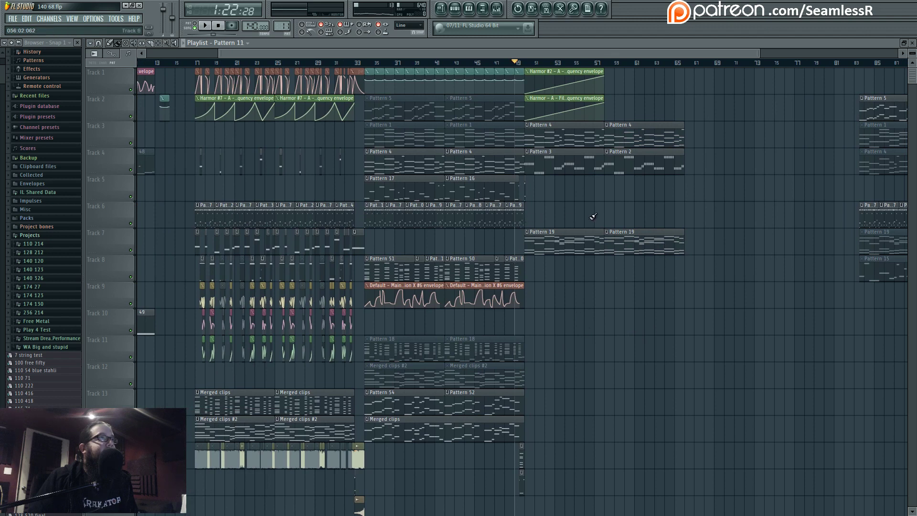
click(590, 66)
key(space)
drag(533, 201, 418, 195)
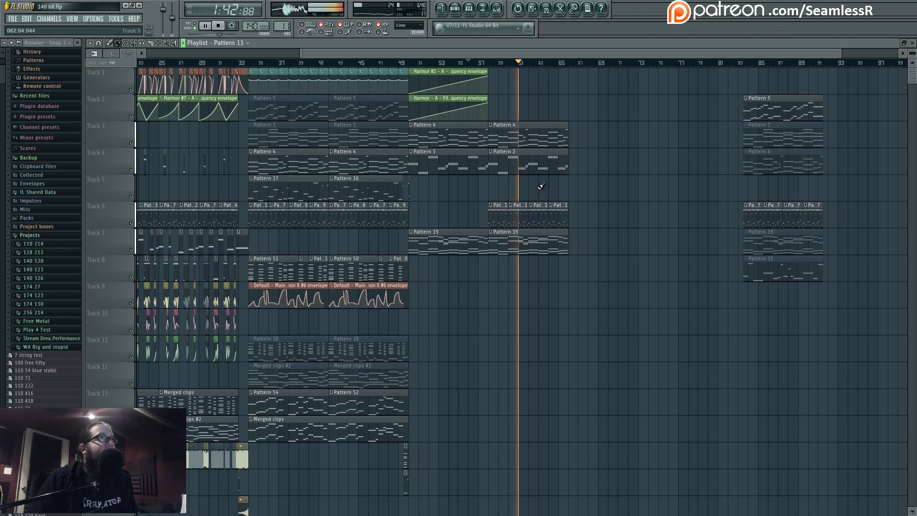
- Replay from bar 58 and route mixer Insert 31 to the side track
click(497, 8)
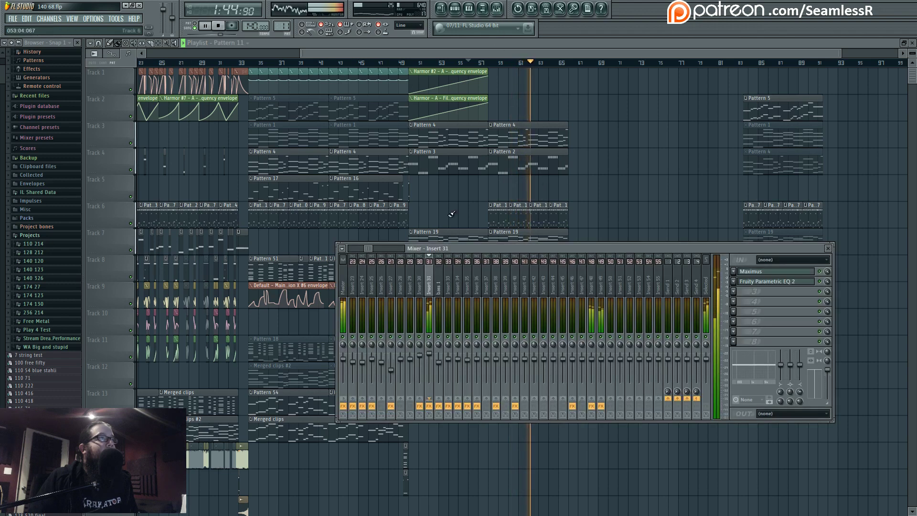
drag(368, 248, 355, 247)
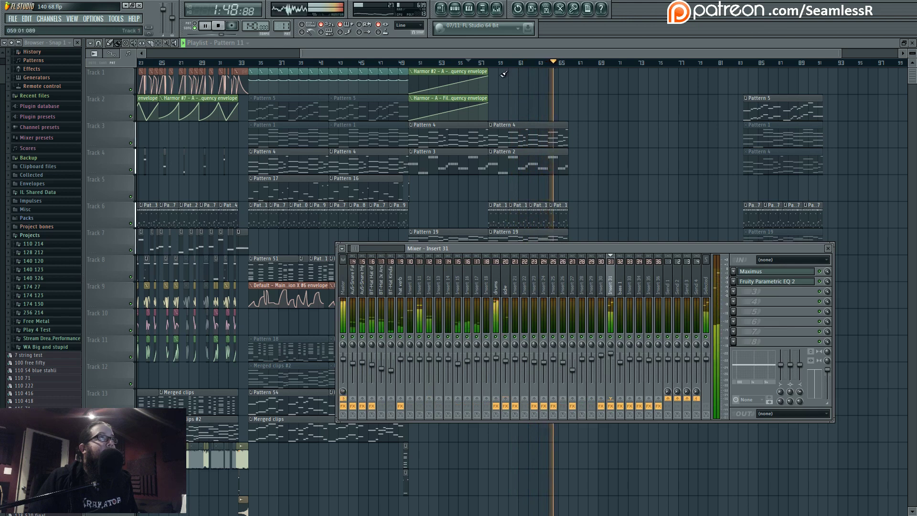
click(489, 64)
click(497, 9)
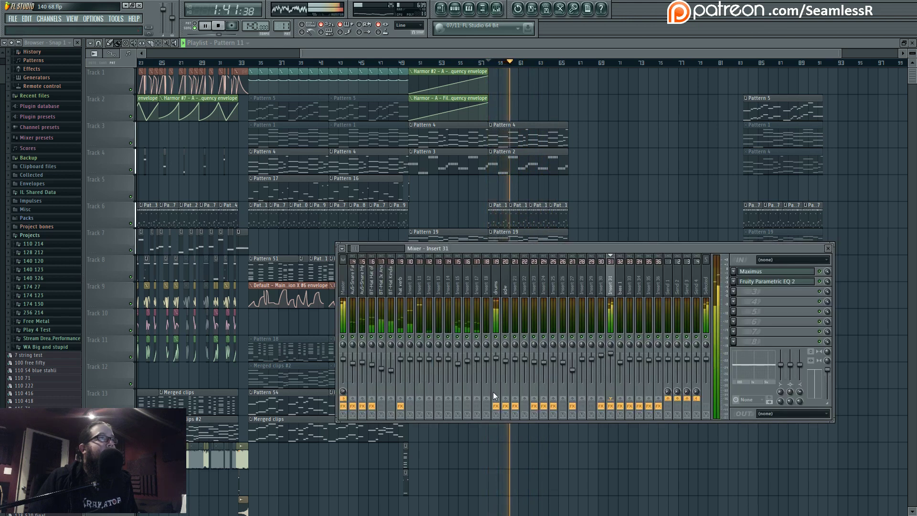
click(506, 398)
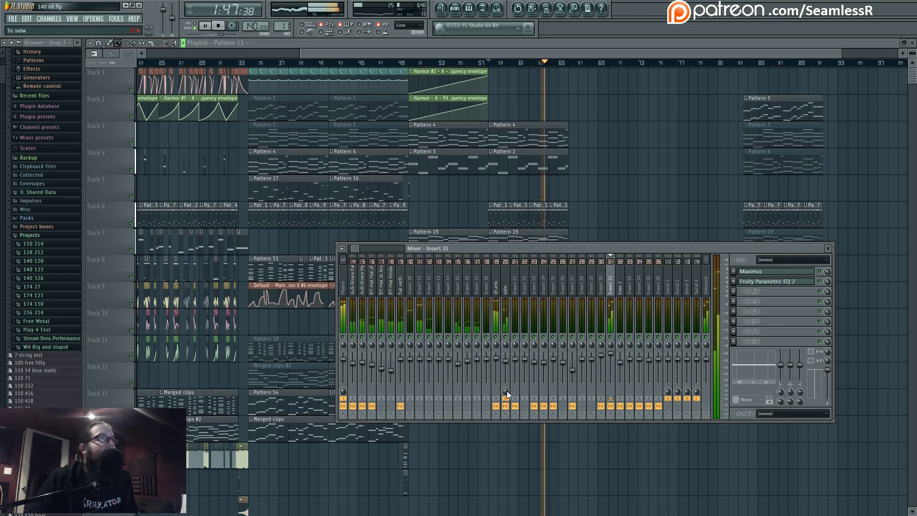
key(space)
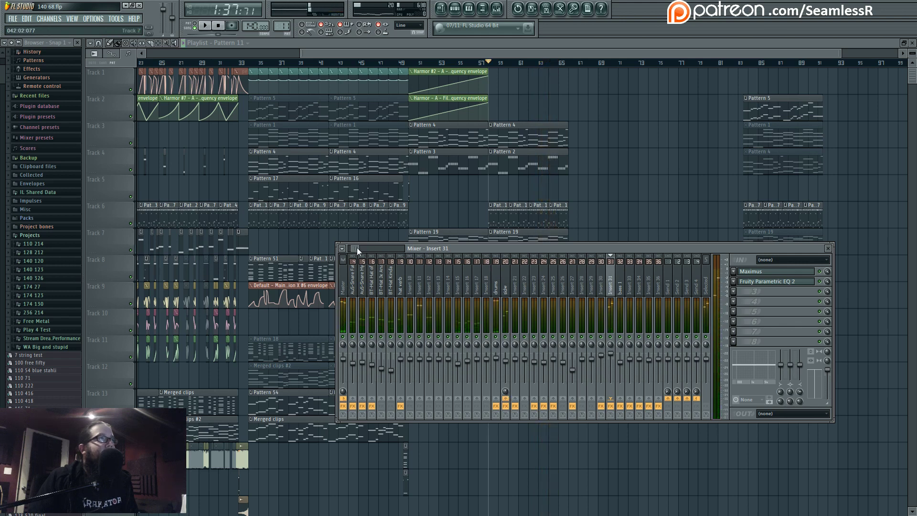
- Step the Maximus mix level envelope on track 18 up to full from bar 58 to its end and play it
drag(357, 247, 343, 273)
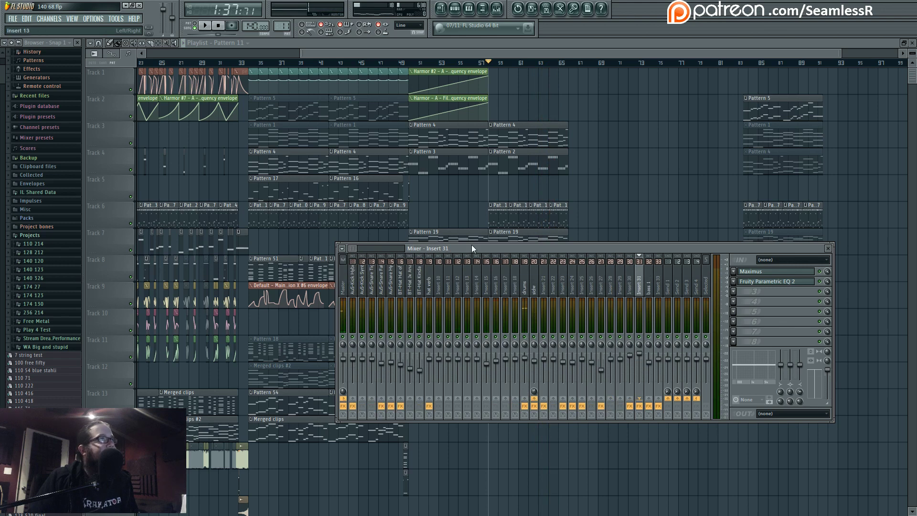
key(F9)
scroll(491, 444, down, 3)
scroll(422, 353, up, 5)
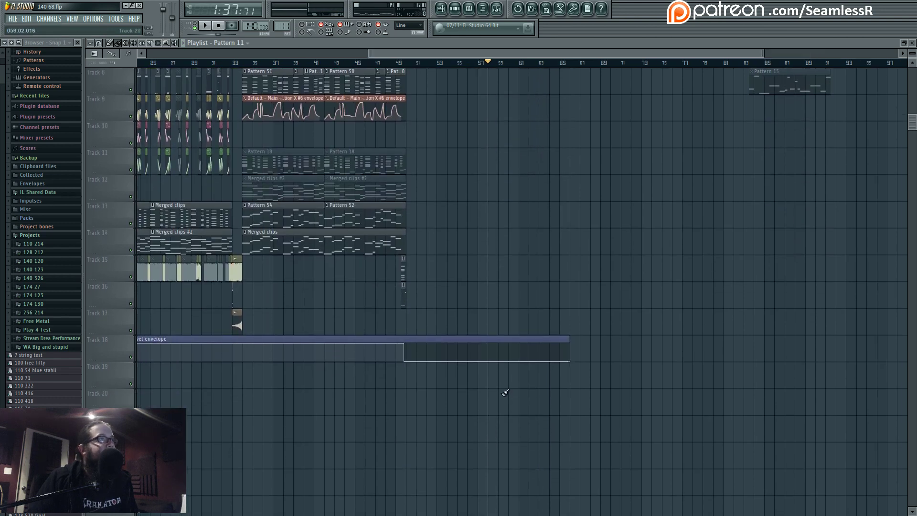
click(472, 358)
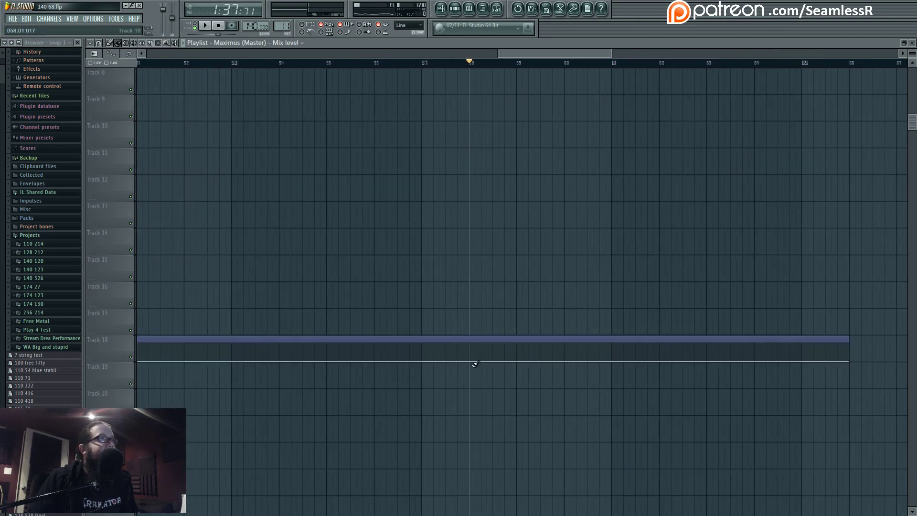
scroll(476, 368, up, 3)
scroll(477, 368, down, 3)
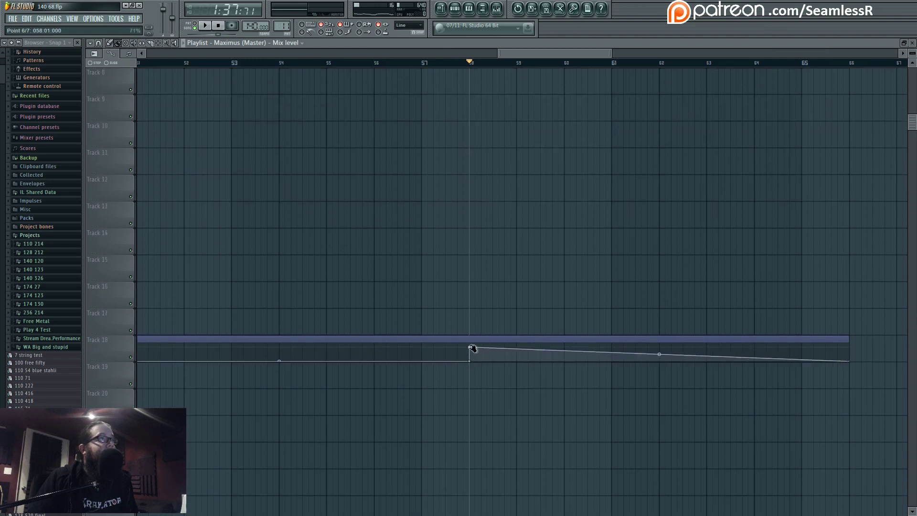
key(space)
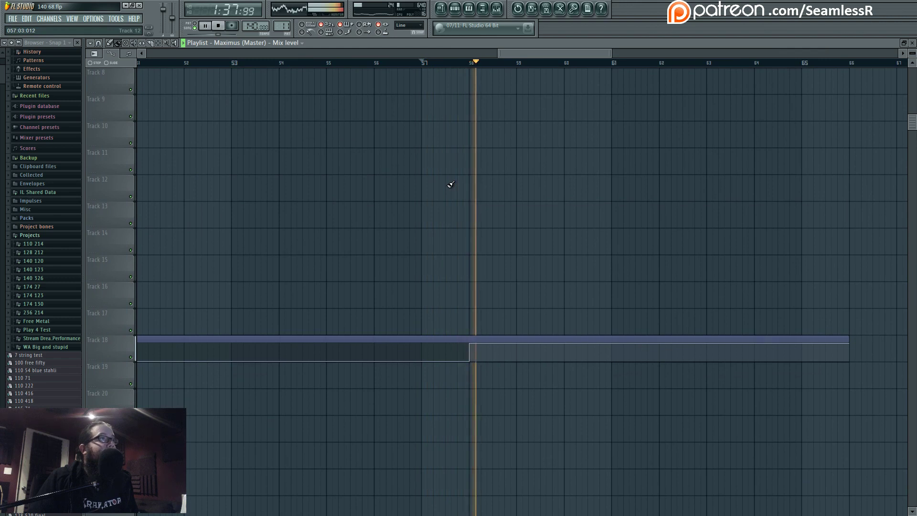
- Lower the knee threshold and bend the curve below it downward in the drums Maximus's low band, closing the windows
click(499, 8)
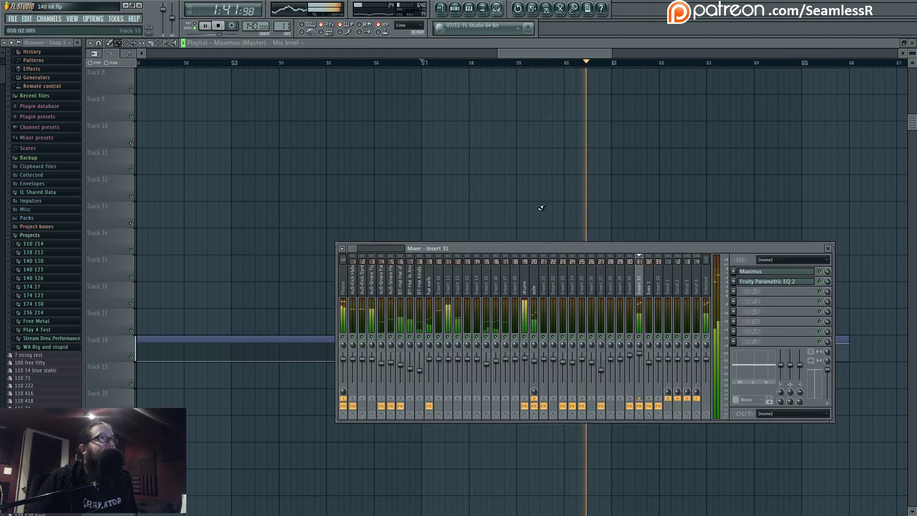
click(526, 267)
click(765, 271)
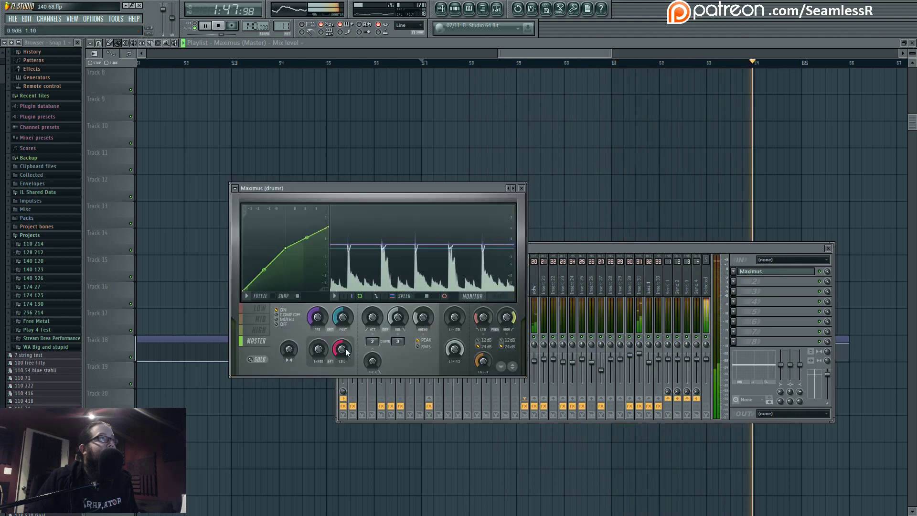
click(260, 309)
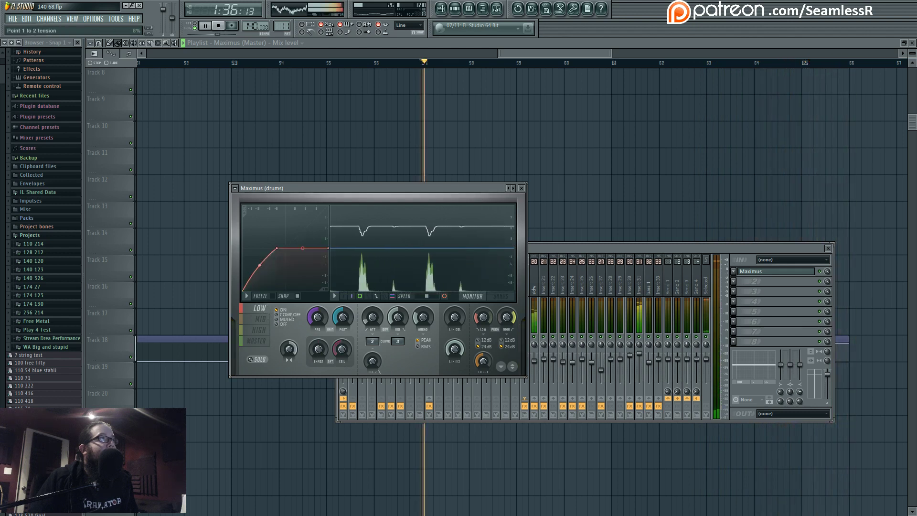
drag(276, 248, 274, 249)
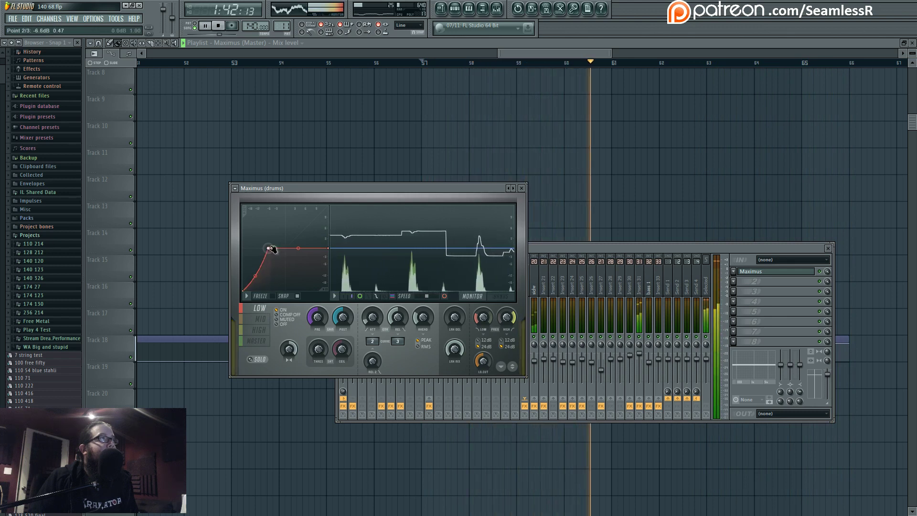
drag(274, 249, 268, 249)
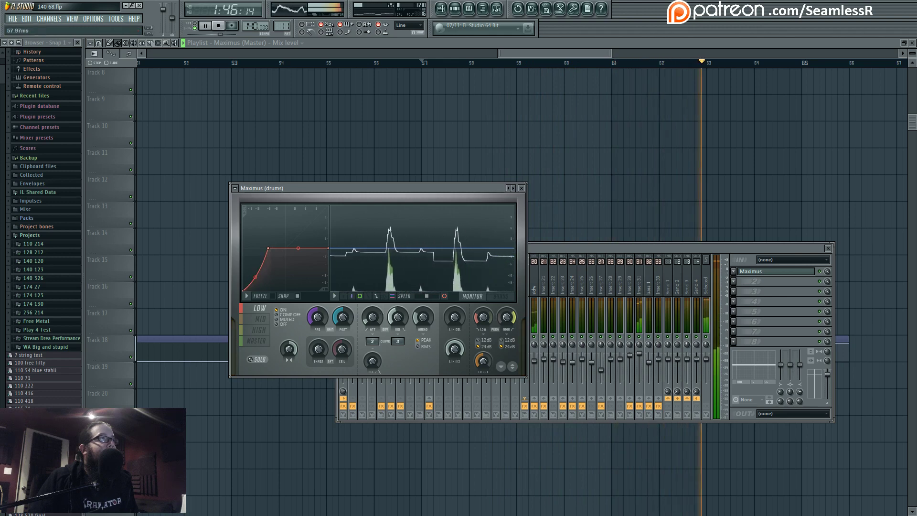
key(F12)
ctrl+scroll(604, 215, down, 6)
scroll(522, 266, up, 5)
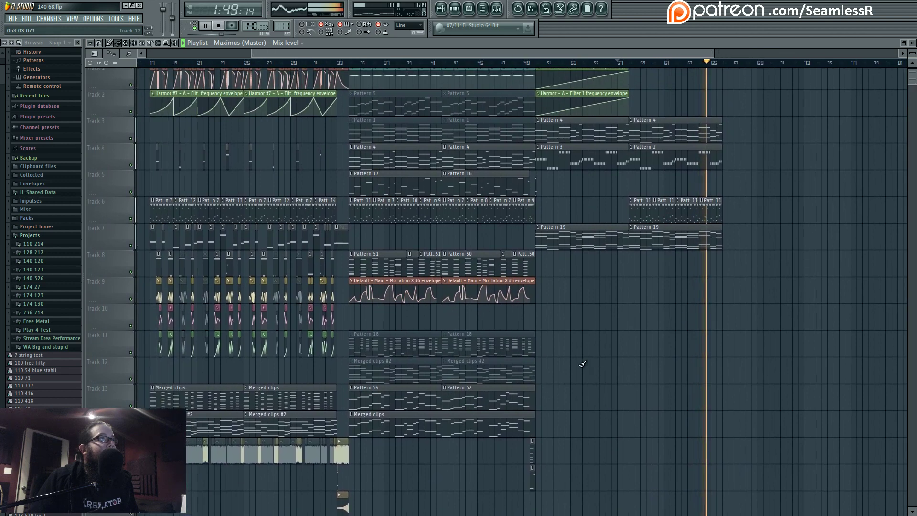
- Play from bar 17, set the side track's first Fruity Limiter compressor attack to about 3.04 ms, and open its second limiter
drag(583, 364, 631, 385)
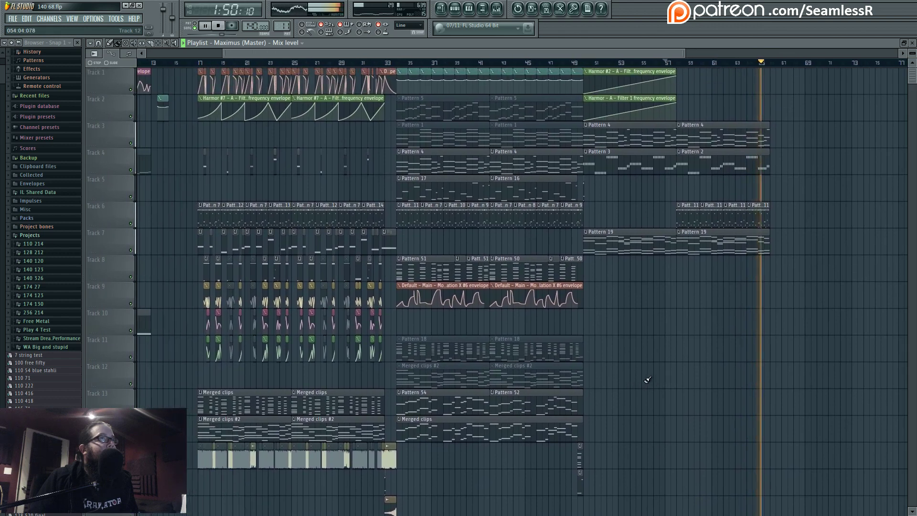
click(201, 63)
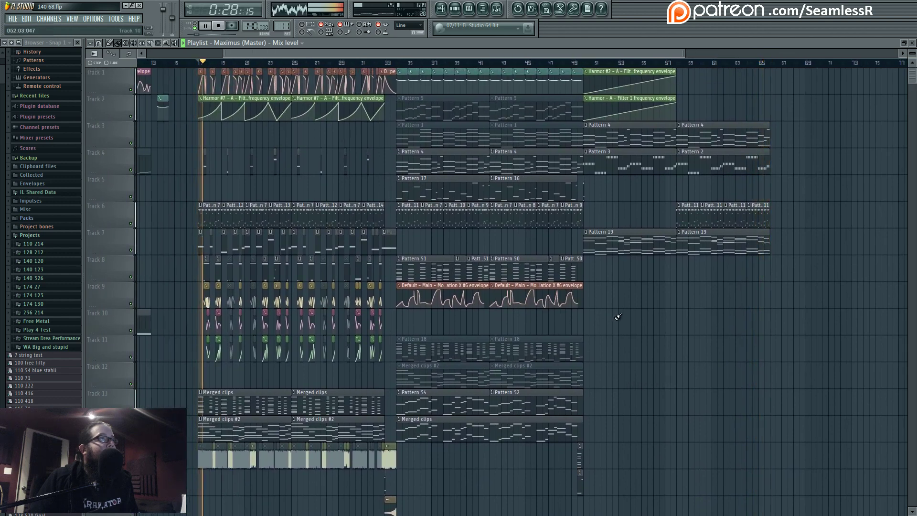
click(497, 9)
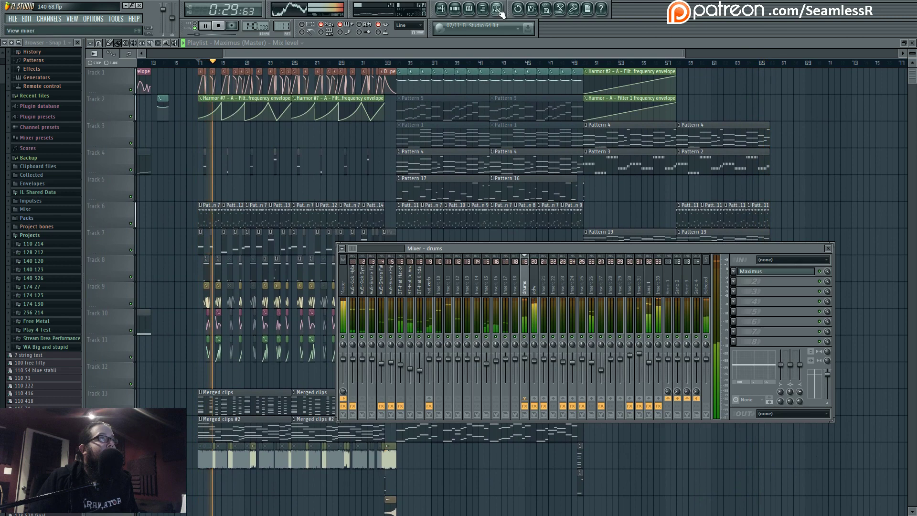
click(535, 285)
click(804, 272)
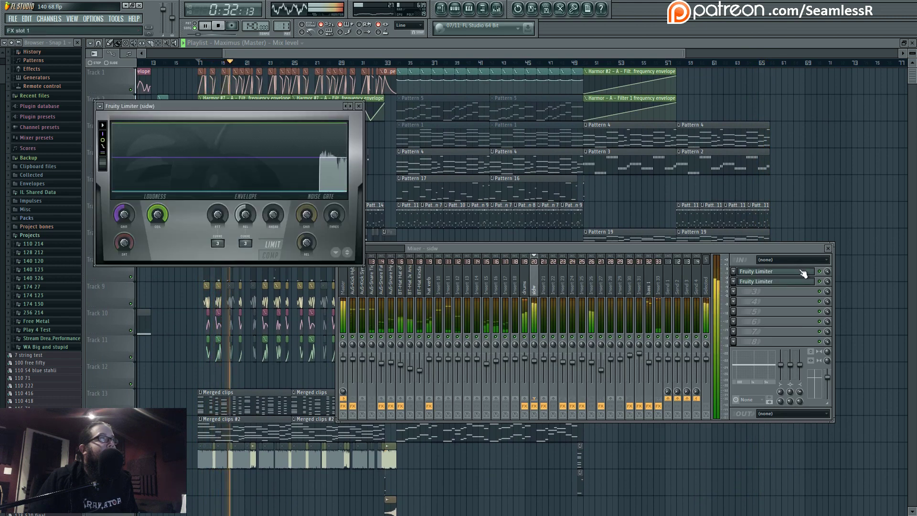
click(270, 255)
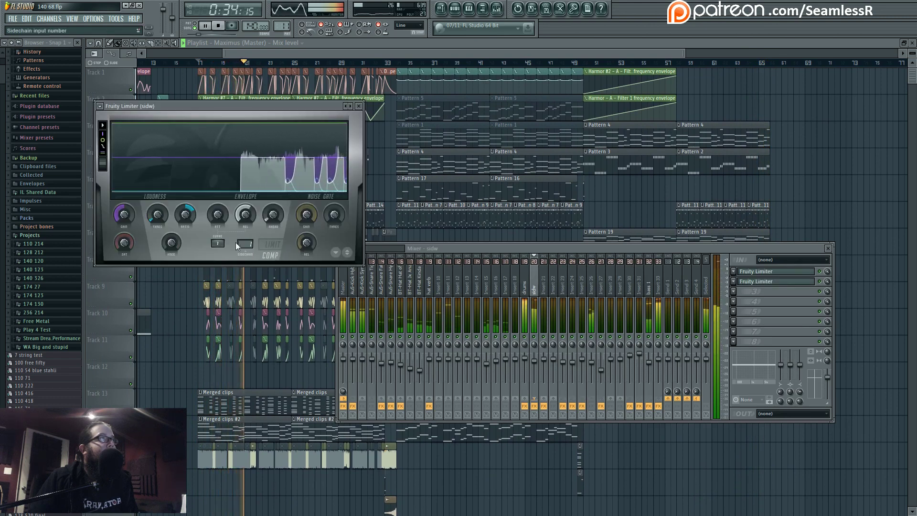
drag(218, 222, 218, 219)
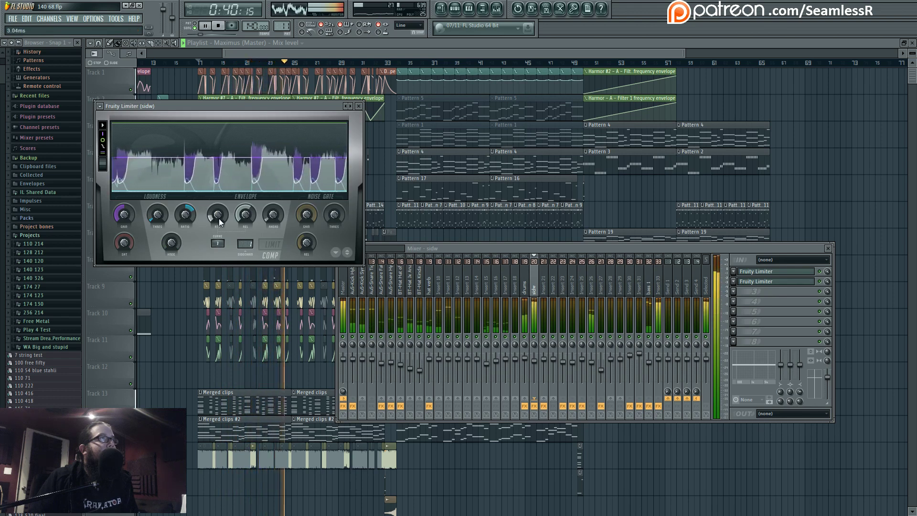
click(776, 283)
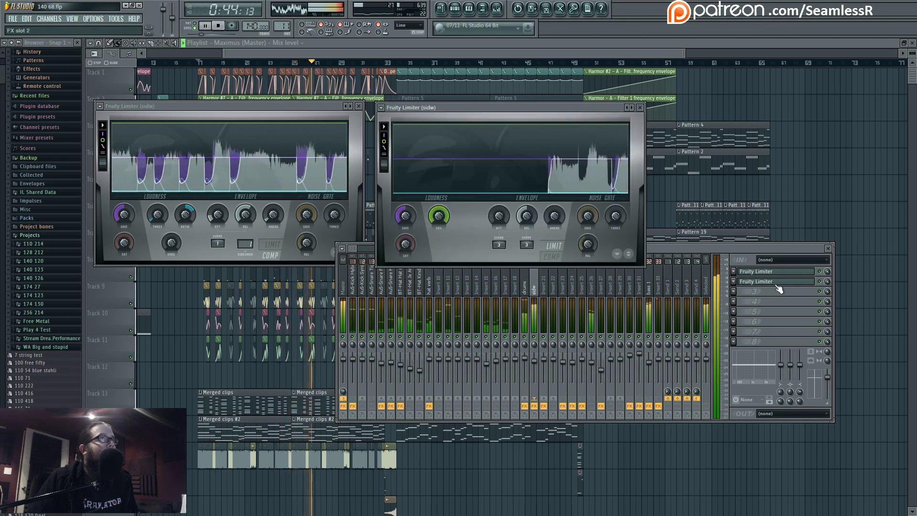
- Lower the high peaking band around 10 kHz in the Snare Hybrid 20 track's Parametric EQ 2 and close the windows
click(355, 248)
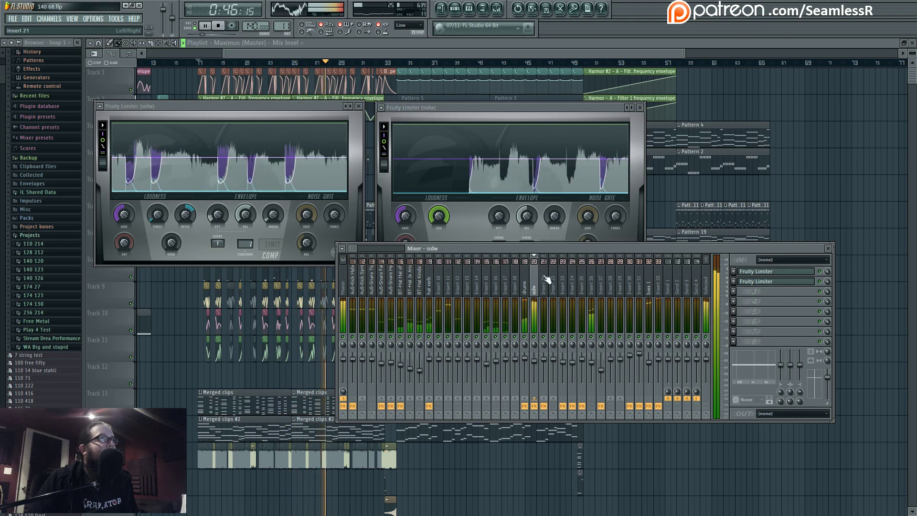
click(372, 279)
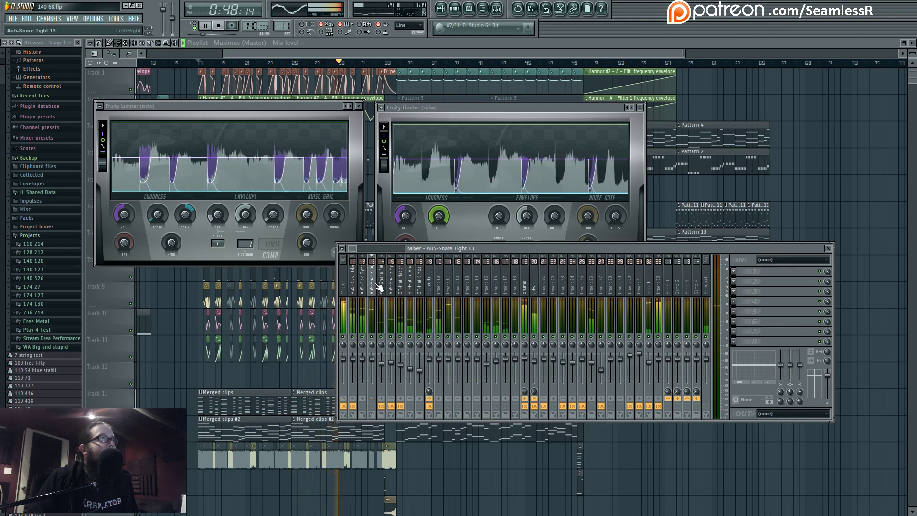
click(393, 284)
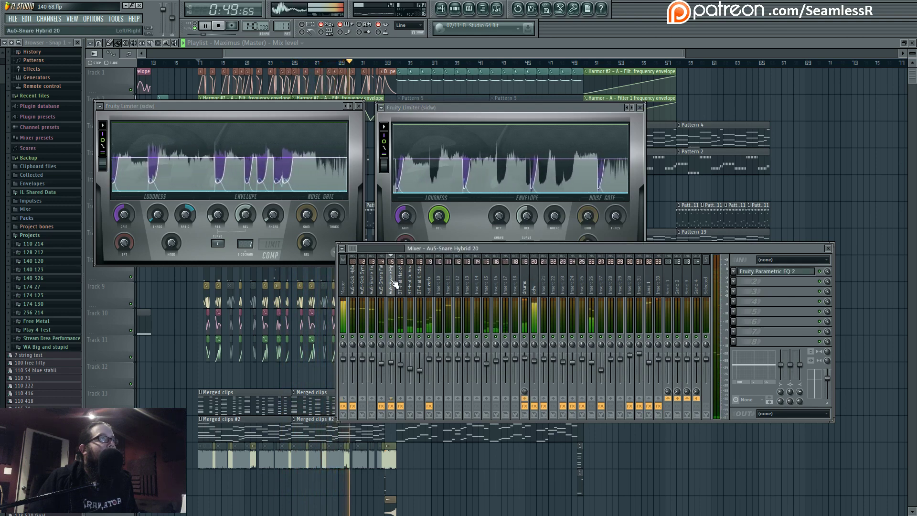
click(764, 271)
mouse_move(281, 173)
mouse_down()
mouse_move(269, 196)
mouse_move(280, 188)
mouse_up()
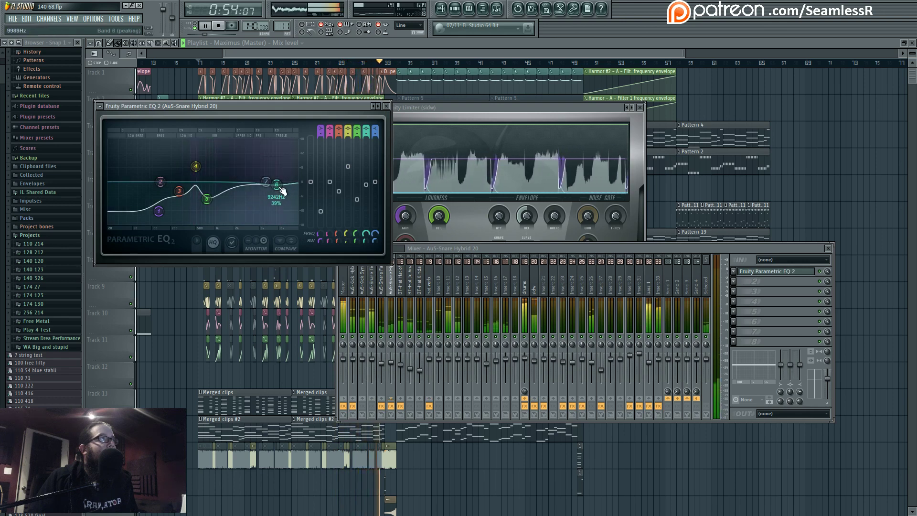
key(F12)
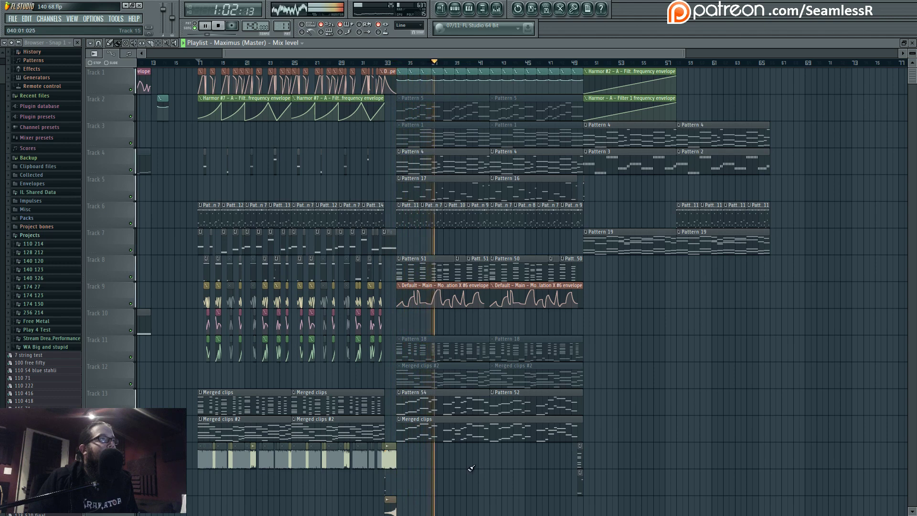
- Lower mixer Insert 40's level to about -3.3 dB during playback and close the mixer
key(F9)
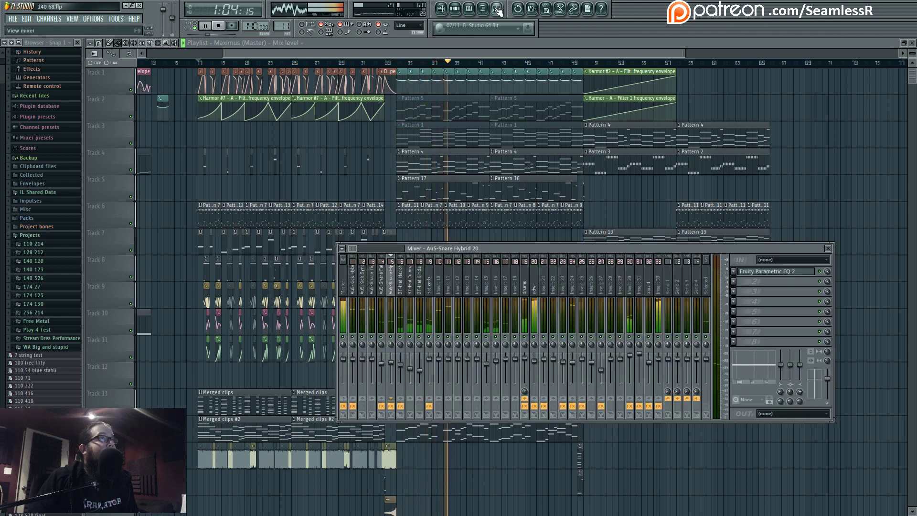
drag(354, 248, 360, 249)
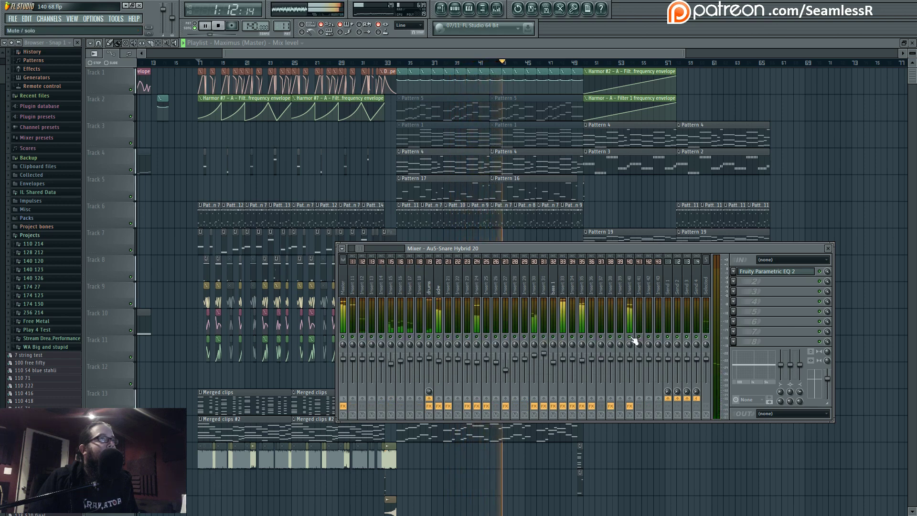
drag(634, 359, 634, 367)
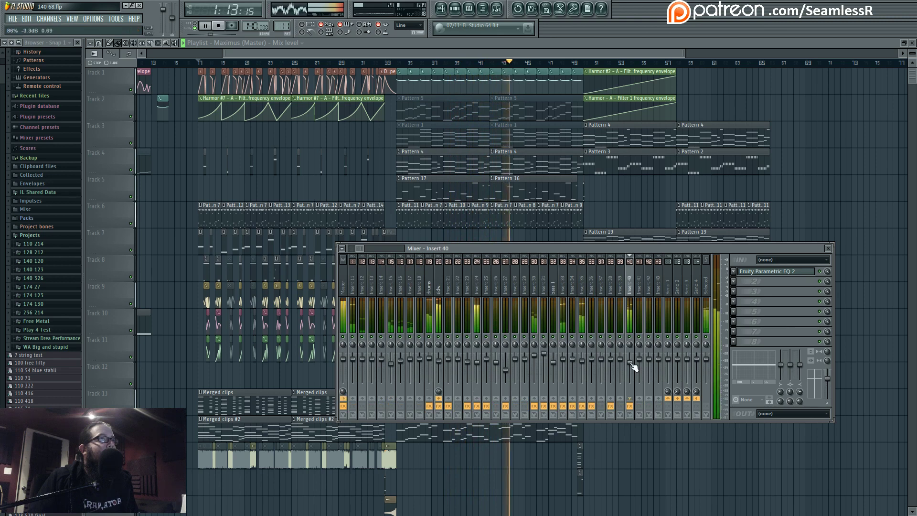
click(535, 356)
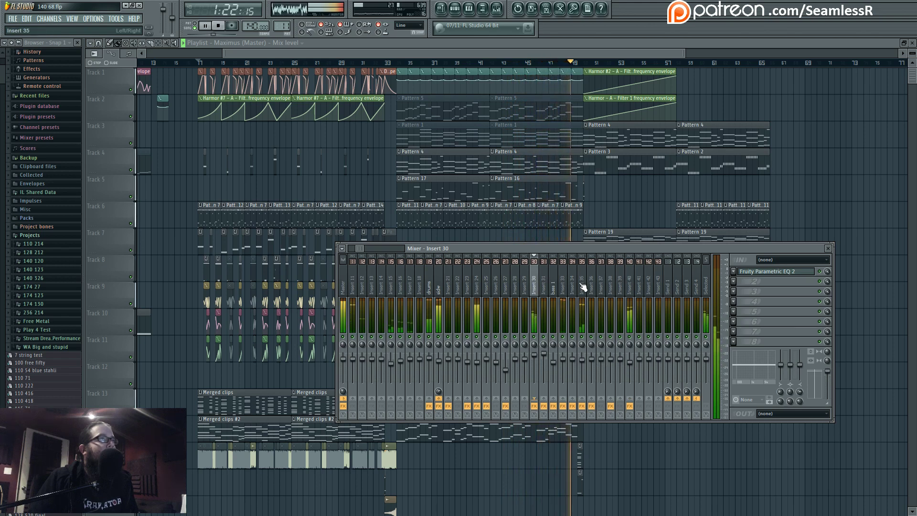
key(F9)
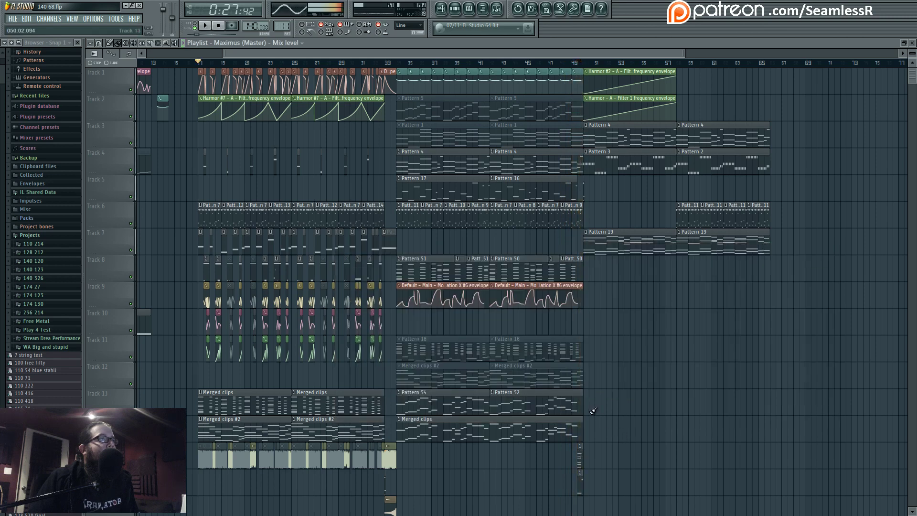
- Open Pattern 17's Harmor #4 notes and synth, and examine its unison and effects settings during playback
scroll(373, 194, up, 4)
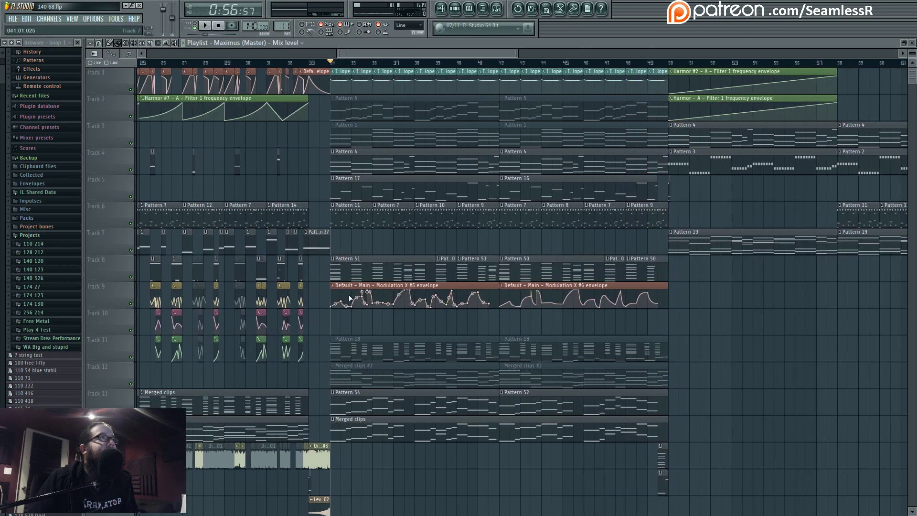
double_click(543, 193)
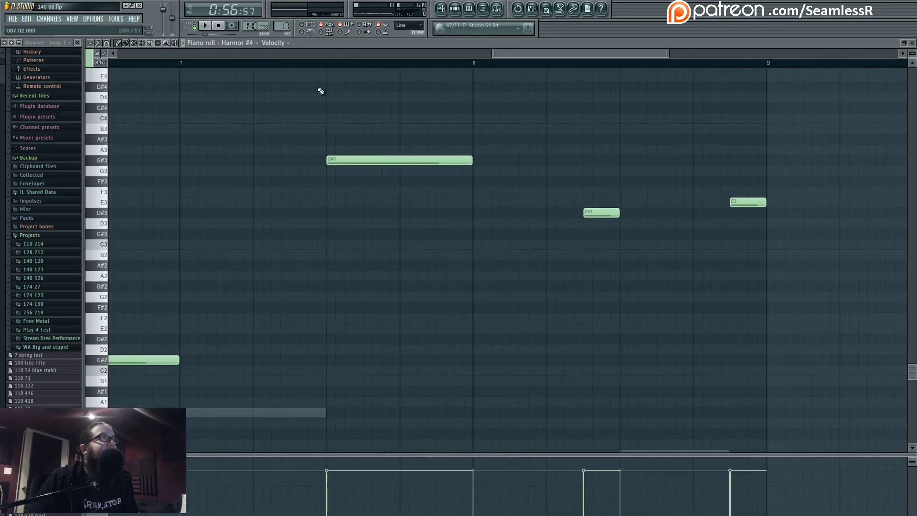
key(space)
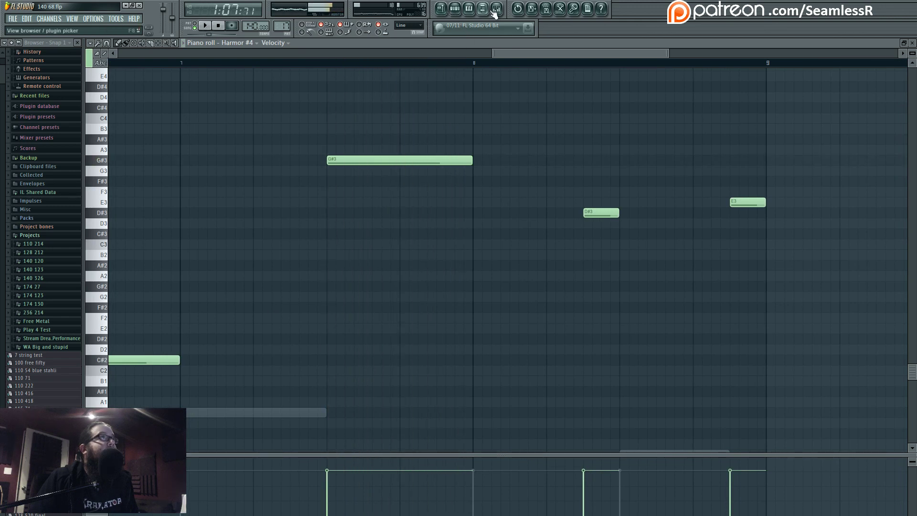
click(497, 8)
click(455, 9)
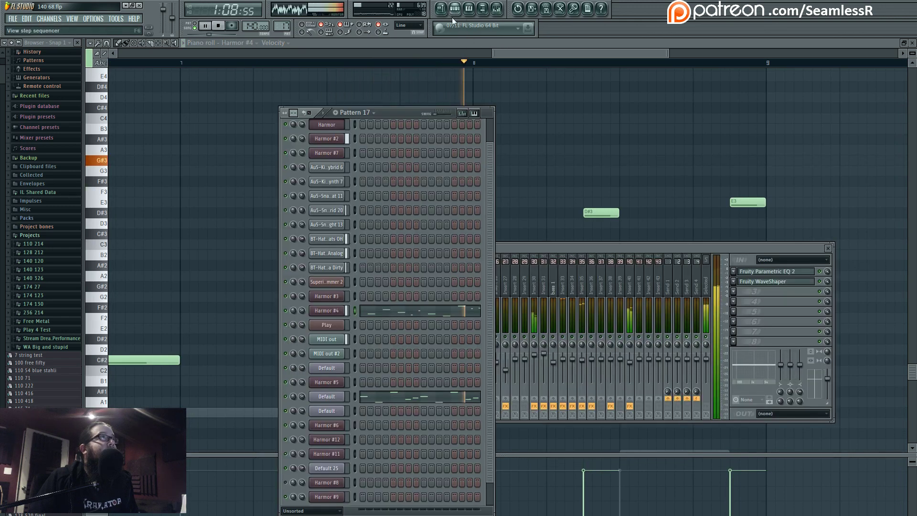
key(space)
click(327, 310)
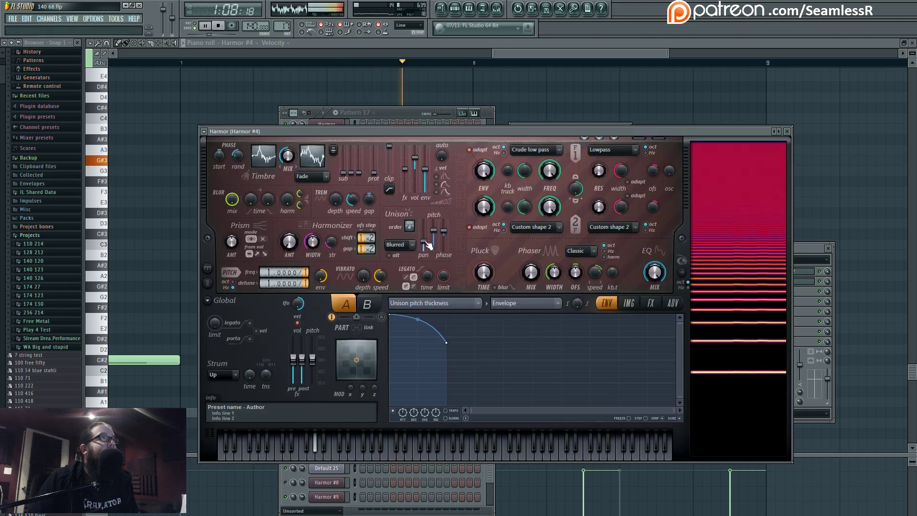
click(651, 303)
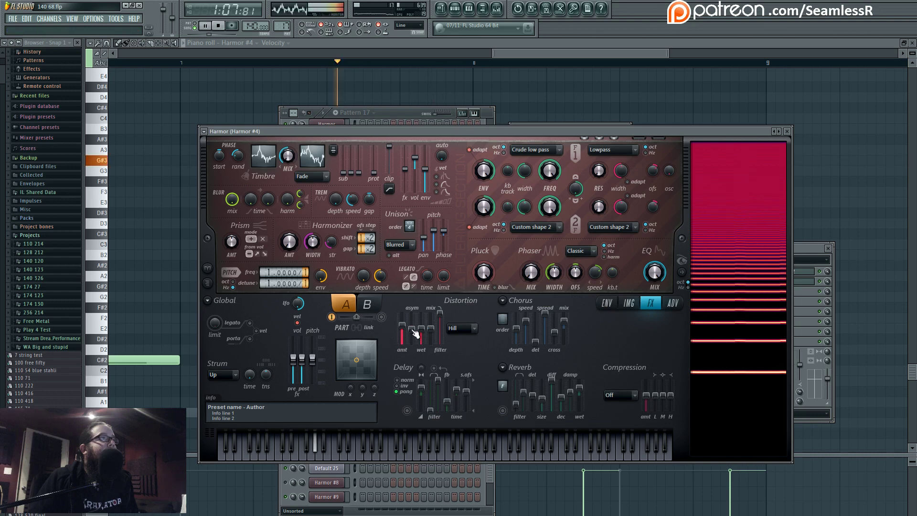
key(space)
- Examine the Parametric EQ 2 and WaveShaper on mixer Insert 24 while playing the part, and close the windows
click(800, 249)
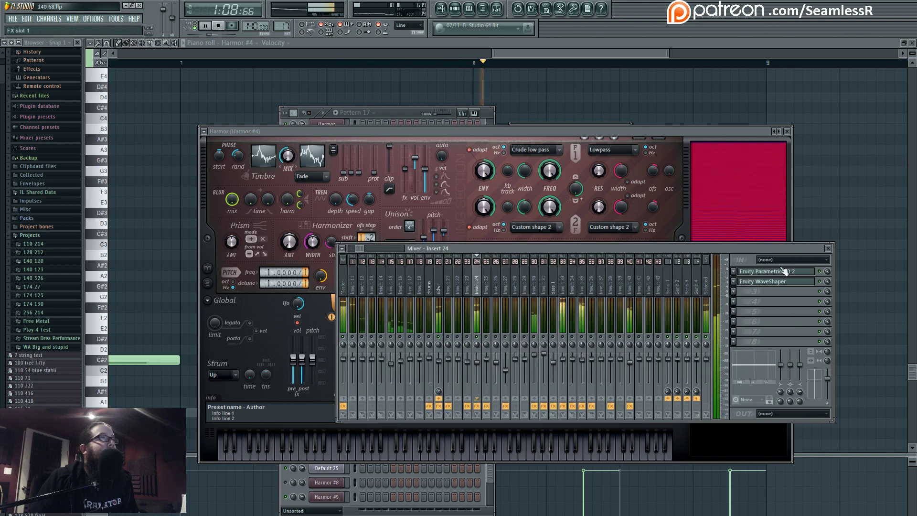
click(780, 283)
key(space)
click(781, 282)
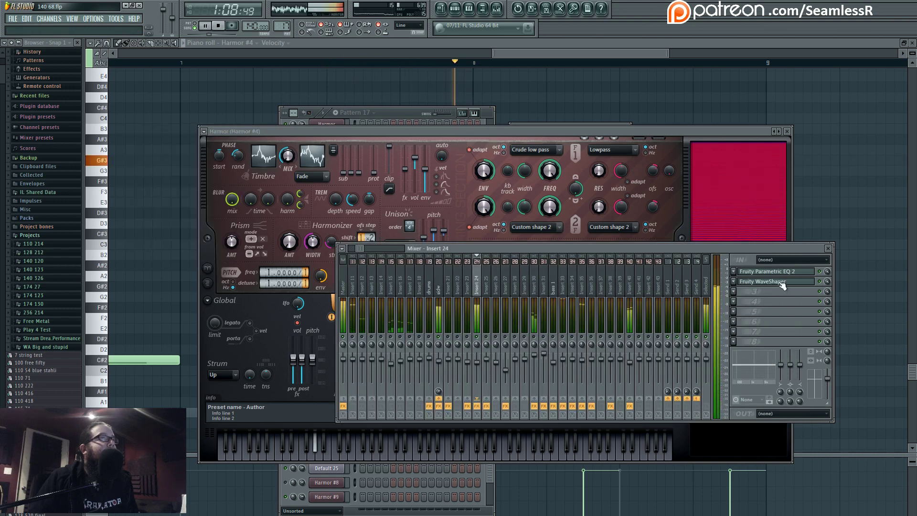
click(754, 272)
click(755, 273)
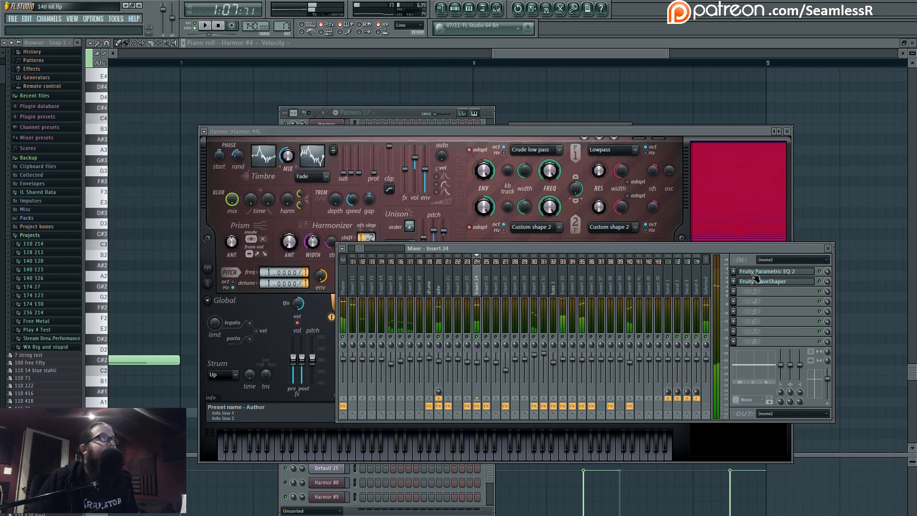
key(space)
middle_click(196, 271)
- Play Pattern 17 from between bars 5 and 6 and raise point 4 of Harmor #4's harmonic unison pitch curve slightly
scroll(212, 289, down, 4)
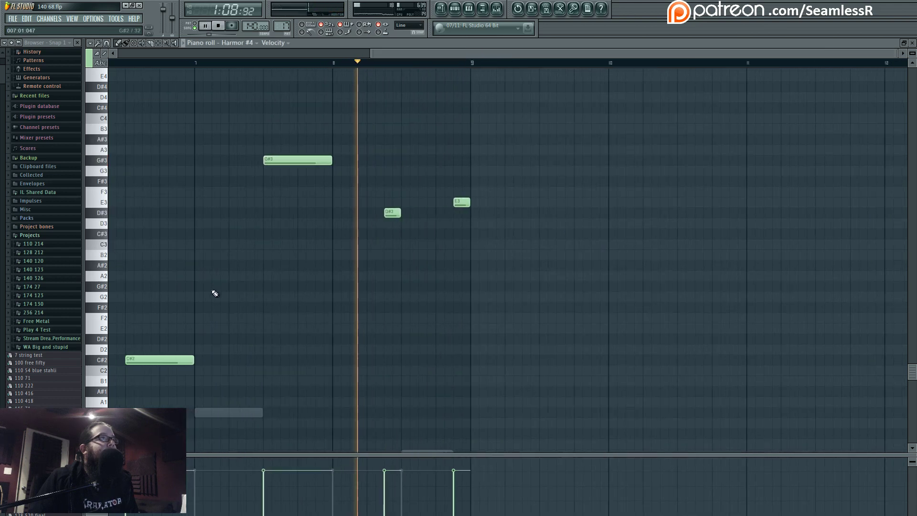
drag(304, 287, 655, 283)
click(398, 63)
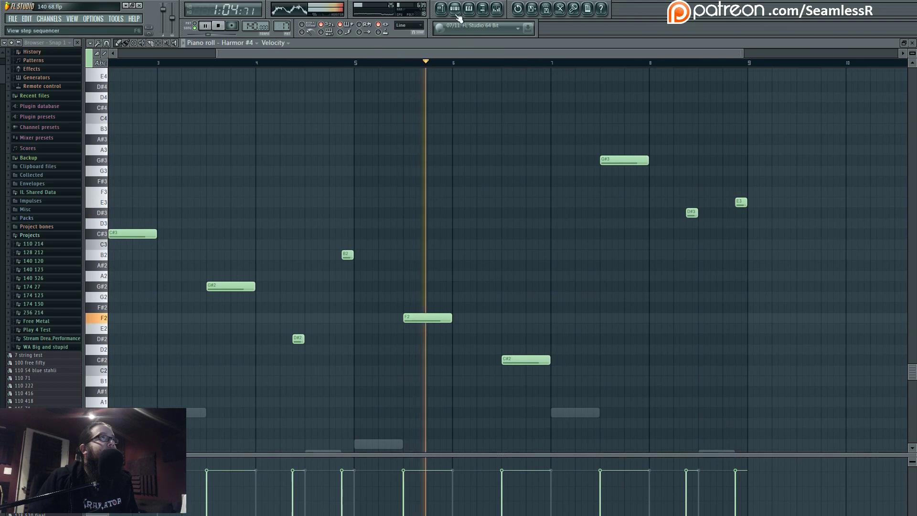
click(457, 10)
click(328, 311)
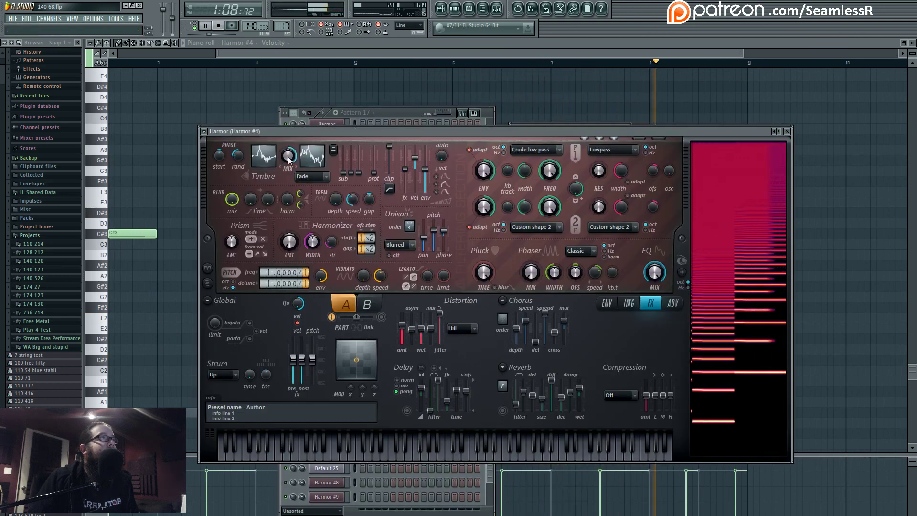
right_click(434, 237)
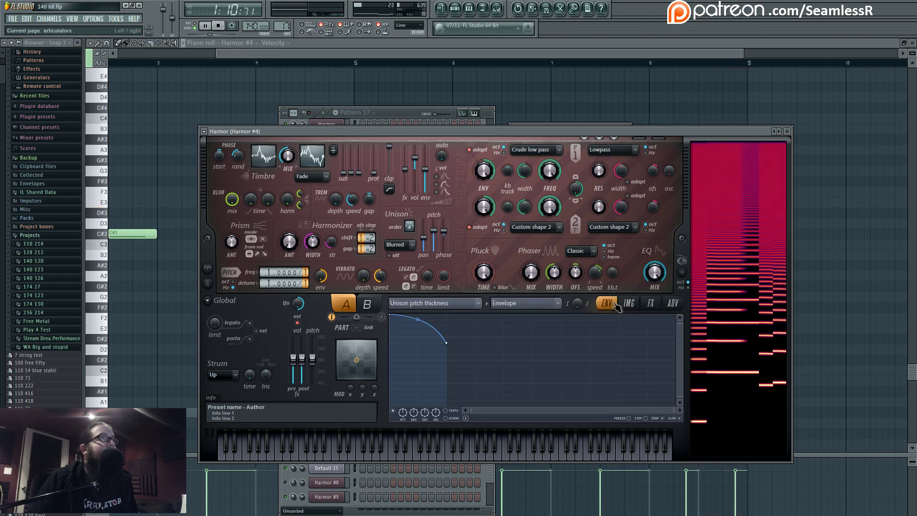
right_click(595, 275)
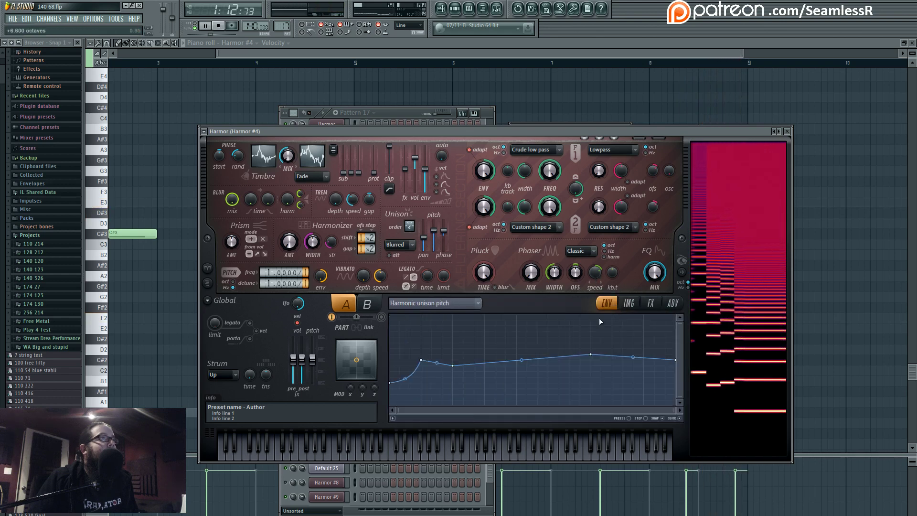
drag(593, 355, 594, 350)
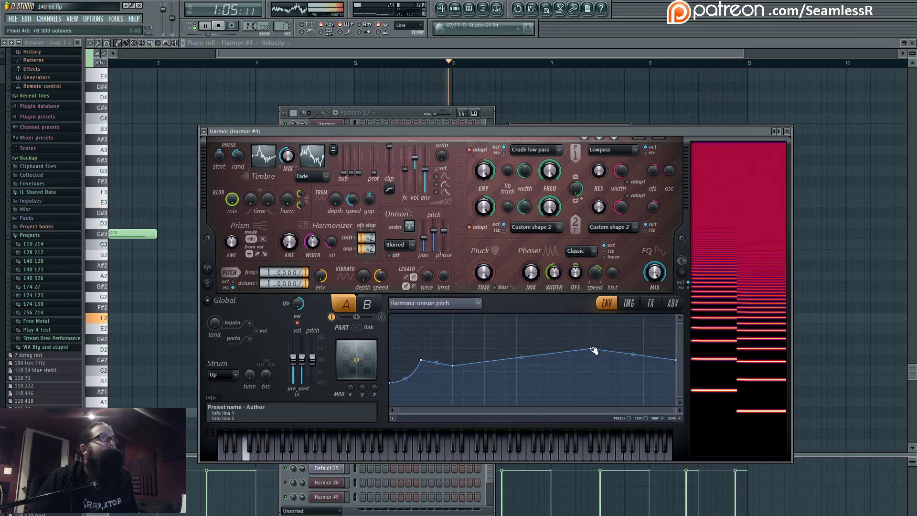
- Show Harmor #4's unison pitch thickness envelope and set the unison pitch slider to about 66%
right_click(430, 228)
click(452, 247)
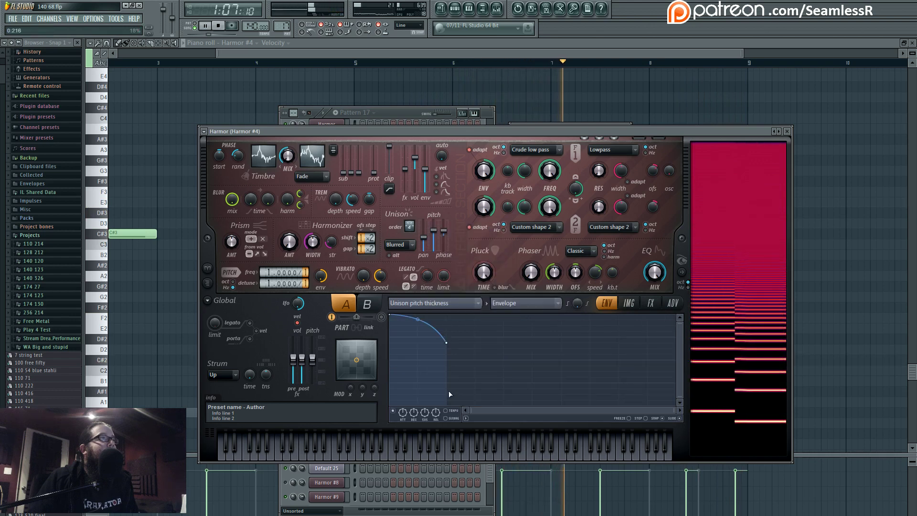
click(437, 231)
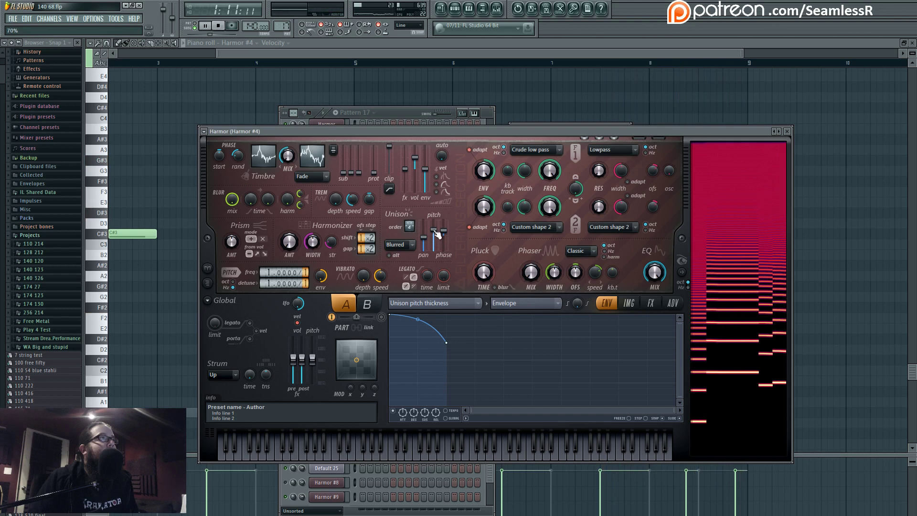
drag(435, 231, 436, 230)
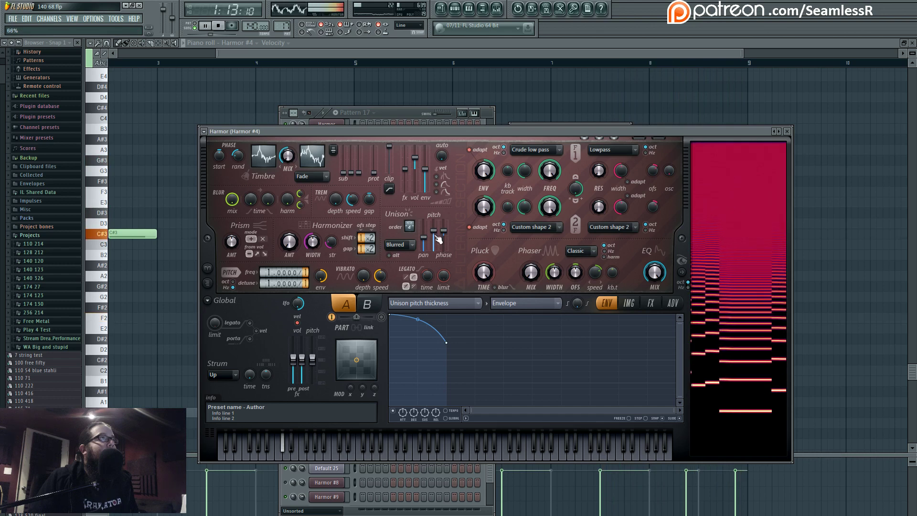
- Play the arrangement from bar 34 in the playlist and check the mixer levels
key(F5)
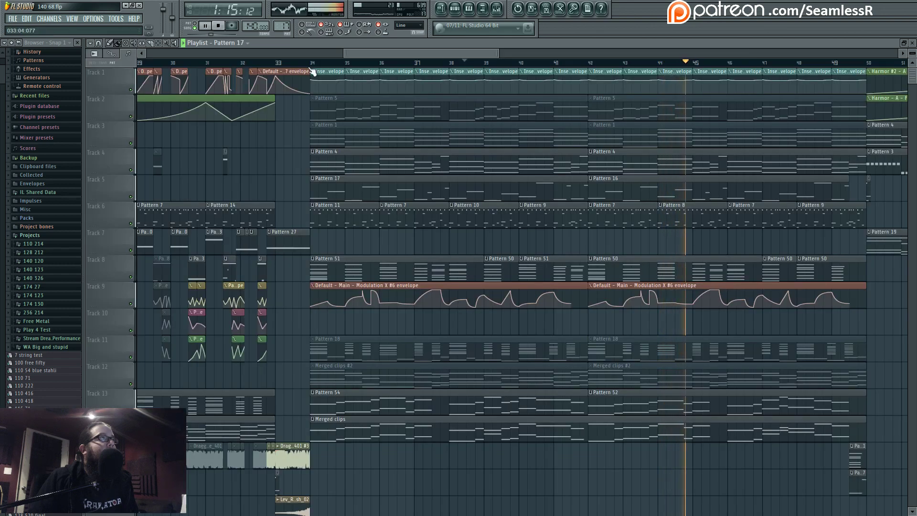
key(F9)
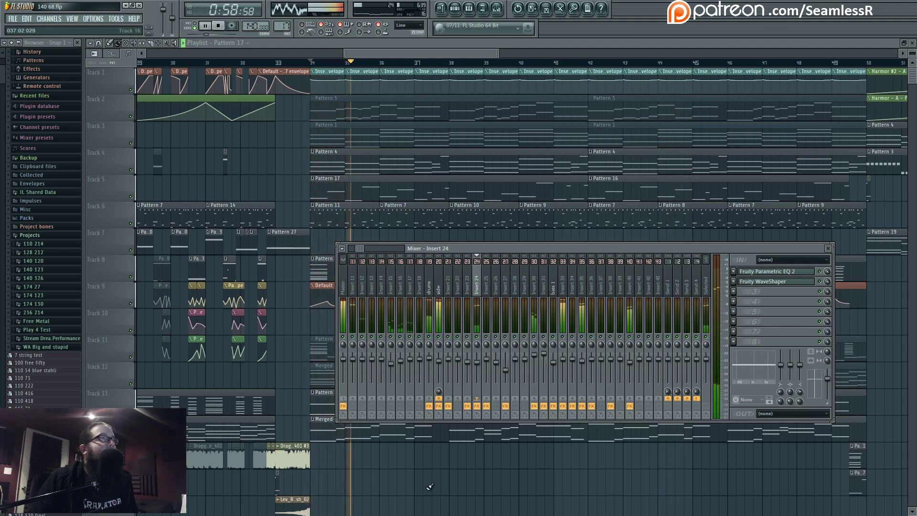
key(F9)
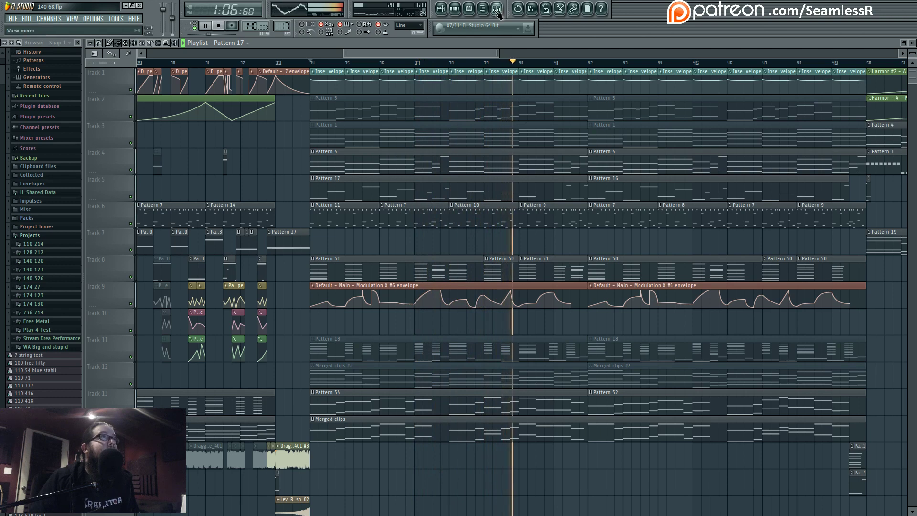
- Set the low band's release to about 181 ms in the last Maximus on the mixer's Master track
key(F9)
click(344, 291)
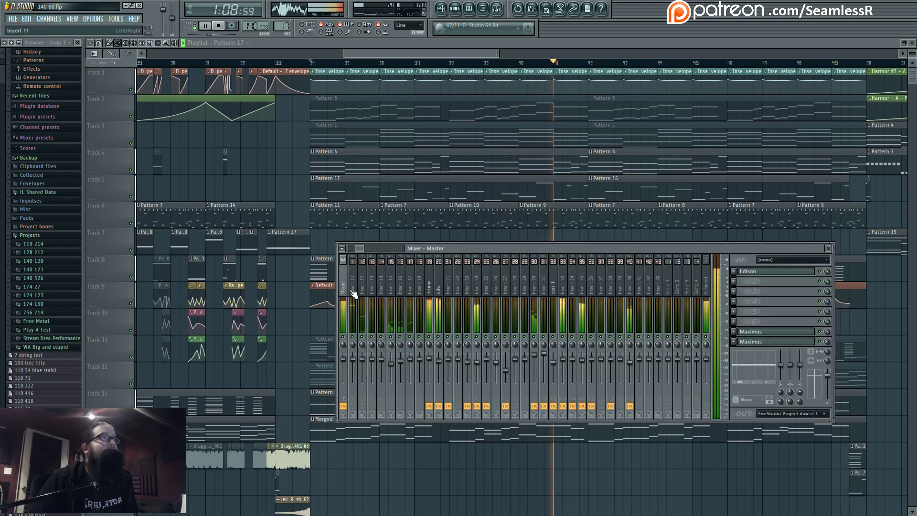
click(796, 342)
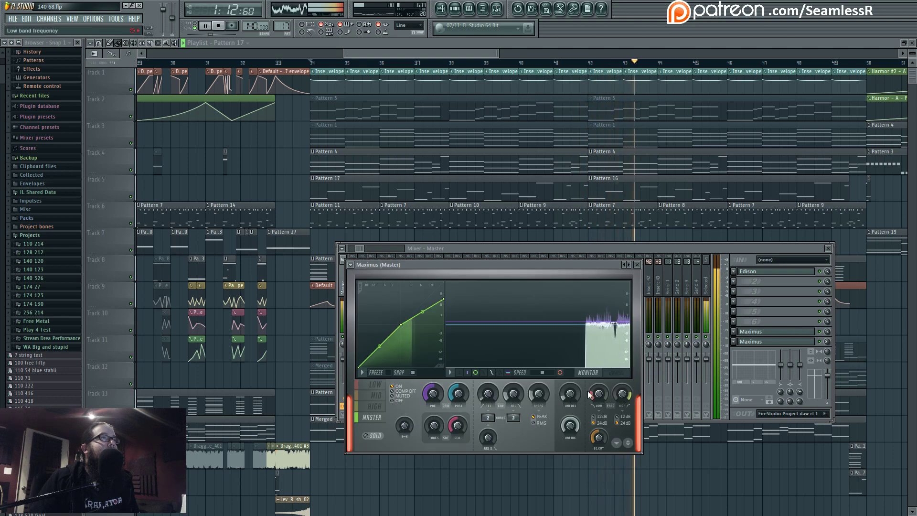
click(375, 384)
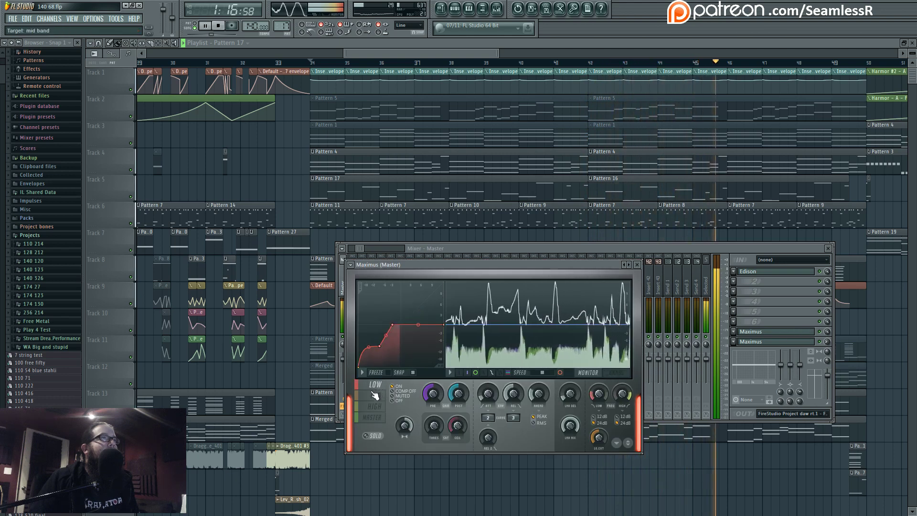
drag(511, 395, 511, 392)
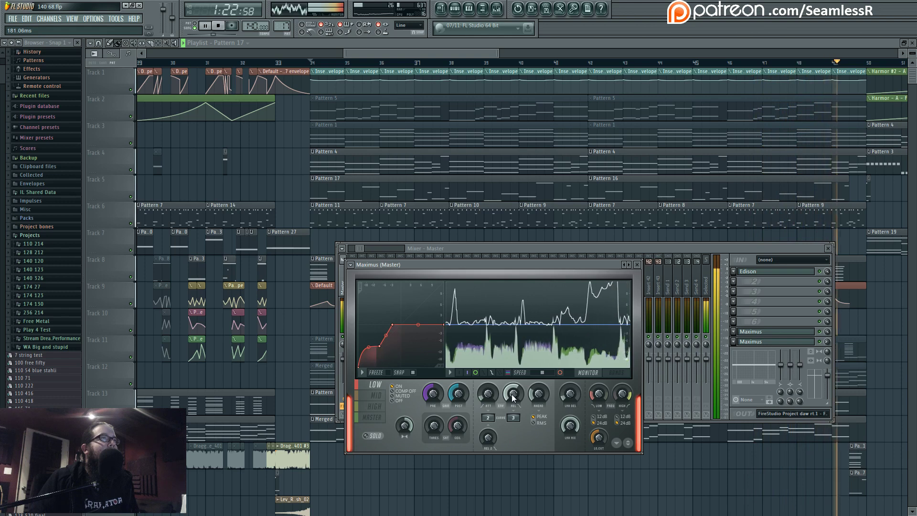
- Stop playback and close the mixer and Maximus windows to show a wider range of the playlist
click(617, 248)
key(space)
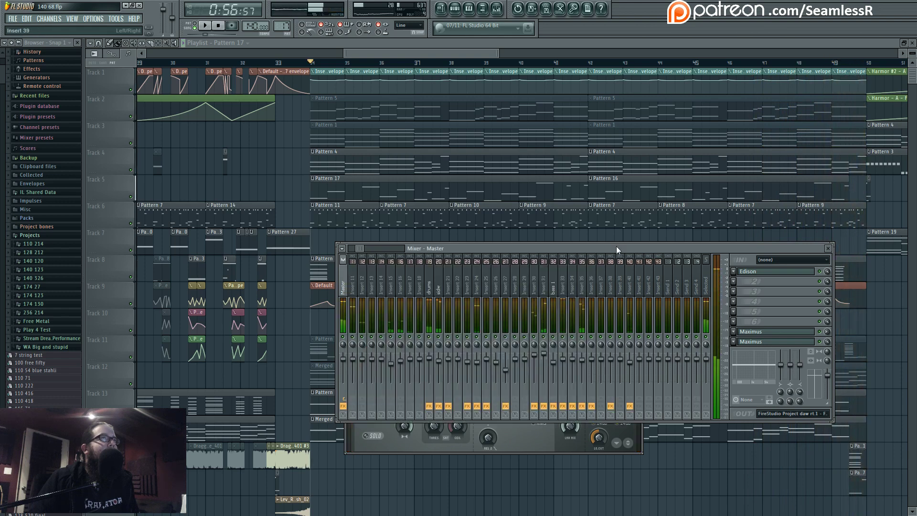
right_click(419, 494)
scroll(420, 494, down, 6)
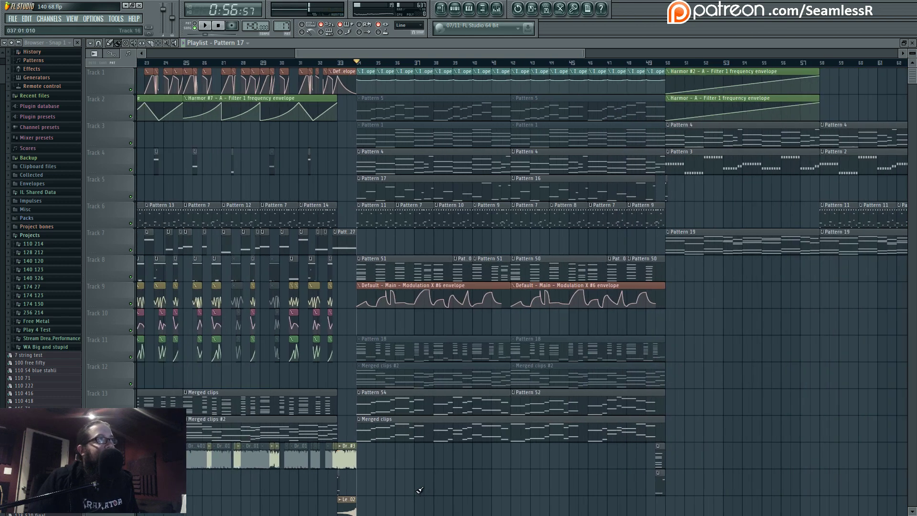